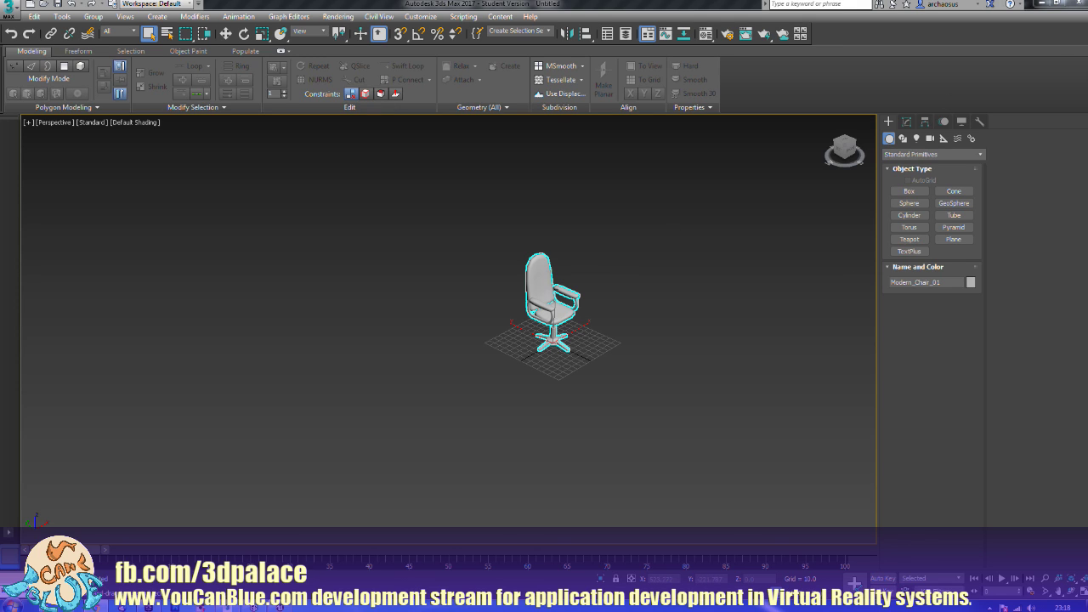
Step: Move the chair along the Y axis away from the grid centre, leaving nothing selected
middle_click_drag(770, 432, 635, 427, "alt")
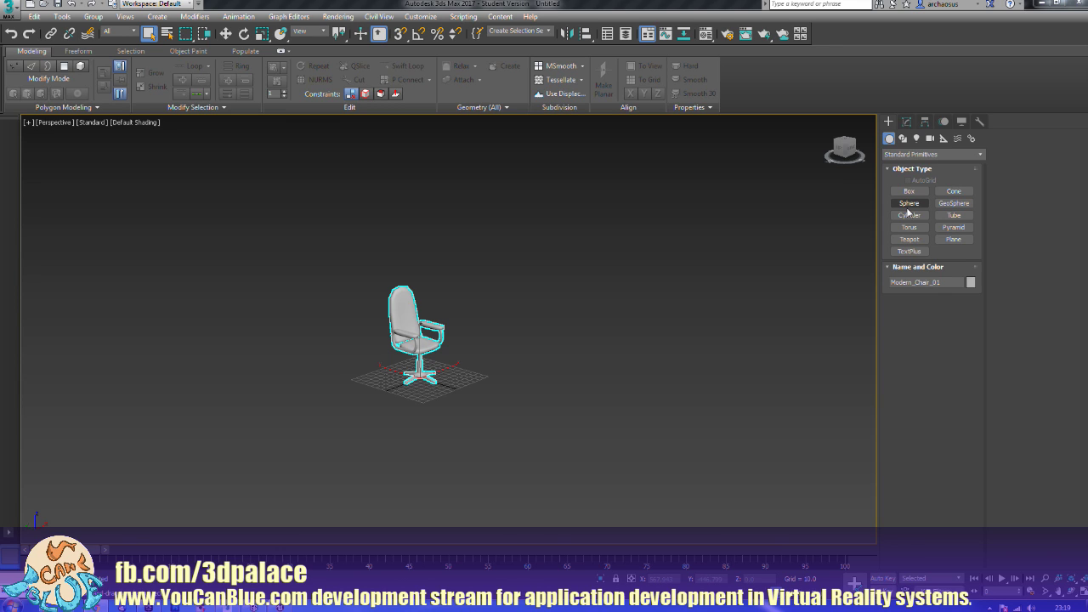
key("w")
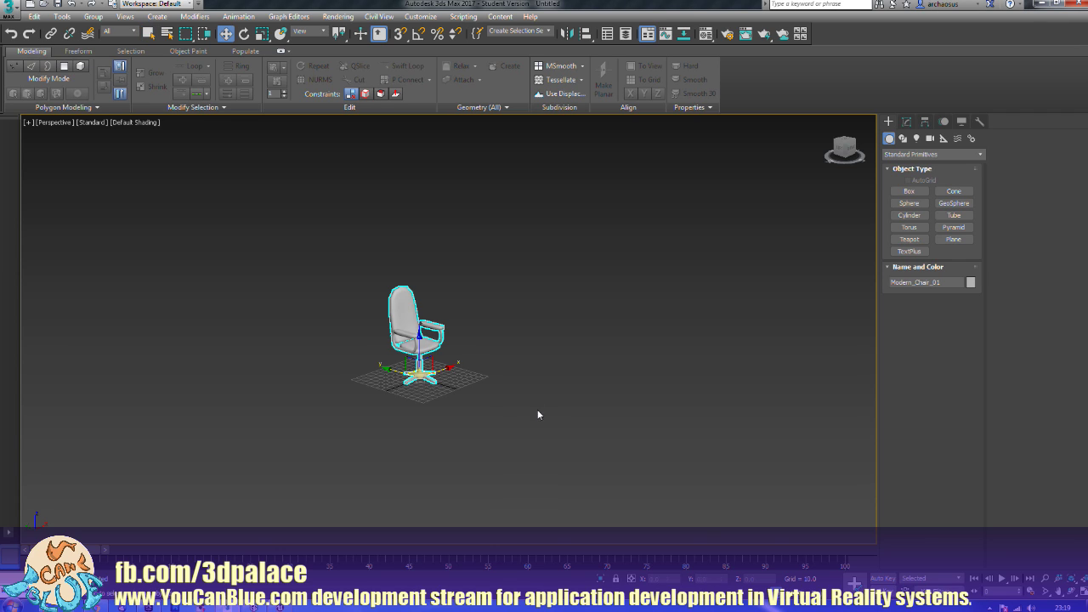
left_click_drag(387, 369, 308, 343)
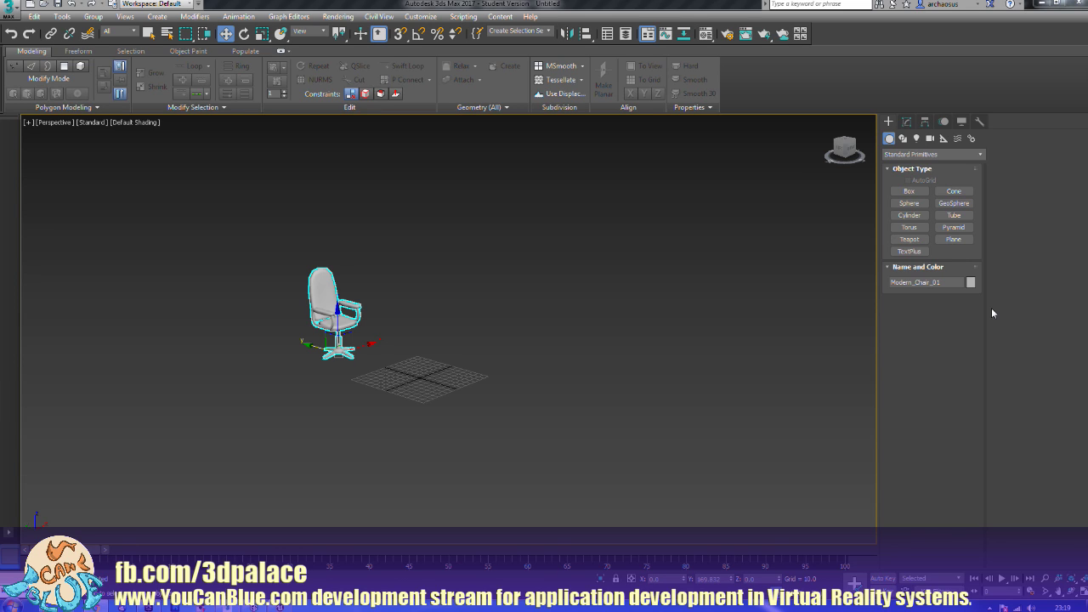
left_click(594, 342)
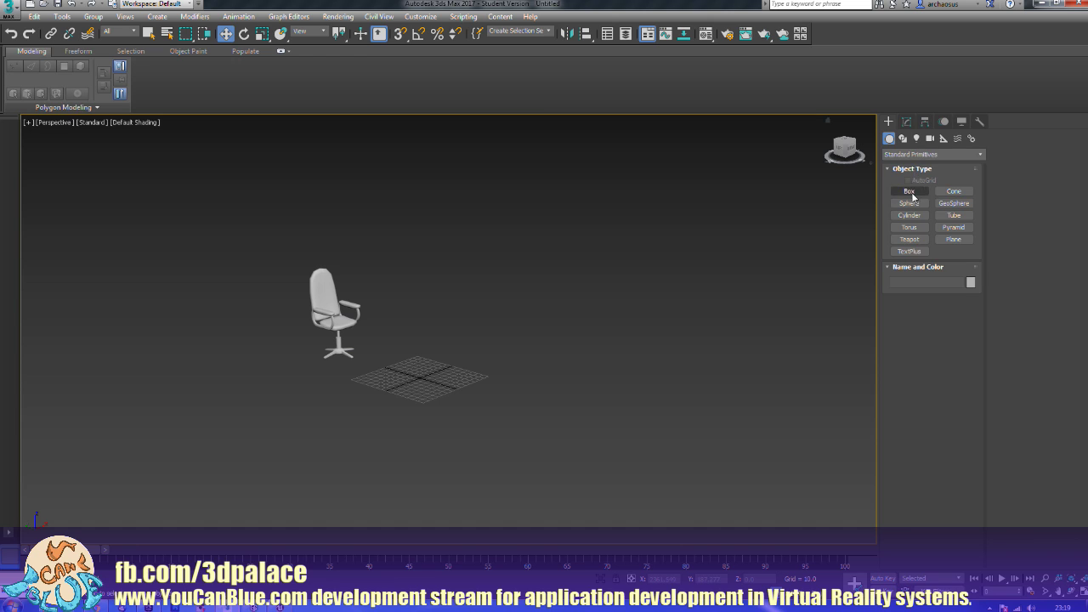
Step: Create a flat box beside the chair, about 155 long, 318 wide and 10 high
left_click(909, 190)
middle_click_drag(507, 359, 323, 374, "alt")
left_click_drag(325, 363, 560, 348)
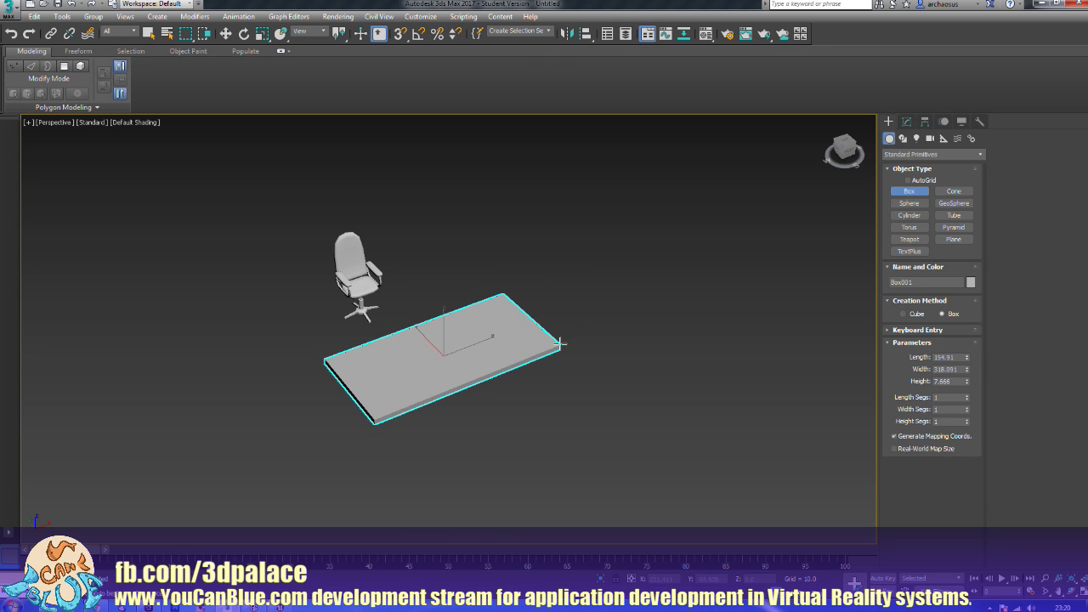
left_click(560, 343)
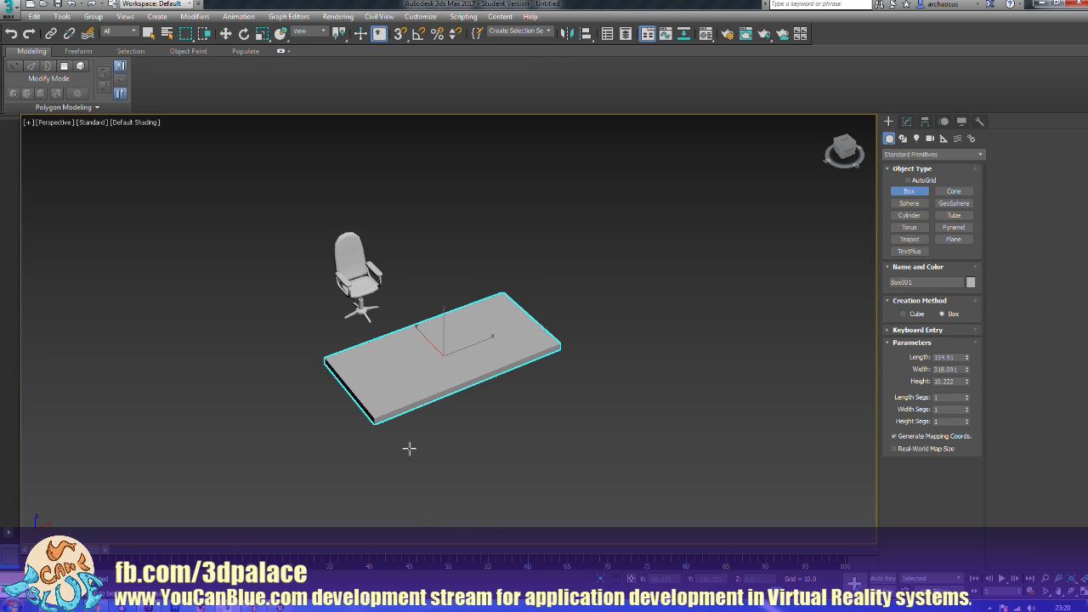
middle_click_drag(335, 448, 355, 434, "alt")
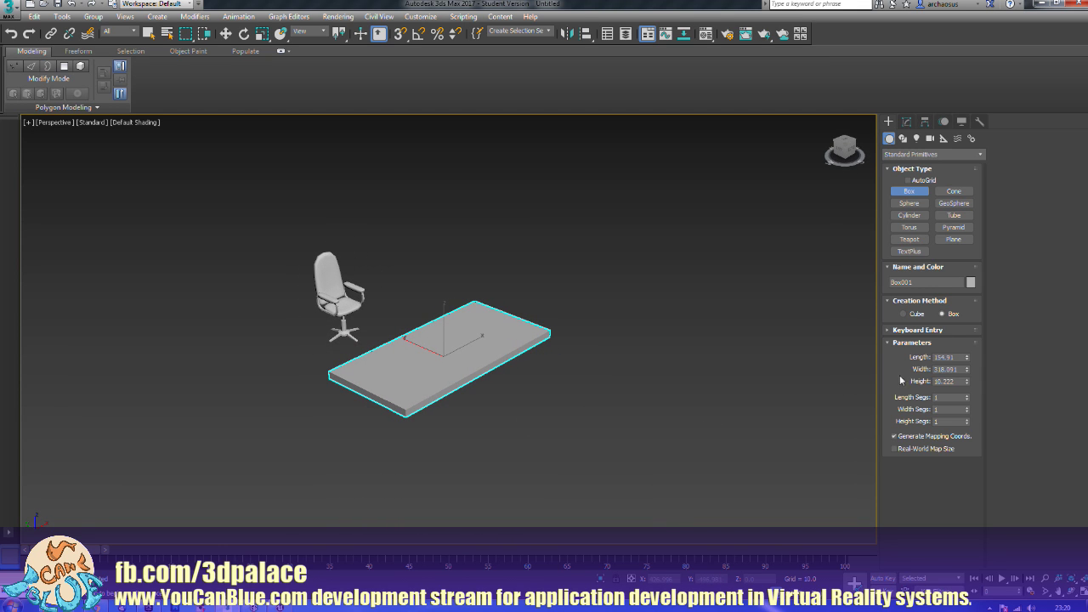
Step: Set the box's length to 150 and its width to 300
left_click(943, 357)
type("150")
key("Tab")
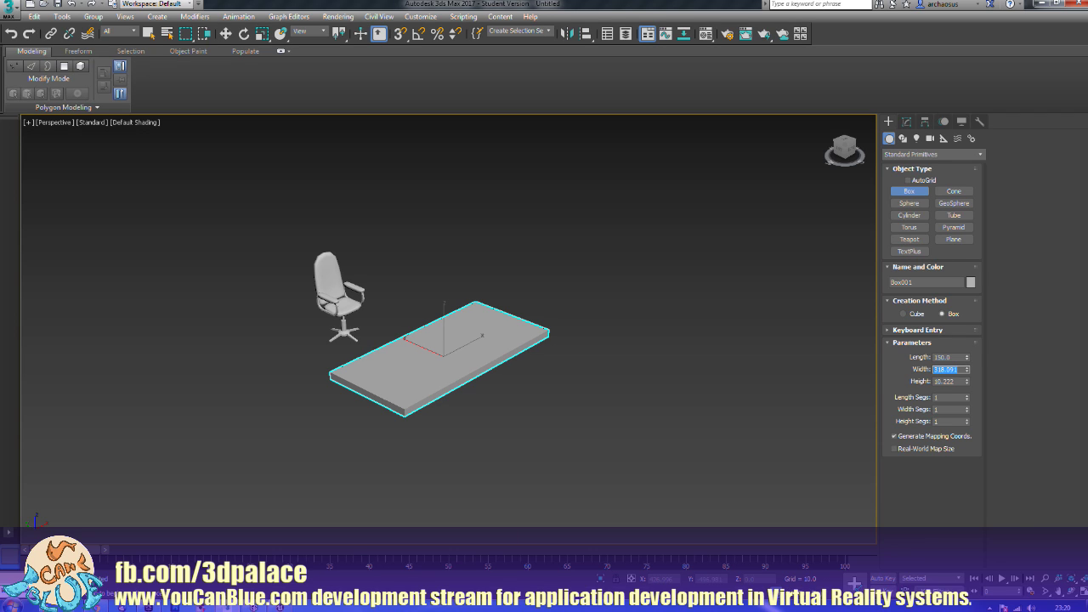
type("300")
key("Tab")
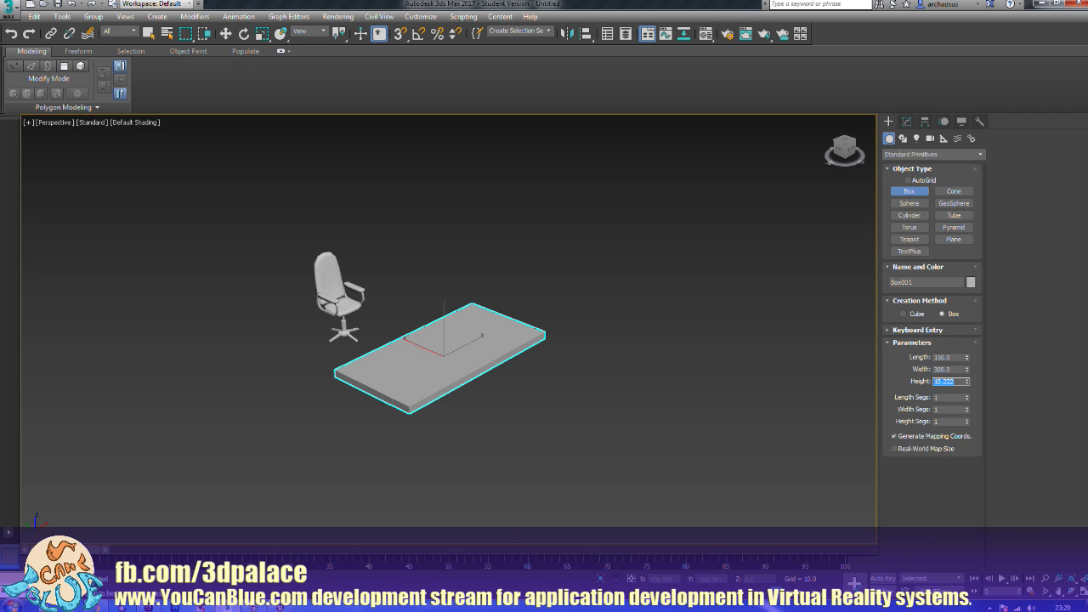
middle_click_drag(627, 328, 595, 345, "alt")
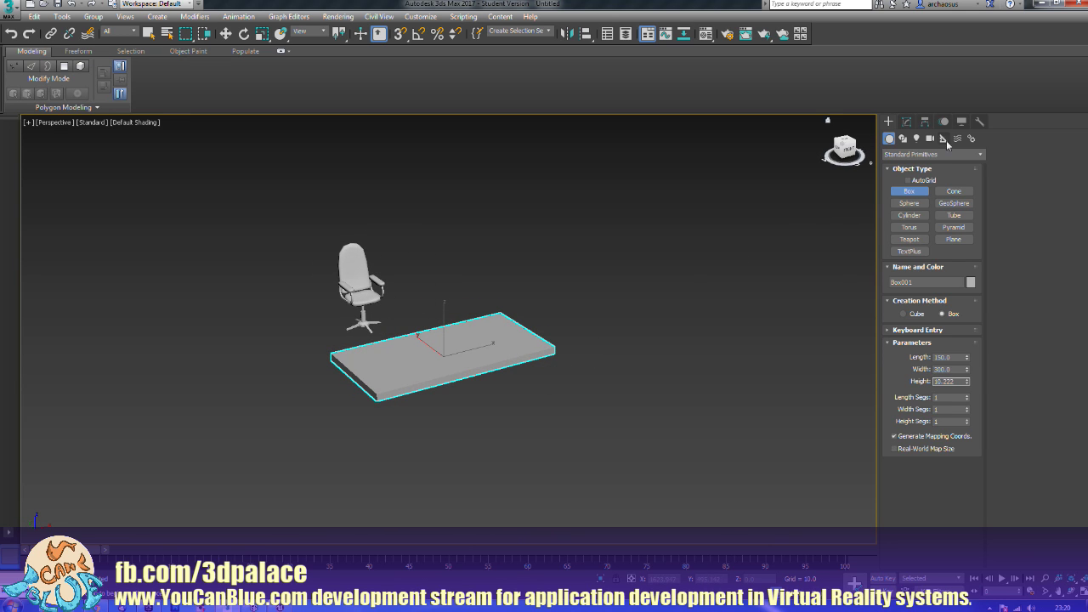
Step: Create a biped about 181 units tall in front of the box as a human scale reference
left_click(972, 138)
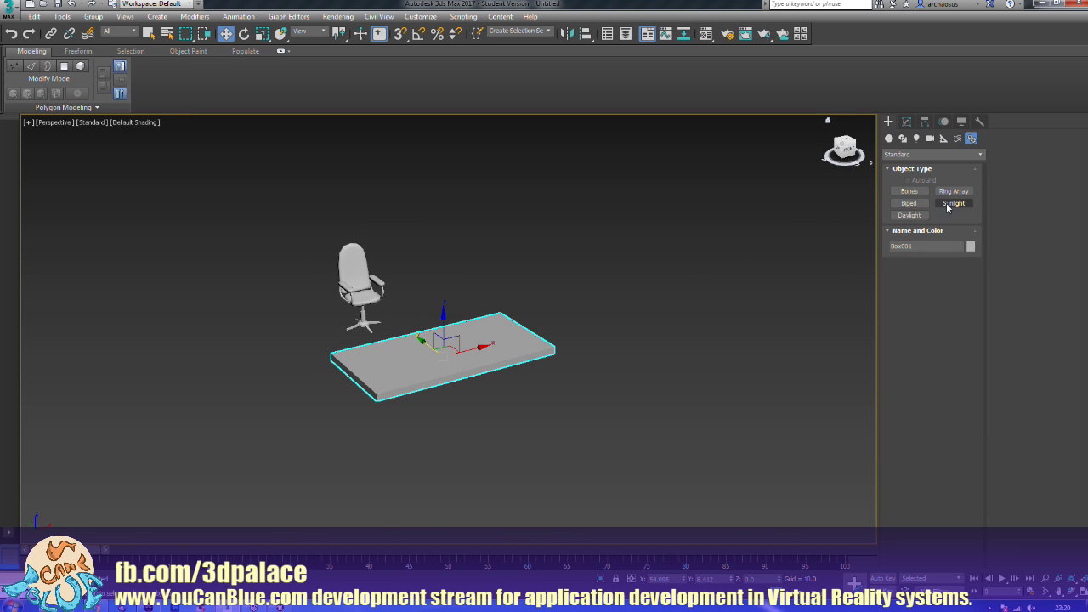
left_click(909, 203)
left_click_drag(498, 461, 502, 315)
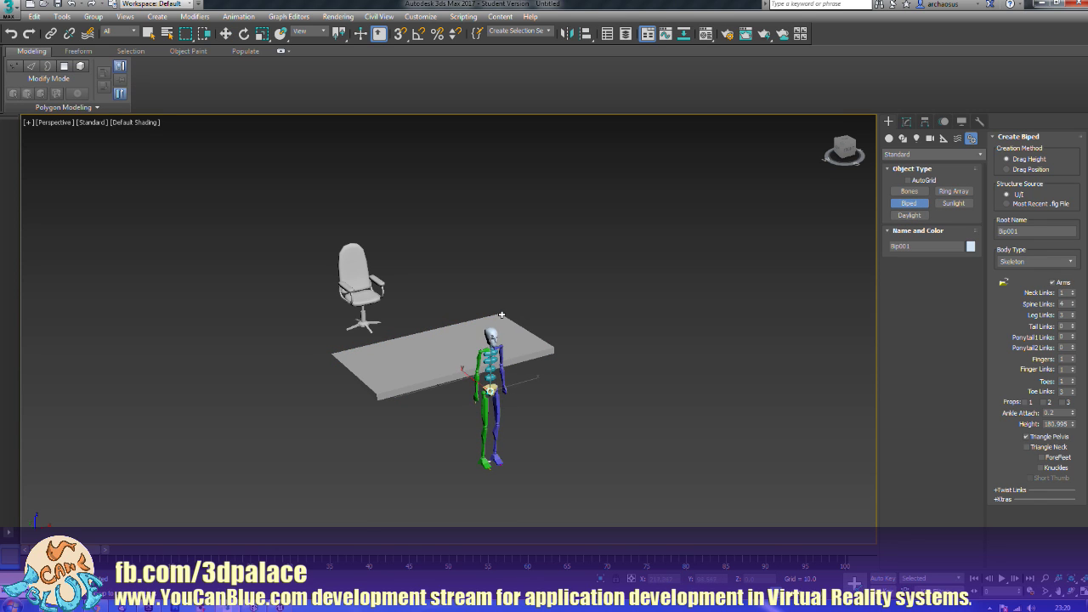
right_click(590, 379)
Step: Rotate the biped to lie flat along the box, place it on top to compare sizes, and delete it
key("e")
left_click_drag(529, 374, 479, 303)
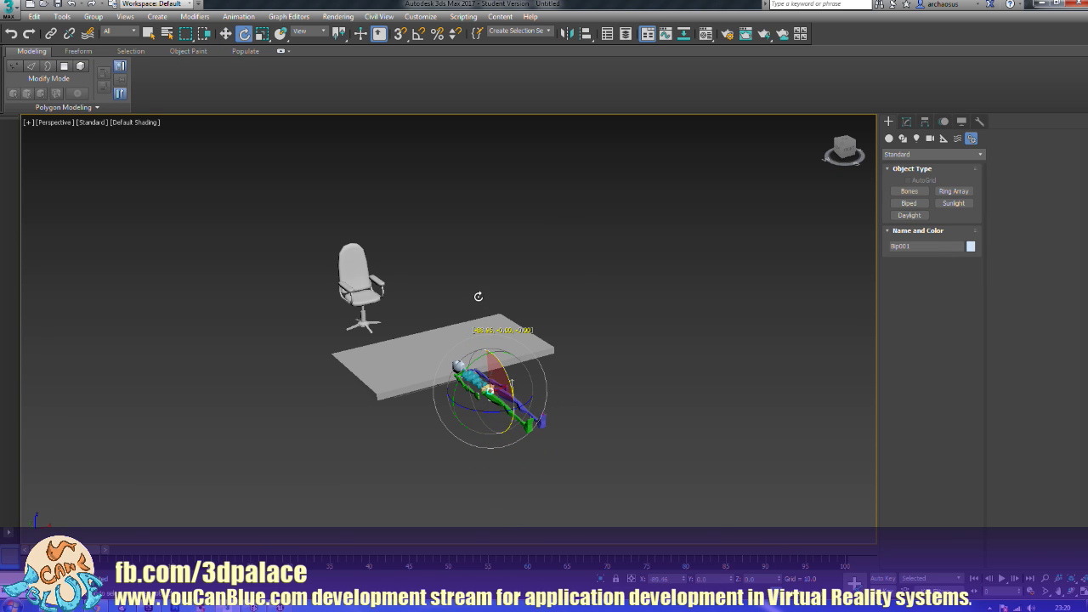
left_click_drag(504, 417, 400, 421)
key("w")
left_click_drag(469, 375, 418, 335)
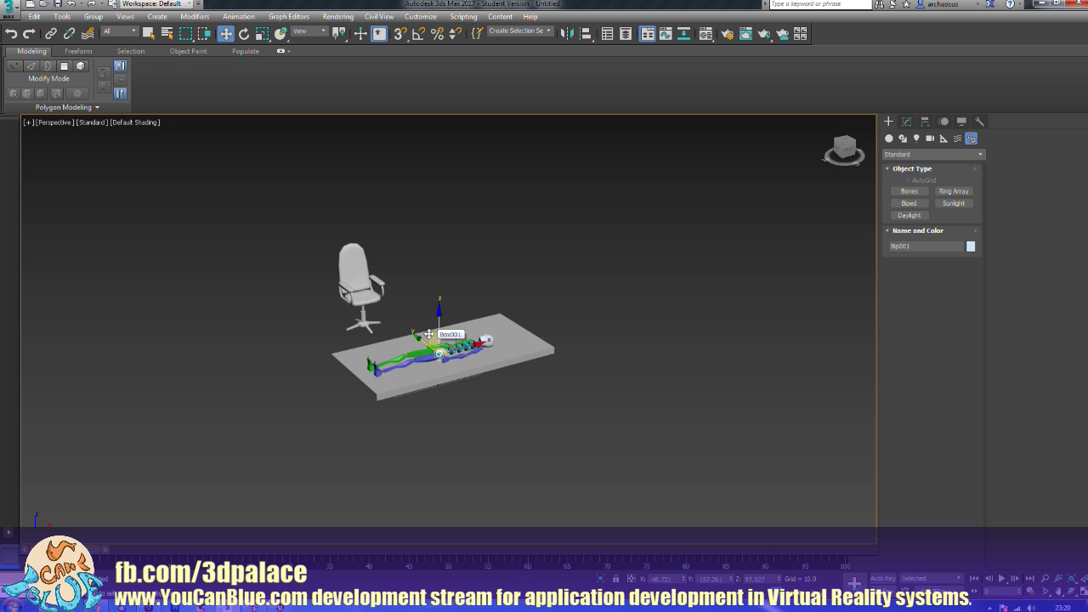
key("Delete")
Step: Select the box and turn on edged-face display in the viewport
middle_click_drag(450, 359, 340, 408, "alt")
left_click(434, 357)
middle_click_drag(502, 376, 532, 380)
scroll(542, 394, "up", 3)
key("F4")
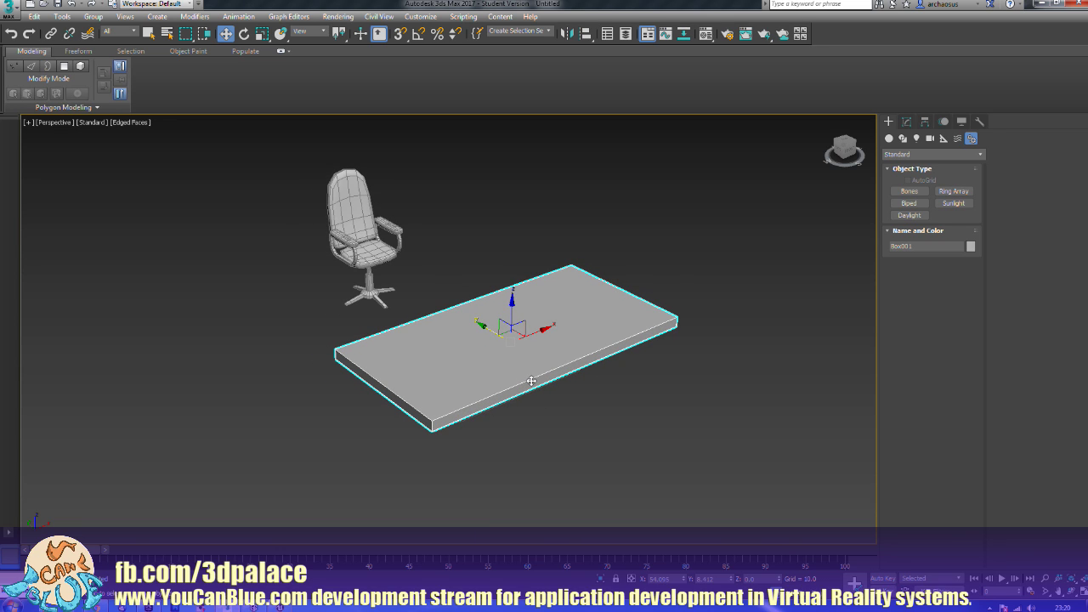
Step: Raise the box above the chair's armrests to a height of about 81, and deselect it
middle_click_drag(459, 405, 511, 380, "alt")
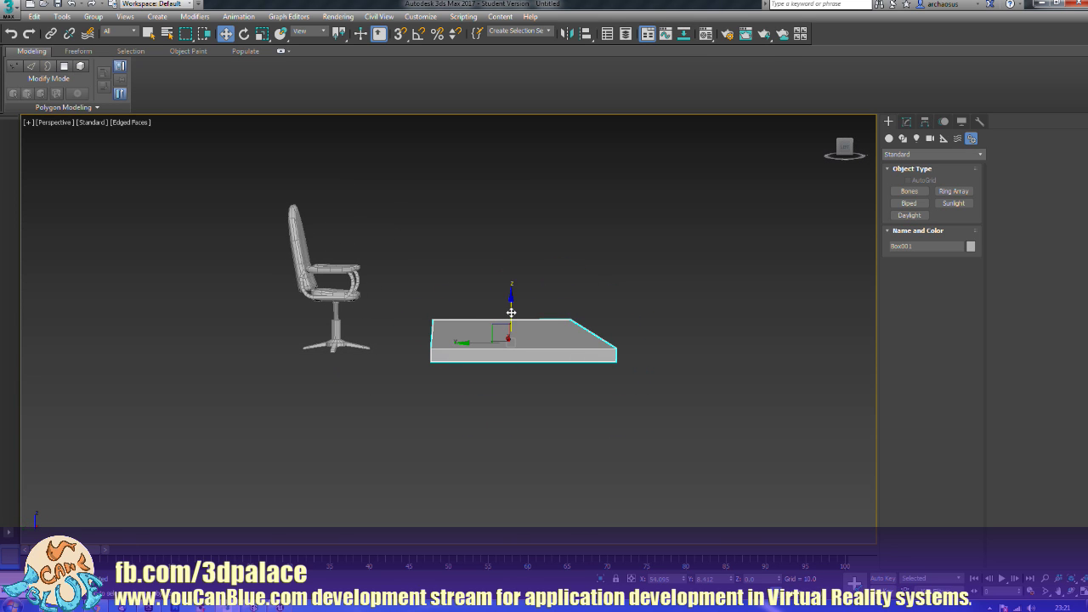
left_click_drag(511, 313, 503, 228)
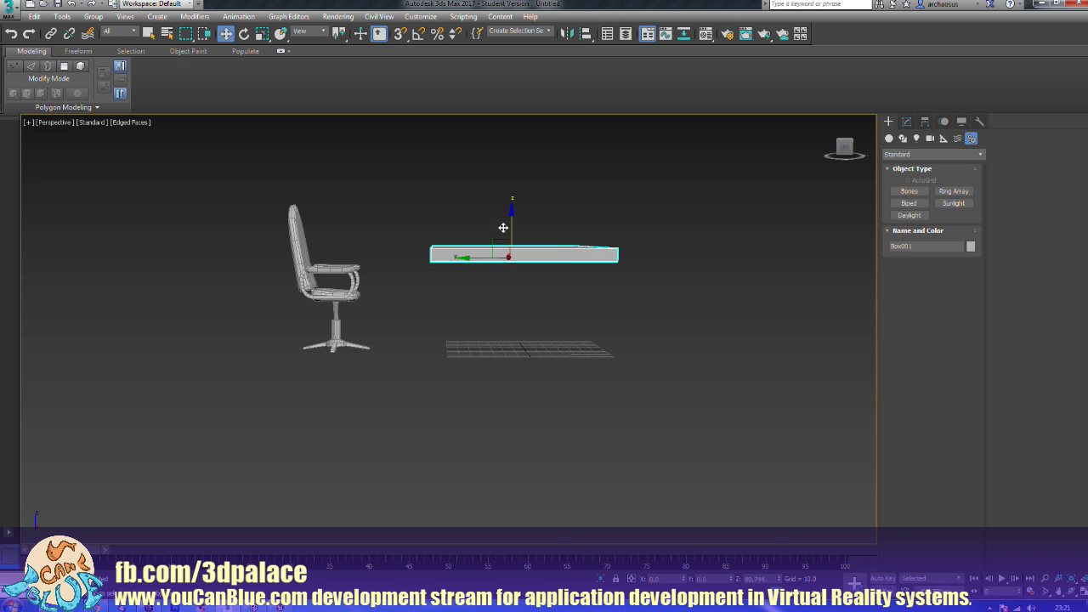
left_click(347, 289)
left_click(459, 393)
middle_click_drag(459, 393, 447, 413, "alt")
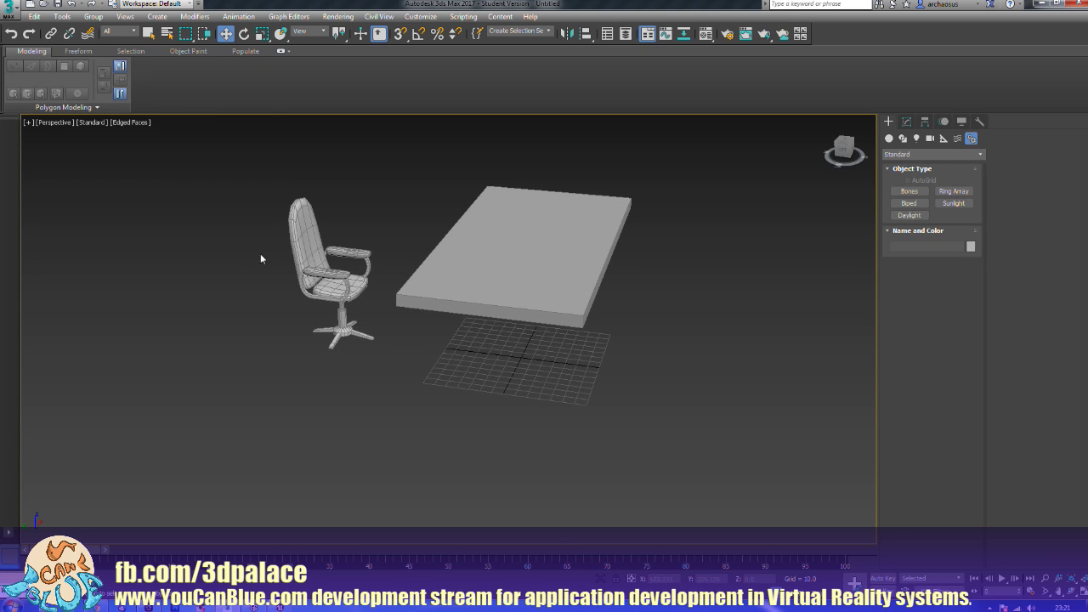
Step: Slide the chair partly under the box and lower the box to a height of about 77
left_click(328, 289)
left_click_drag(311, 335, 377, 349)
middle_click_drag(431, 356, 453, 327, "alt")
left_click_drag(391, 338, 409, 341)
left_click(504, 246)
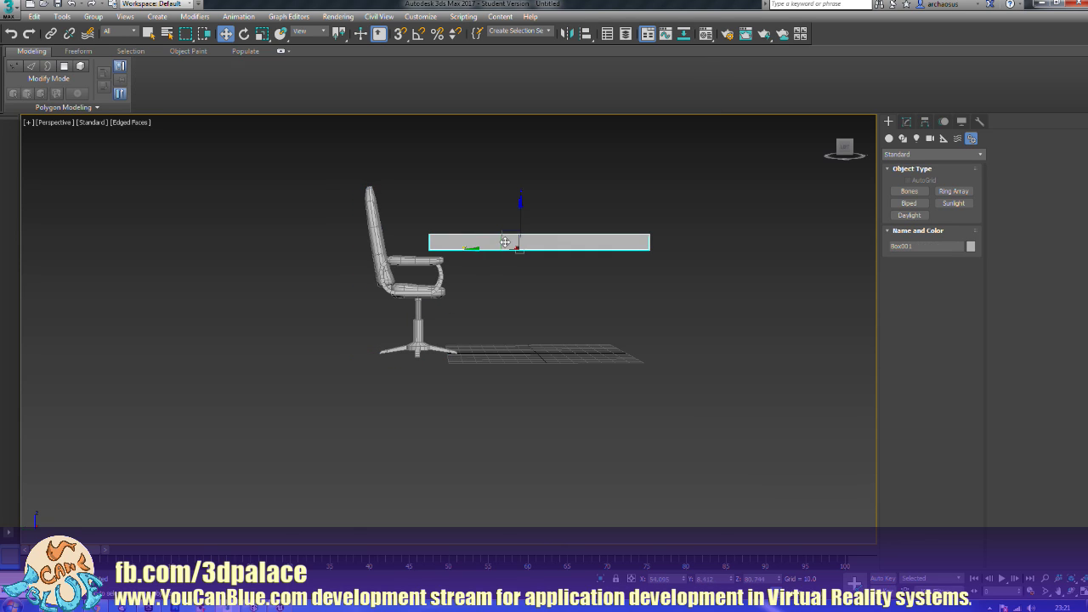
left_click_drag(520, 215, 521, 221)
middle_click_drag(577, 293, 532, 323, "alt")
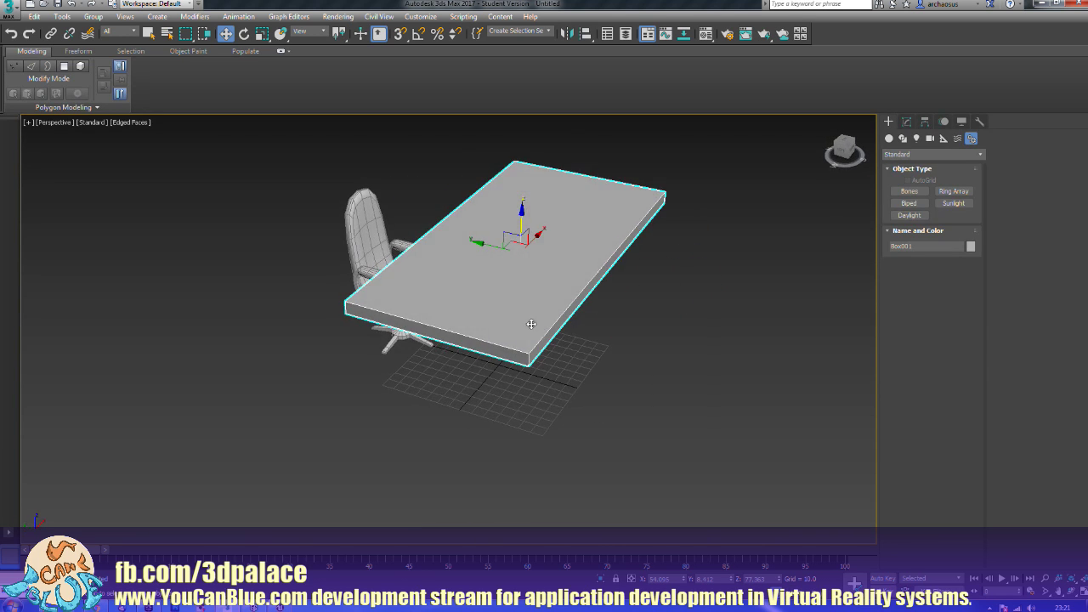
Step: Delete the reference chair from the scene
left_click(400, 295)
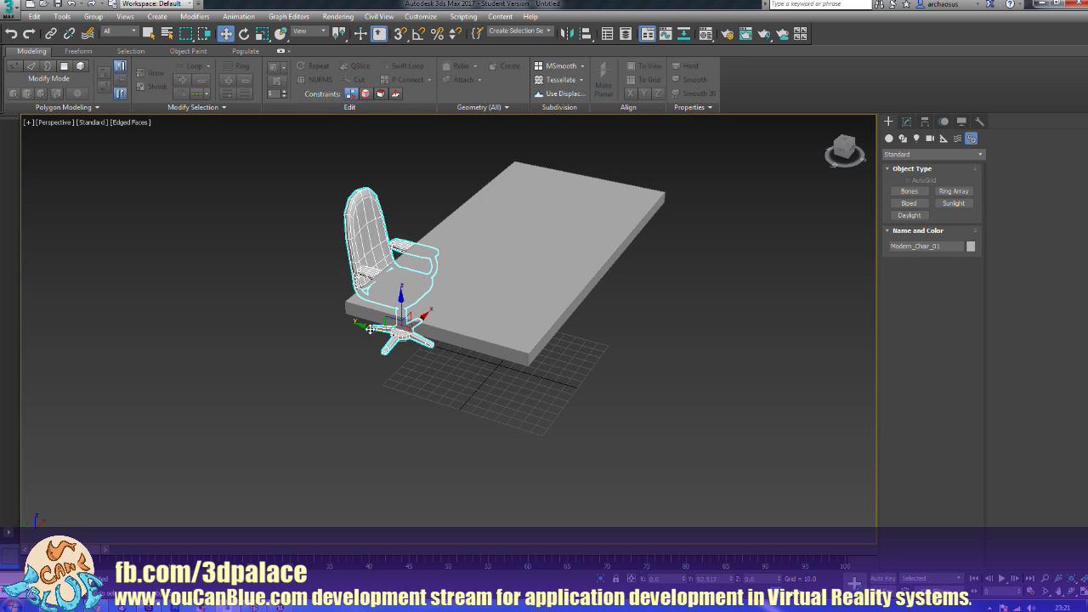
left_click_drag(370, 329, 253, 299)
key("Delete")
Step: Position the box at X 0, Y 0 and Z 80
middle_click_drag(474, 318, 451, 292, "alt")
left_click(479, 296)
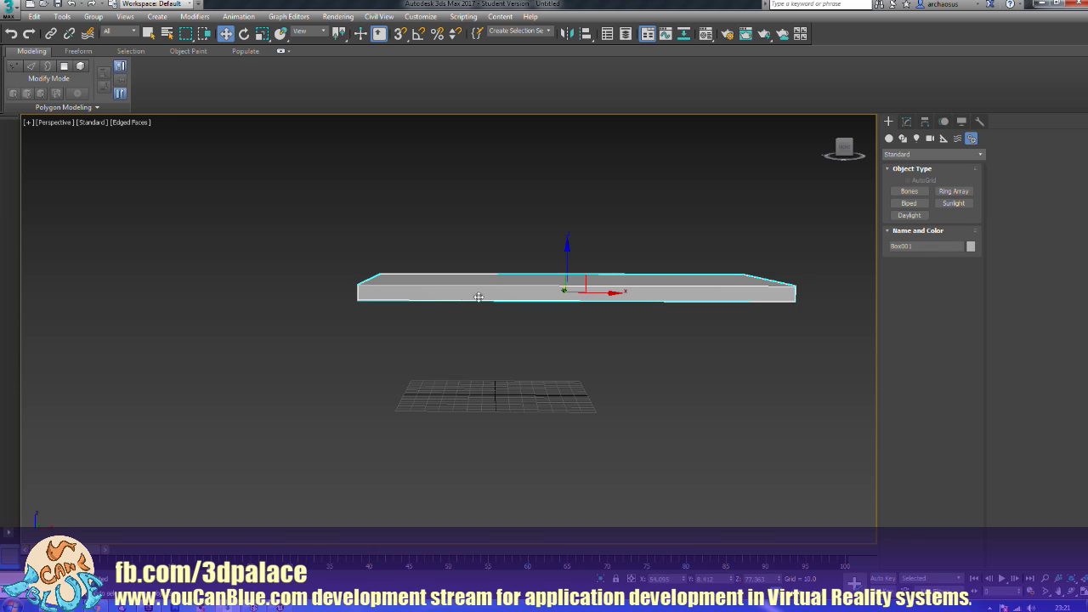
double_click(661, 579)
type("0")
key("Tab")
type("0")
key("Tab")
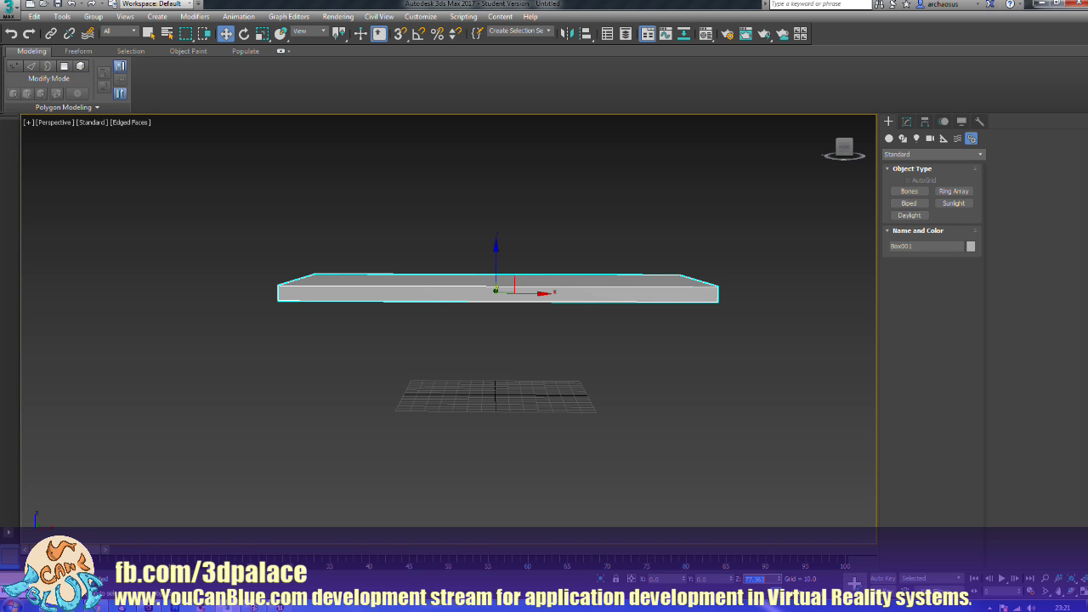
type("80")
key("Tab")
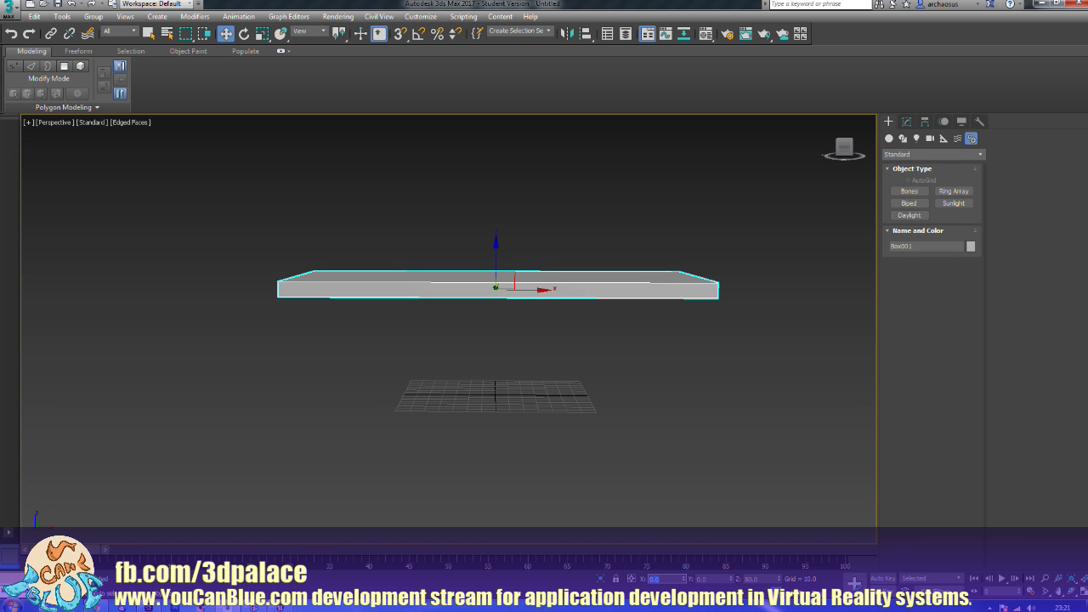
middle_click_drag(383, 468, 437, 433, "alt")
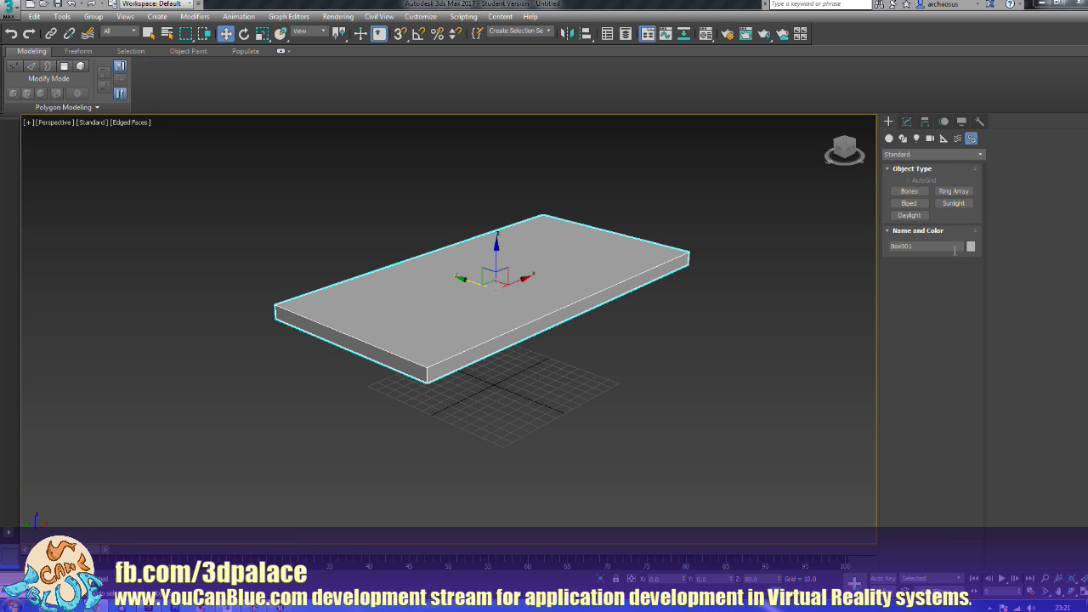
Step: Clone the box in the negative X direction, placing the copy end to end with the original at about X -301
middle_click_drag(666, 356, 635, 344)
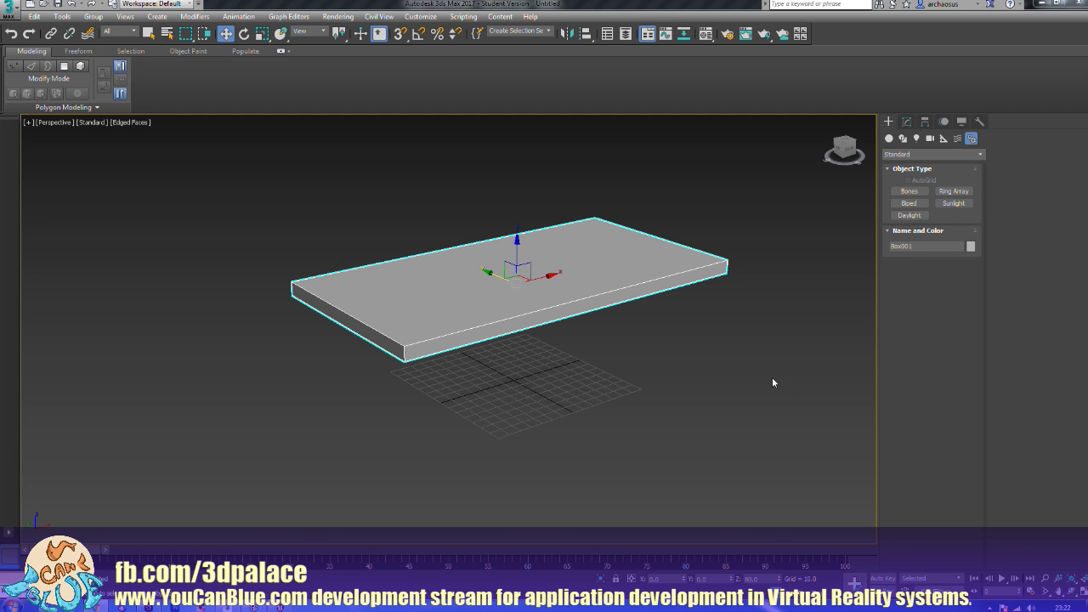
scroll(680, 381, "down", 3)
middle_click_drag(622, 379, 605, 354)
scroll(618, 381, "up", 3)
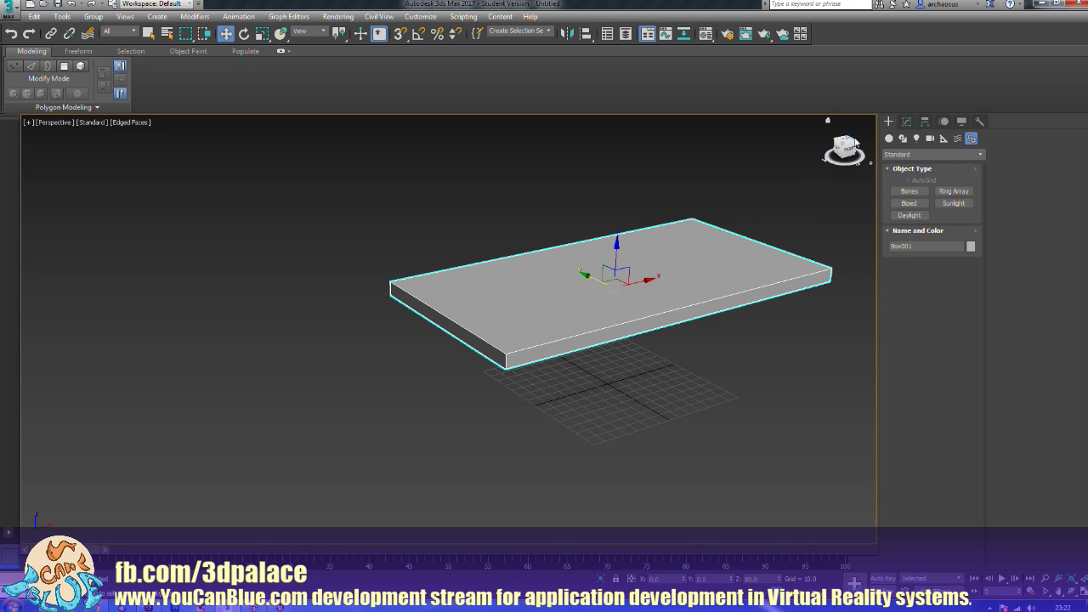
left_click(907, 123)
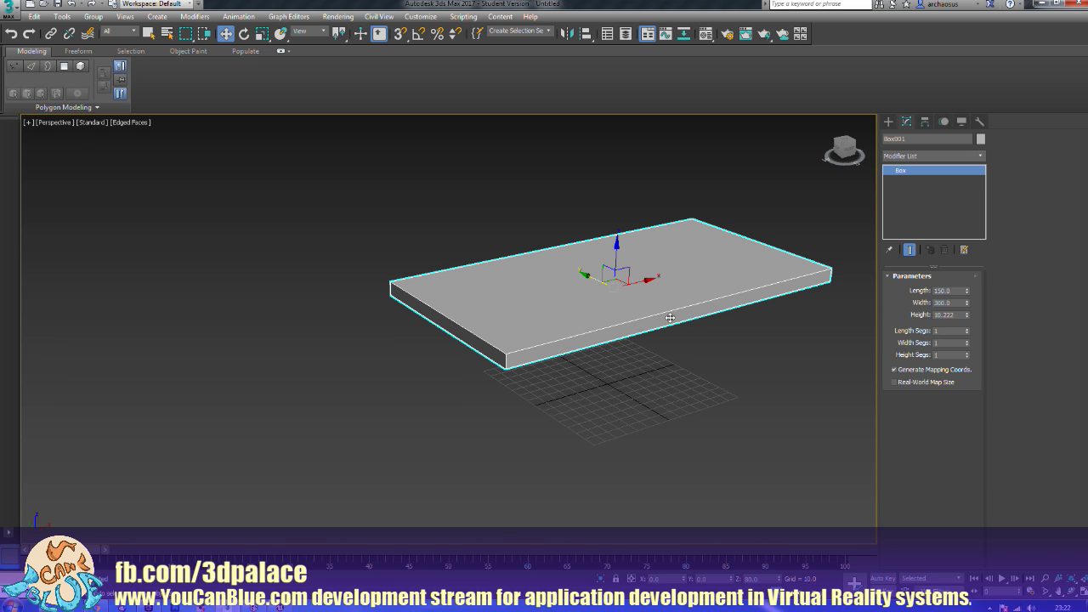
left_click_drag(649, 283, 272, 404, "shift")
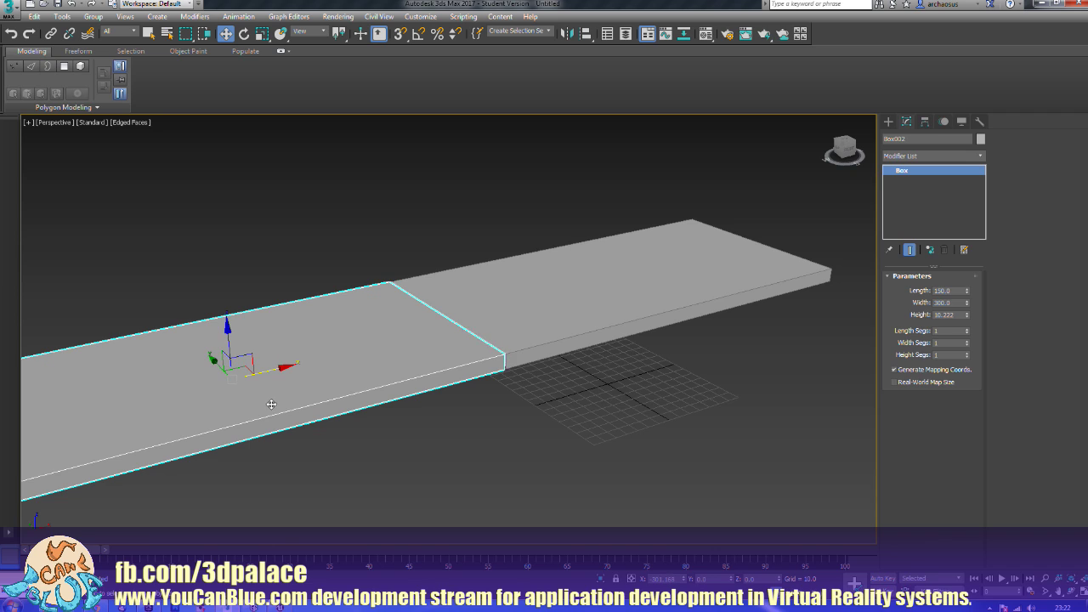
left_click(546, 352)
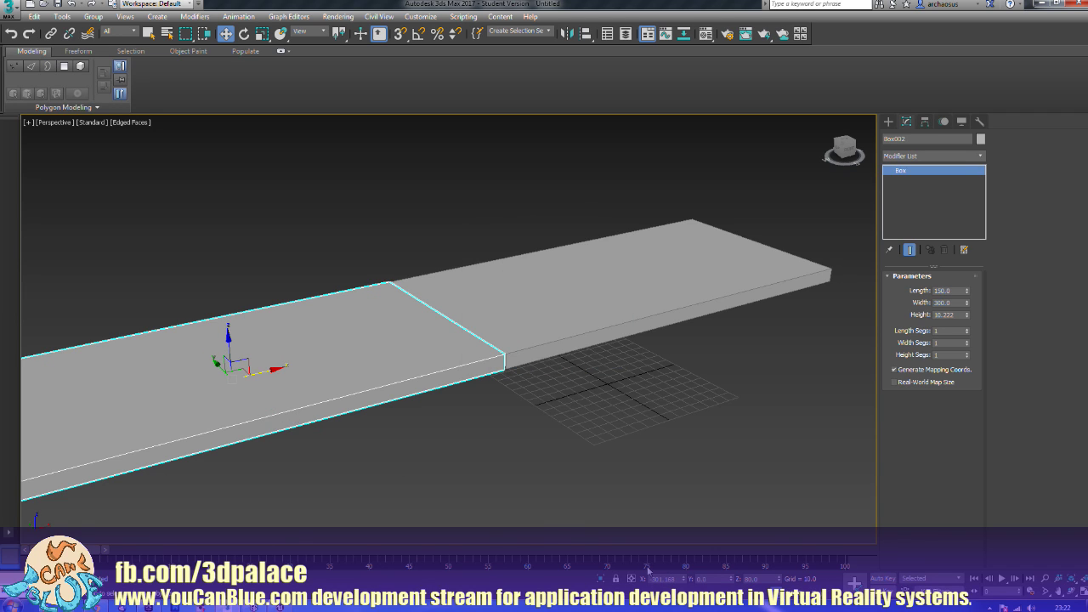
Step: Set the copied box's X position to -150 and its width to 150
type("-150")
key("Return")
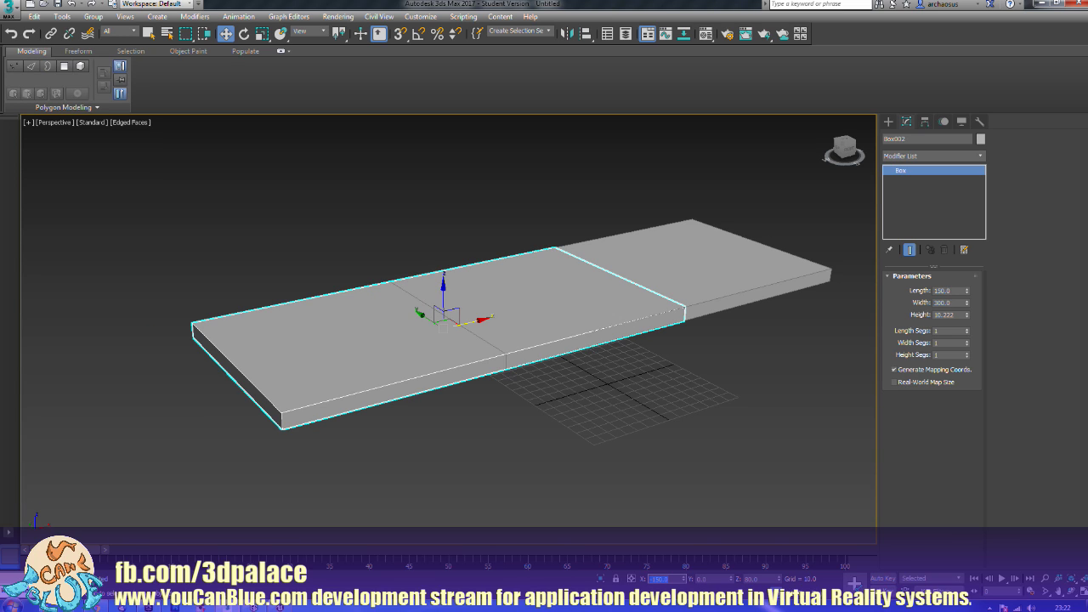
double_click(951, 303)
type("150")
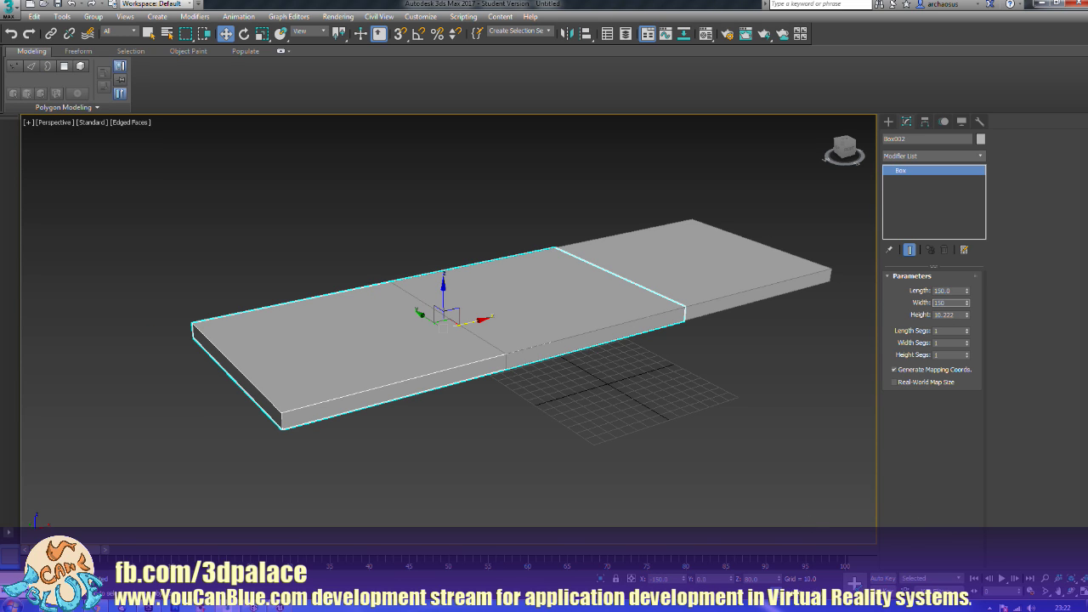
key("Return")
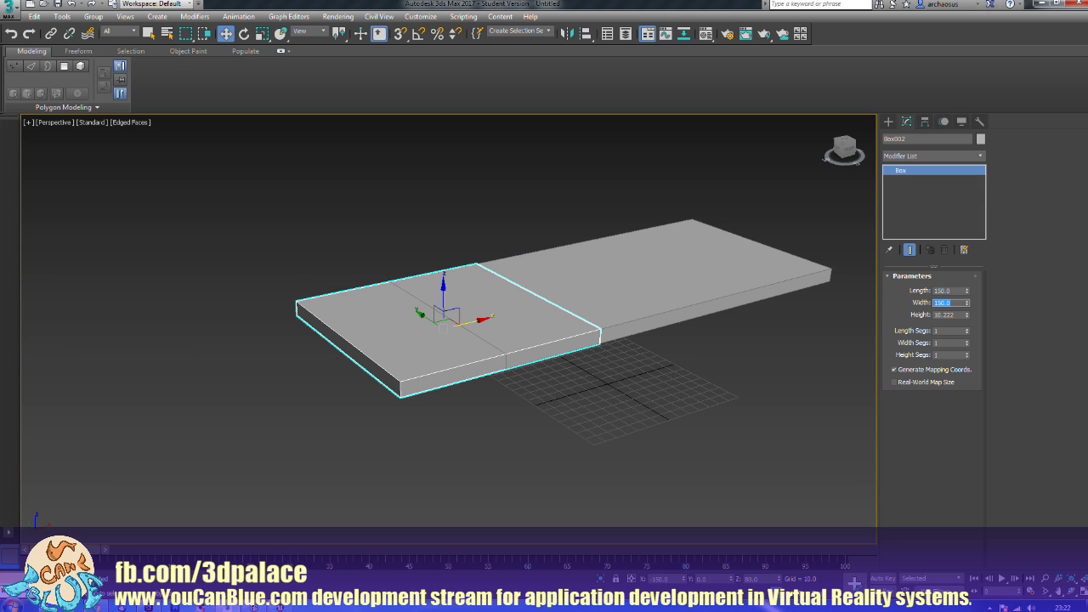
Step: Set the copied box's X position to -225 so it sits flush against the original's end
middle_click_drag(647, 379, 614, 385, "alt")
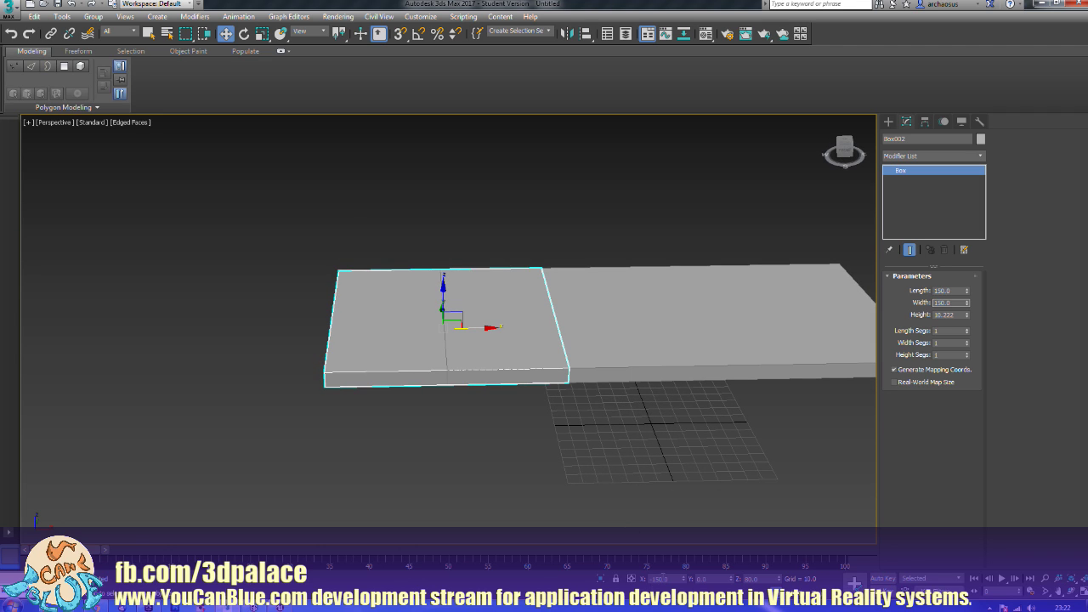
double_click(670, 579)
type("-225")
key("Return")
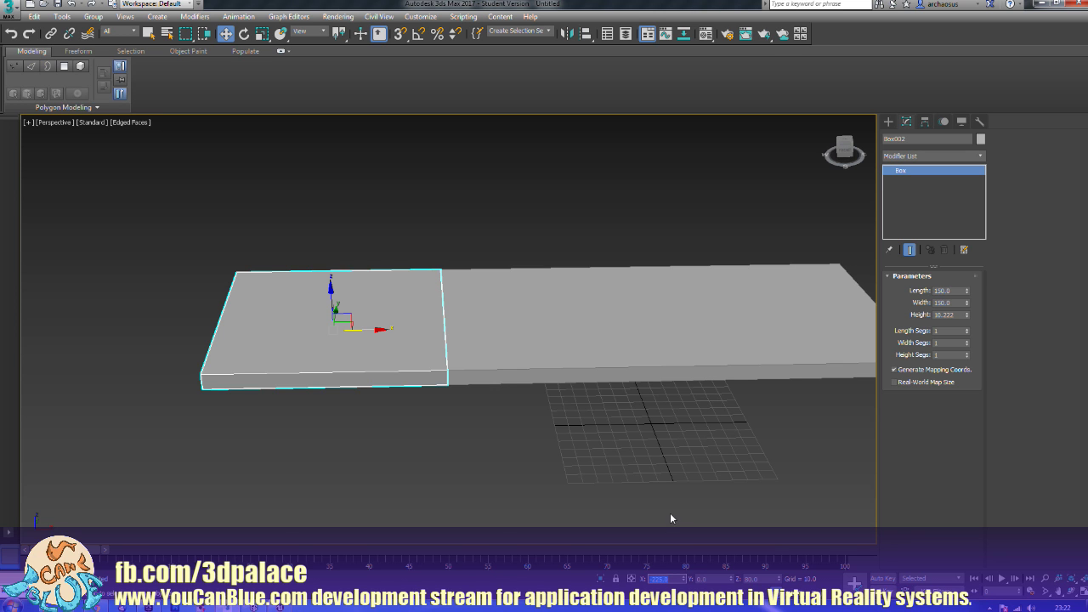
Step: Examine the joint between the two slabs from several angles
left_click(461, 423)
middle_click_drag(445, 436, 517, 391, "alt")
scroll(514, 430, "down", 3)
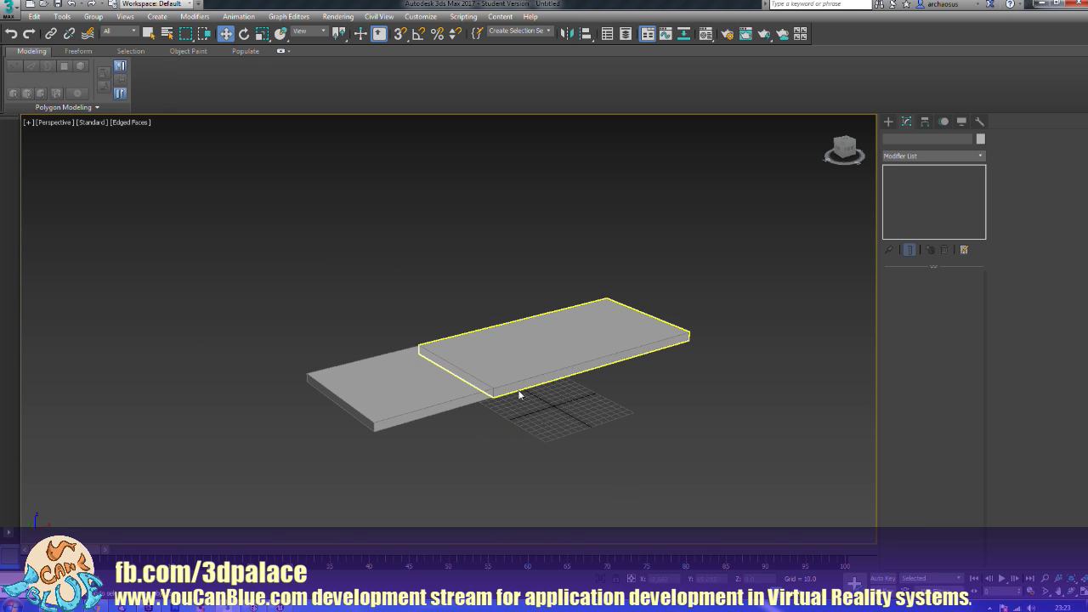
left_click(517, 391)
middle_click_drag(501, 430, 505, 408, "alt")
left_click(470, 380)
middle_click_drag(478, 407, 504, 410)
scroll(504, 414, "up", 3)
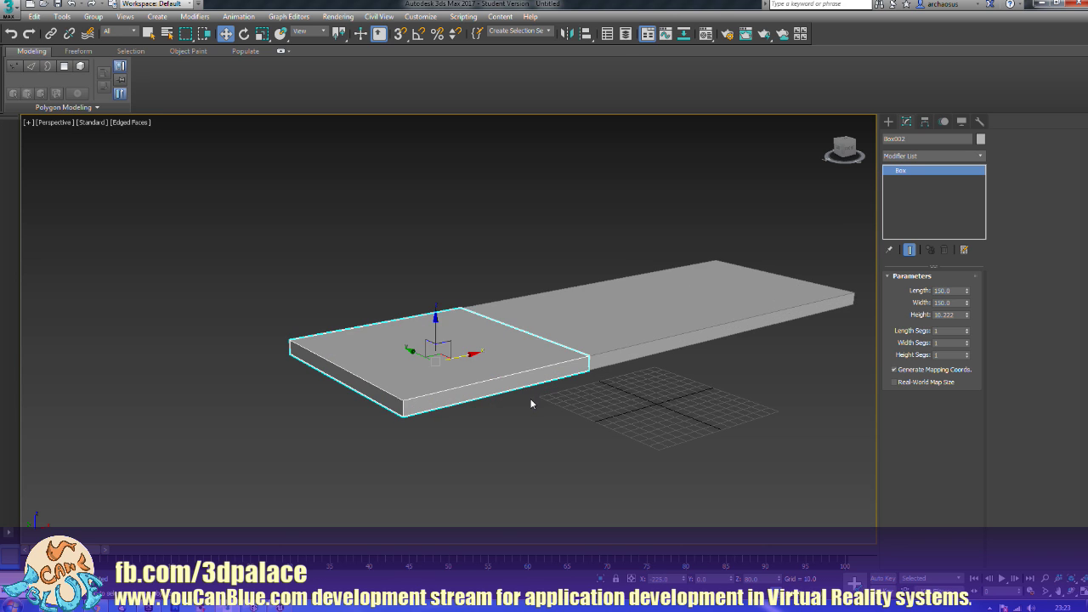
middle_click_drag(603, 402, 577, 417)
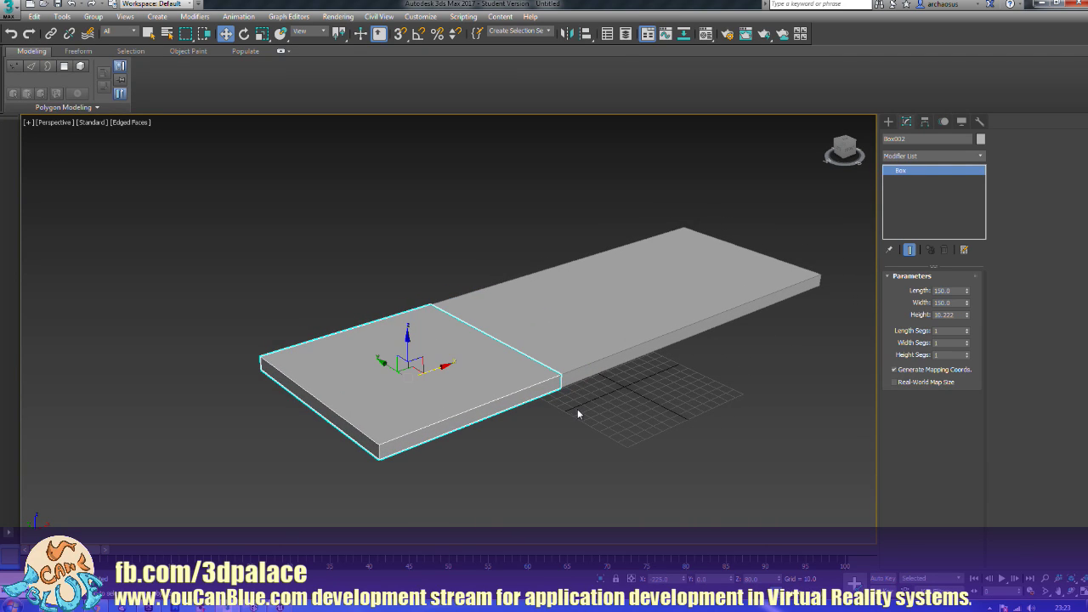
Step: Convert both desktop boxes to Editable Poly and clear the selection
left_click(603, 356)
left_click_drag(693, 465, 434, 299)
right_click(605, 299)
mouse_move(651, 416)
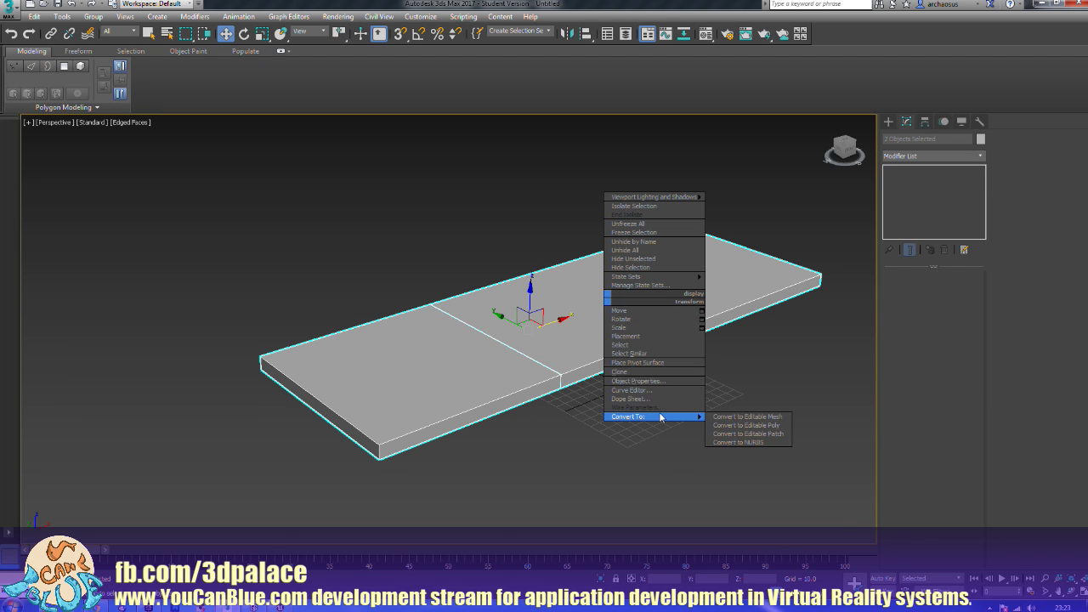
left_click(748, 425)
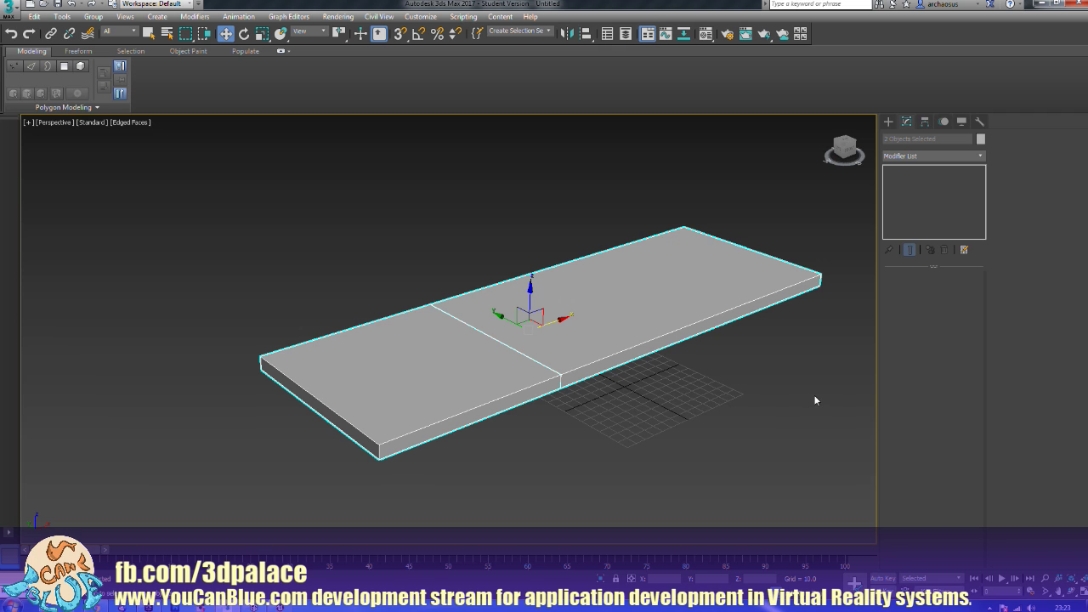
middle_click_drag(801, 392, 747, 389, "alt")
scroll(748, 389, "down", 1)
middle_click_drag(790, 290, 694, 303)
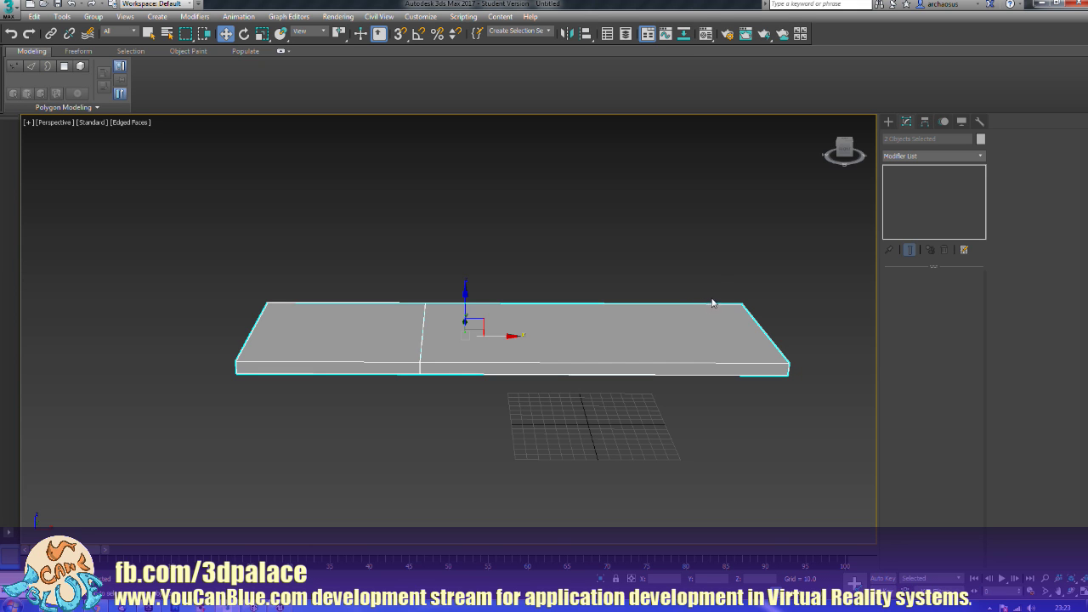
left_click(706, 255)
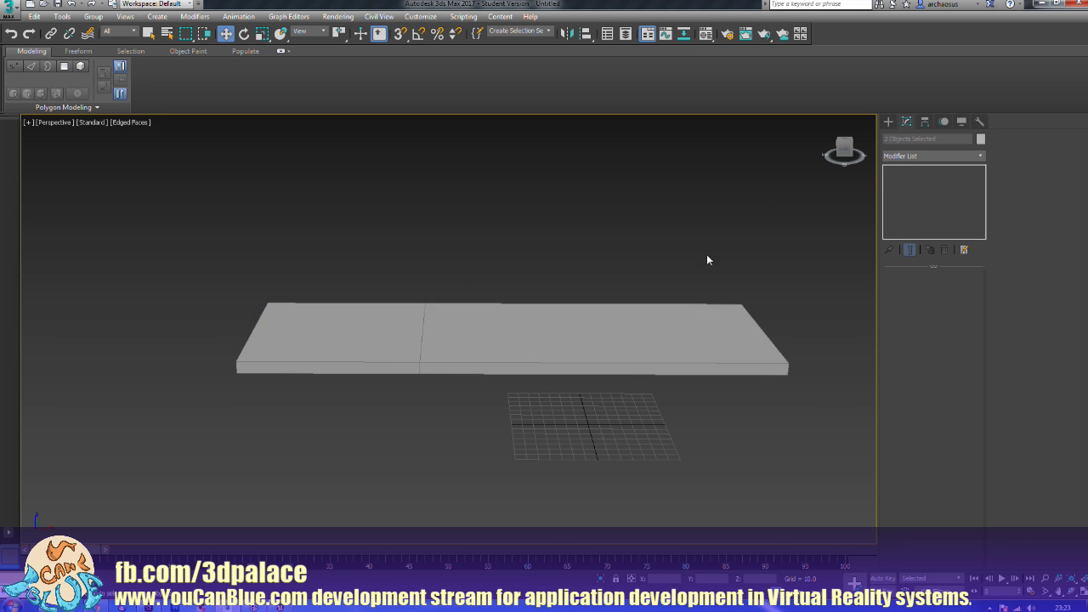
Step: Round the front and back of the longer slab by chamfering its four long edges twice
left_click(615, 340)
middle_click_drag(698, 406, 678, 410, "alt")
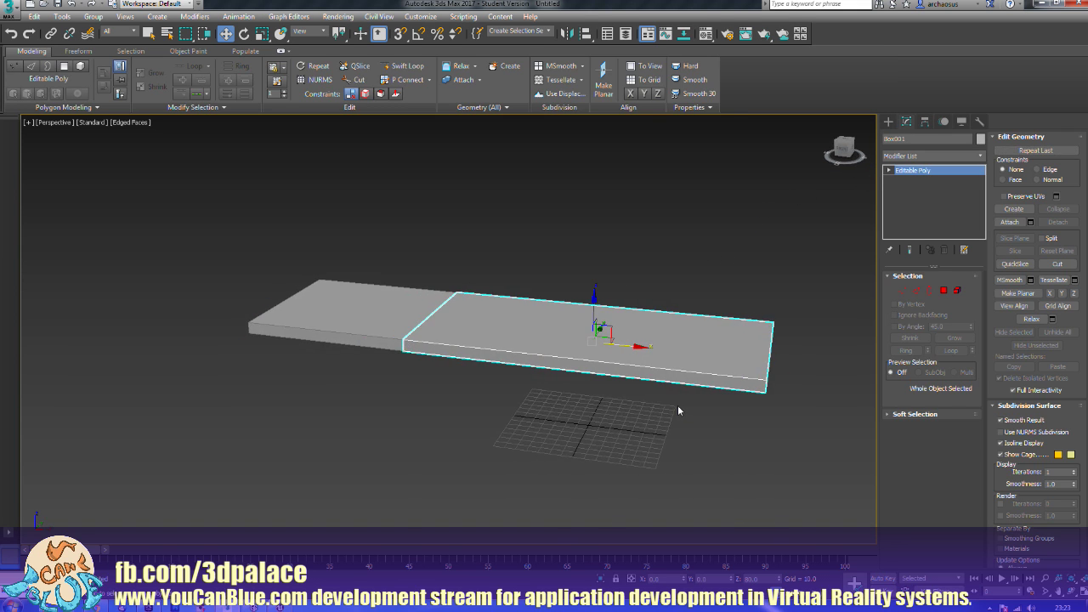
scroll(678, 405, "up", 5)
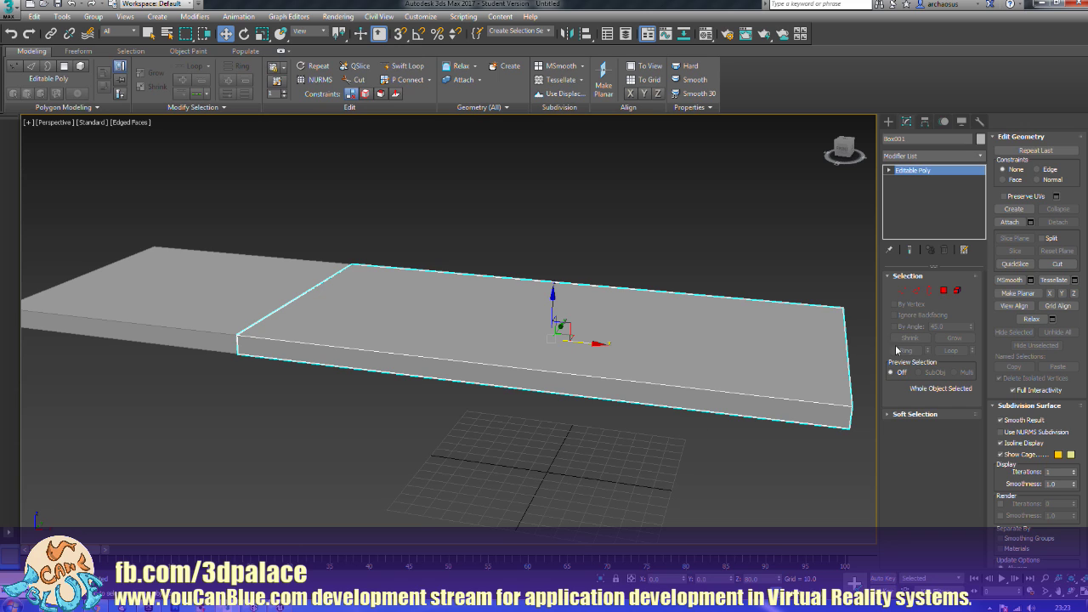
left_click(916, 291)
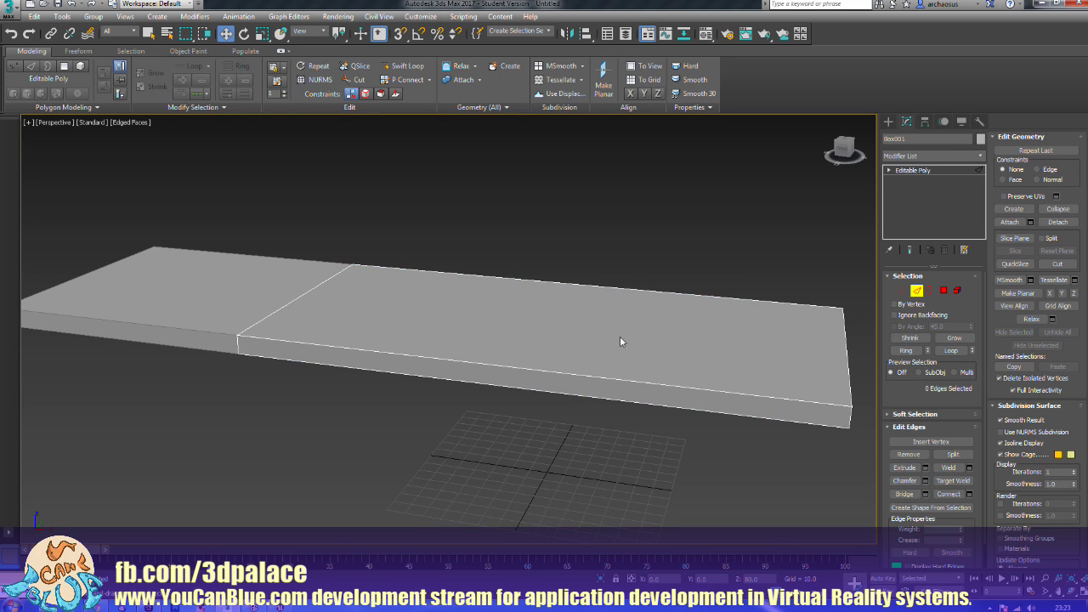
left_click_drag(616, 454, 661, 265)
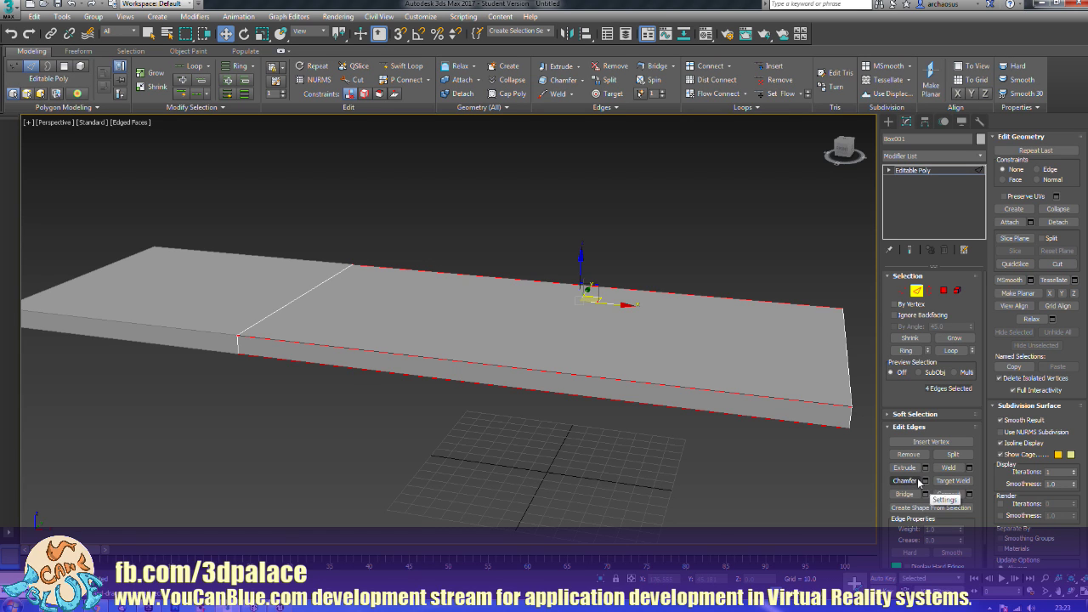
left_click(913, 481)
left_click_drag(517, 366, 526, 356)
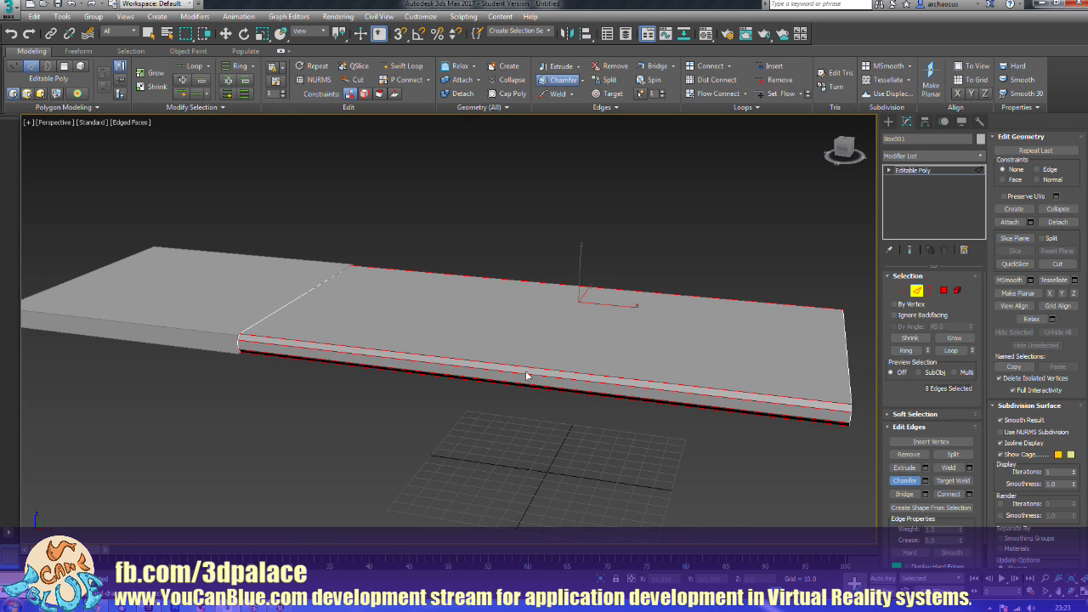
scroll(530, 374, "up", 2)
left_click_drag(510, 363, 513, 363)
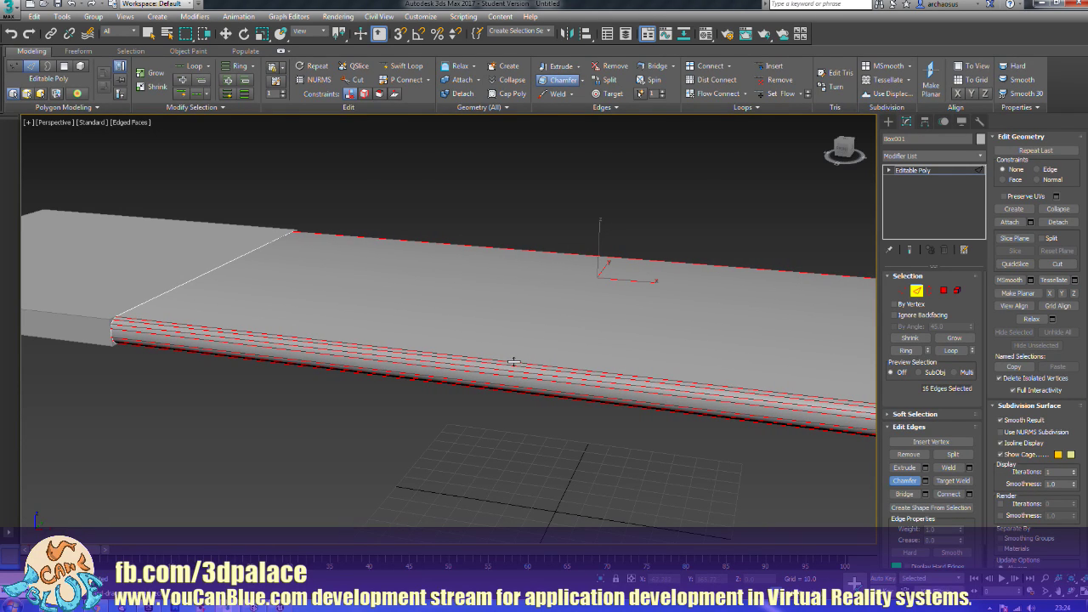
scroll(479, 427, "down", 4)
scroll(527, 430, "up", 2)
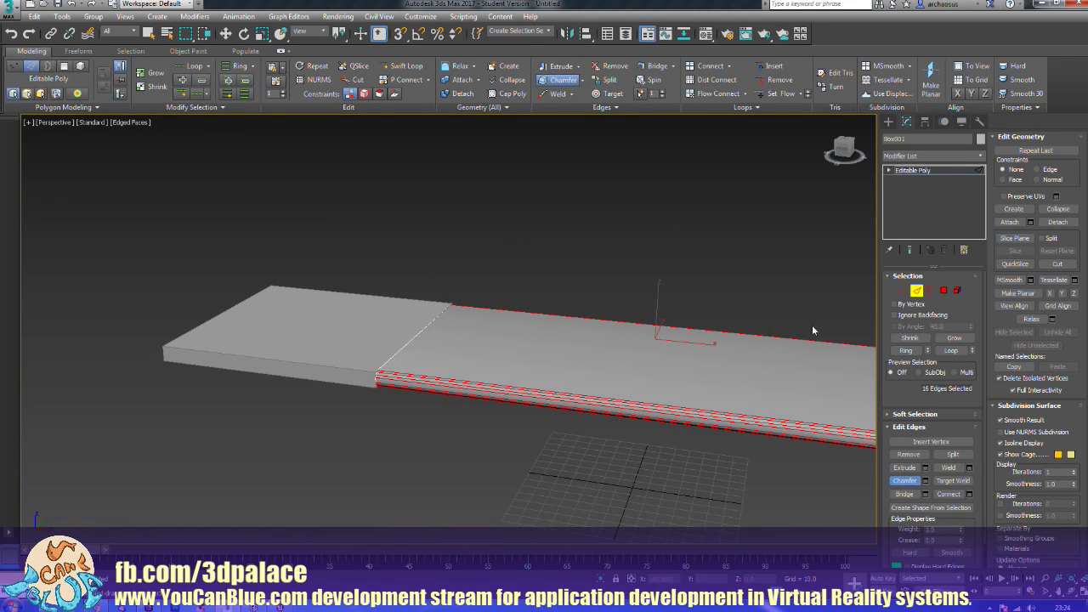
Step: Select the four edges along the front and back of the shorter slab and activate Chamfer
left_click(916, 290)
left_click(340, 357)
middle_click_drag(345, 411, 374, 416, "alt")
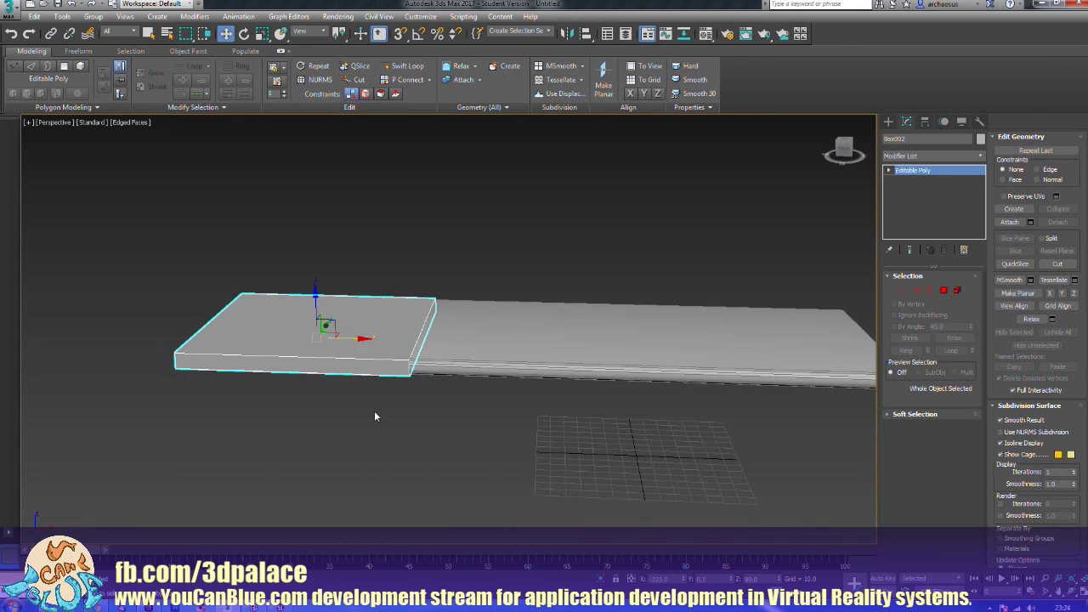
scroll(374, 417, "up", 5)
middle_click_drag(424, 357, 462, 386)
left_click(918, 292)
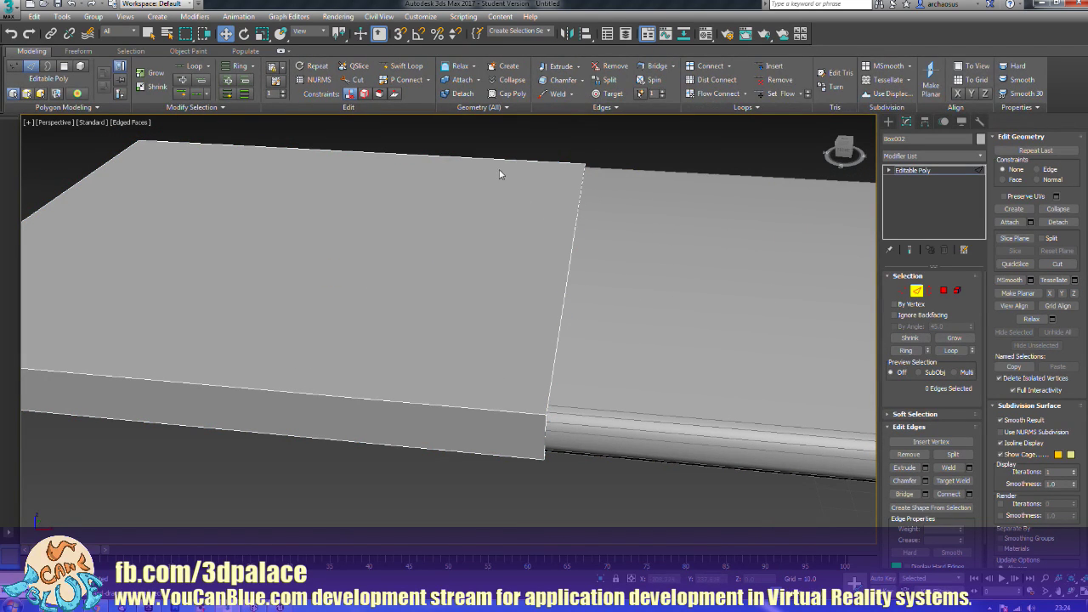
left_click_drag(378, 469, 379, 472)
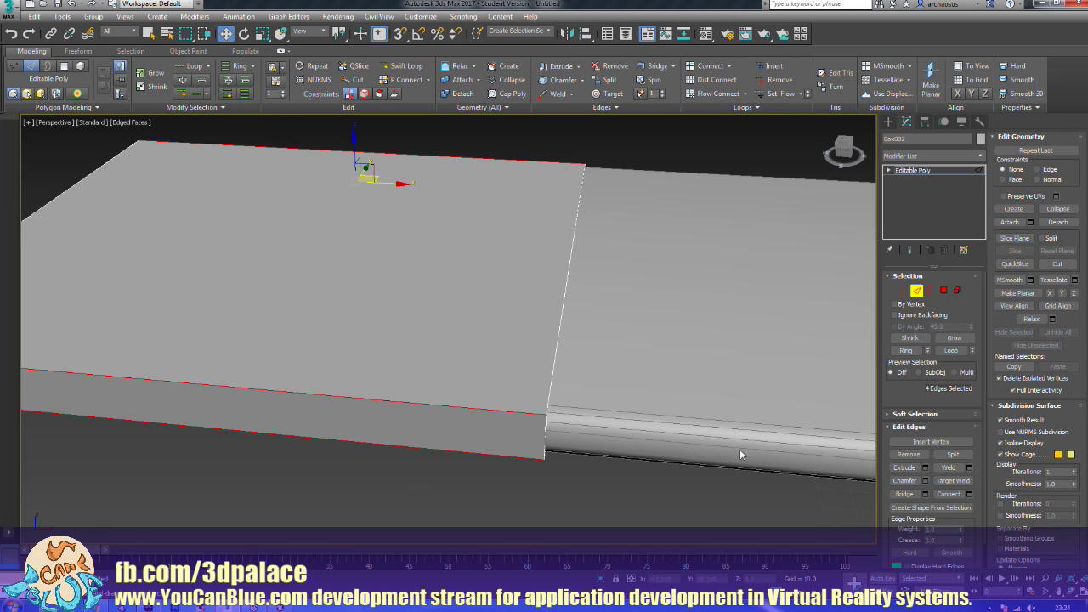
left_click(904, 481)
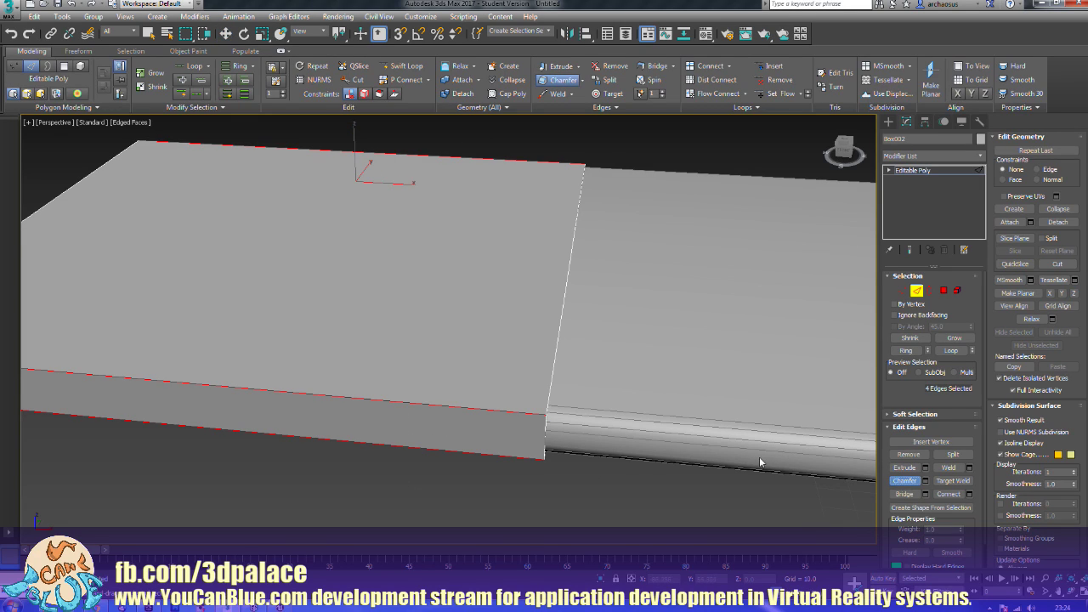
Step: Try to chamfer the shorter slab's front and back edges twice, and undo both chamfers
left_click_drag(506, 412, 514, 402)
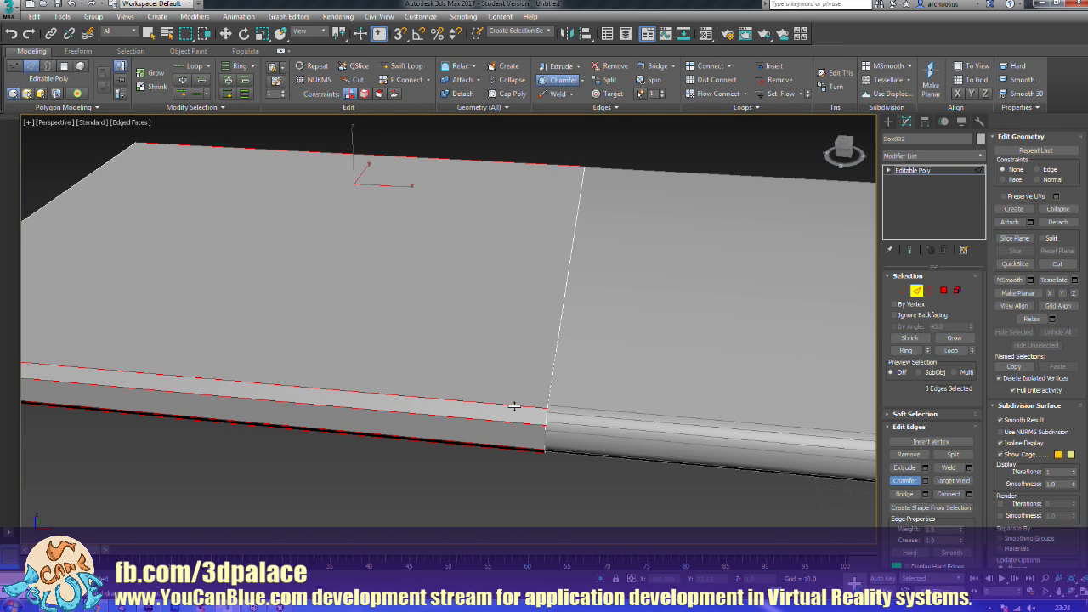
left_click_drag(514, 405, 516, 405)
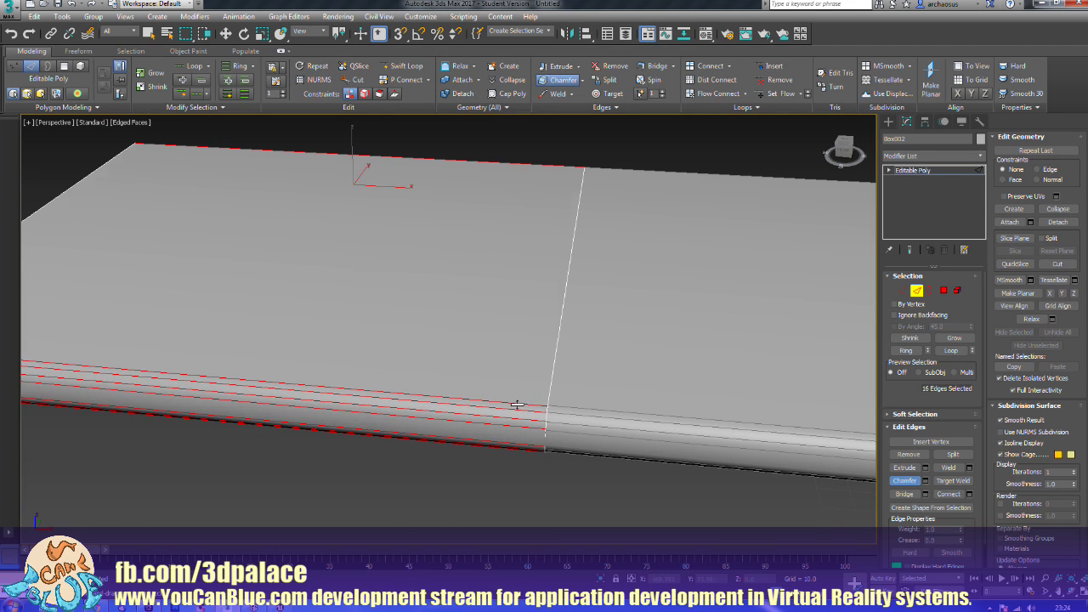
key("ctrl+z")
key("ctrl+z")
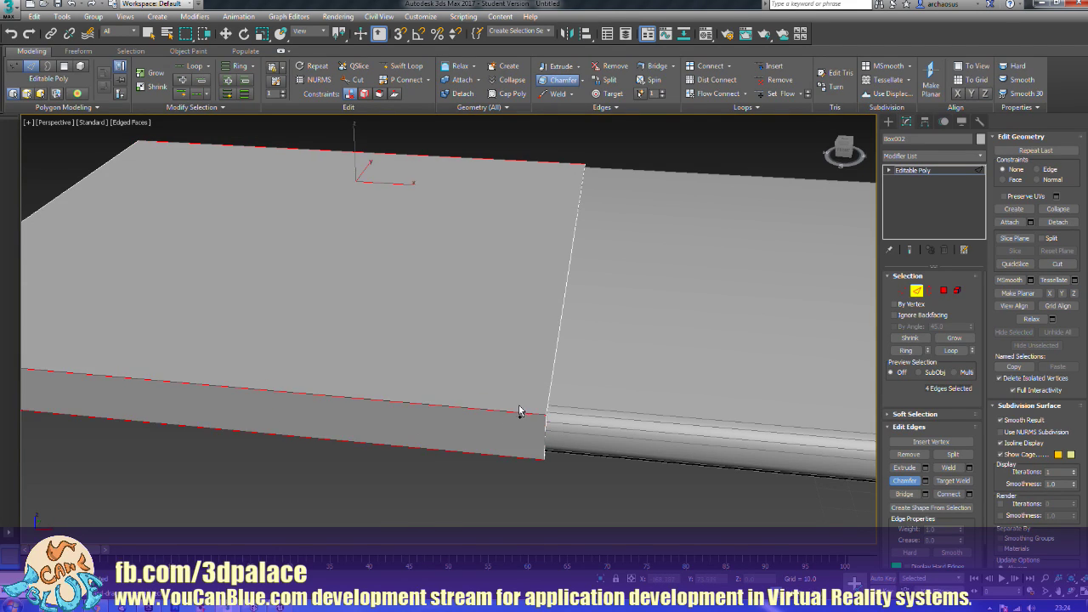
Step: Chamfer the shorter slab's front and back edges twice to match the longer slab's rounded profile, and deselect them
left_click_drag(522, 415, 527, 403)
left_click(453, 494)
scroll(459, 469, "down", 3)
Step: Connect the shorter slab's lengthwise edges with an edge loop across its middle
middle_click_drag(456, 472, 527, 461, "alt")
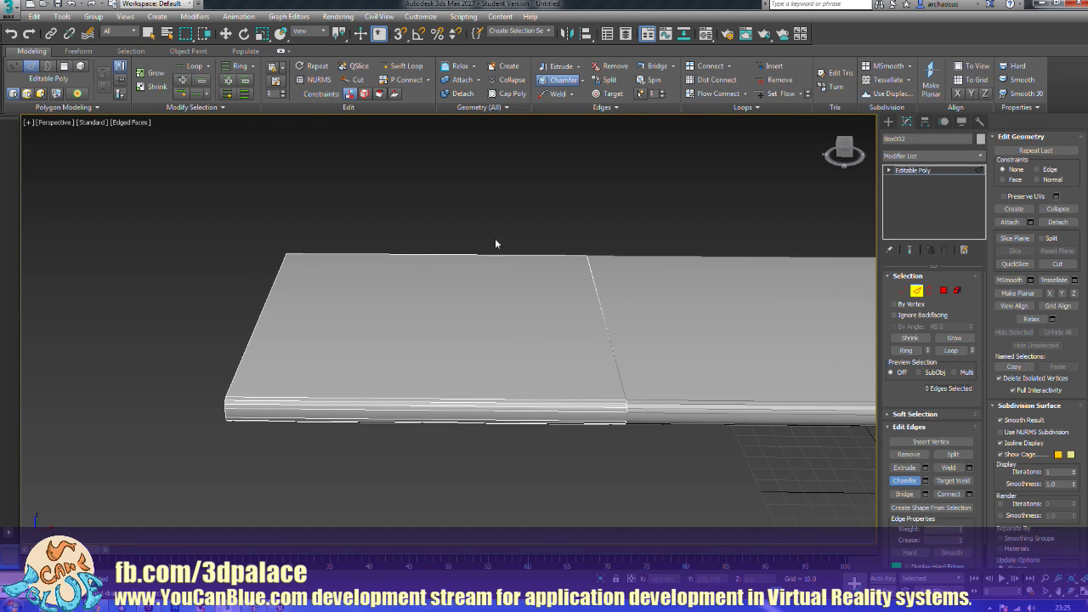
left_click_drag(466, 278, 467, 474)
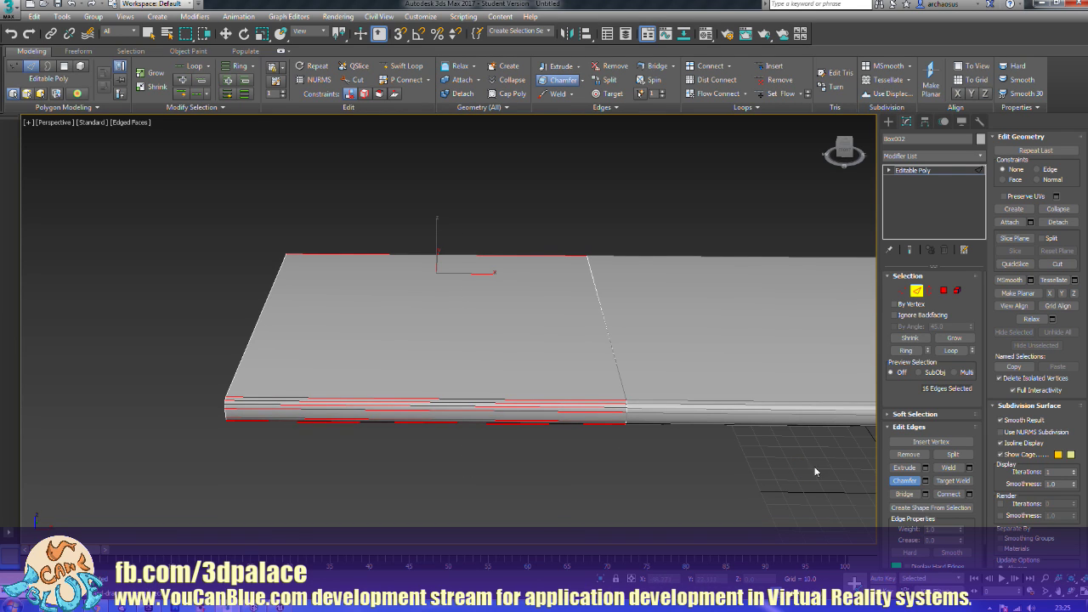
left_click(951, 494)
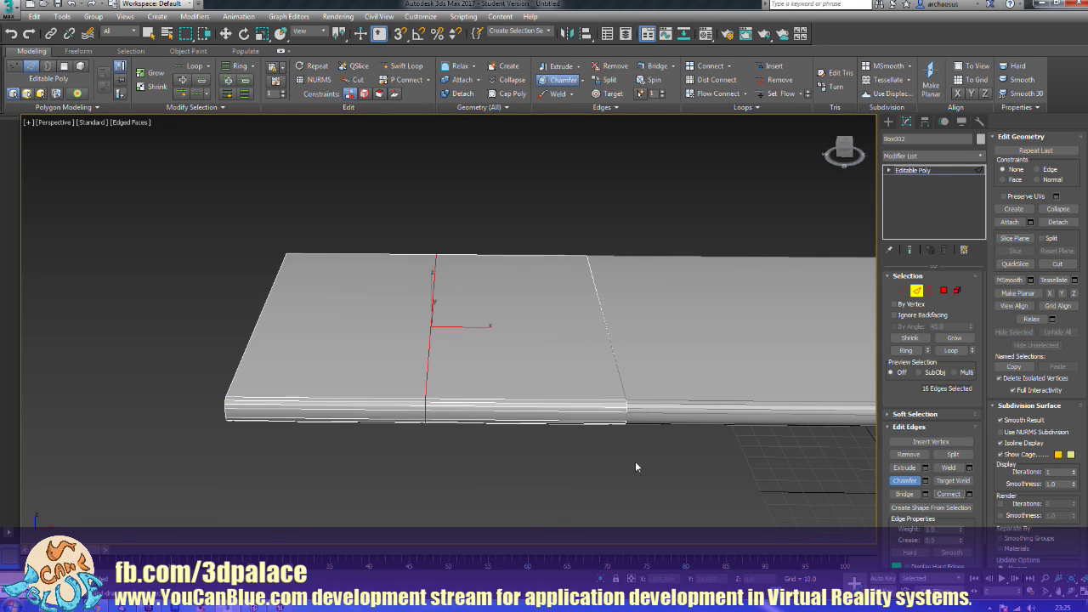
Step: Taper the shorter slab by scaling its outer-end vertices along Y to about half the slab's depth
middle_click_drag(485, 456, 571, 472, "alt")
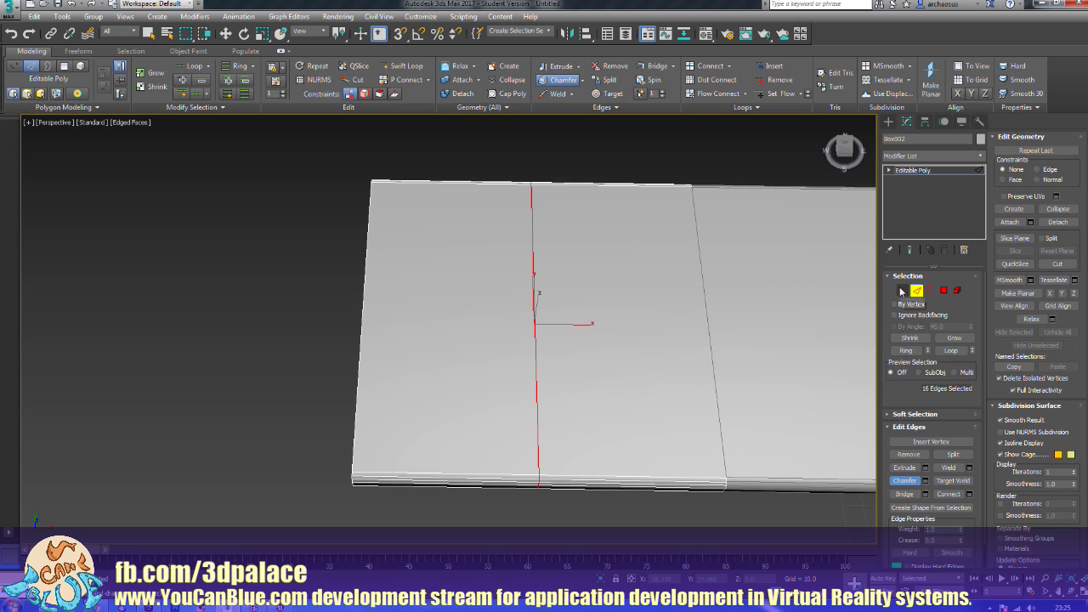
left_click(903, 291)
left_click_drag(333, 154, 397, 534)
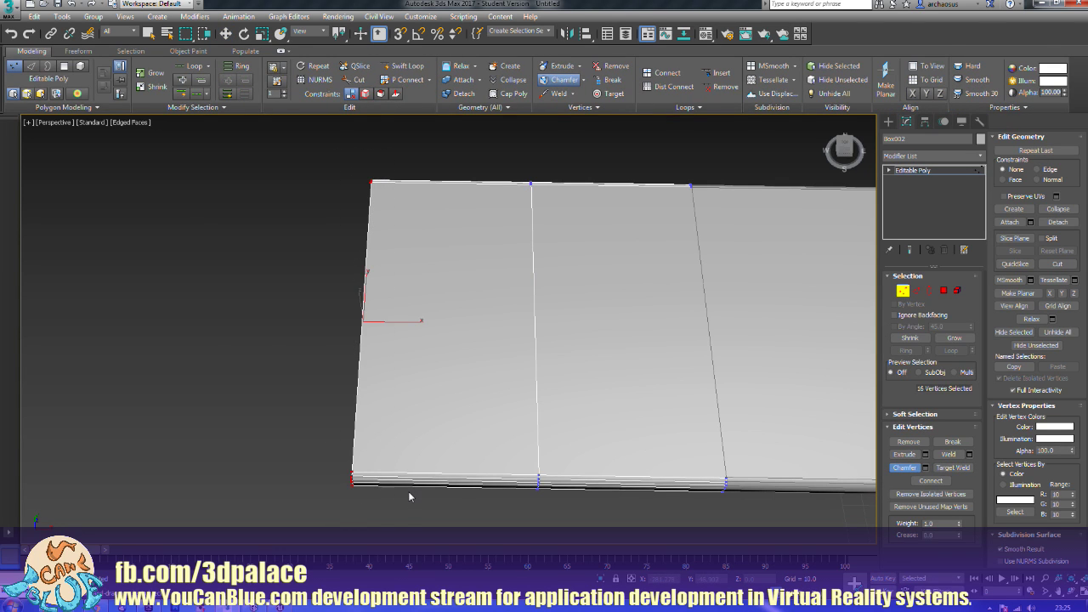
key("r")
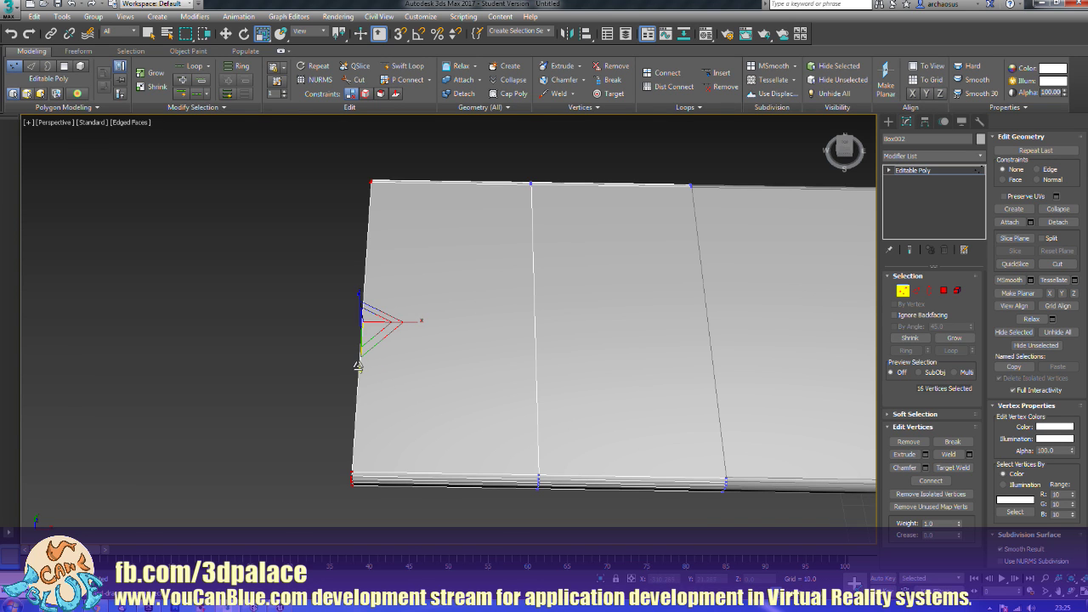
left_click_drag(358, 365, 373, 329)
Step: Delete the end-cap polygon at the narrow end of the tapered slab
middle_click_drag(351, 360, 446, 352, "alt")
scroll(476, 345, "up", 2)
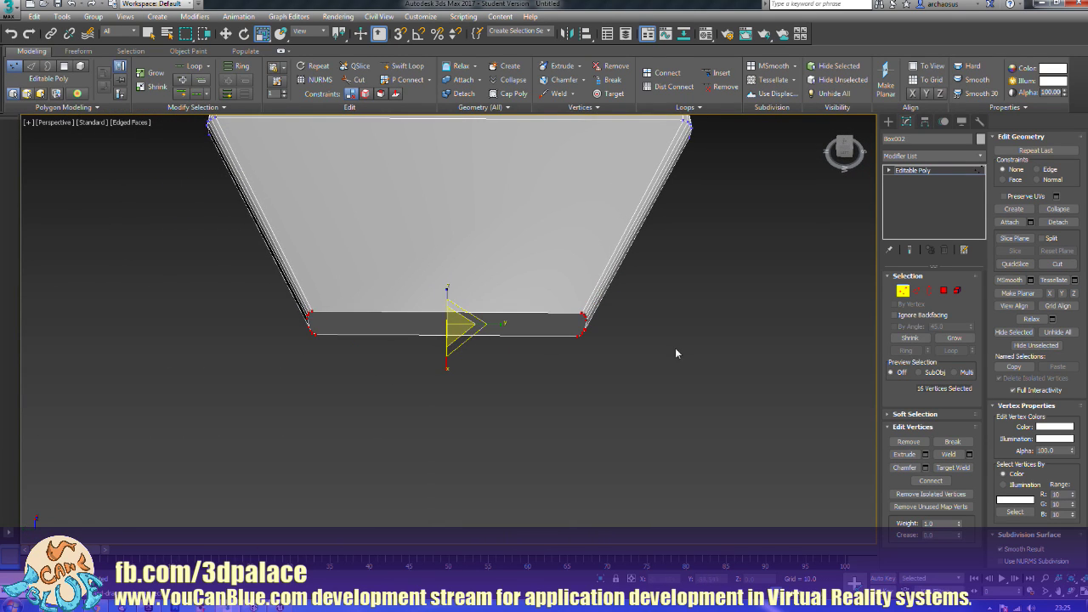
left_click(945, 291)
left_click(556, 326)
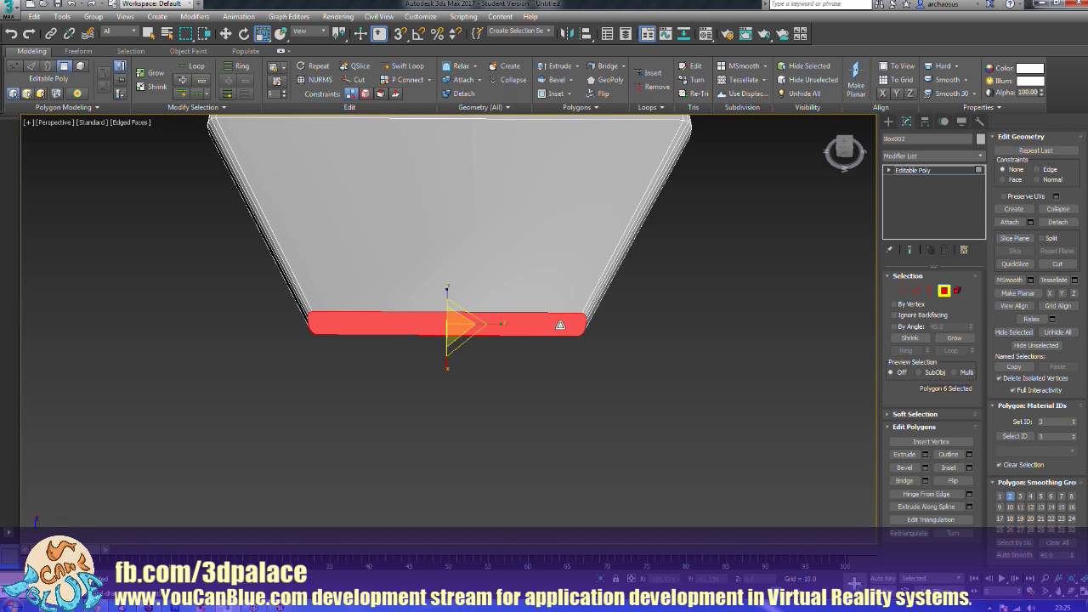
key("Delete")
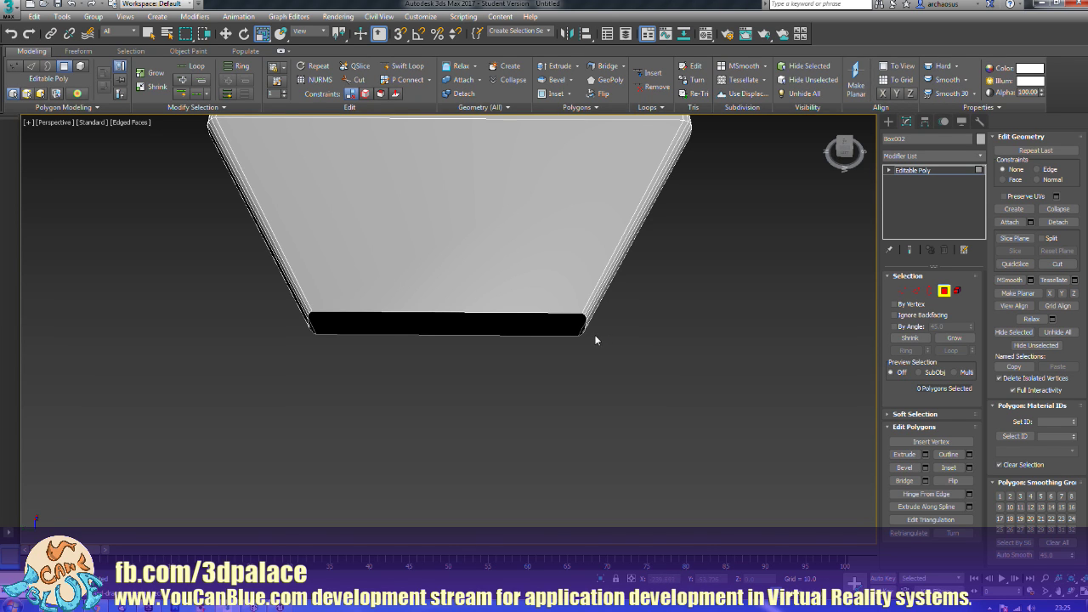
Step: Switch to the Top view and select the eight vertices at the back corner of the slab's narrow end
key("t")
middle_click_drag(507, 340, 797, 338)
middle_click_drag(612, 338, 644, 354)
scroll(644, 354, "up", 4)
middle_click_drag(547, 318, 640, 374)
left_click(902, 290)
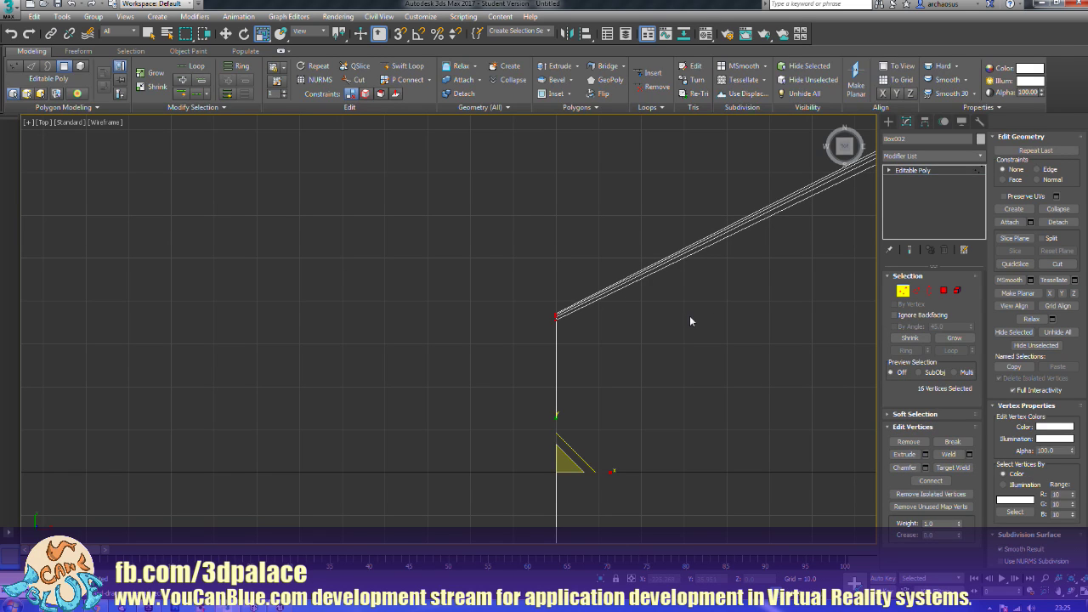
left_click_drag(527, 300, 572, 332)
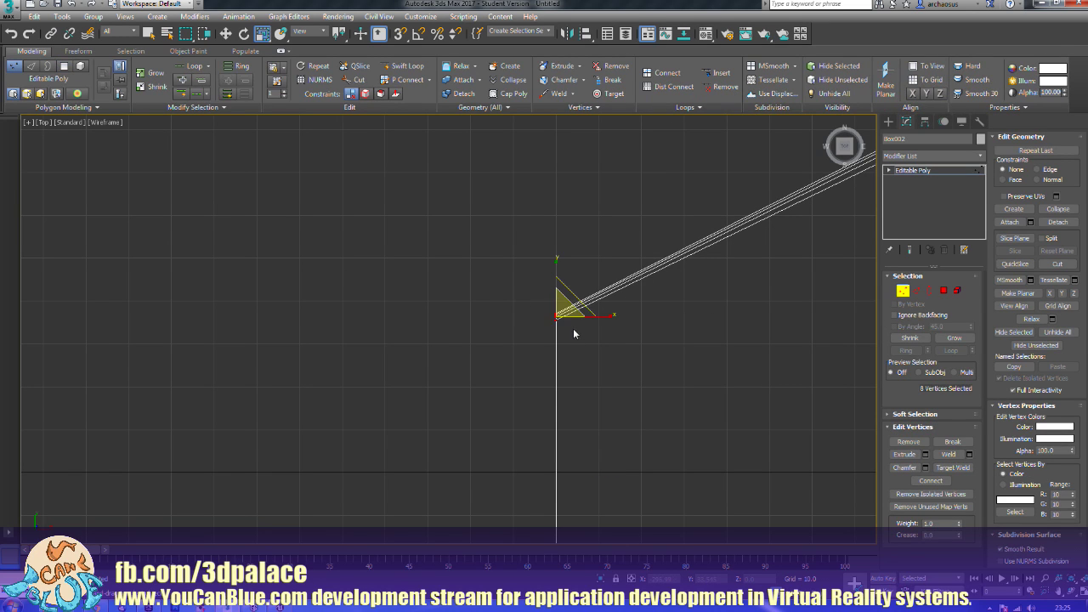
Step: Examine the chamfered corners of the narrow end up close and leave vertex editing
scroll(572, 332, "up", 4)
middle_click_drag(572, 333, 536, 273)
scroll(524, 357, "down", 2)
scroll(532, 329, "down", 4)
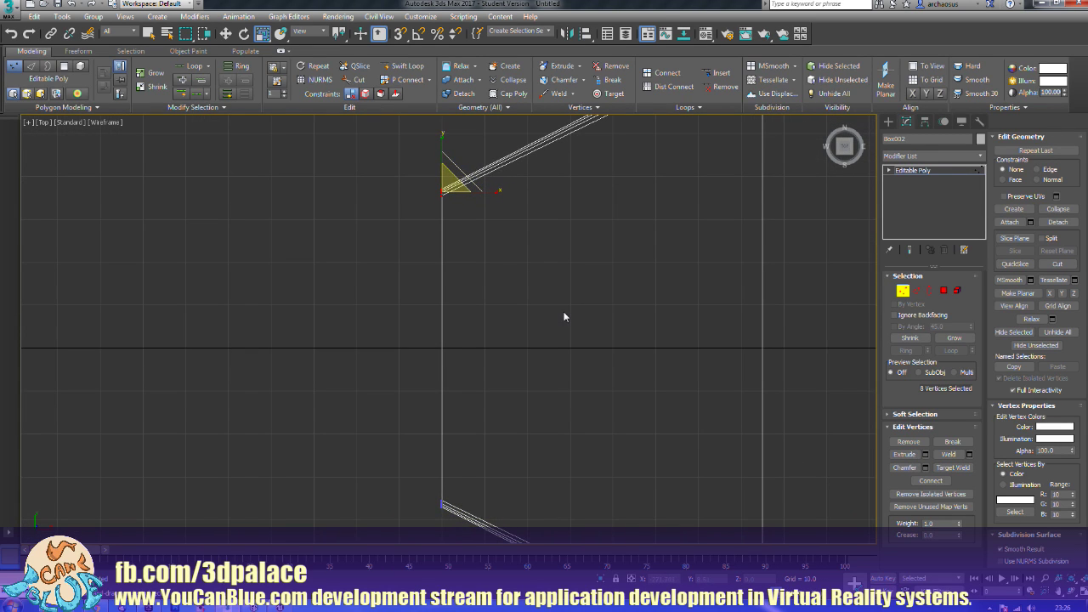
middle_click_drag(423, 185, 478, 358)
scroll(478, 358, "up", 3)
middle_click_drag(553, 371, 539, 312)
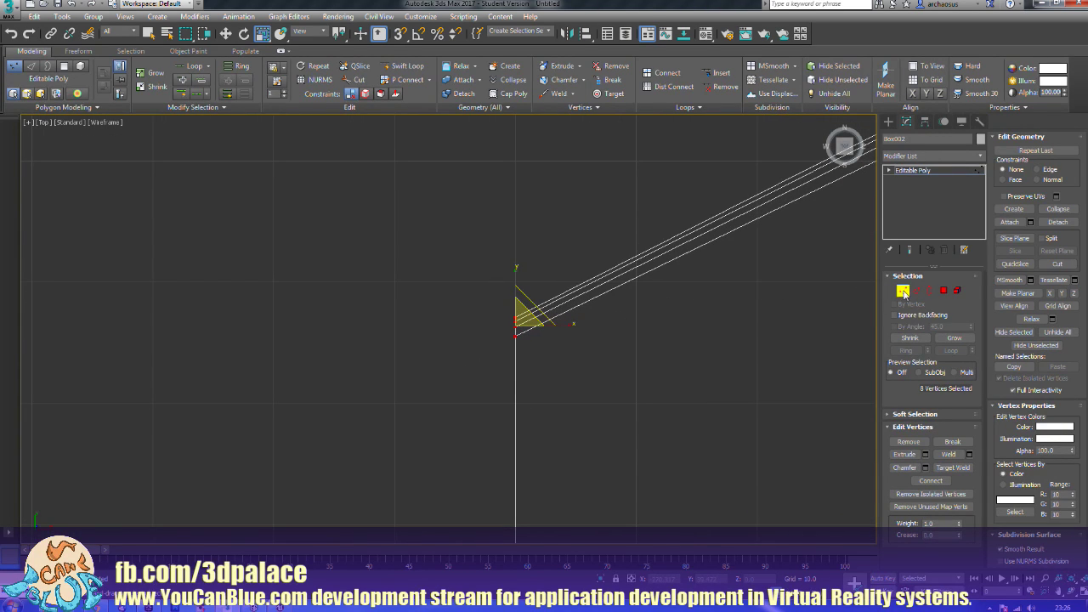
left_click(903, 291)
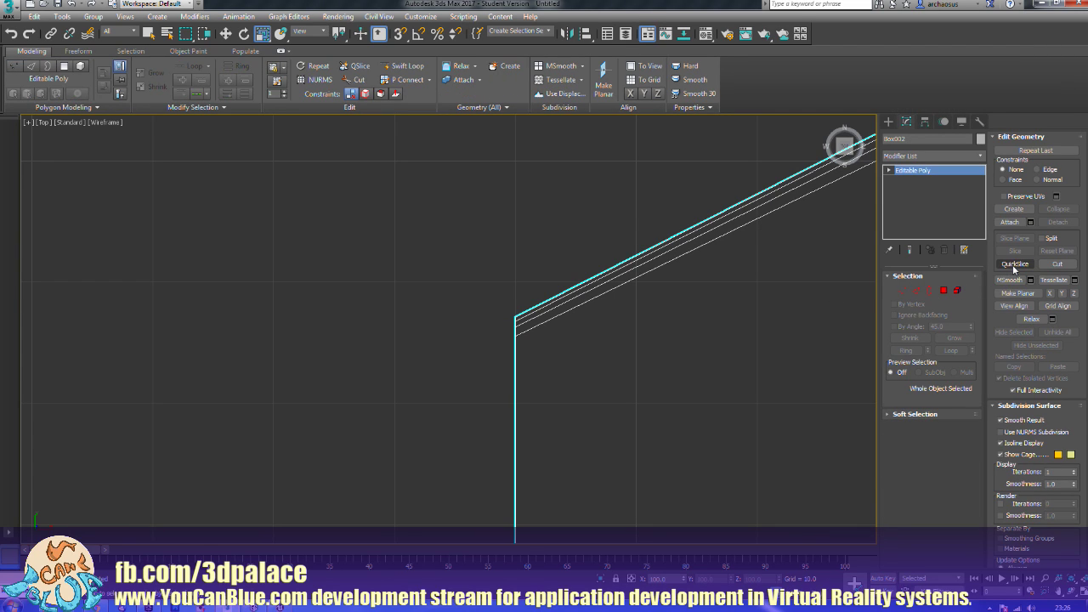
Step: Select all polygons of the tapered slab and stand its slice plane upright by rotating it 90° about Y
left_click(942, 292)
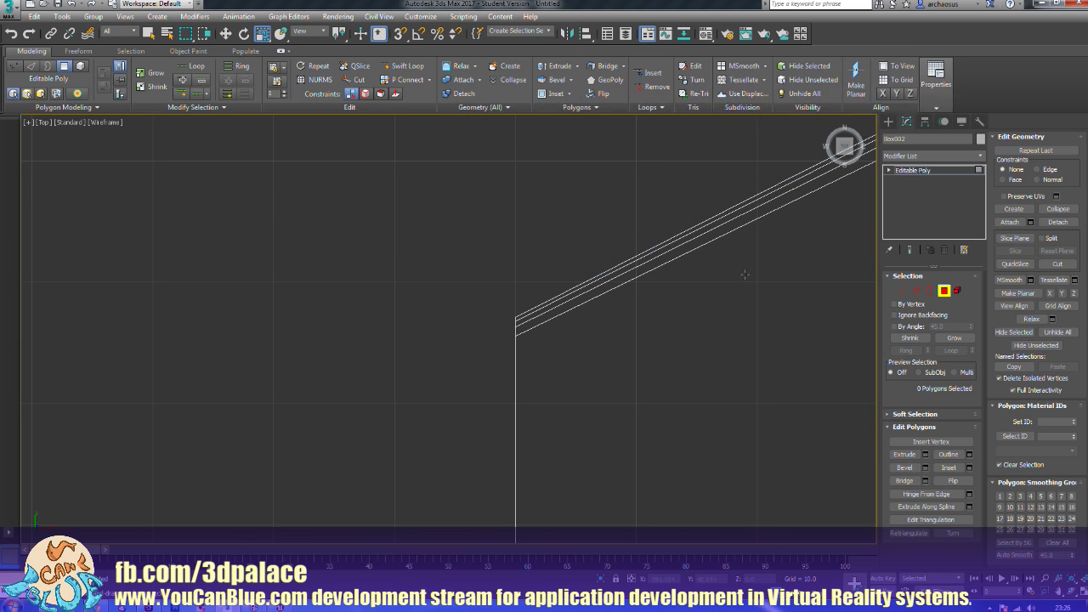
key("ctrl+a")
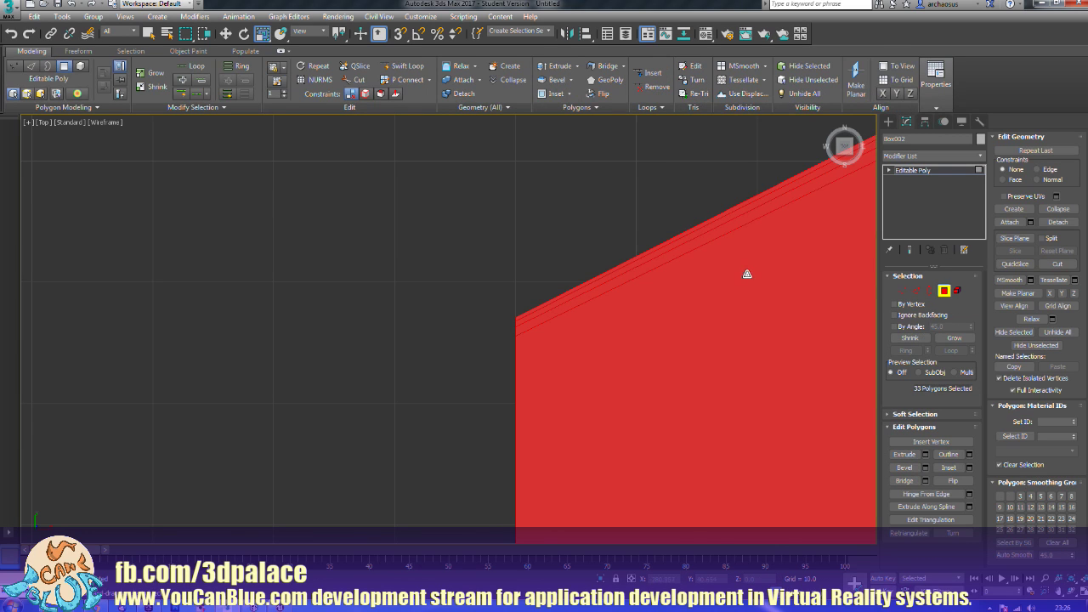
left_click(1017, 239)
middle_click_drag(740, 329, 516, 322)
scroll(693, 331, "down", 5)
scroll(535, 327, "down", 5)
scroll(547, 334, "up", 3)
scroll(547, 333, "down", 3)
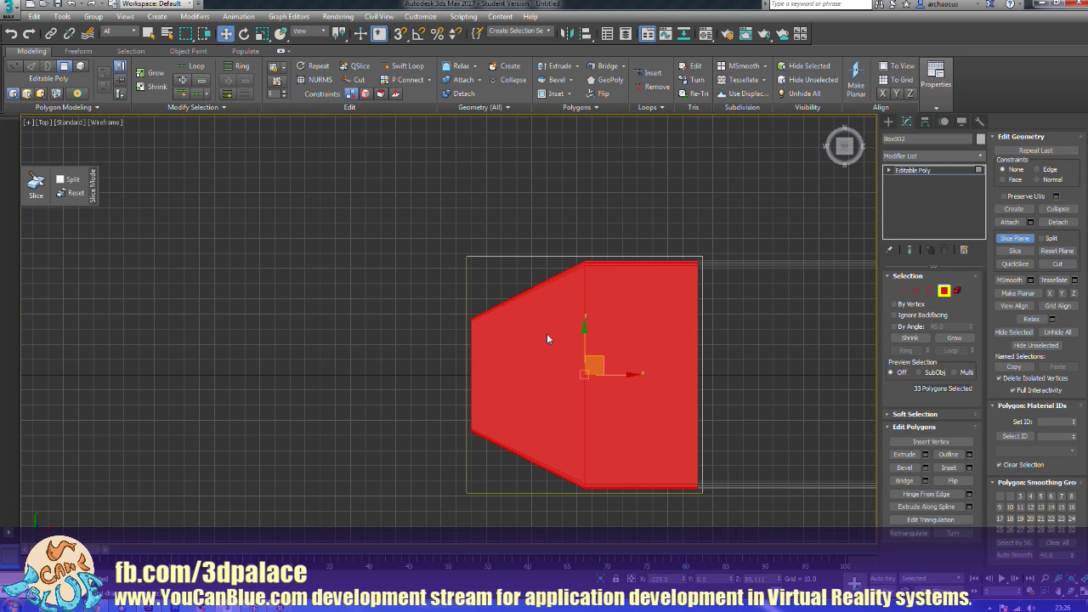
key("e")
key("a")
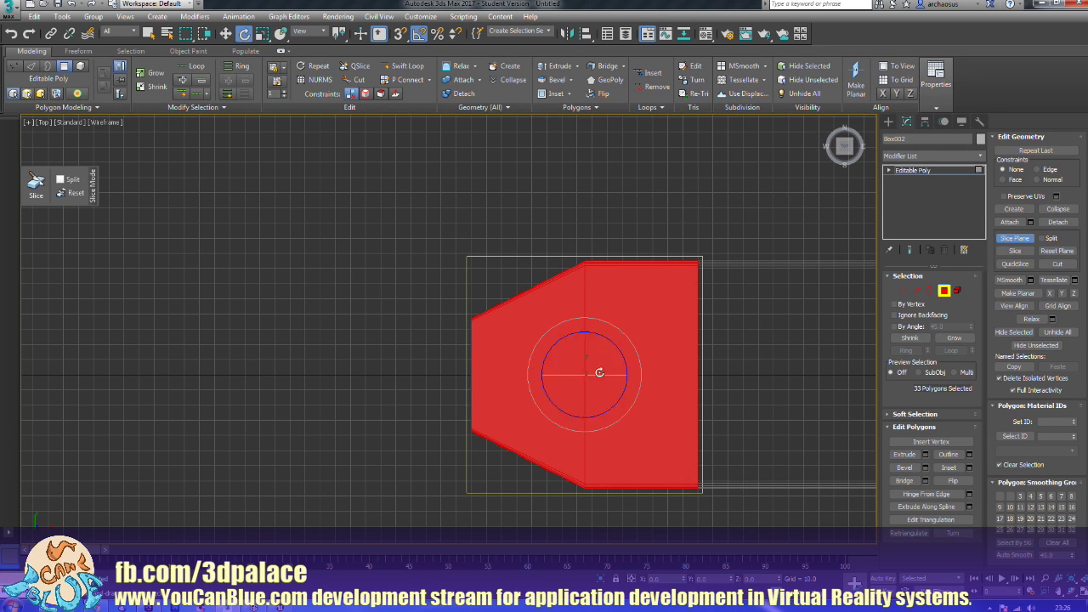
left_click_drag(597, 377, 648, 380)
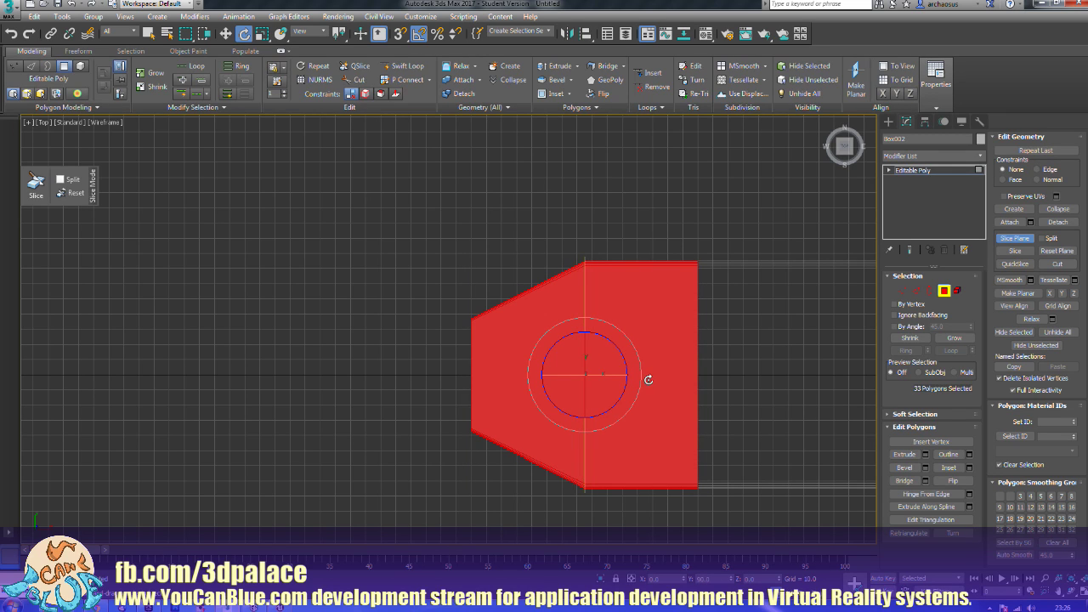
key("w")
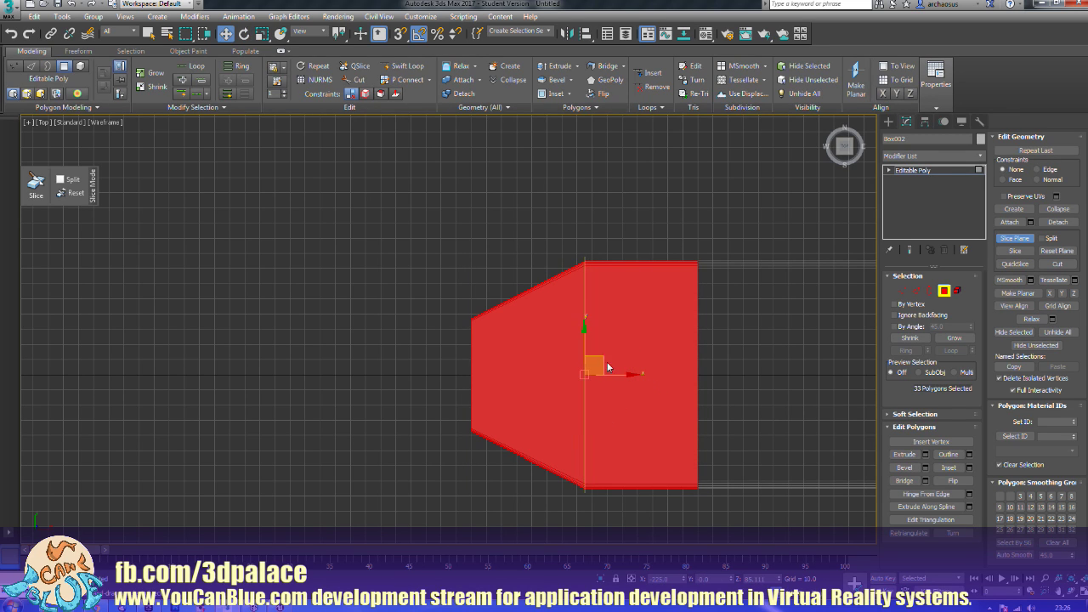
Step: Move the slice plane toward the slab's narrow end and tilt it about 25° in the Top view
left_click_drag(608, 367, 527, 368)
scroll(527, 367, "up", 2)
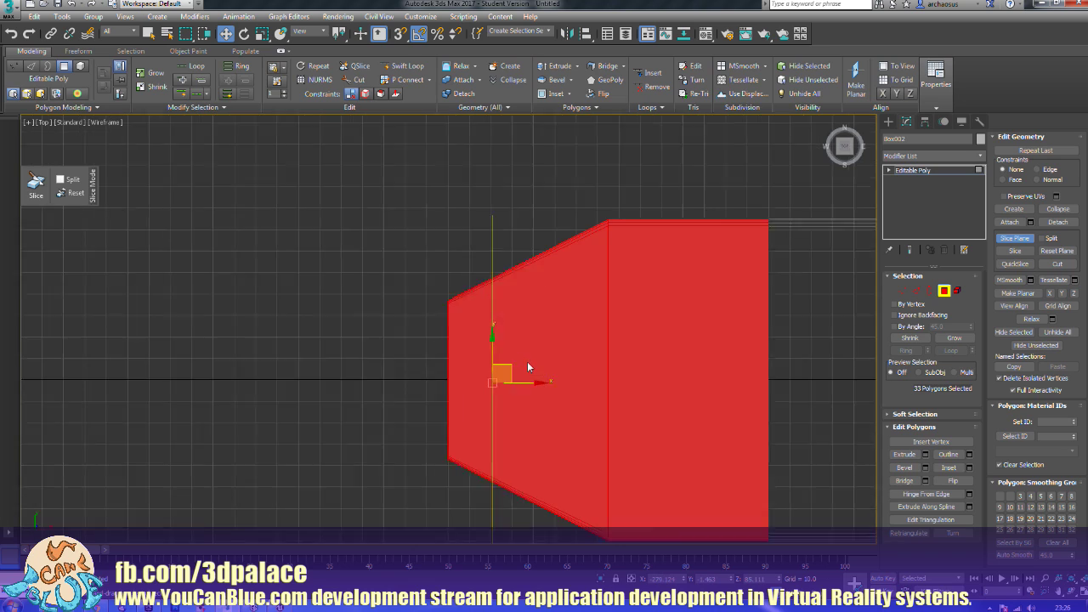
scroll(528, 367, "up", 5)
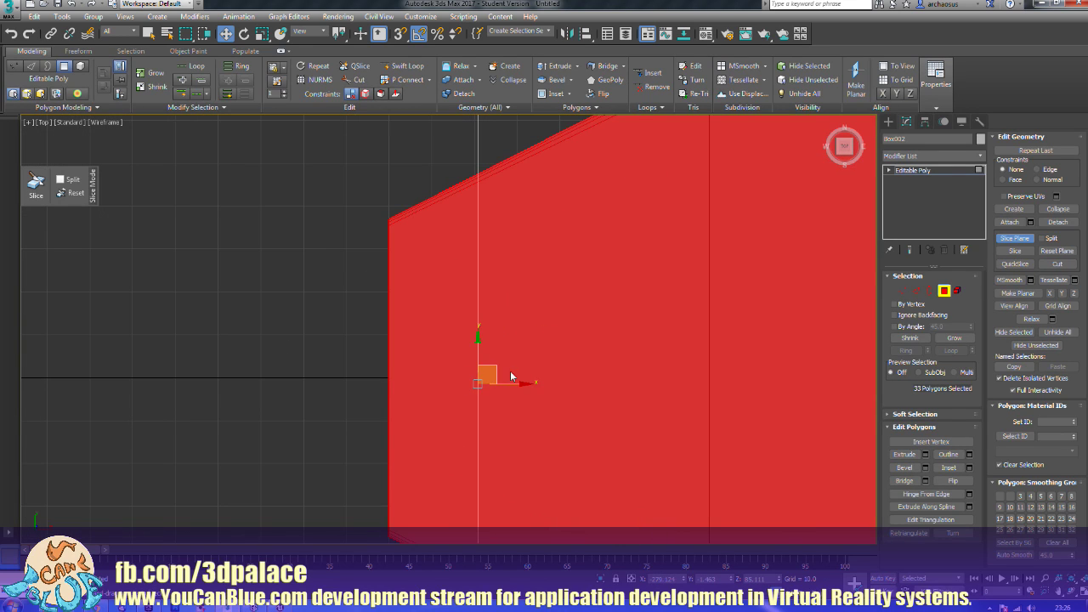
left_click_drag(510, 374, 572, 372)
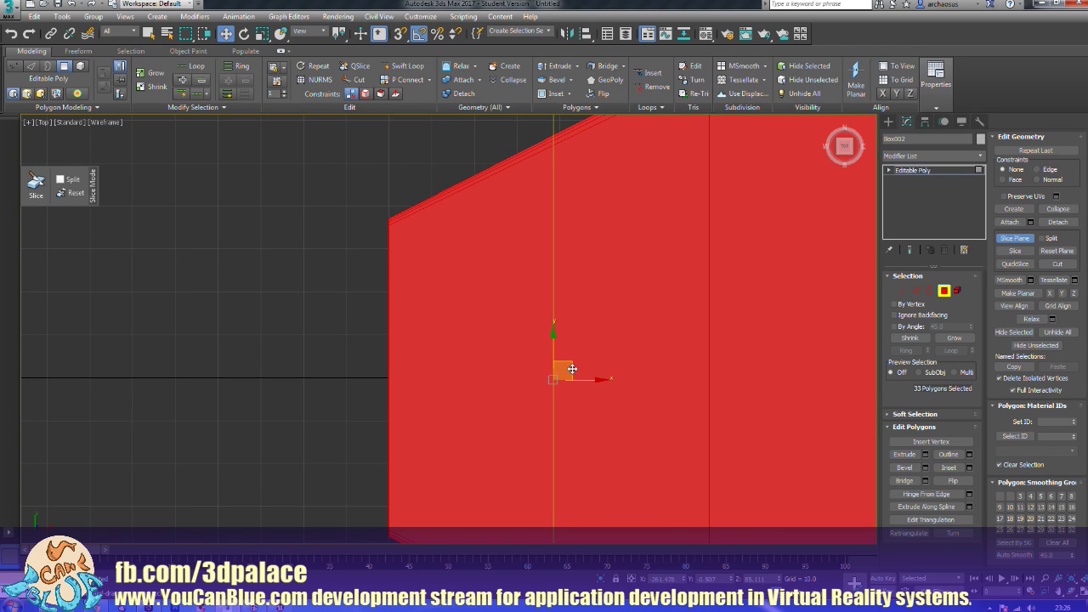
key("e")
left_click_drag(578, 357, 571, 350)
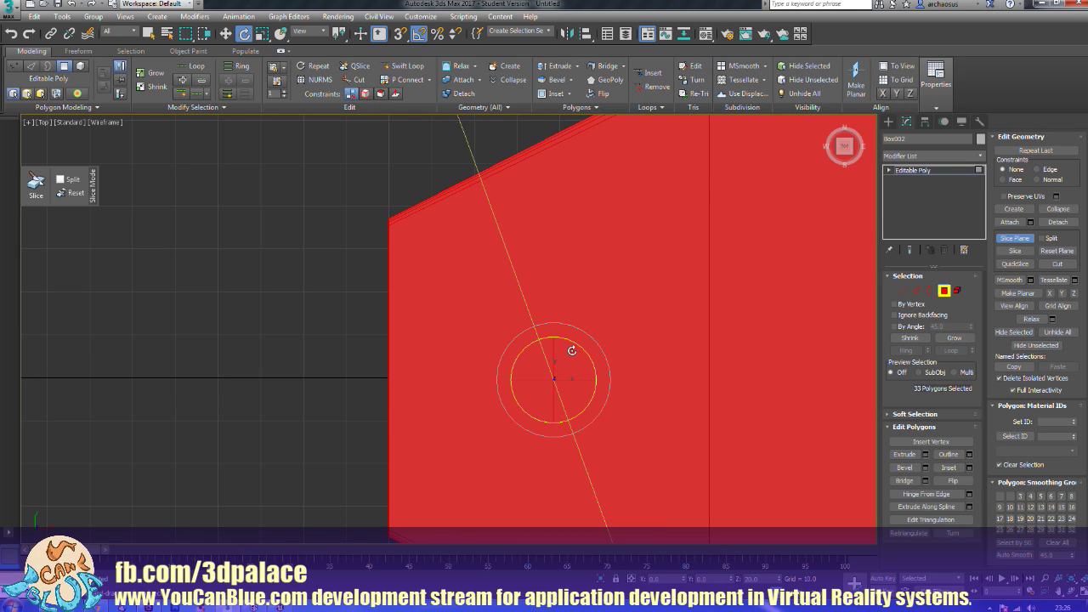
left_click_drag(569, 351, 567, 351)
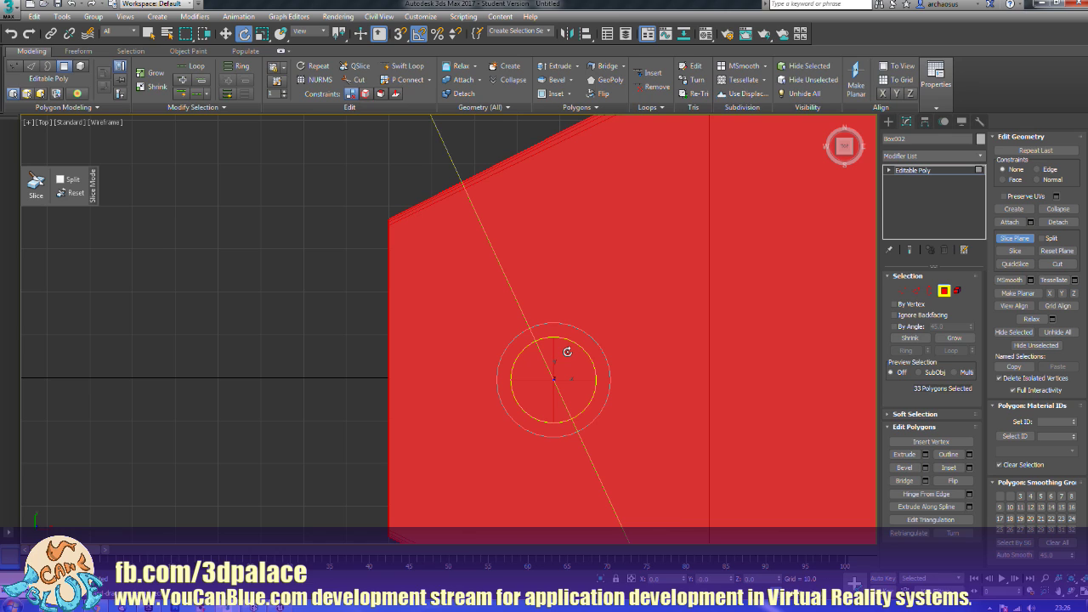
Step: Align the tilted slice plane with the back corner of the narrow end and slice the slab there
middle_click_drag(627, 360, 612, 364)
key("w")
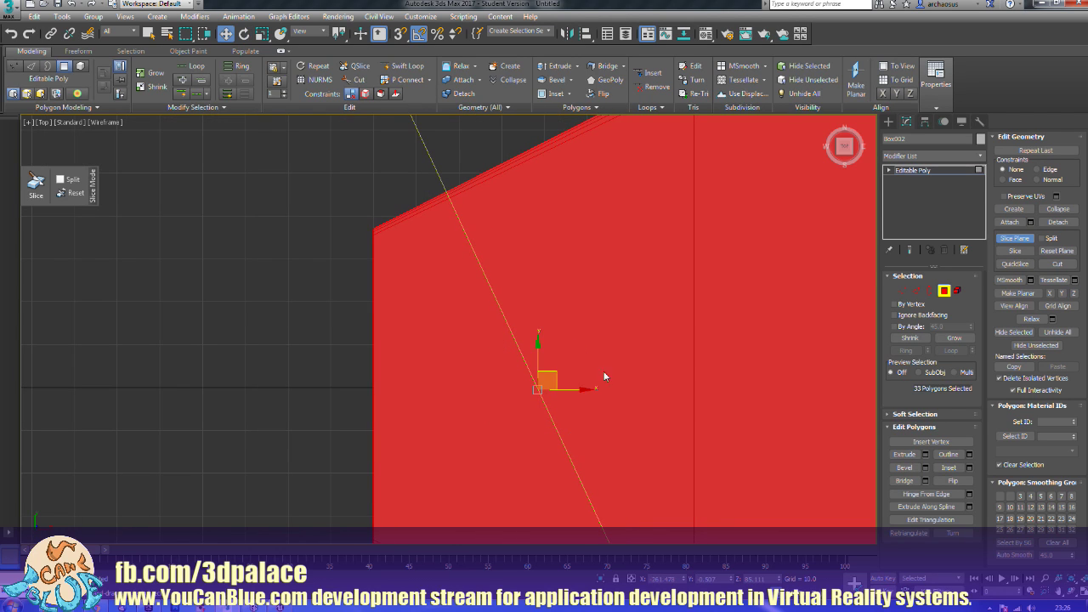
left_click_drag(581, 391, 496, 405)
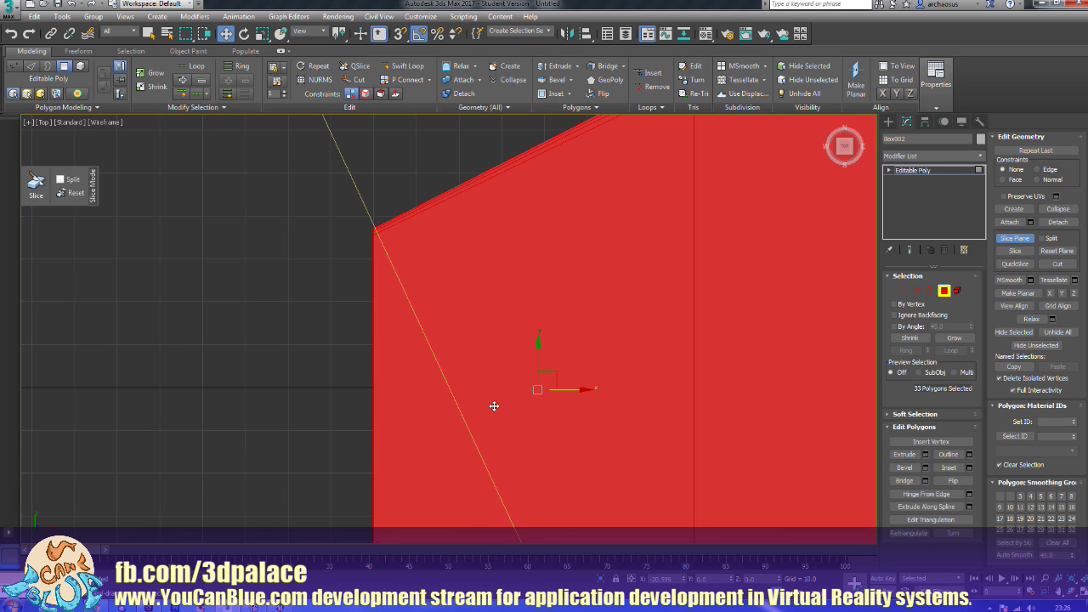
left_click_drag(494, 406, 495, 405)
scroll(417, 261, "up", 4)
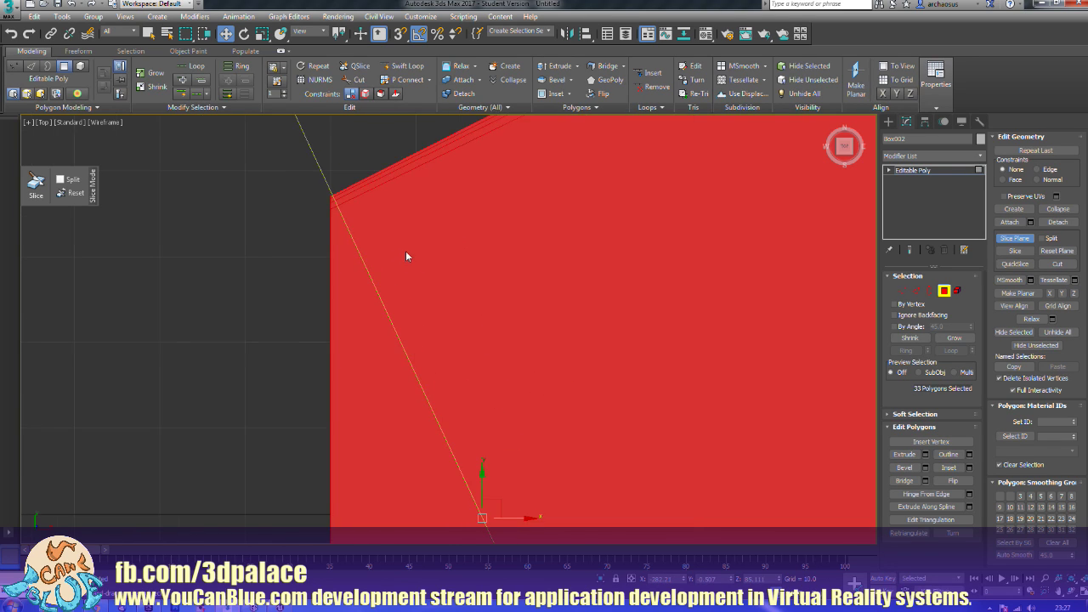
middle_click_drag(400, 250, 554, 275)
middle_click_drag(584, 313, 626, 287)
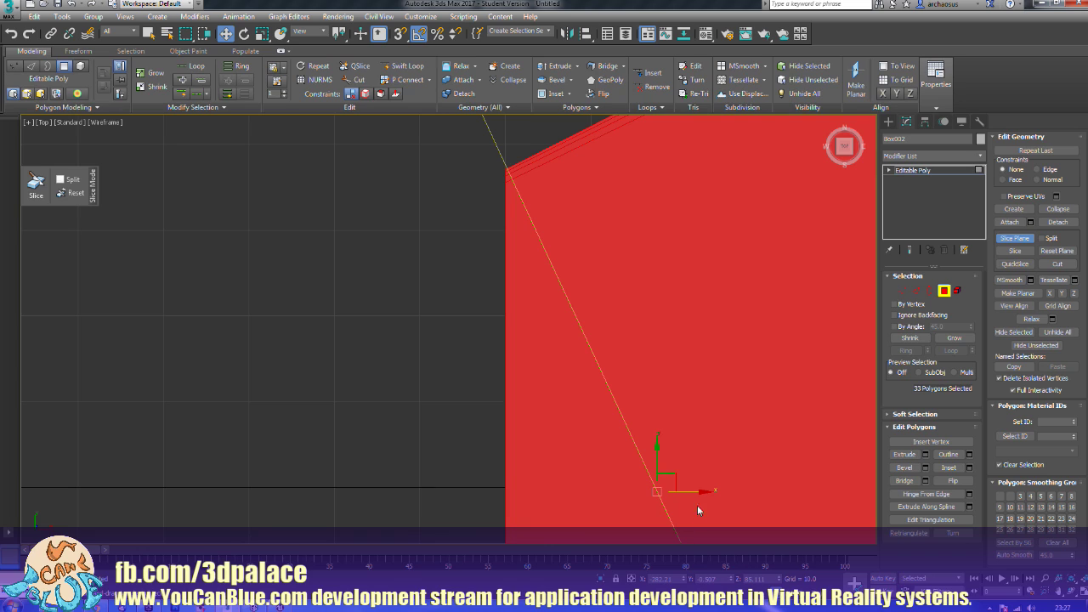
left_click_drag(700, 494, 700, 493)
left_click(1015, 251)
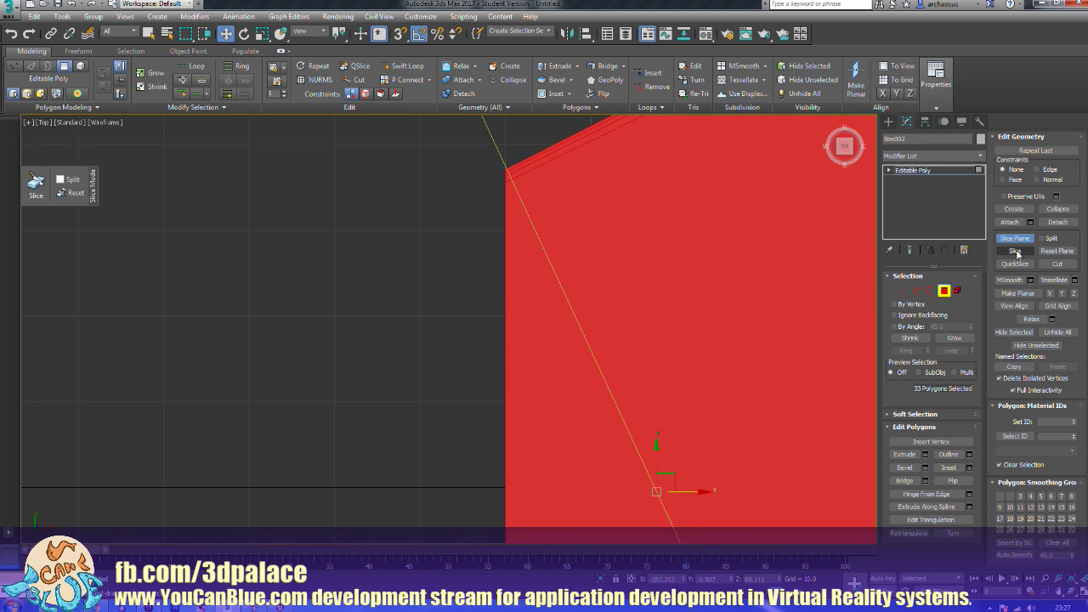
Step: Turn the slice plane to the mirrored angle of about 25° and bring it to the front corner of the narrow end
scroll(736, 287, "down", 4)
mouse_move(764, 324)
middle_mouse_down()
mouse_move(750, 303)
mouse_move(754, 313)
middle_mouse_up()
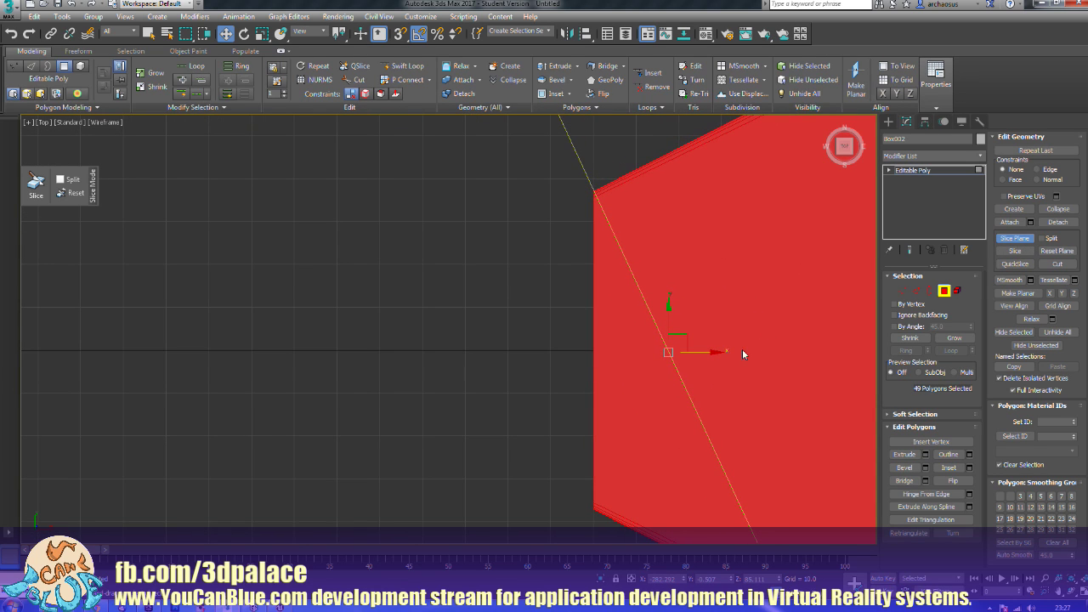
key("e")
left_click_drag(706, 324, 742, 327)
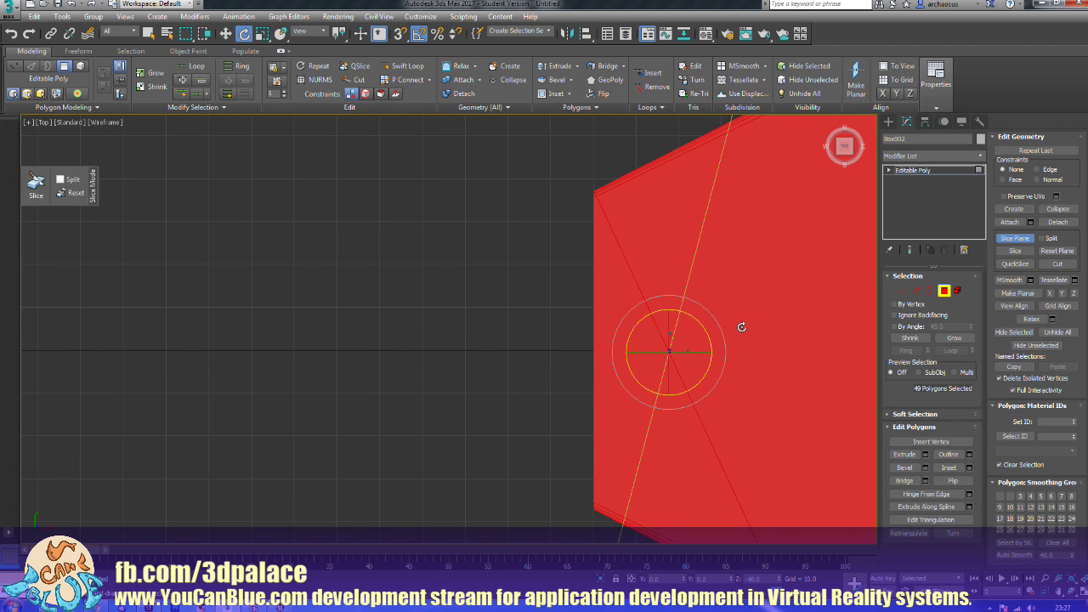
key("w")
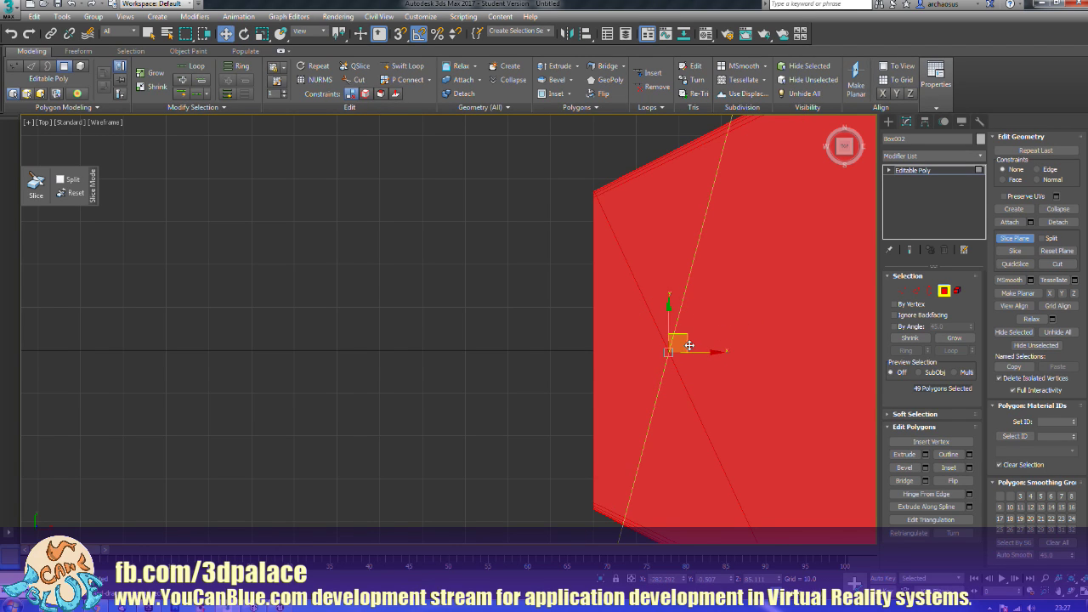
left_click_drag(688, 341, 652, 355)
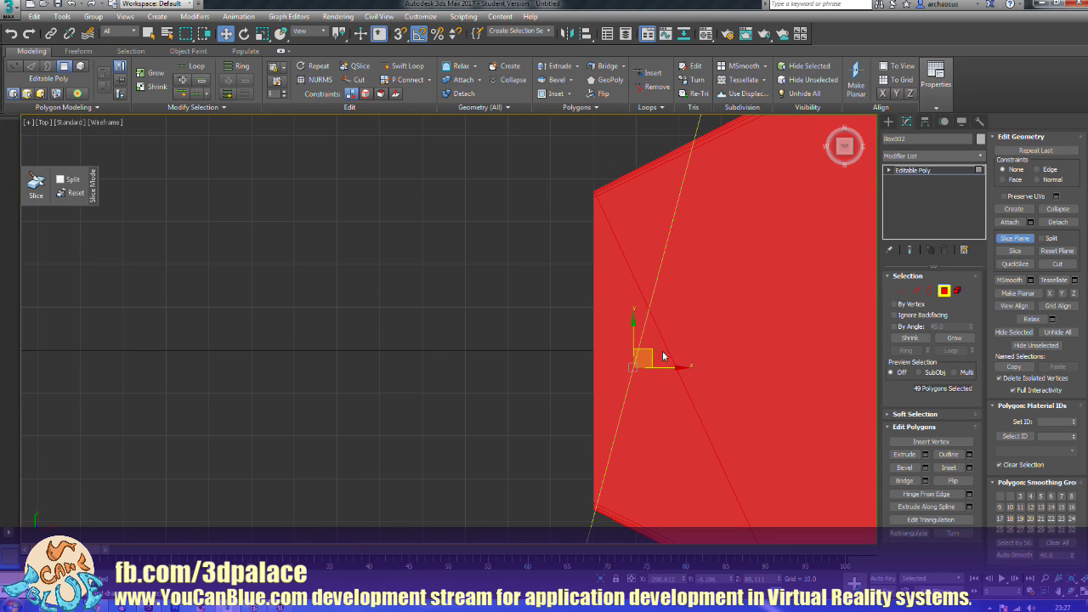
key("e")
left_click_drag(669, 343, 694, 390)
Step: Fine-position the mirrored slice plane on the front corner, slice the slab, and leave slice plane mode
key("w")
middle_click_drag(694, 383, 702, 345)
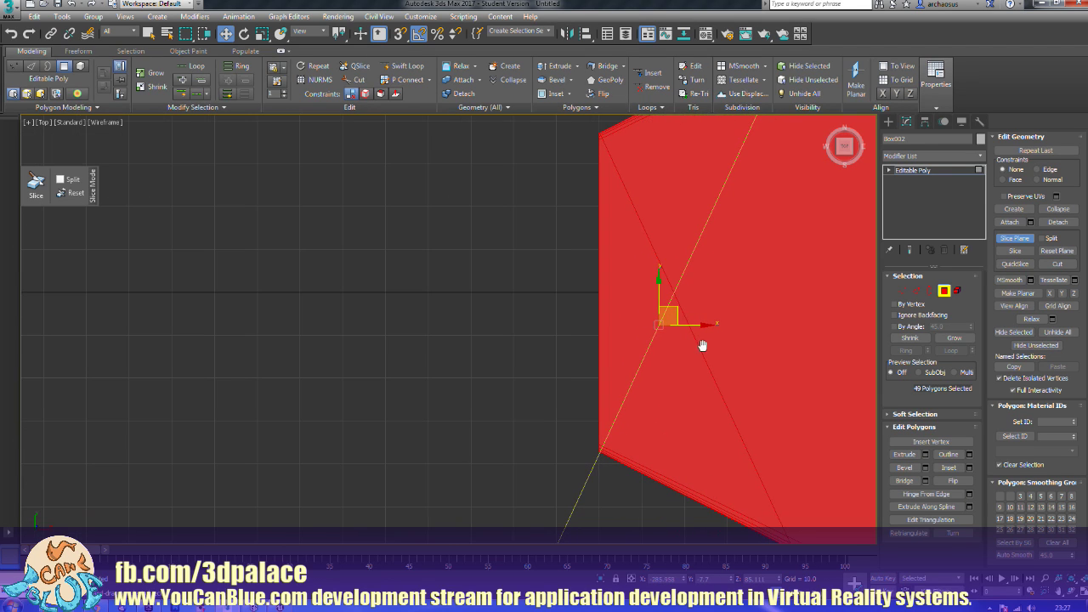
scroll(700, 354, "up", 2)
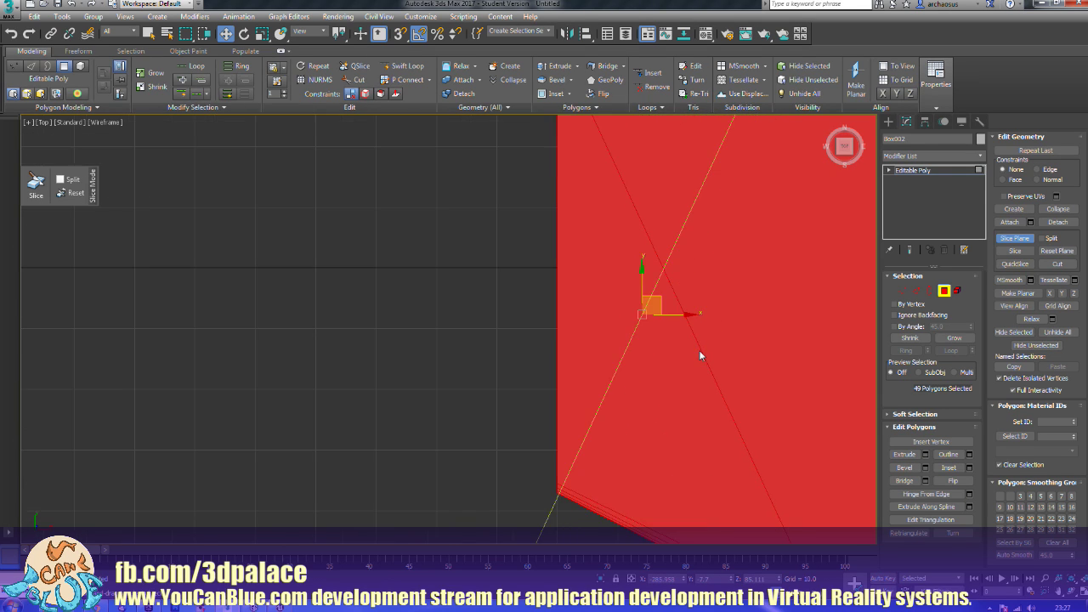
scroll(642, 366, "up", 2)
scroll(641, 367, "down", 2)
middle_click_drag(641, 367, 664, 352)
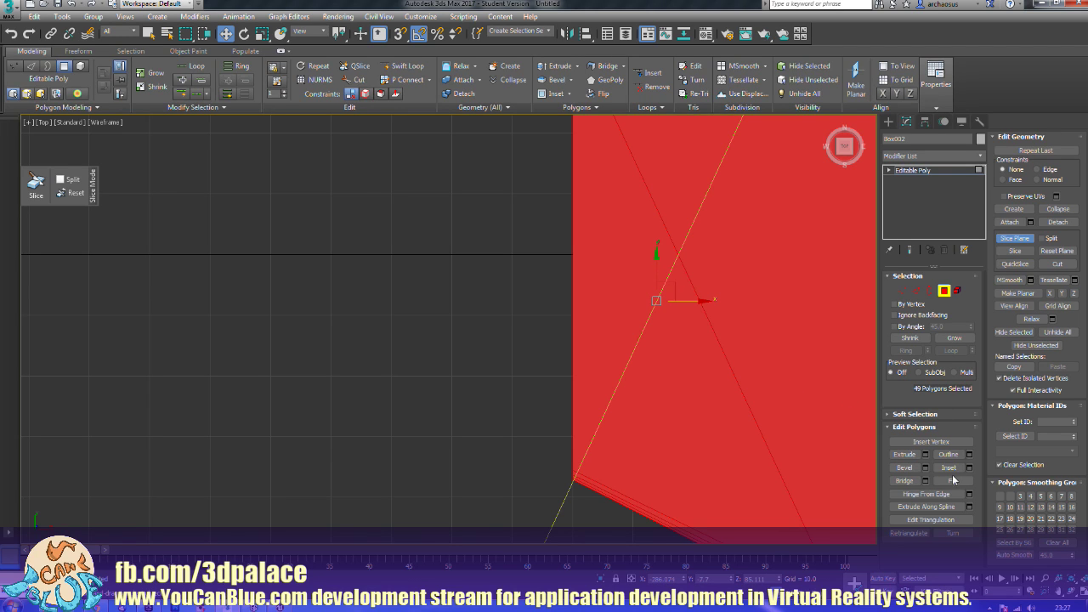
left_click(1025, 254)
left_click(1000, 241)
middle_click_drag(765, 335, 675, 383)
scroll(739, 362, "down", 2)
scroll(743, 369, "down", 2)
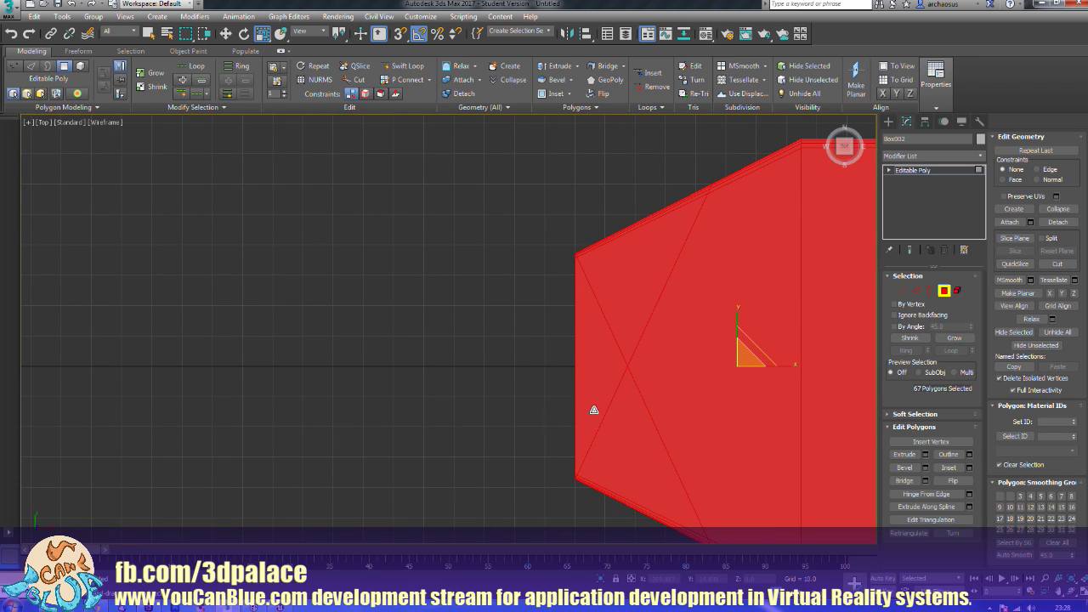
Step: In the Perspective view, delete the top and bottom triangular polygons between the crossing cuts at the narrow end
key("p")
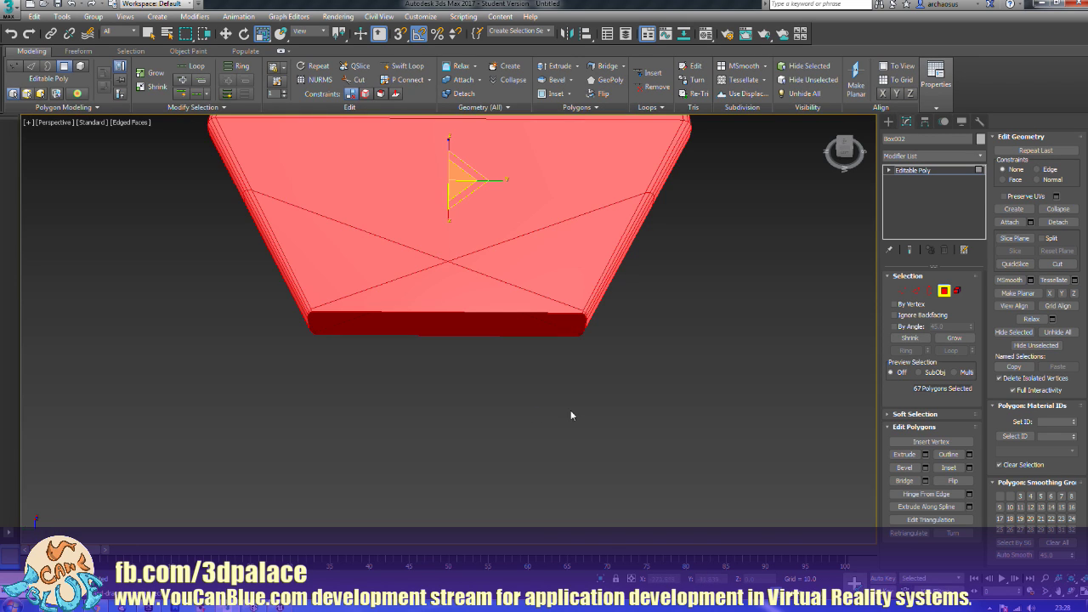
middle_click_drag(463, 383, 592, 412, "alt")
scroll(575, 385, "up", 5)
left_click(596, 411)
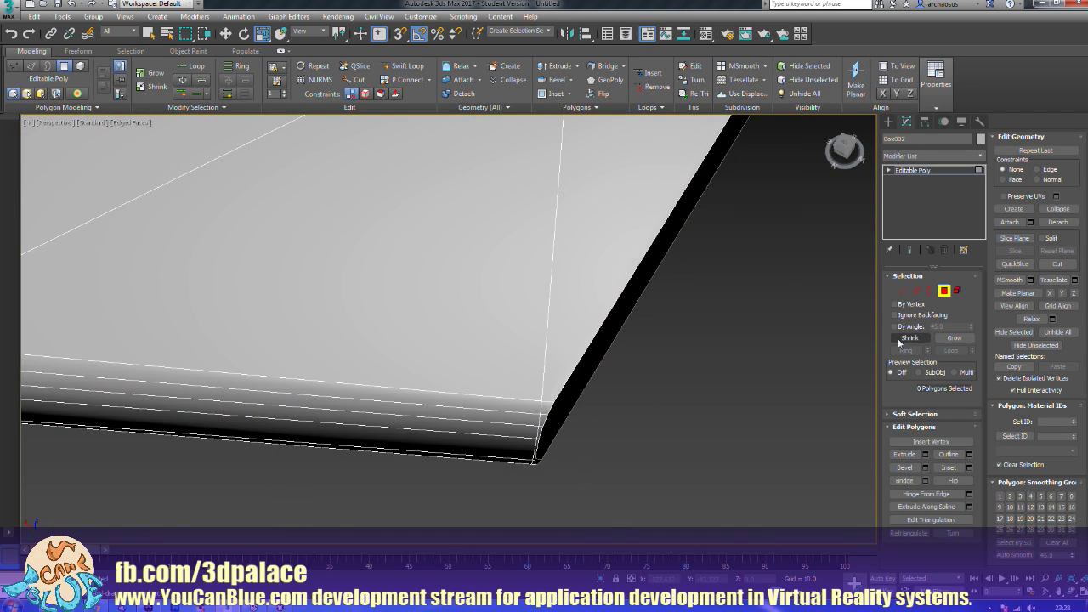
middle_click_drag(722, 325, 697, 383, "alt")
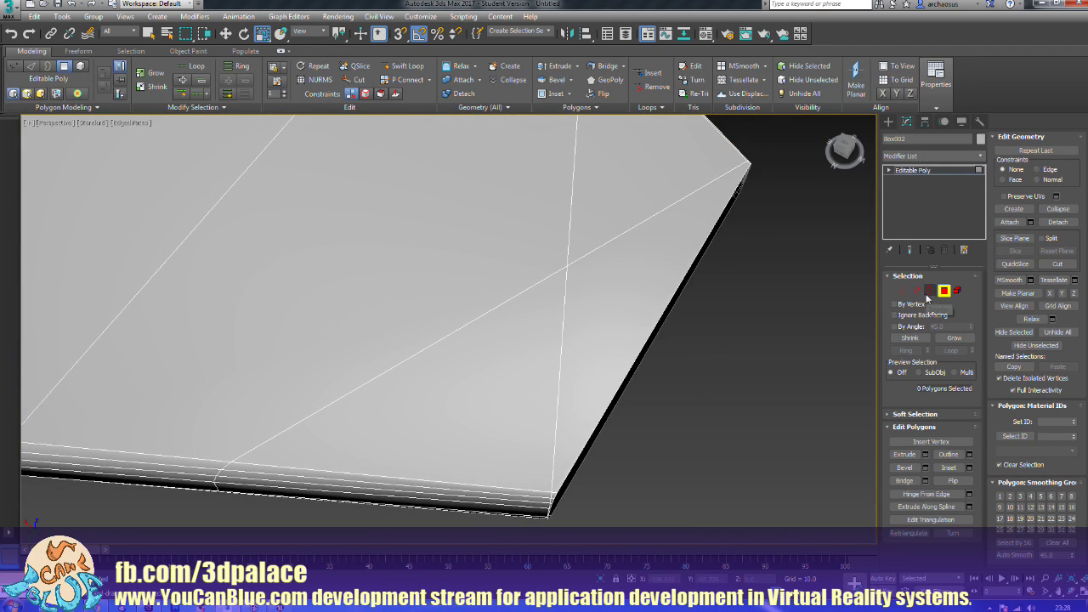
left_click(650, 308)
key("Delete")
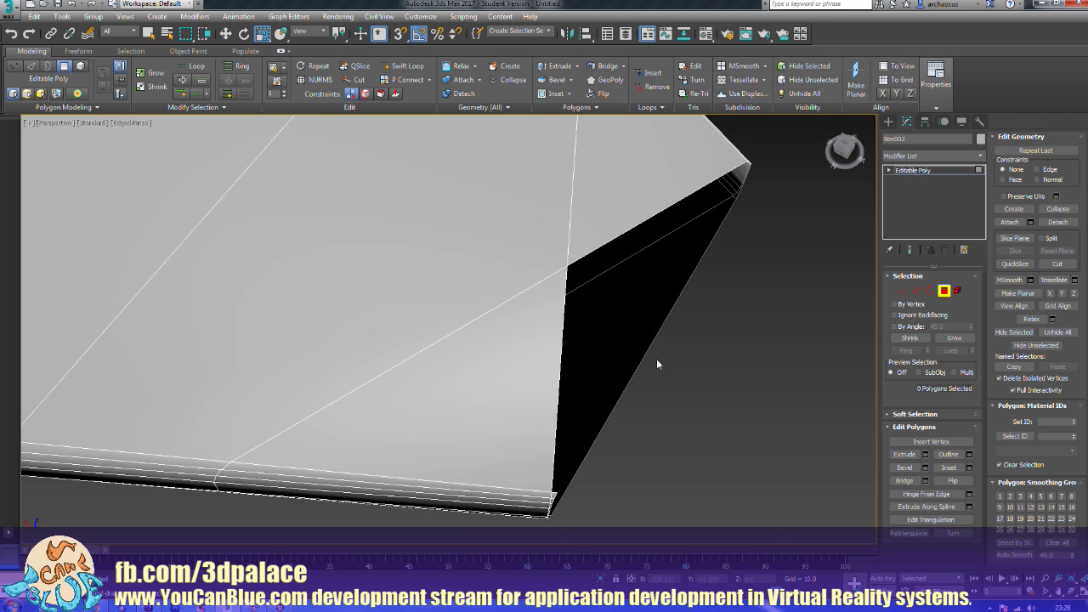
left_click(631, 371)
key("Delete")
Step: Delete the leftover sliver edges at the first corner of the notch
middle_click_drag(632, 381, 644, 295, "alt")
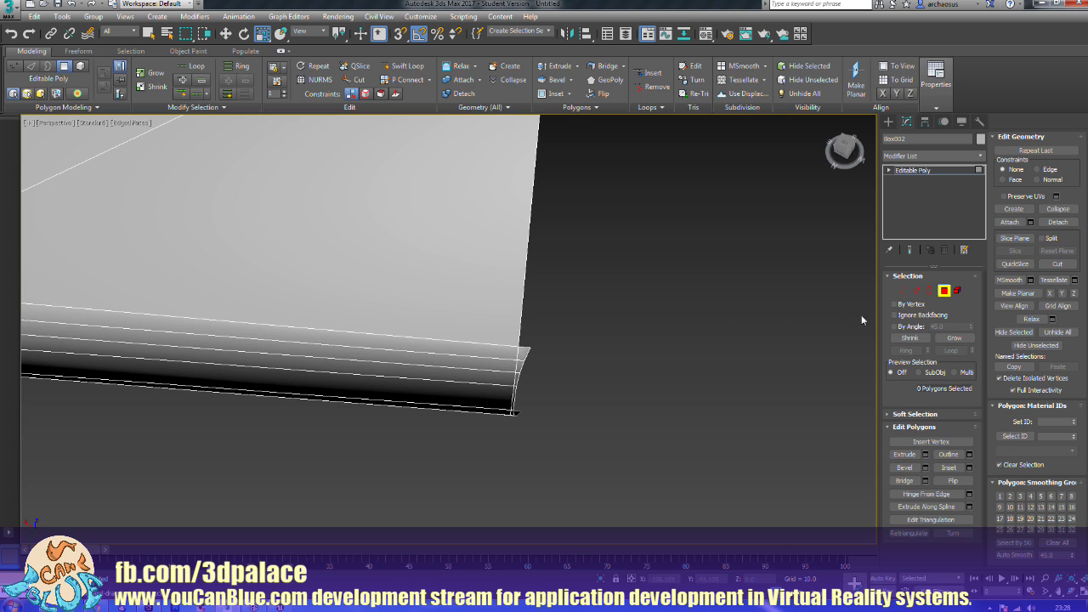
left_click(917, 293)
double_click(526, 352)
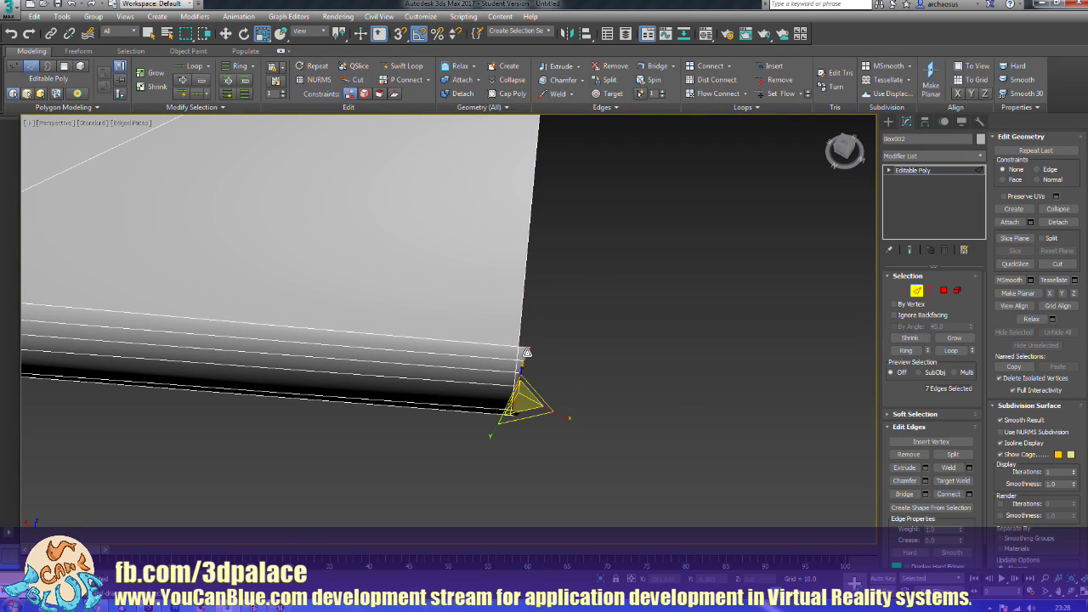
key("Delete")
Step: Delete the matching leftover sliver edges at the opposite corner of the notch
middle_click_drag(652, 335, 604, 425)
scroll(606, 388, "down", 3)
scroll(604, 424, "down", 3)
middle_click_drag(676, 391, 592, 368, "alt")
middle_click_drag(485, 387, 637, 394)
scroll(636, 394, "up", 4)
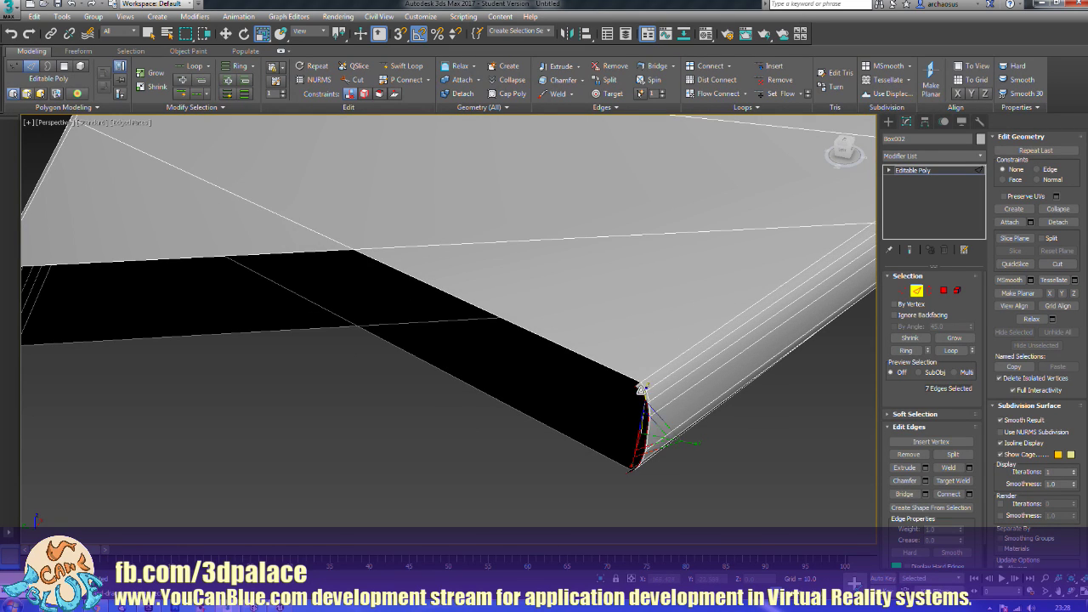
middle_click_drag(604, 465, 595, 459)
scroll(607, 466, "down", 4)
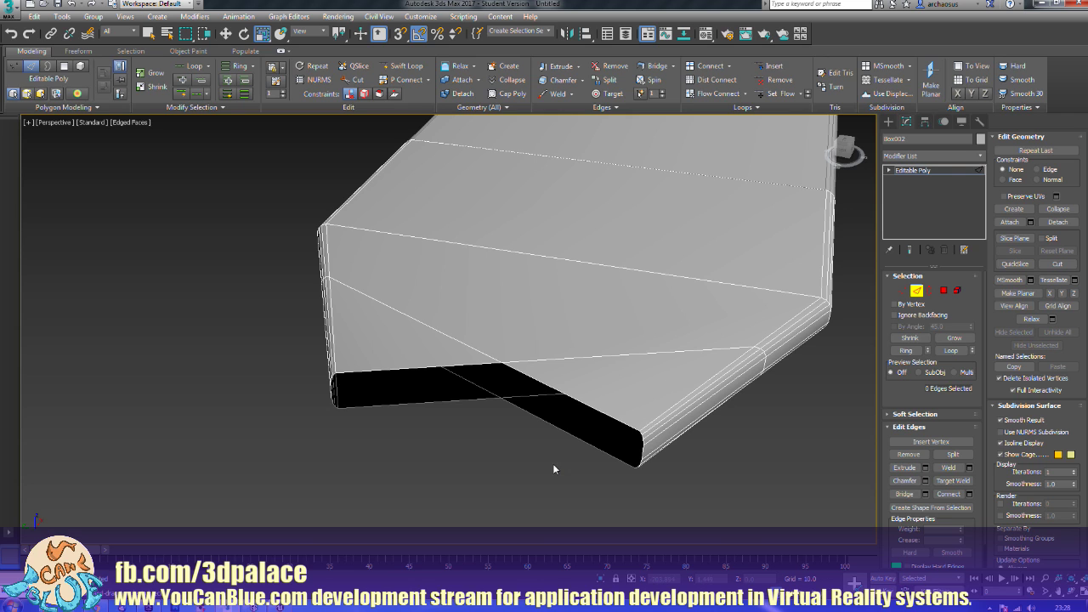
Step: Bridge the middle vertical edges of the two notch corners across the open narrow end
middle_click_drag(552, 464, 651, 443, "alt")
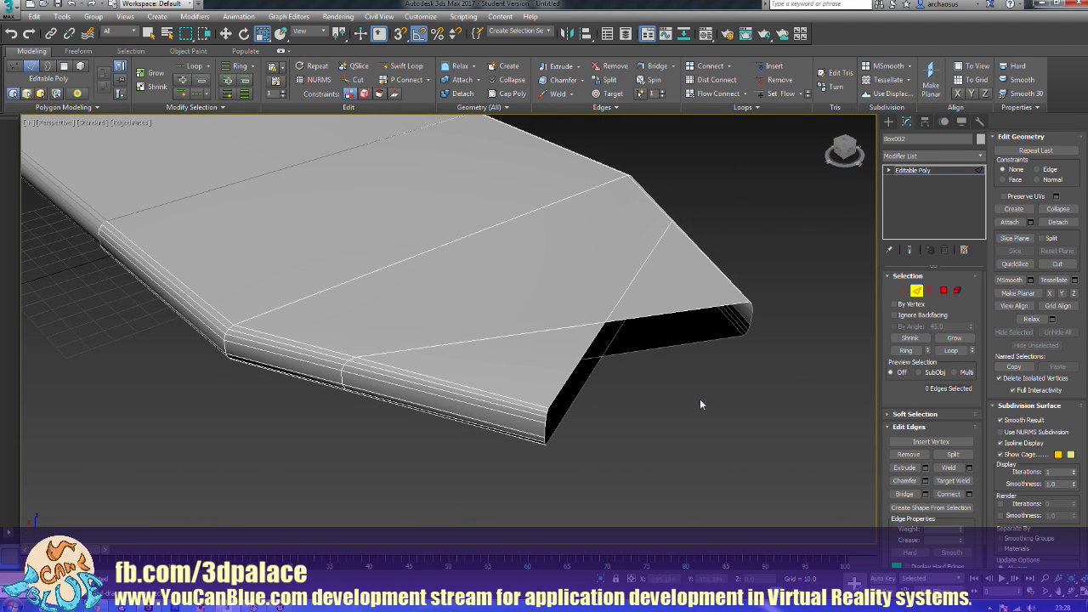
left_click(904, 494)
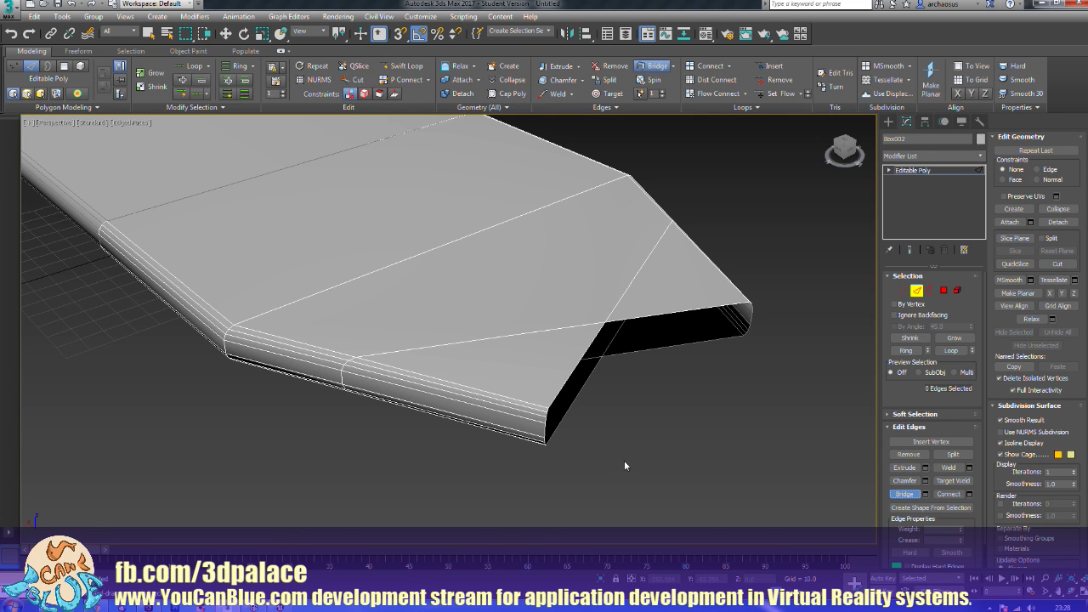
left_click(545, 432)
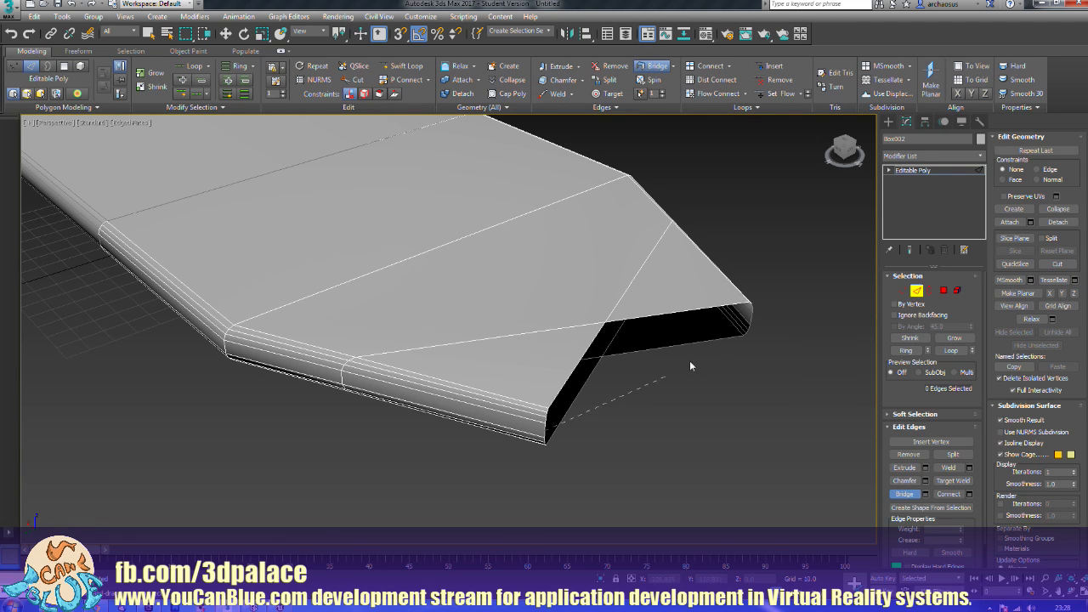
left_click(751, 320)
middle_click_drag(641, 454, 579, 386, "alt")
middle_click_drag(491, 427, 493, 406, "alt")
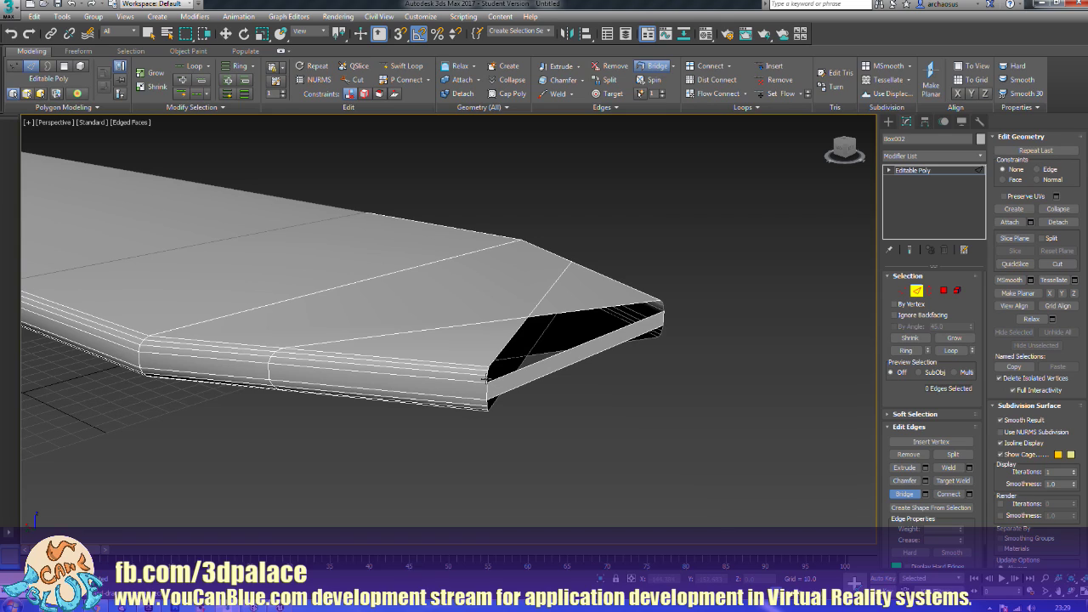
Step: Bridge the pair of corner edges directly above the middle strip across the narrow end, and leave bridge mode
left_click(487, 380)
middle_click_drag(663, 302, 704, 355, "alt")
middle_click_drag(621, 384, 644, 369, "alt")
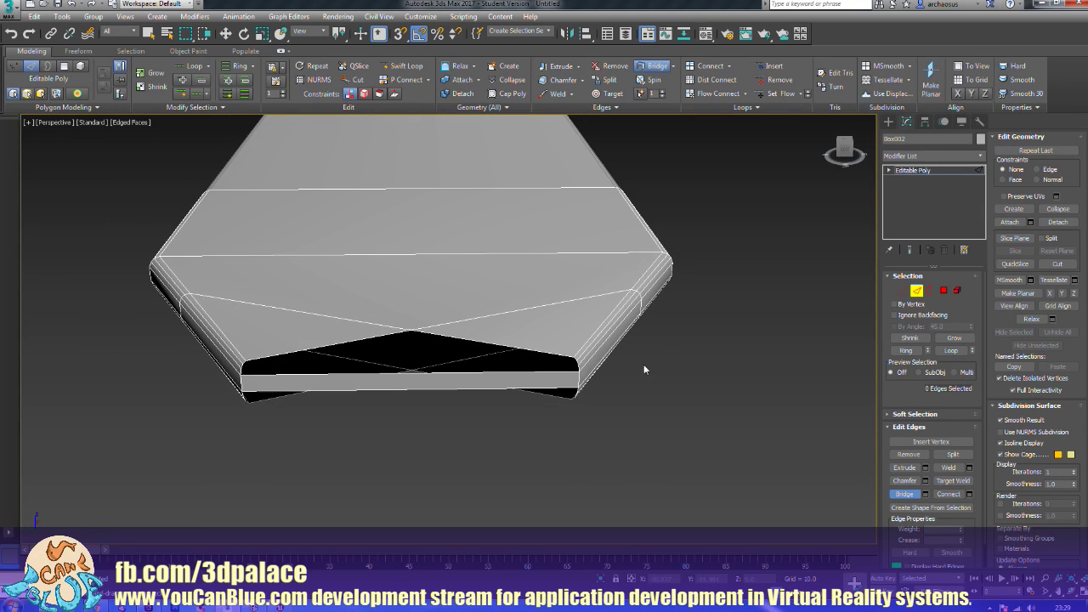
left_click(579, 365)
left_click(577, 371)
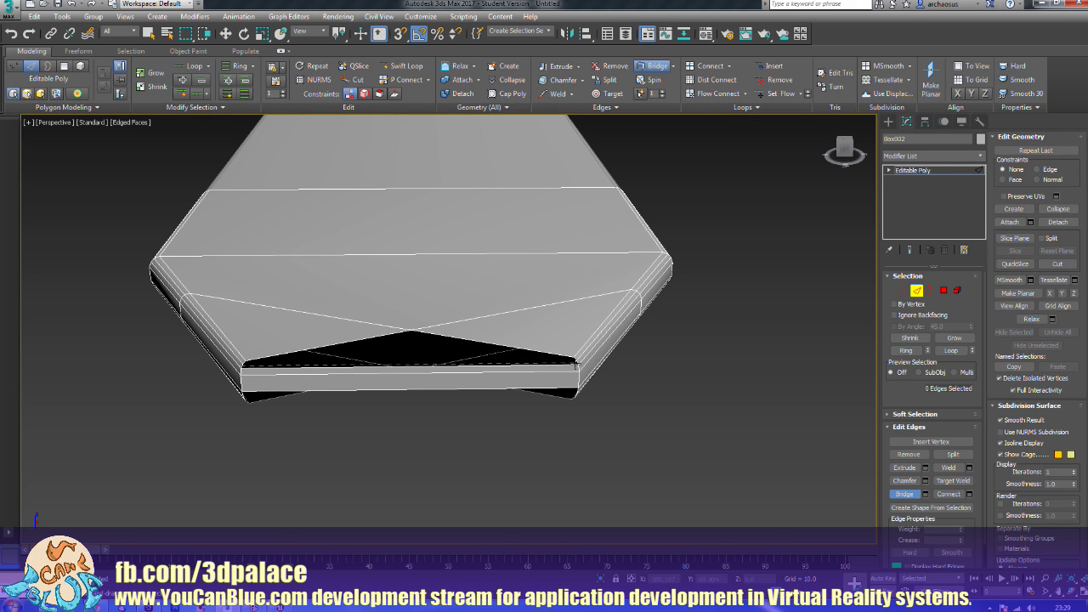
left_click(577, 363)
middle_click_drag(256, 372, 355, 374)
scroll(355, 374, "up", 2)
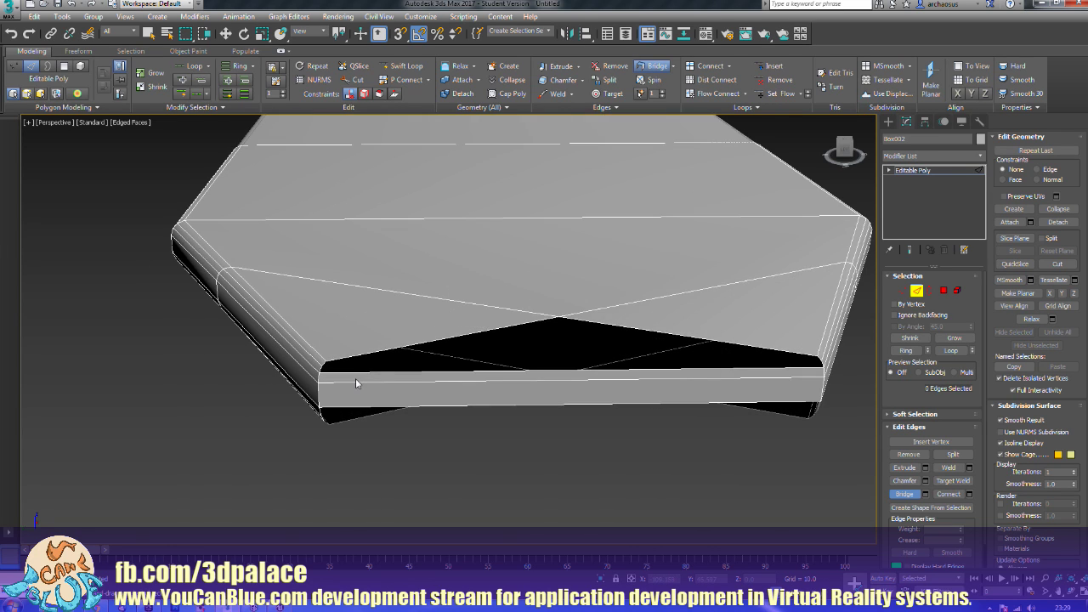
right_click(356, 374)
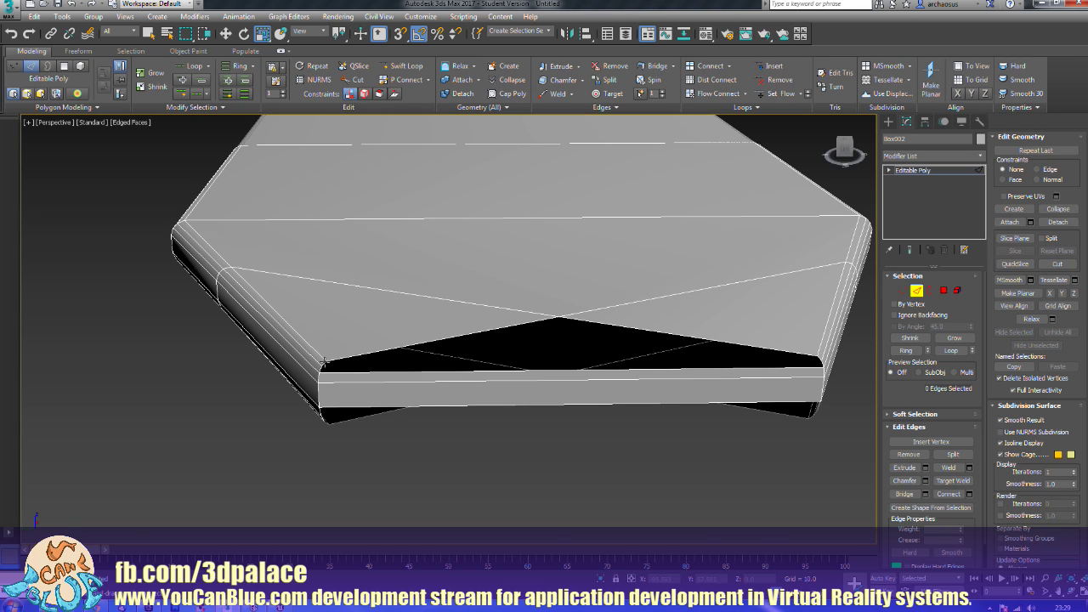
Step: Select the uppermost rounded corner edge at both ends of the opening and bridge them
left_click(324, 363)
left_click(444, 463)
left_click(323, 365)
middle_click_drag(420, 394, 388, 424)
key("q")
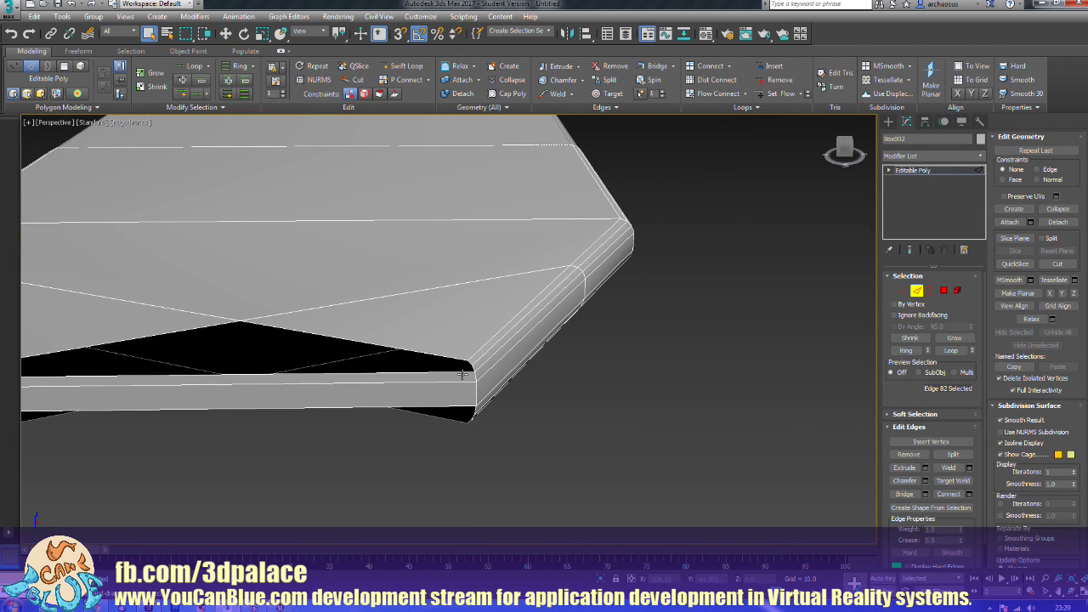
left_click(469, 363, "ctrl")
middle_click_drag(417, 409, 651, 408)
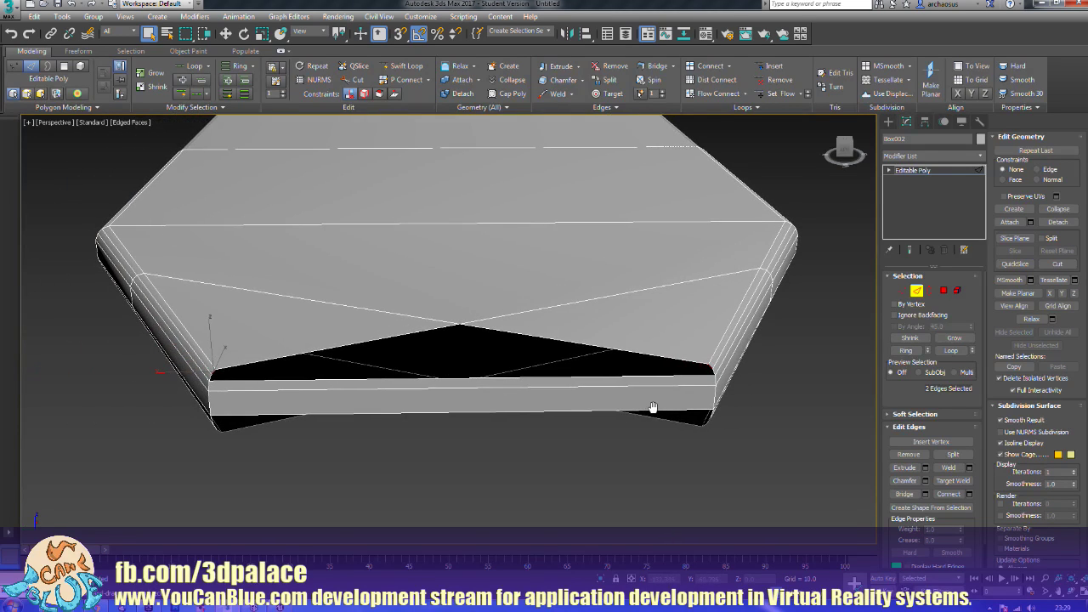
left_click(903, 494)
middle_click_drag(531, 495, 559, 473, "alt")
middle_click_drag(493, 485, 513, 429)
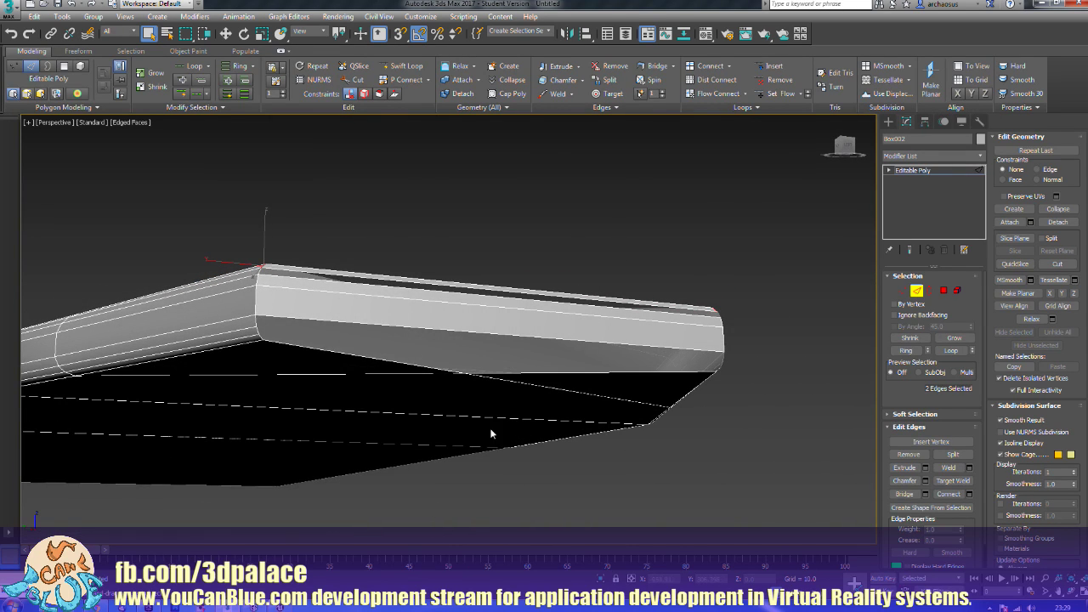
Step: Select the matching lower rounded corner edges on both sides, seen from below, and bridge them
left_click(256, 329)
middle_click_drag(459, 371, 411, 372, "alt")
middle_click_drag(491, 368, 395, 392, "alt")
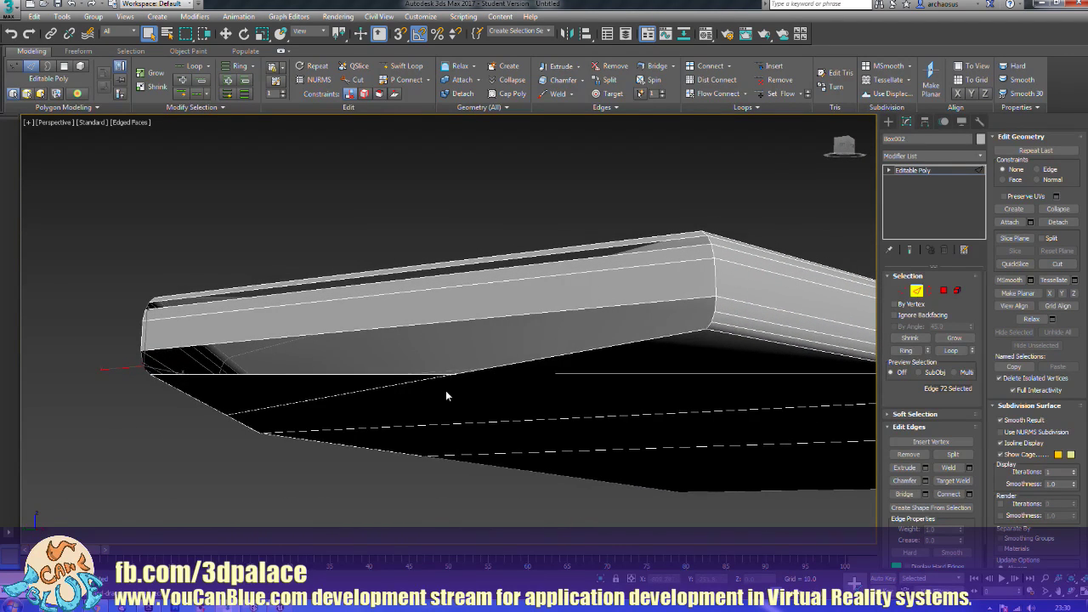
left_click(712, 315, "ctrl")
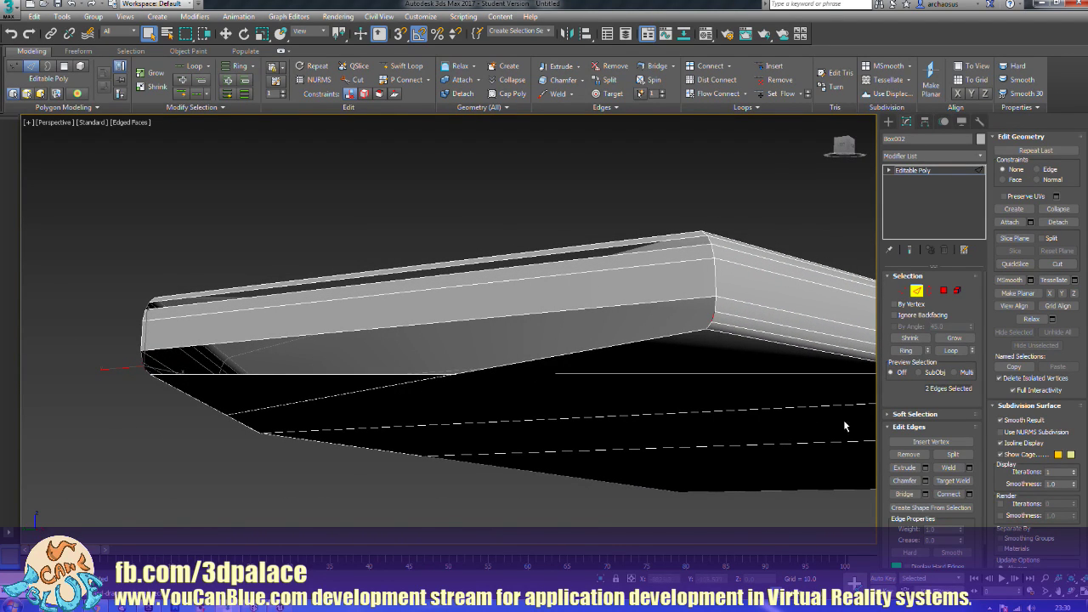
left_click(904, 494)
middle_click_drag(463, 439, 588, 426, "alt")
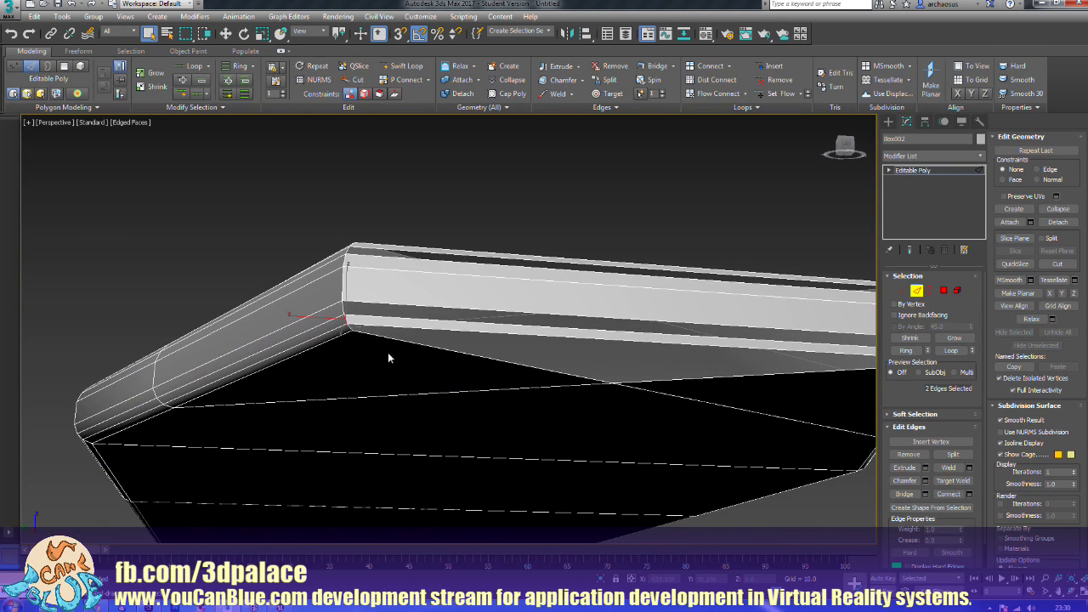
Step: Select the bottommost corner edges at both ends of the opening and bridge them
left_click(473, 348)
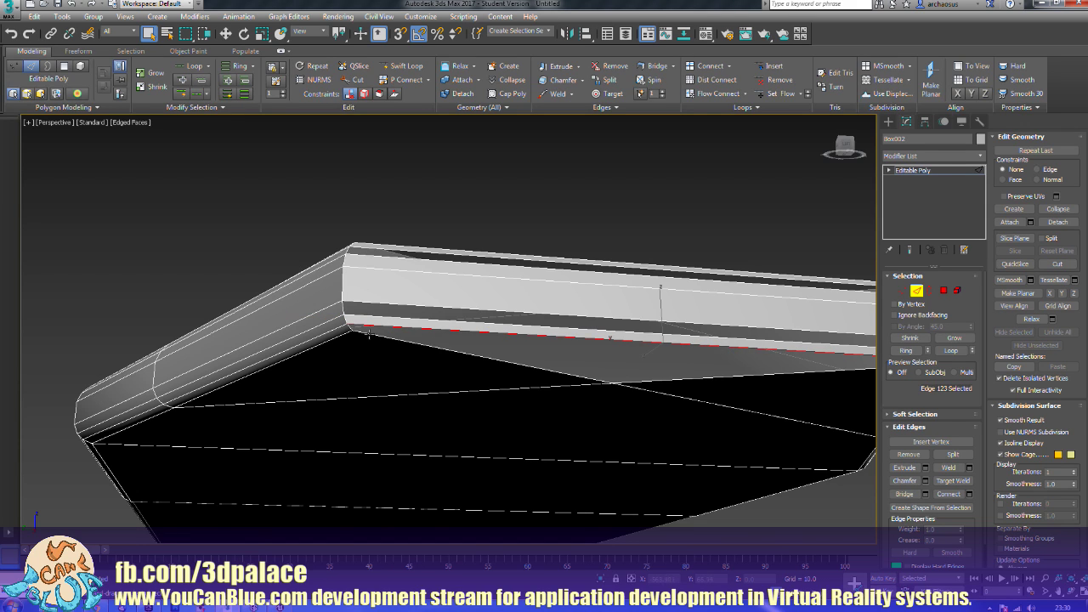
left_click(344, 327)
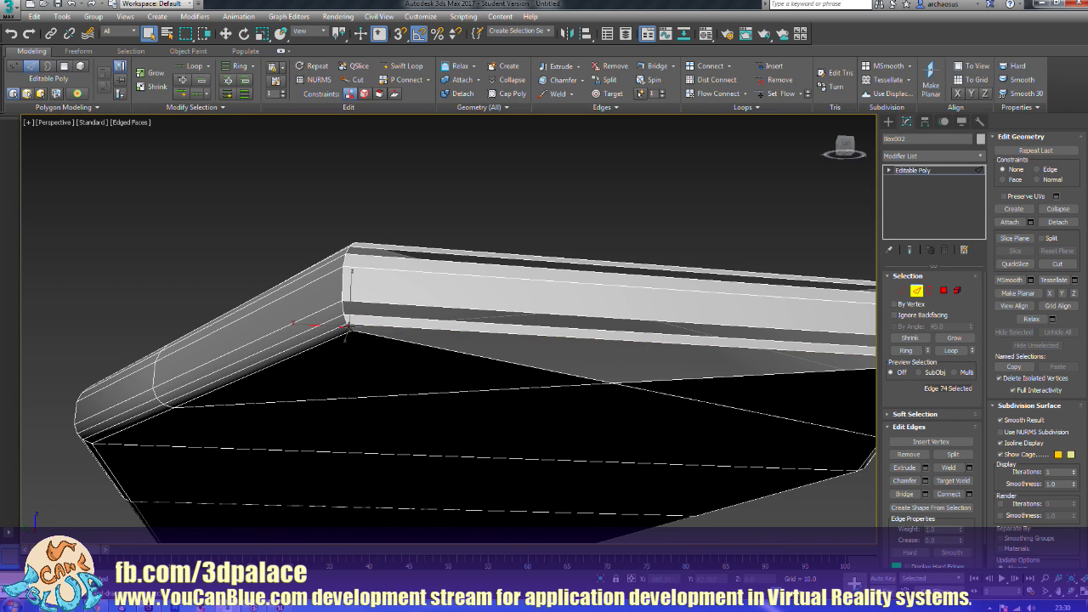
middle_click_drag(516, 346, 337, 360, "alt")
middle_click_drag(498, 370, 539, 364, "alt")
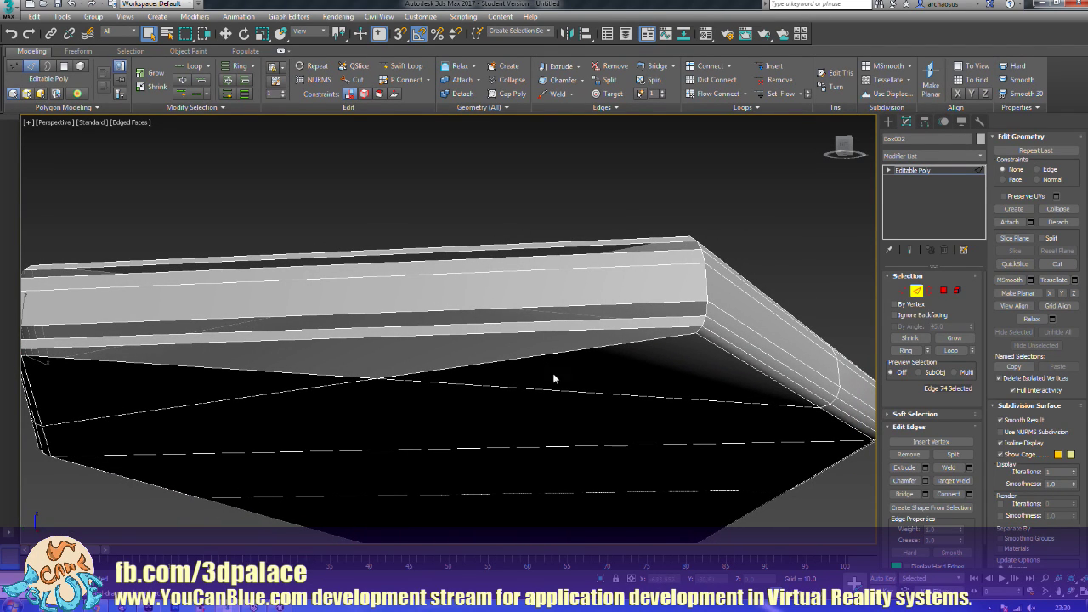
left_click(699, 329, "ctrl")
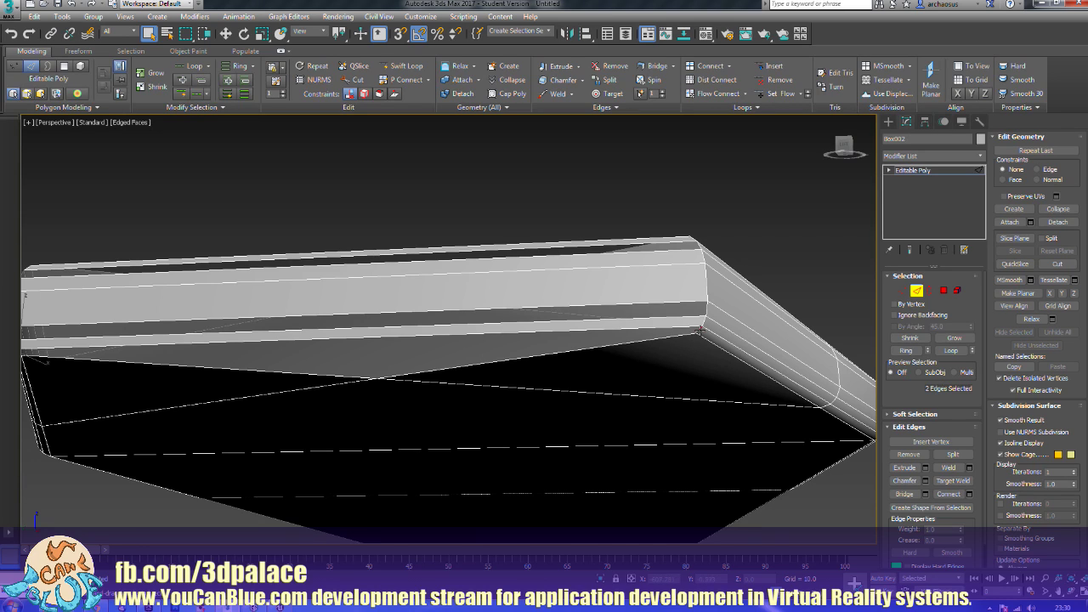
left_click(906, 495)
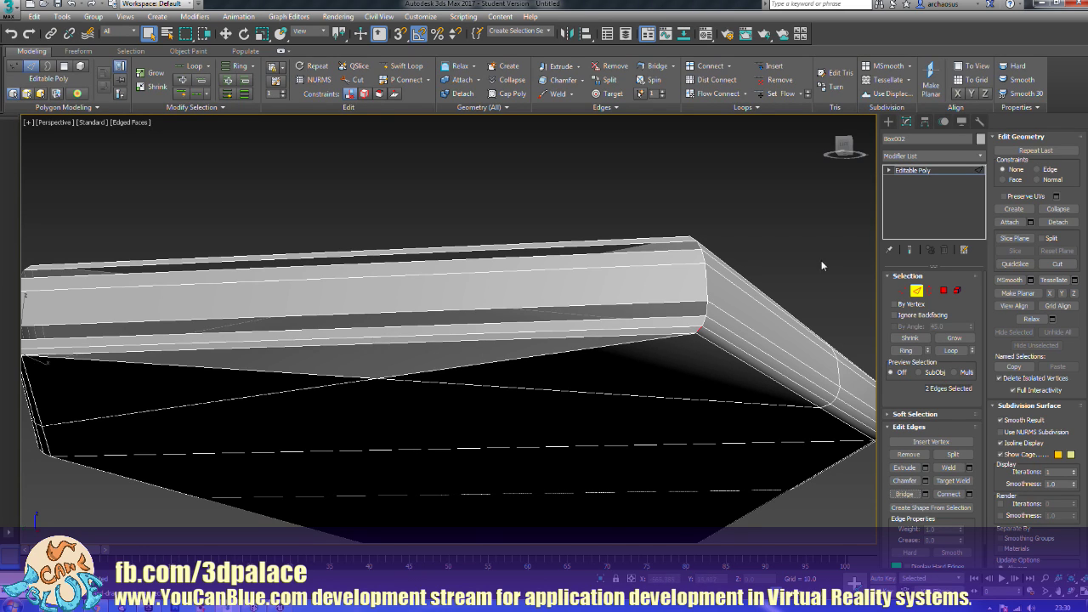
Step: Bridge the border edges of the remaining gaps between the strips on the narrow end's face
left_click(905, 494)
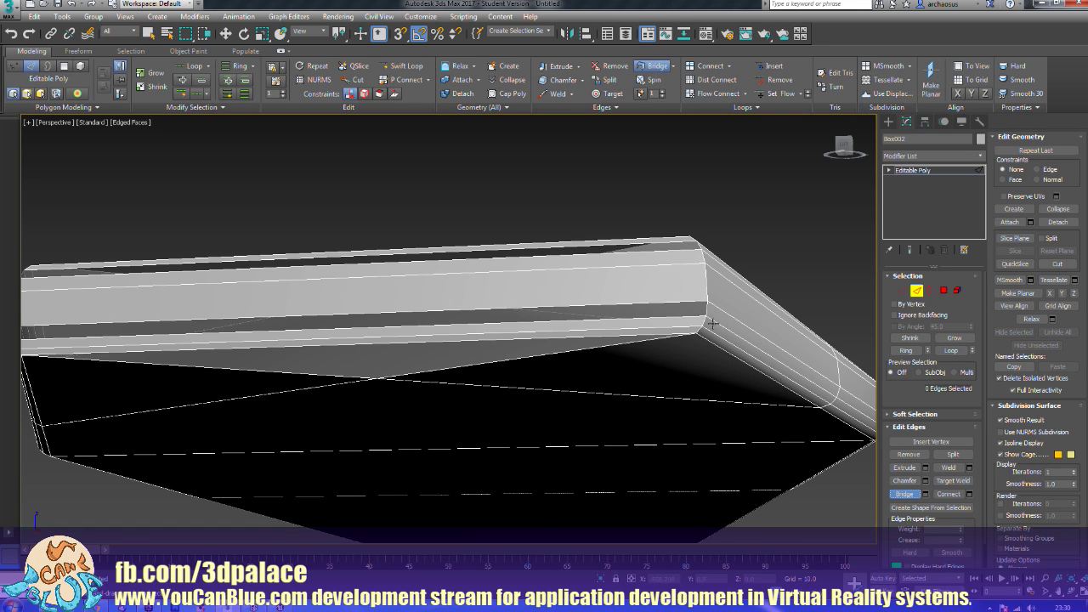
left_click(618, 250)
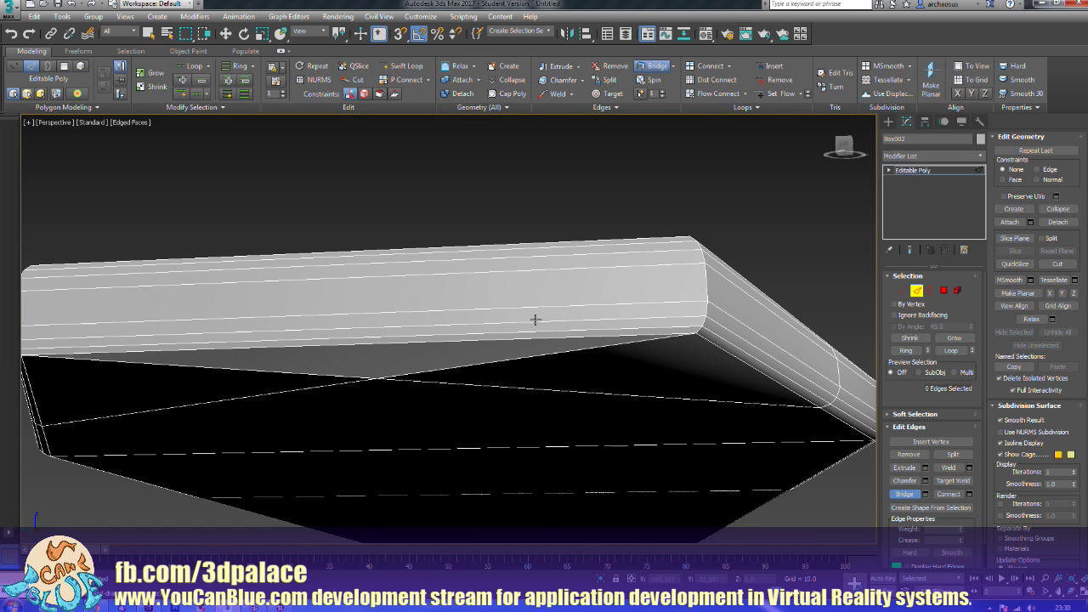
scroll(544, 315, "down", 6)
middle_click_drag(612, 294, 668, 264, "alt")
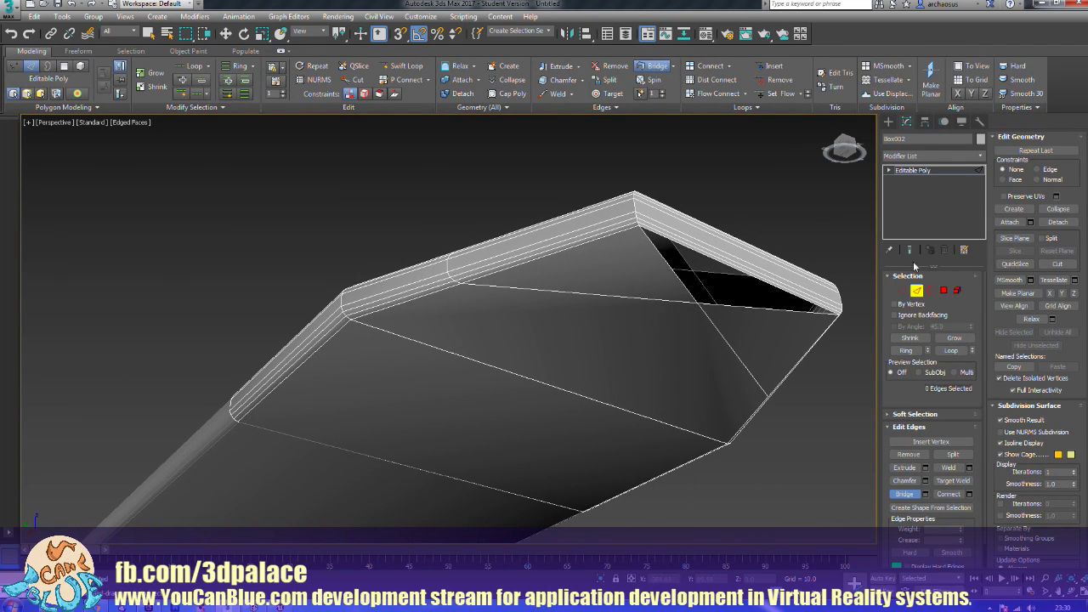
Step: Delete the underside polygons of the tapered tip, up to the first straight cross edge
left_click(943, 291)
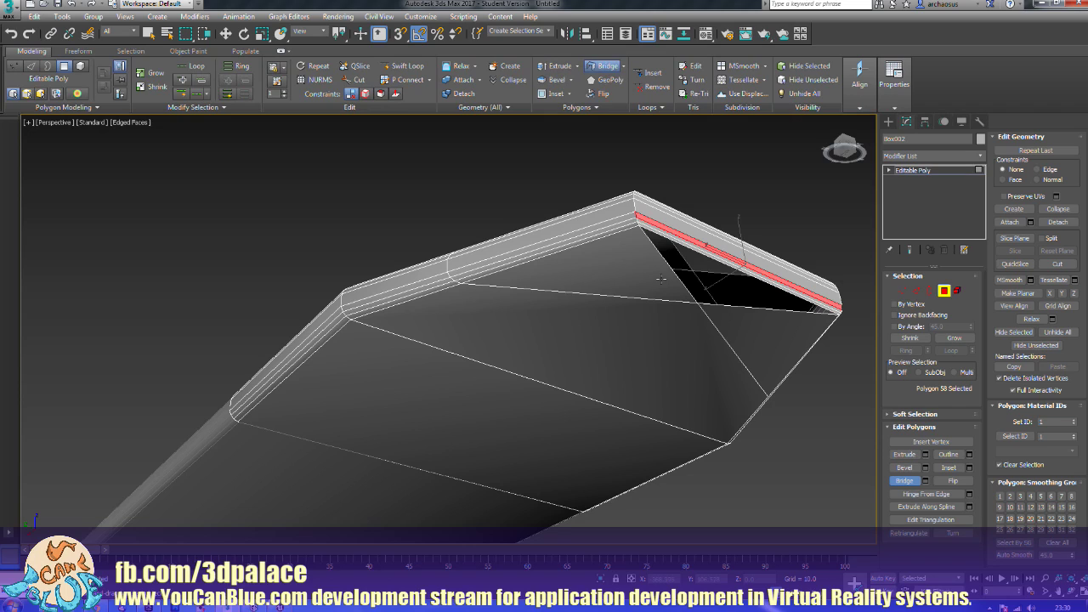
right_click(658, 290)
left_click(656, 288)
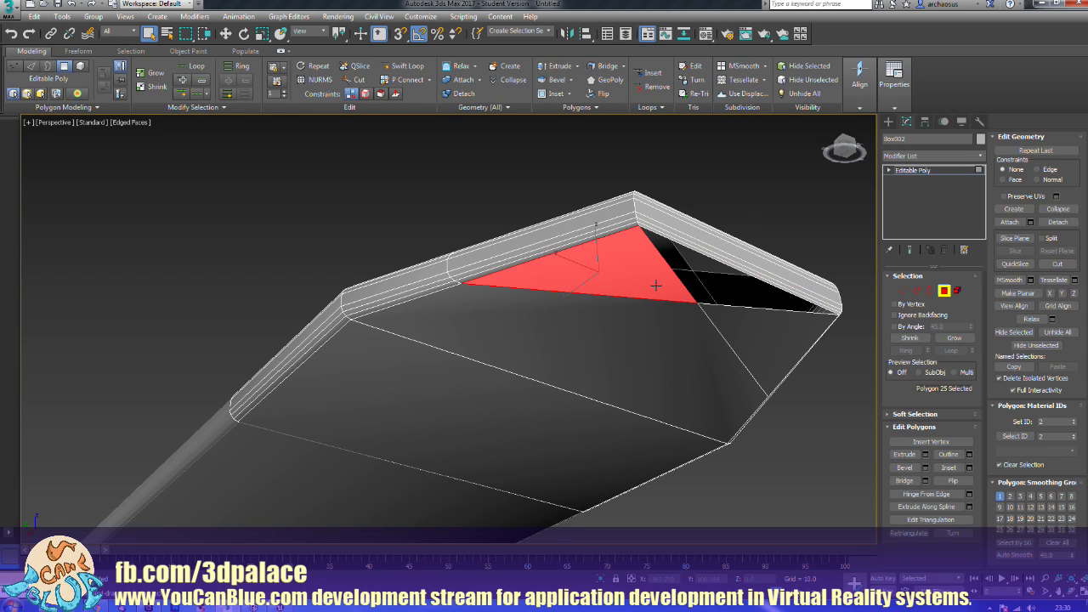
key("Delete")
left_click(750, 321)
key("Delete")
left_click(691, 360)
key("Delete")
Step: Delete the two top corner triangles and the remaining top polygon of the tapered tip
middle_click_drag(670, 305, 566, 367, "alt")
left_click(441, 423)
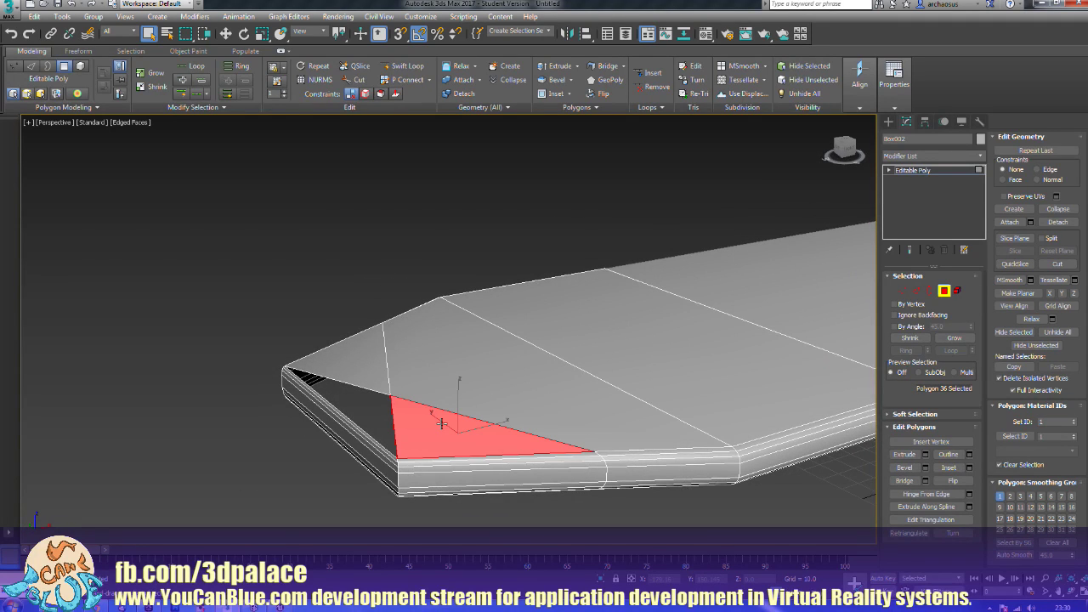
key("Delete")
left_click(369, 376)
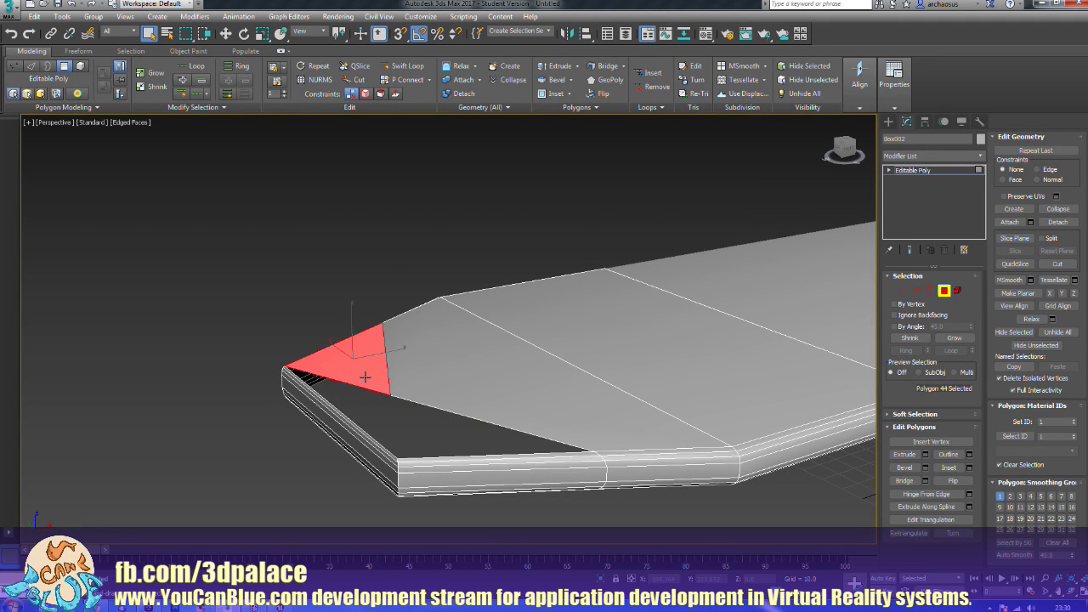
key("Delete")
left_click(464, 374)
key("Delete")
middle_click_drag(465, 375, 562, 402, "alt")
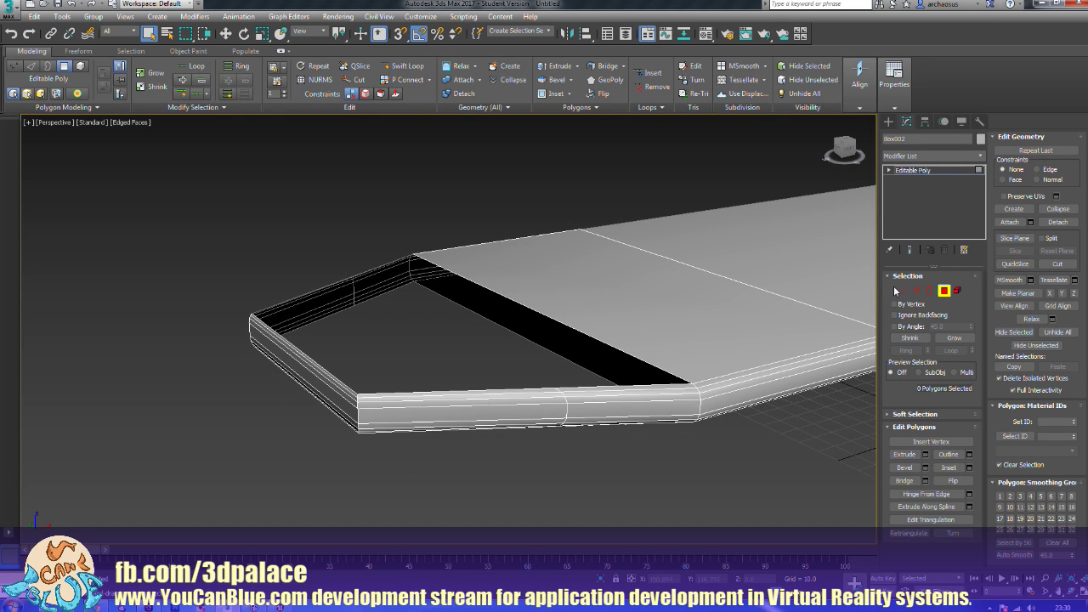
Step: Remove the leftover seven-edge cuts across both rounded tapered sides, together with their vertices
left_click(916, 291)
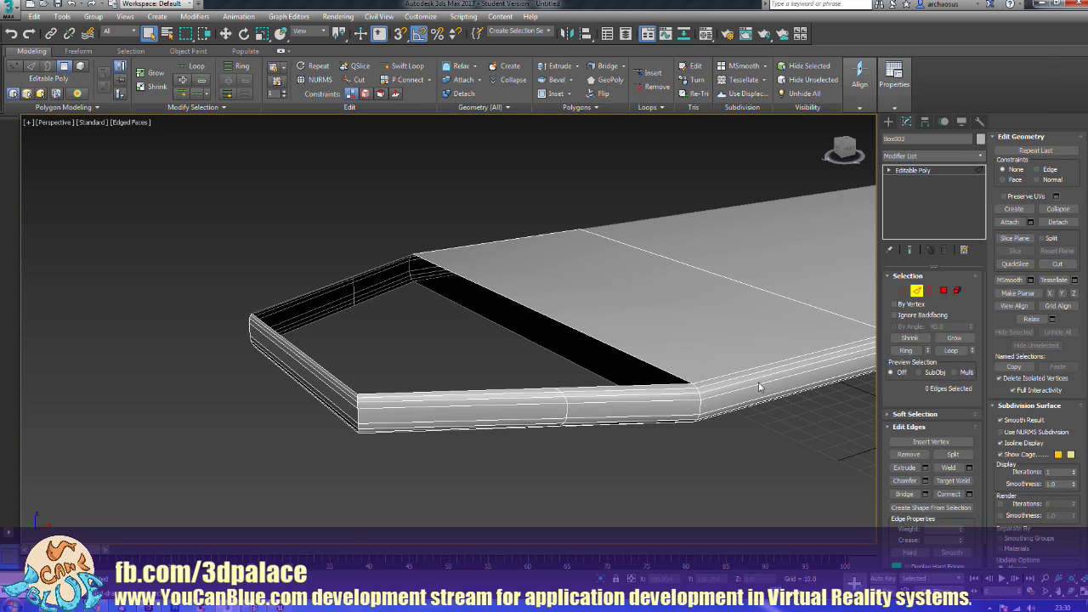
double_click(565, 409)
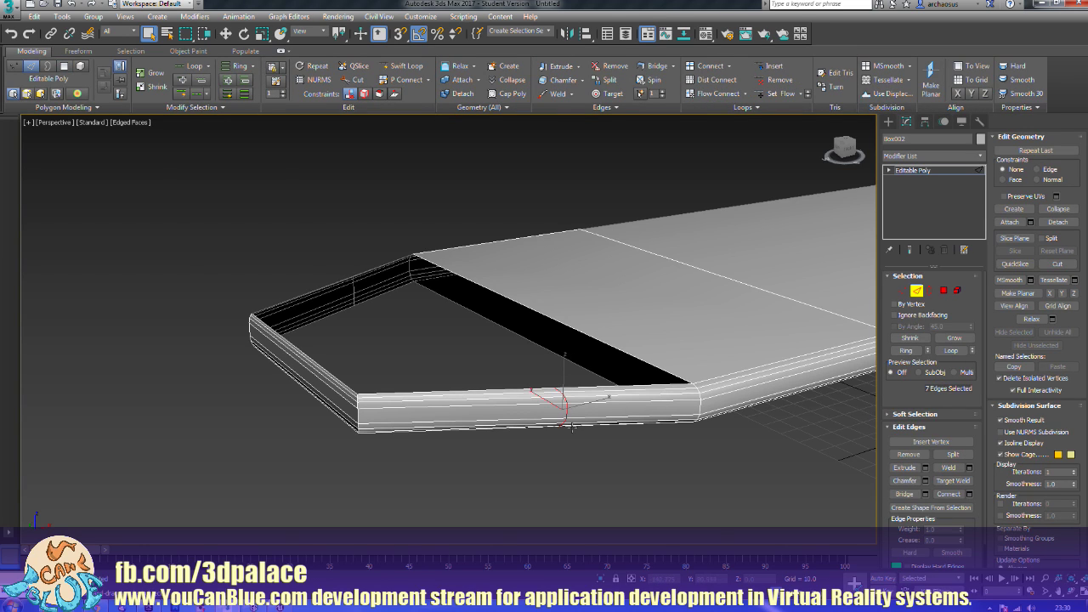
left_click(582, 426)
middle_click_drag(383, 396, 455, 398, "alt")
double_click(456, 393)
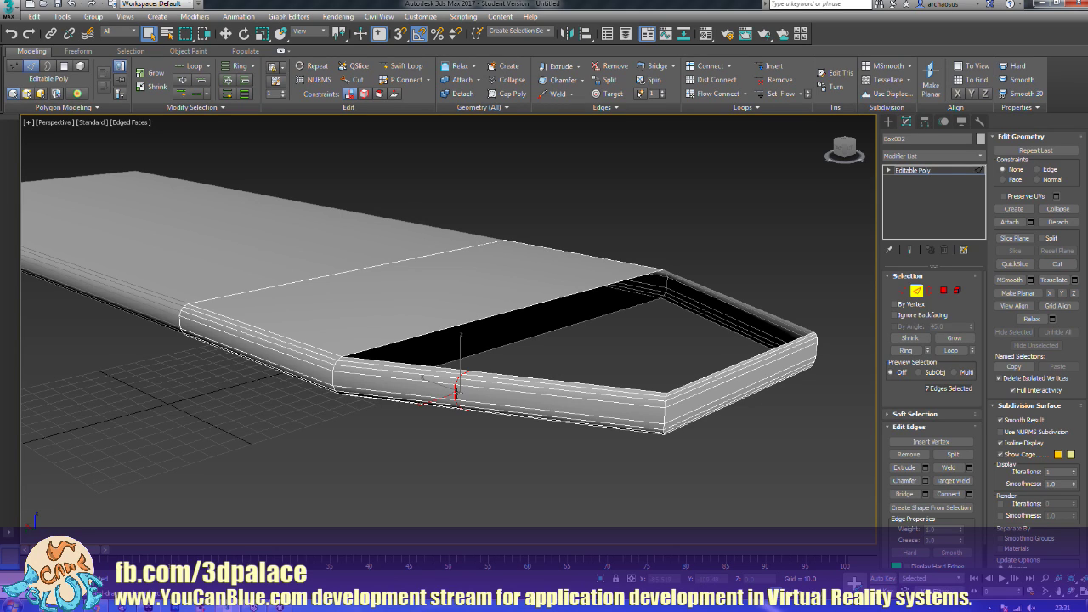
key("ctrl+BackSpace")
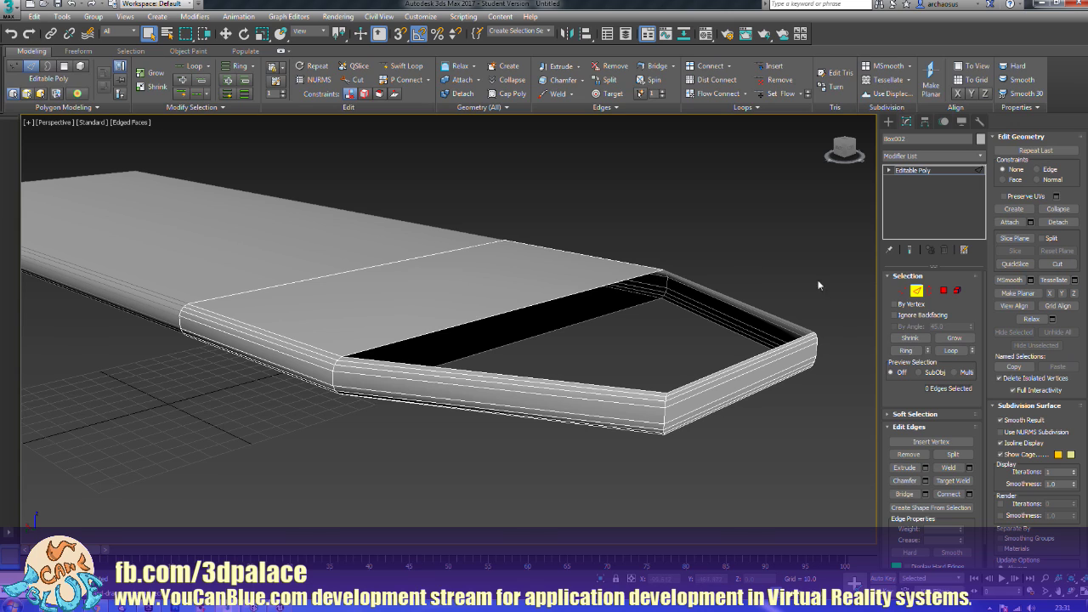
Step: Select the open top and bottom borders of the tapered tip and cap them
left_click(930, 290)
left_click_drag(831, 300, 749, 447)
left_click(954, 459)
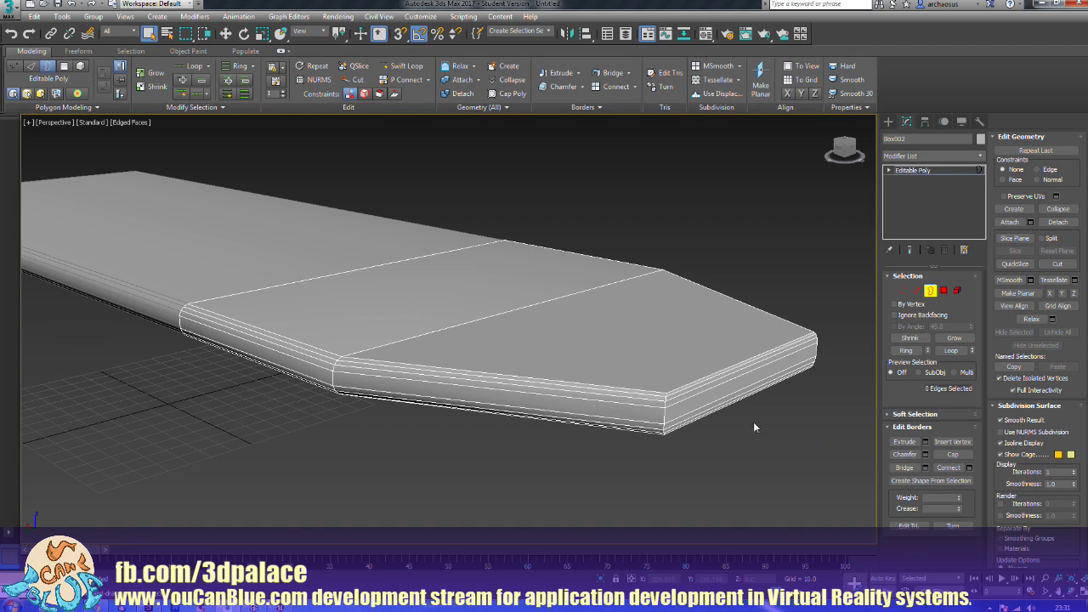
mouse_move(471, 476)
middle_mouse_down("alt")
mouse_move(501, 481)
mouse_move(470, 485)
middle_mouse_up("alt")
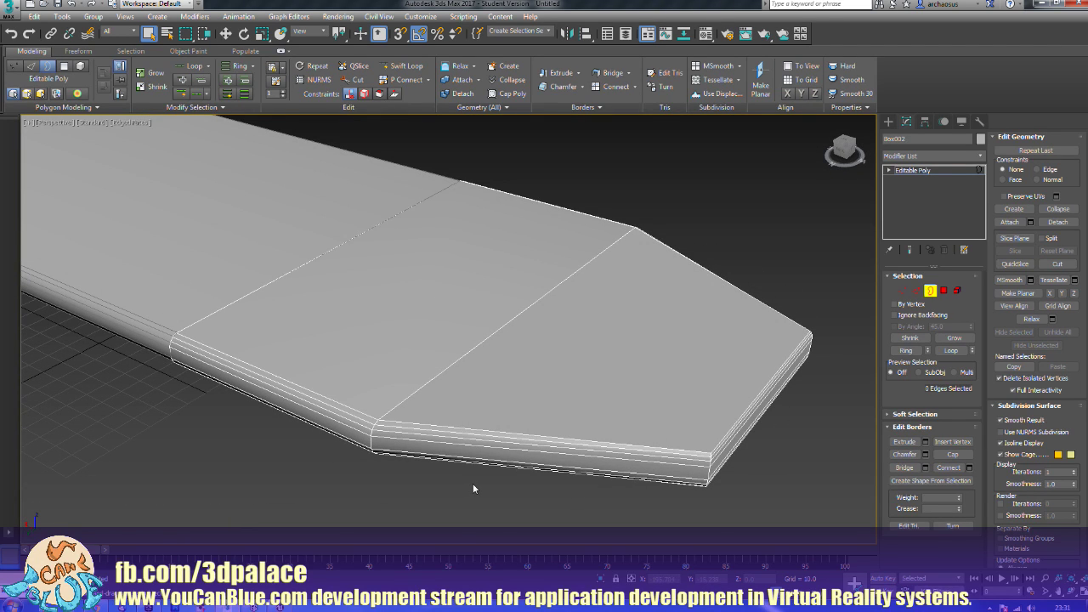
scroll(473, 483, "down", 3)
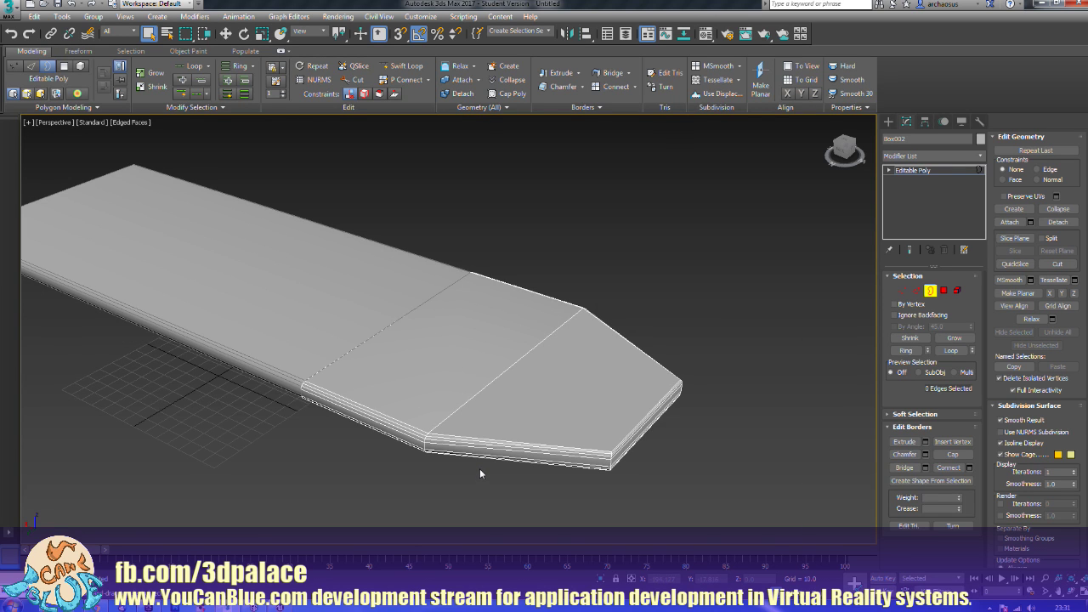
middle_click_drag(479, 474, 542, 481, "alt")
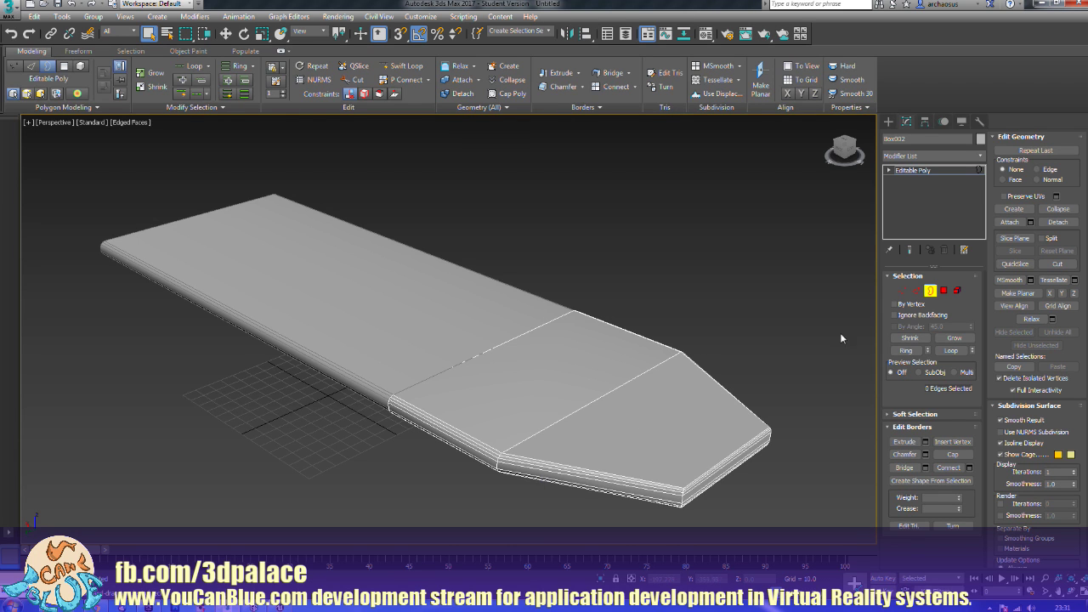
Step: Select the two top polygons of the tapered section and inset them together by 10
middle_click_drag(608, 440, 847, 391, "alt")
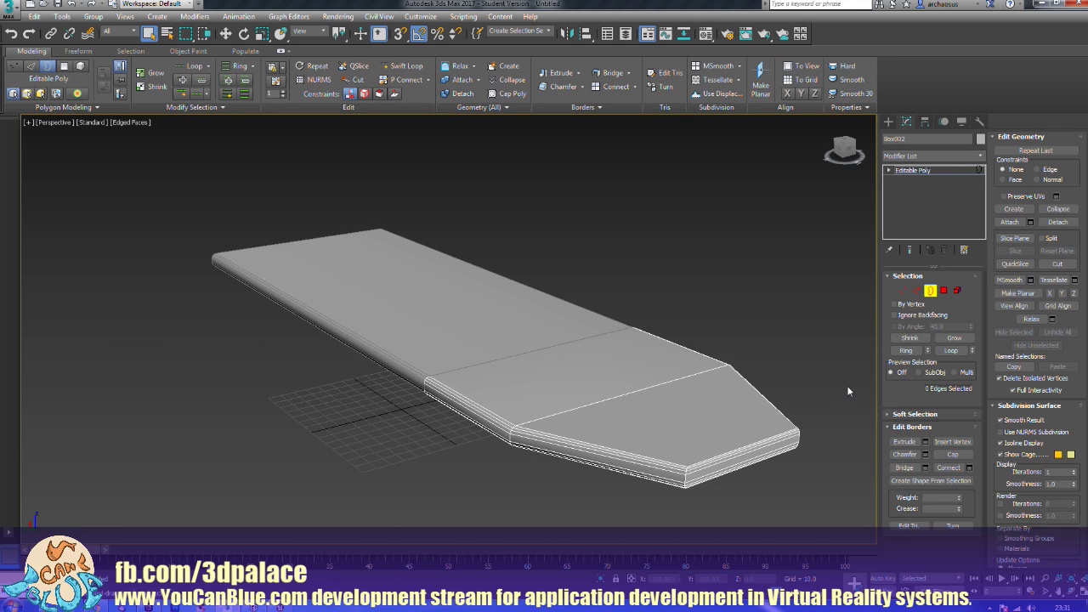
left_click(943, 291)
left_click(633, 365)
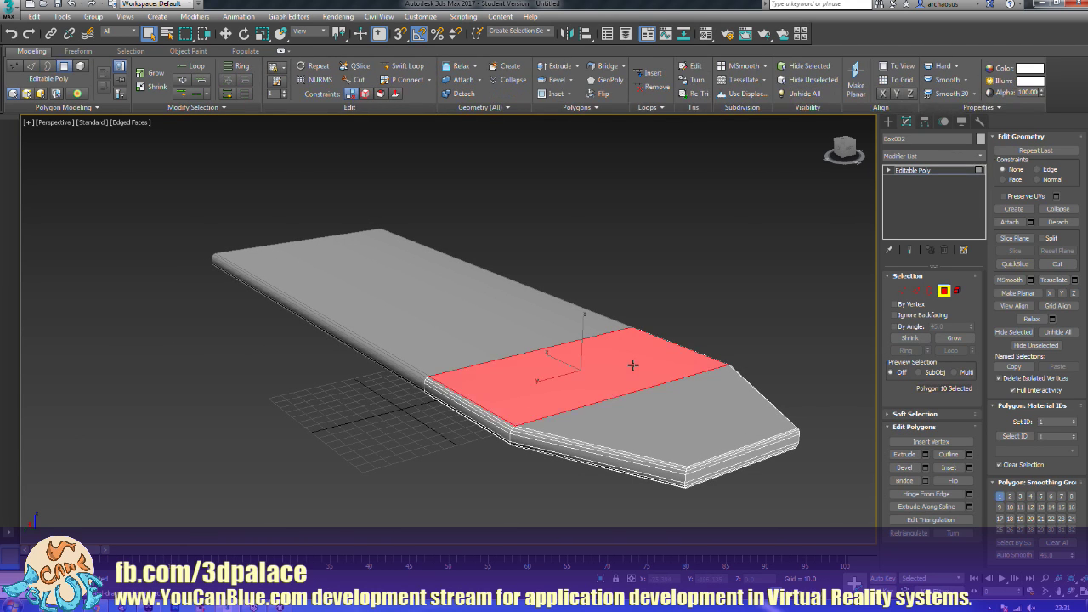
left_click(690, 414, "ctrl")
middle_click_drag(573, 432, 528, 444, "alt")
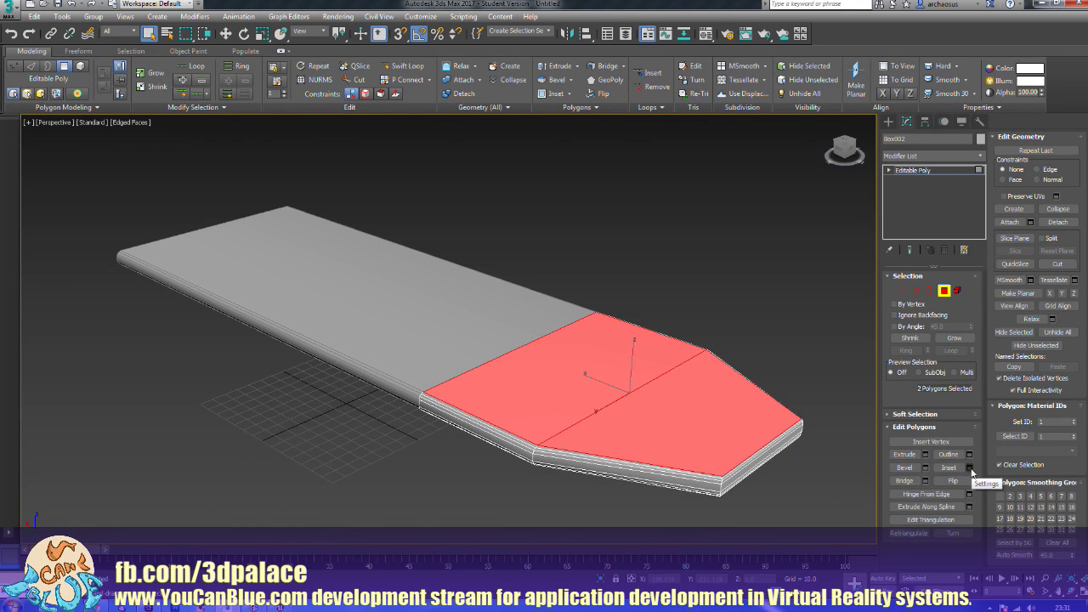
left_click(970, 469)
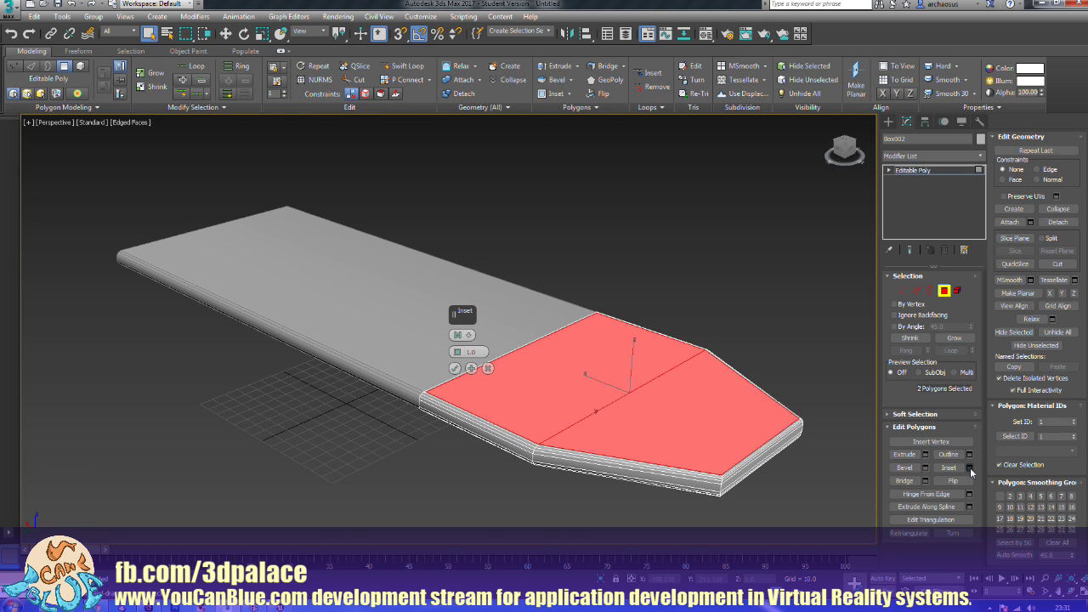
double_click(474, 351)
key("Return")
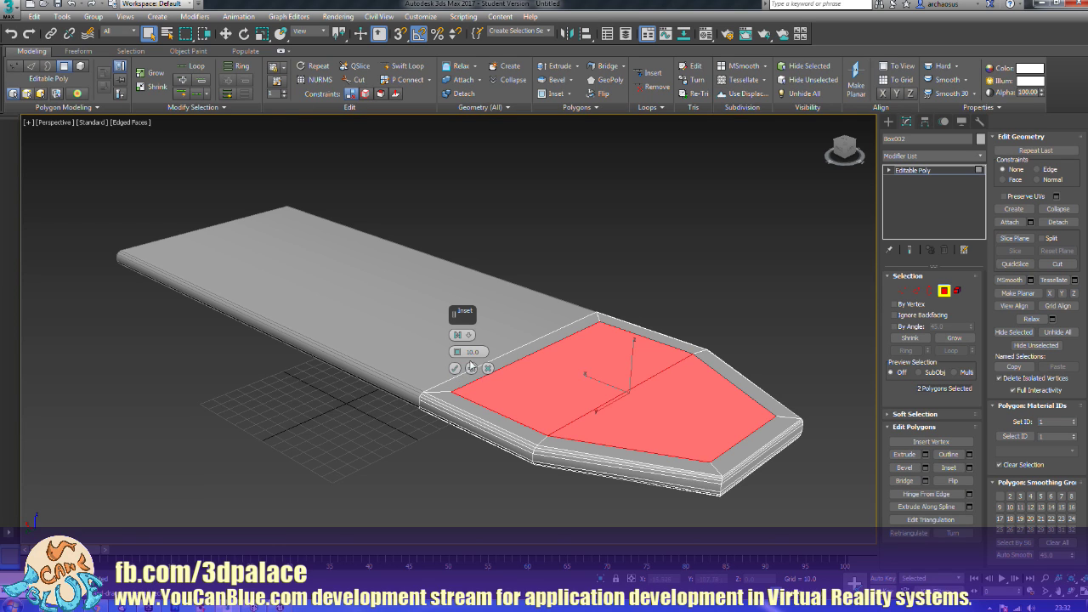
left_click(471, 368)
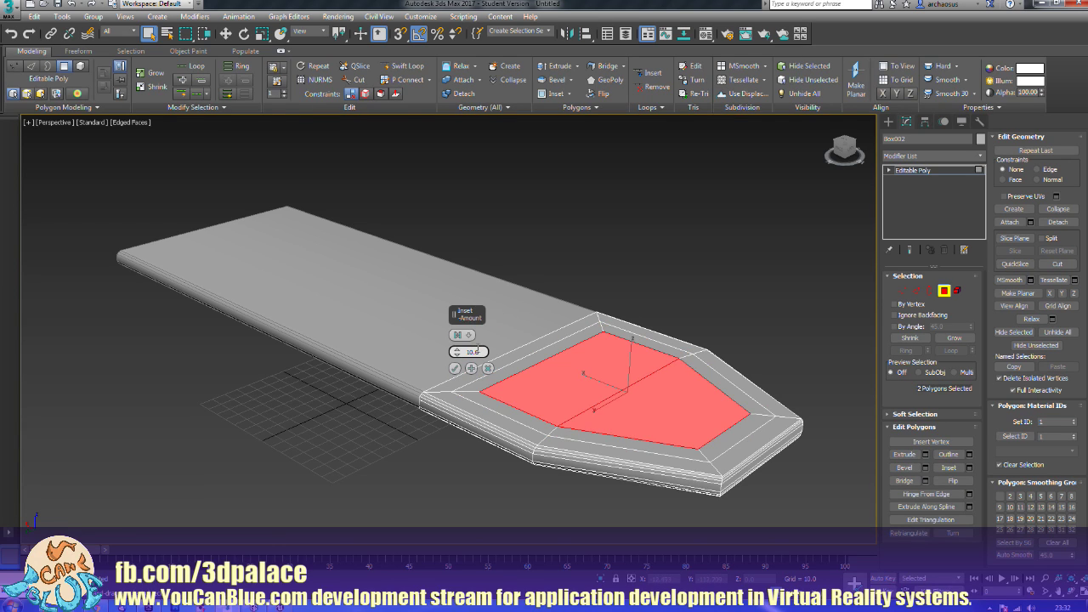
Step: Inset the tapered section's two top polygons once more by 2, finish the inset and clear the selection
double_click(474, 352)
type("2")
left_click(455, 368)
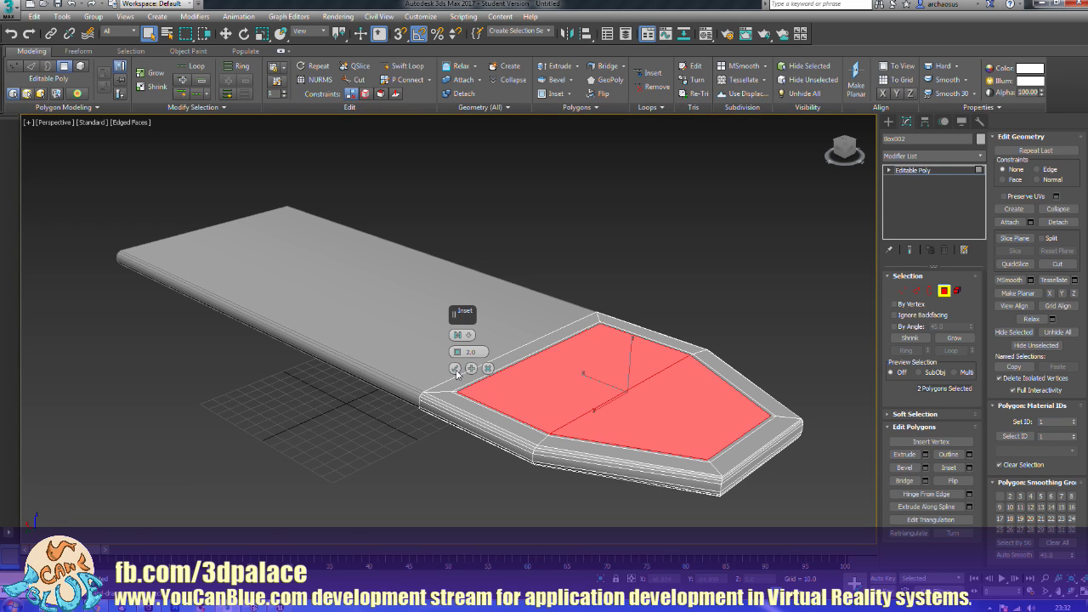
left_click(366, 441)
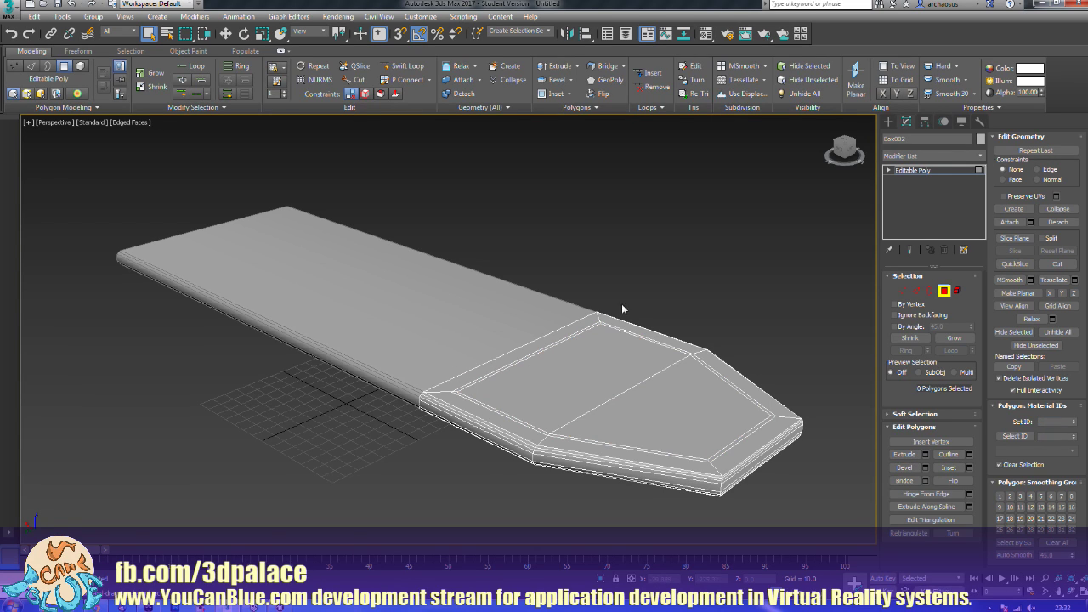
Step: Switch to the long rectangular section, select its top polygon and start an Inset with adjustable settings
middle_click_drag(474, 424, 692, 396, "alt")
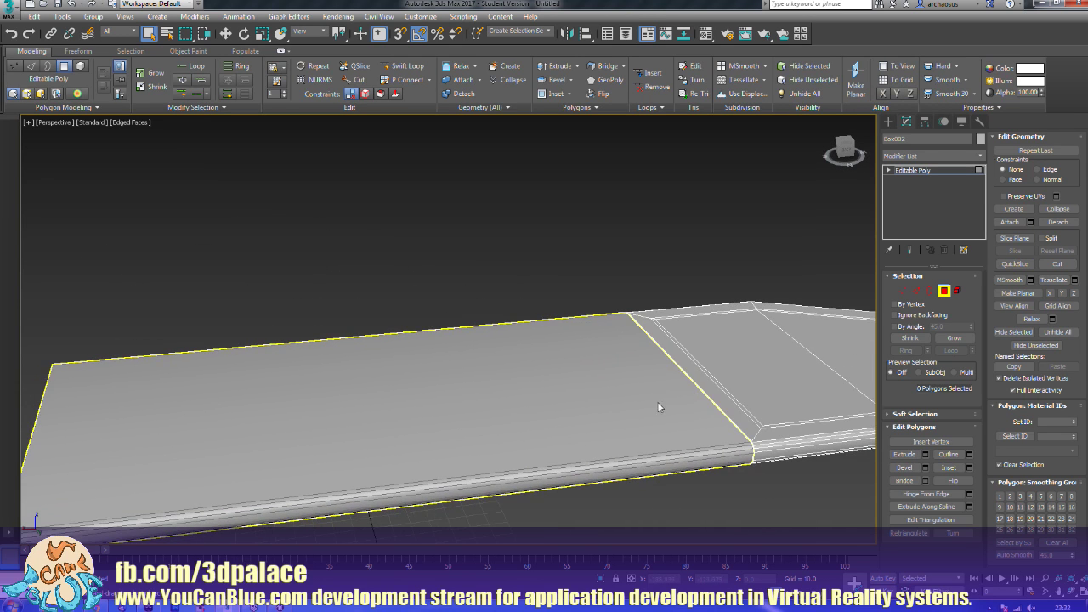
scroll(646, 408, "down", 3)
middle_click_drag(624, 413, 657, 371)
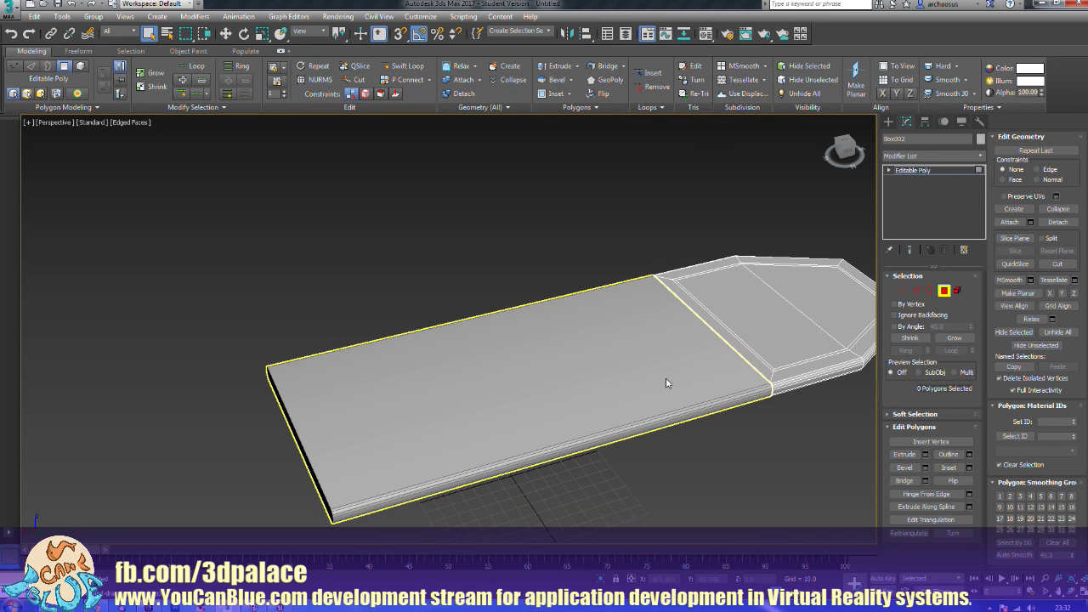
left_click(944, 290)
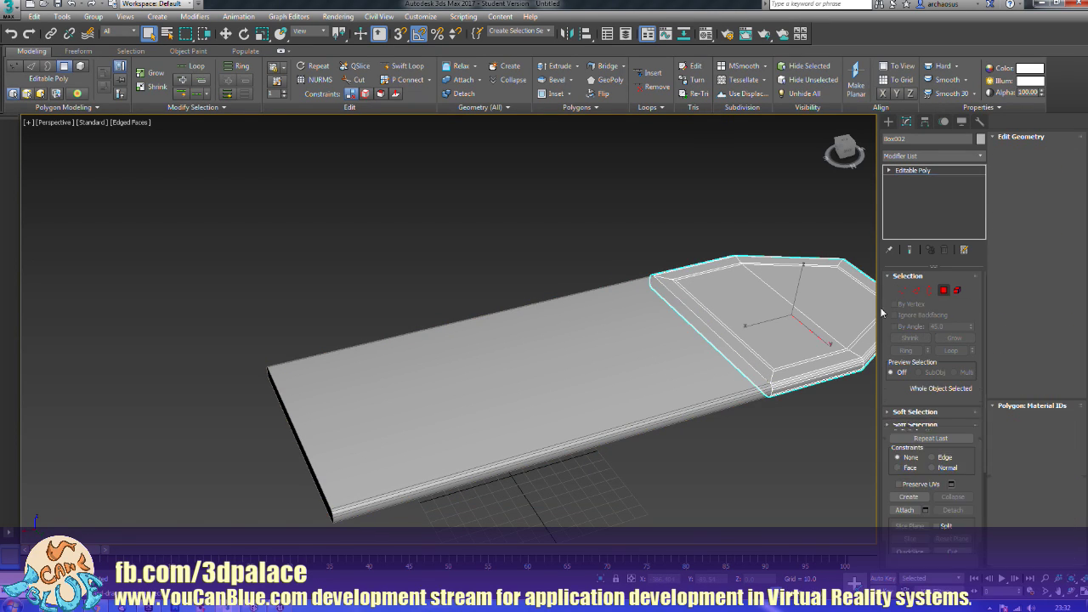
left_click(688, 377)
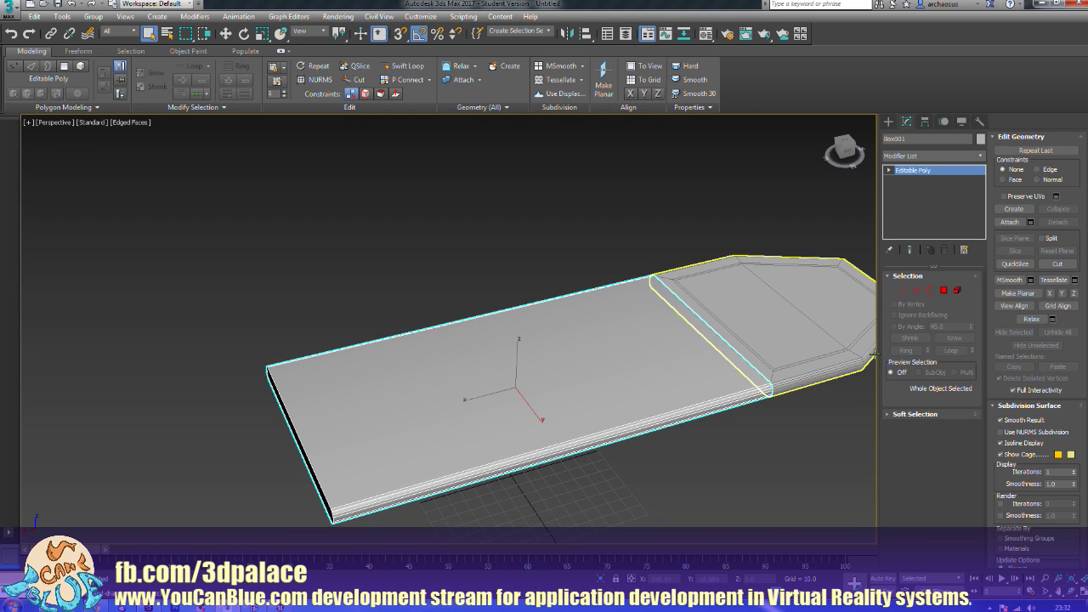
left_click(942, 291)
left_click(677, 387)
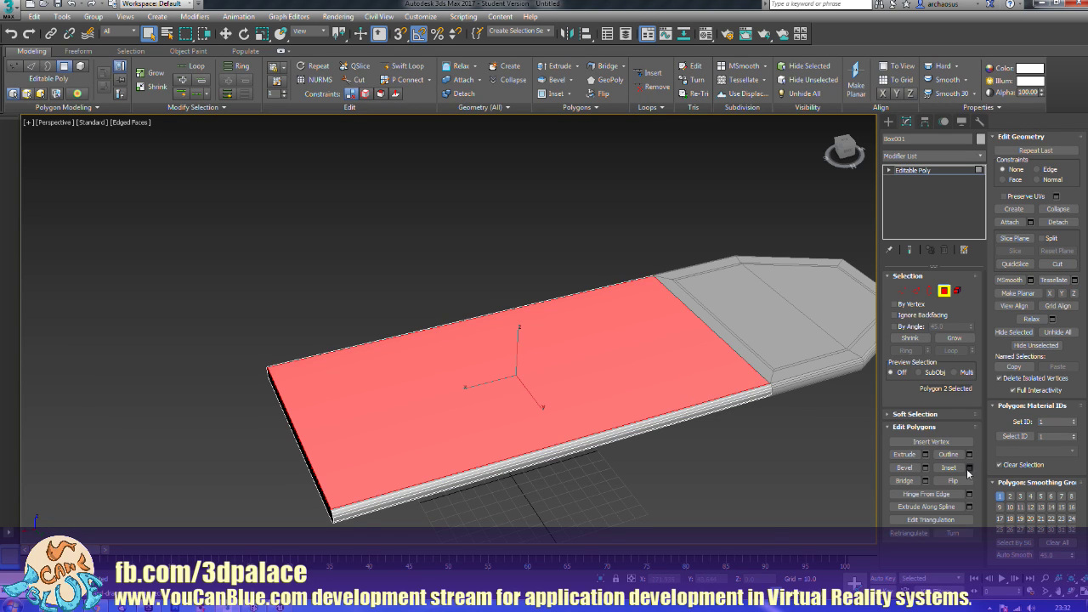
left_click(969, 467)
double_click(471, 351)
type("10")
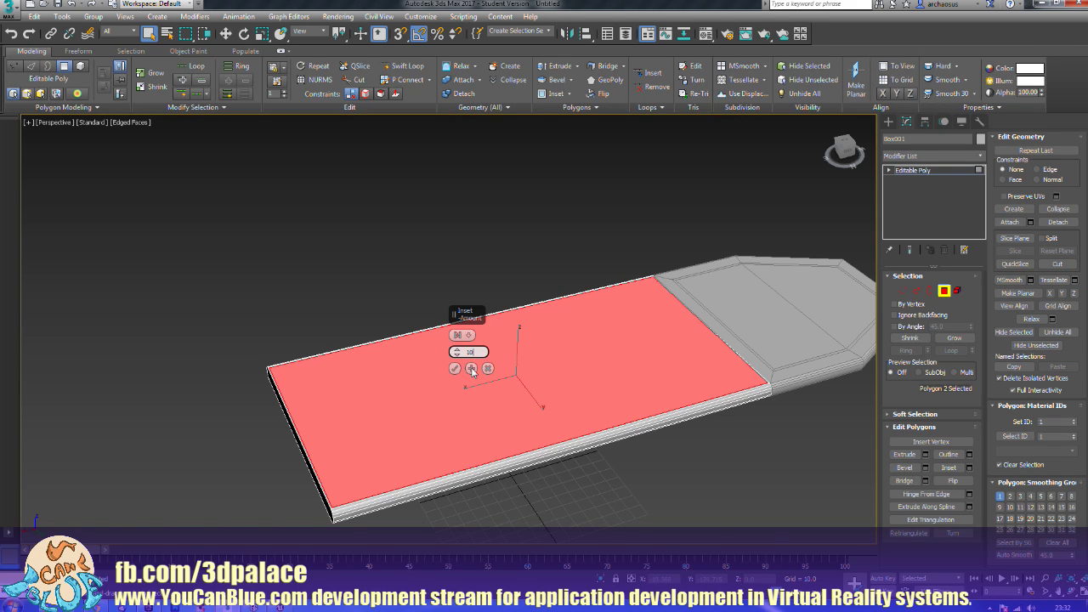
left_click(471, 368)
double_click(470, 352)
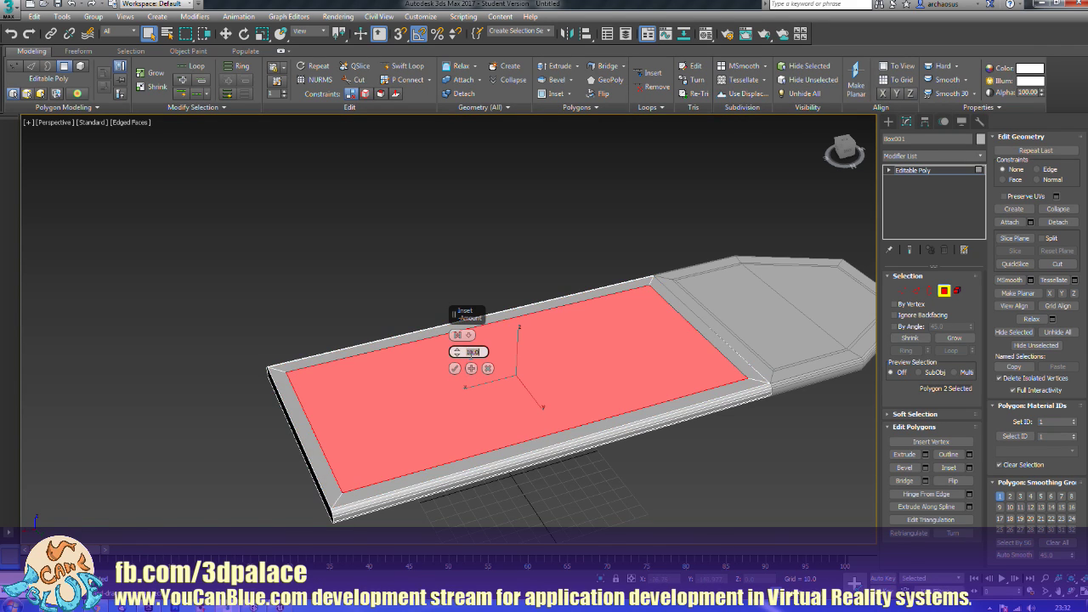
type("2")
left_click(454, 370)
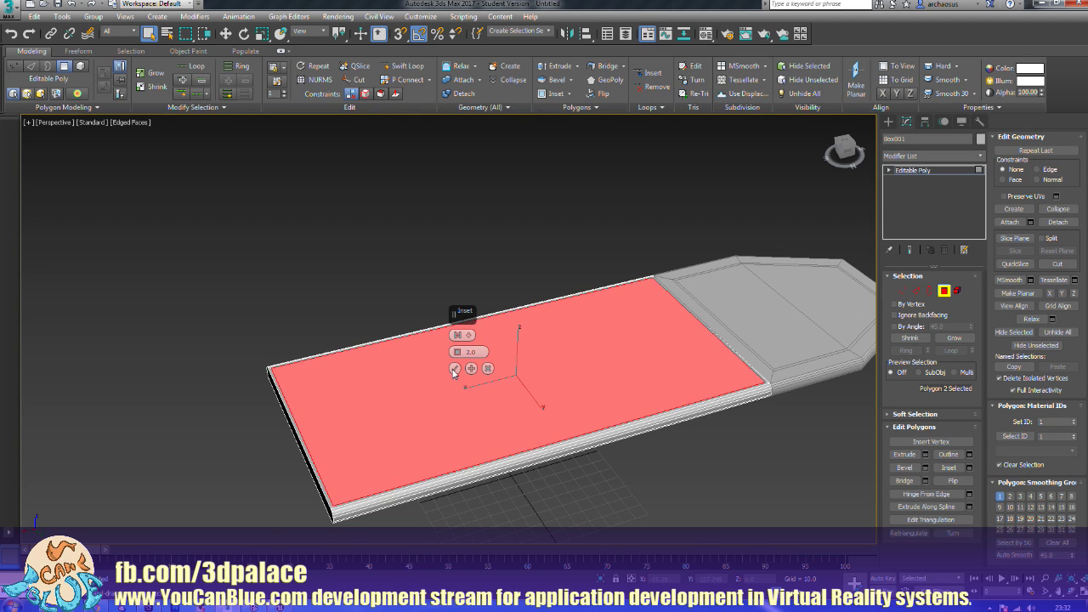
Step: Inset the long section's top polygon by 10, and inset it again by 2
double_click(470, 352)
type("10")
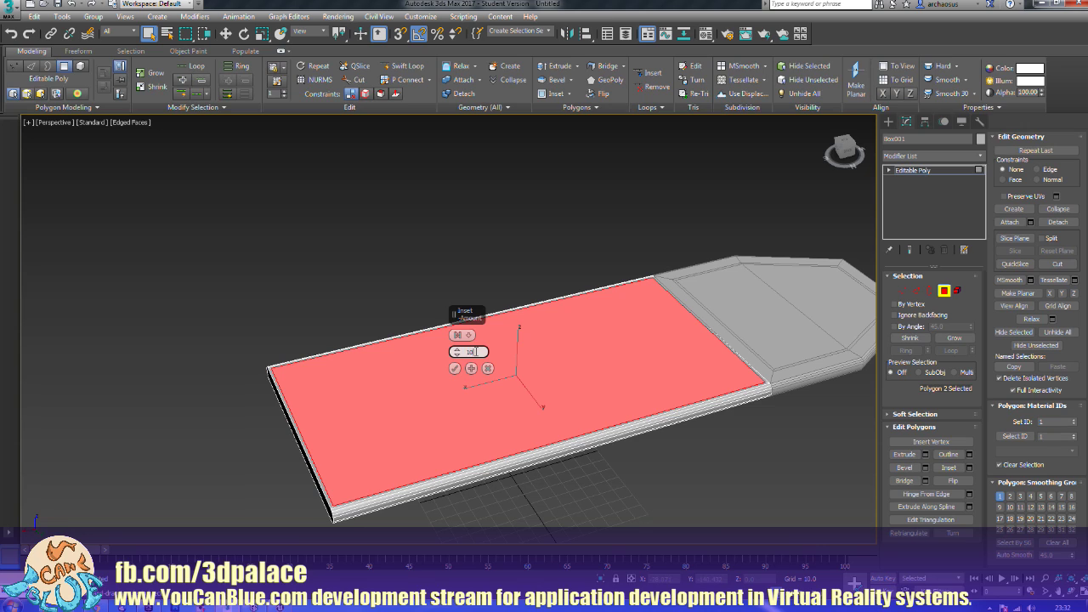
key("Return")
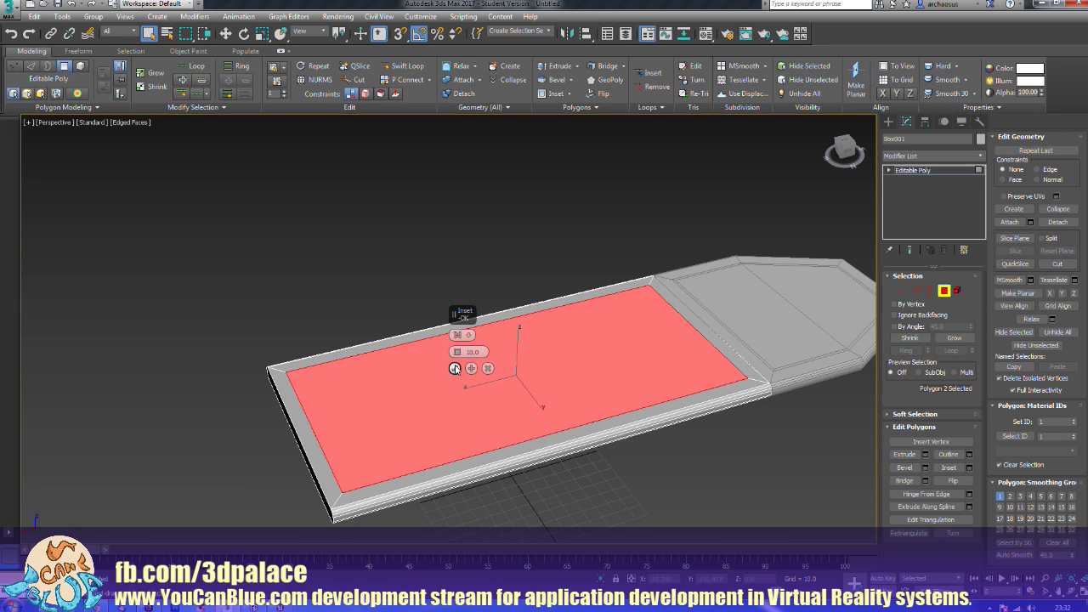
left_click(471, 368)
double_click(470, 352)
type("2")
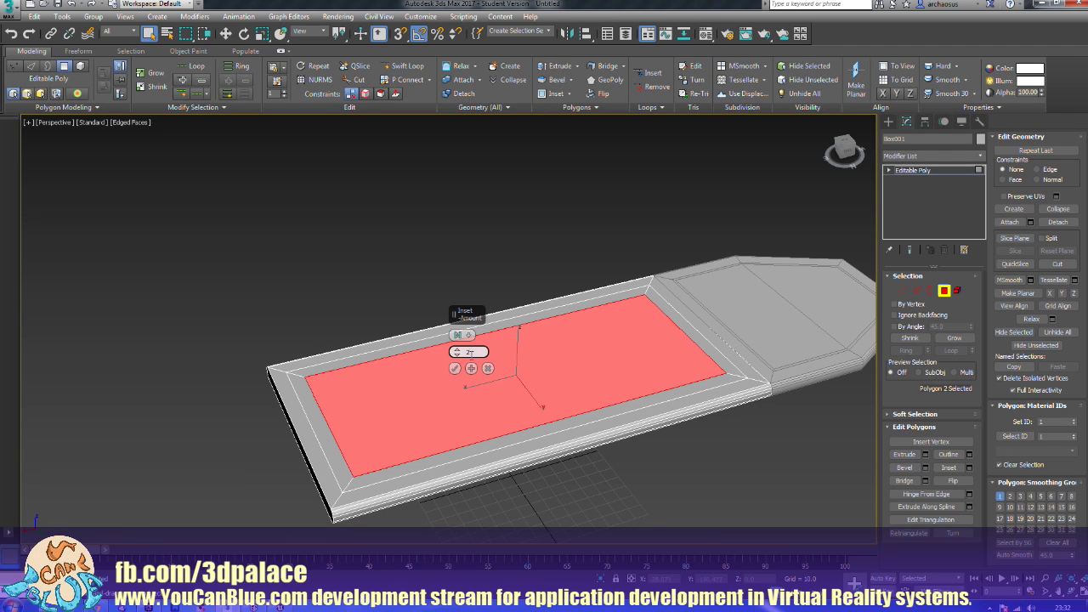
key("Return")
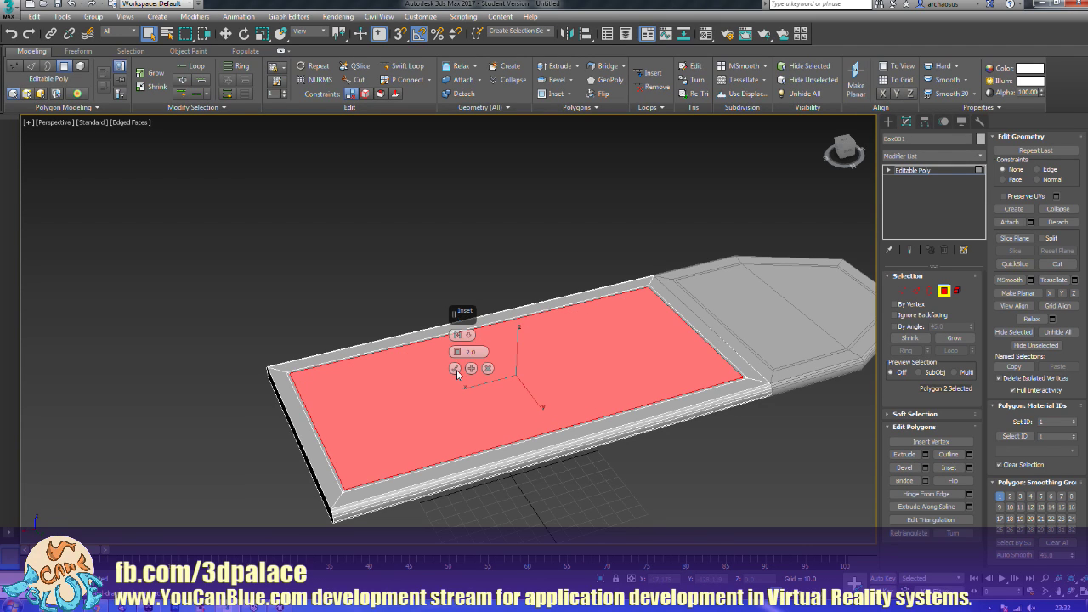
left_click(457, 370)
Step: Leave polygon editing on the long section and deselect it
middle_click_drag(670, 454, 563, 380)
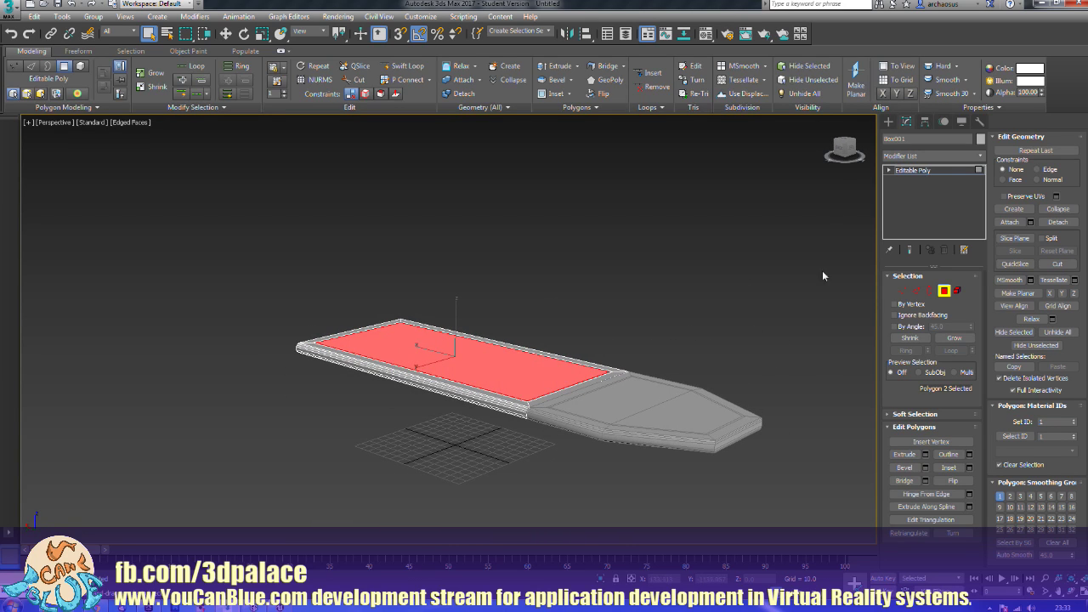
left_click(943, 291)
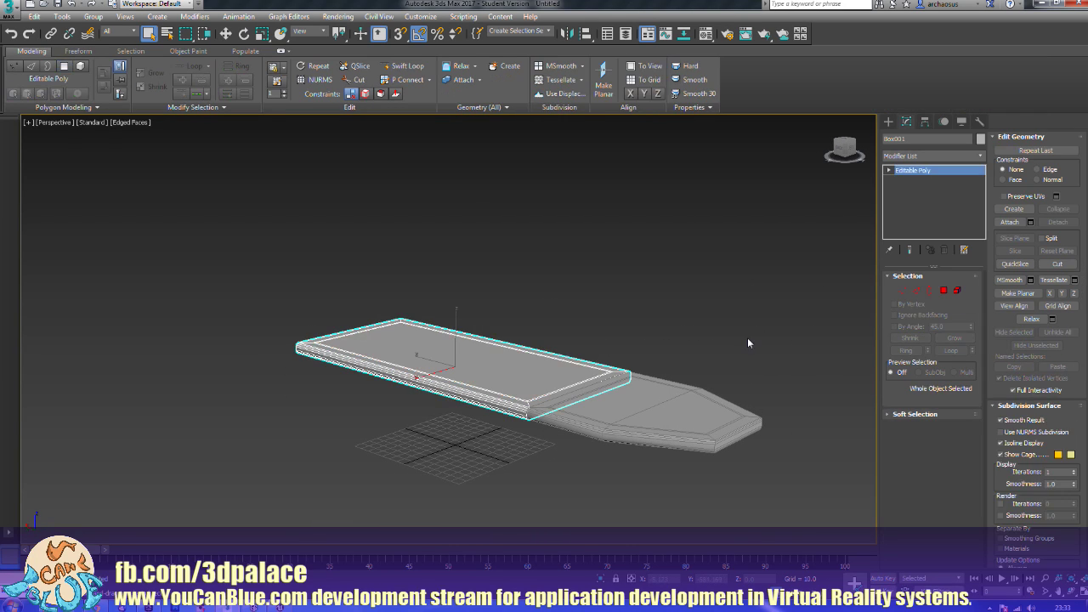
left_click(747, 338)
middle_click_drag(760, 345, 634, 359, "alt")
middle_click_drag(481, 355, 706, 362)
scroll(710, 367, "up", 3)
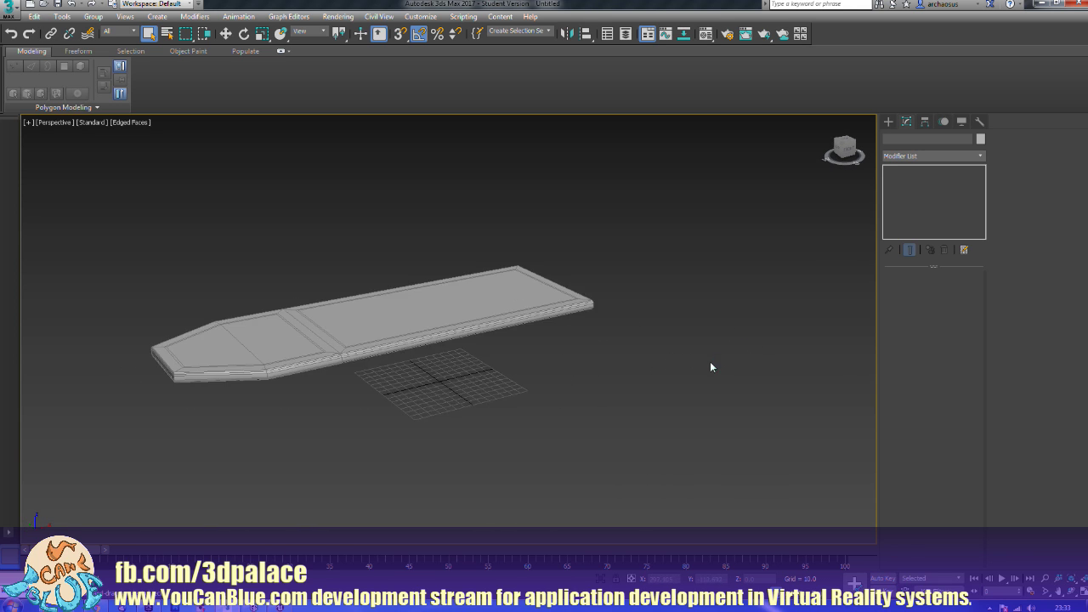
middle_click_drag(585, 368, 716, 379)
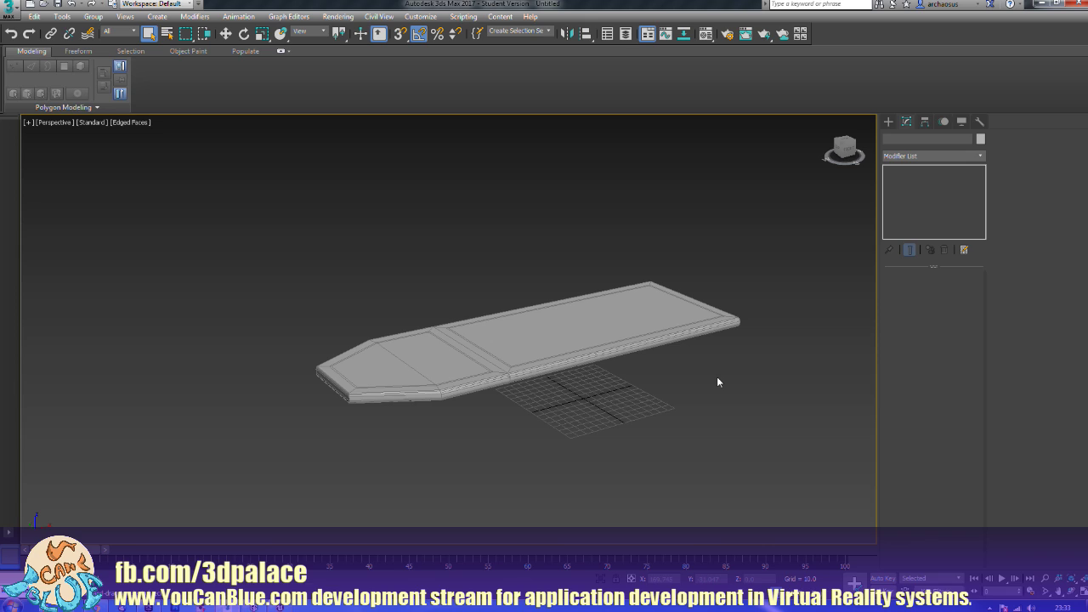
Step: Create a flat cylinder on the grid beneath the desktop, about 48 in radius and 2.4 high, with 1 height segment
left_click(888, 122)
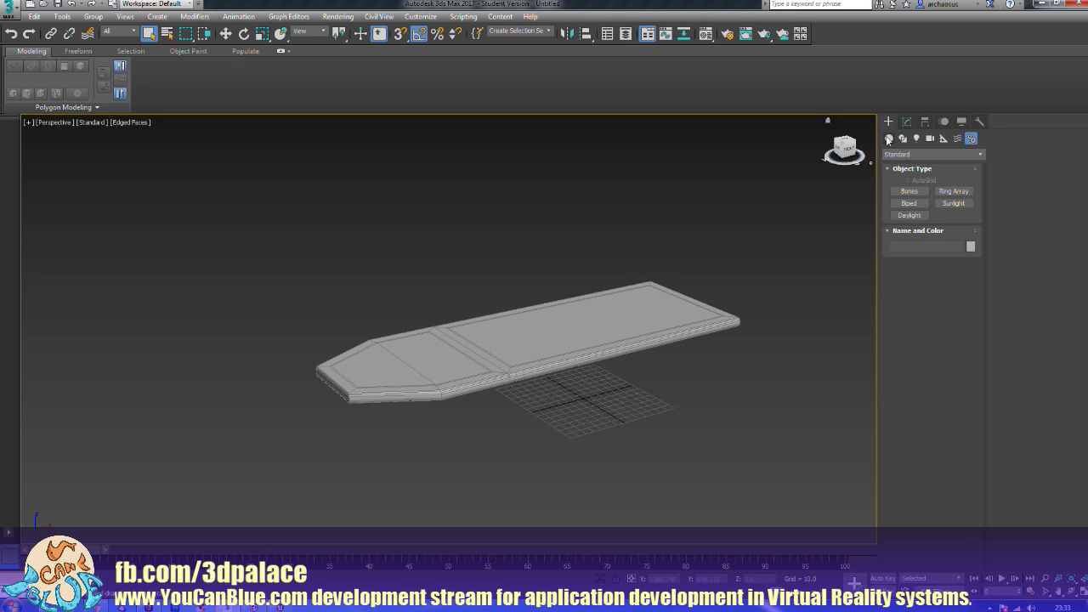
left_click(889, 138)
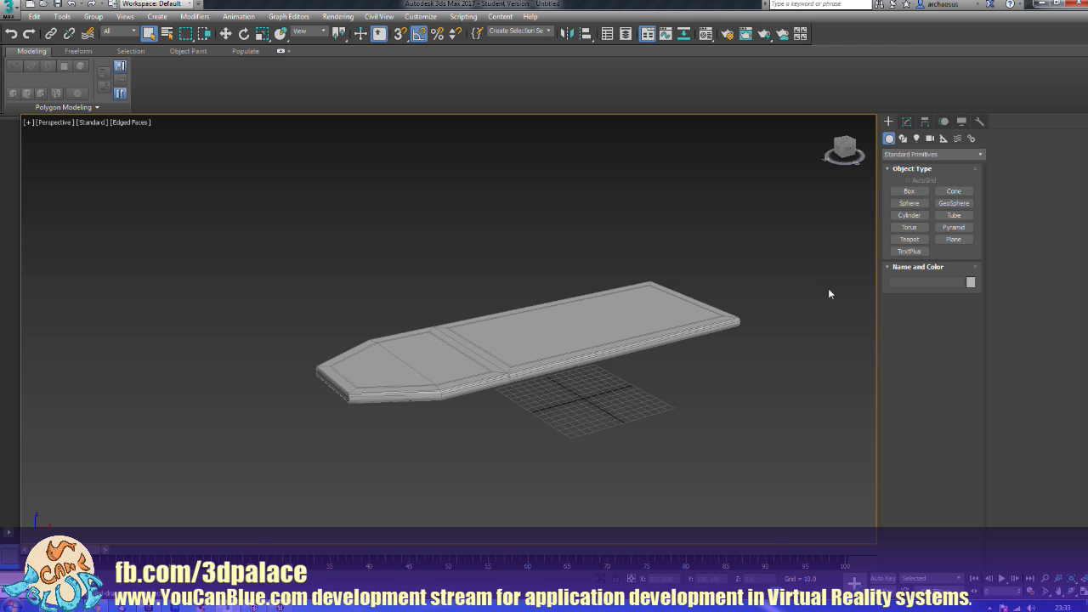
middle_click_drag(735, 403, 681, 387)
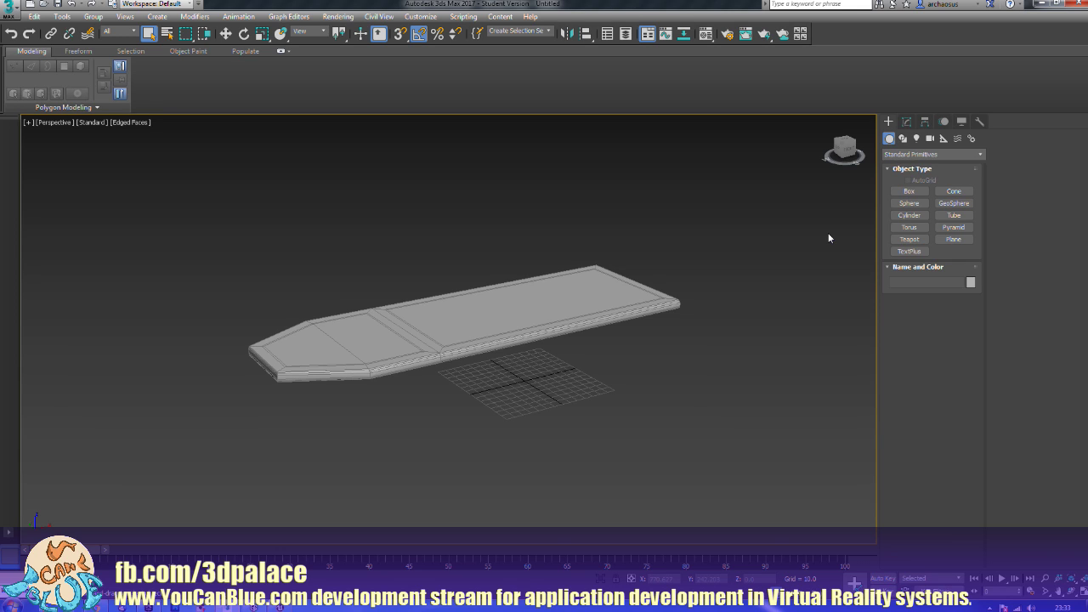
left_click(910, 203)
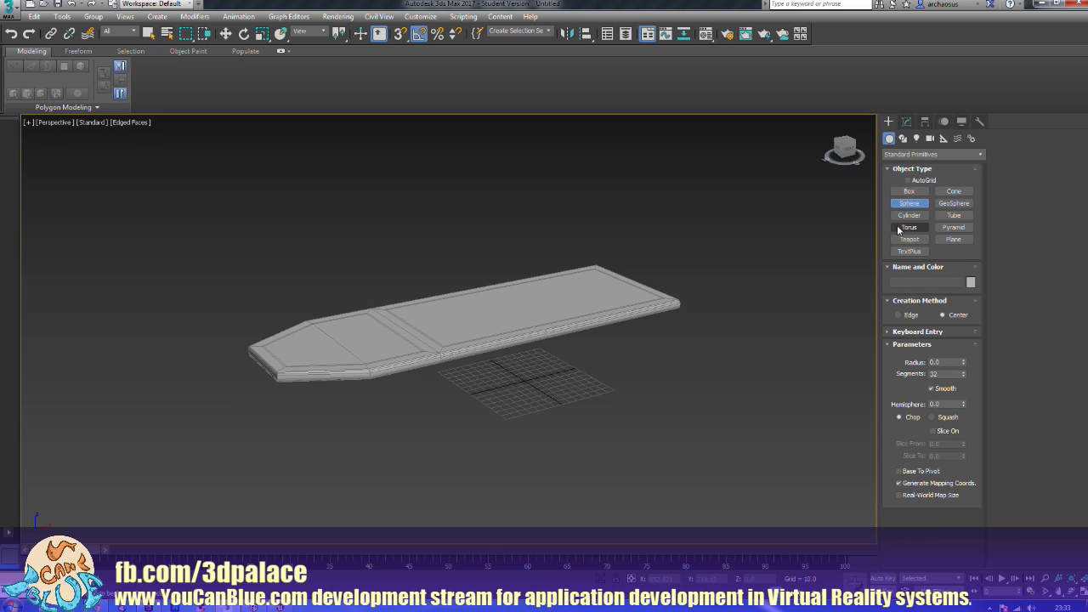
left_click(910, 215)
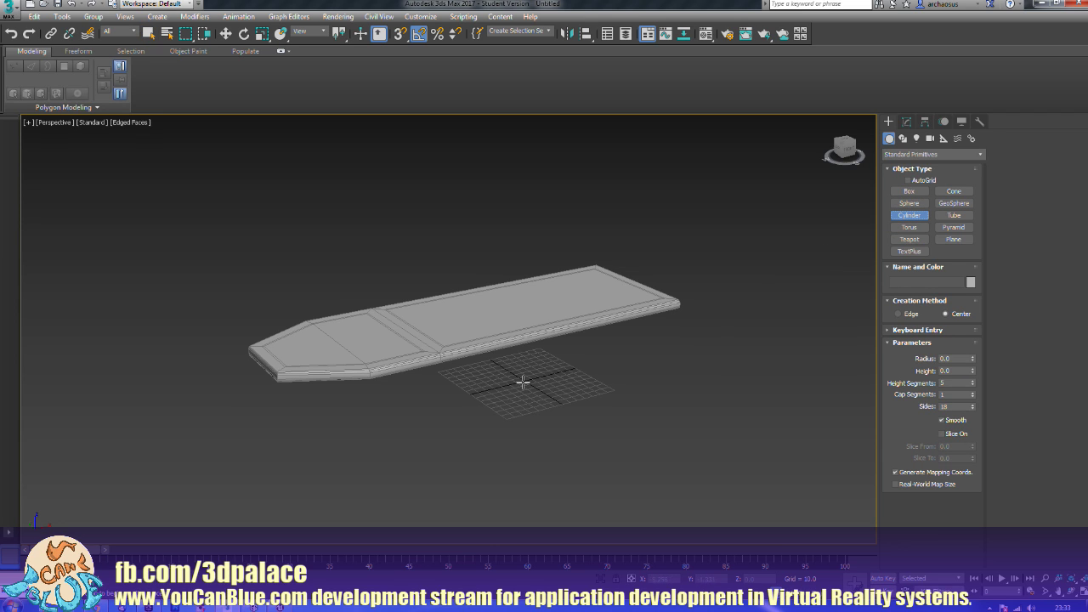
left_click_drag(525, 380, 531, 399)
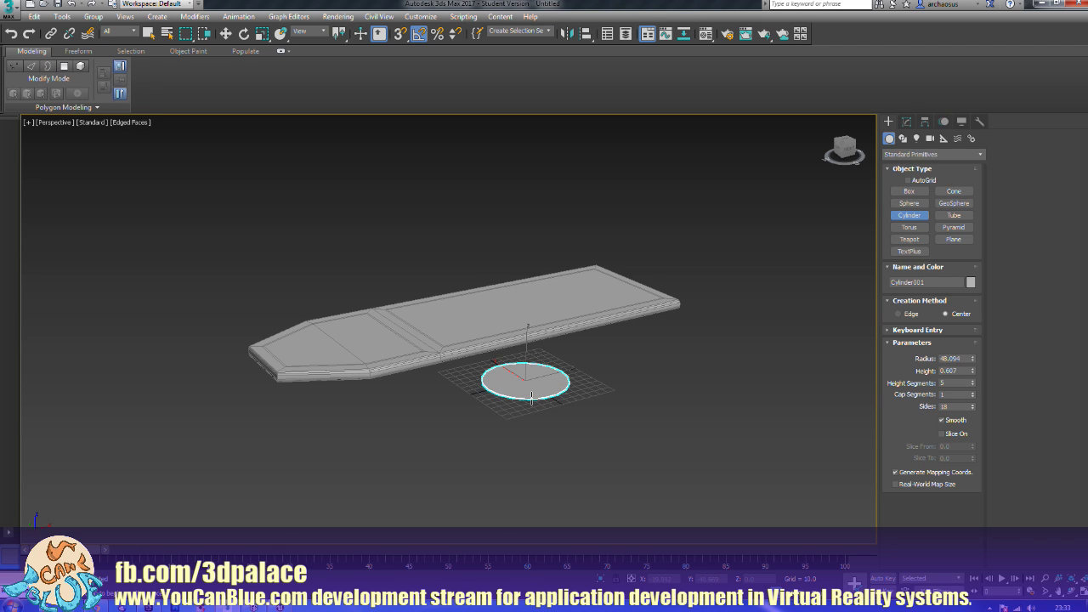
left_click(531, 397)
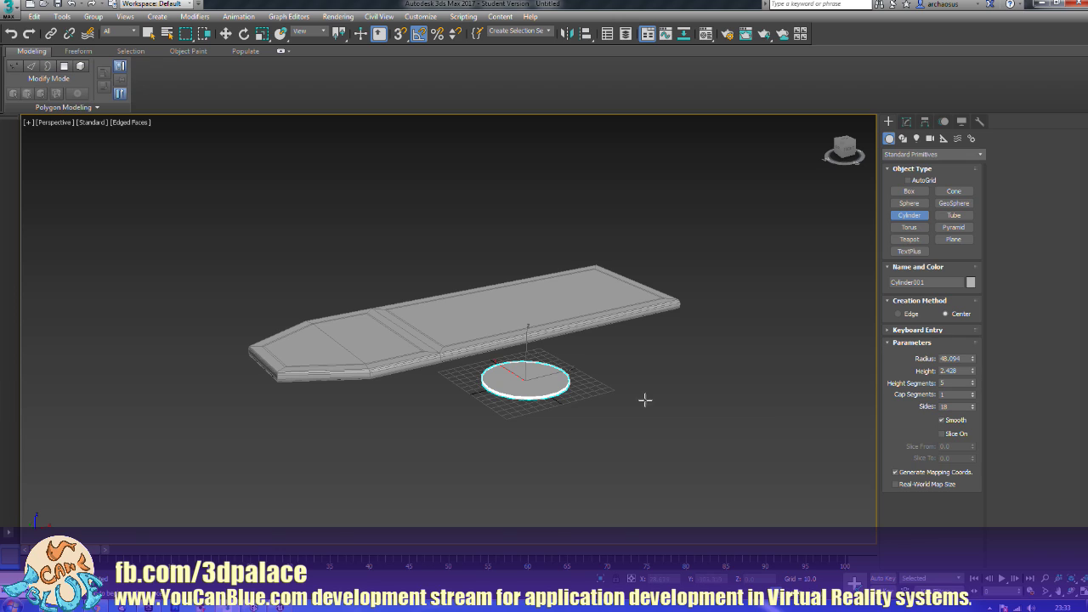
left_click_drag(973, 384, 975, 411)
Step: Centre the flat cylinder on the origin by setting its X and Y positions to 0
middle_click_drag(417, 428, 535, 417, "alt")
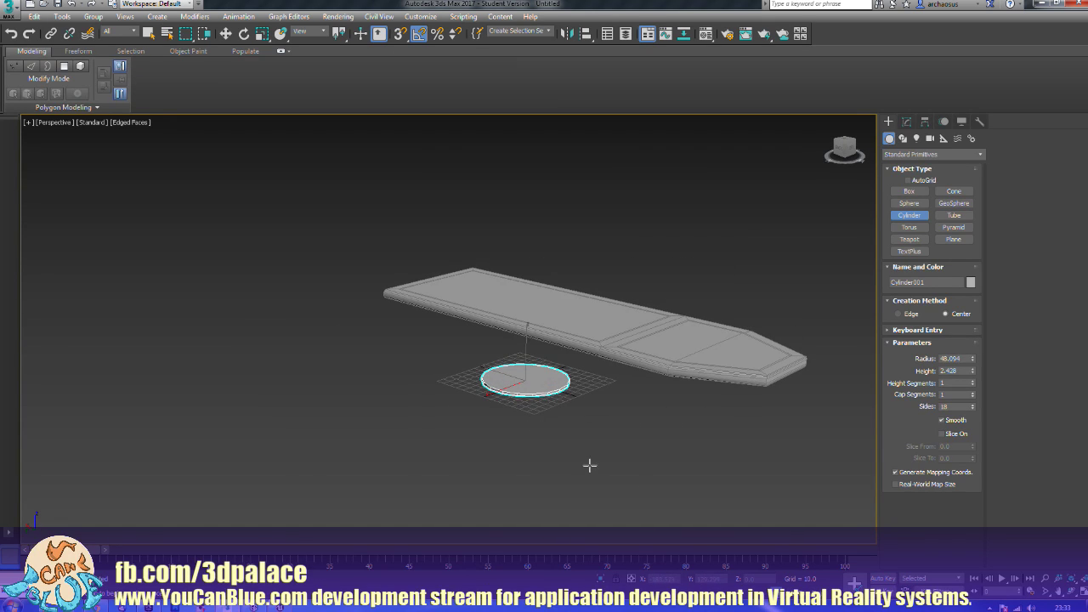
key("w")
left_click(671, 579)
type("0")
key("Tab")
type("0")
key("Tab")
Step: Convert the flat cylinder to an Editable Poly
middle_click_drag(591, 475, 548, 470, "alt")
scroll(553, 444, "up", 2)
scroll(592, 469, "up", 2)
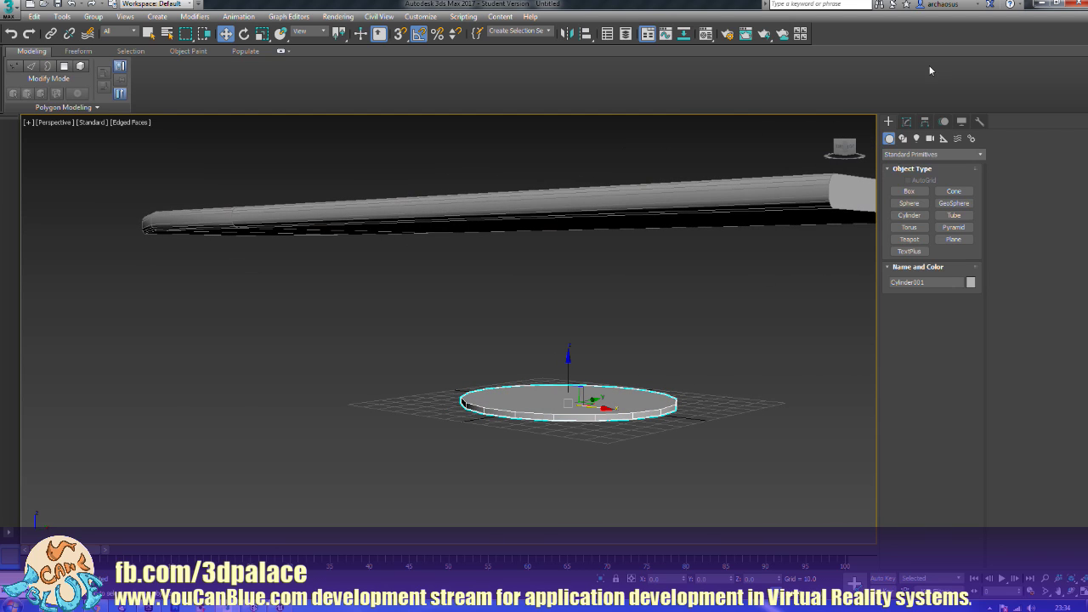
left_click(906, 121)
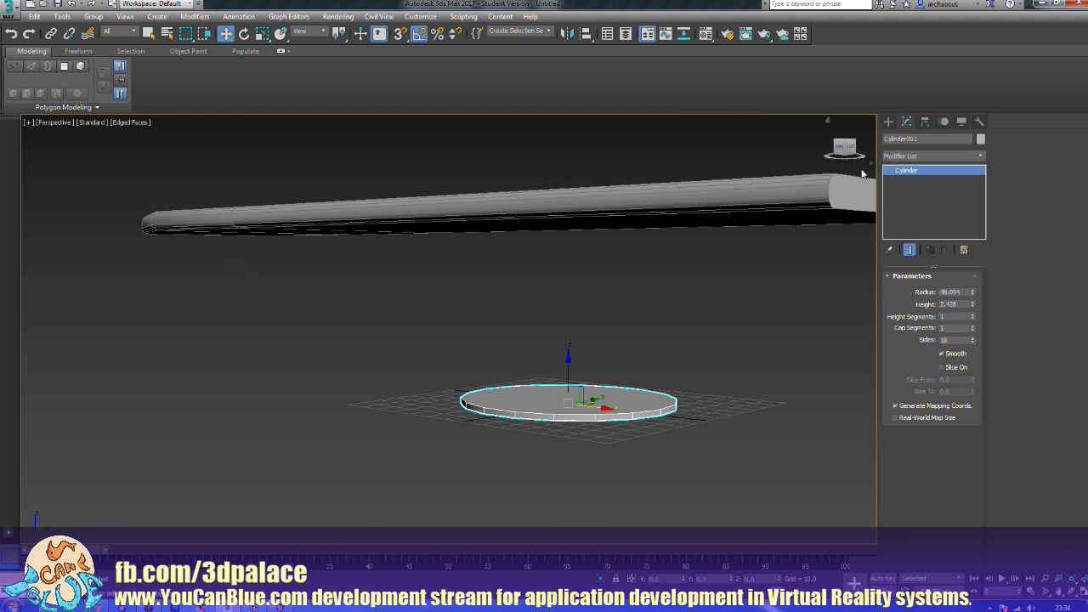
right_click(618, 405)
mouse_move(672, 520)
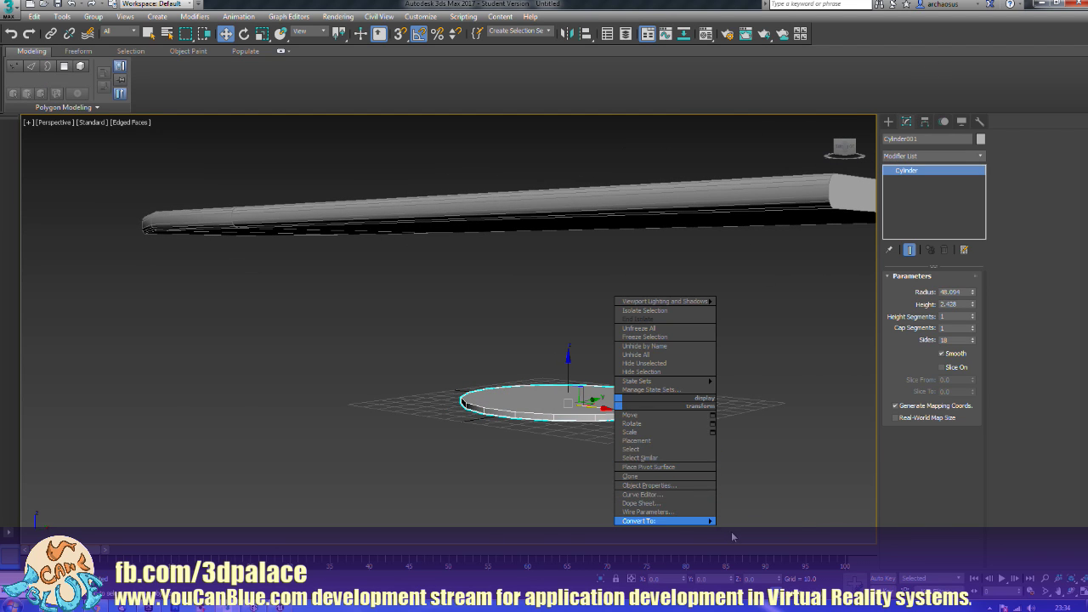
left_click(755, 530)
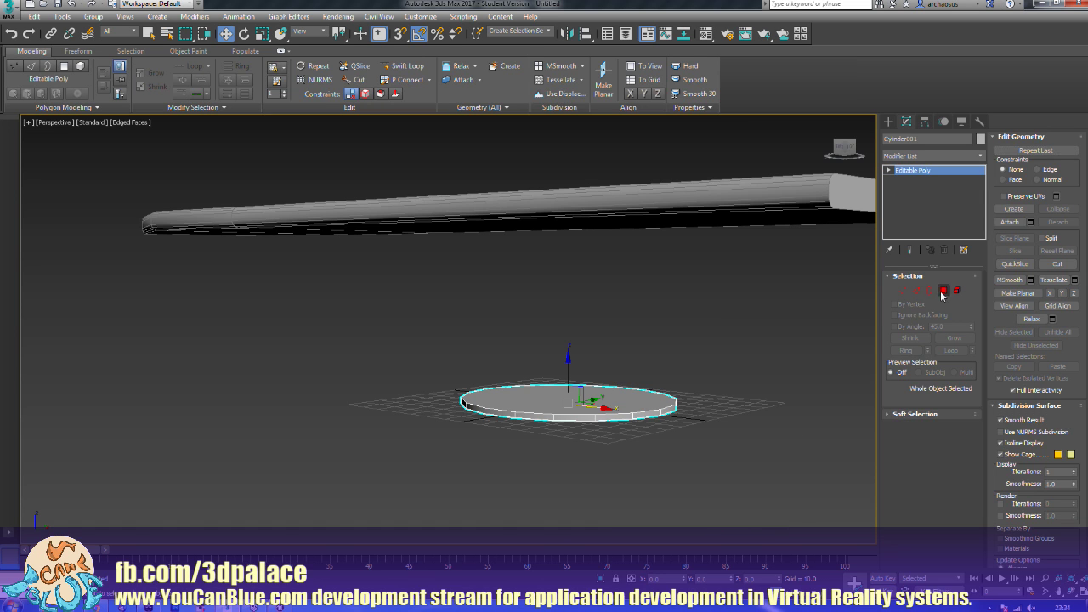
Step: Select only the top polygon of the flat cylinder in polygon mode
left_click(637, 399)
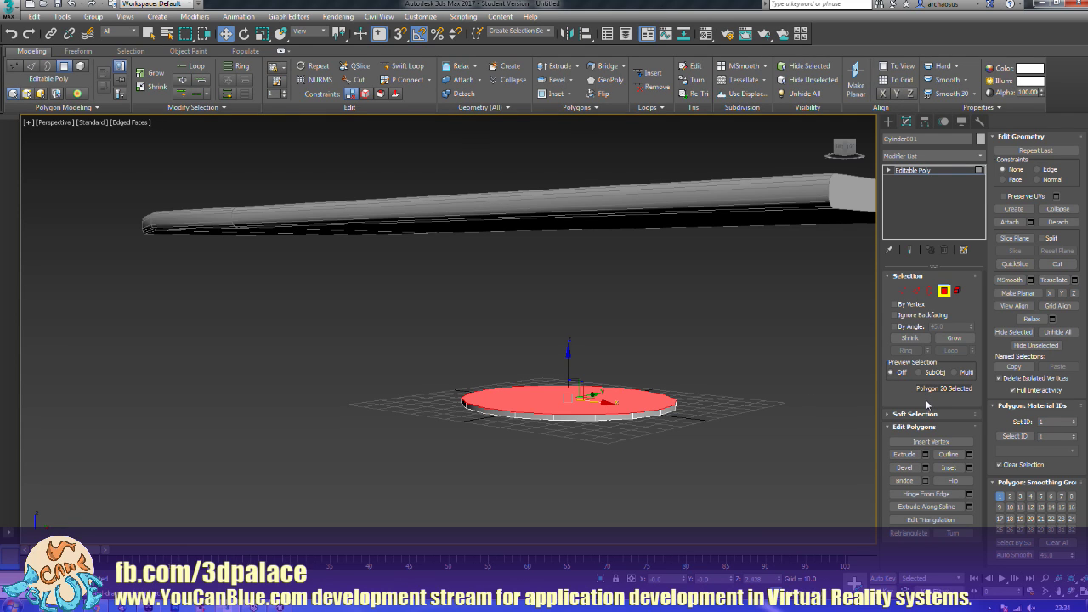
left_click(953, 339)
left_click(817, 386)
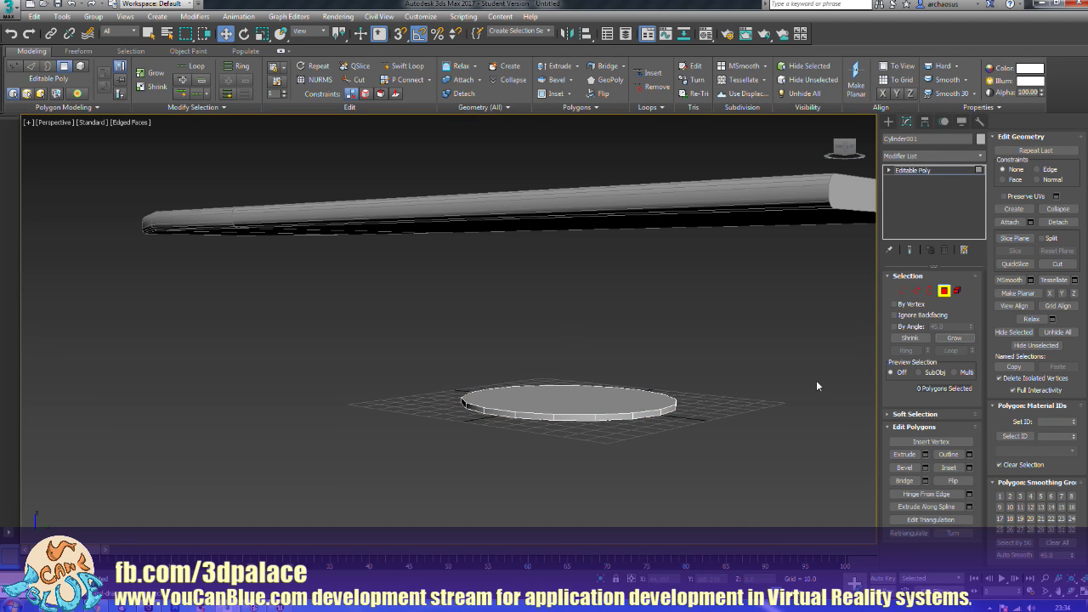
middle_click_drag(816, 380, 680, 394, "alt")
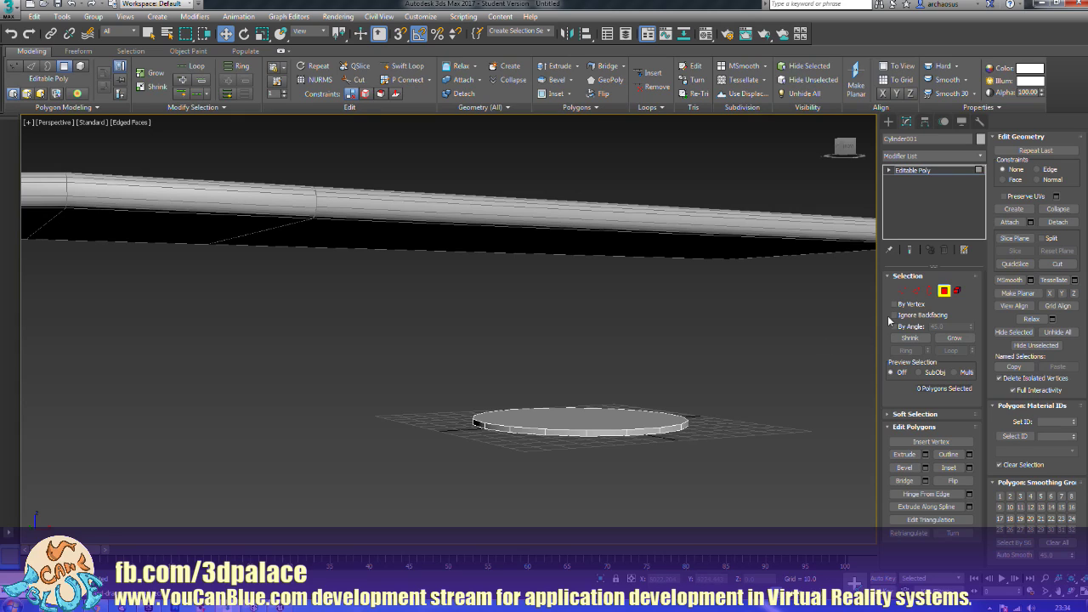
left_click(642, 420)
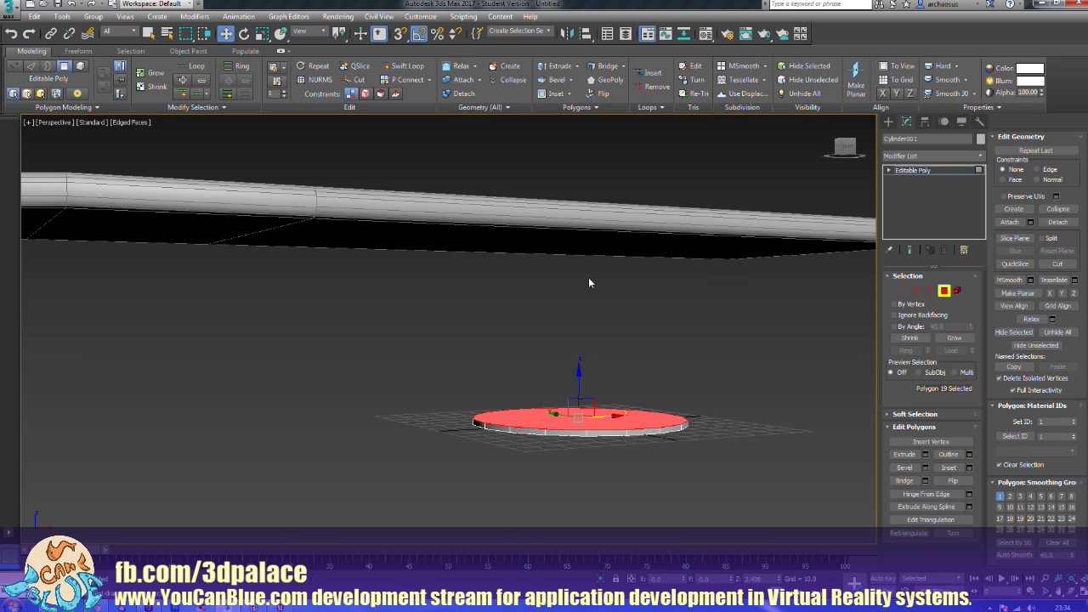
Step: Try beveling the disc's top polygon into a sloped cone with a straight column up to the desktop, and undo both bevels
left_click(905, 467)
left_click_drag(642, 423, 635, 377)
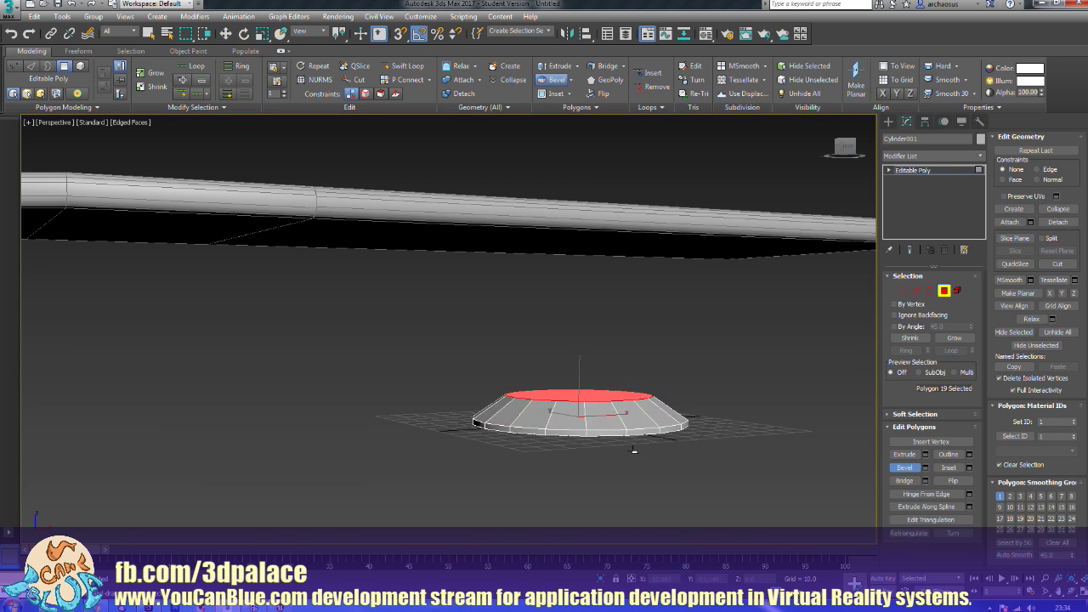
left_click(636, 510)
left_click_drag(580, 335, 594, 4)
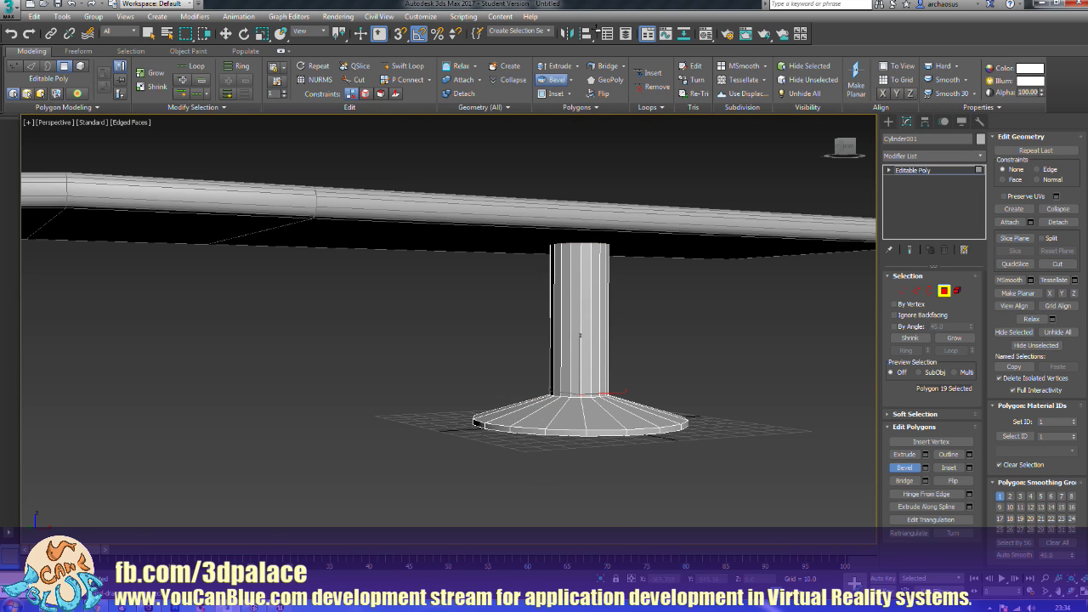
key("ctrl+z")
key("ctrl+z")
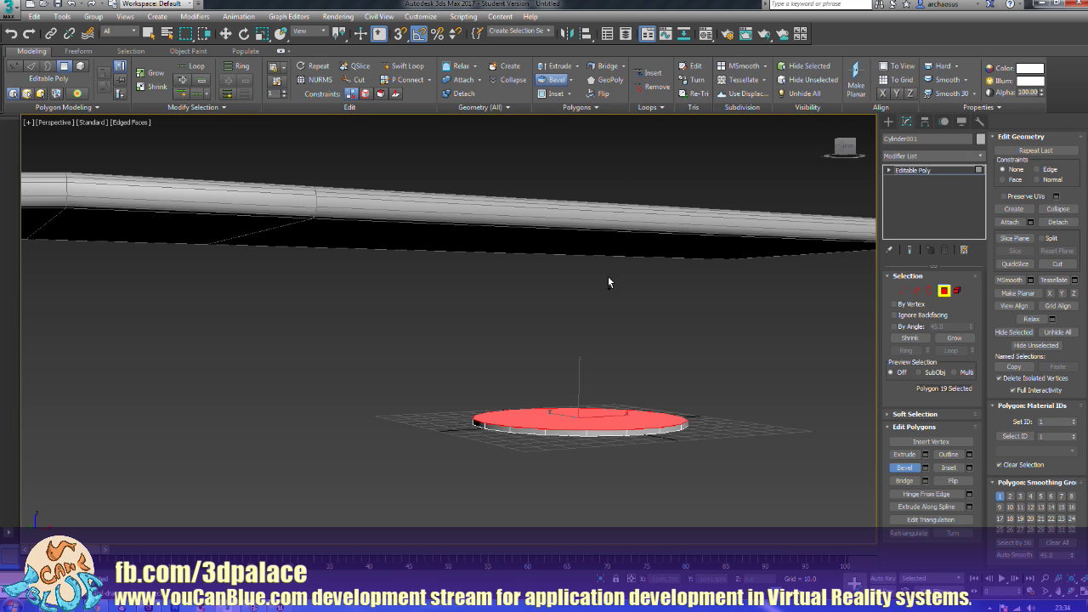
Step: Try beveling the disc's full top polygon upward in progressively narrower and steeper tiers to form a wide flared base
middle_click_drag(607, 320, 631, 395, "alt")
left_click_drag(636, 458, 639, 435)
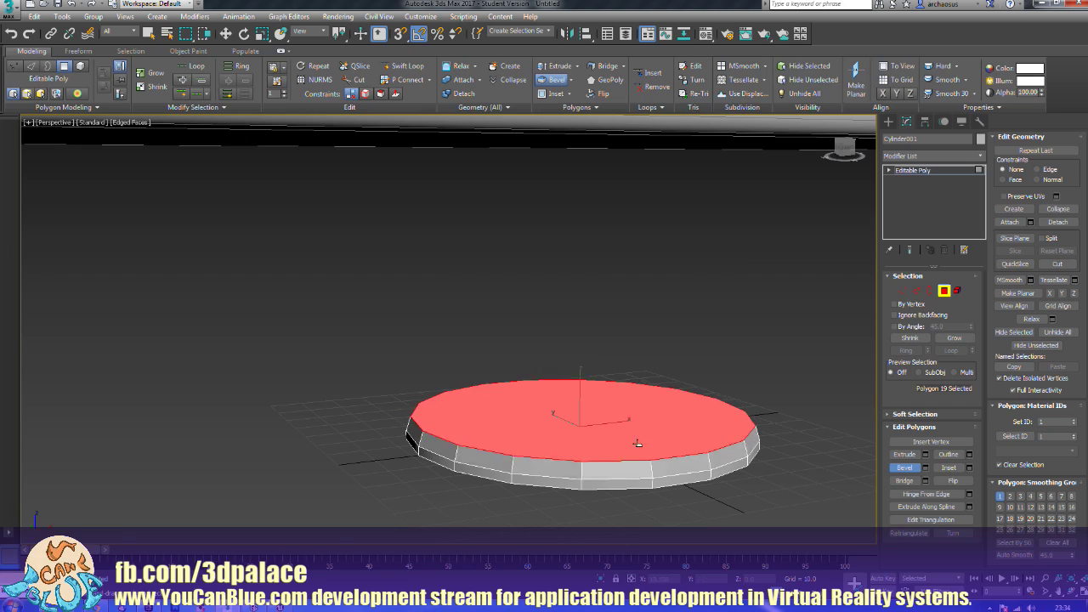
left_click(636, 507)
left_click_drag(620, 434, 621, 414)
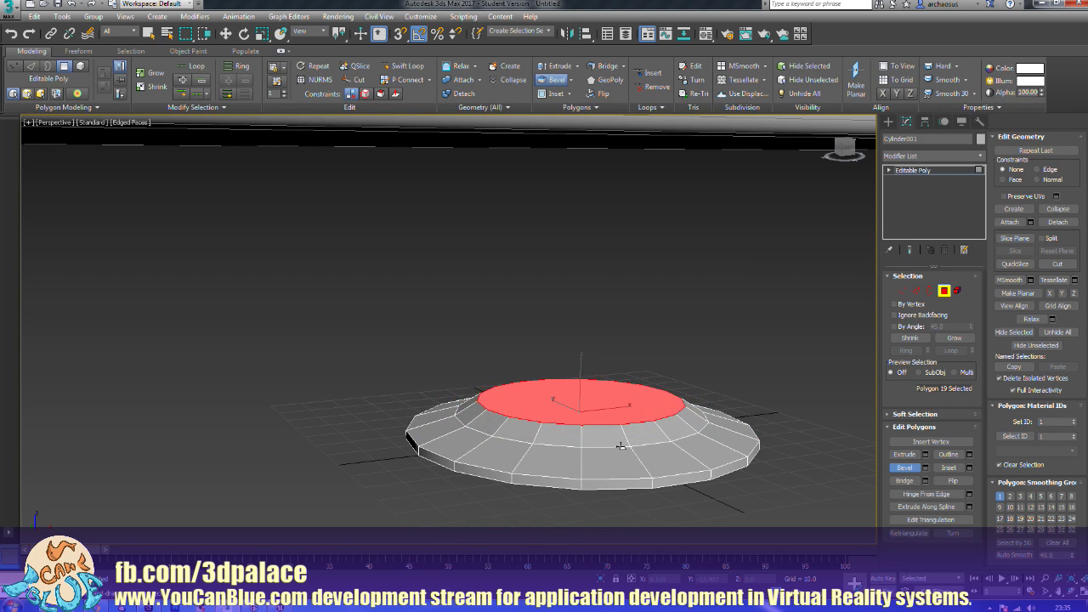
left_click(616, 424)
left_click_drag(614, 420, 615, 361)
left_click(615, 410)
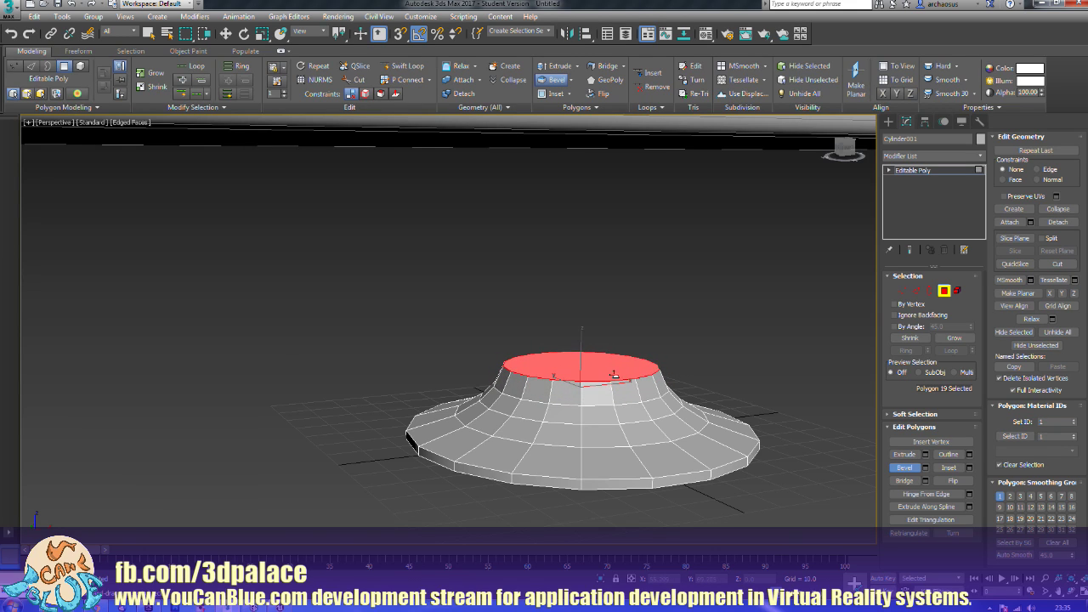
left_click_drag(613, 376, 627, 303)
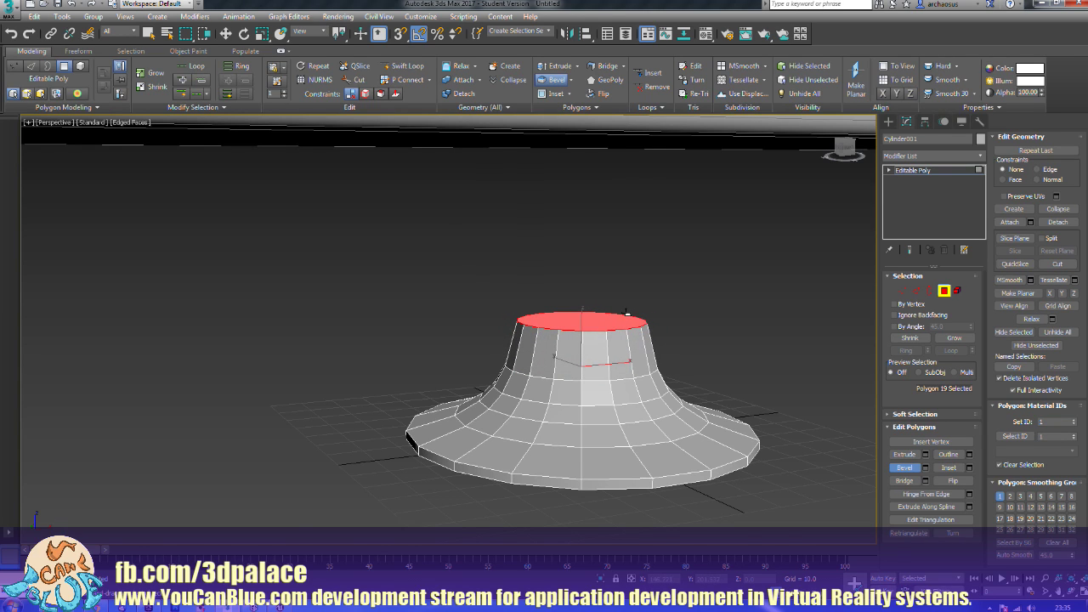
left_click(627, 316)
mouse_move(584, 369)
middle_mouse_down("alt")
mouse_move(634, 349)
mouse_move(574, 360)
middle_mouse_up("alt")
scroll(574, 360, "down", 3)
middle_click_drag(649, 380, 722, 384, "alt")
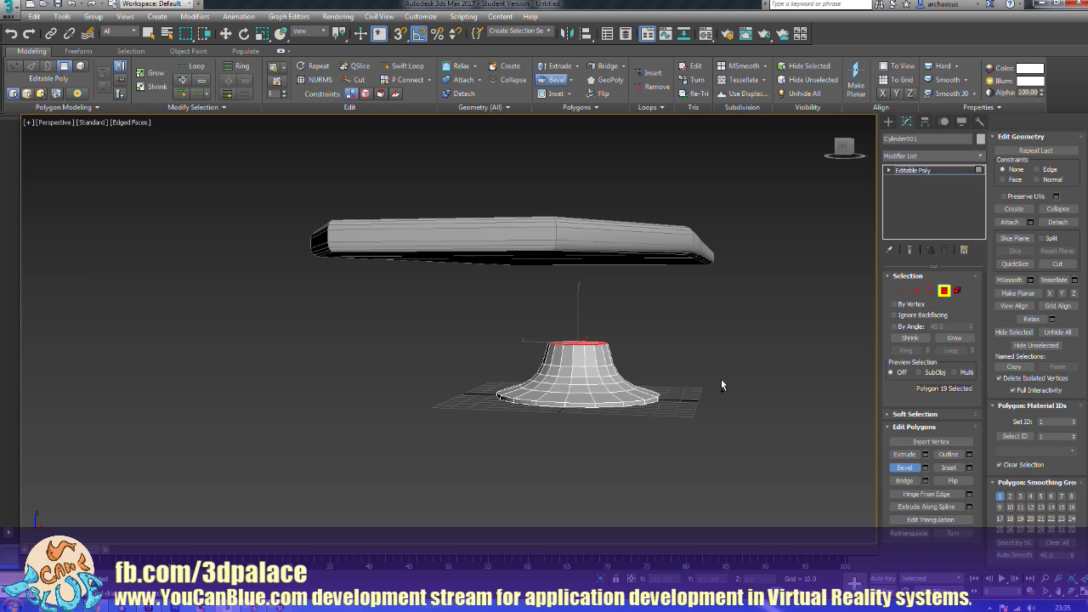
Step: Undo all the flared-base bevels back to the flat disc
key("ctrl+z")
key("ctrl+z")
key("ctrl+z")
key("ctrl+z")
key("ctrl+z")
key("ctrl+z")
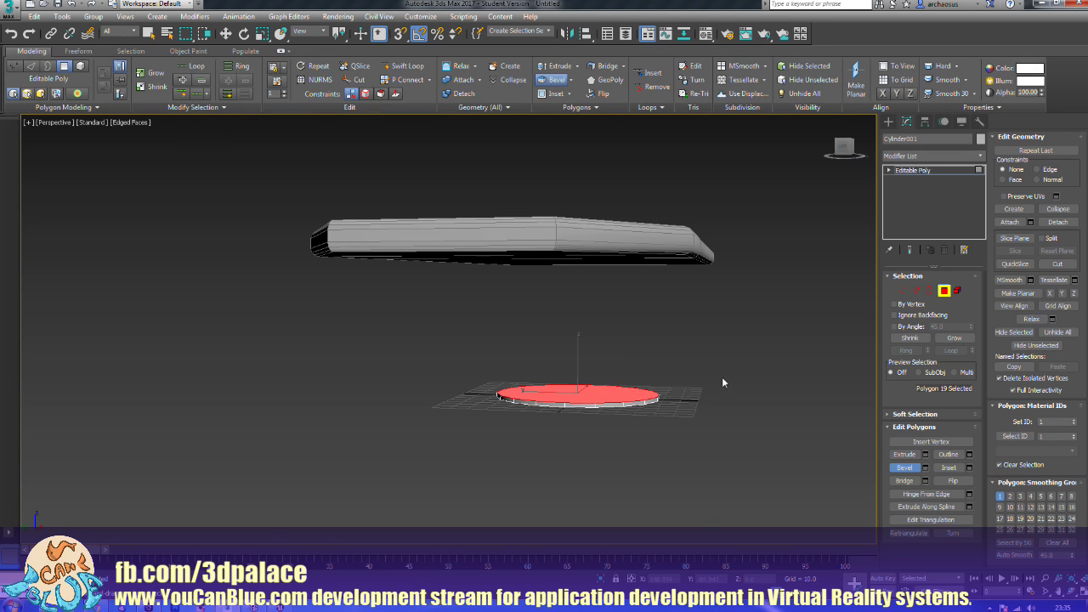
Step: Inset the disc's top polygon to a little over half its diameter, leaving a wide flat rim
middle_click_drag(731, 373, 663, 386, "alt")
left_click_drag(597, 416, 601, 412)
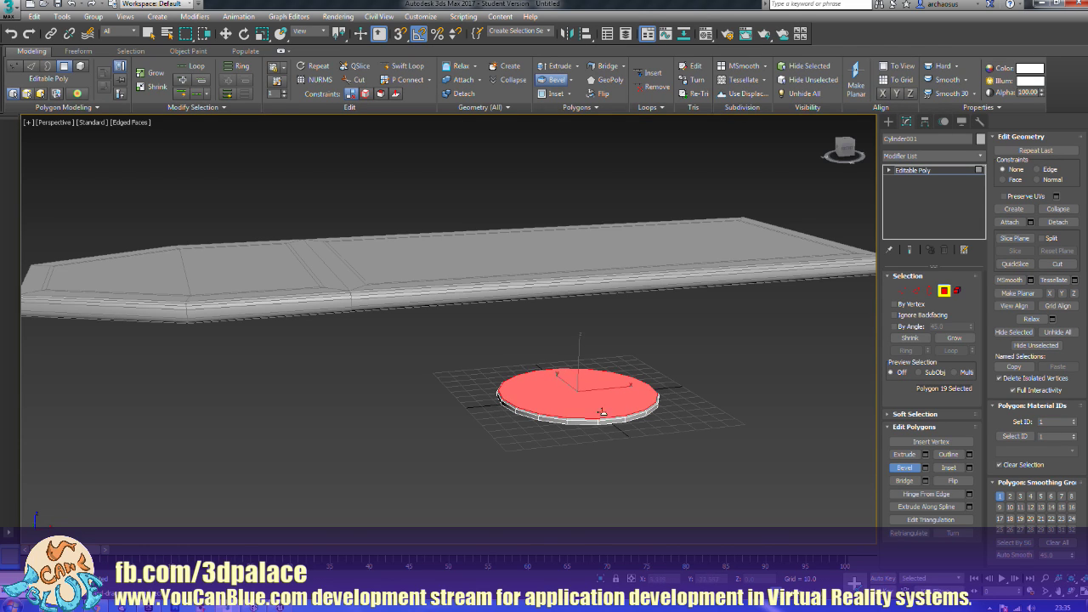
left_click(964, 467)
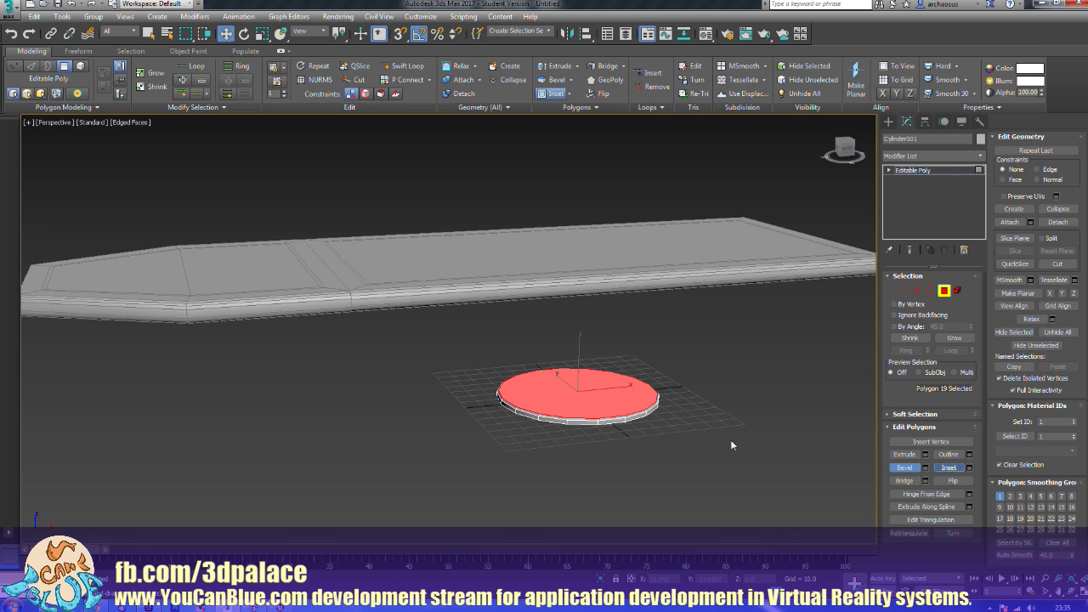
left_click_drag(600, 399, 611, 302)
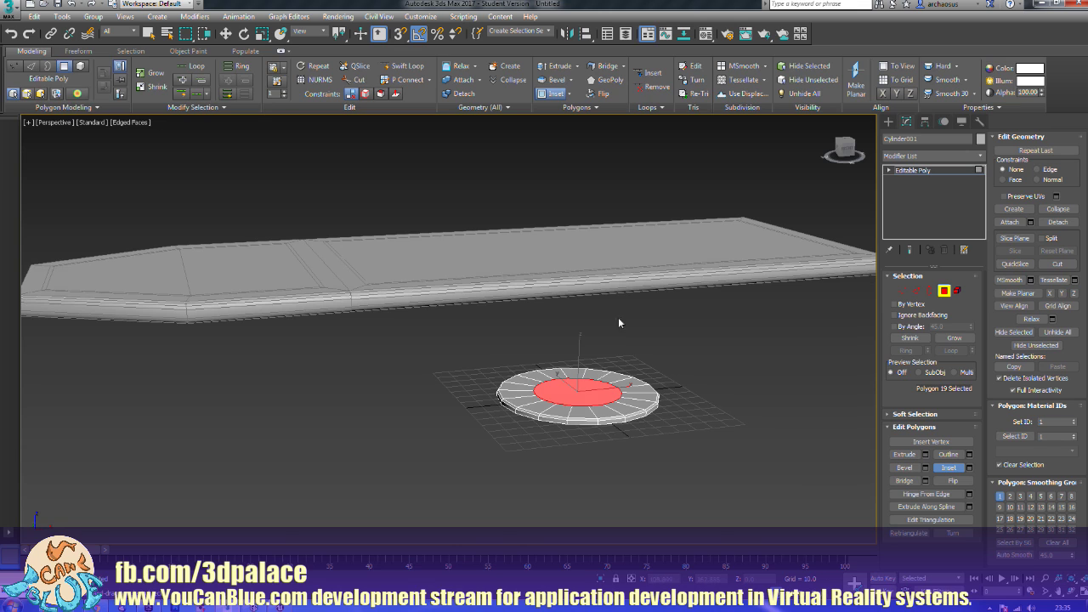
Step: Bevel the inset polygon slightly upward from the rim and narrow it to begin a flared neck
middle_click_drag(590, 419, 627, 426, "alt")
scroll(616, 408, "up", 4)
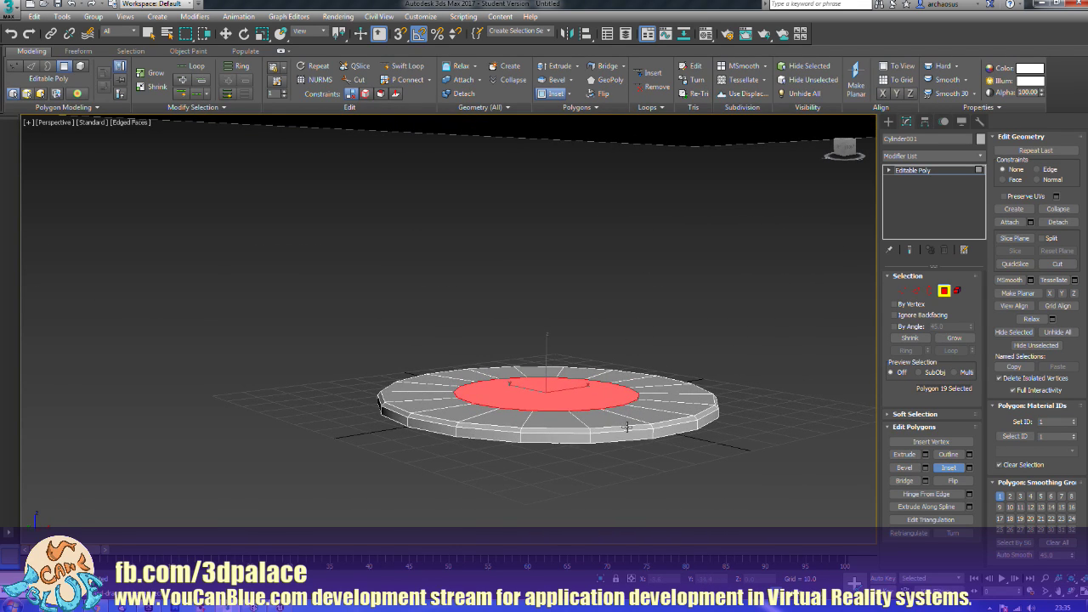
scroll(627, 427, "down", 3)
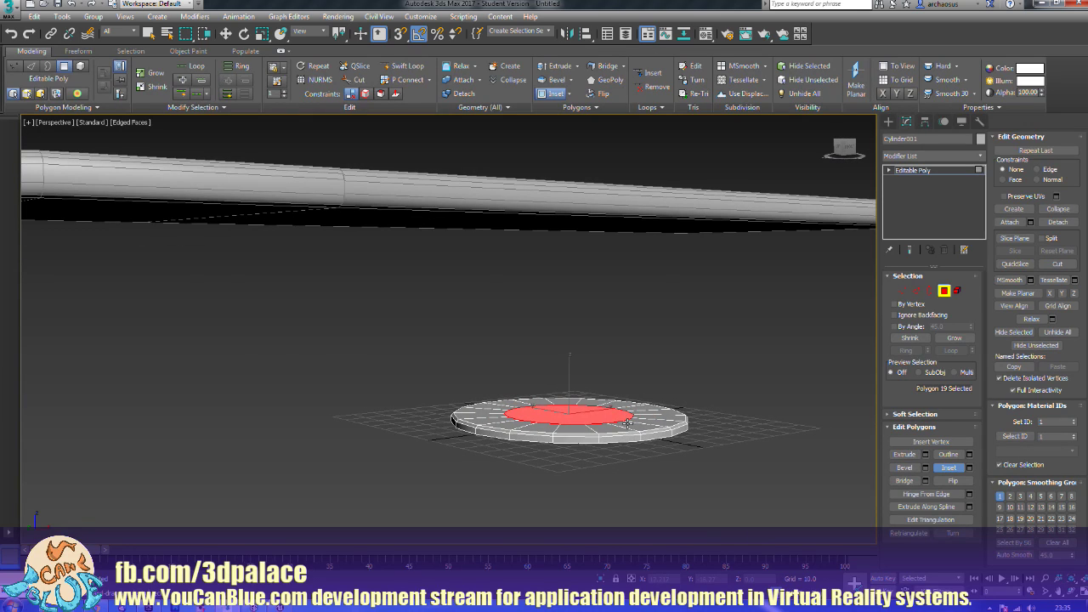
left_click(907, 469)
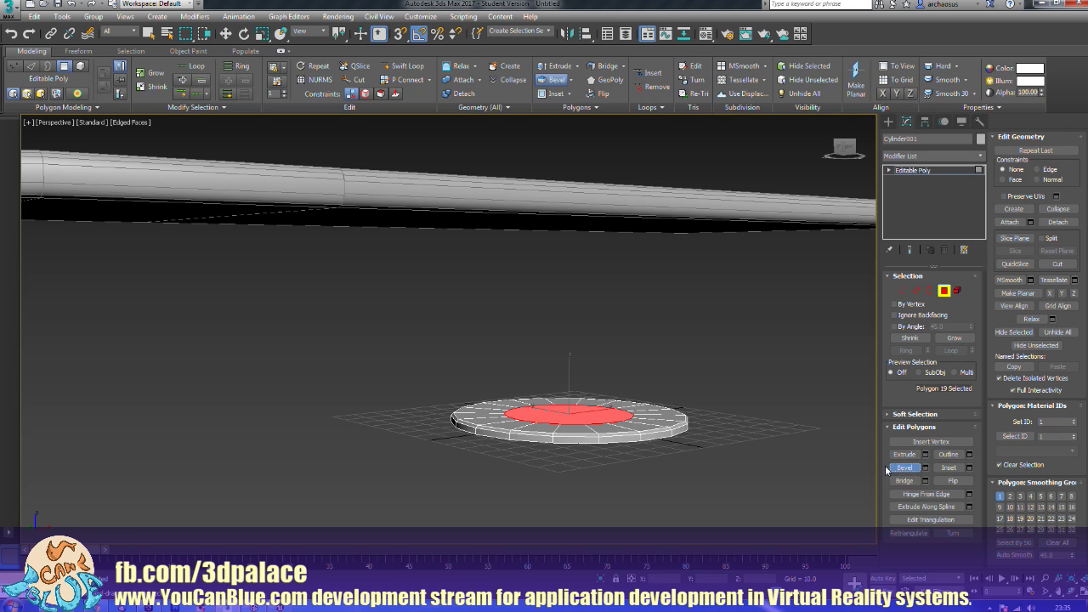
left_click_drag(600, 417, 601, 396)
left_click(604, 439)
right_click(612, 451)
left_click_drag(597, 421, 599, 412)
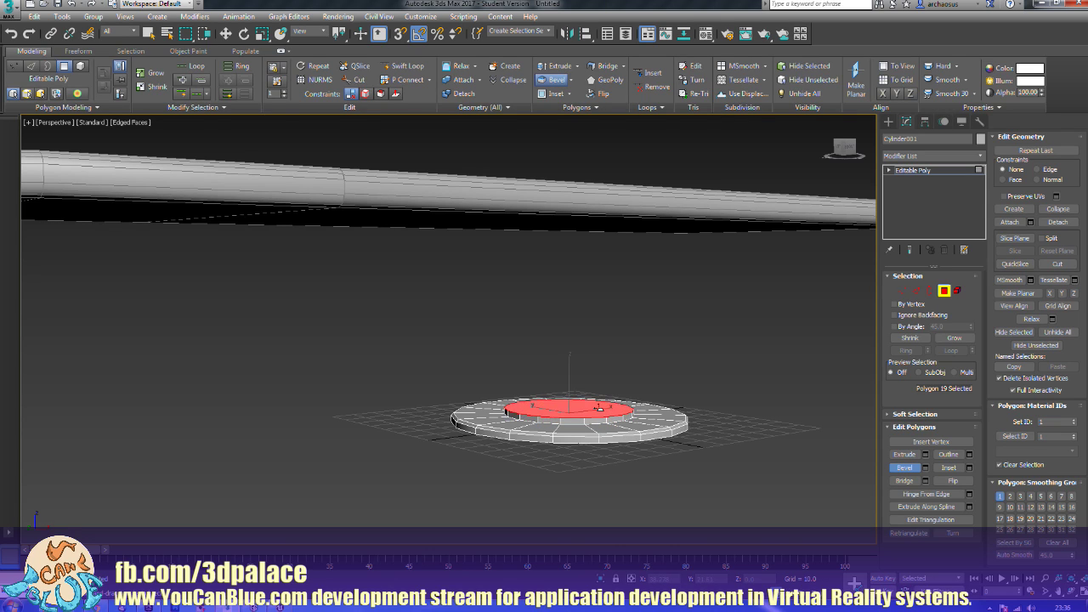
left_click(604, 447)
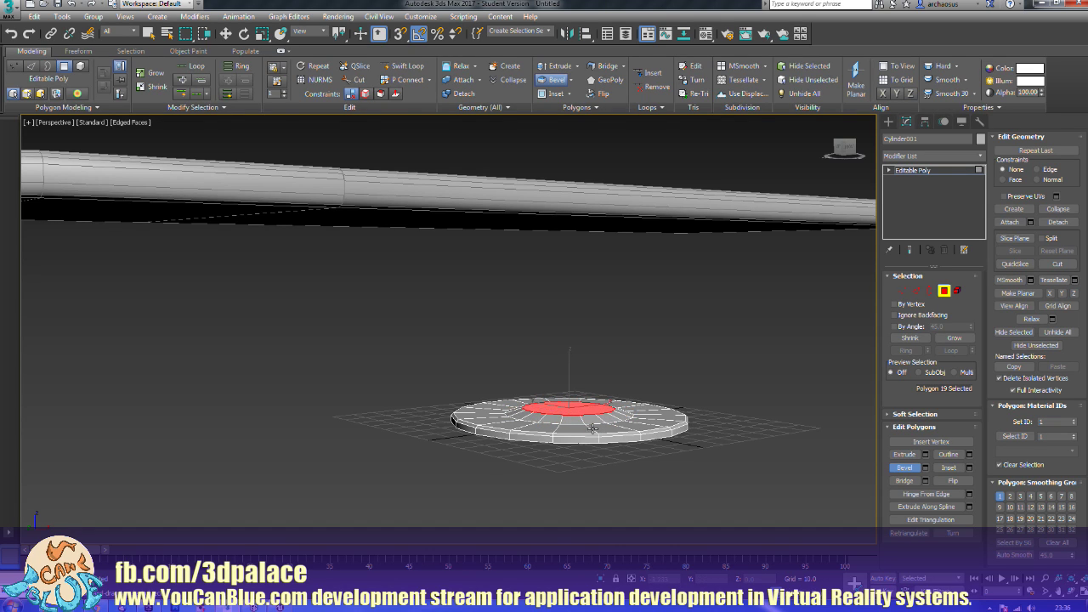
Step: Bevel the top polygon upward in three more, increasingly tall and narrow tiers to shape a concave flared neck
left_click_drag(588, 411, 590, 390)
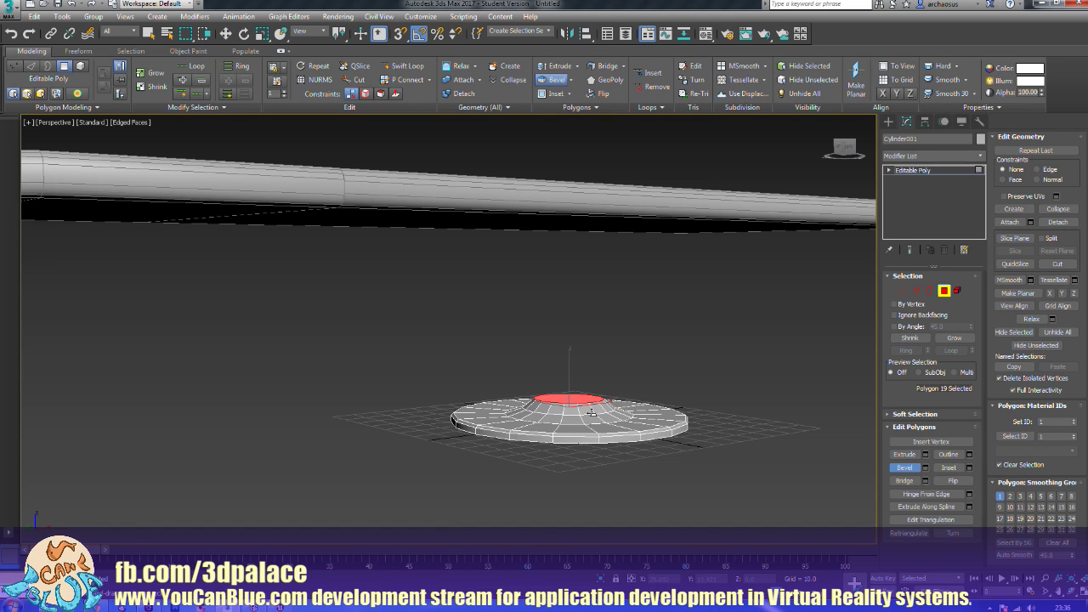
left_click(592, 413)
left_click_drag(581, 394, 578, 358)
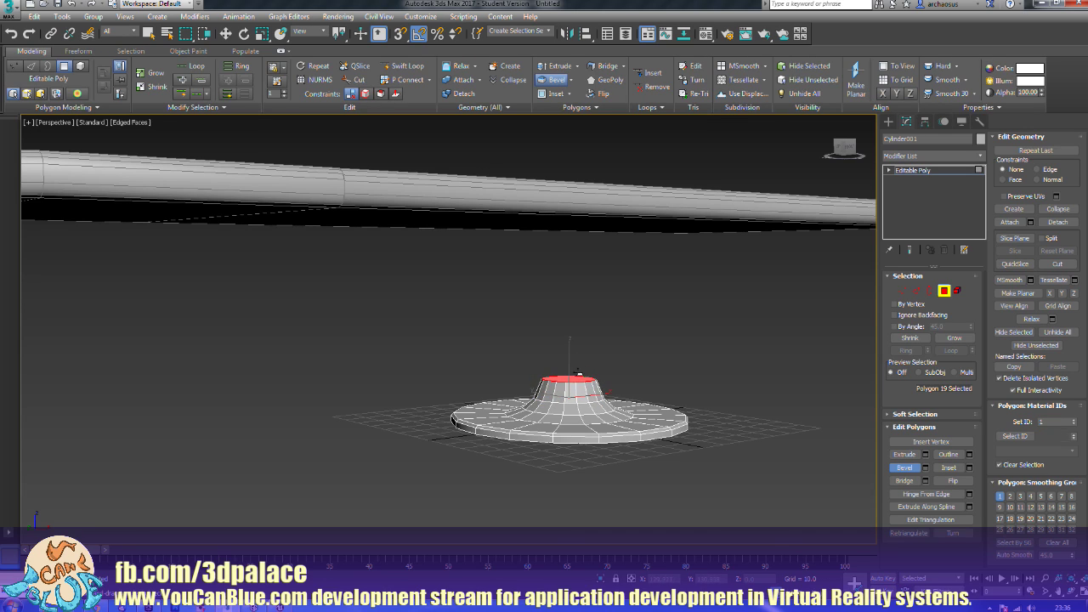
left_click(578, 376)
left_click_drag(578, 376, 573, 331)
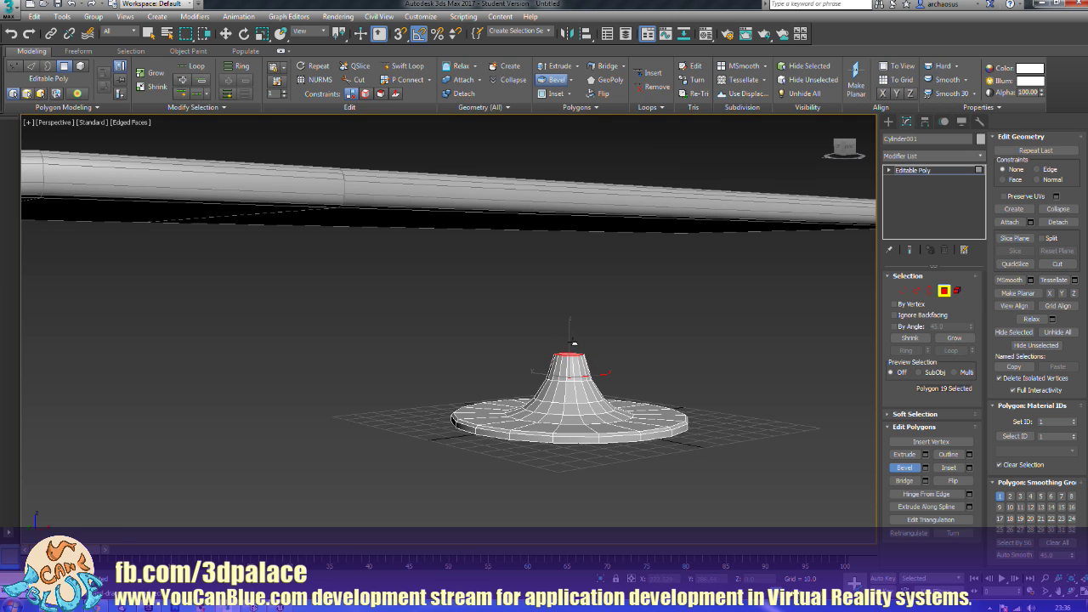
left_click(574, 344)
Step: Bevel the neck's top polygon straight up into a slim column reaching the underside of the desktop
middle_click_drag(519, 399, 627, 414, "alt")
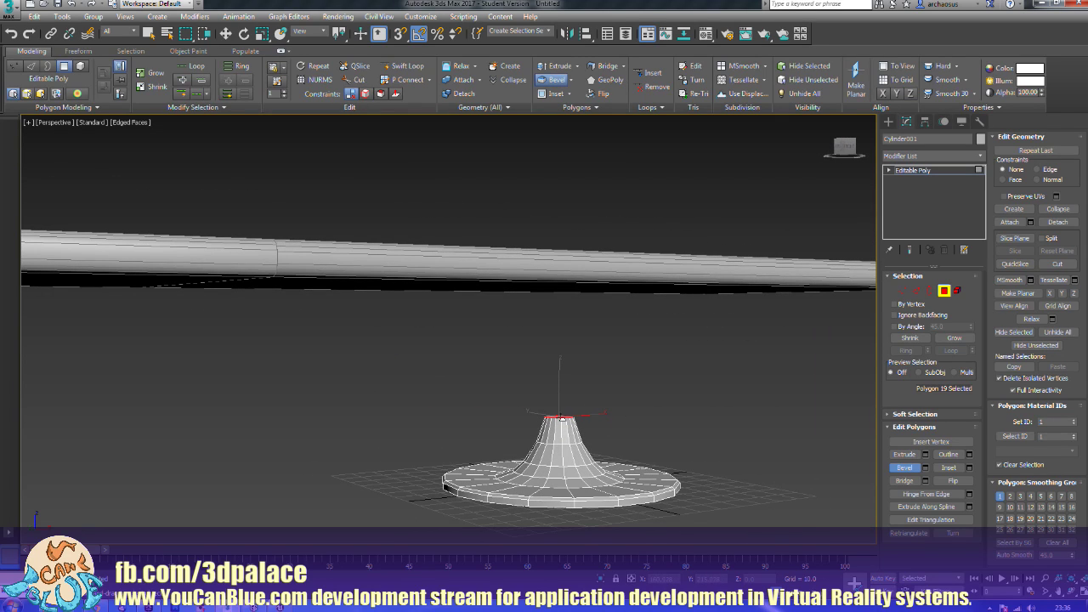
left_click_drag(561, 417, 586, 160)
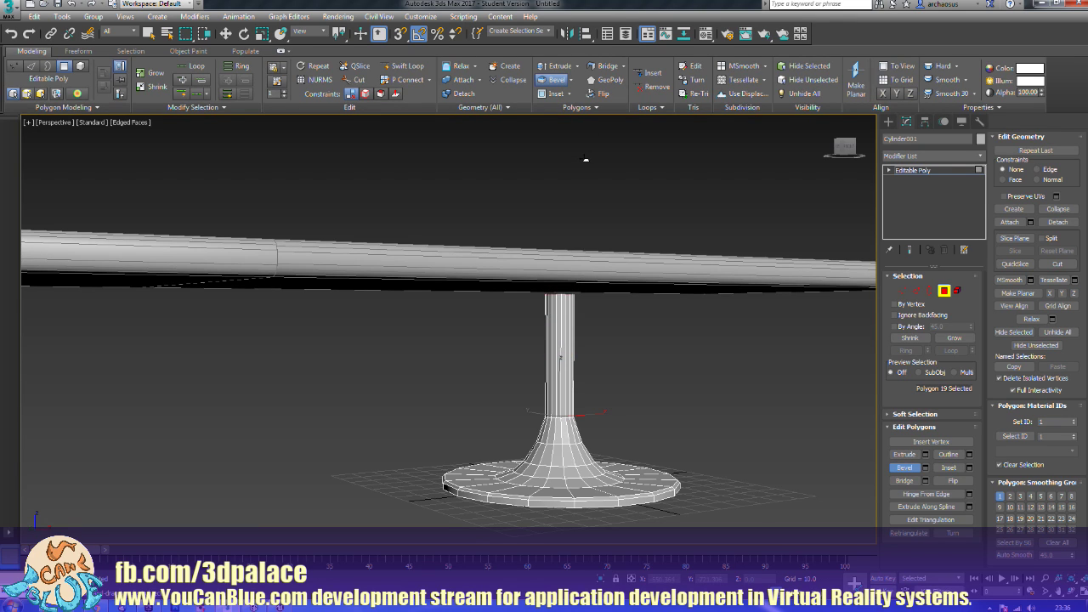
left_click(585, 159)
mouse_move(656, 452)
middle_mouse_down("alt")
mouse_move(669, 463)
mouse_move(653, 473)
middle_mouse_up("alt")
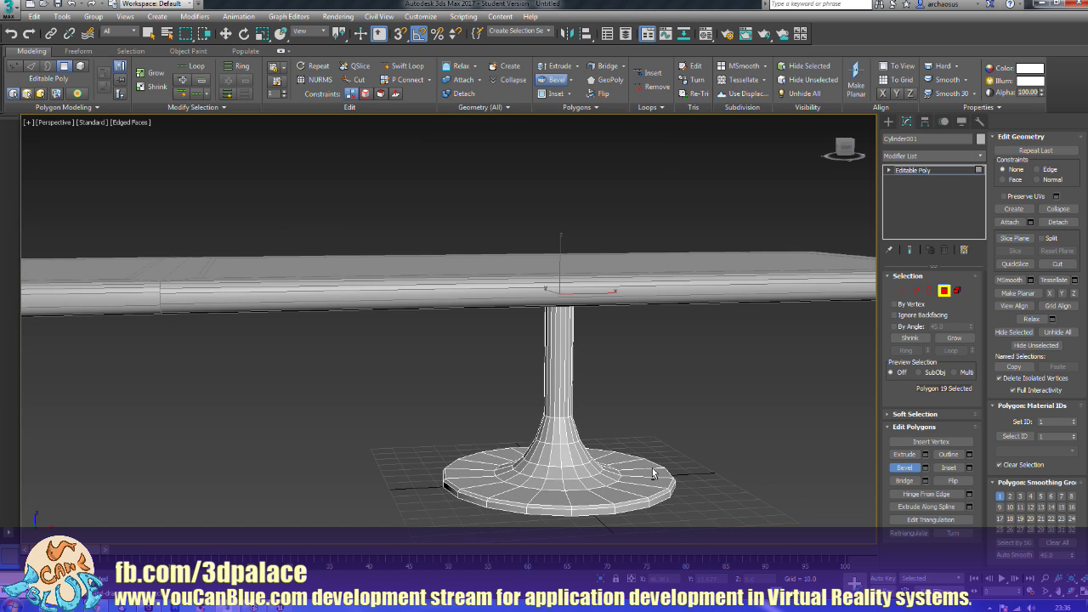
Step: In wireframe display, bevel a short extra segment onto the column's top and delete its top polygon
key("F3")
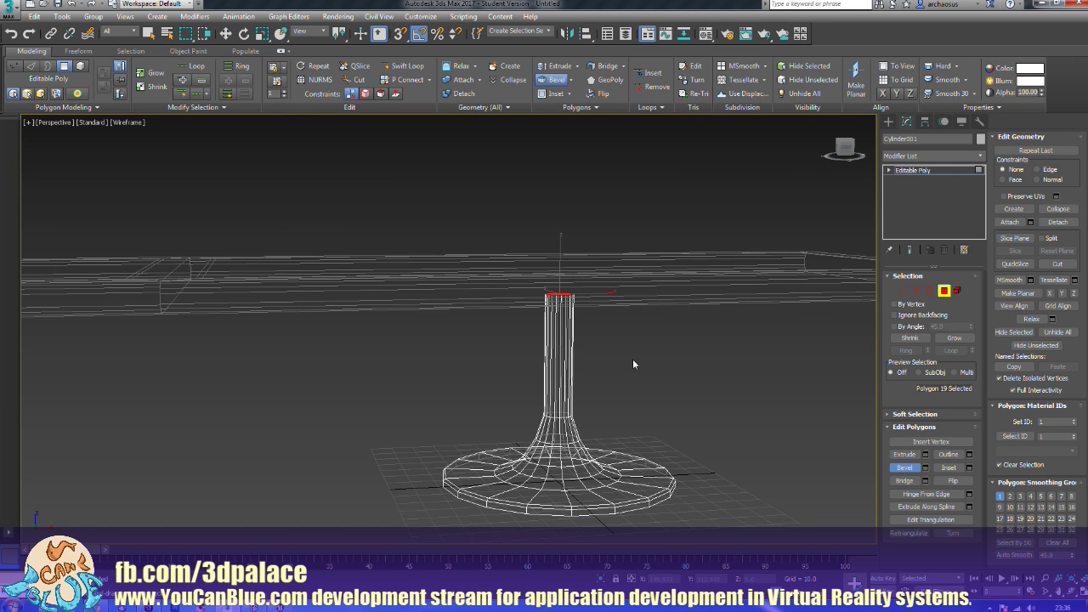
scroll(633, 364, "up", 8)
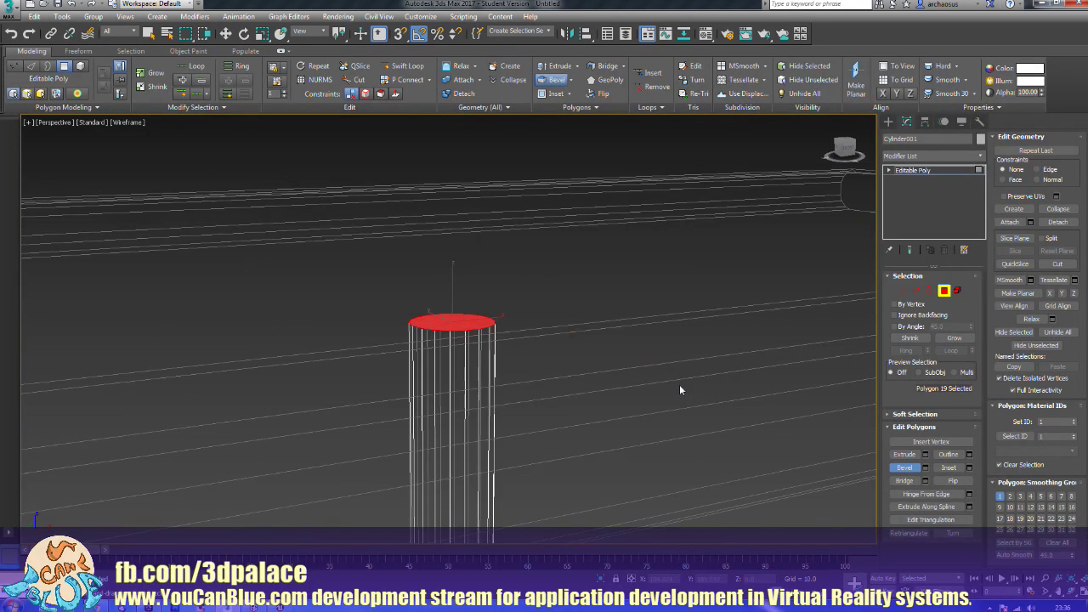
left_click_drag(452, 325, 461, 307)
right_click(465, 312)
key("Delete")
Step: In the front view, select the column's top two vertex rings and lower them slightly to align the top edge with the desktop's underside
middle_click_drag(517, 345, 636, 426)
scroll(520, 332, "down", 5)
key("f")
scroll(527, 362, "up", 5)
scroll(638, 339, "up", 6)
middle_click_drag(602, 322, 666, 355)
left_click(903, 291)
left_click_drag(448, 258, 678, 353)
left_click_drag(558, 258, 559, 263)
middle_click_drag(746, 393, 701, 374)
scroll(701, 374, "down", 2)
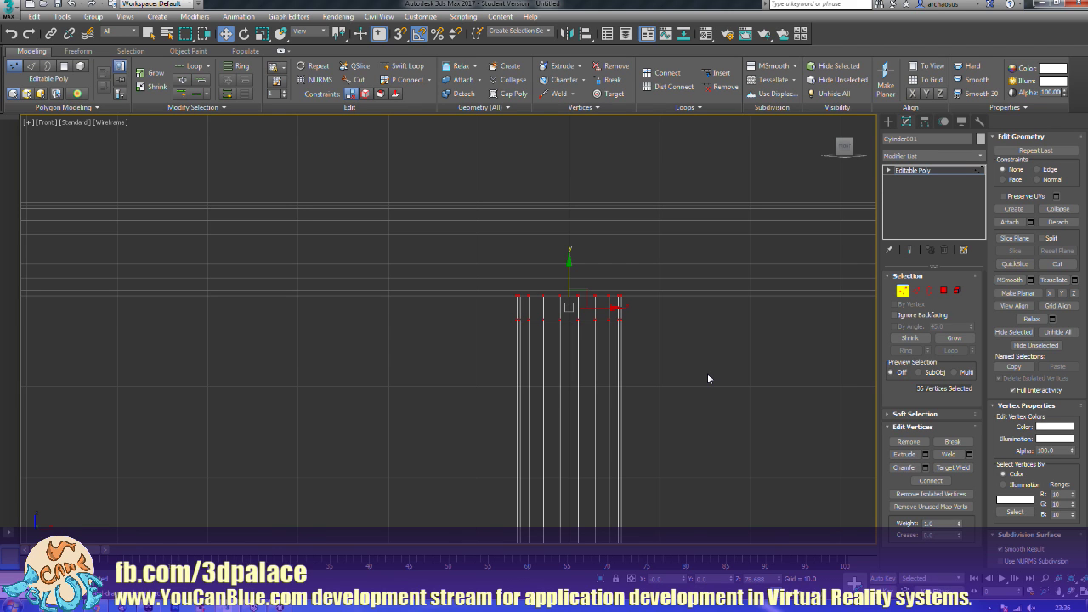
scroll(702, 376, "down", 5)
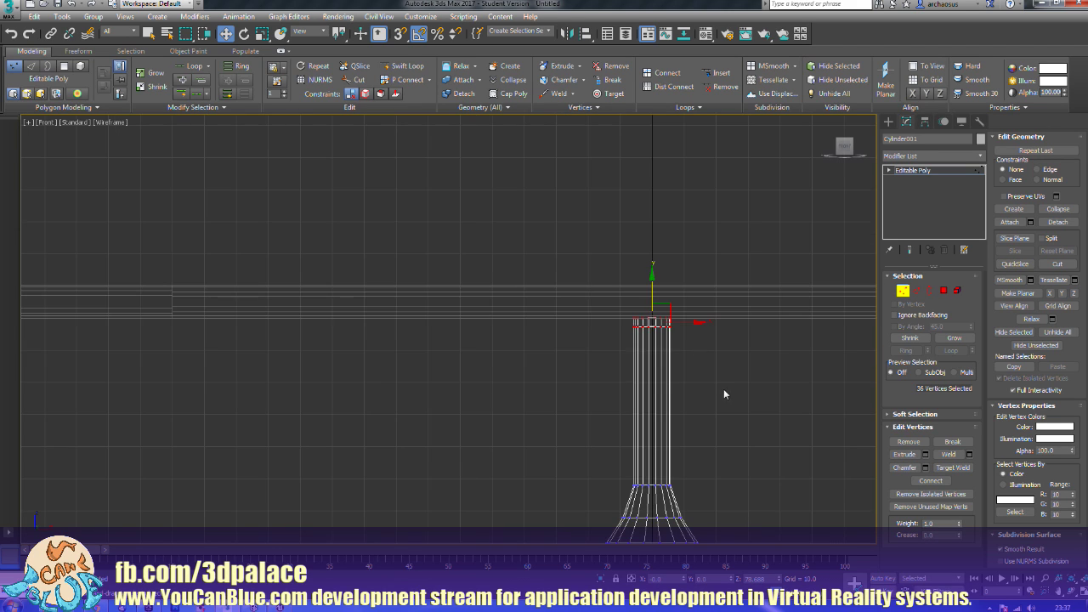
Step: Select the ring of polygons around the column's top and extrude it outward by 20 as a continuous flat mounting disc
left_click(902, 292)
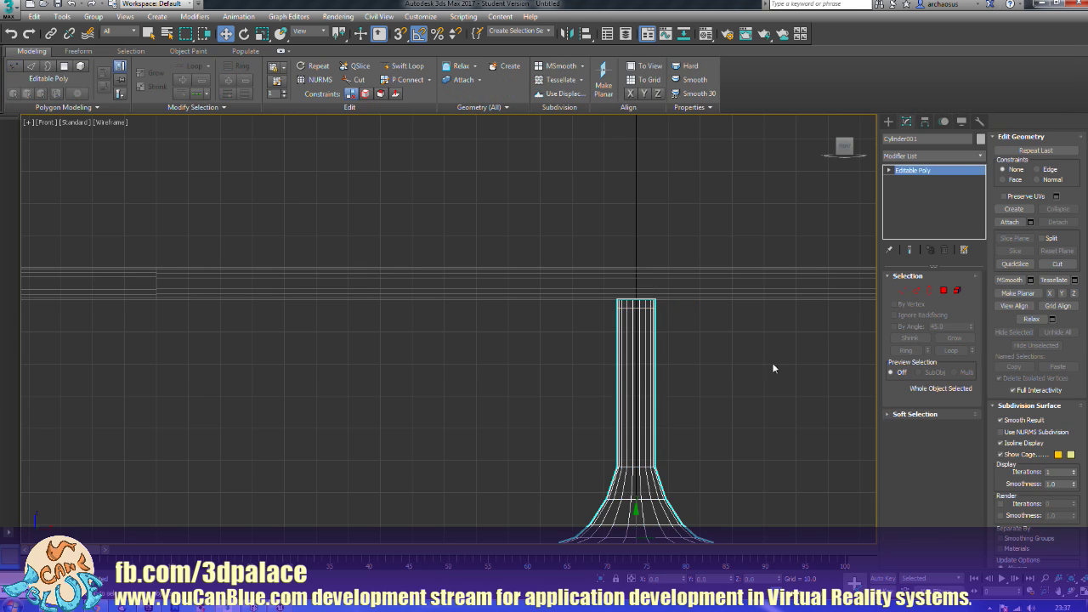
left_click(943, 292)
left_click_drag(685, 308, 687, 303)
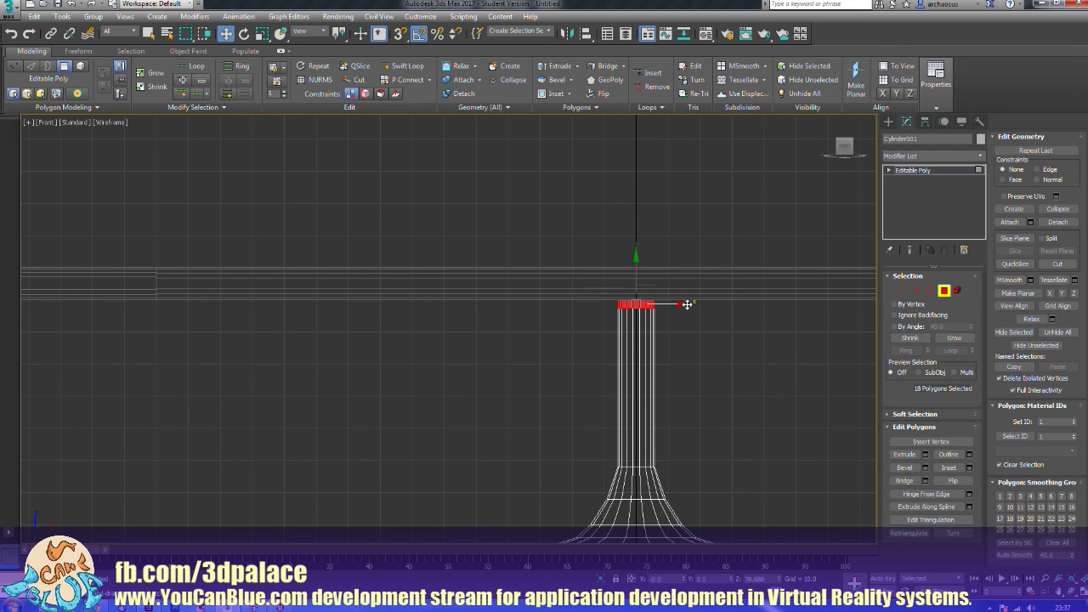
key("p")
key("z")
middle_click_drag(687, 385, 612, 384, "alt")
scroll(677, 359, "down", 5)
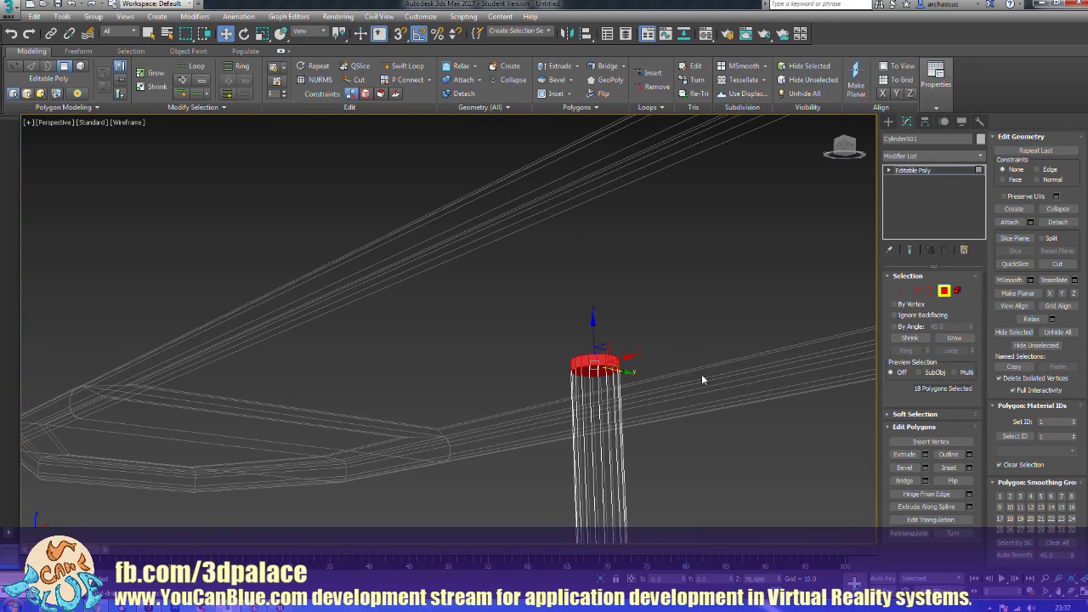
left_click(926, 454)
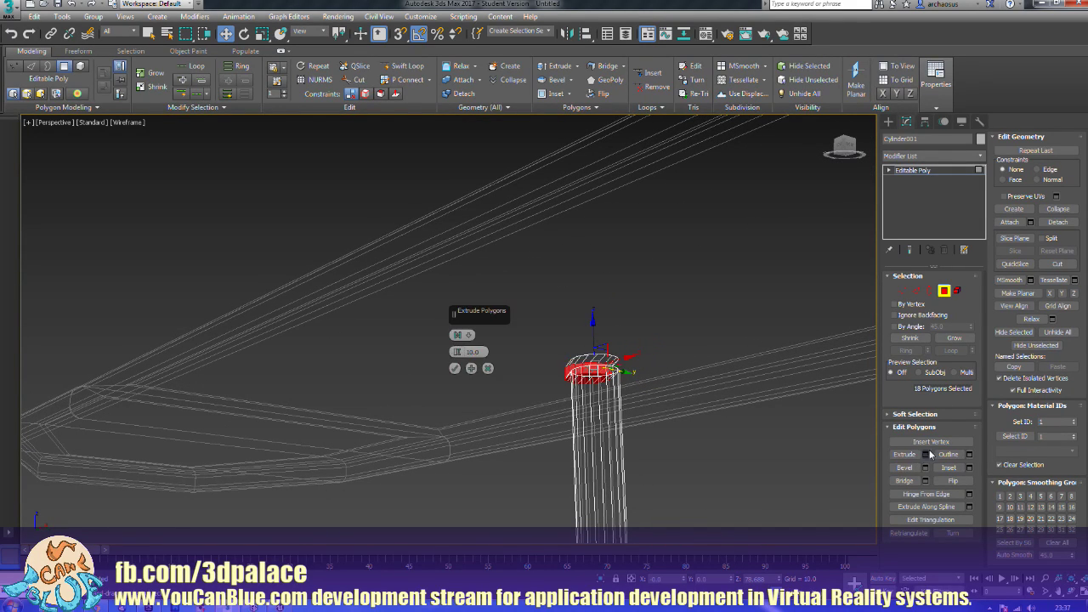
left_click(468, 336)
left_click(486, 355)
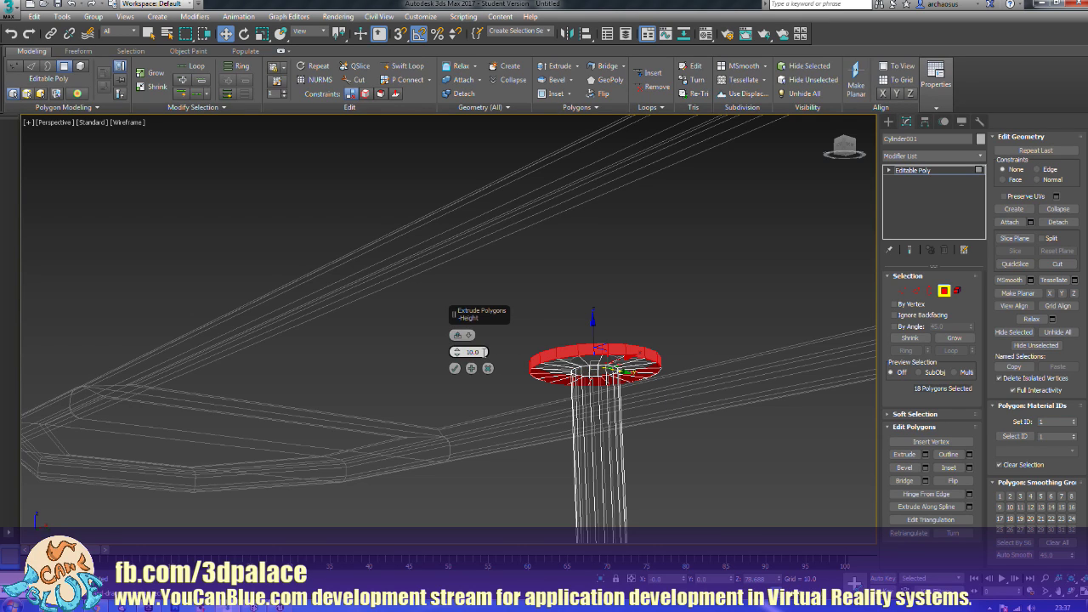
left_click_drag(457, 351, 471, 296)
double_click(481, 351)
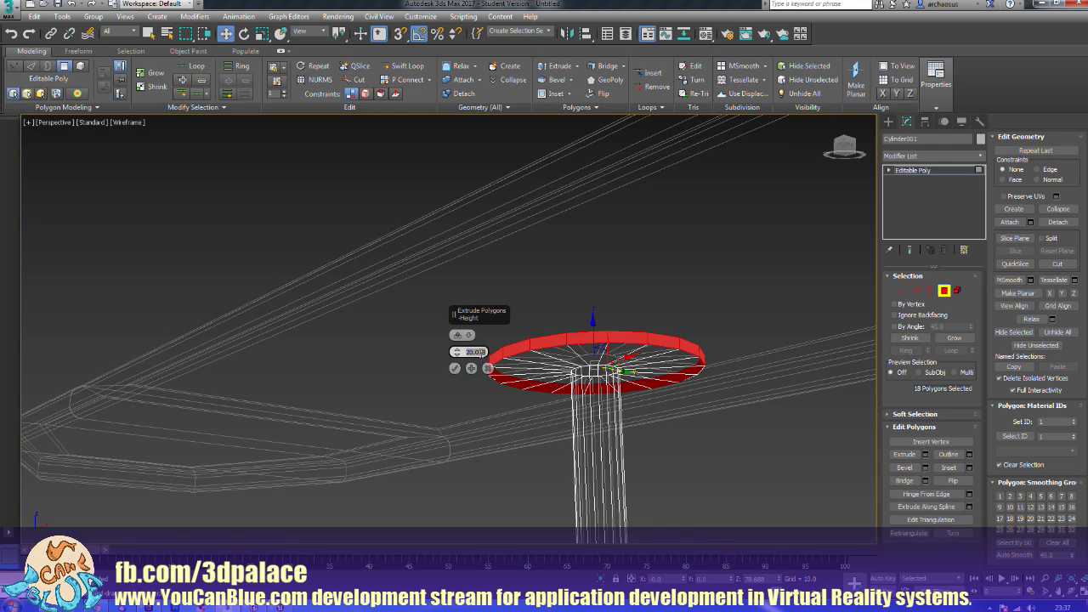
type("20")
left_click(455, 369)
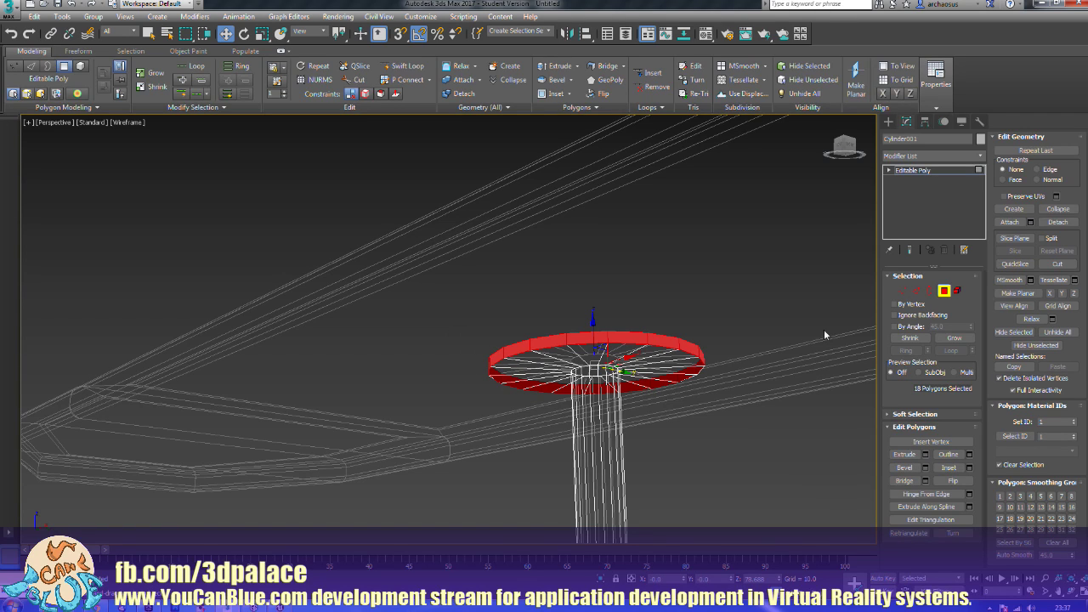
Step: Chamfer the mounting disc's lower outer edge loop, then chamfer the resulting edges again to round its rim
left_click(916, 291)
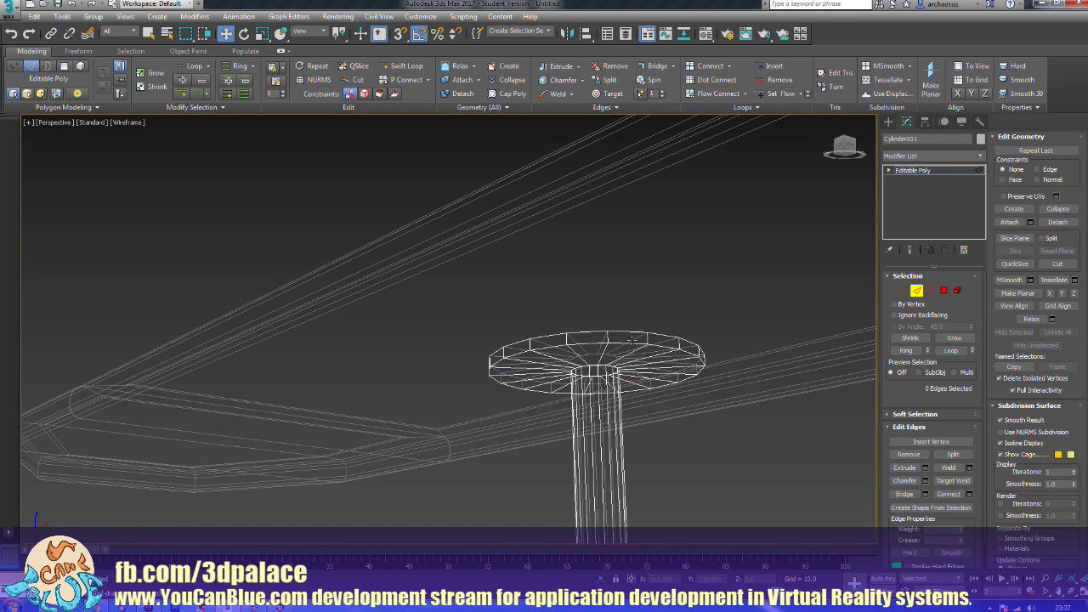
double_click(633, 343)
key("F3")
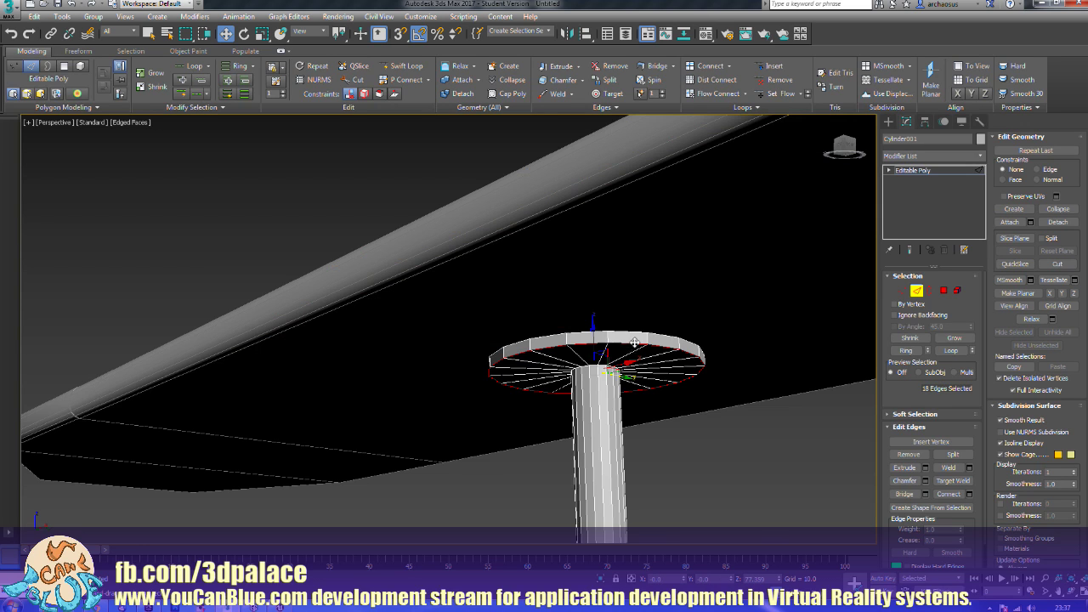
middle_click_drag(614, 366, 668, 391, "alt")
scroll(633, 366, "up", 3)
scroll(666, 392, "up", 2)
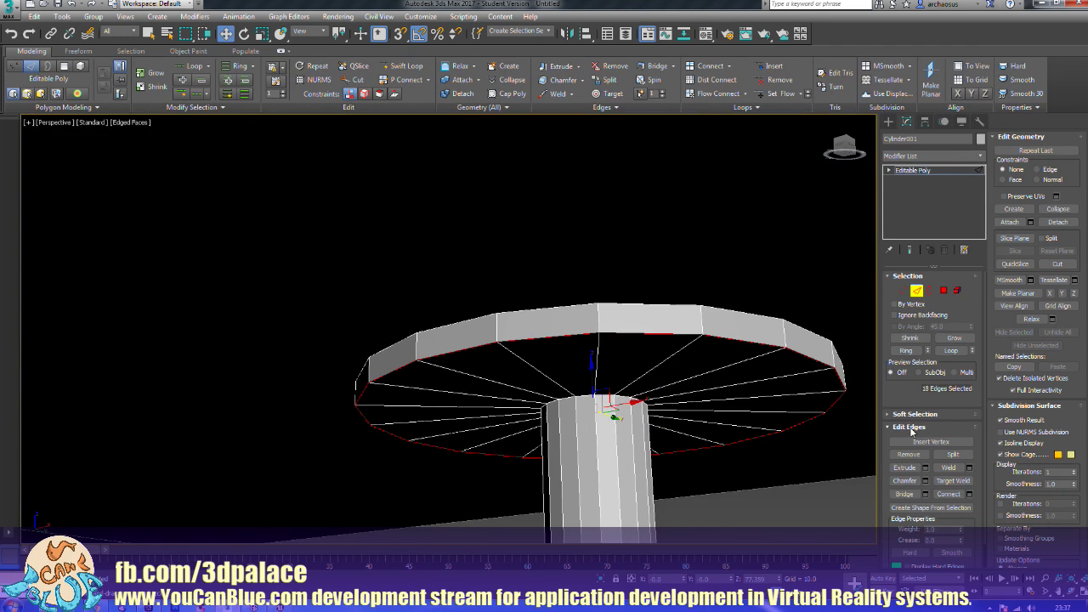
left_click(906, 481)
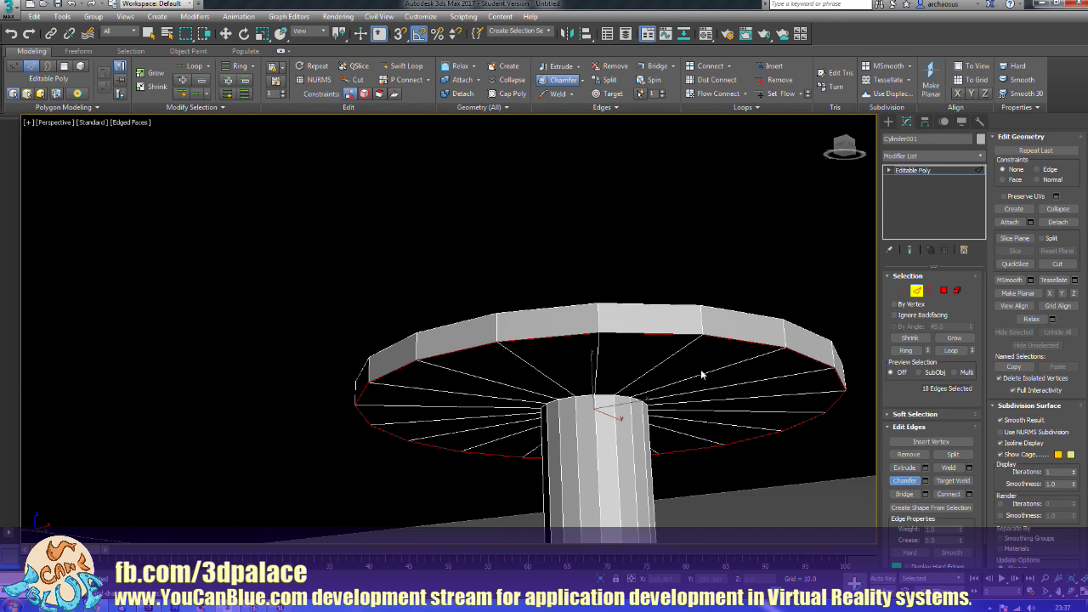
left_click_drag(653, 331, 657, 331)
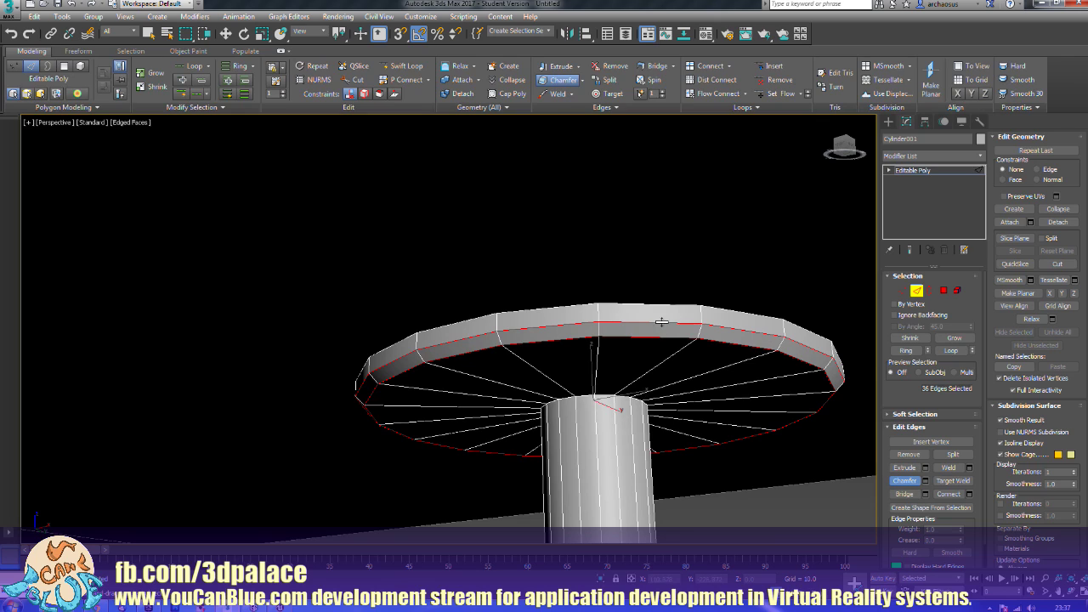
left_click_drag(661, 321, 663, 320)
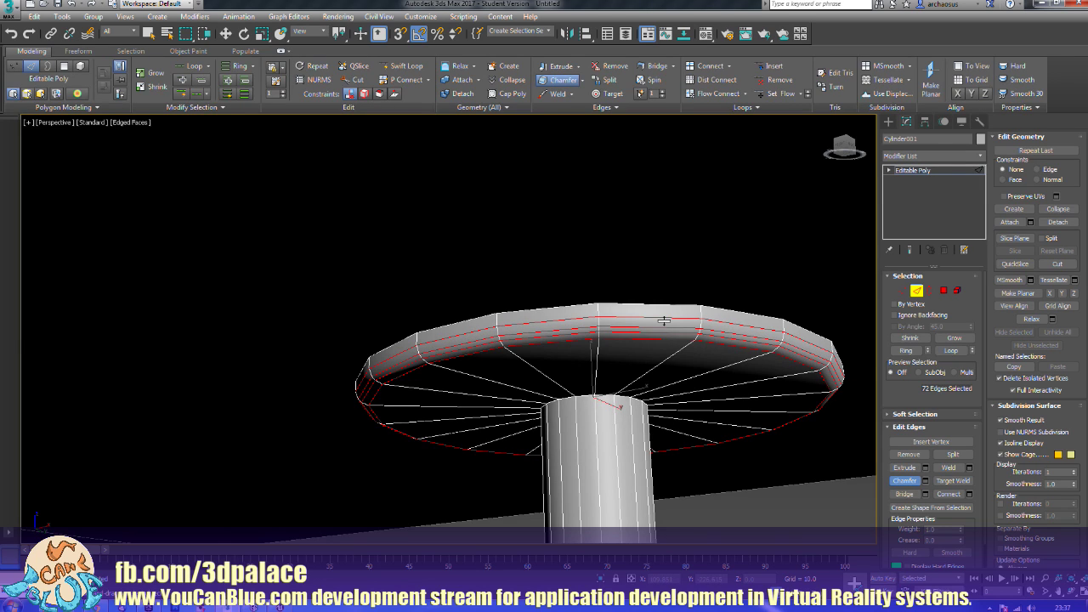
left_click_drag(663, 321, 666, 321)
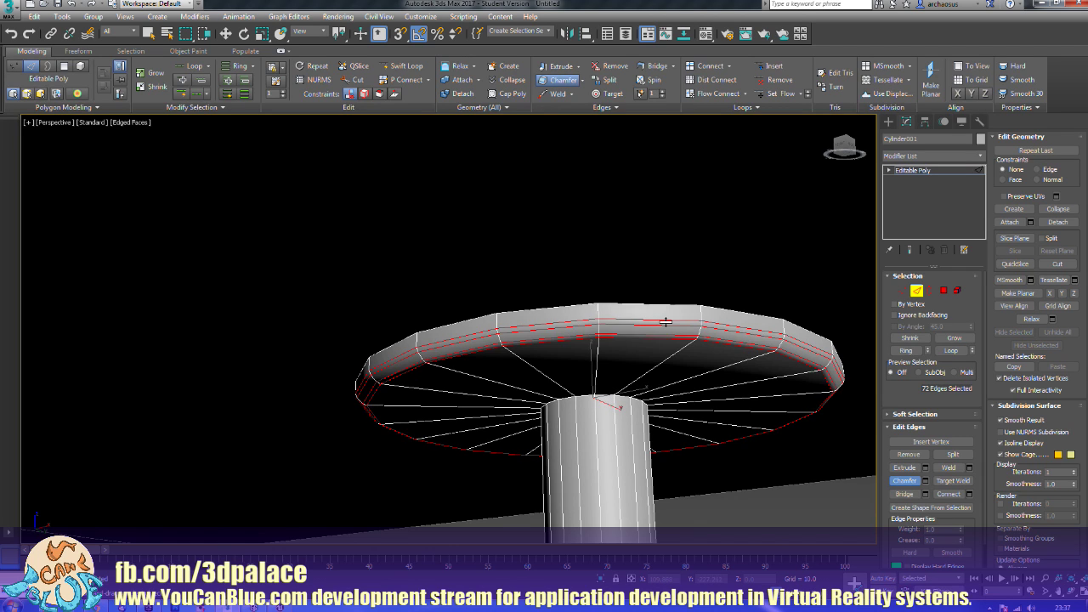
Step: Select the two upper rim edge loops of the pedestal base and chamfer them slightly to round the rim
scroll(662, 331, "down", 6)
middle_click_drag(657, 419, 739, 444, "alt")
key("z")
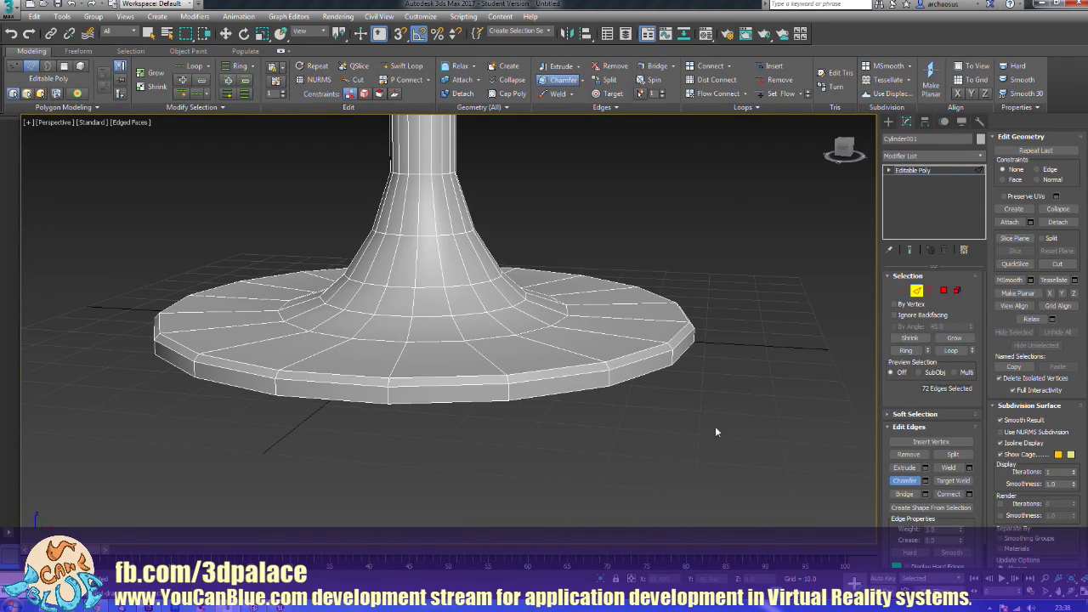
scroll(719, 436, "up", 3)
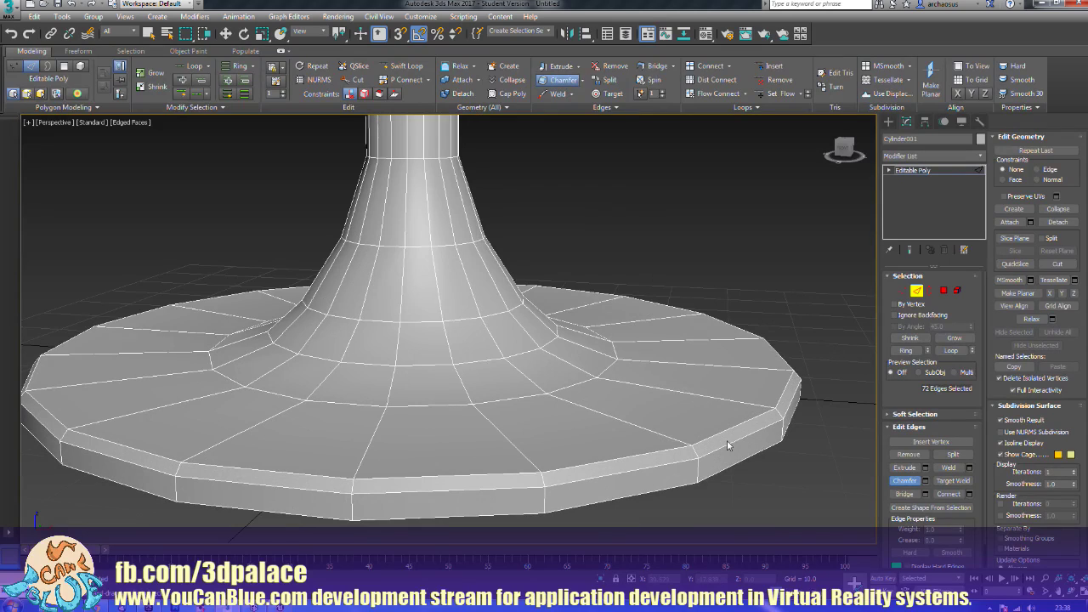
key("w")
double_click(728, 444)
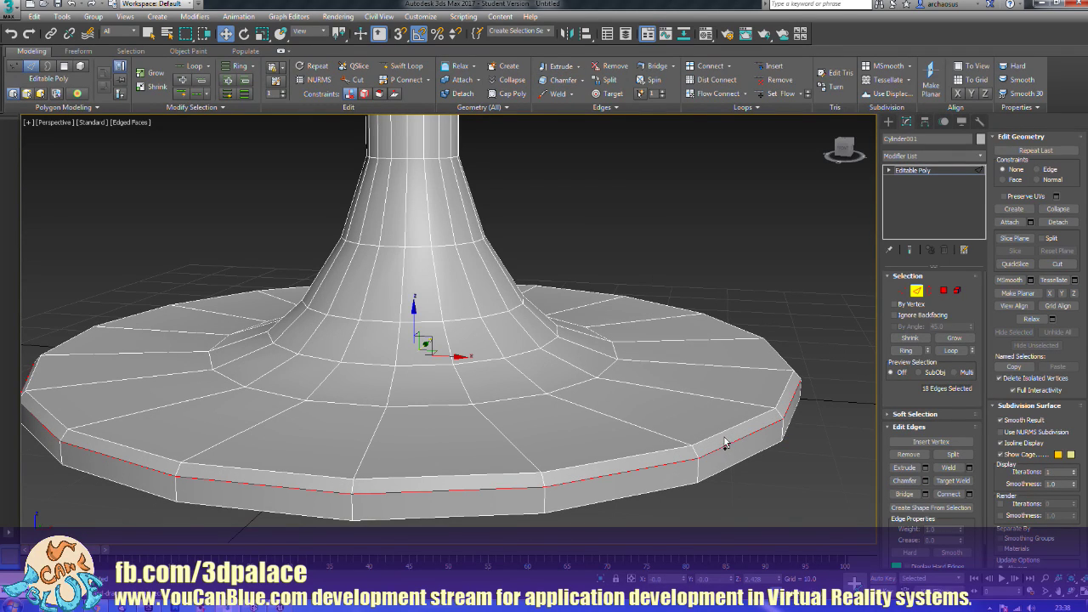
double_click(721, 431, "ctrl")
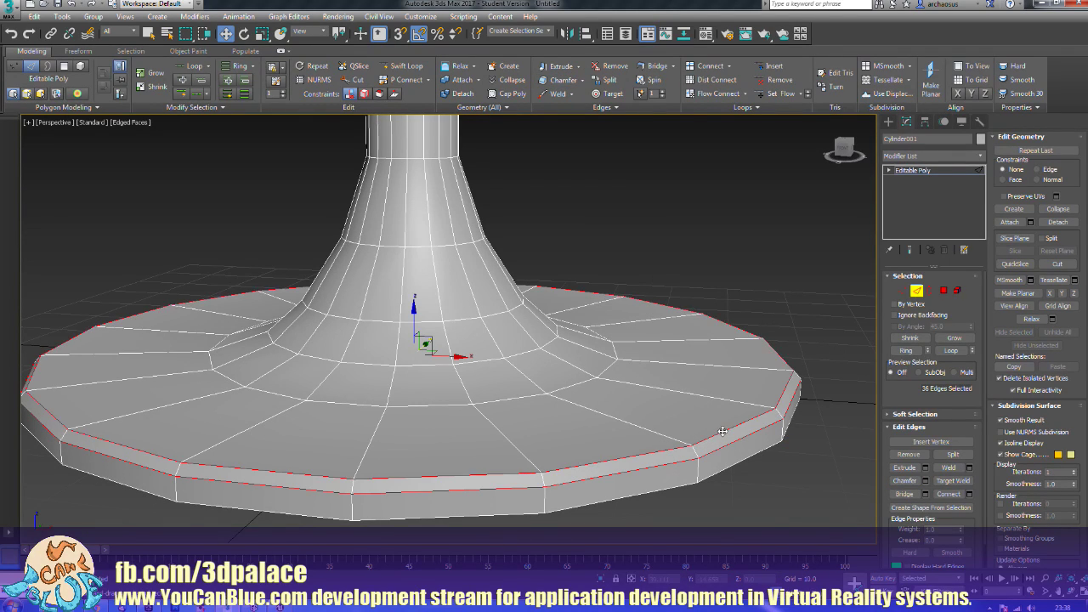
left_click(914, 481)
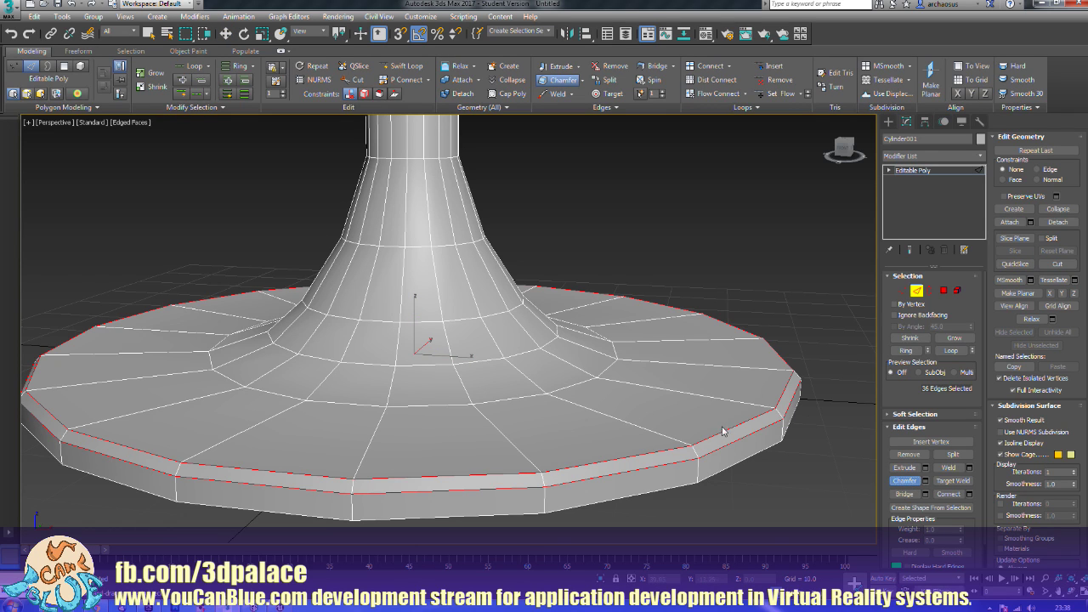
left_click_drag(721, 431, 723, 429)
left_click(764, 479)
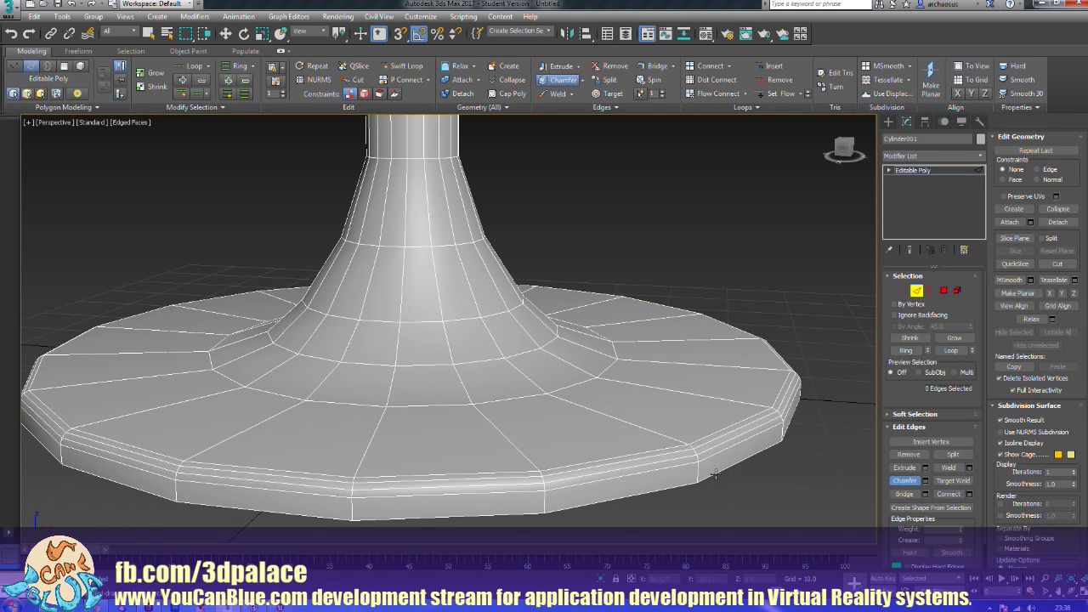
Step: Try a copy of the pedestal leg beneath the tapered end of the desktop, and delete that copy
scroll(740, 472, "down", 5)
middle_click_drag(566, 459, 596, 445, "alt")
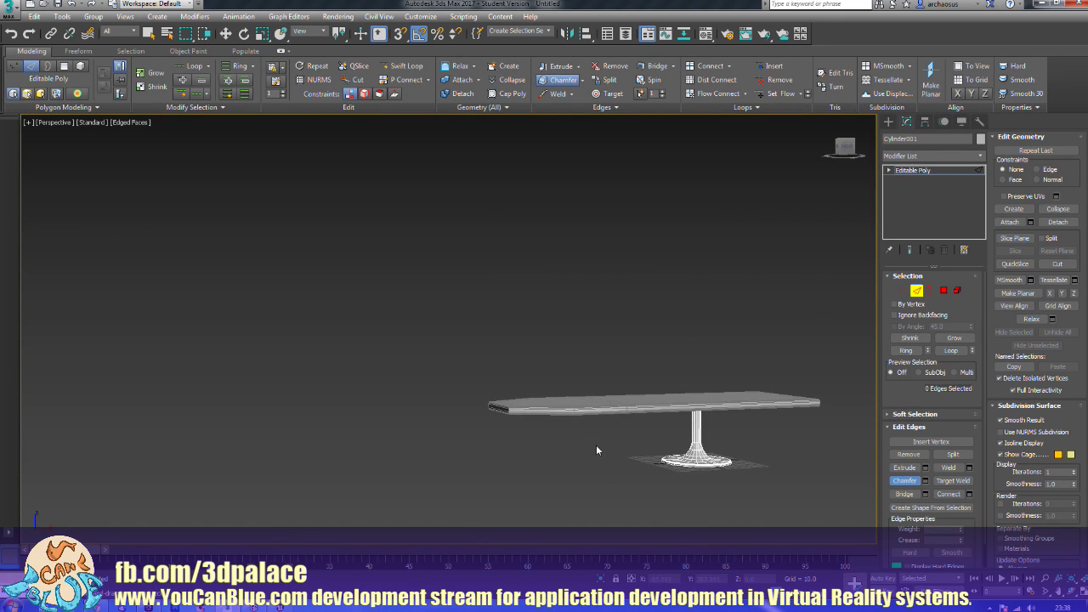
middle_click_drag(695, 445, 672, 445)
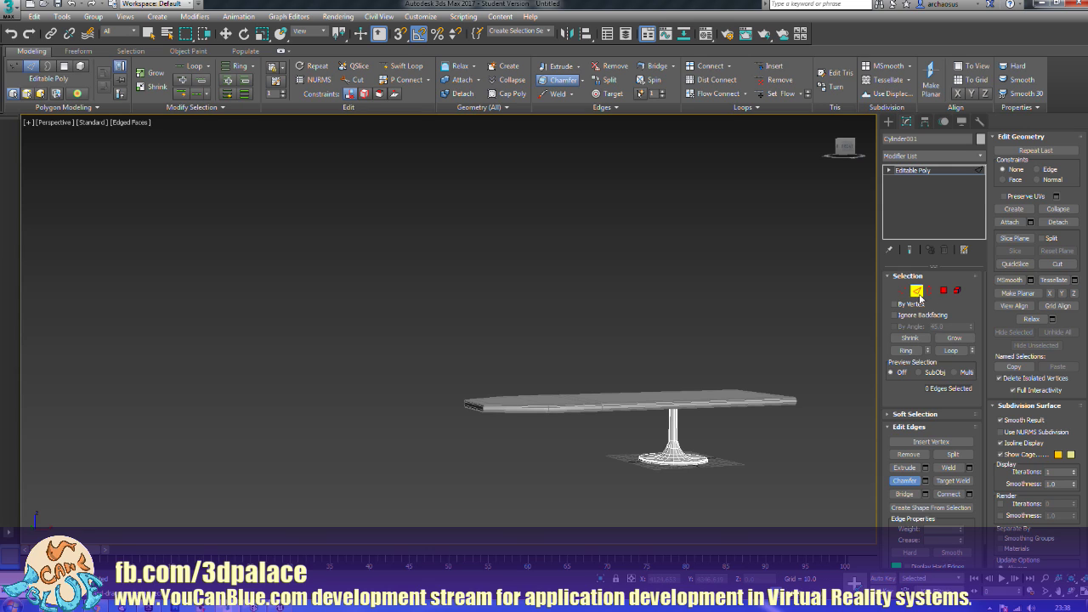
left_click(916, 291)
key("w")
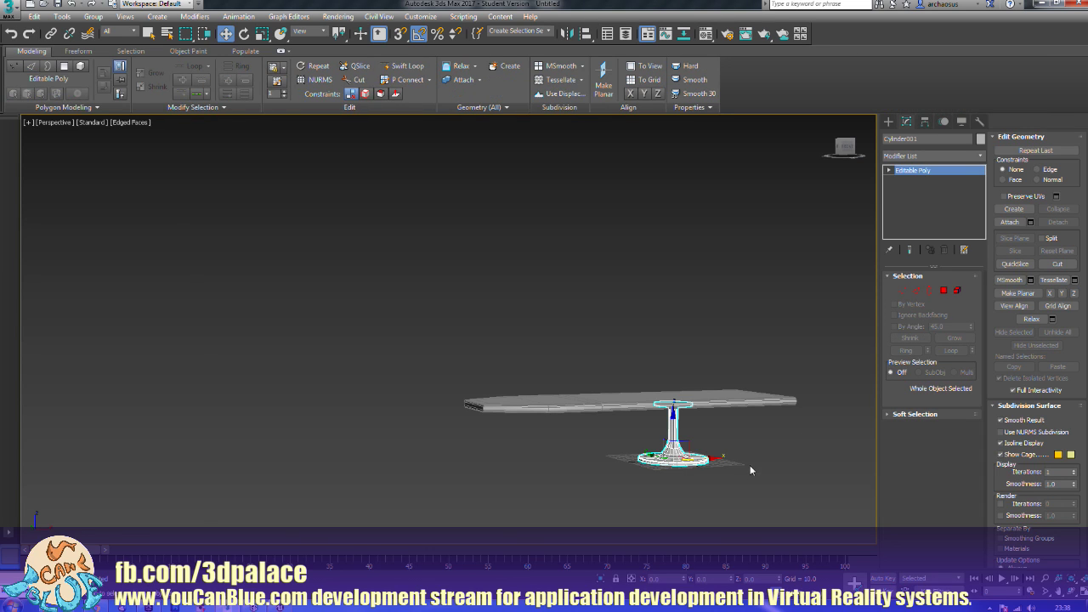
left_click_drag(711, 458, 607, 492, "shift")
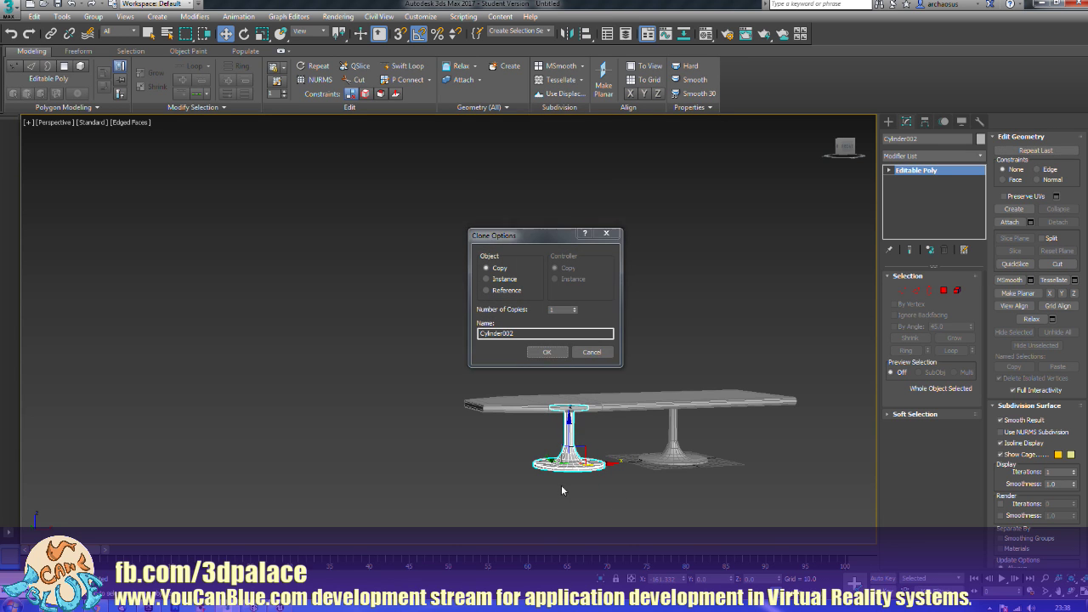
left_click(561, 358)
mouse_move(561, 358)
middle_mouse_down("alt")
mouse_move(592, 487)
mouse_move(734, 473)
mouse_move(746, 437)
mouse_move(618, 421)
mouse_move(530, 473)
middle_mouse_up("alt")
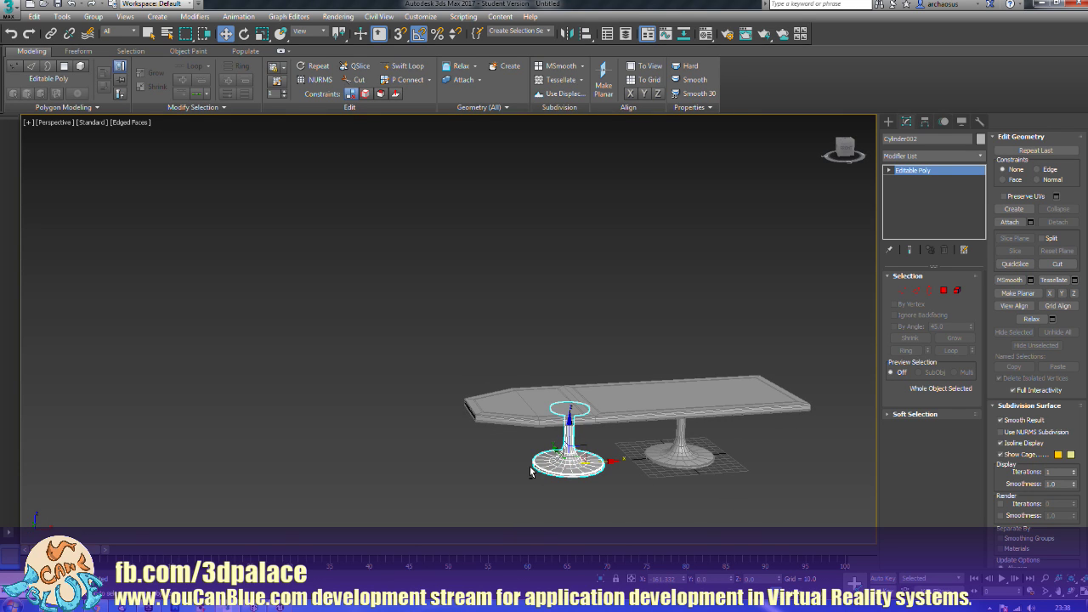
key("Delete")
Step: Select all the polygons around the pedestal base's rim and scale them inward horizontally for a narrower foot, then deselect the leg
mouse_move(725, 482)
middle_mouse_down()
mouse_move(698, 459)
mouse_move(711, 473)
middle_mouse_up()
scroll(698, 459, "up", 10)
left_click(656, 440)
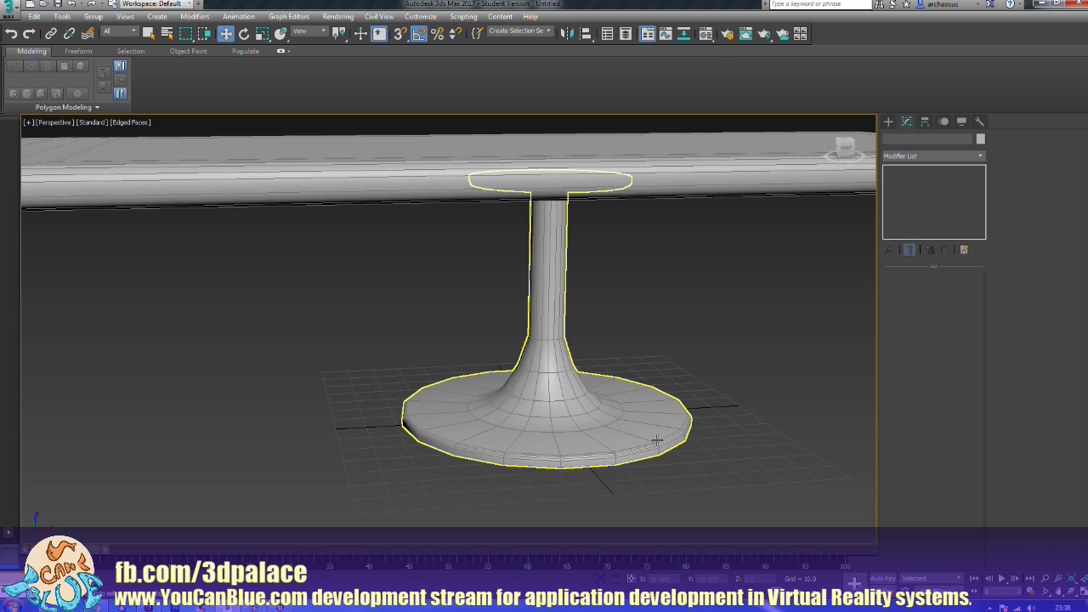
left_click(656, 440)
scroll(700, 449, "up", 4)
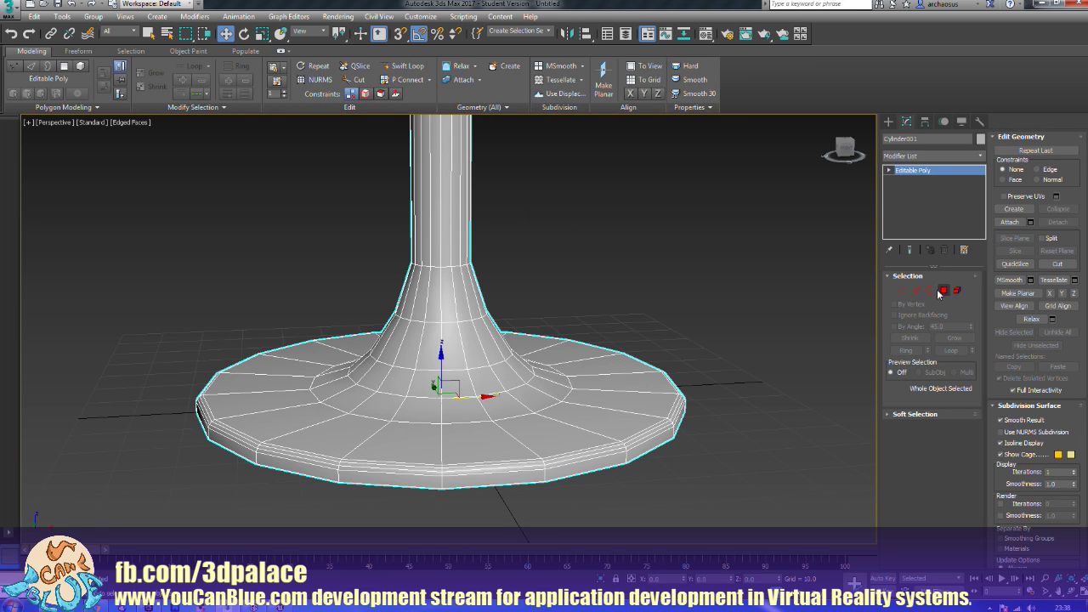
left_click(917, 291)
double_click(651, 438)
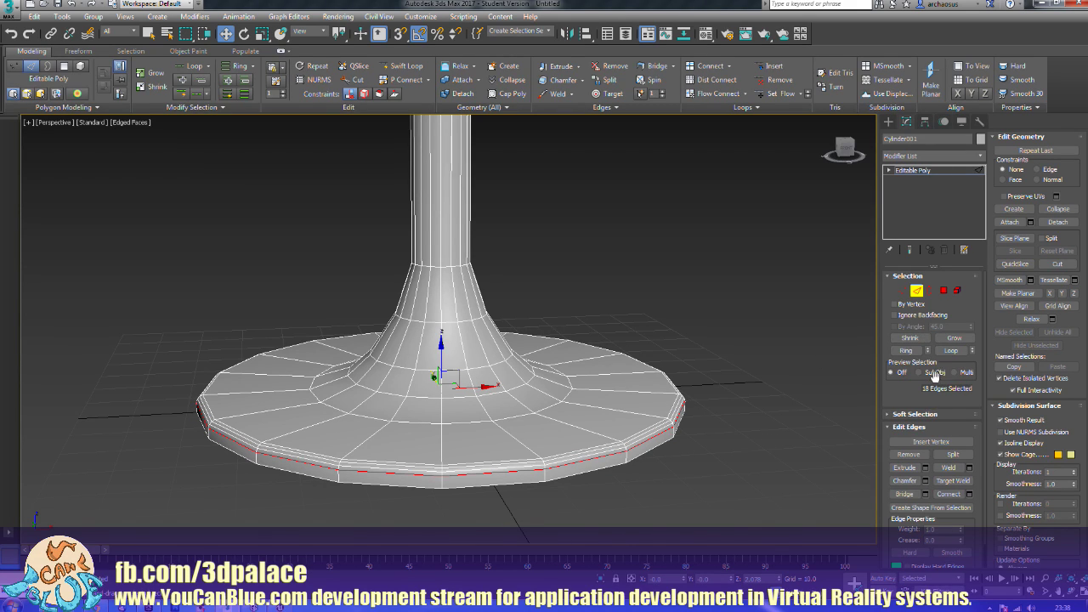
left_click(943, 290, "ctrl")
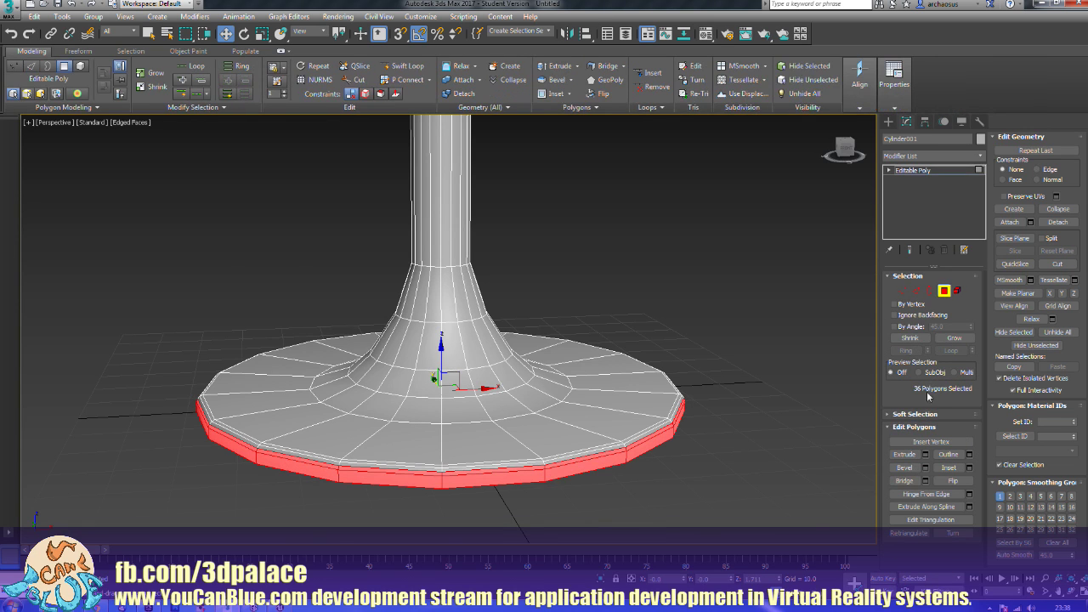
left_click(953, 338)
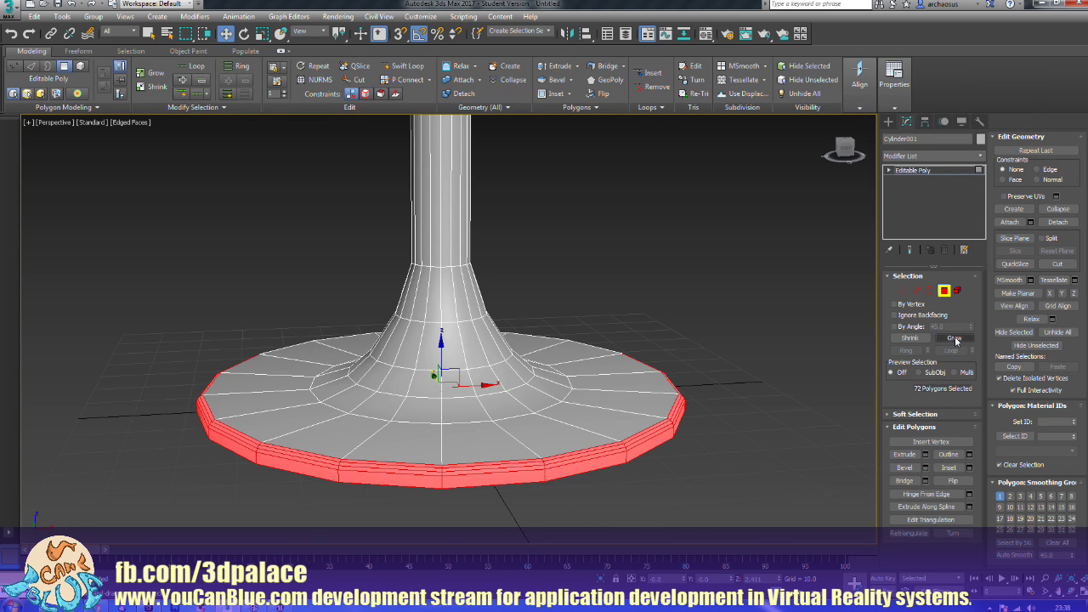
middle_click_drag(671, 426, 679, 414)
key("e")
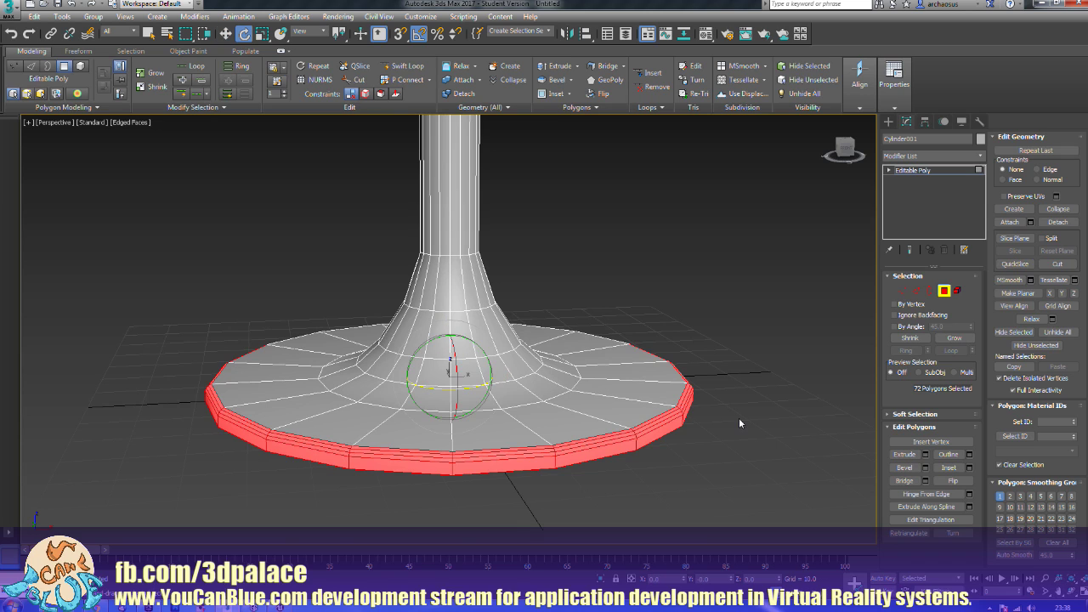
key("r")
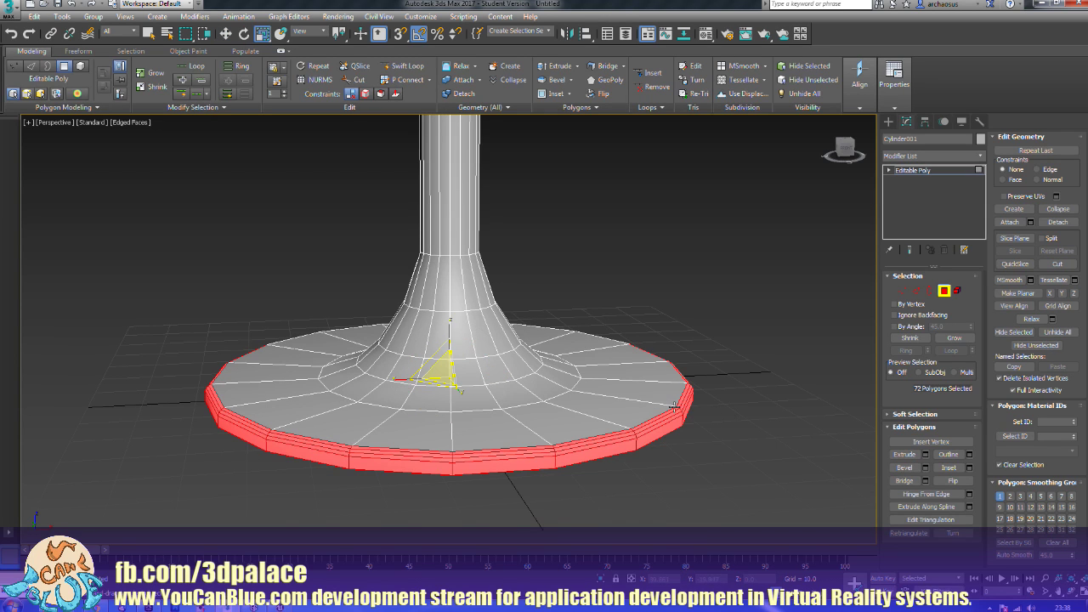
middle_click_drag(475, 379, 484, 394, "alt")
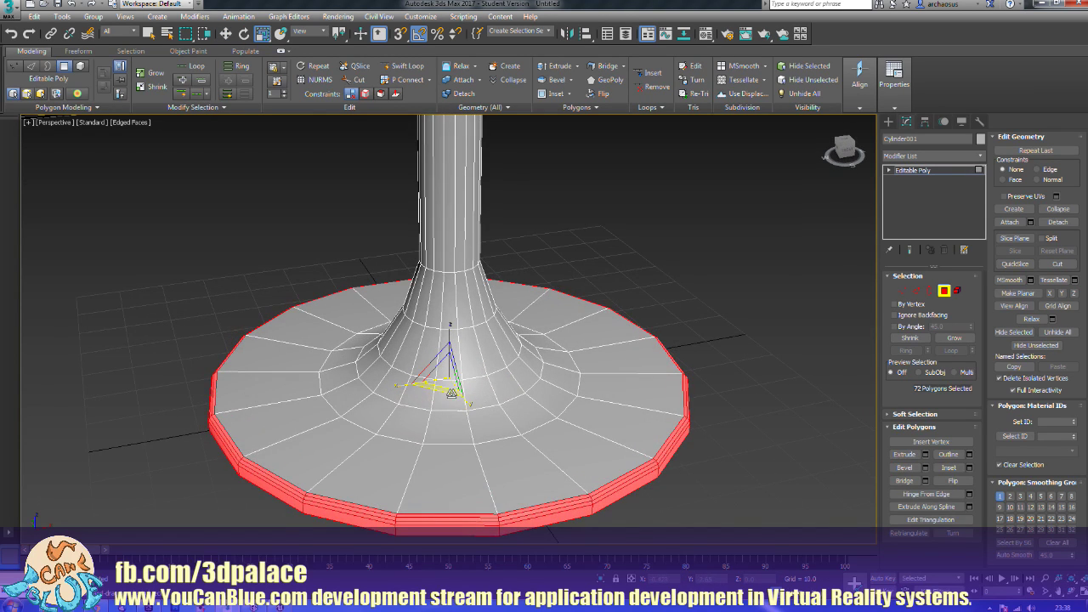
left_click_drag(442, 392, 453, 382)
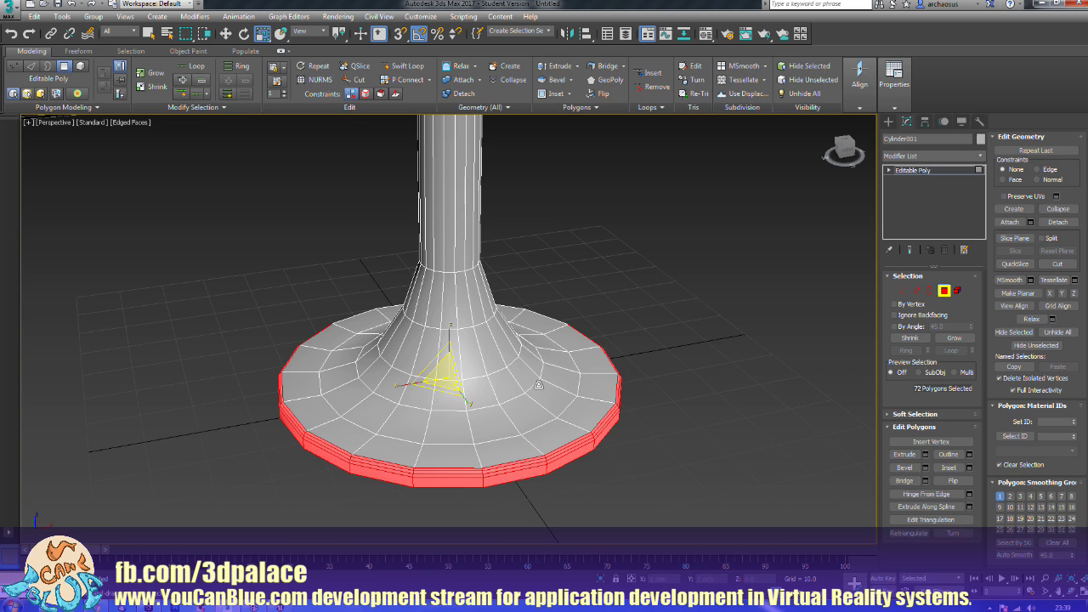
left_click(944, 291)
scroll(704, 389, "down", 6)
middle_click_drag(714, 399, 711, 433, "alt")
scroll(666, 431, "up", 3)
left_click(680, 408)
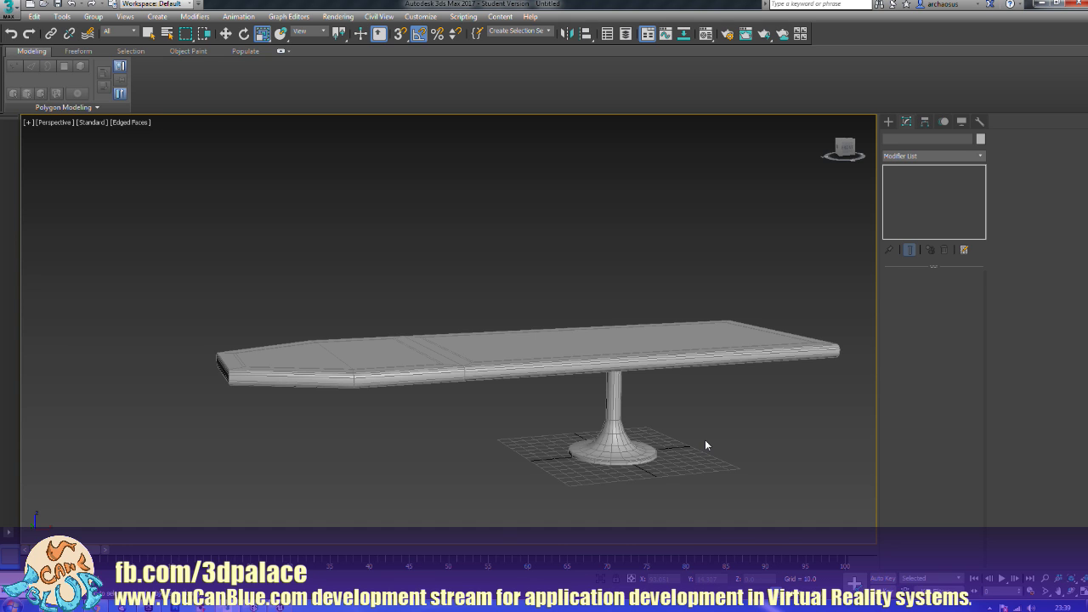
Step: Select both desktop sections and the pedestal leg, and apply a Smooth modifier with Auto Smooth at a threshold of 30
middle_click_drag(706, 444, 685, 440, "alt")
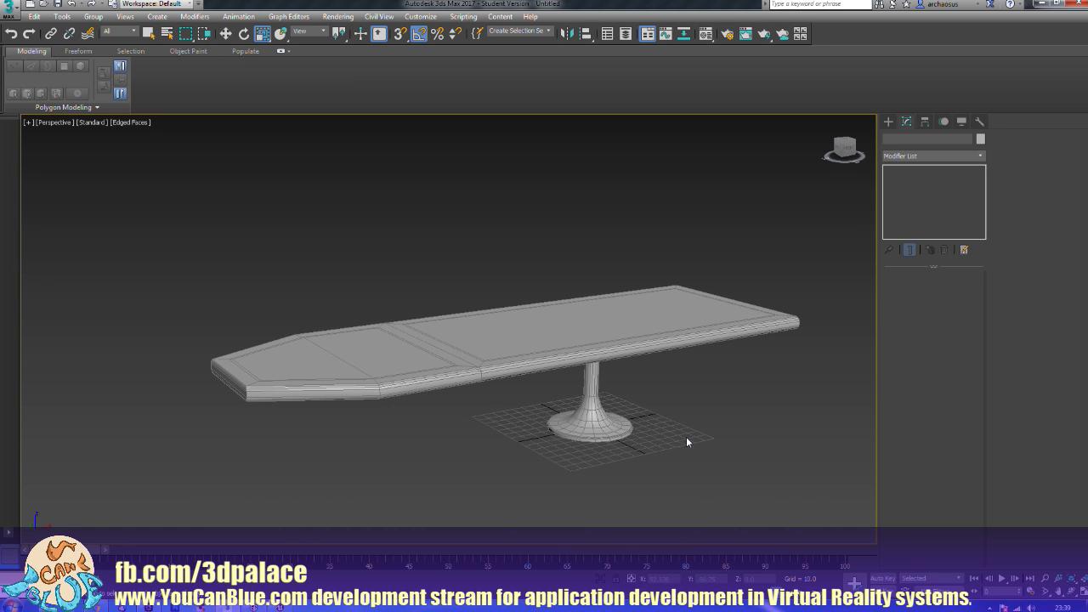
left_click_drag(527, 367, 348, 241)
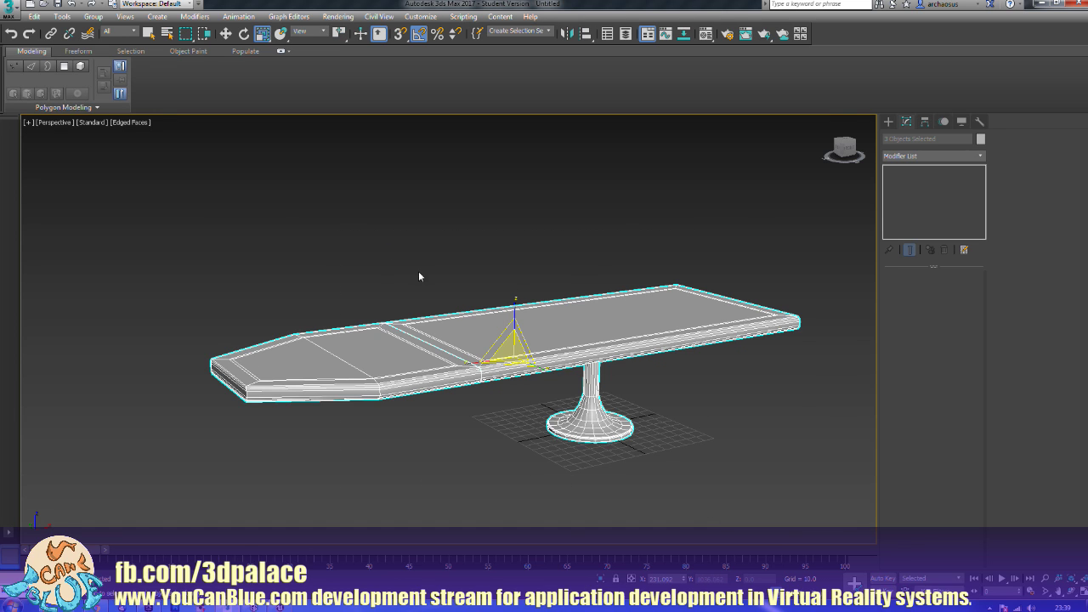
left_click(927, 157)
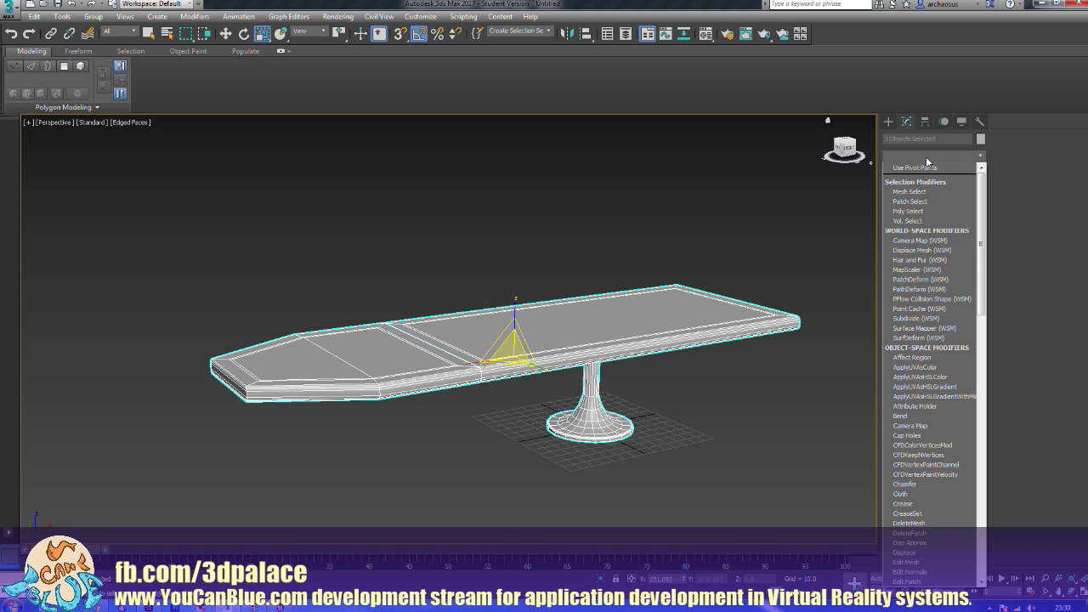
key("s")
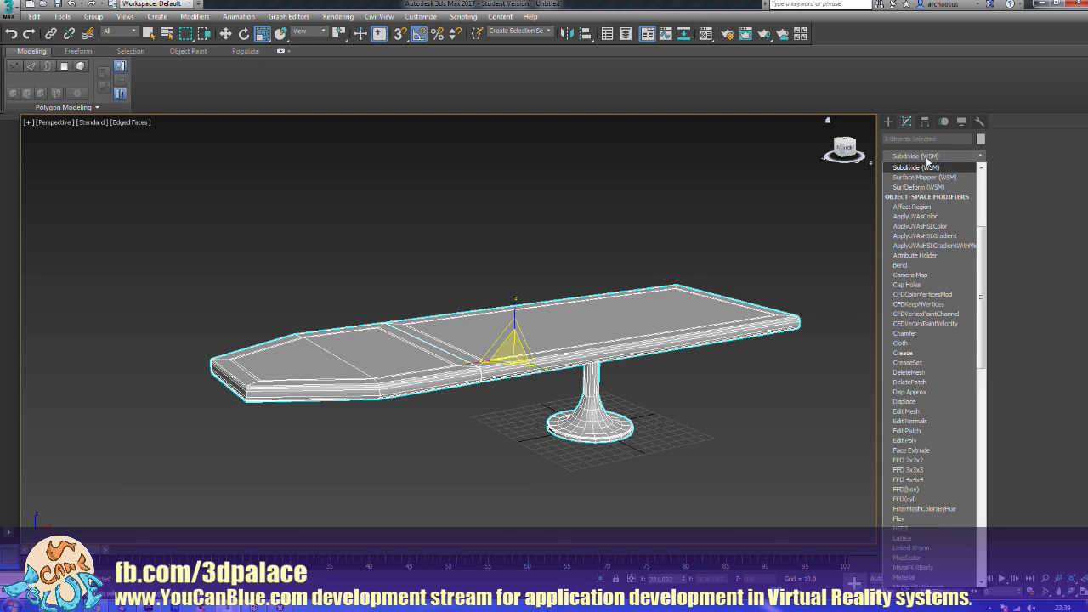
scroll(910, 493, "down", 2)
scroll(909, 493, "down", 5)
scroll(923, 531, "down", 5)
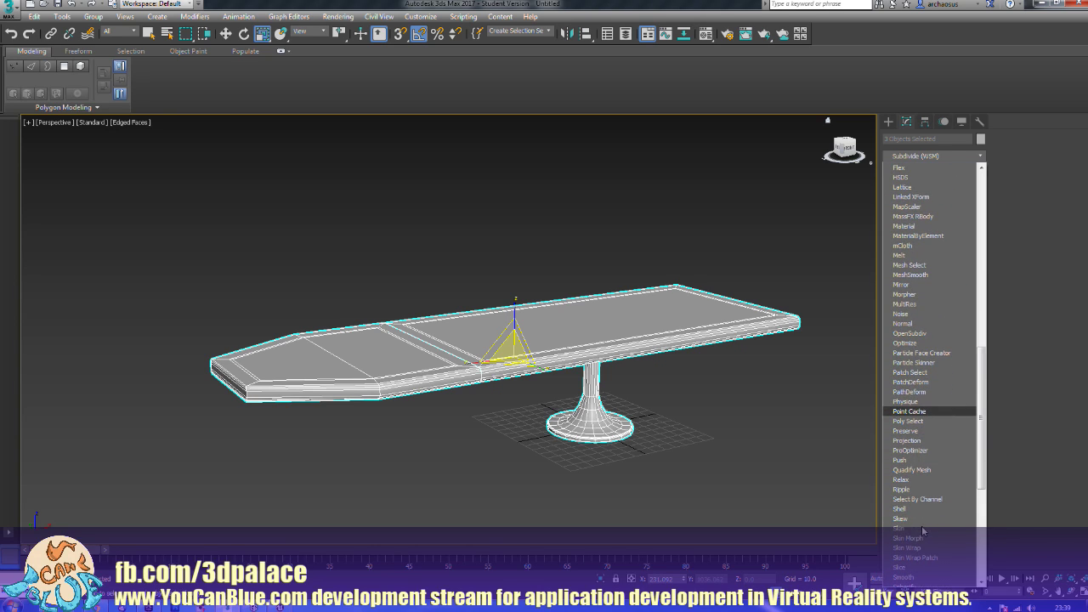
left_click(919, 579)
left_click(894, 291)
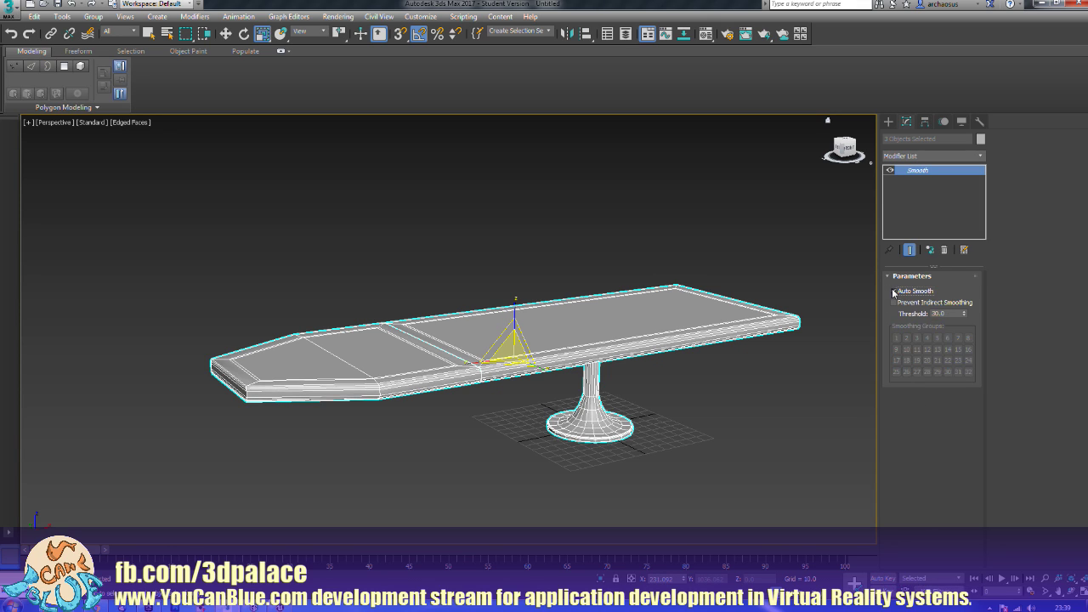
double_click(947, 313)
mouse_move(695, 337)
middle_mouse_down("alt")
mouse_move(712, 345)
mouse_move(759, 318)
mouse_move(815, 334)
mouse_move(702, 308)
mouse_move(694, 323)
middle_mouse_up("alt")
key("F4")
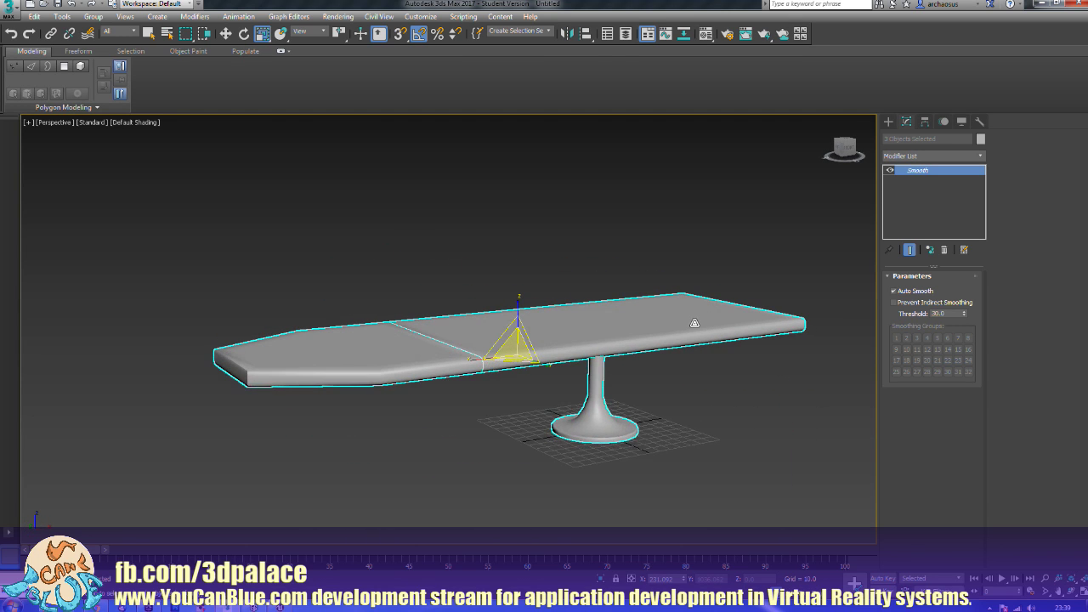
Step: Convert the three selected desk parts to Editable Poly and show their edges over the shading
right_click(571, 338)
mouse_move(629, 455)
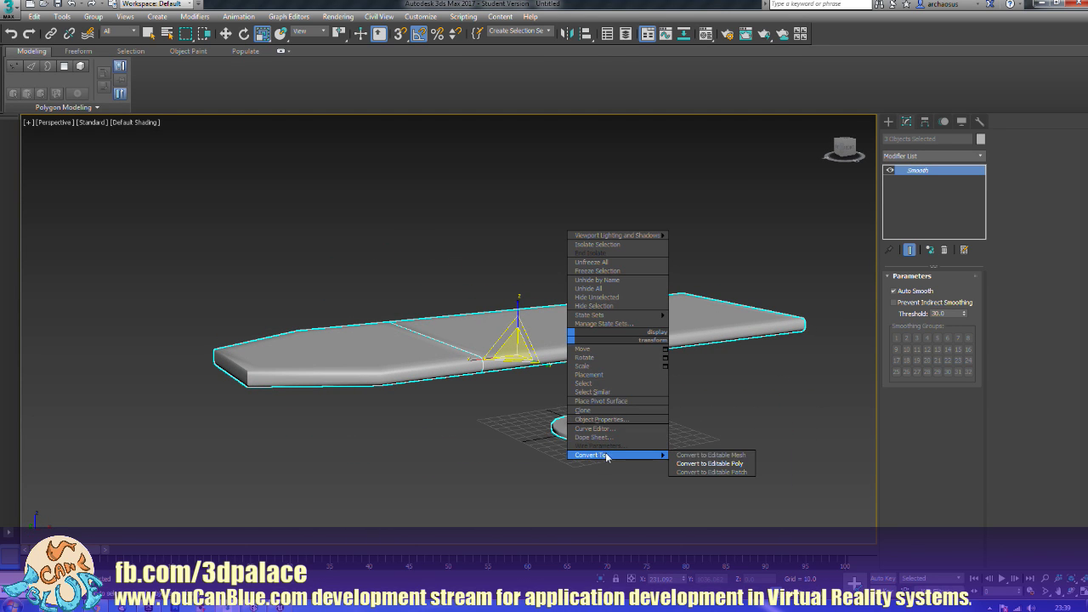
left_click(712, 464)
scroll(595, 418, "up", 6)
scroll(597, 421, "down", 5)
key("F4")
Step: Extrude the pedestal leg's edge loop where the column meets the flare slightly inward as a groove, then deselect the leg and hide edges
middle_click_drag(634, 406, 611, 455, "alt")
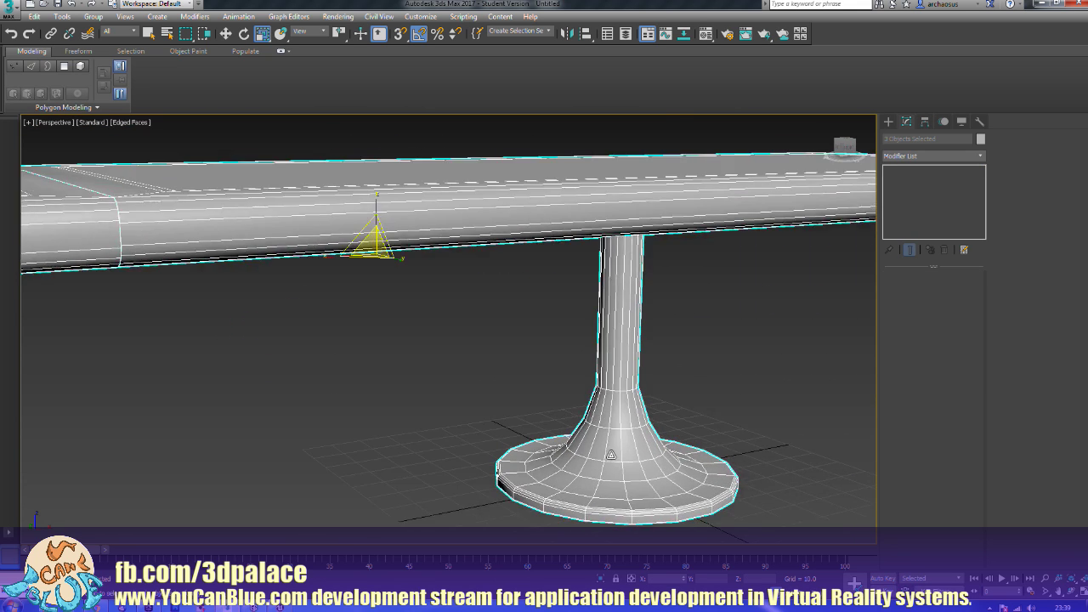
scroll(611, 455, "up", 4)
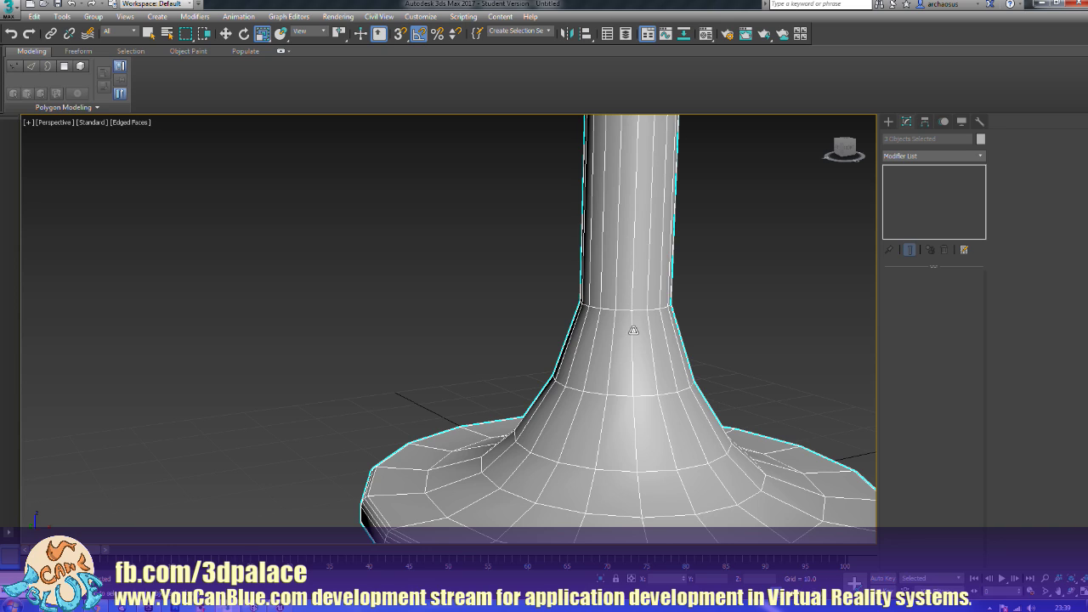
left_click(888, 123)
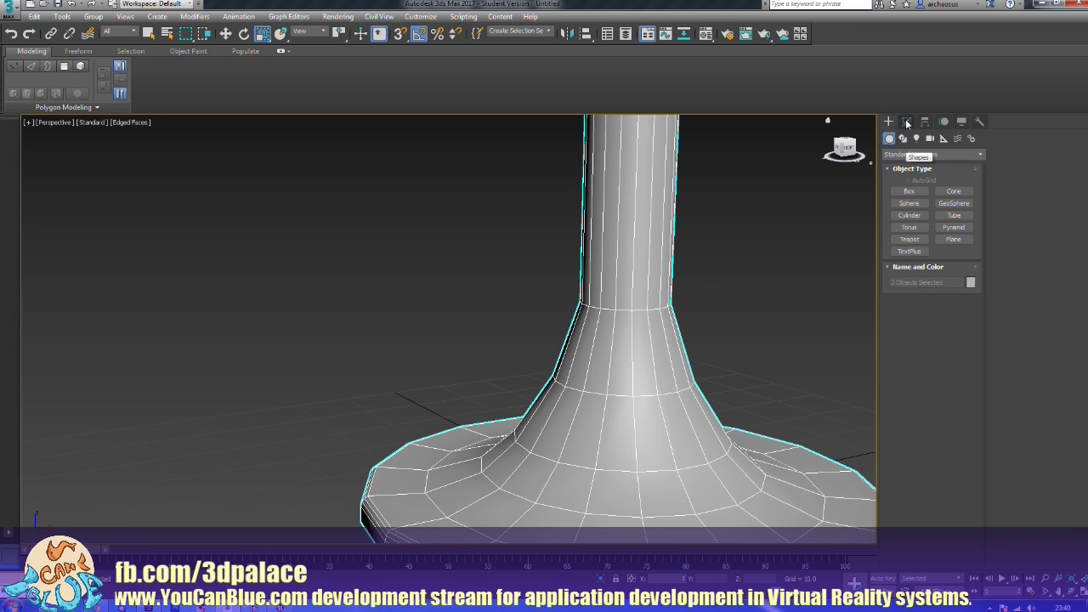
left_click(906, 122)
left_click_drag(771, 245, 599, 304)
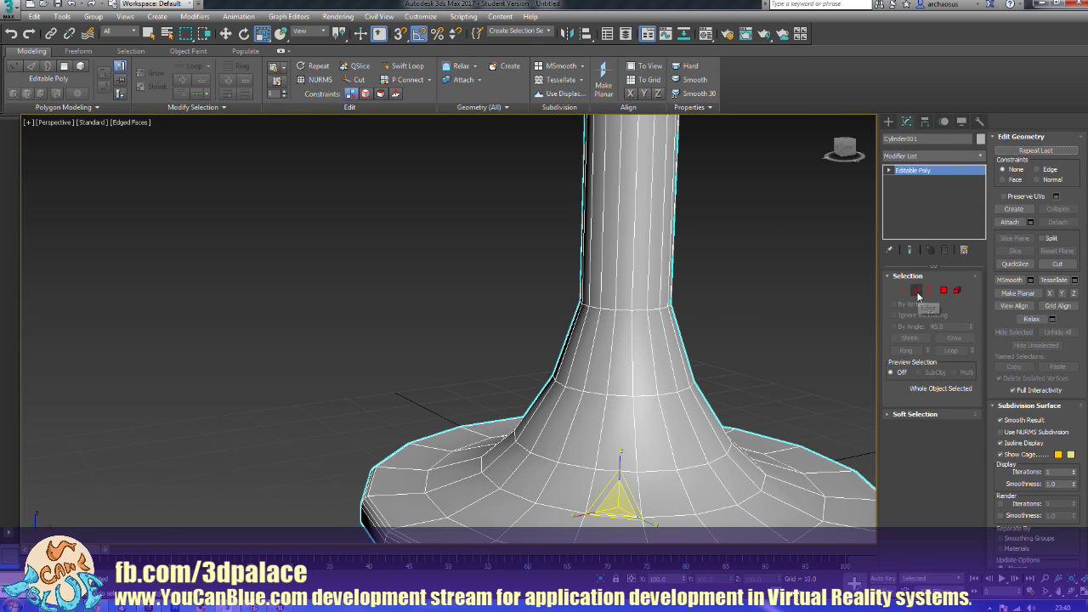
left_click(916, 291)
double_click(641, 310)
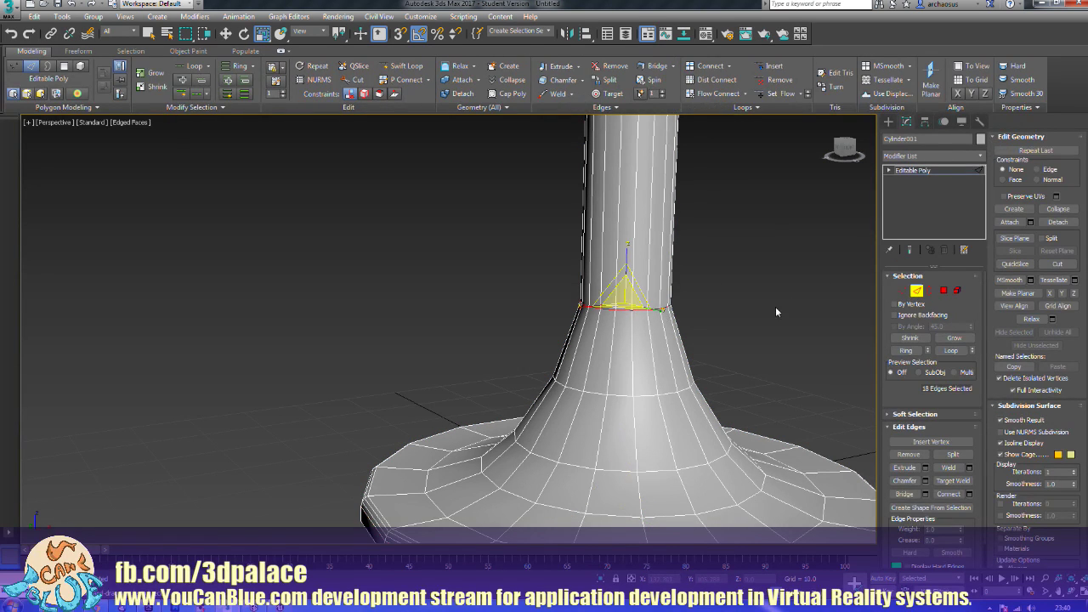
middle_click_drag(705, 317, 689, 308)
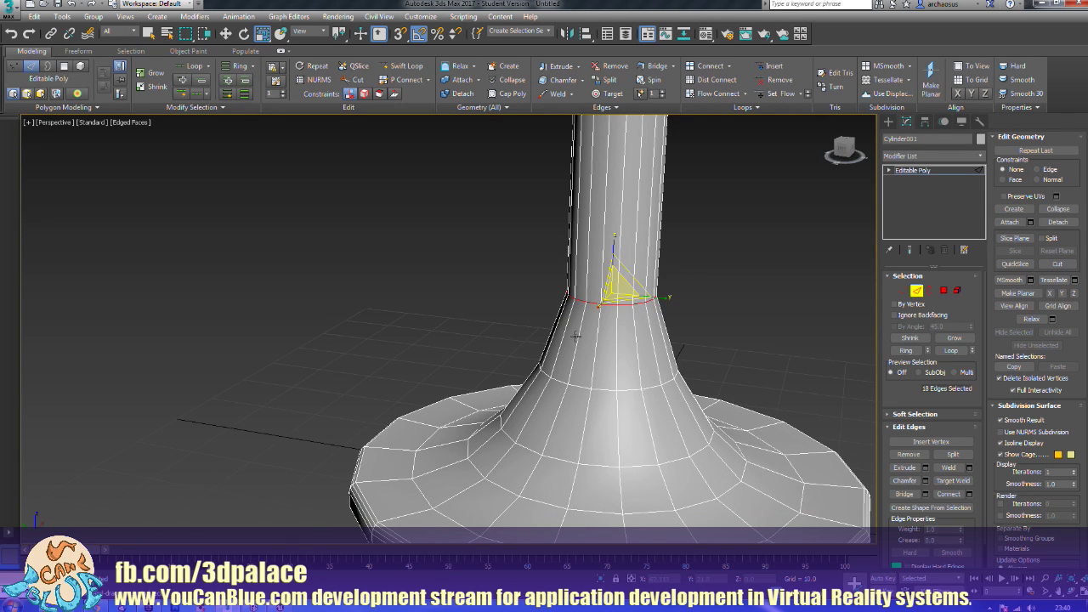
middle_click_drag(645, 264, 647, 281)
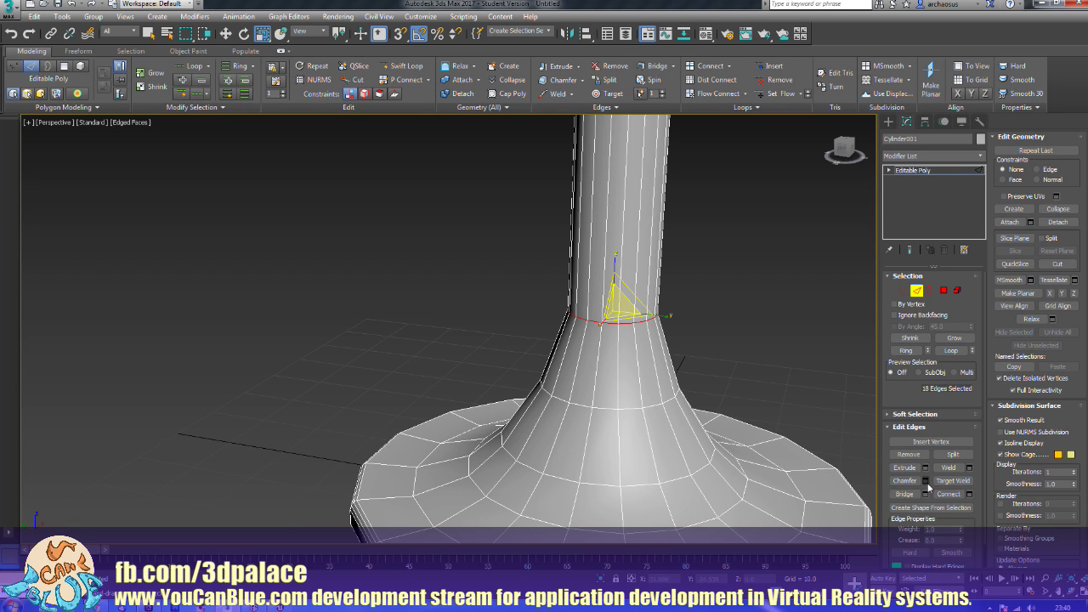
left_click(905, 480)
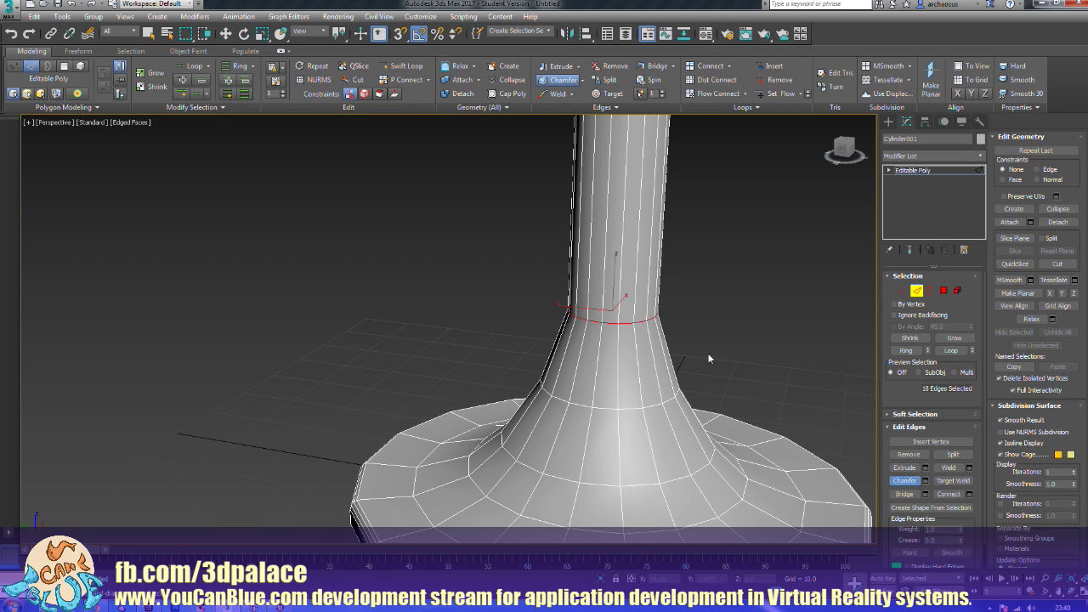
left_click_drag(629, 324, 631, 330)
key("shift+e")
left_click_drag(626, 322, 624, 323)
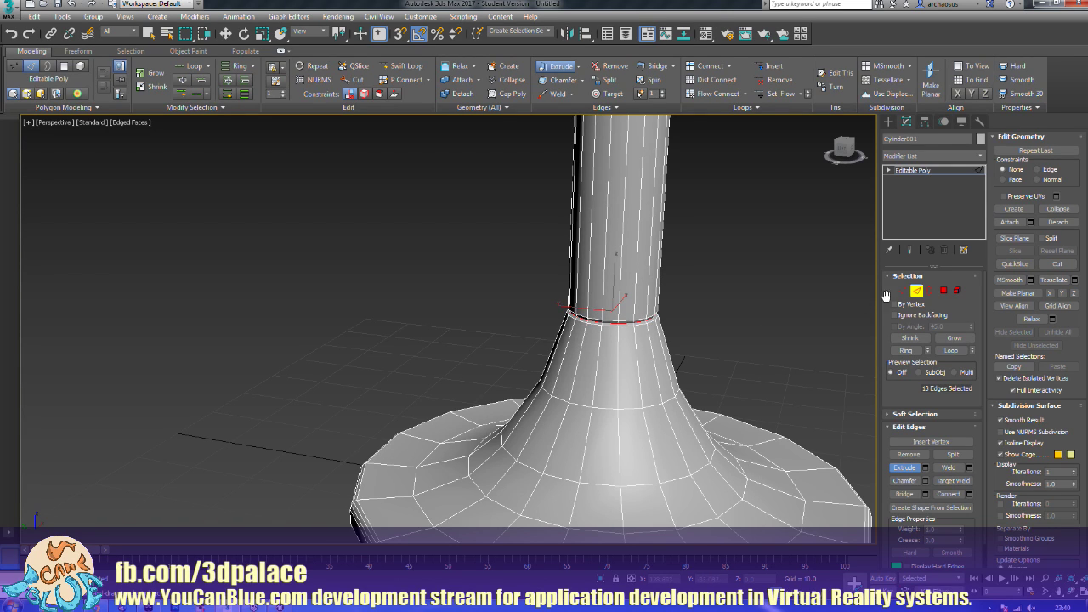
left_click(917, 291)
left_click(776, 327)
key("F4")
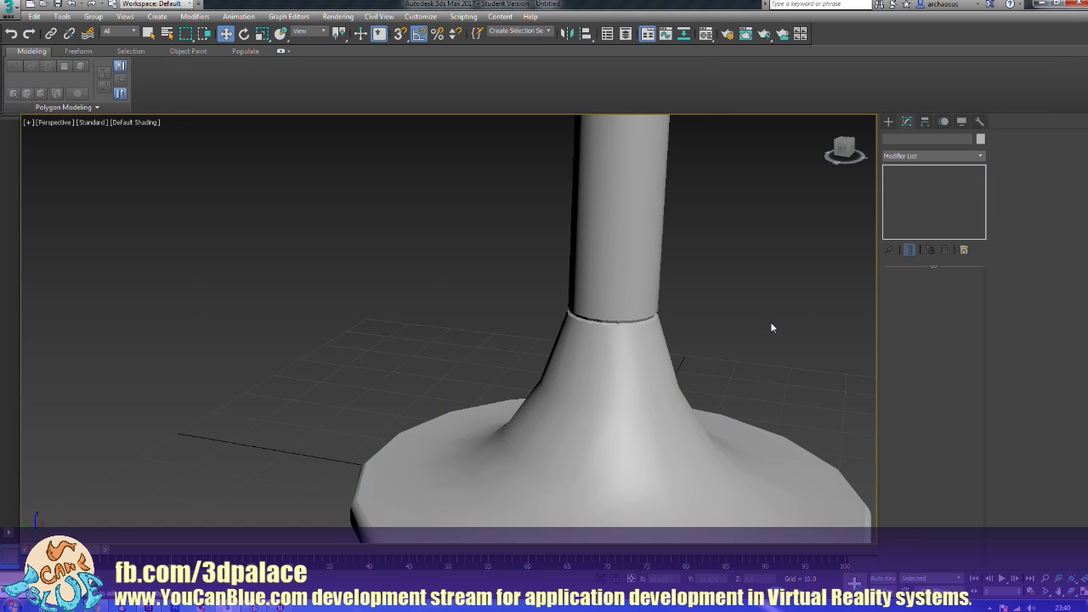
Step: Rename the pedestal leg as Modern_Table_Support
middle_click_drag(771, 325, 758, 321)
scroll(768, 322, "down", 3)
scroll(671, 320, "up", 10)
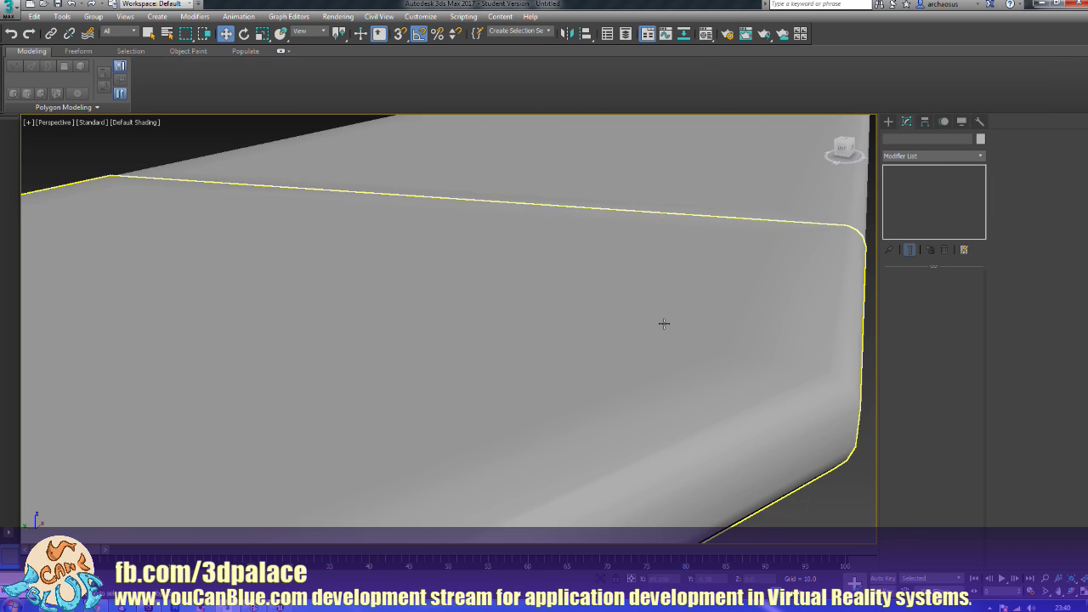
middle_click_drag(696, 361, 646, 383, "alt")
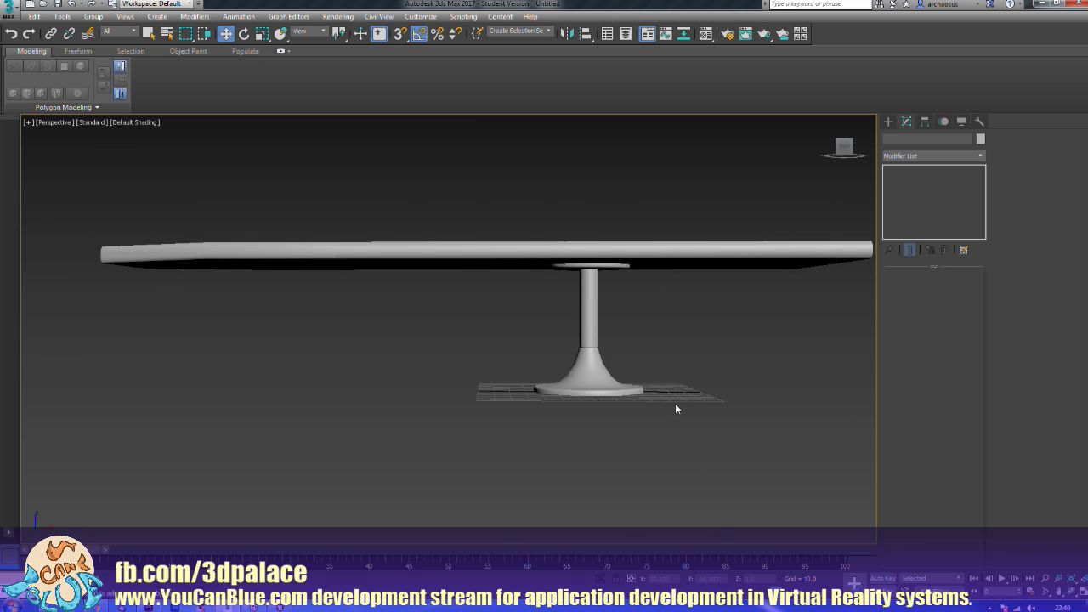
left_click(658, 397)
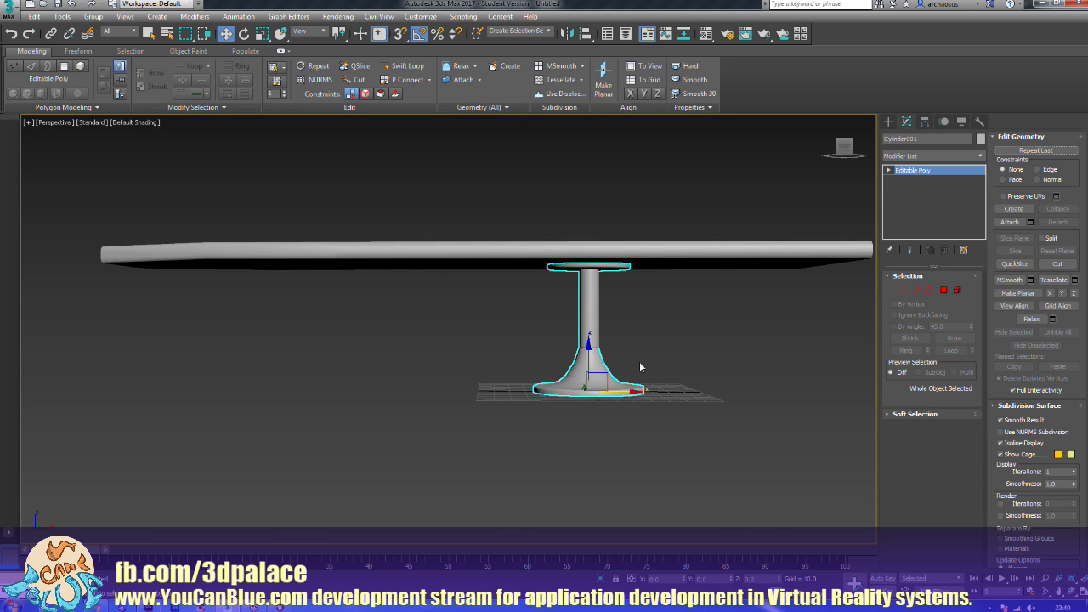
left_click_drag(955, 139, 825, 147)
type("Modern_Table_Support")
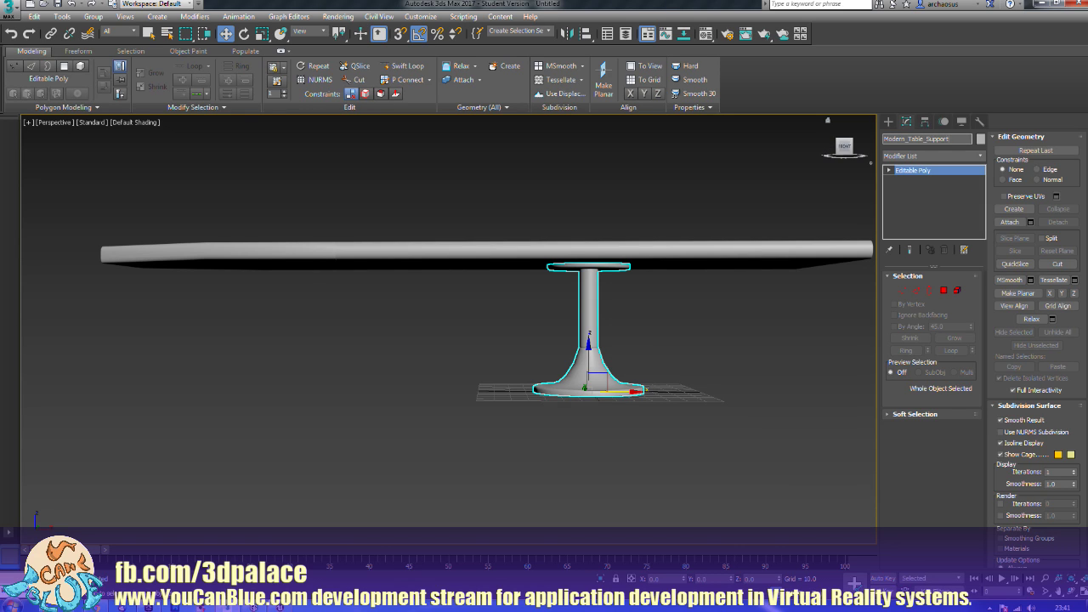
key("Return")
Step: Rename the main desktop section as Modern_Table_Center and the tapered section as Modern_Table_End
left_click(901, 170)
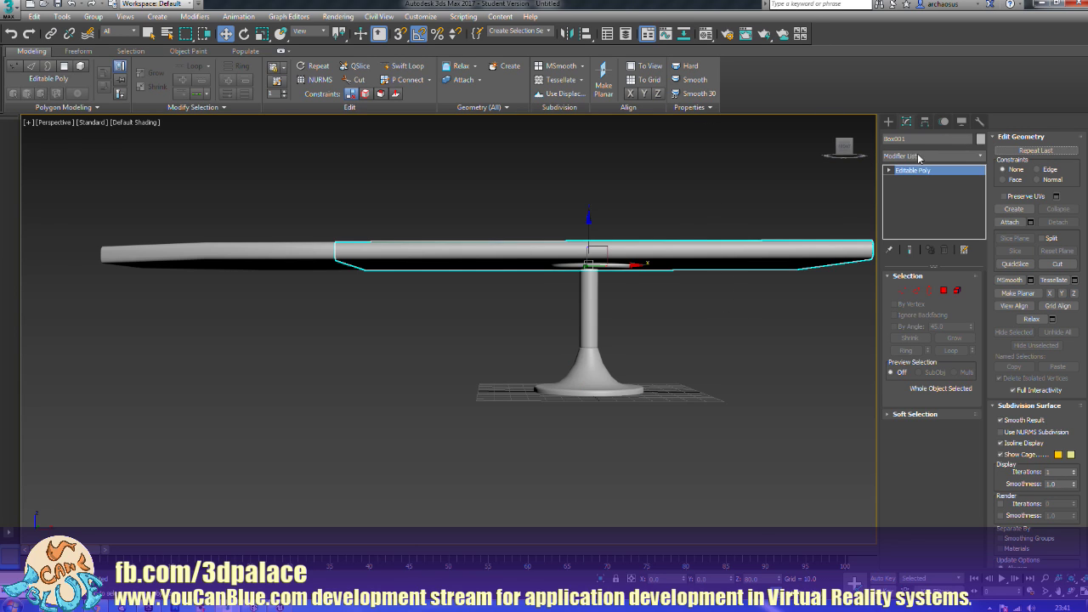
type("Model")
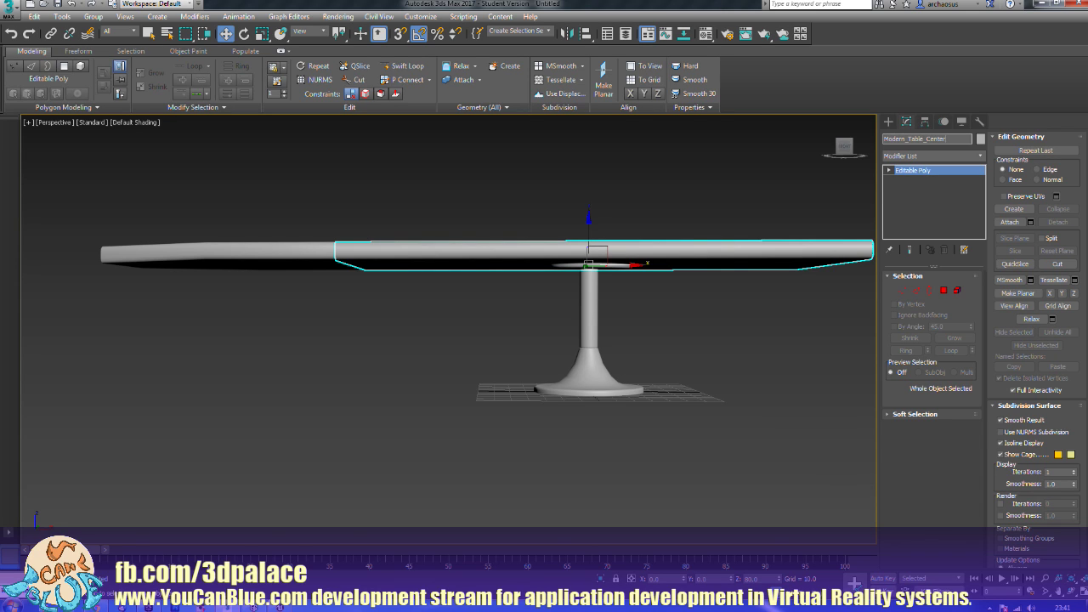
key("Return")
left_click_drag(254, 273, 255, 272)
left_click(914, 138)
type("Model")
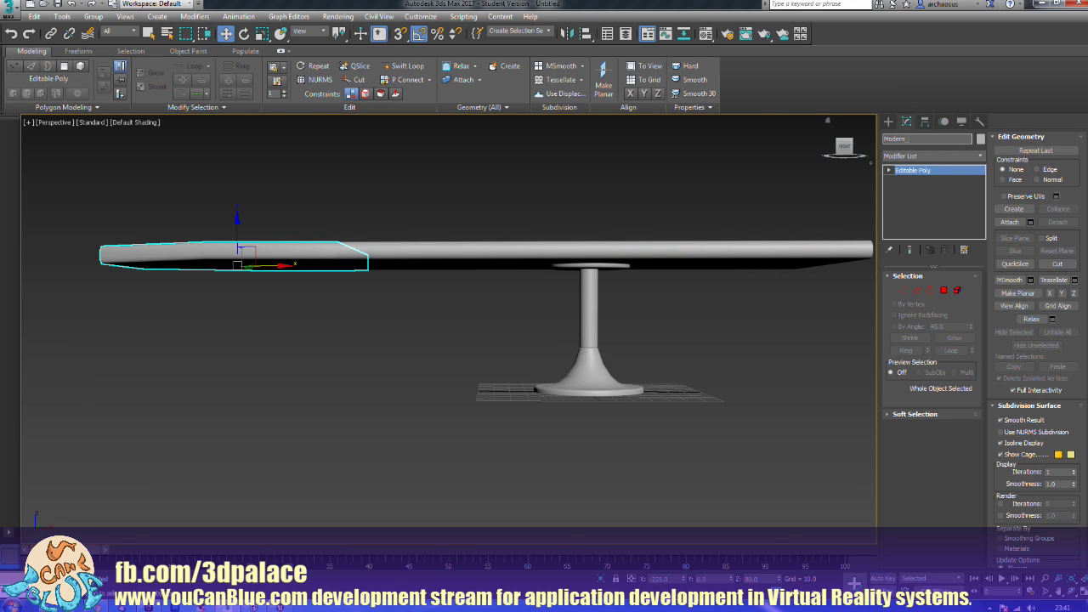
type("rn_Table_End")
key("Return")
Step: Select the pedestal leg beneath the main desktop section
middle_click_drag(516, 309, 584, 394, "alt")
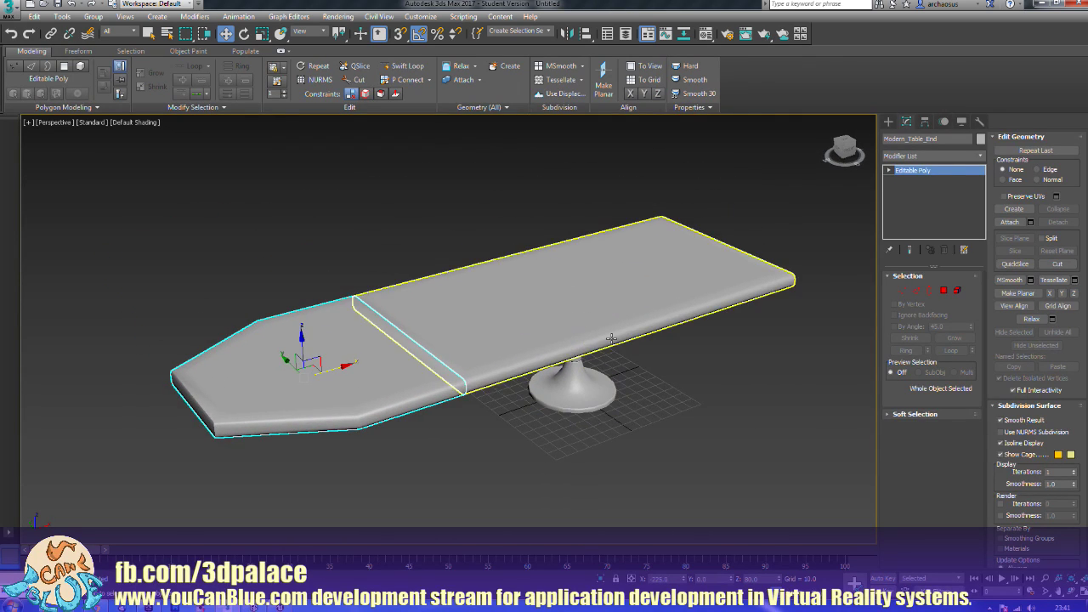
middle_click_drag(705, 385, 691, 357, "alt")
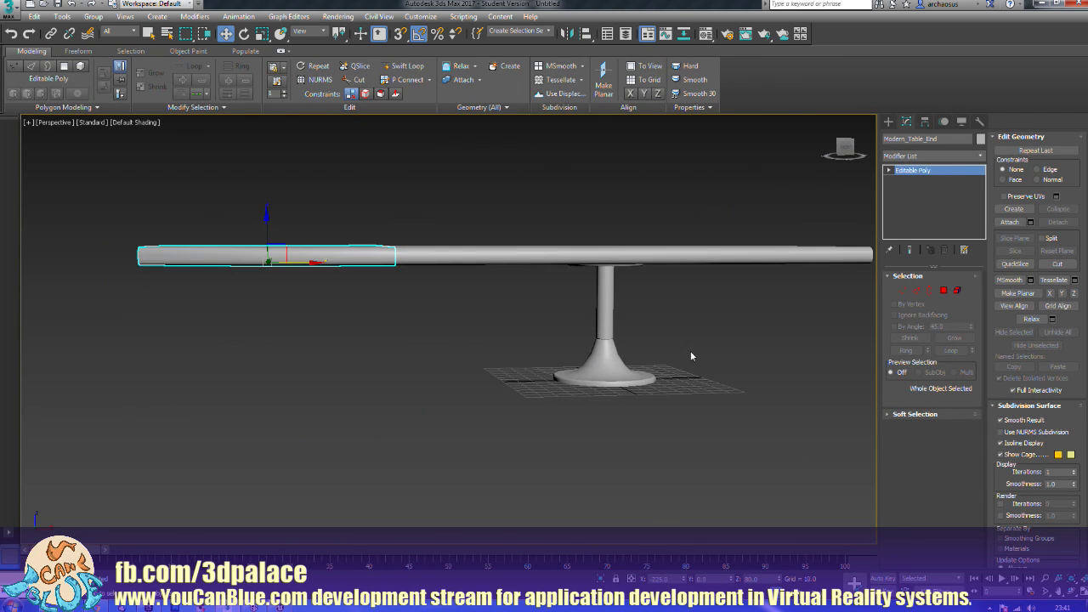
left_click(618, 365)
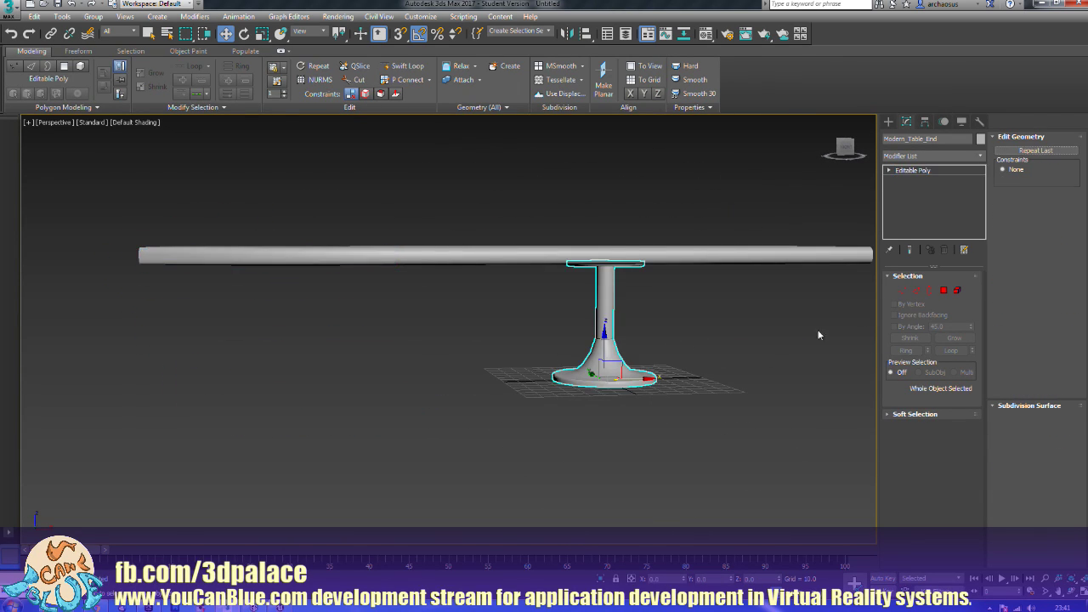
Step: Add an Unwrap UVW modifier to the table support and open its UV editor with all polygons selected
left_click(957, 157)
key("u")
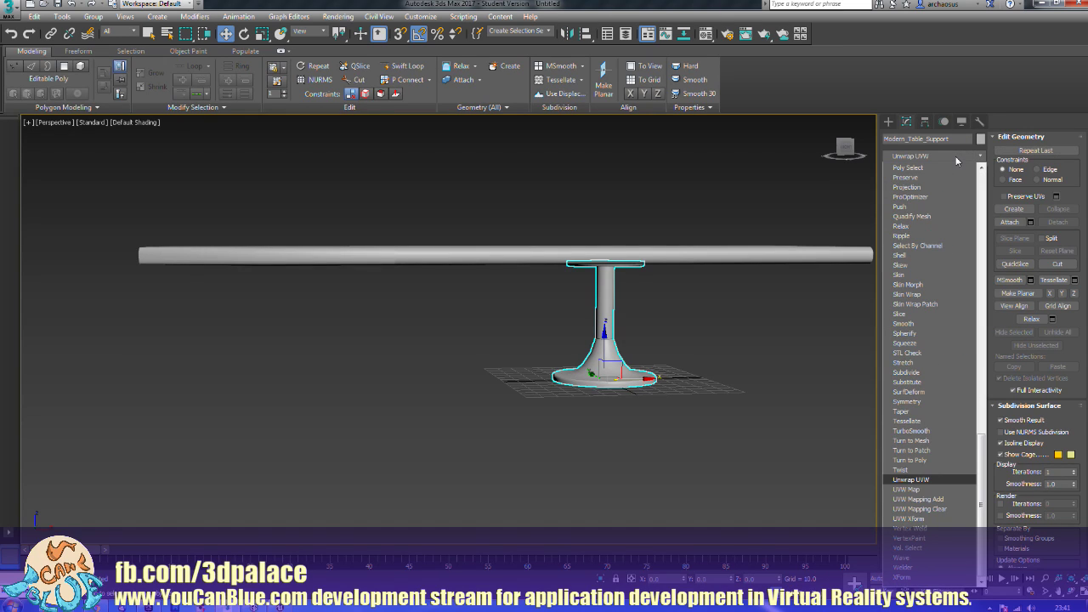
key("Return")
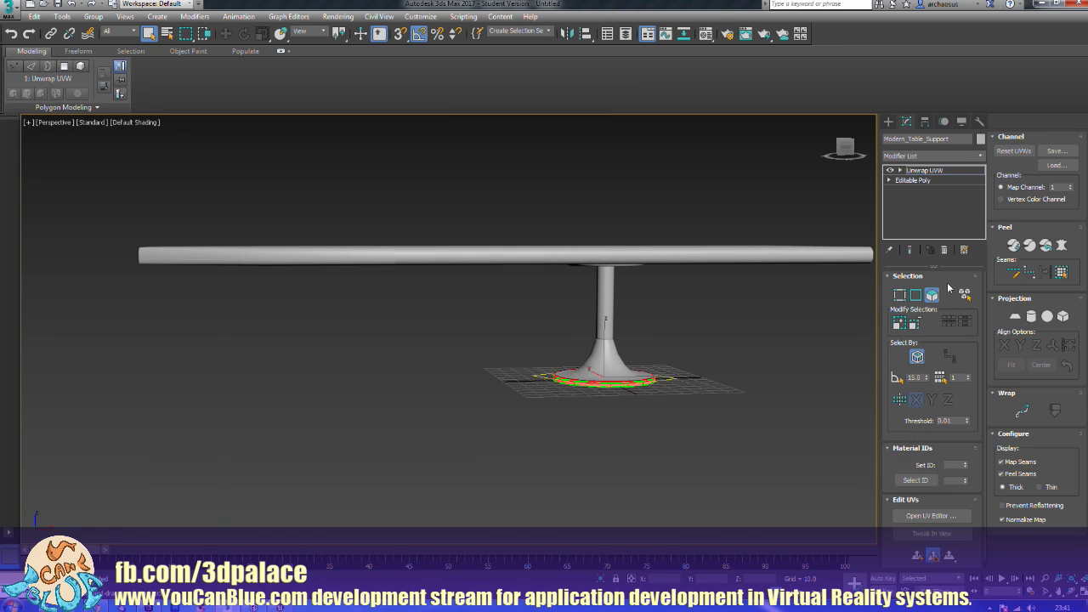
left_click(932, 515)
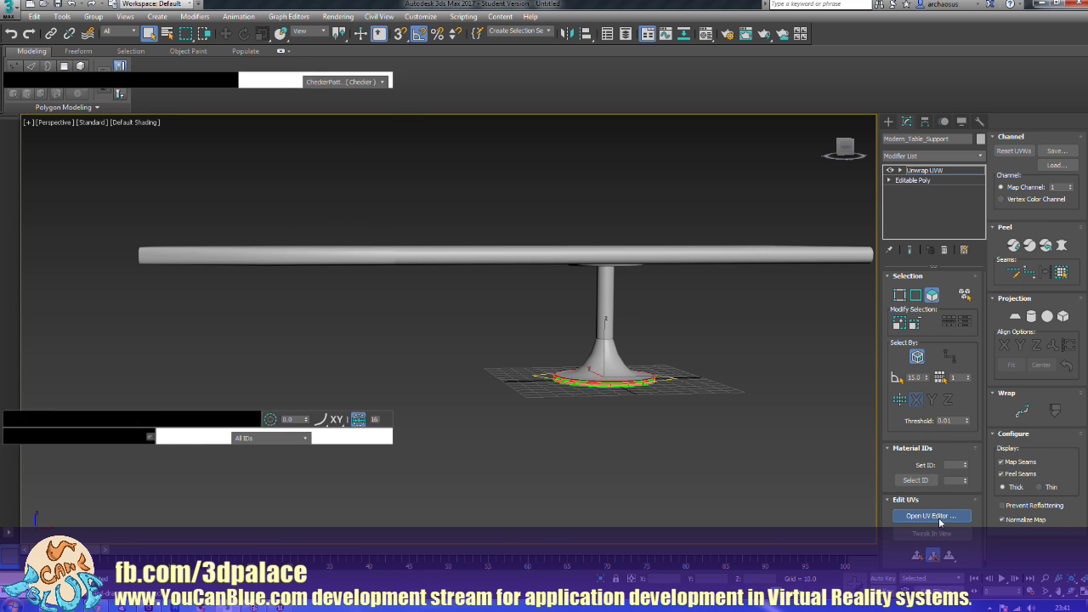
key("ctrl+a")
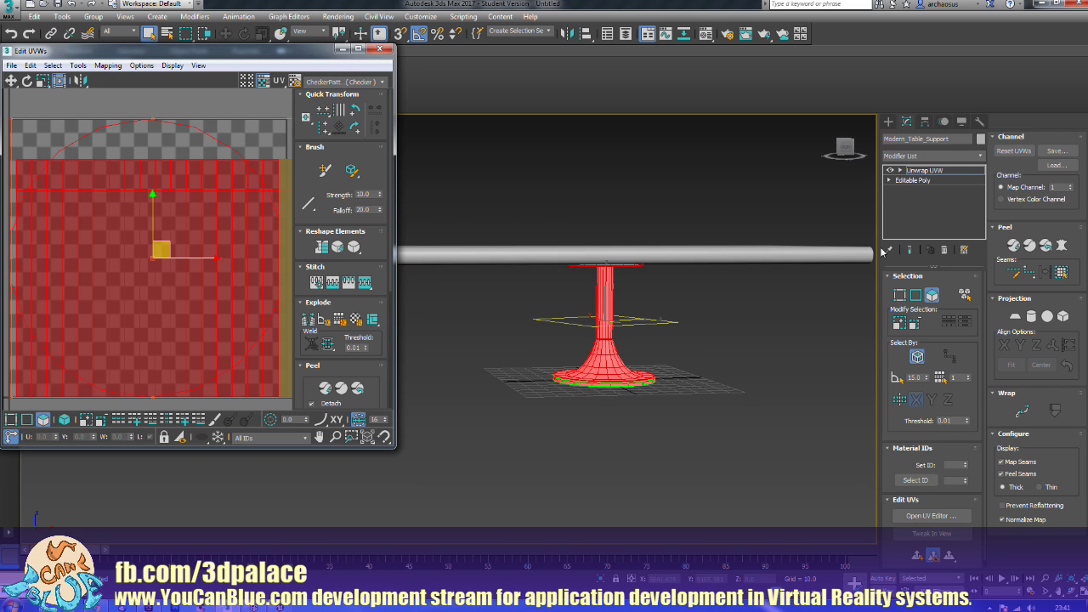
Step: Apply a cylindrical projection to the whole table support and fit it to the selected polygons
left_click(1032, 319)
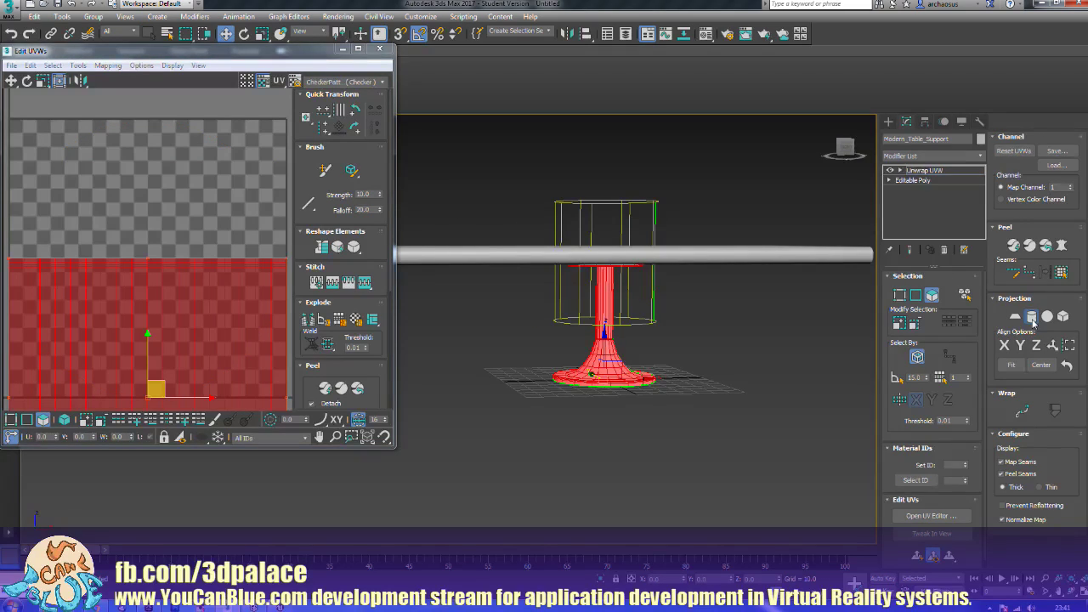
left_click(1012, 365)
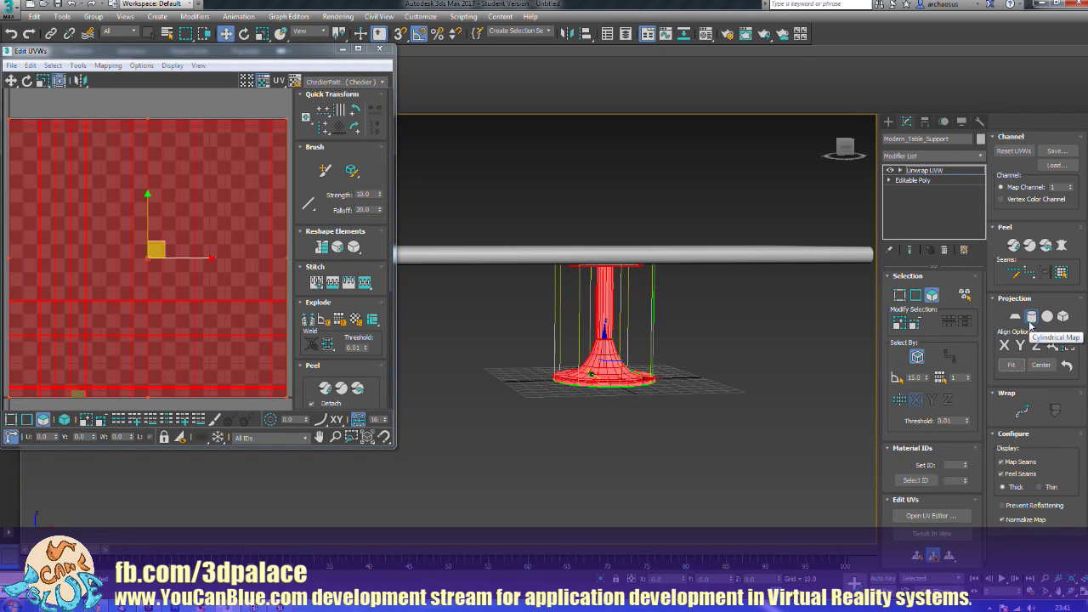
left_click(1032, 319)
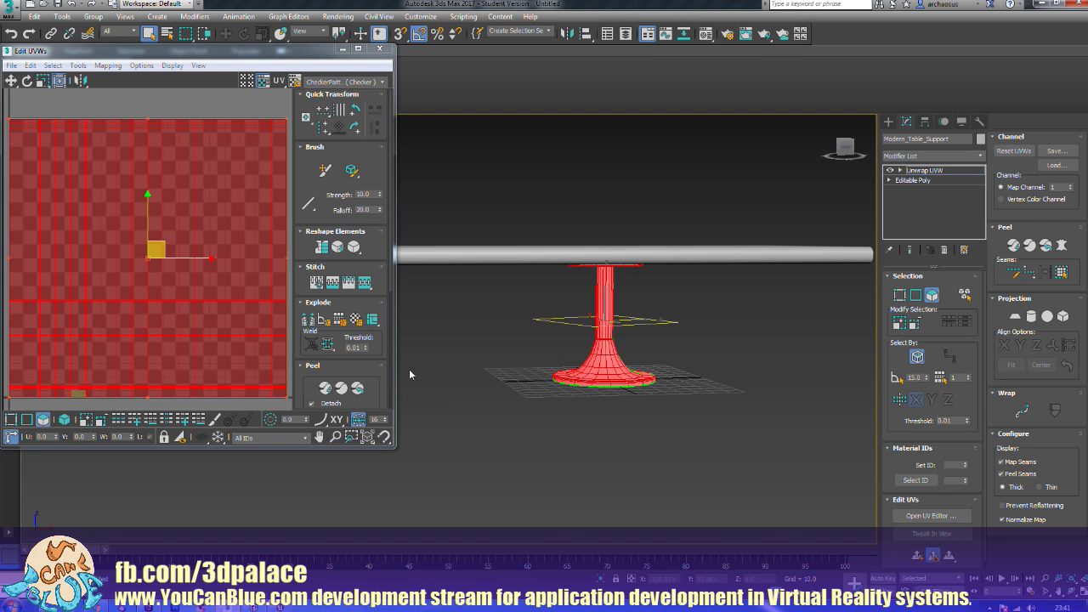
Step: Flatten-map all polygons of the support with a polygon angle threshold of 45.0 and a spacing of 0.001
left_click_drag(272, 56, 890, 155)
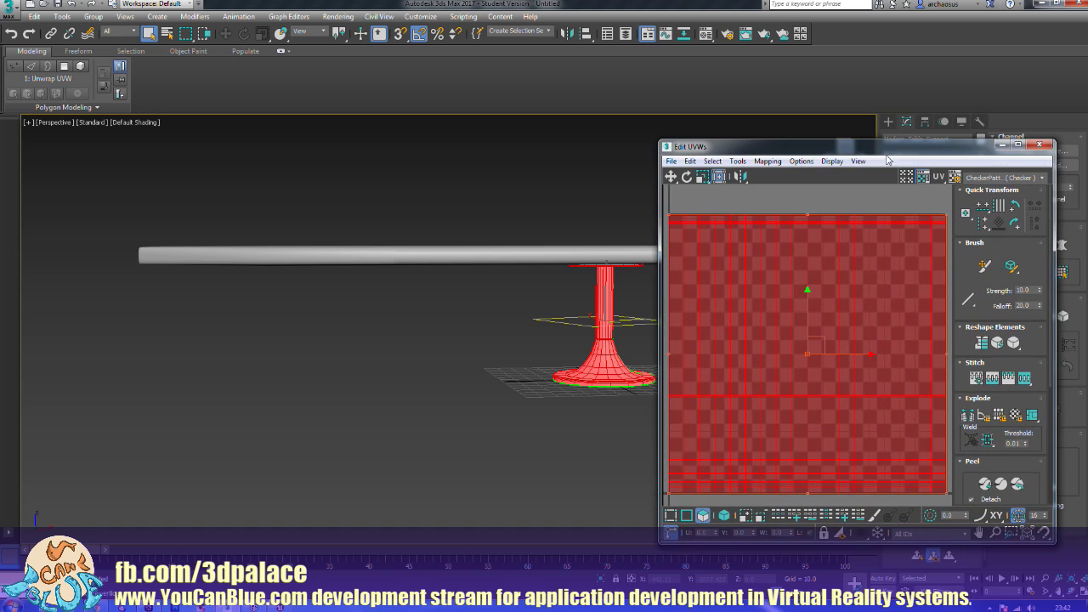
scroll(787, 259, "up", 2)
scroll(790, 253, "down", 2)
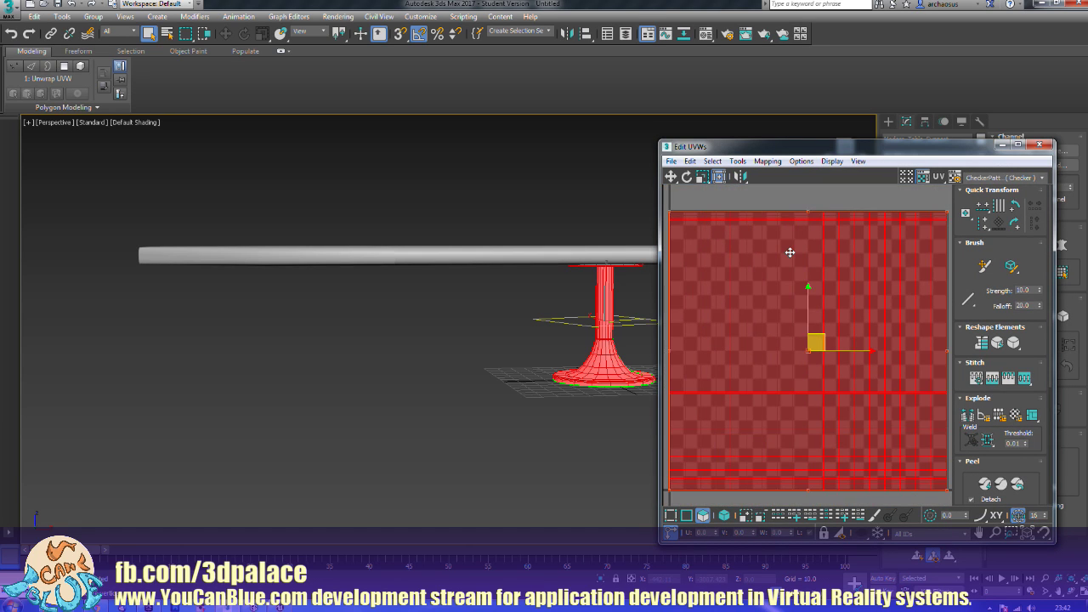
scroll(789, 253, "down", 1)
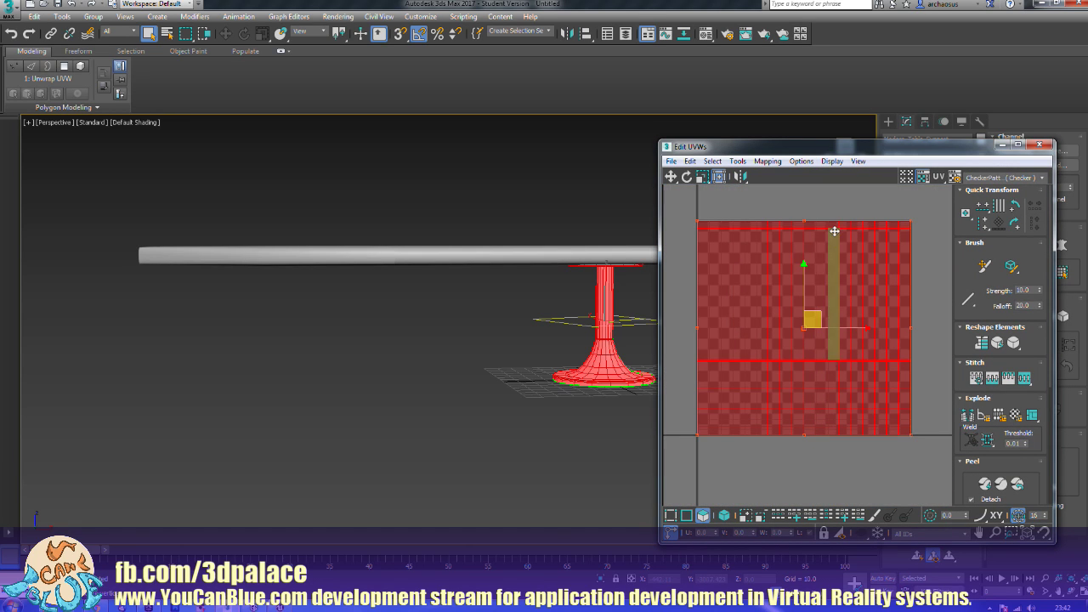
left_click(772, 162)
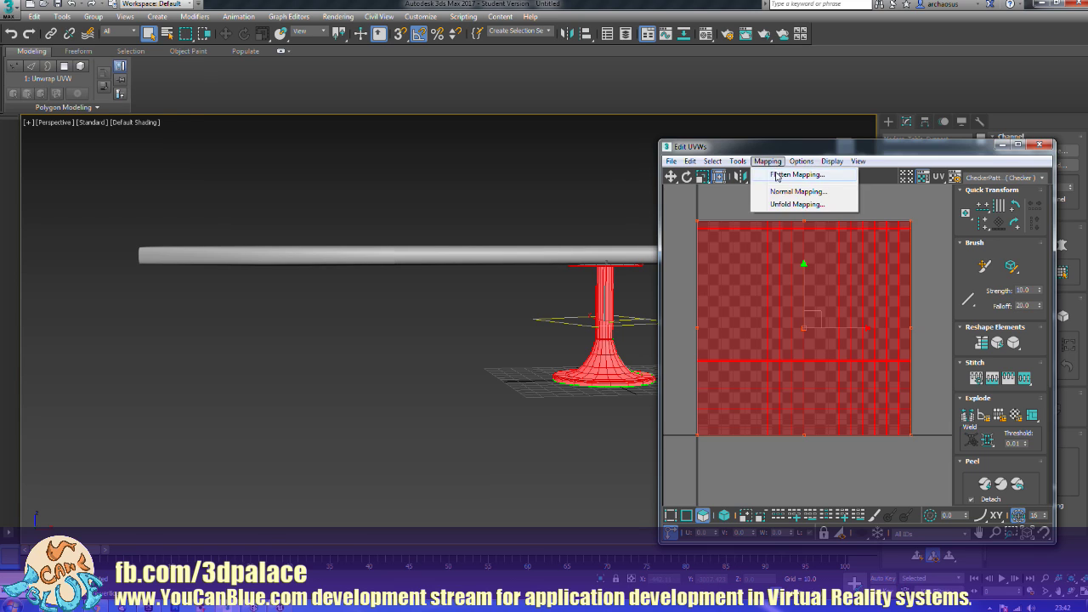
left_click(780, 174)
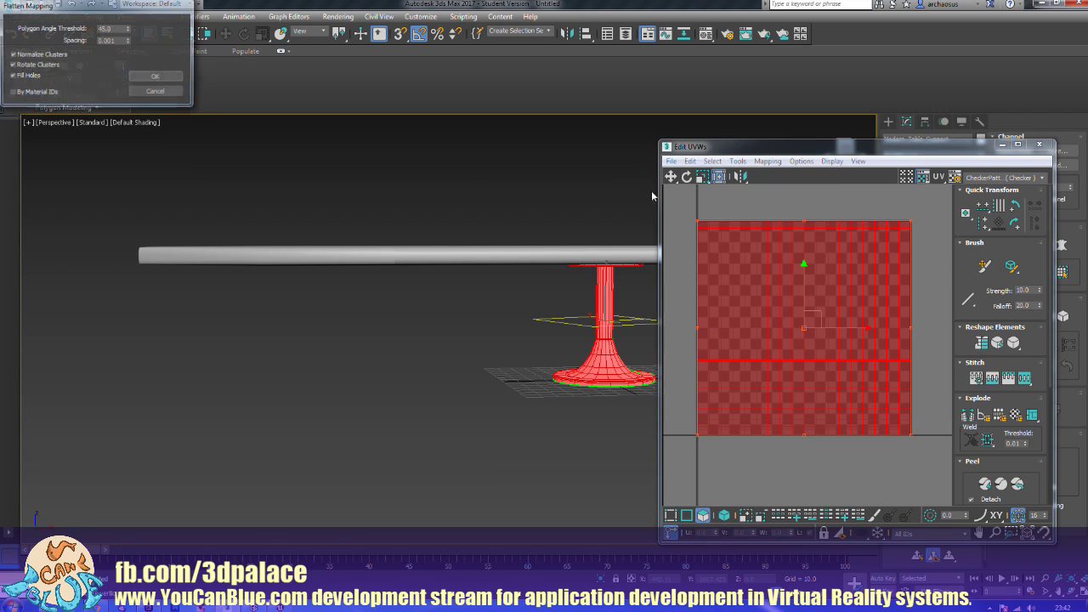
double_click(115, 28)
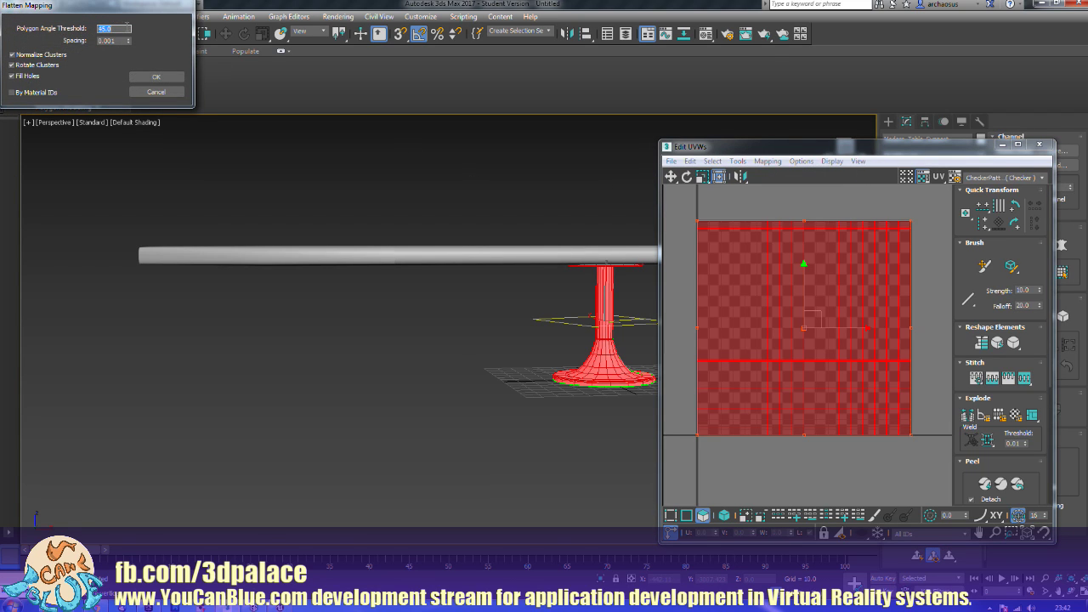
left_click(156, 77)
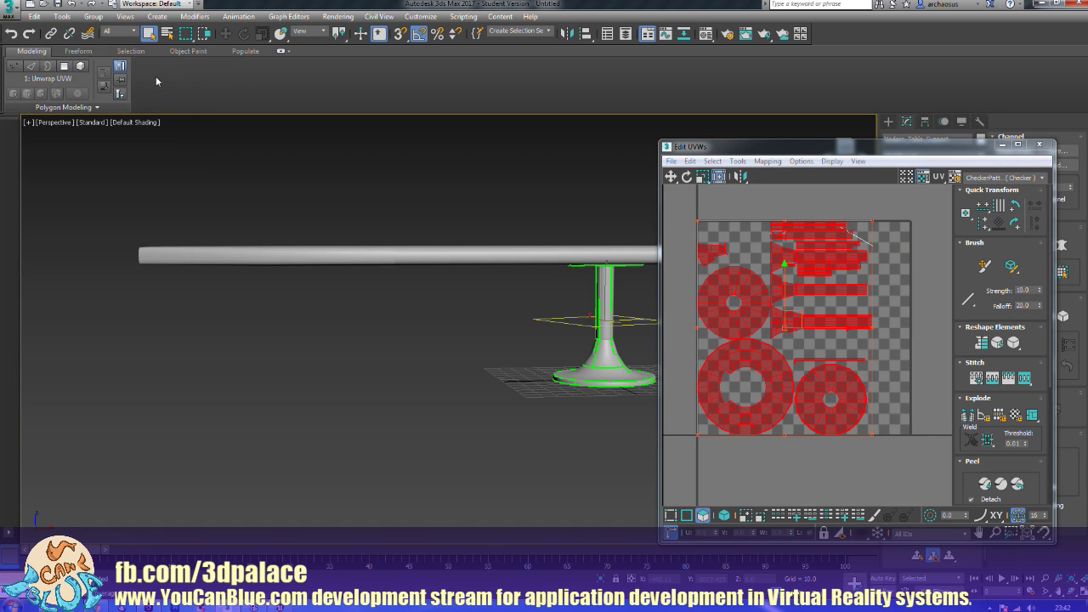
Step: Move the UV editor clear of the table support and clear the polygon selection
middle_click_drag(311, 279, 332, 358, "alt")
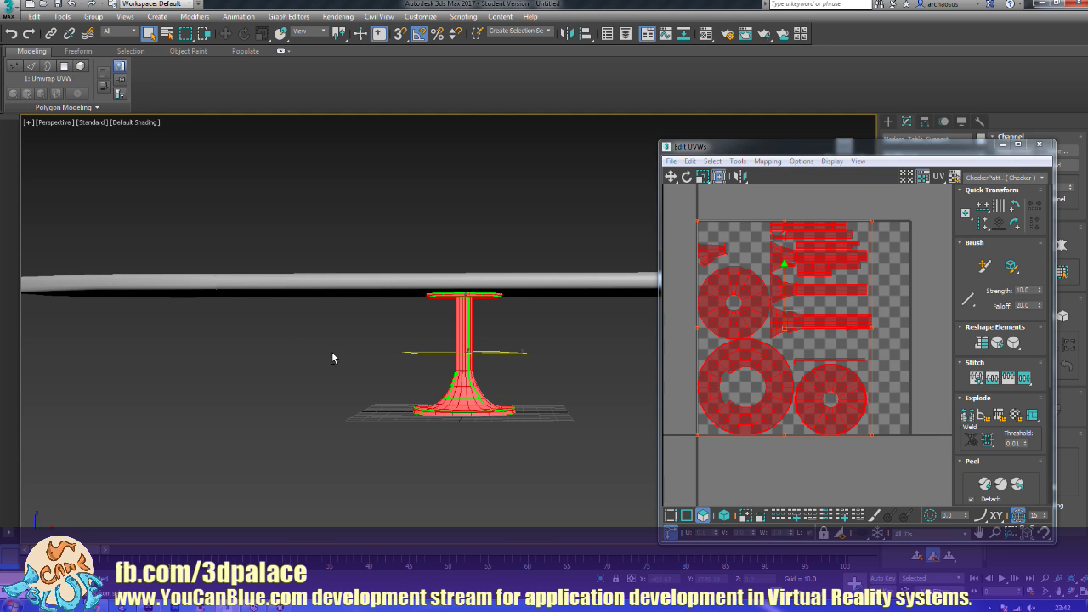
left_click_drag(919, 153, 309, 120)
middle_click_drag(594, 262, 666, 245)
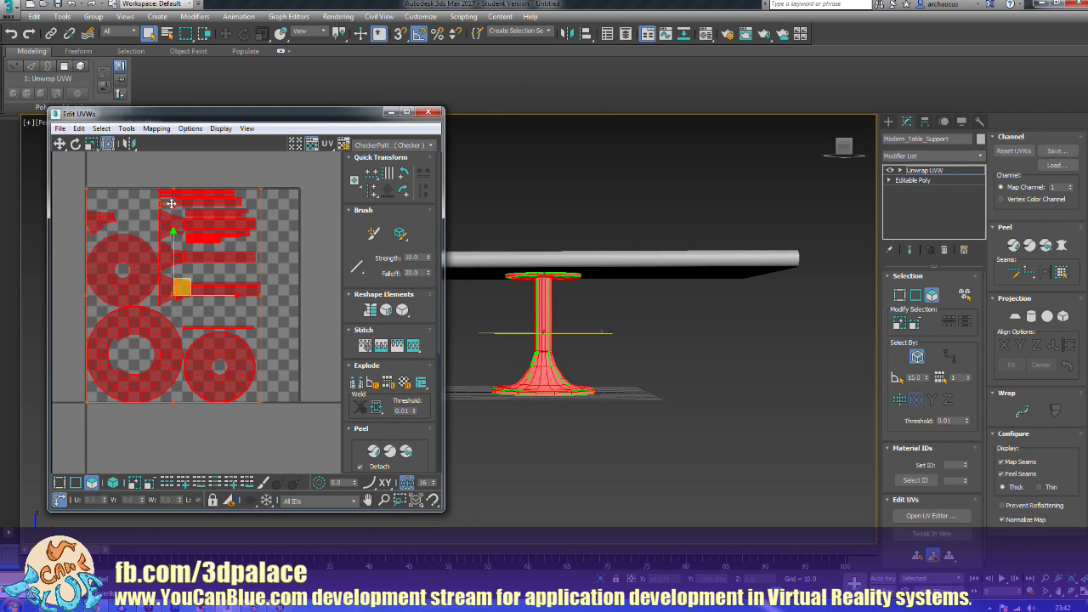
scroll(529, 377, "up", 2)
middle_click_drag(535, 354, 636, 377)
scroll(565, 376, "up", 3)
scroll(255, 341, "down", 5)
scroll(239, 327, "up", 5)
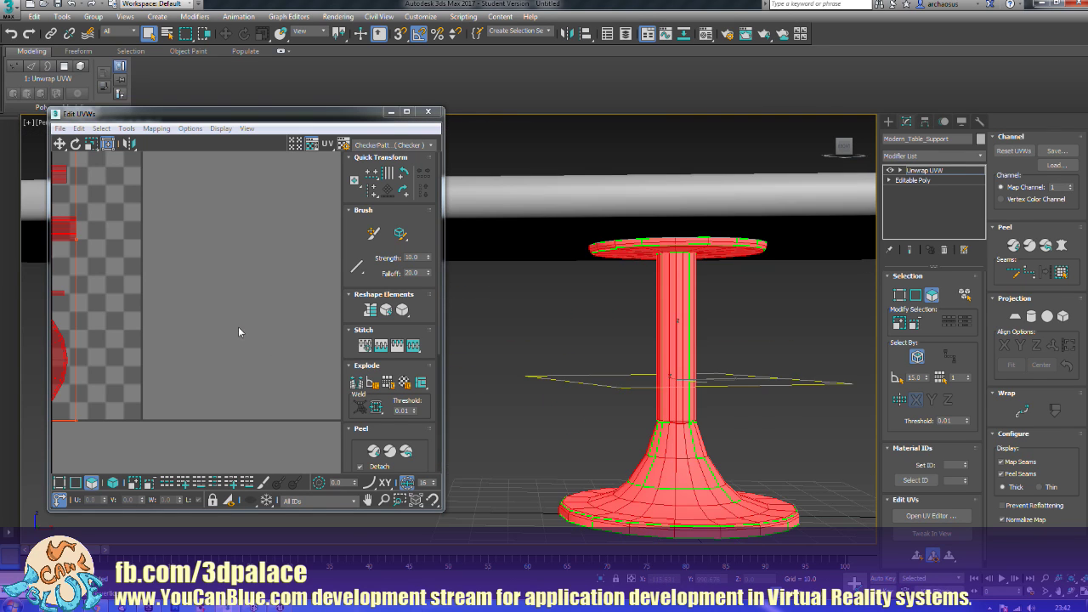
left_click(238, 327)
scroll(234, 320, "down", 5)
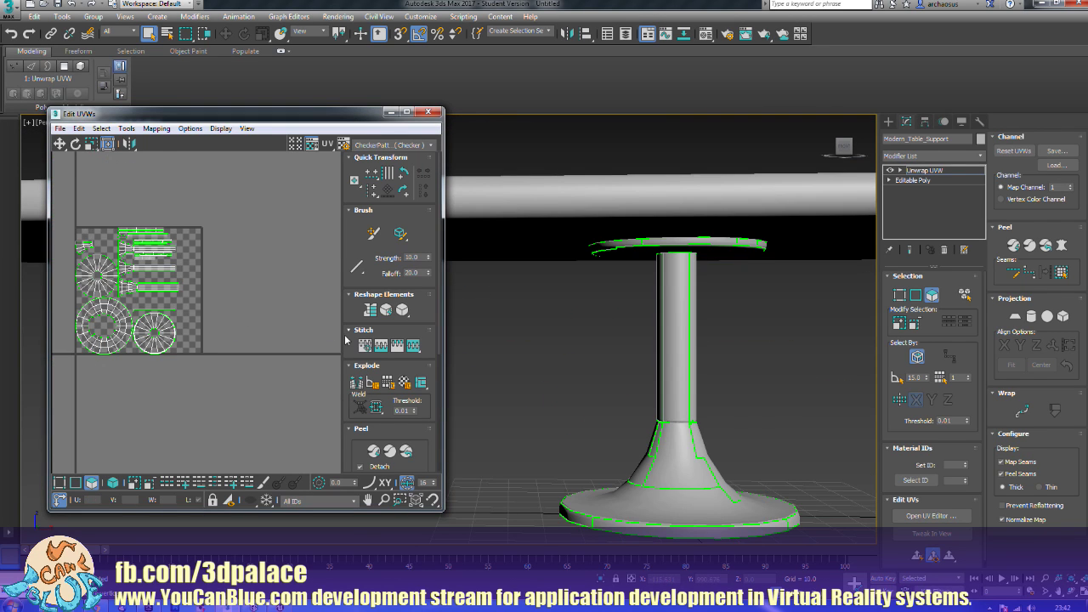
Step: Select the polygons of the support's column and its steep lower flare all the way around
left_click_drag(726, 383, 628, 398)
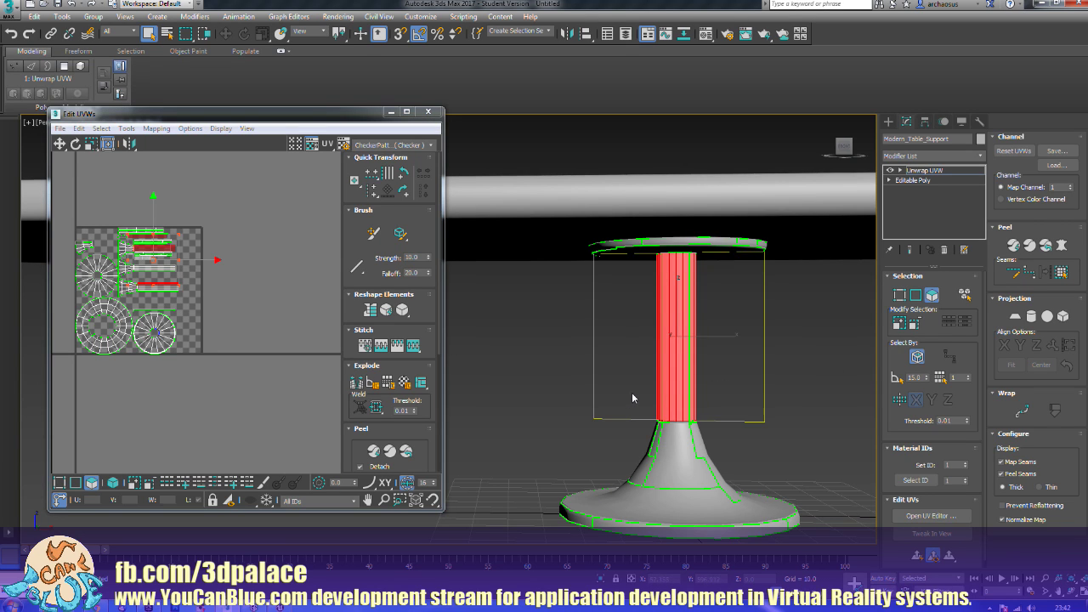
middle_click_drag(740, 422, 737, 352, "alt")
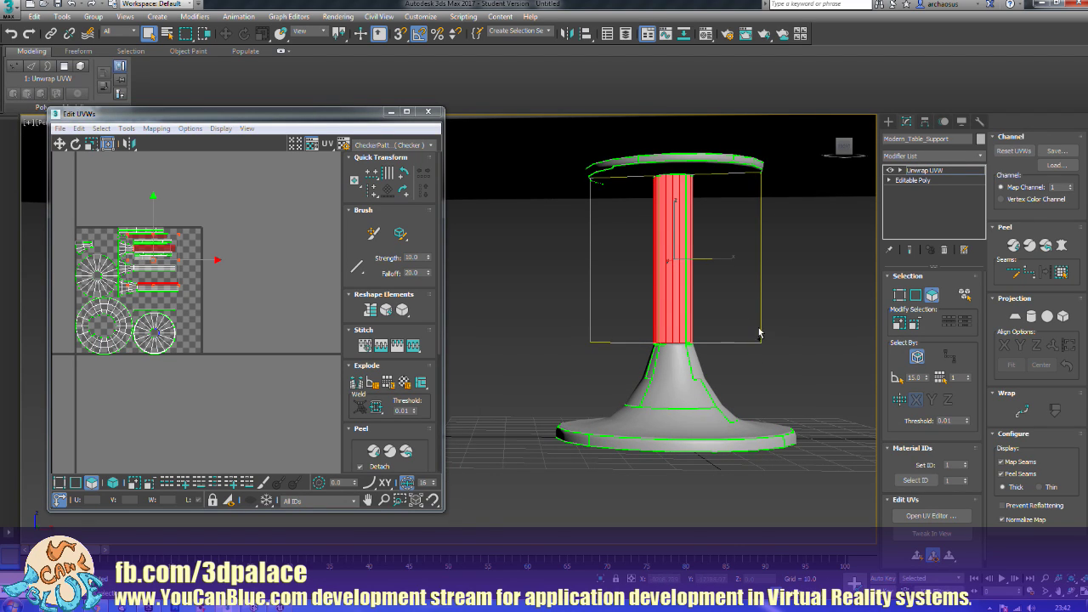
left_click_drag(781, 323, 575, 391)
middle_click_drag(567, 376, 771, 376, "alt")
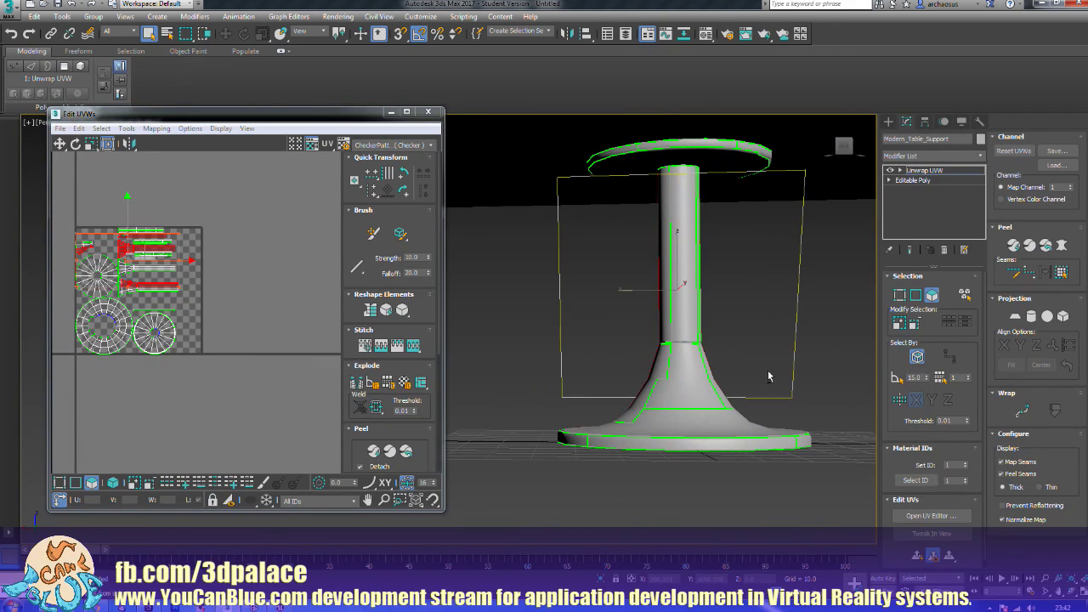
left_click_drag(616, 322, 765, 393)
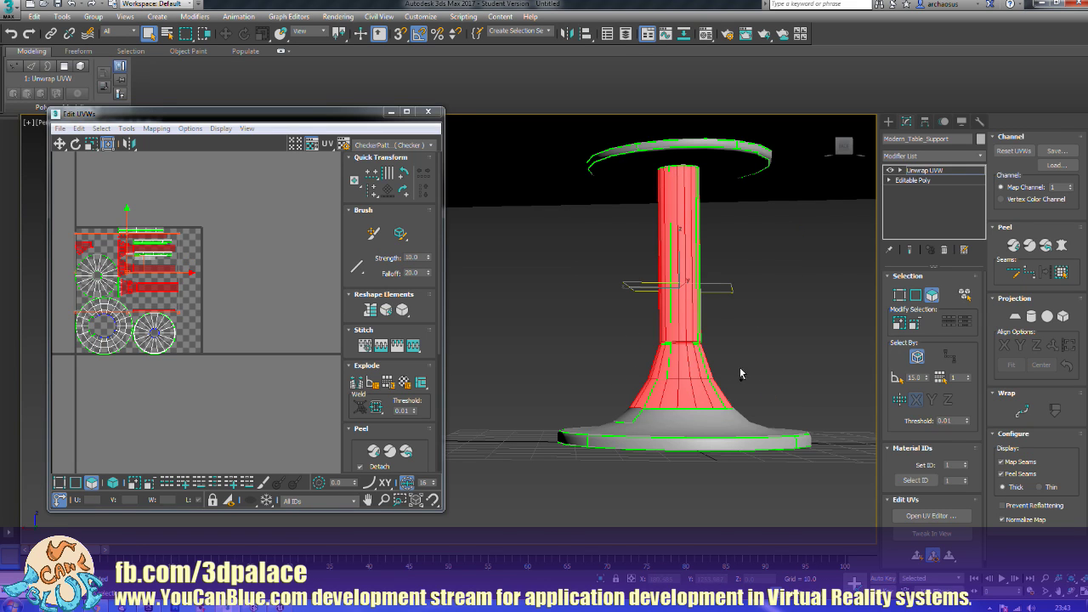
middle_click_drag(613, 333, 723, 331, "alt")
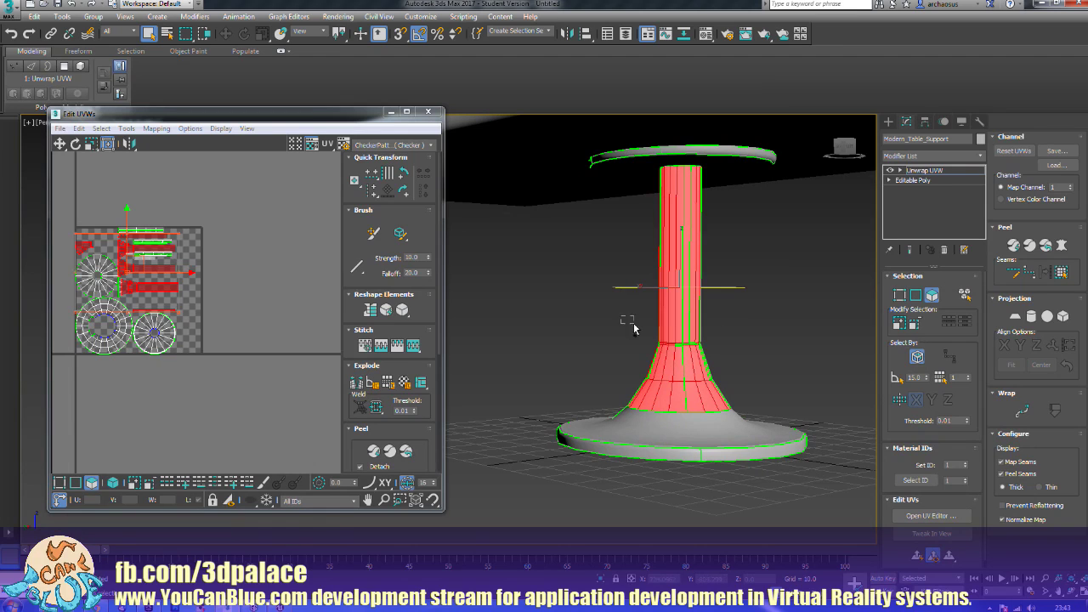
mouse_move(607, 335)
middle_mouse_down("alt")
mouse_move(702, 347)
mouse_move(607, 340)
middle_mouse_up("alt")
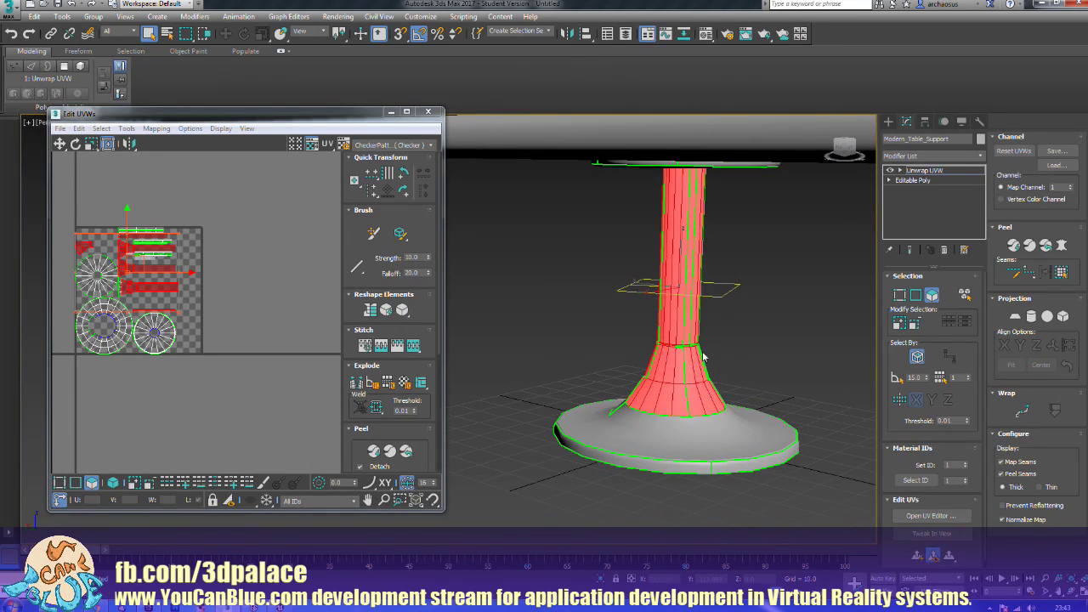
Step: Apply a cylindrical projection to the selected column and flare polygons, fitted to their extents
left_click(1031, 317)
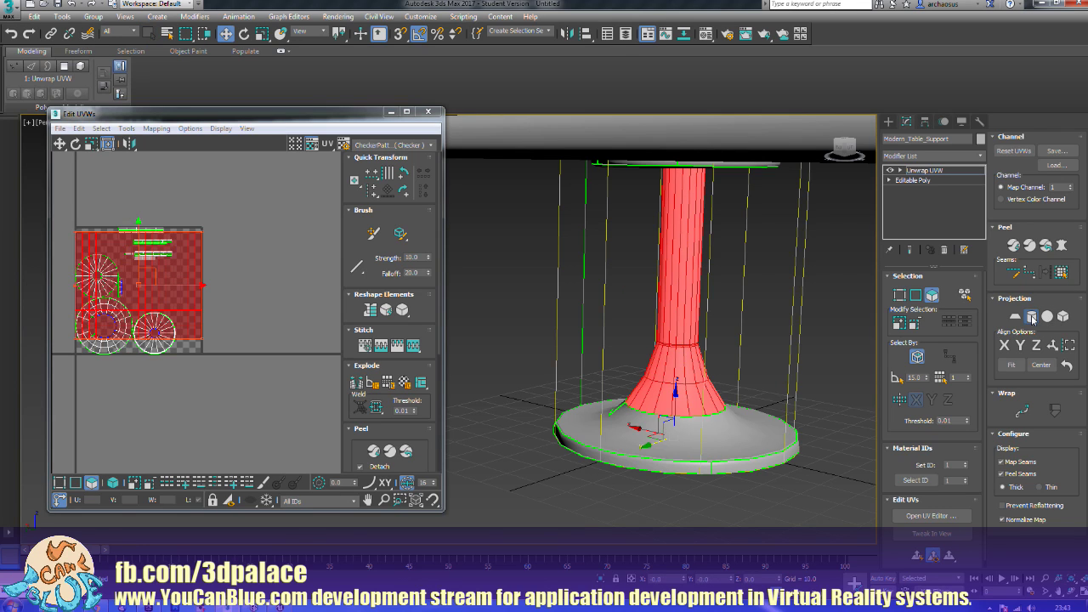
left_click(1012, 366)
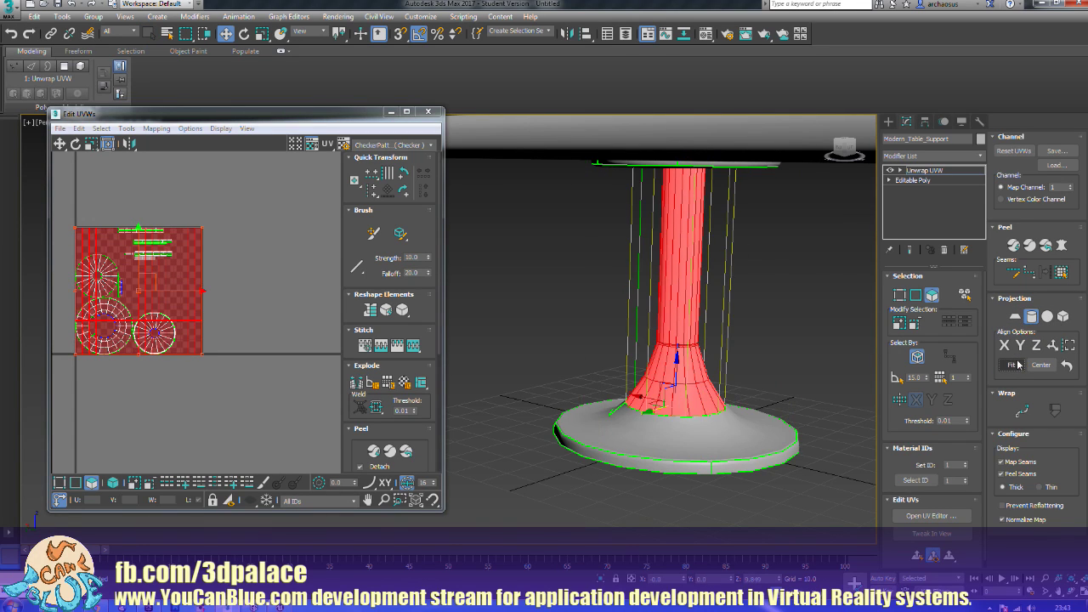
middle_click_drag(738, 338, 760, 328, "alt")
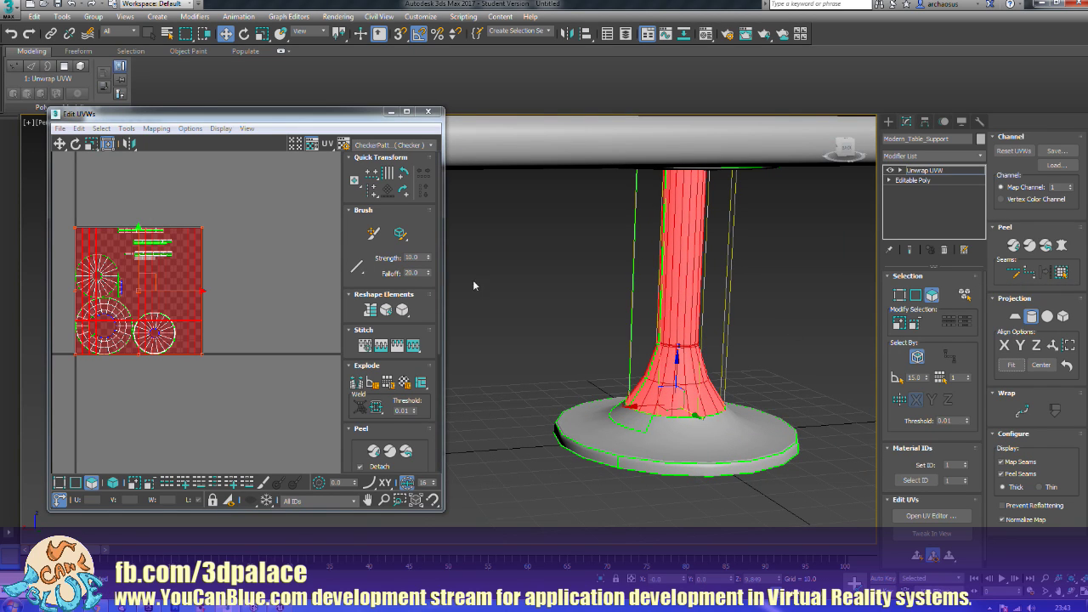
left_click(1031, 316)
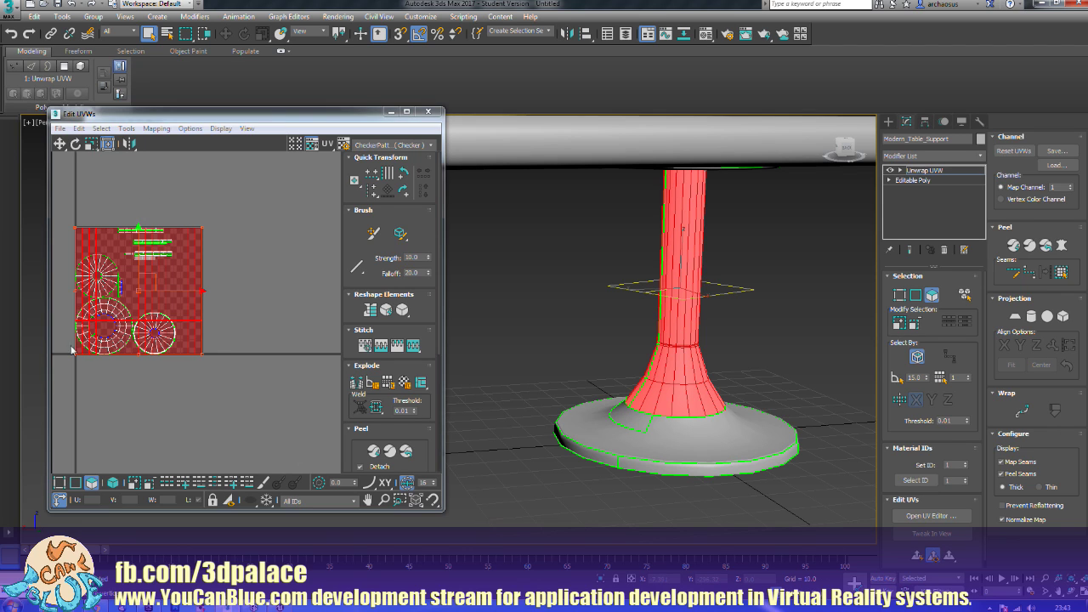
Step: Scale the column's UV shell down to about half size and move it outside the UV tile
left_click_drag(74, 352, 136, 291)
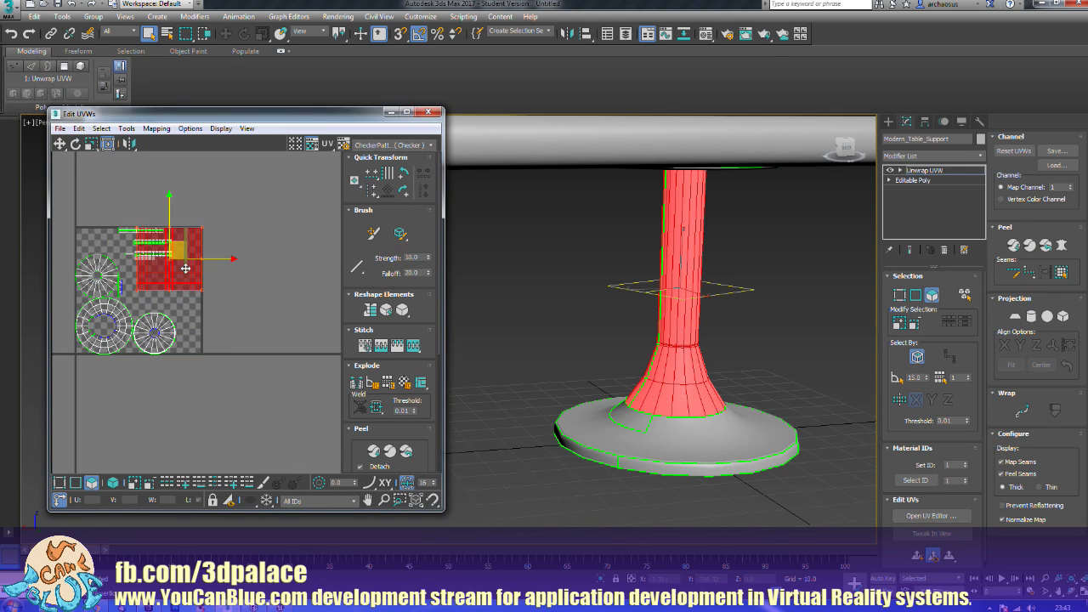
left_click_drag(183, 247, 272, 286)
middle_click_drag(164, 352, 234, 381)
scroll(233, 381, "up", 3)
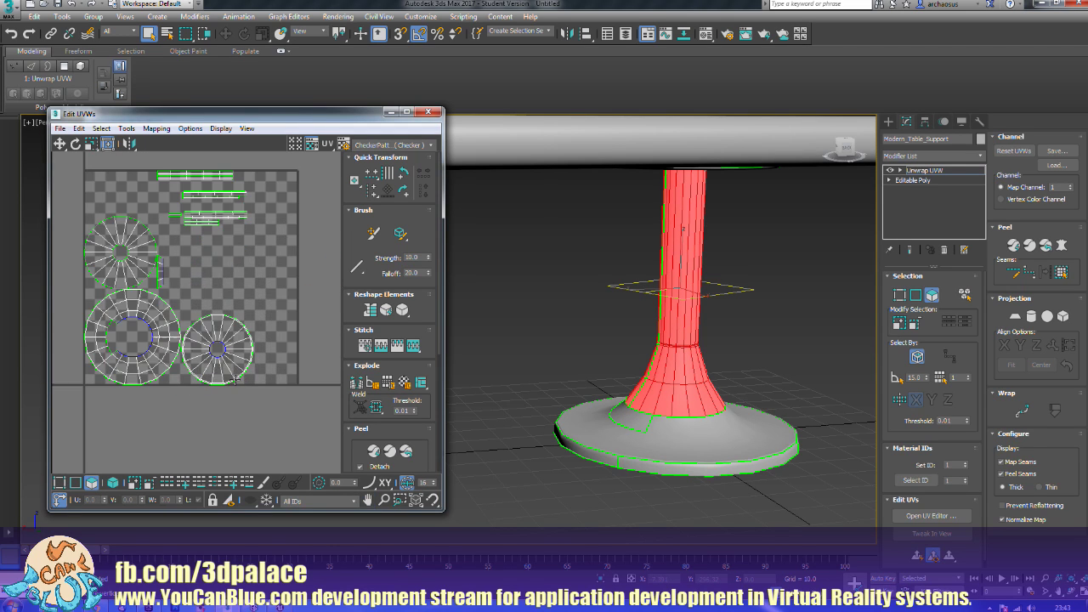
Step: Examine which base polygons the narrow leftover UV strips belong to by selecting individual faces
left_click(159, 265)
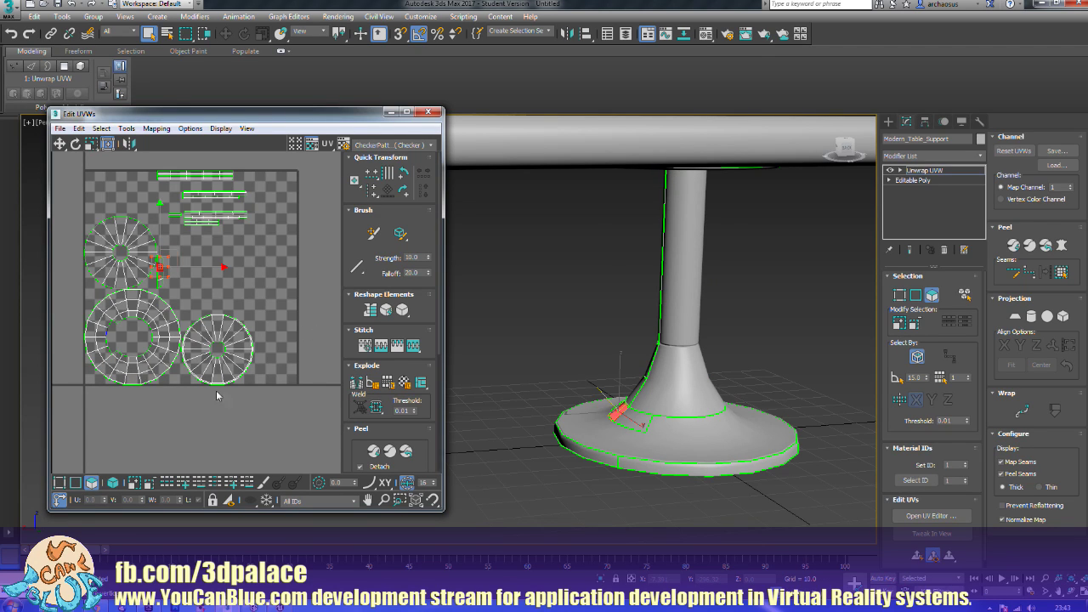
left_click(595, 453)
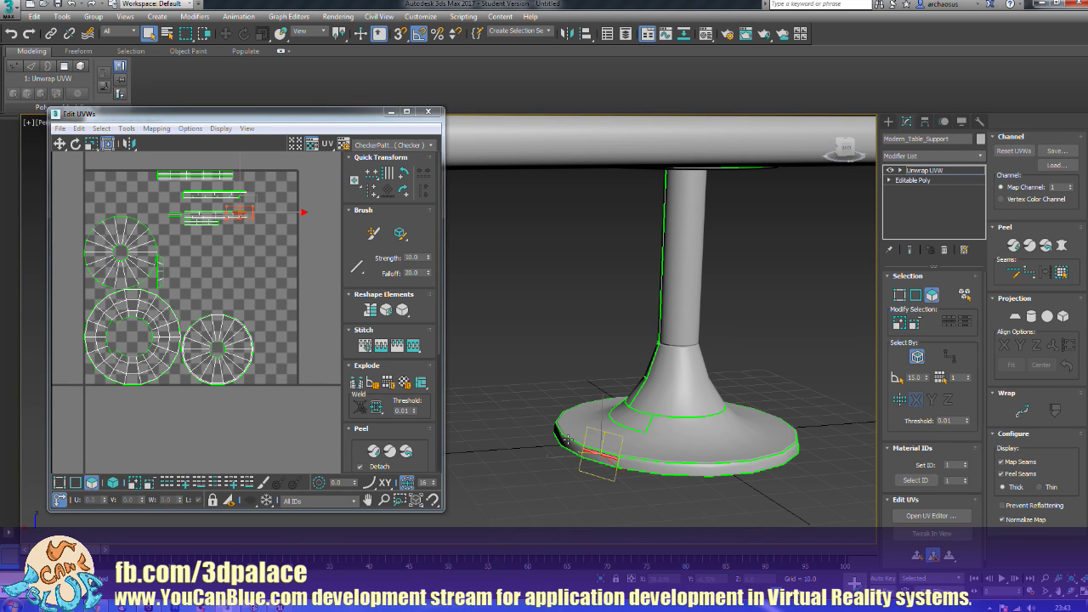
middle_click_drag(501, 427, 574, 420, "alt")
left_click(629, 412)
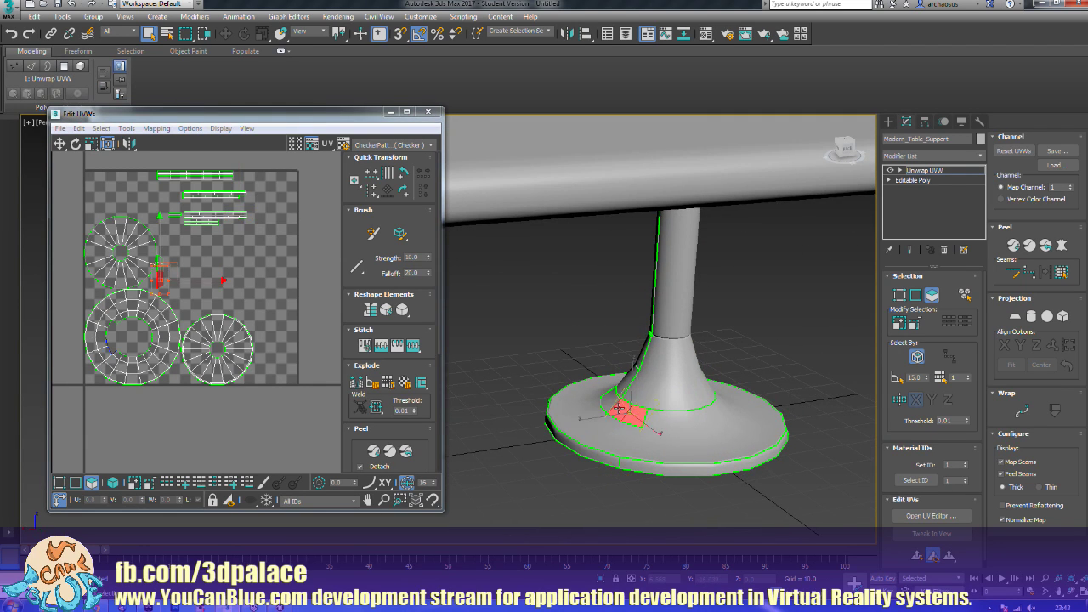
Step: Select the ring of polygons running around the middle of the base's sloped upper surface
left_click(597, 418)
left_click(610, 427, "ctrl")
left_click(631, 434, "ctrl")
left_click(647, 437, "ctrl")
left_click(683, 440, "ctrl")
middle_click_drag(717, 433, 679, 436, "alt")
left_click(683, 455, "ctrl")
left_click(713, 457, "ctrl")
left_click(740, 453, "ctrl")
middle_click_drag(743, 452, 682, 423, "alt")
left_click(754, 468, "ctrl")
left_click(768, 456, "ctrl")
left_click(703, 456, "ctrl")
left_click(728, 457, "ctrl")
mouse_move(733, 457)
middle_mouse_down("alt")
mouse_move(759, 462)
mouse_move(726, 467)
middle_mouse_up("alt")
left_click(711, 471, "ctrl")
left_click(743, 469, "ctrl")
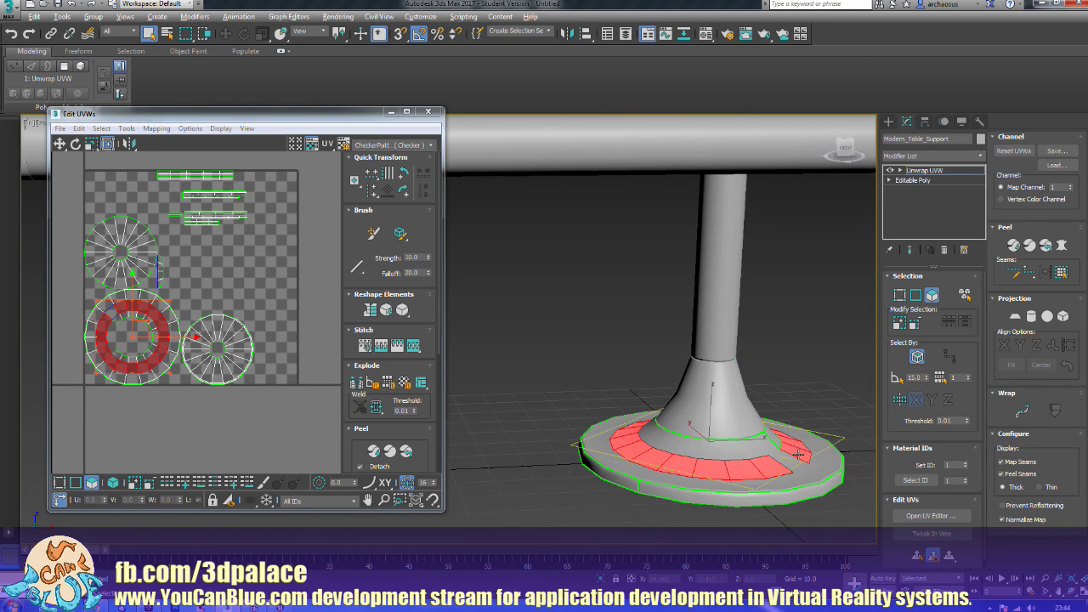
middle_click_drag(765, 469, 770, 472, "alt")
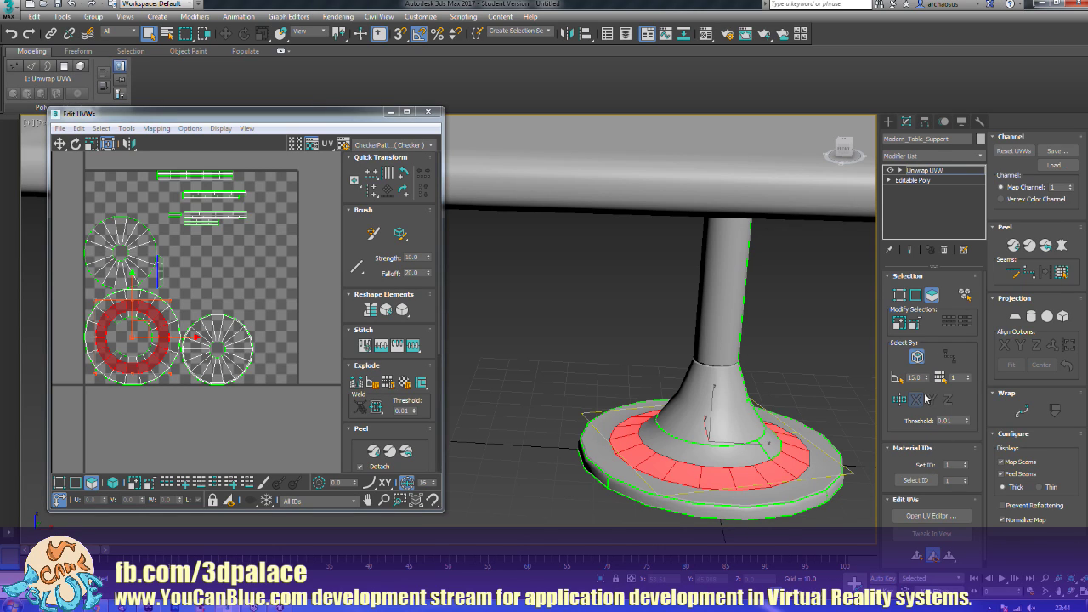
Step: Grow the selection to the base's whole sloped upper surface and apply a planar projection fitted to it
left_click(899, 324)
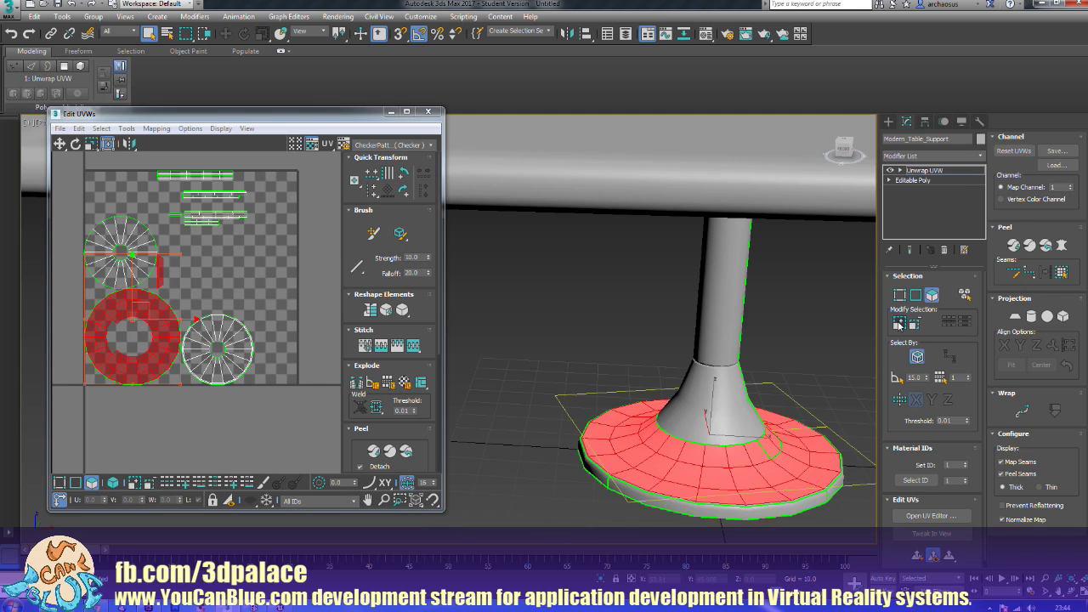
middle_click_drag(648, 404, 639, 372)
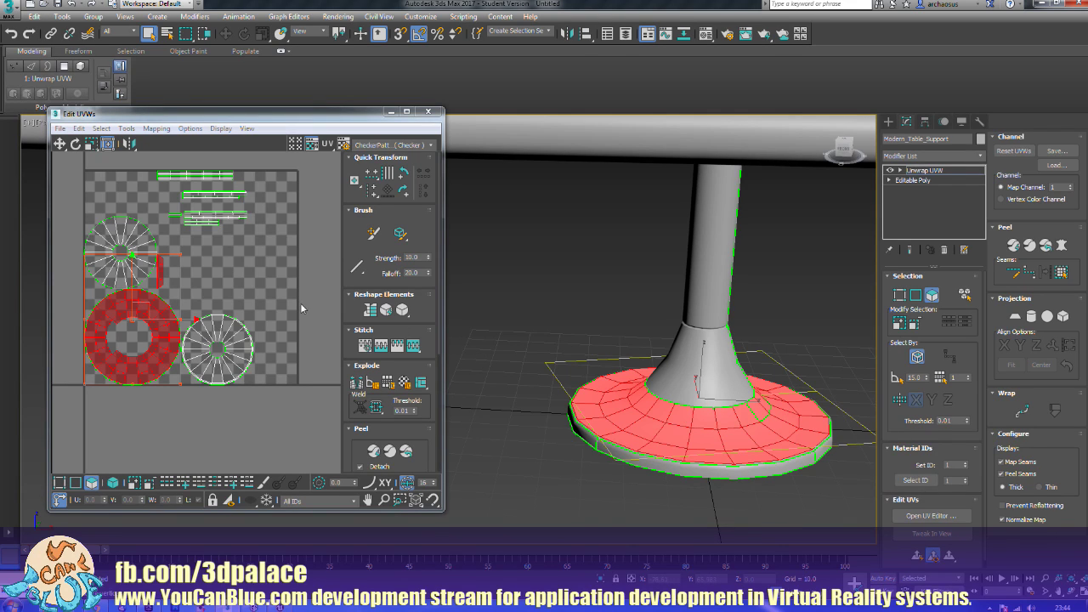
left_click(1015, 315)
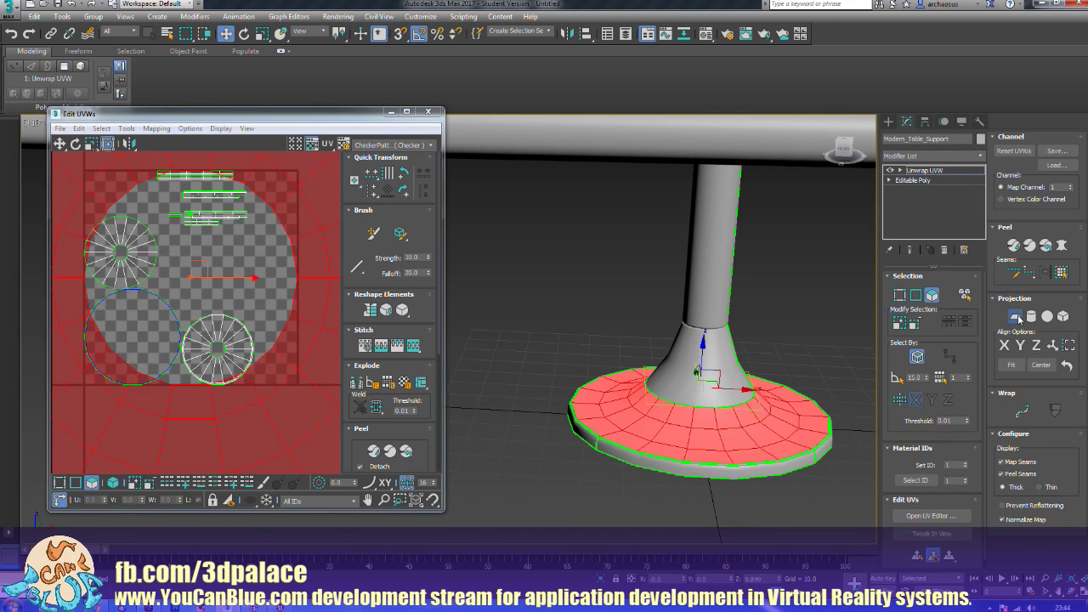
left_click(1010, 366)
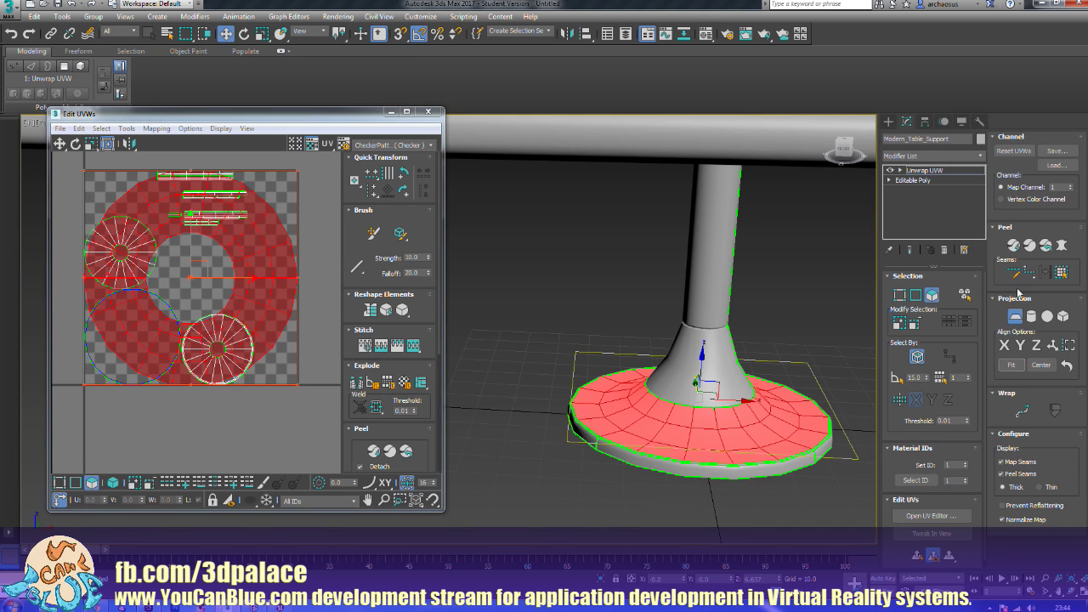
left_click(1015, 315)
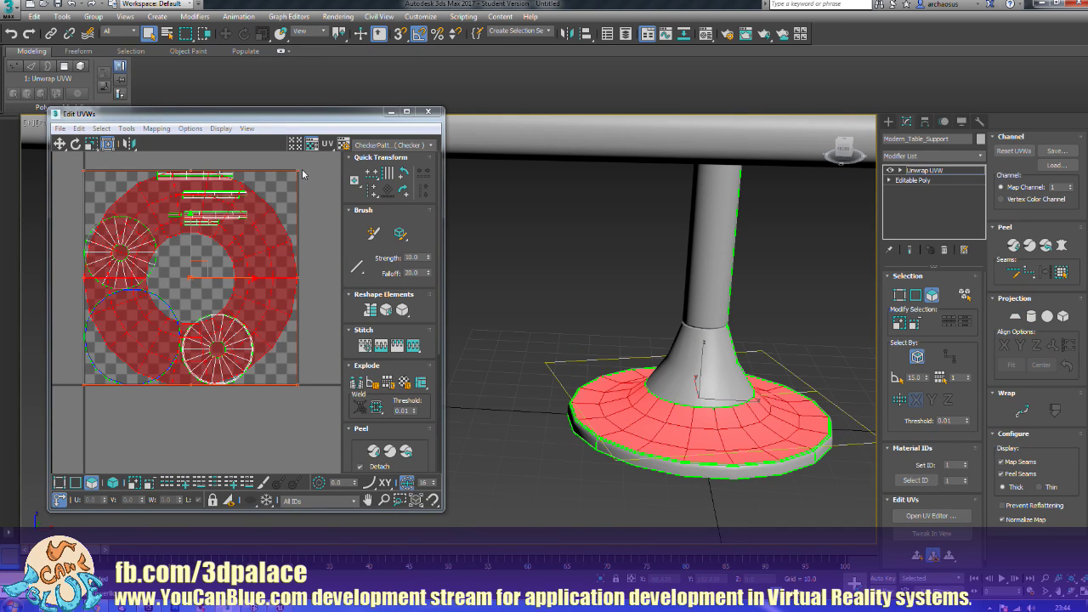
Step: Scale down the base's ring-shaped UV shell and align it with the circular outline in the tile's lower-left corner
left_click_drag(298, 169, 229, 233)
left_click_drag(189, 288, 179, 290)
middle_click_drag(180, 291, 244, 248)
scroll(246, 251, "up", 3)
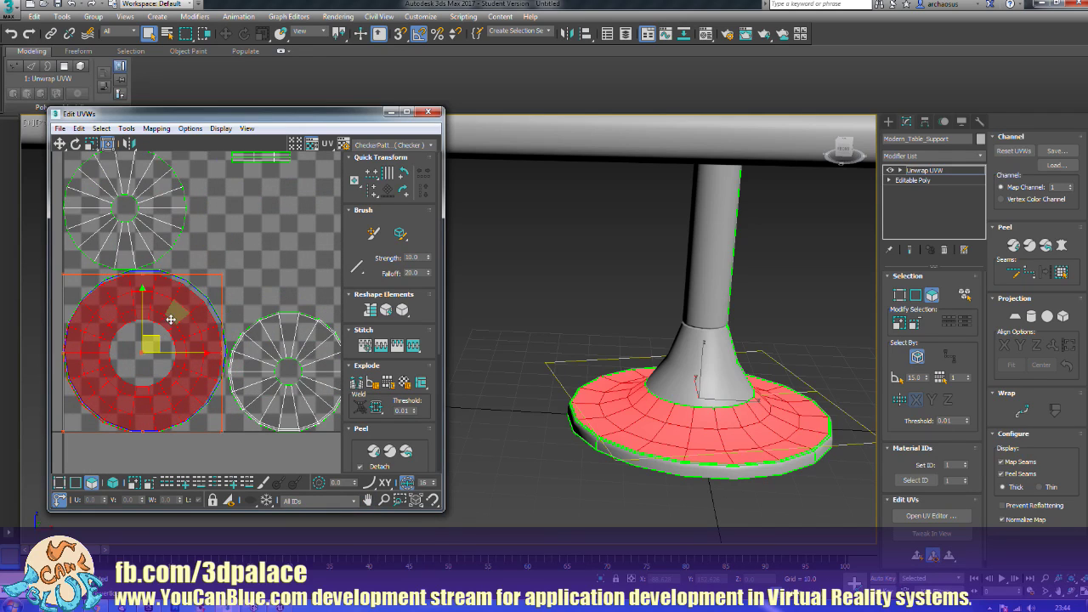
left_click_drag(158, 339, 161, 337)
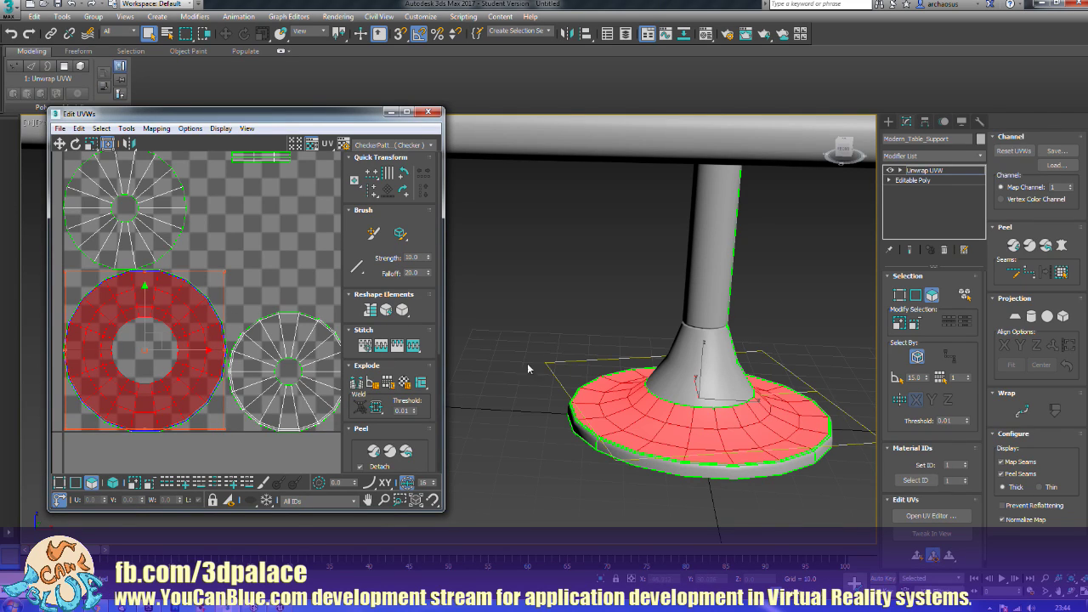
Step: Select the polygons around the base's outer rim and grow the selection to include the neighbouring edge rows
left_click(730, 473)
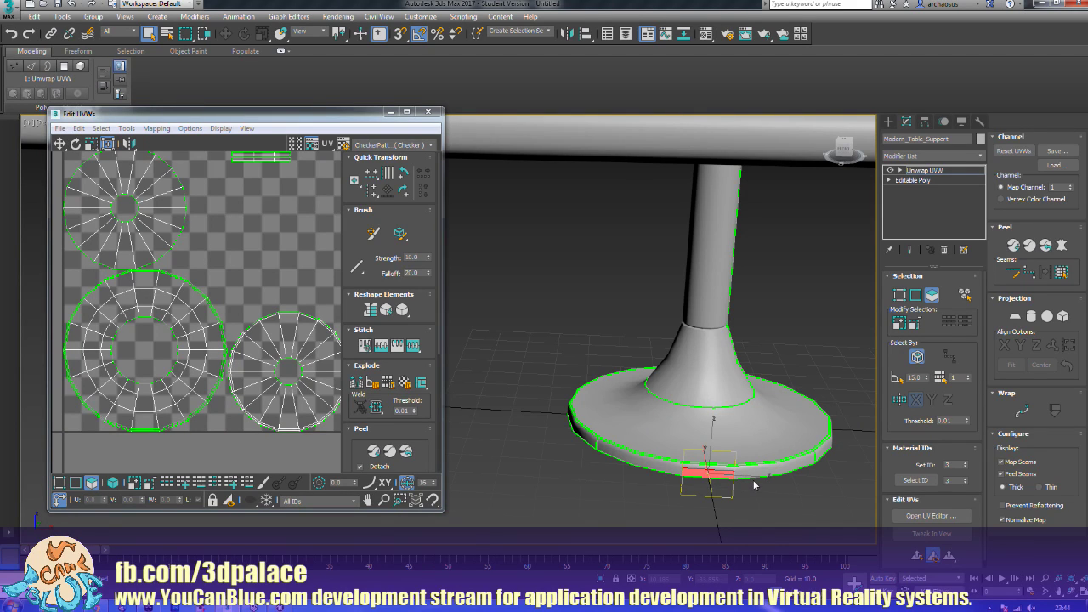
left_click(745, 476, "ctrl")
middle_click_drag(785, 486, 730, 495, "alt")
left_click(805, 503, "ctrl")
left_click(668, 492, "ctrl")
left_click(728, 493, "ctrl")
left_click(778, 491, "ctrl")
left_click(814, 482, "ctrl")
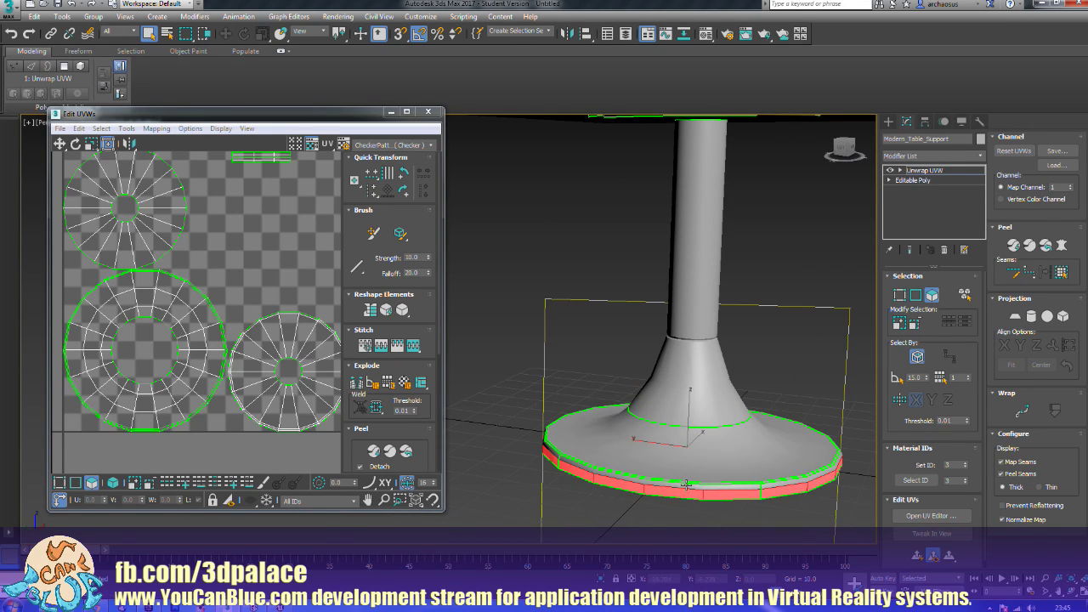
left_click(900, 327)
left_click(900, 327)
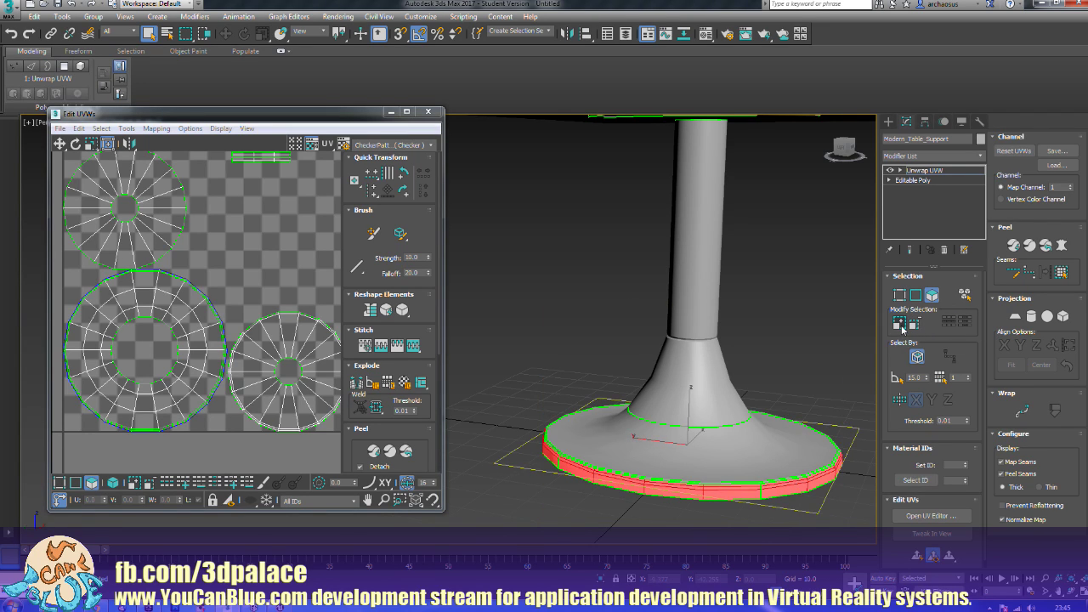
left_click(903, 329)
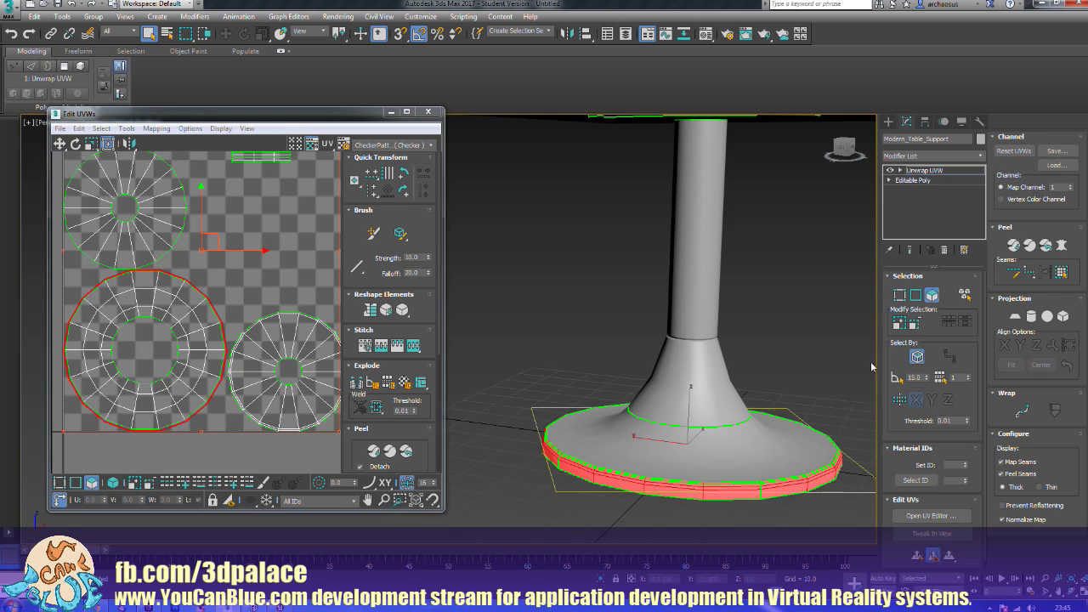
Step: Apply a cylindrical projection to the base's rim polygons, fitted to their extents
left_click(1031, 317)
left_click(1011, 363)
left_click(1031, 316)
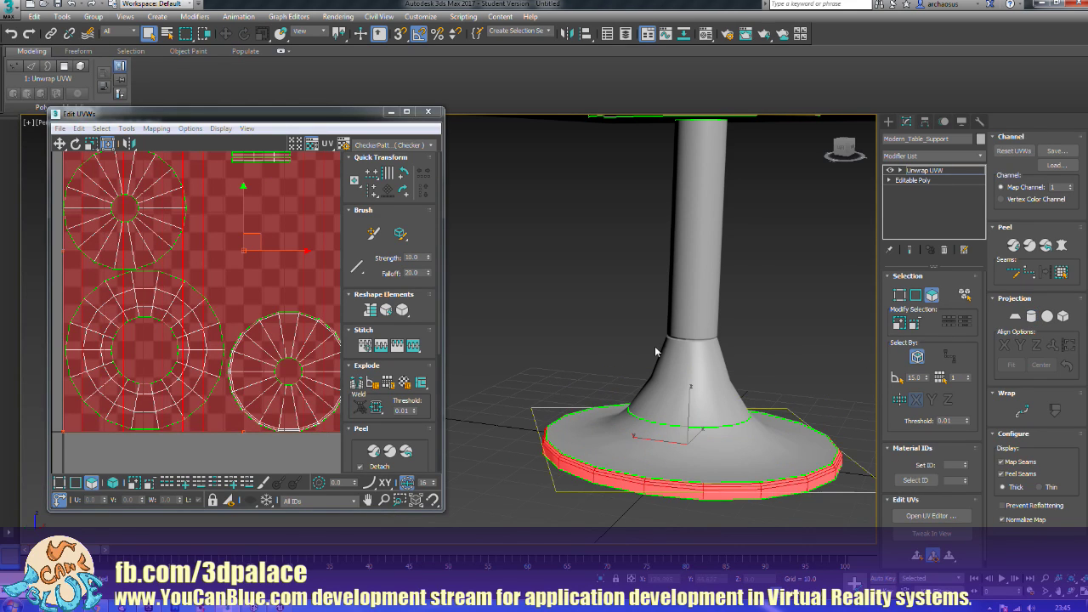
Step: Shrink the base rim's UV shell to a narrow horizontal strip and place it above the lower-right disc shell
left_click(406, 111)
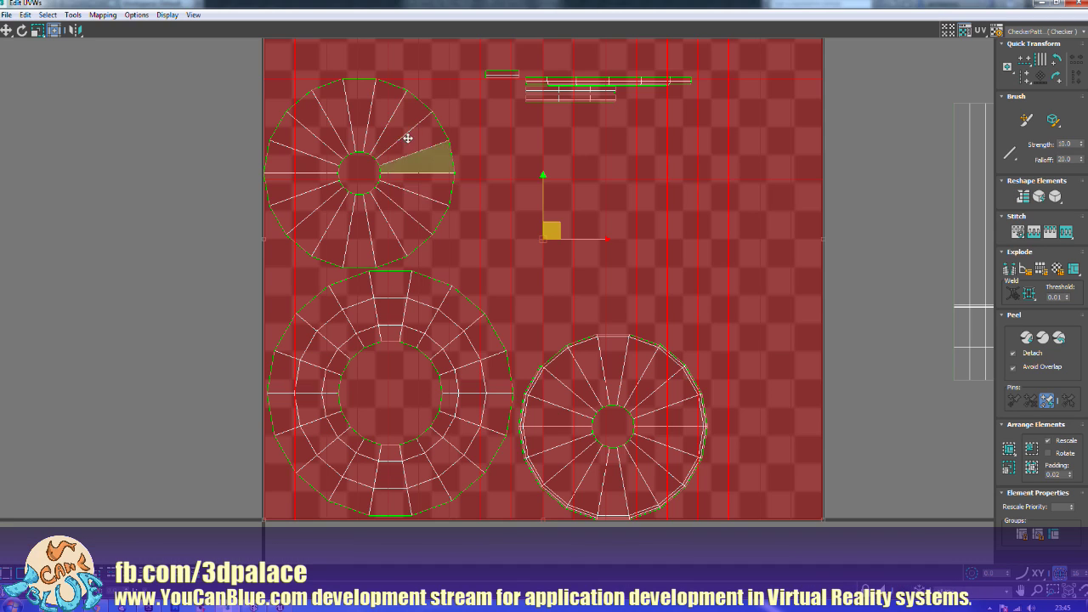
middle_click_drag(873, 227, 811, 272)
scroll(841, 261, "down", 4)
left_click_drag(773, 168, 719, 315)
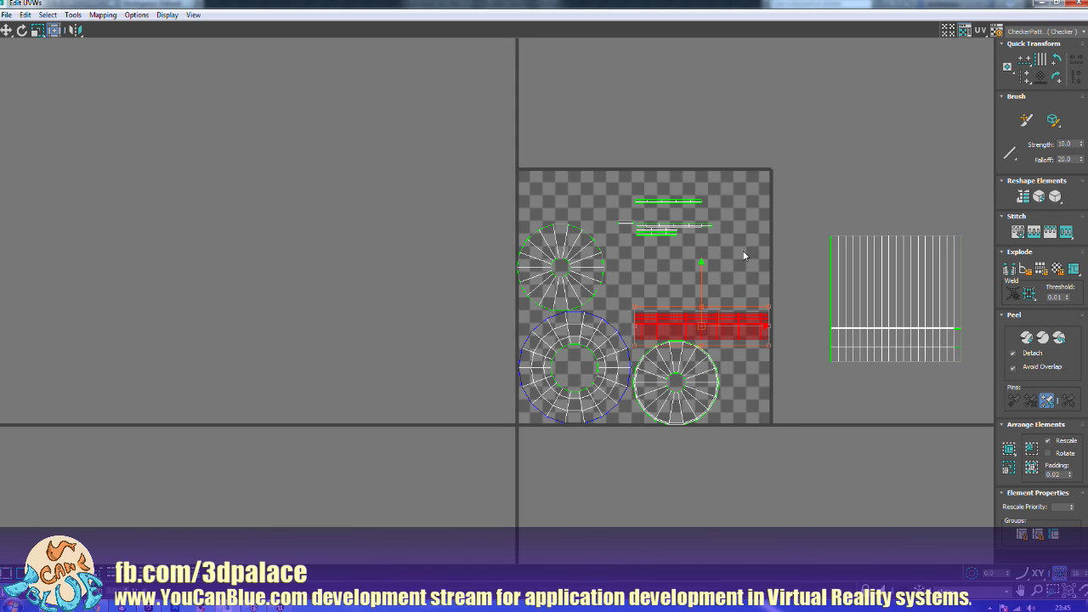
left_click_drag(665, 2, 247, 85)
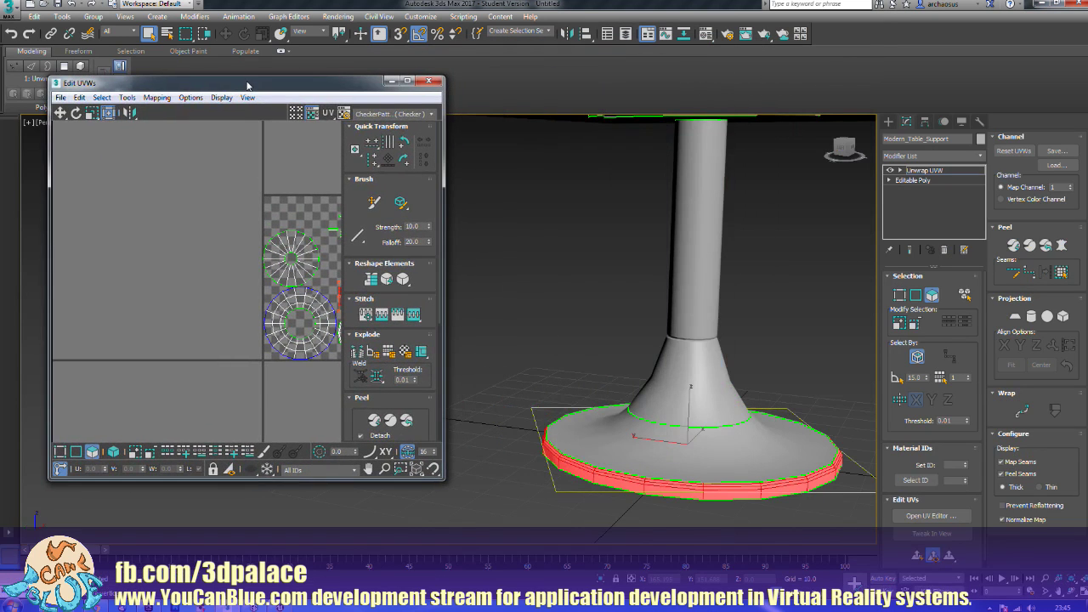
Step: Project the top plate's rim polygons cylindrically, fitted to their extents, and shrink their UV shell to a thin strip at the tile's upper right
middle_click_drag(620, 170, 615, 227)
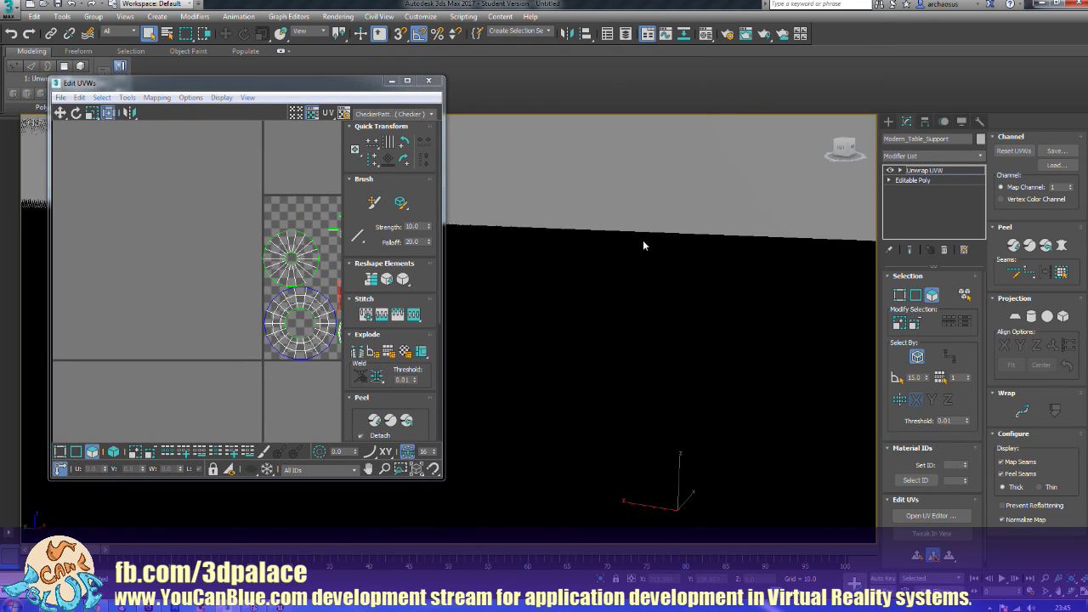
scroll(644, 242, "down", 5)
middle_click_drag(256, 226, 129, 233)
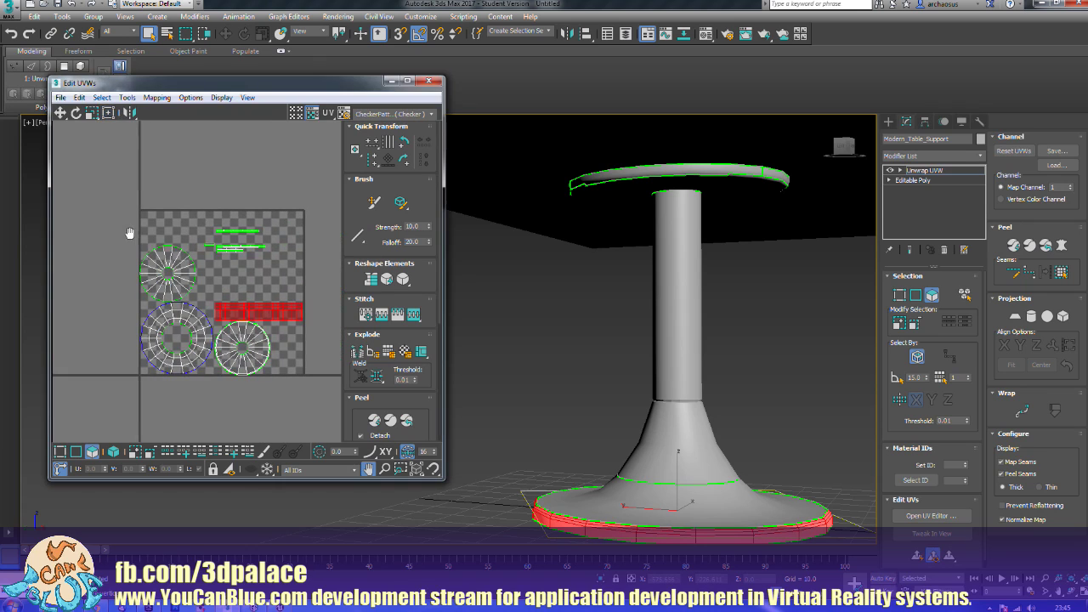
left_click_drag(193, 219, 277, 262)
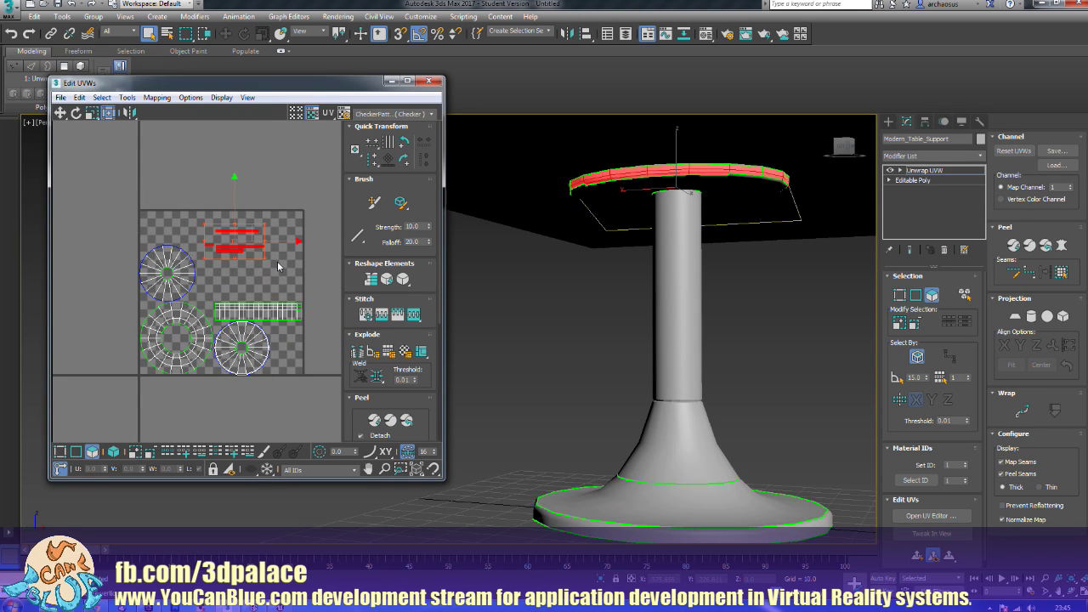
mouse_move(674, 283)
middle_mouse_down("alt")
mouse_move(522, 290)
mouse_move(686, 303)
middle_mouse_up("alt")
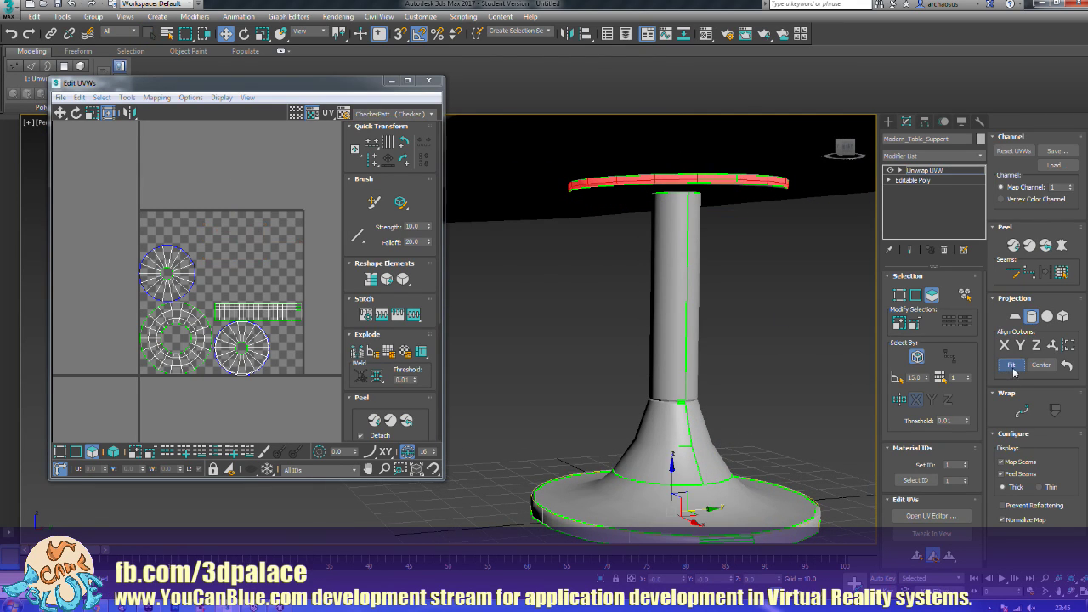
left_click(1031, 317)
left_click(1031, 316)
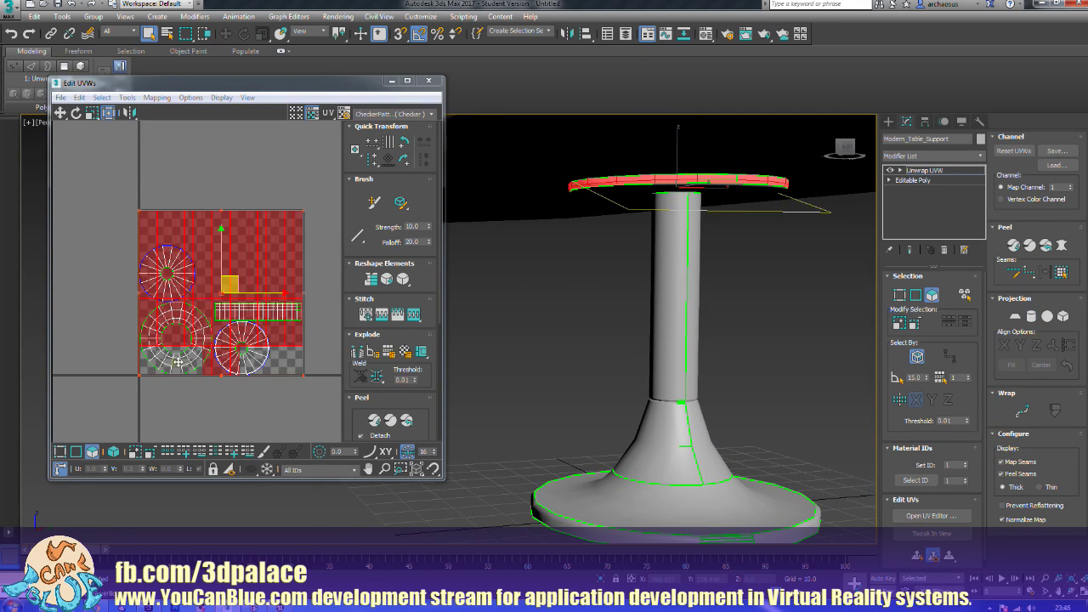
left_click_drag(137, 376, 223, 224)
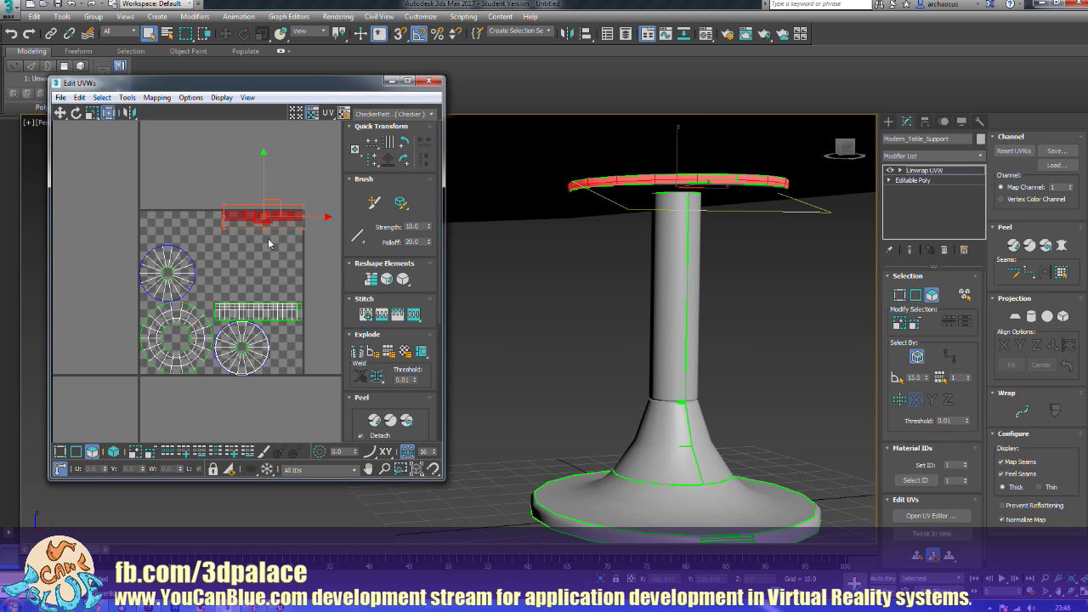
middle_click_drag(563, 294, 942, 283, "alt")
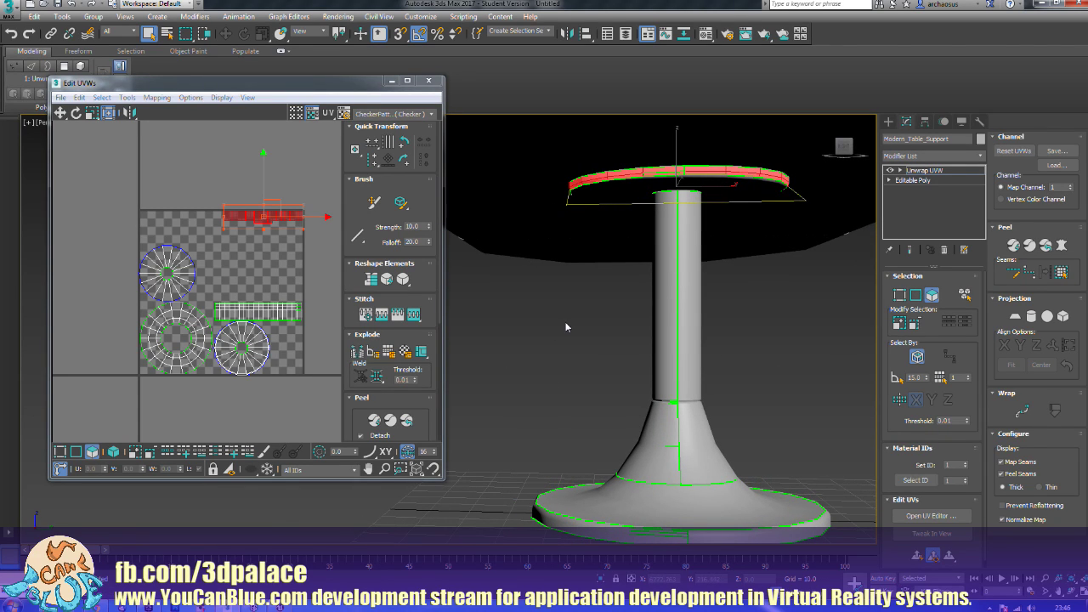
Step: Move the column's UV shell into the tile, resize it between the two rim strips, and widen the top plate's strip to match
middle_click_drag(324, 377, 255, 381)
left_click_drag(232, 267, 338, 384)
left_click_drag(299, 304, 172, 274)
middle_click_drag(208, 322, 326, 336)
scroll(325, 333, "up", 2)
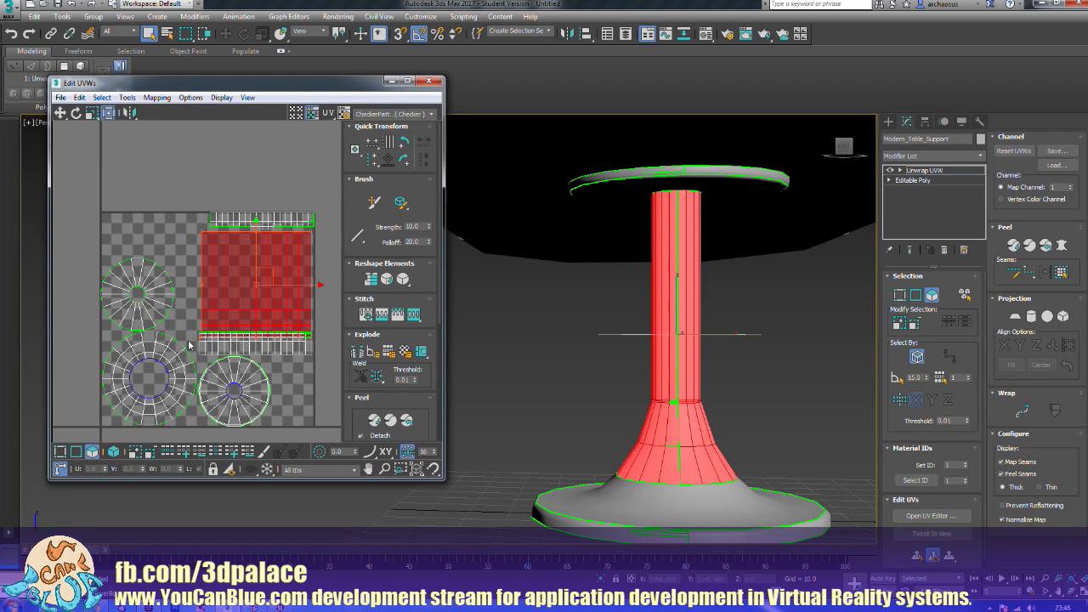
left_click_drag(201, 336, 197, 325)
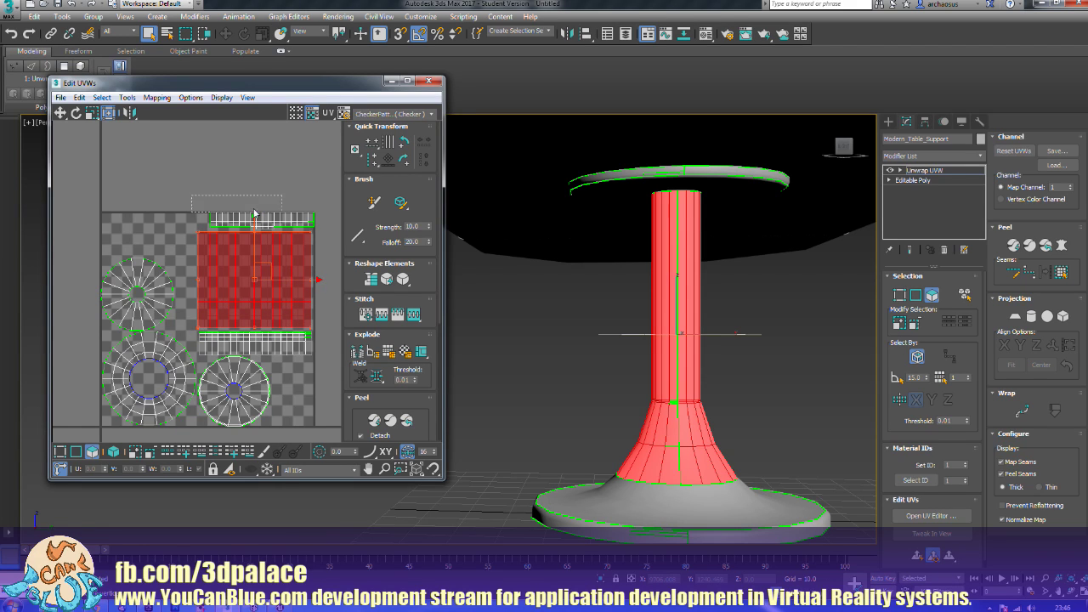
left_click(293, 219)
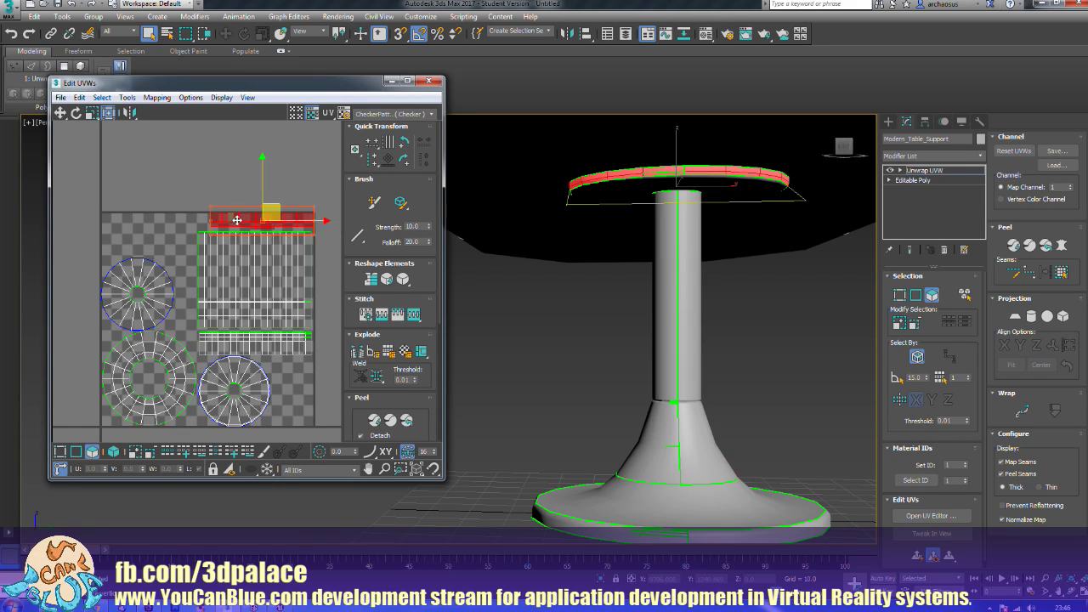
left_click_drag(211, 205, 200, 205)
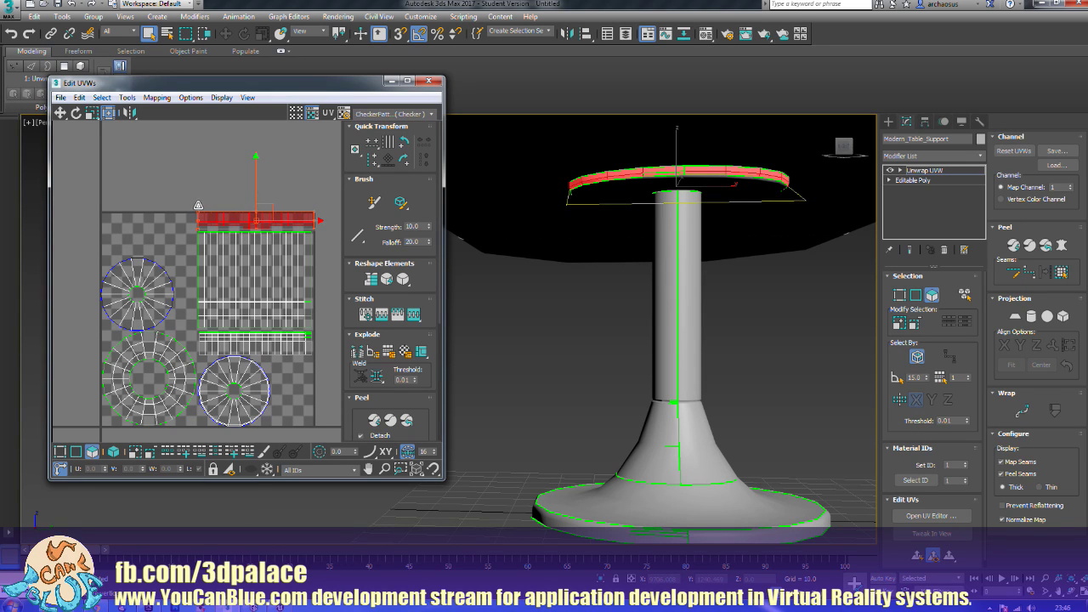
Step: Close the UV editor and convert the table support to an Editable Poly
left_click(429, 80)
scroll(484, 331, "down", 5)
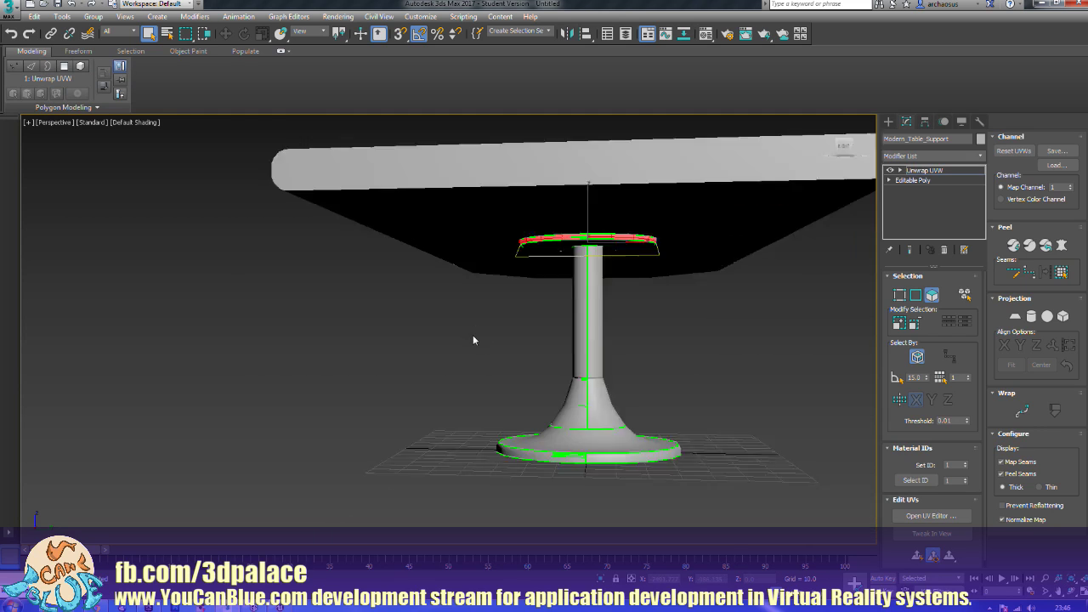
scroll(477, 330, "up", 3)
middle_click_drag(478, 331, 531, 324, "alt")
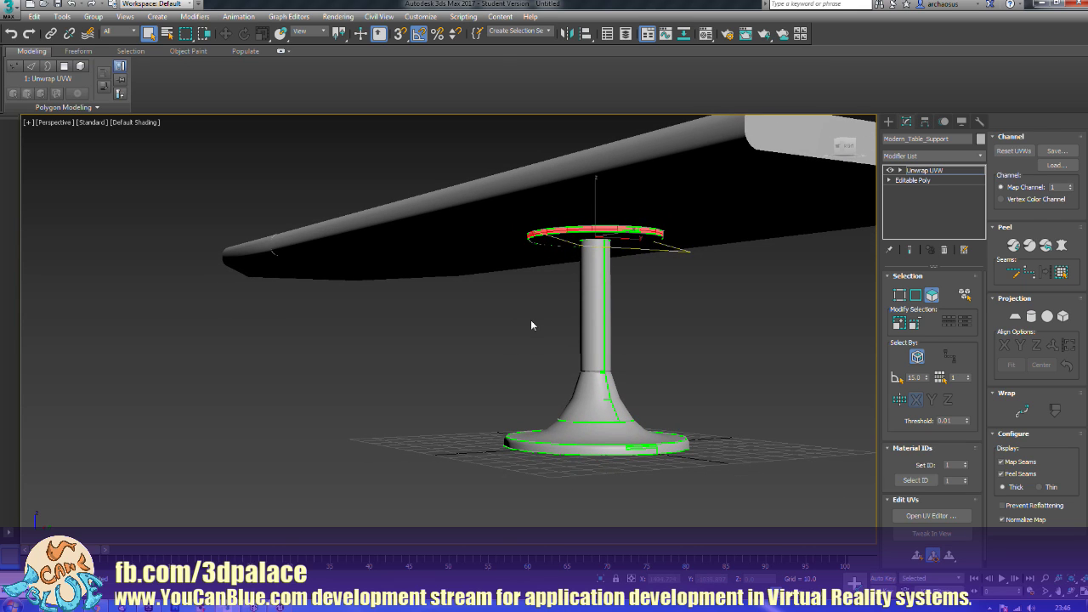
right_click(583, 348)
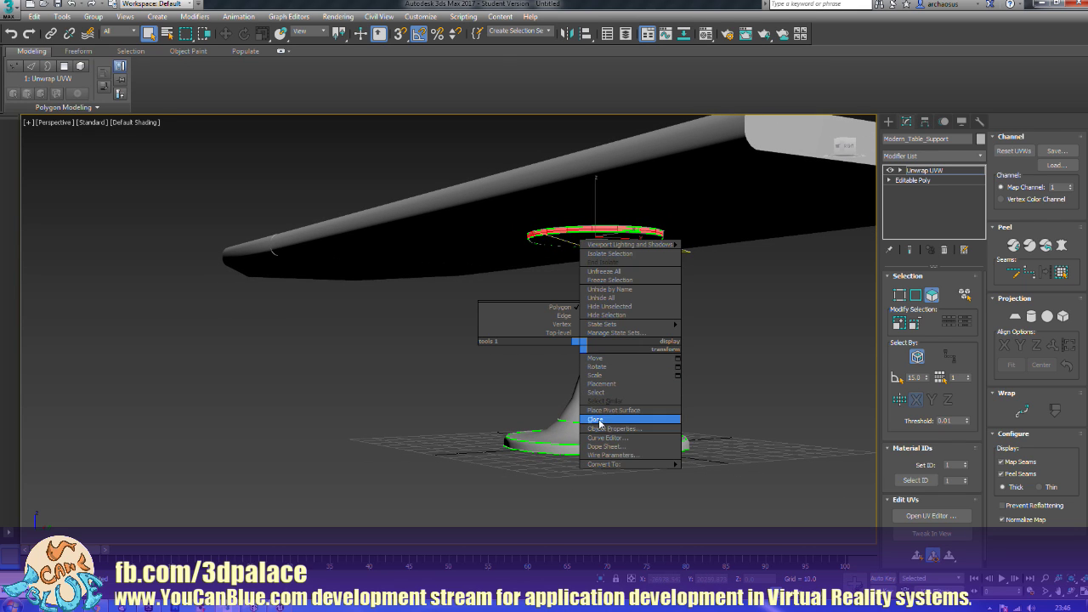
mouse_move(670, 468)
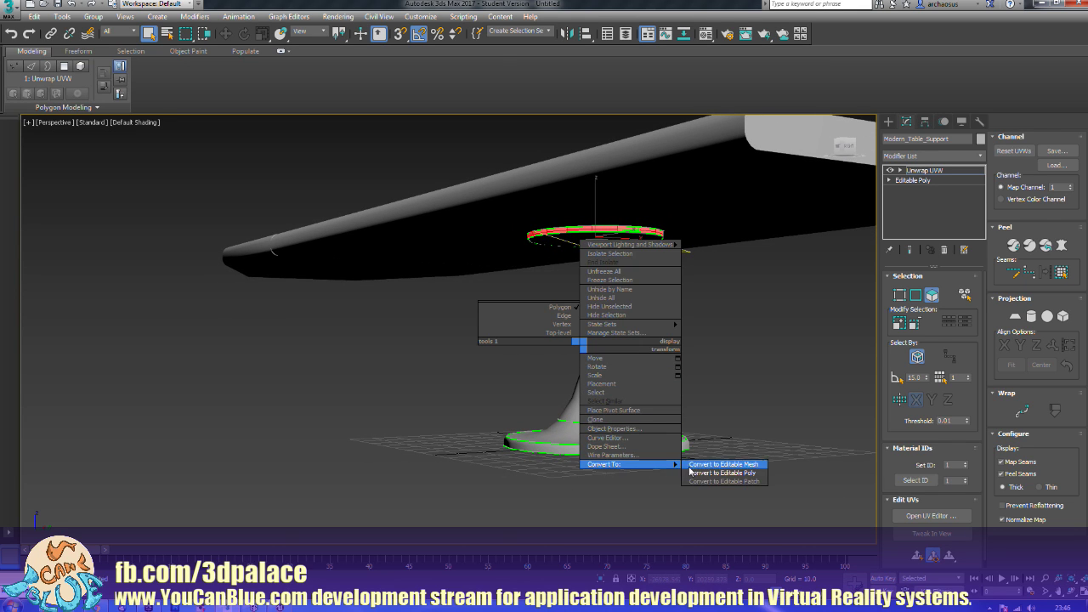
left_click(703, 473)
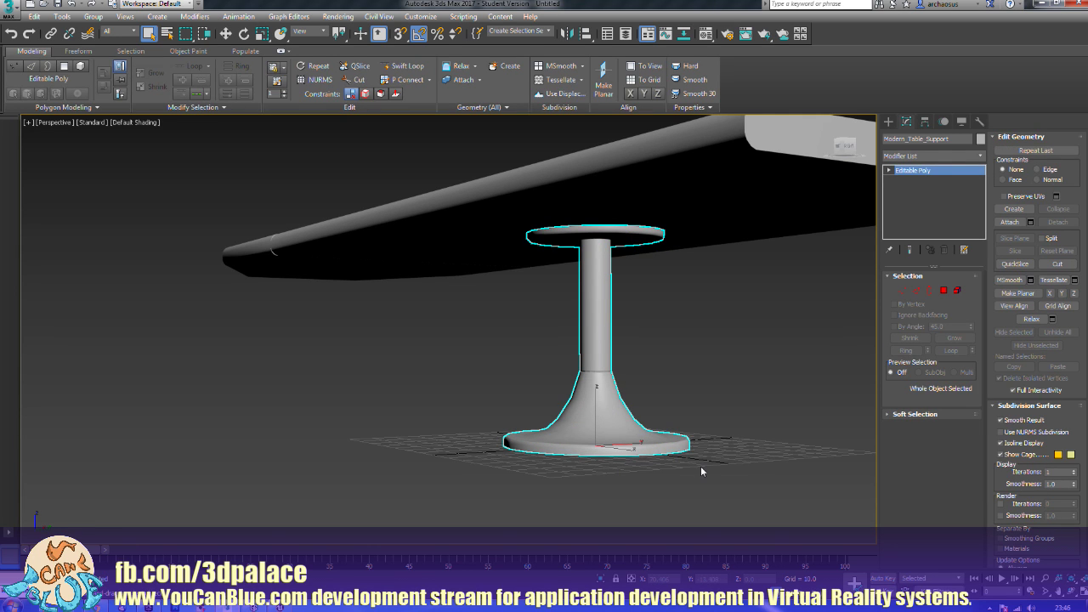
Step: Select the polygons of the support's top plate and straight column, leaving out the flare and base
middle_click_drag(553, 439, 625, 441, "alt")
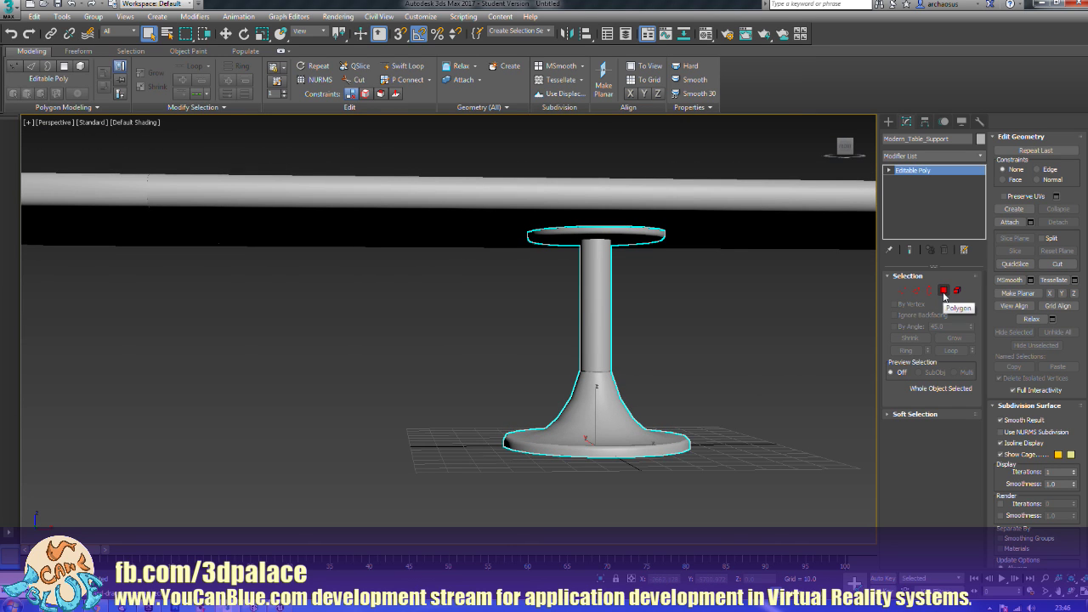
left_click(943, 290)
middle_click_drag(772, 300, 733, 324)
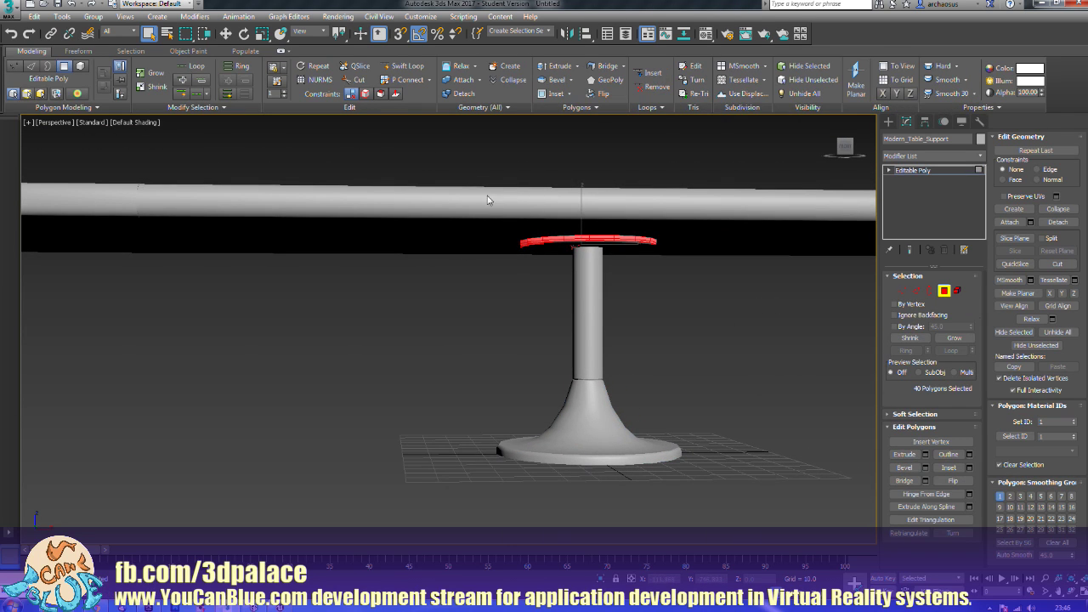
left_click_drag(686, 369, 687, 370)
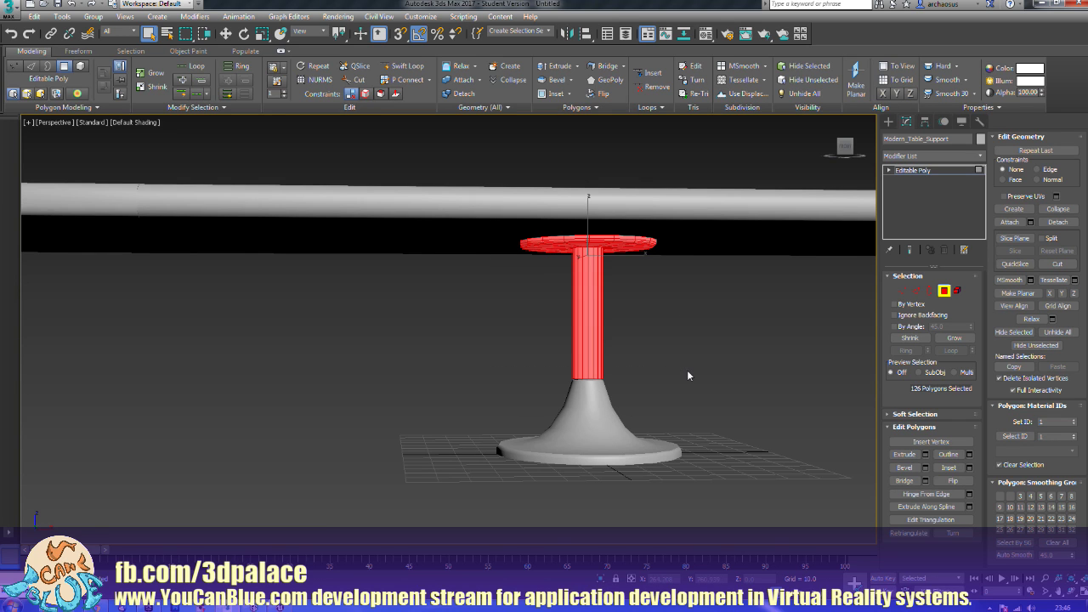
middle_click_drag(725, 375, 640, 372, "alt")
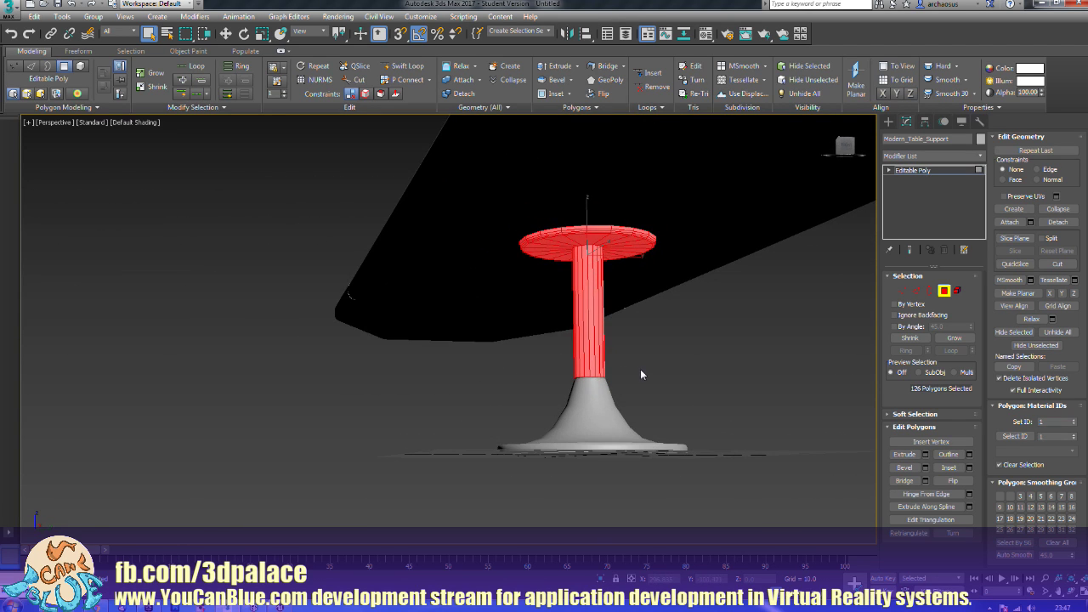
Step: Open the Material Editor and name the first sample material Dark
key("m")
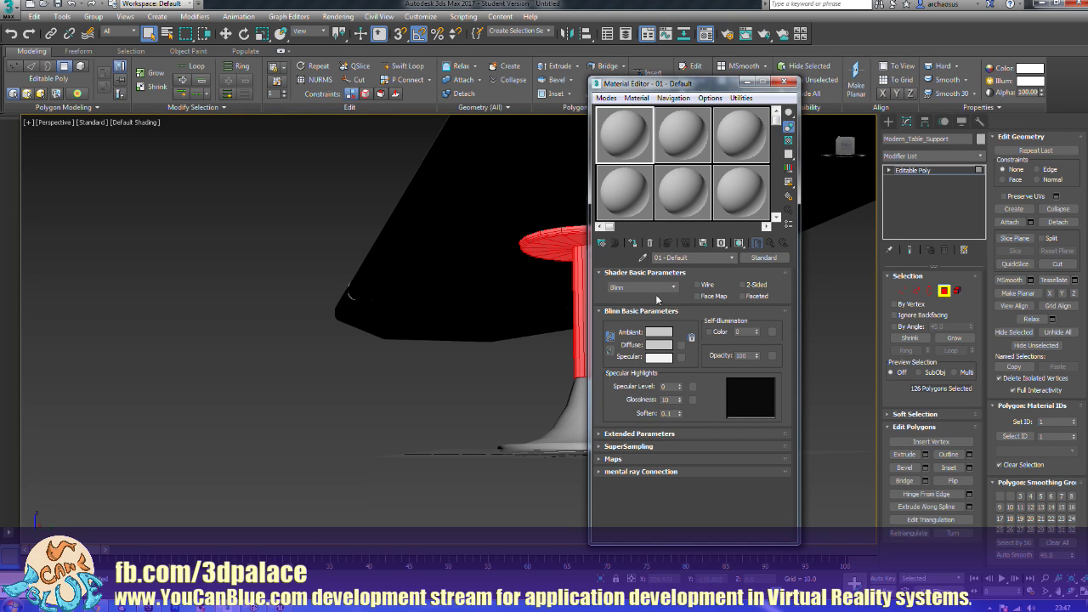
type("Dark")
double_click(625, 133)
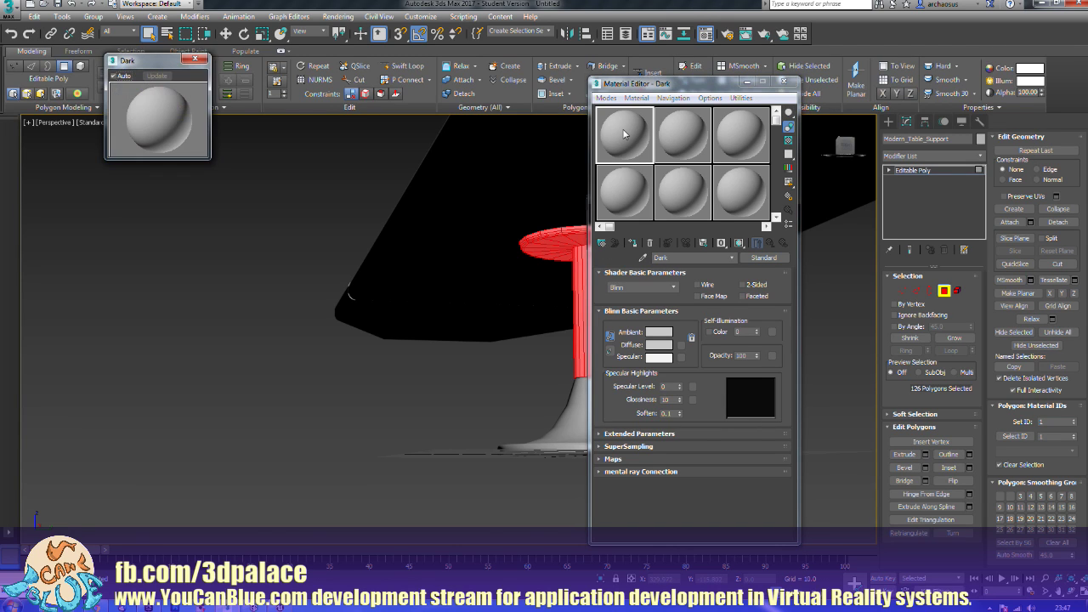
left_click(196, 62)
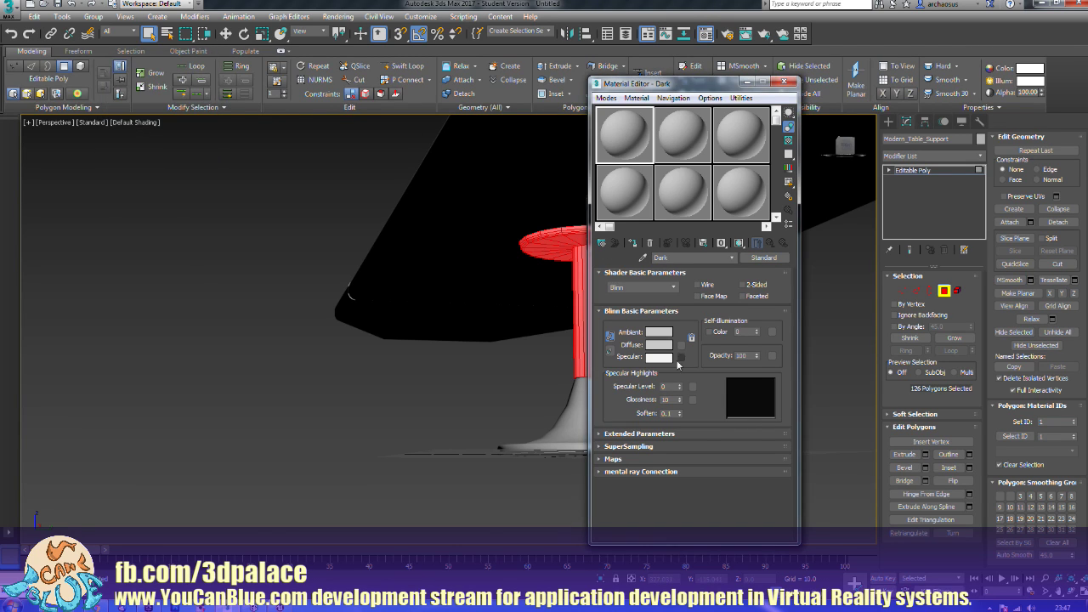
Step: Set the Dark material's diffuse color value to 44 and assign it to the selected top plate and column polygons
left_click(667, 347)
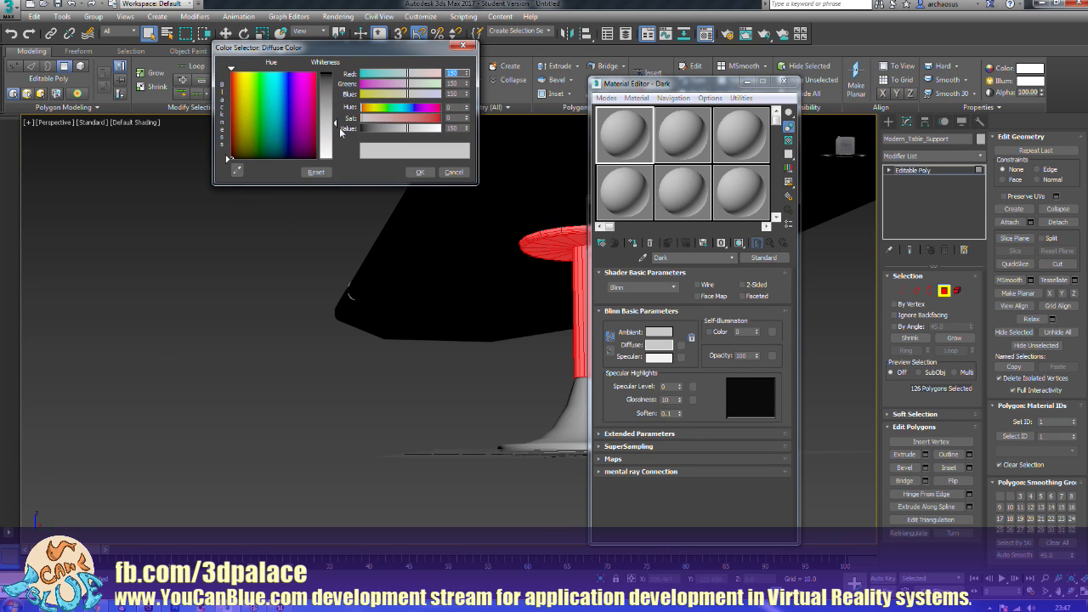
left_click_drag(380, 133, 374, 132)
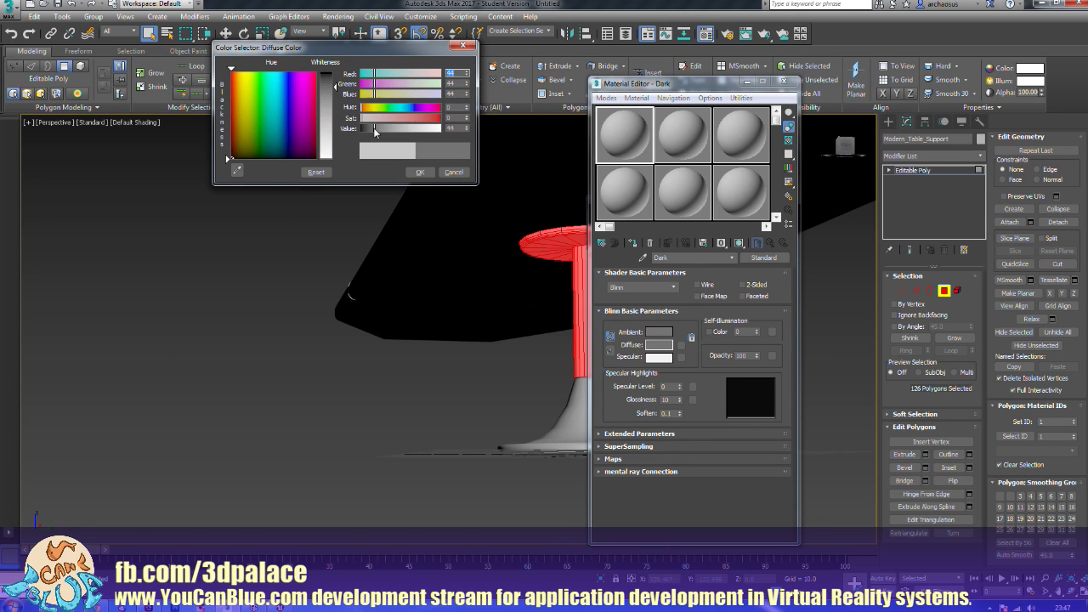
left_click(419, 172)
left_click(632, 244)
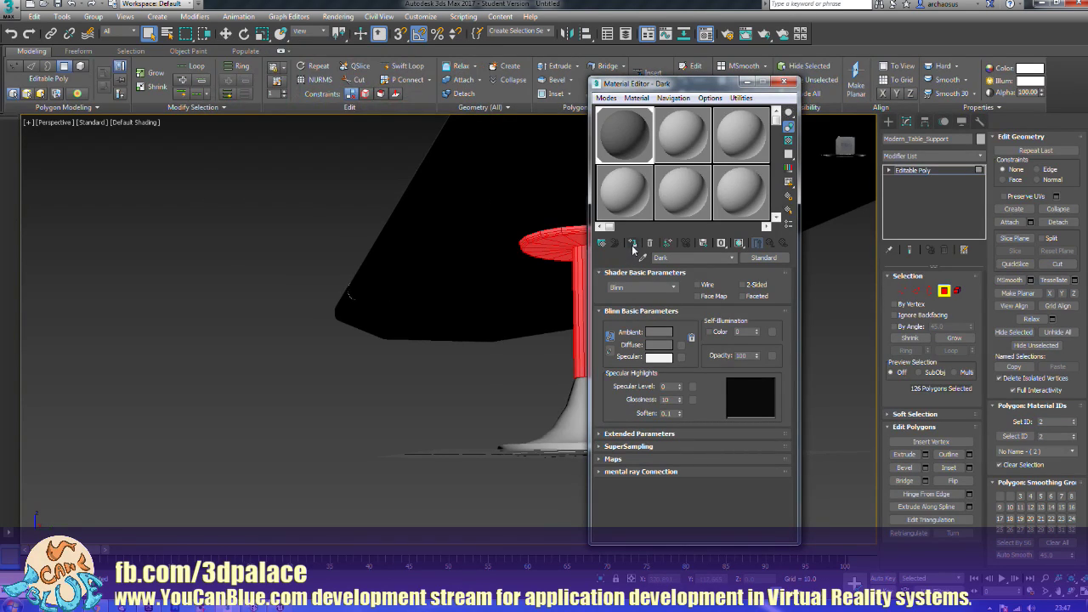
Step: Name the second sample material Light and set its diffuse color value to 227
left_click(689, 151)
left_click_drag(691, 258, 616, 261)
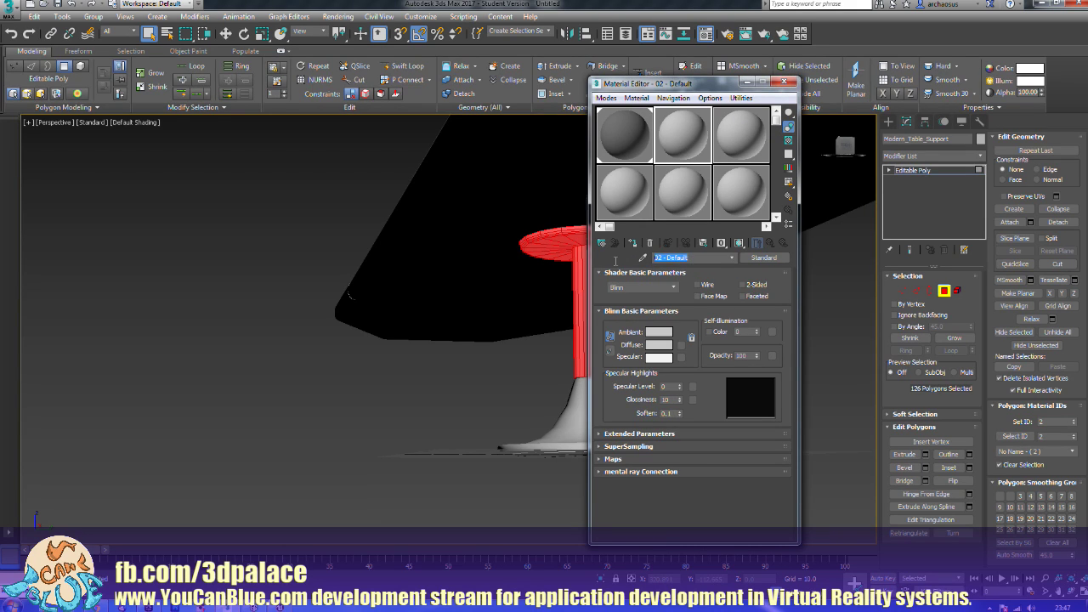
type("Light")
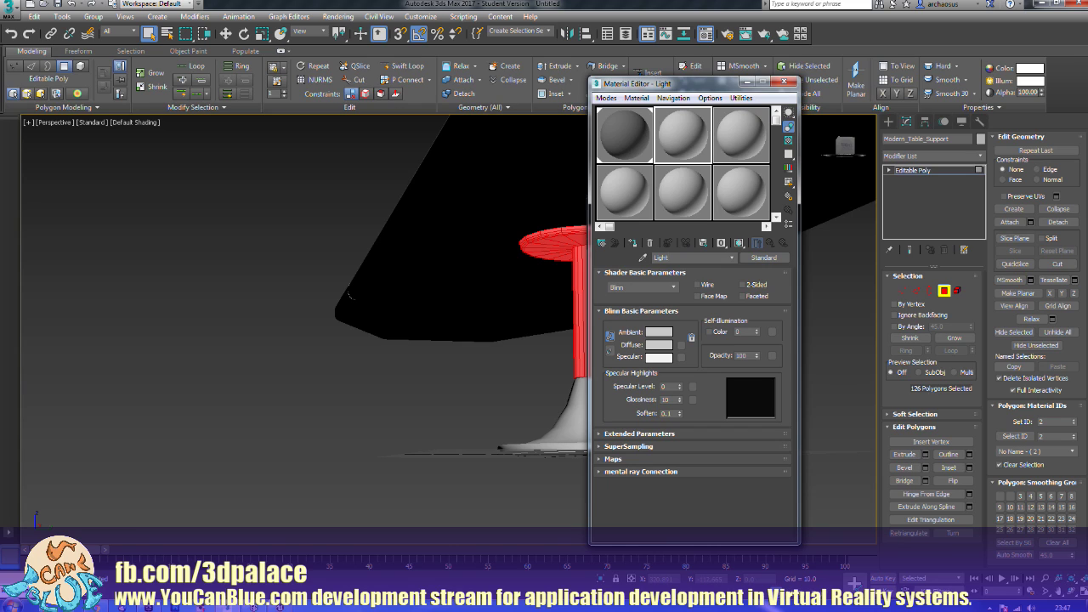
left_click(667, 346)
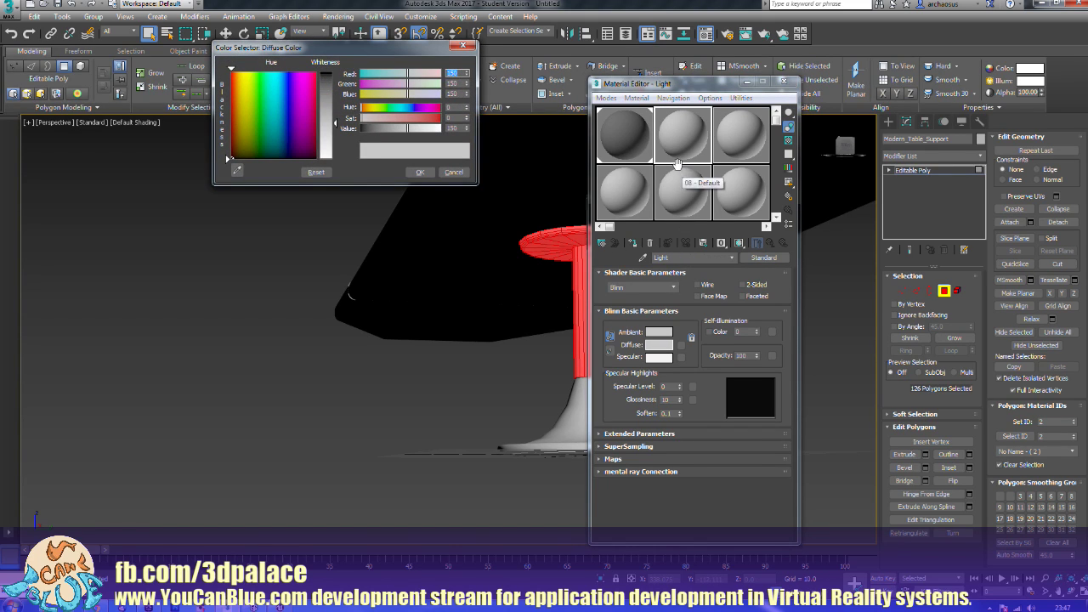
left_click_drag(424, 130, 433, 130)
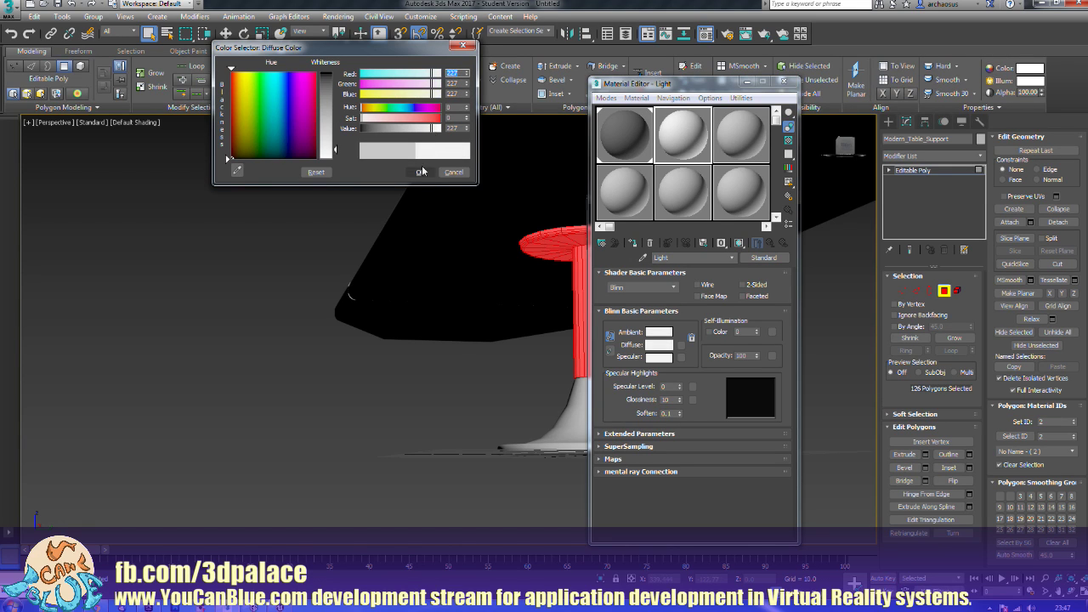
left_click(423, 171)
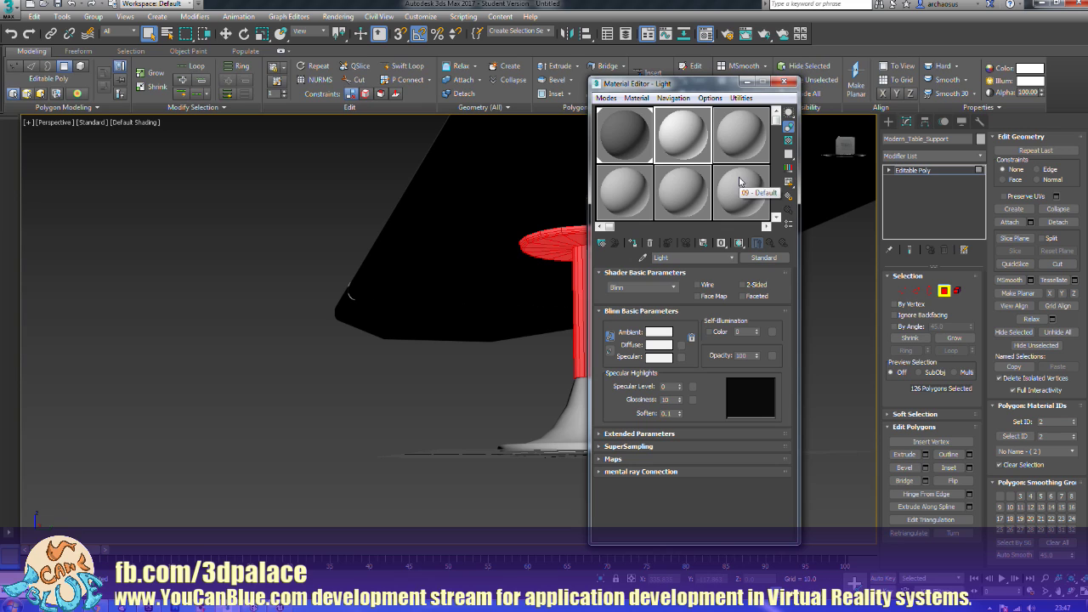
Step: Invert the polygon selection to the support's flare and base, assign the Light material to it and close the Material Editor
key("ctrl+i")
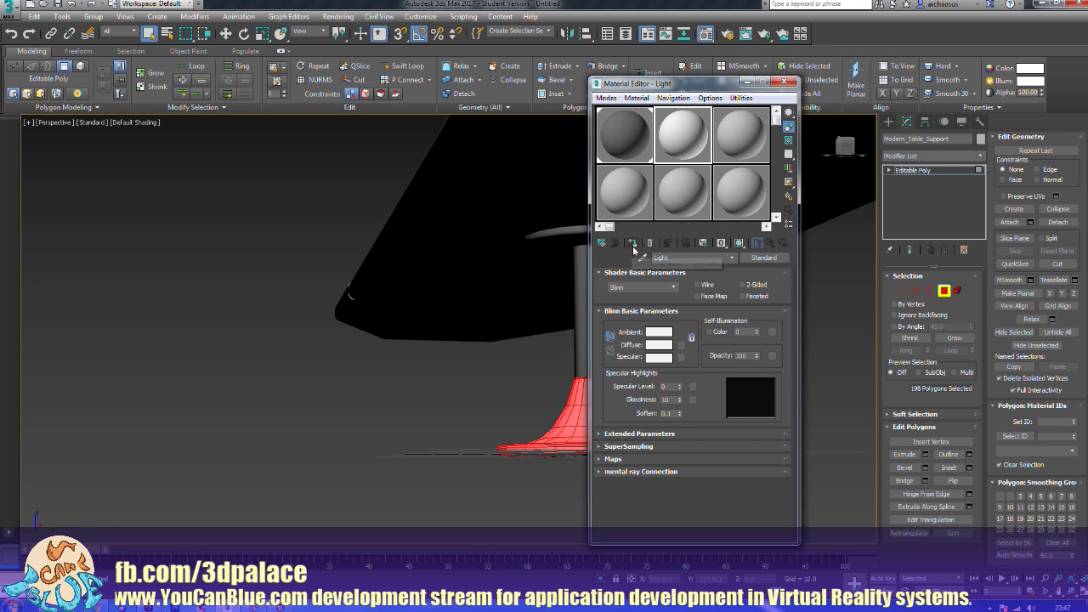
left_click(787, 83)
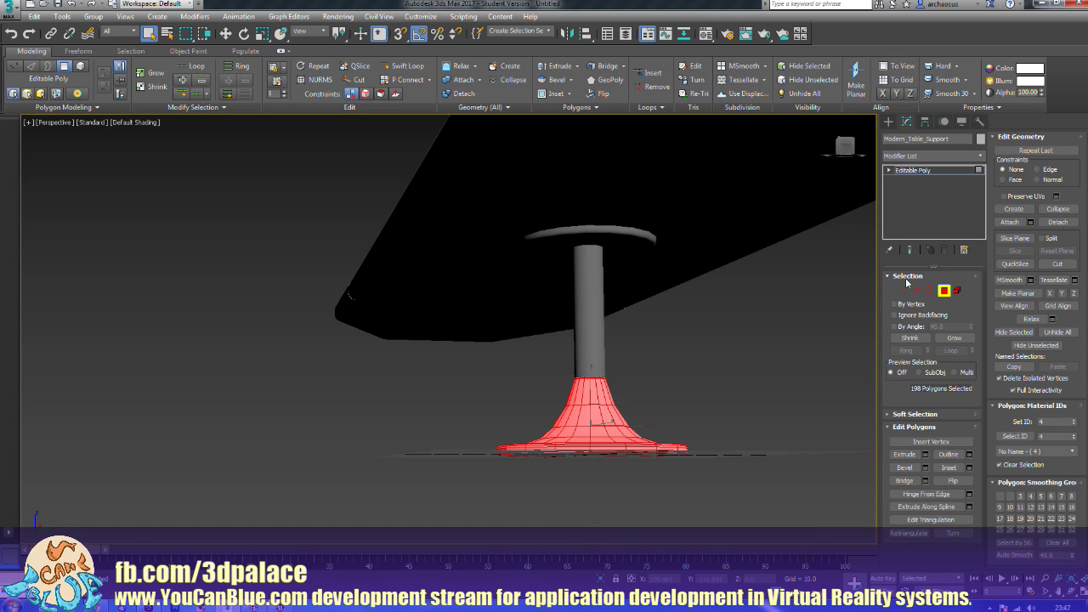
Step: Exit polygon editing on the support and select the tabletop's center section
left_click(942, 292)
middle_click_drag(786, 313, 608, 343, "alt")
left_click(526, 314)
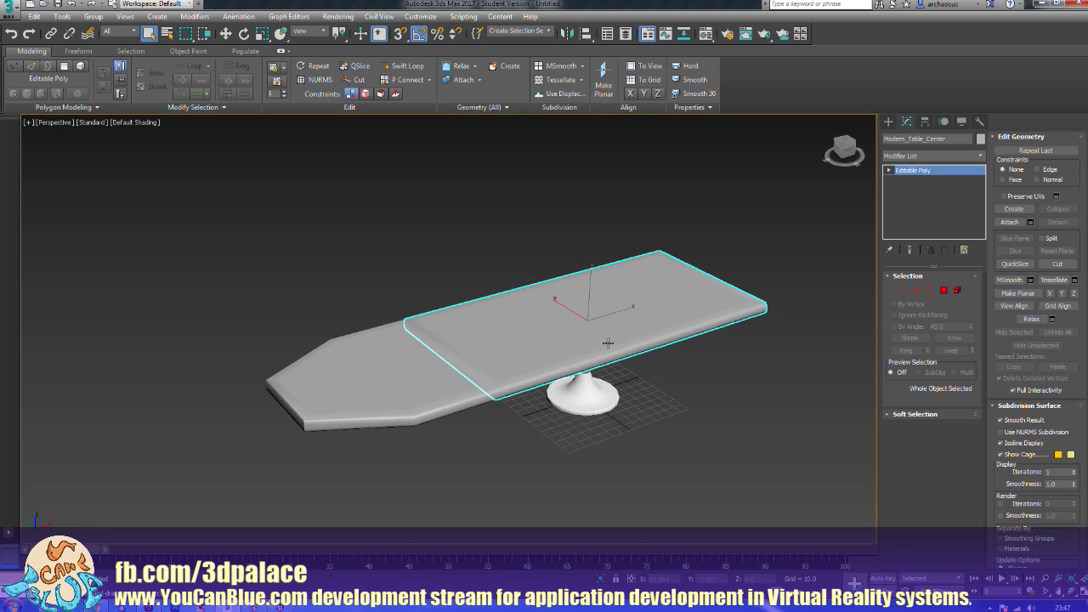
left_click(916, 157)
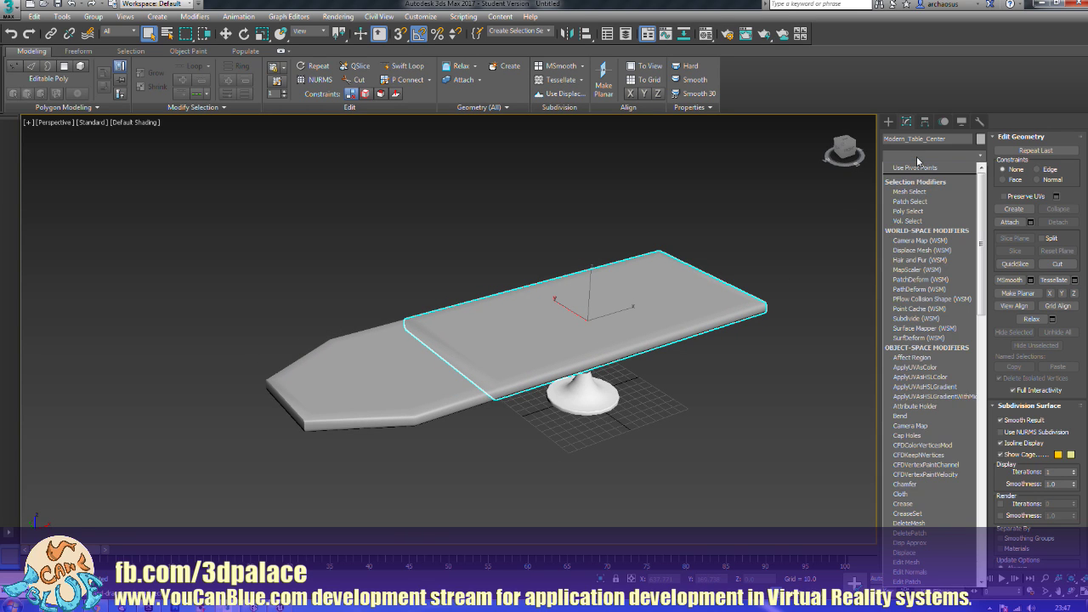
type("uv")
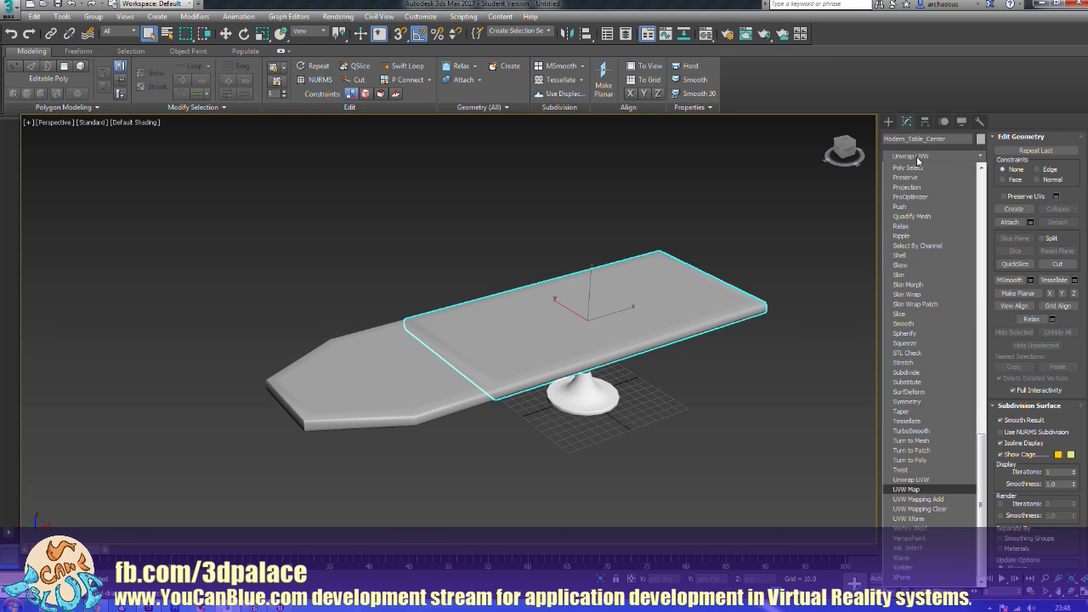
key("Return")
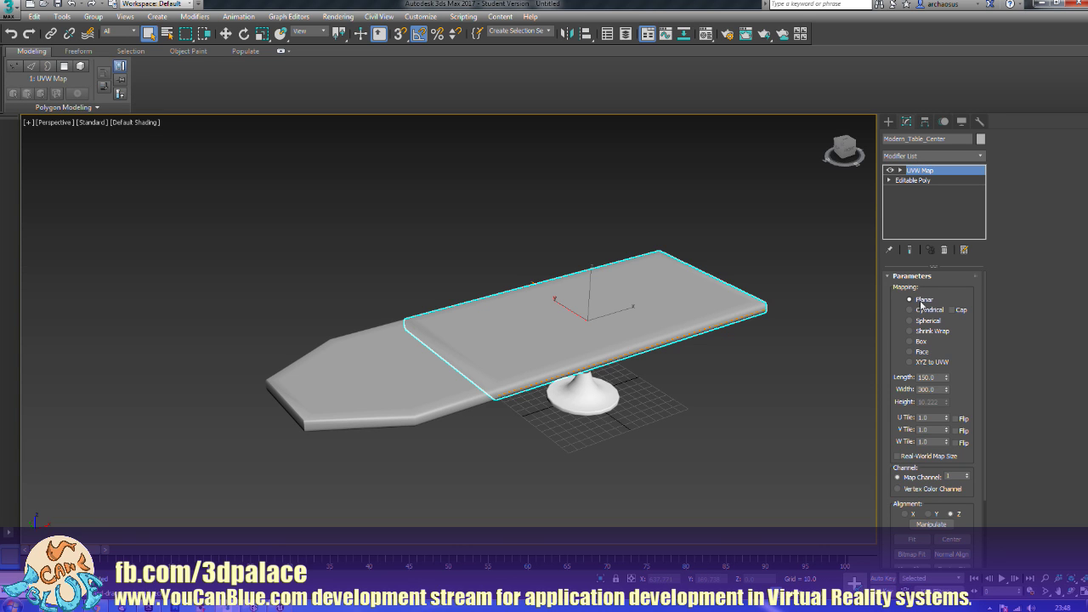
left_click(943, 250)
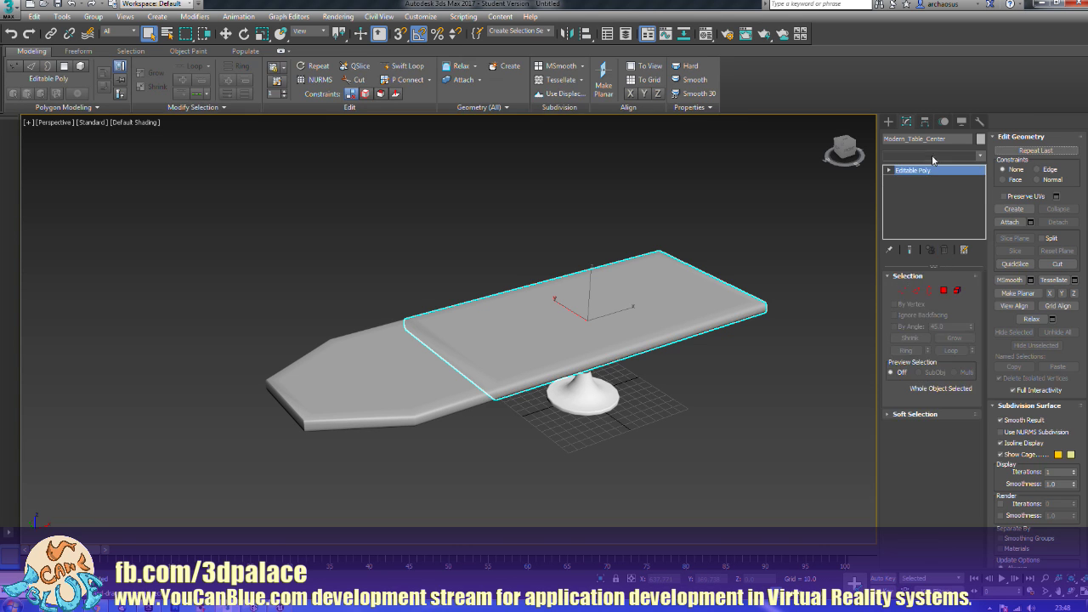
Step: Add an Unwrap UVW modifier to the table's center section and open its UV editor
left_click(931, 157)
key("u")
key("Return")
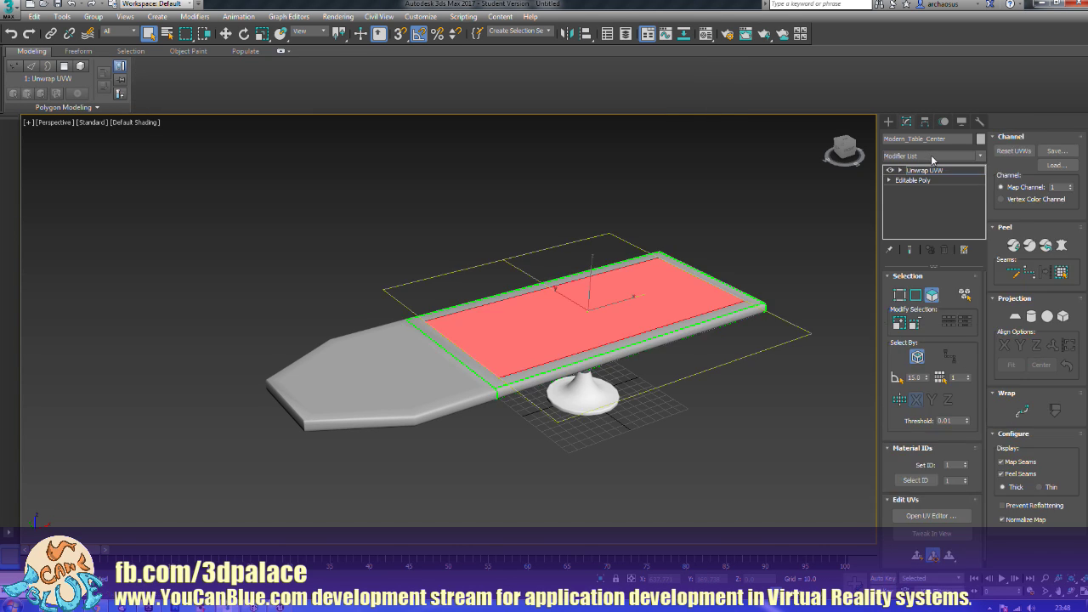
left_click(931, 516)
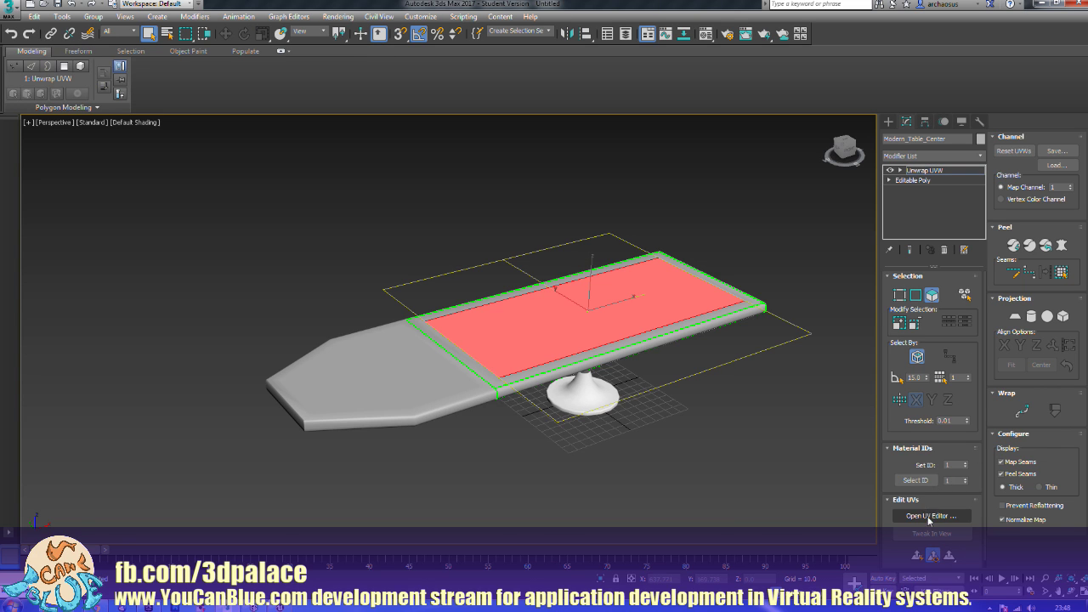
Step: Select all of the center section's polygons, apply box projection and flatten-map their UVs
key("ctrl+a")
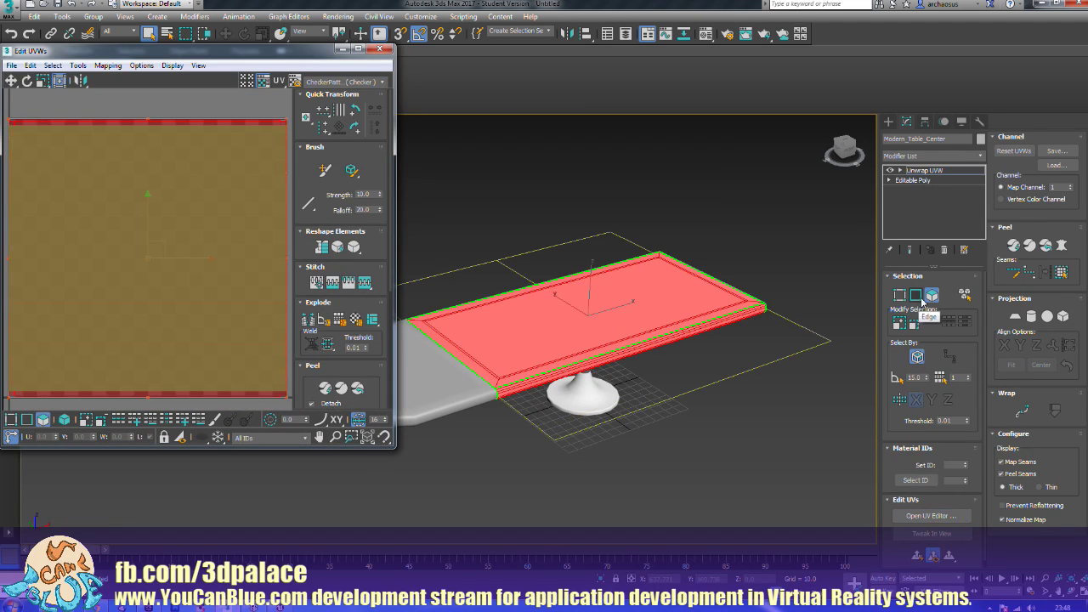
left_click(1063, 316)
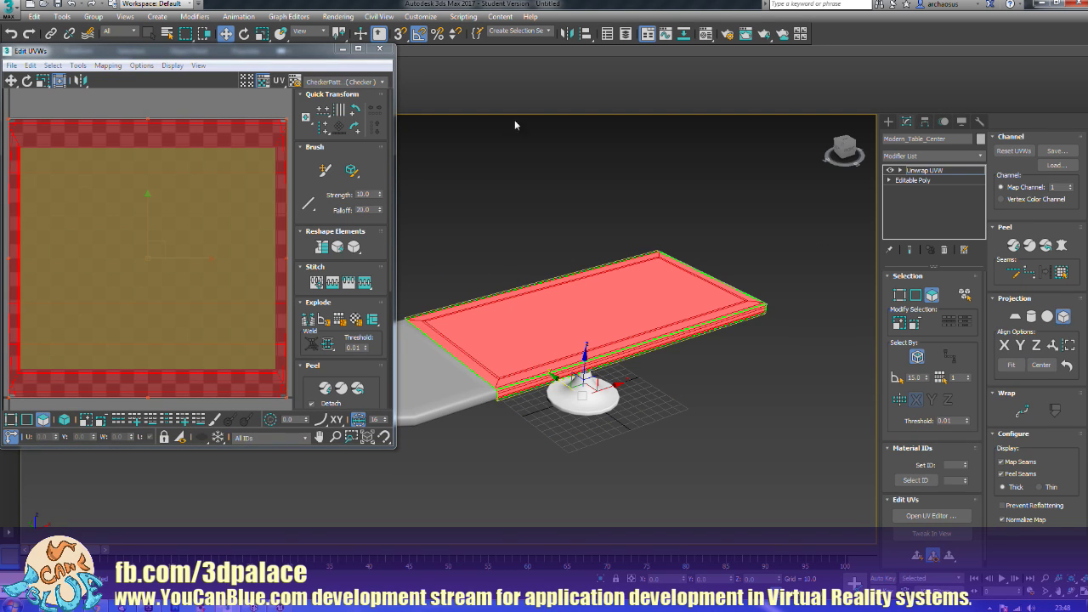
left_click(108, 66)
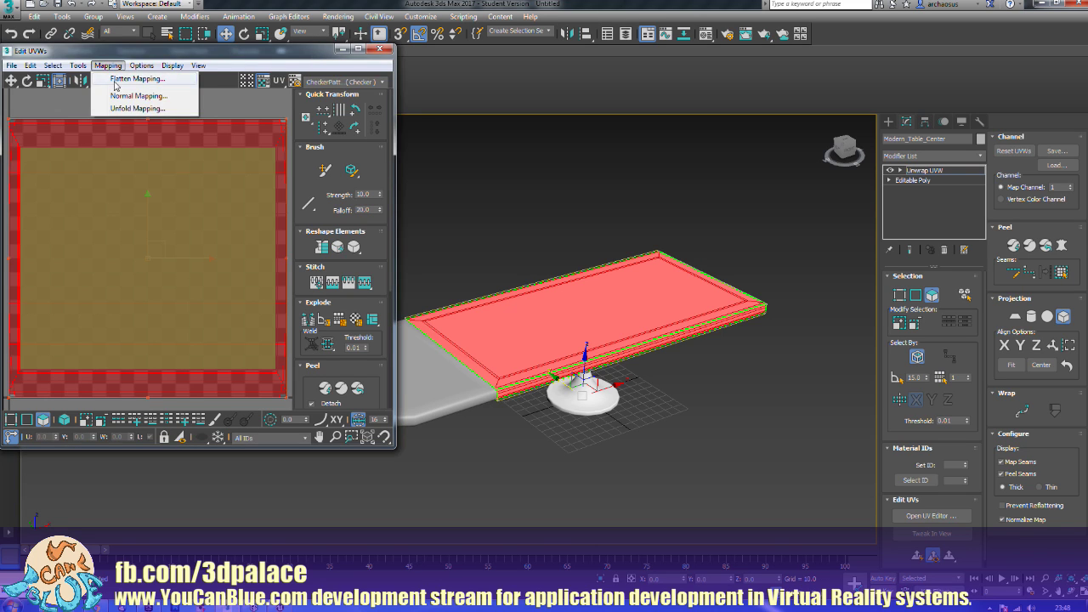
left_click(136, 78)
left_click(155, 78)
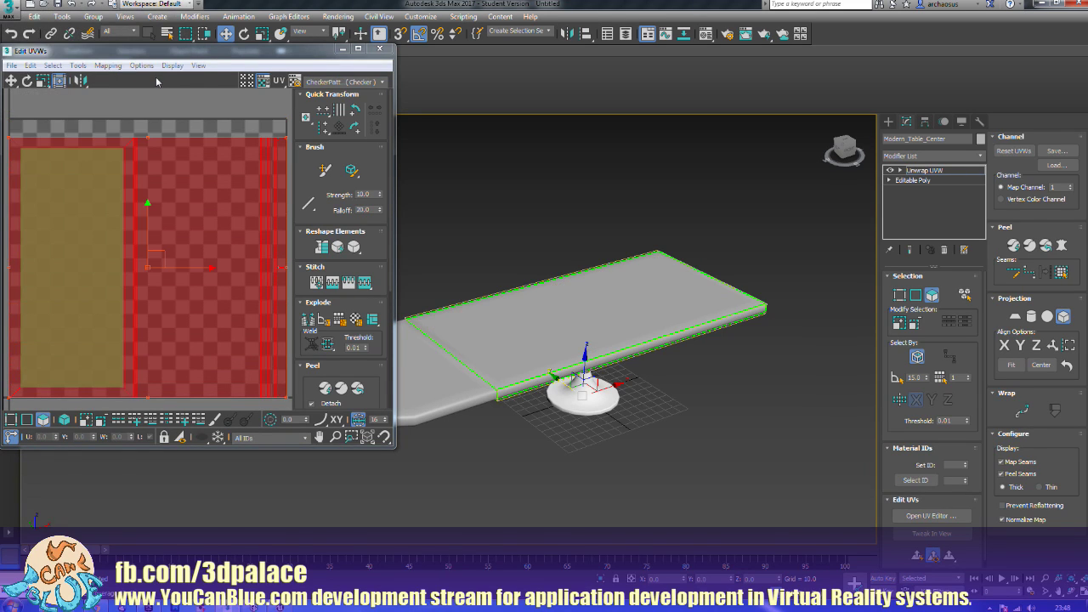
Step: Close the UV editor and convert the table's center section to an Editable Poly
left_click(380, 50)
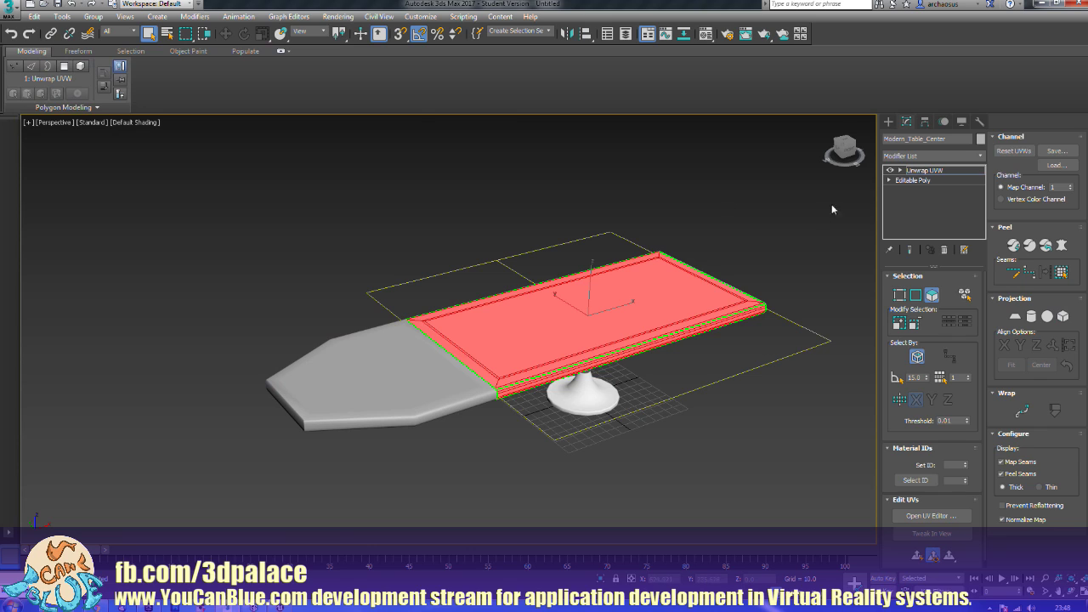
right_click(696, 288)
mouse_move(763, 402)
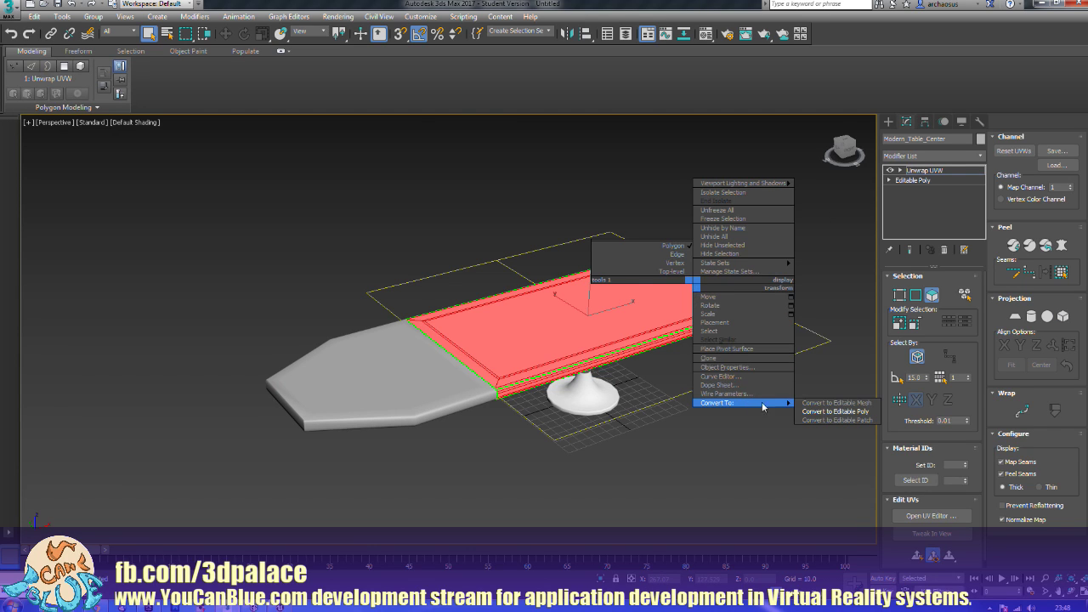
left_click(813, 412)
Step: Apply the Light material to the whole center section of the tabletop and close the Material Editor
key("m")
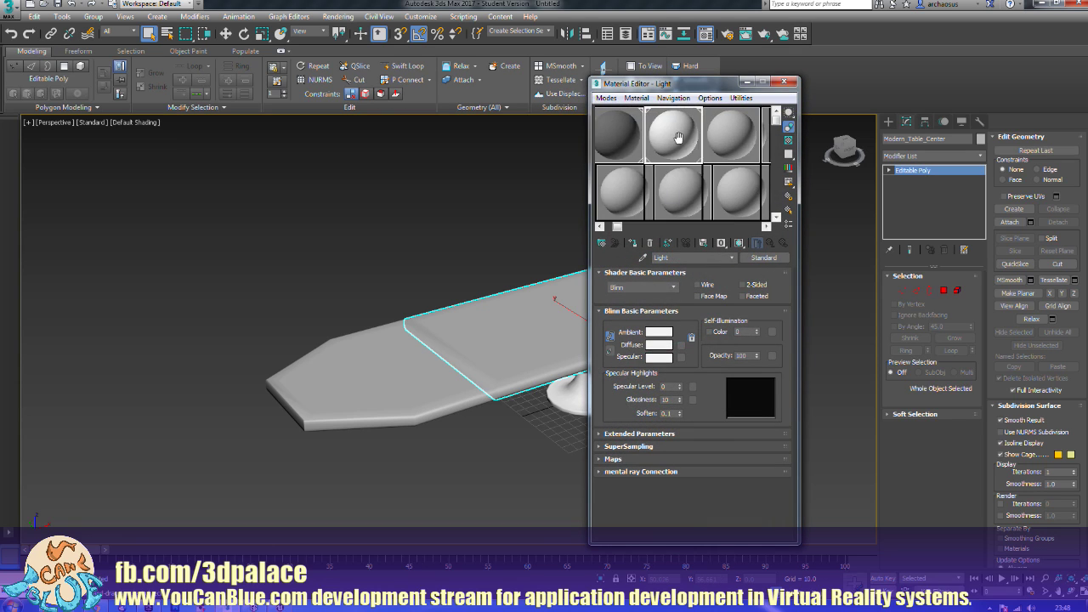
left_click_drag(678, 152, 547, 317)
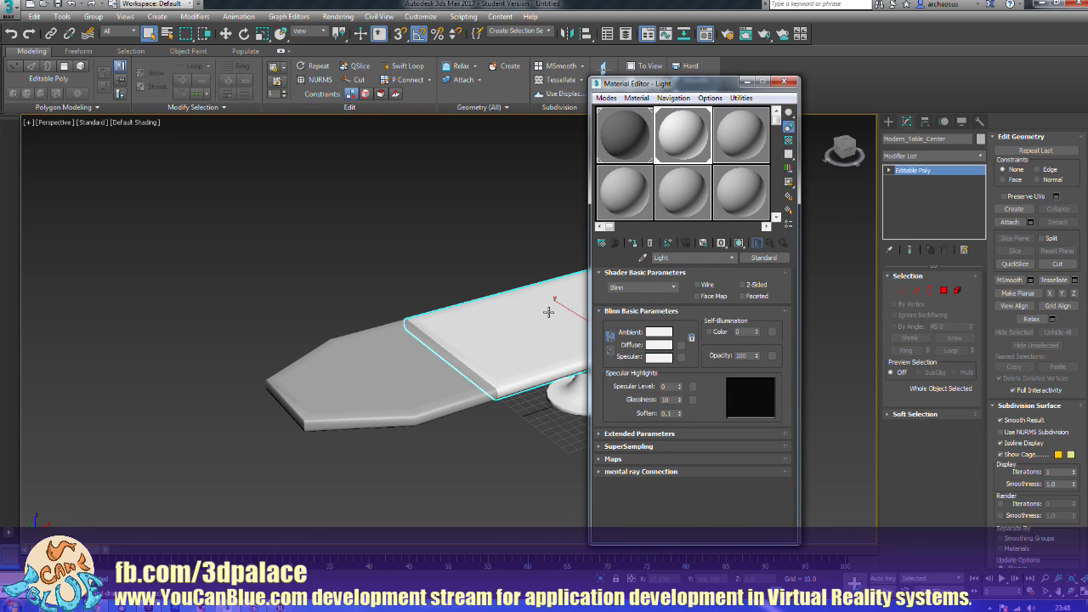
left_click(782, 83)
Step: Display edged faces and assign the Dark material to the four thin inset border strips on the center section's top
scroll(607, 255, "up", 5)
key("F4")
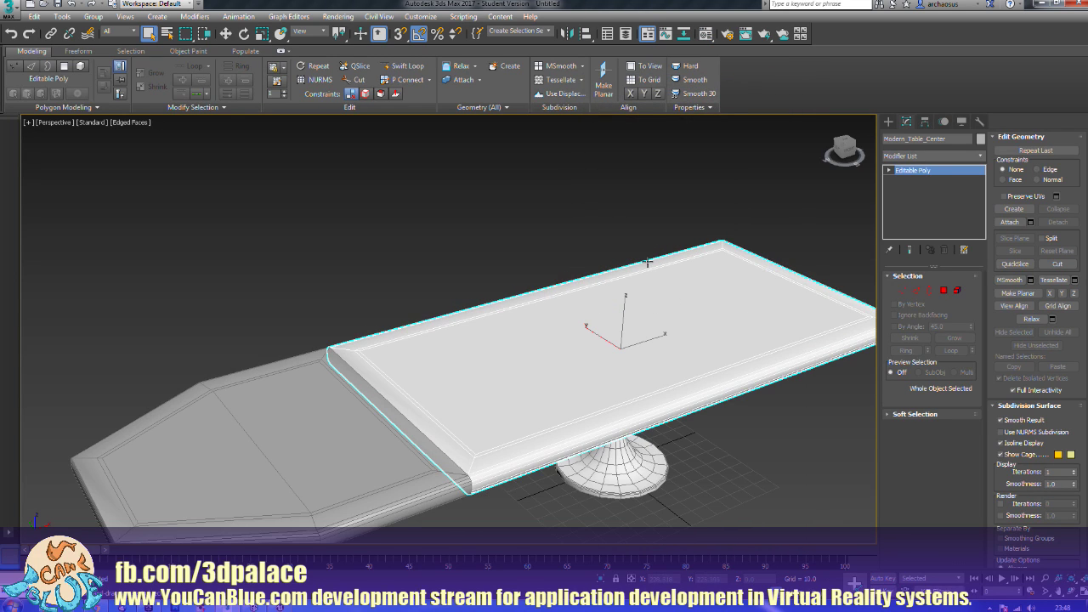
left_click(943, 290)
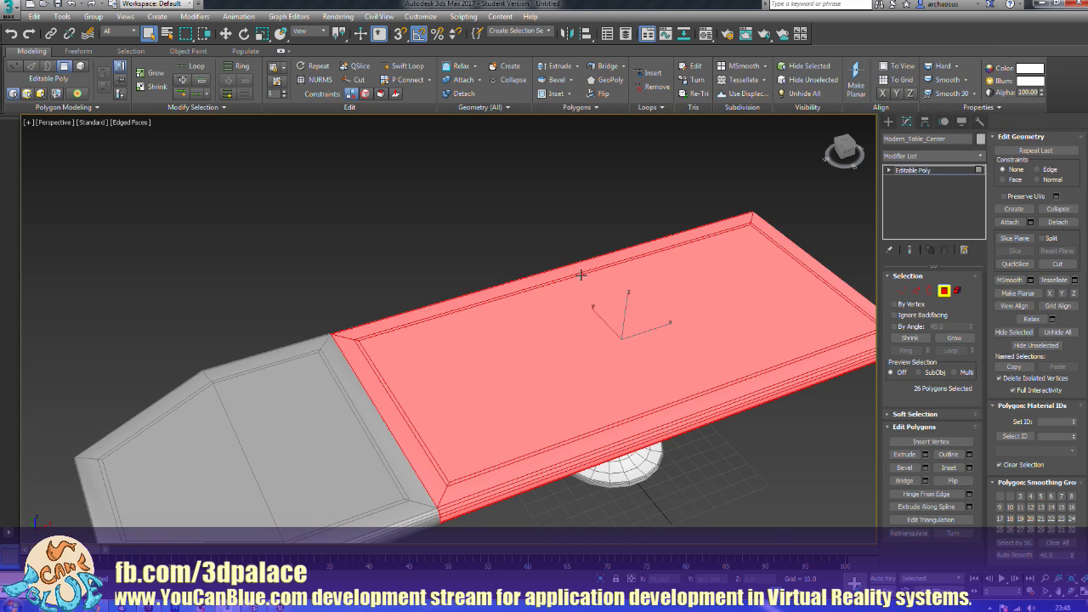
left_click(581, 275)
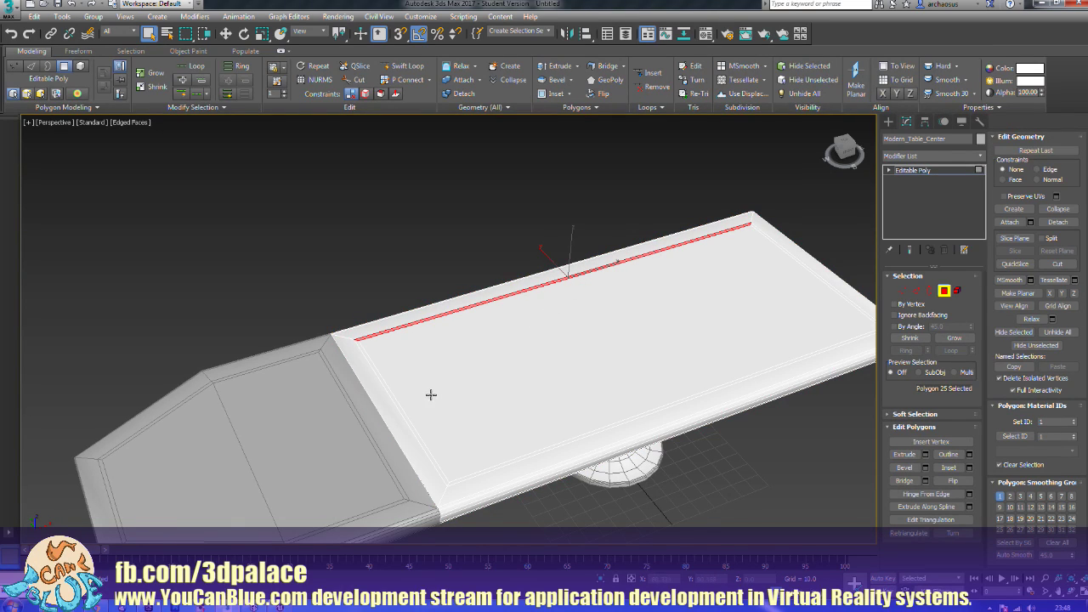
left_click(411, 425, "ctrl")
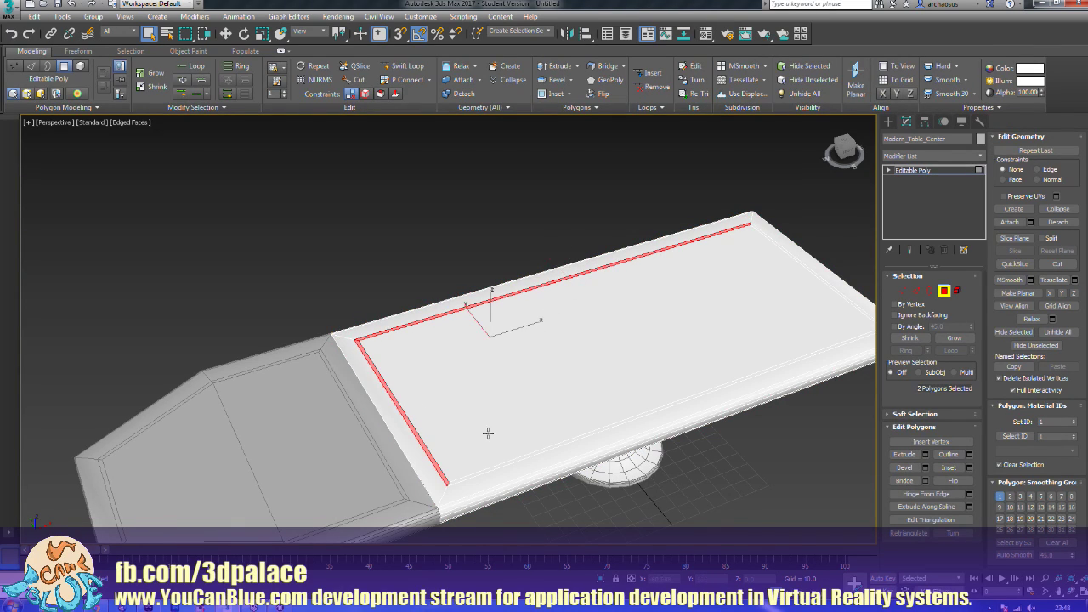
left_click(526, 457, "ctrl")
left_click(845, 298, "ctrl")
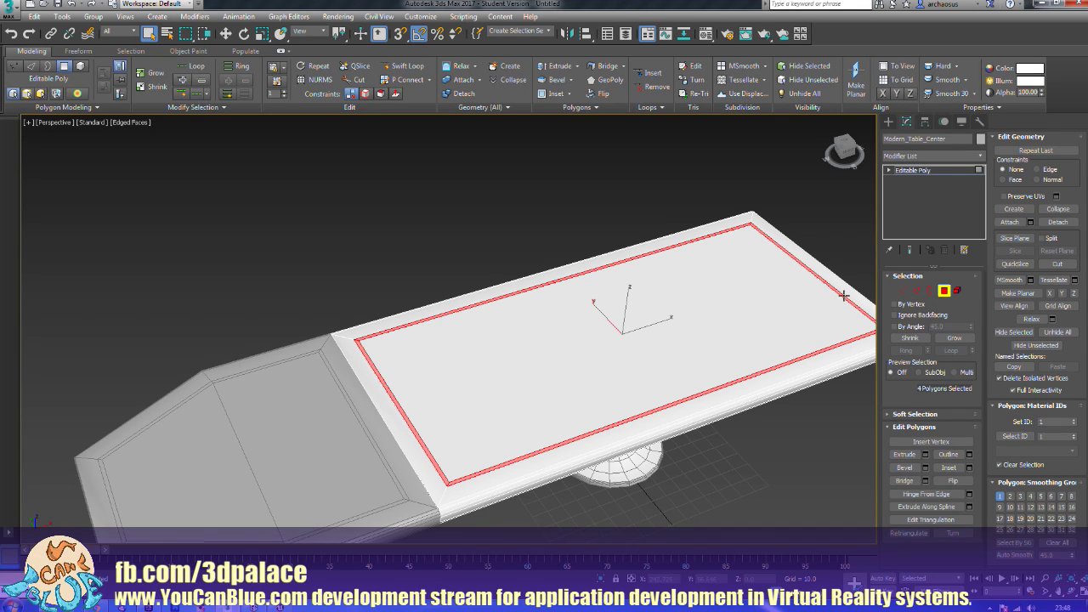
key("m")
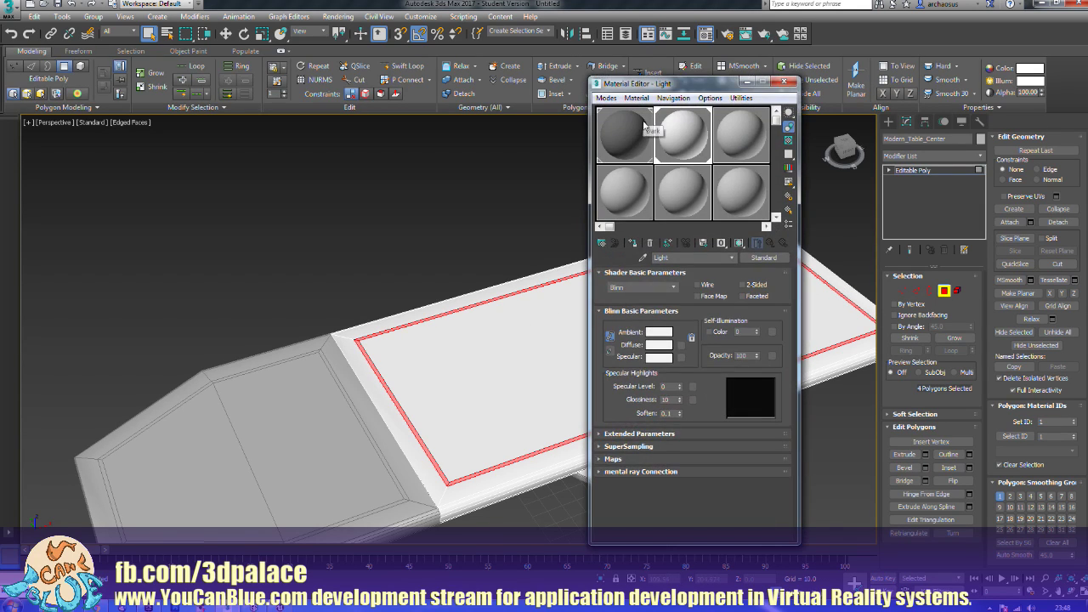
left_click(634, 243)
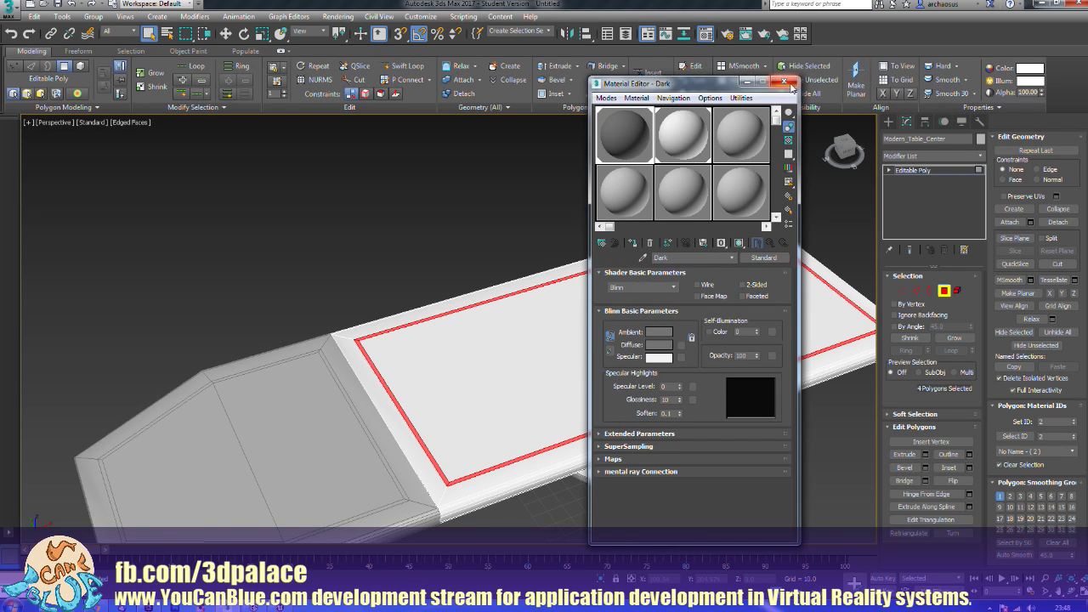
Step: Finish the center section's polygon editing and add an Unwrap UVW modifier to the table's end section
left_click(785, 81)
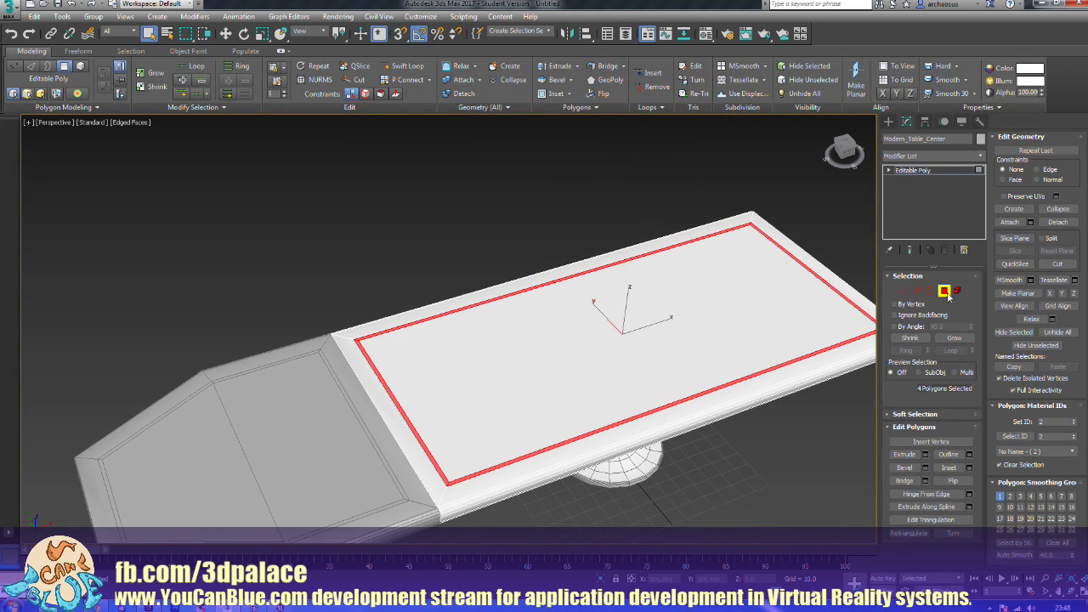
left_click(943, 290)
scroll(510, 191, "down", 5)
middle_click_drag(528, 239, 493, 309, "alt")
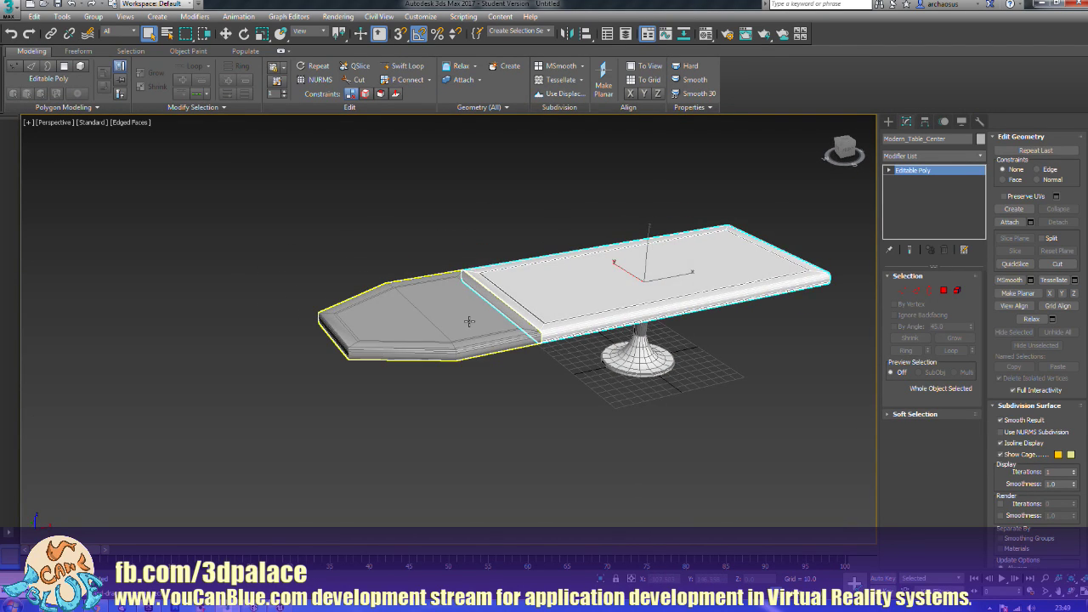
left_click(469, 321)
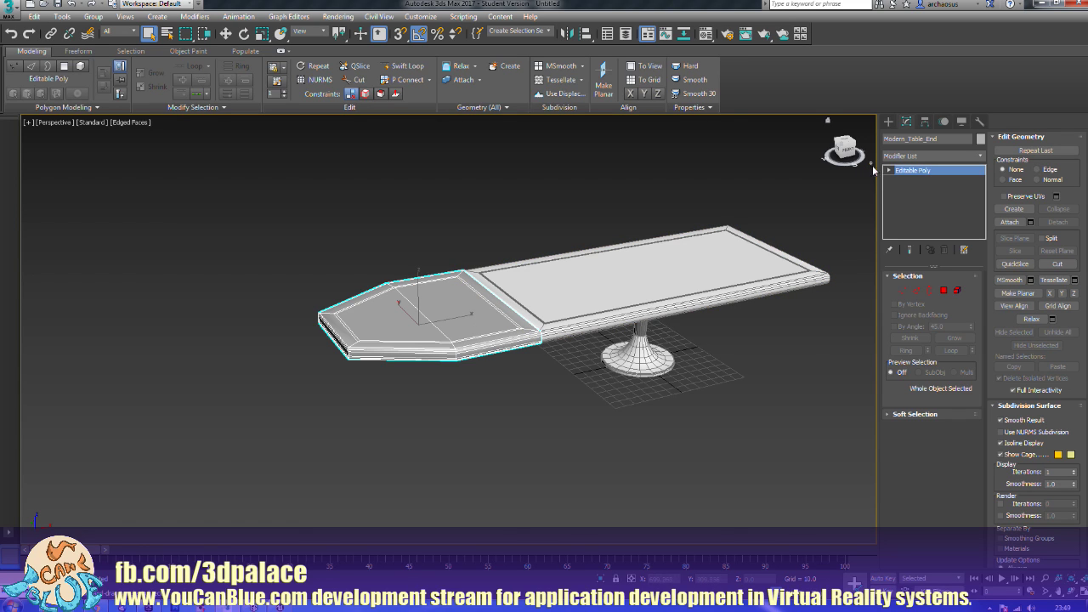
left_click(915, 156)
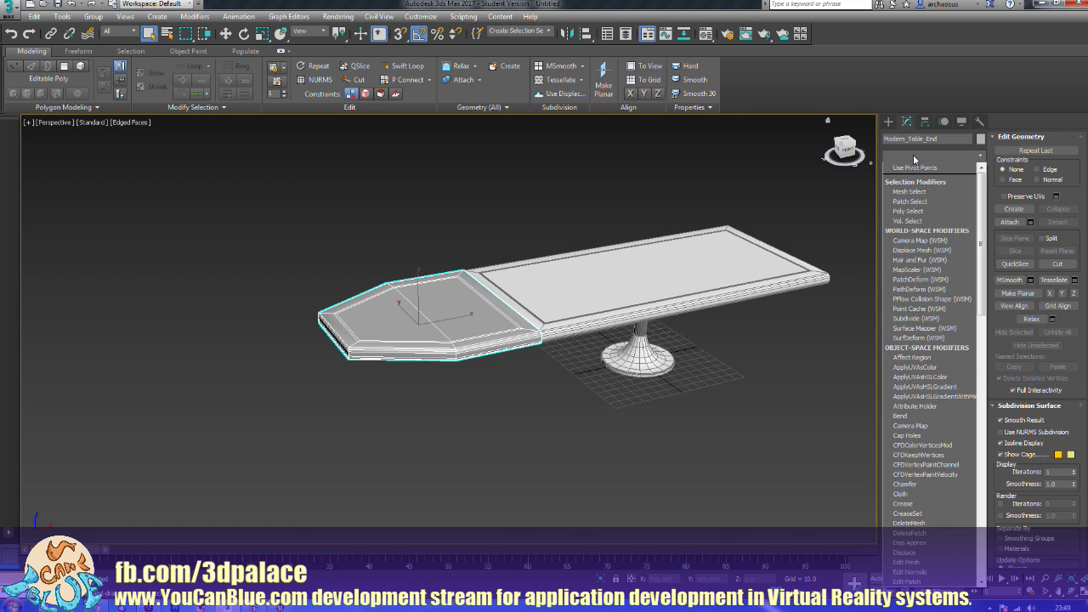
key("u")
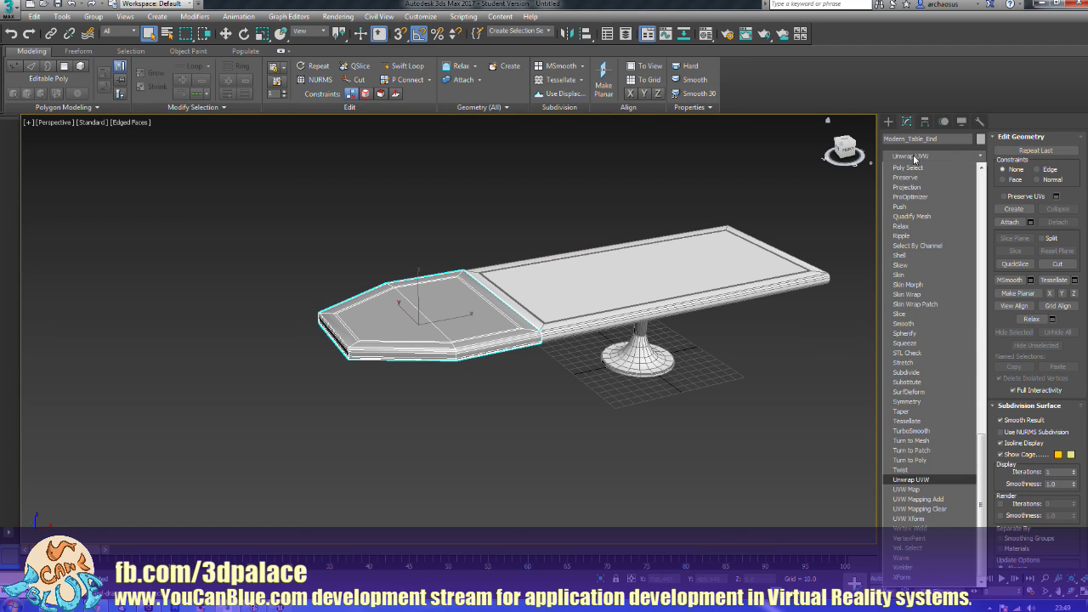
key("Return")
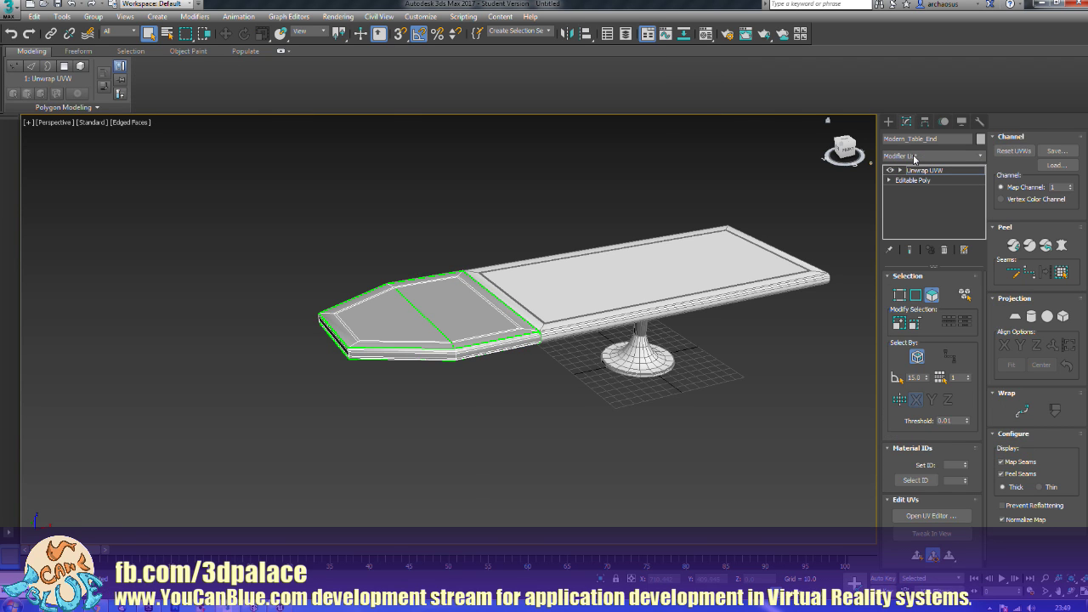
Step: Select all of the end section's polygons in the UV editor and flatten-map their UVs
left_click(923, 516)
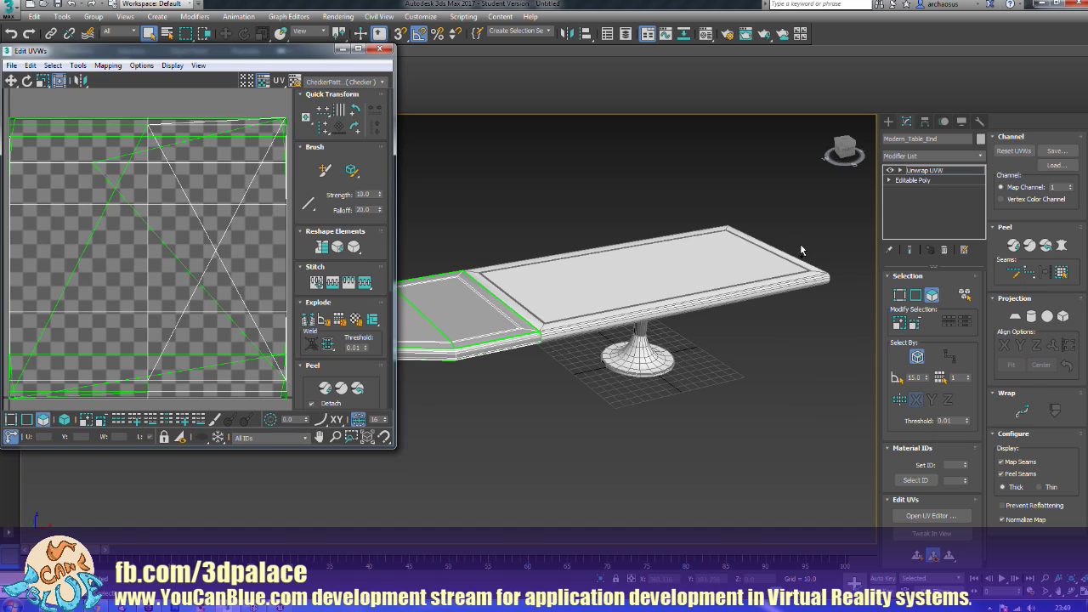
key("ctrl+a")
left_click(112, 67)
left_click(121, 80)
key("Return")
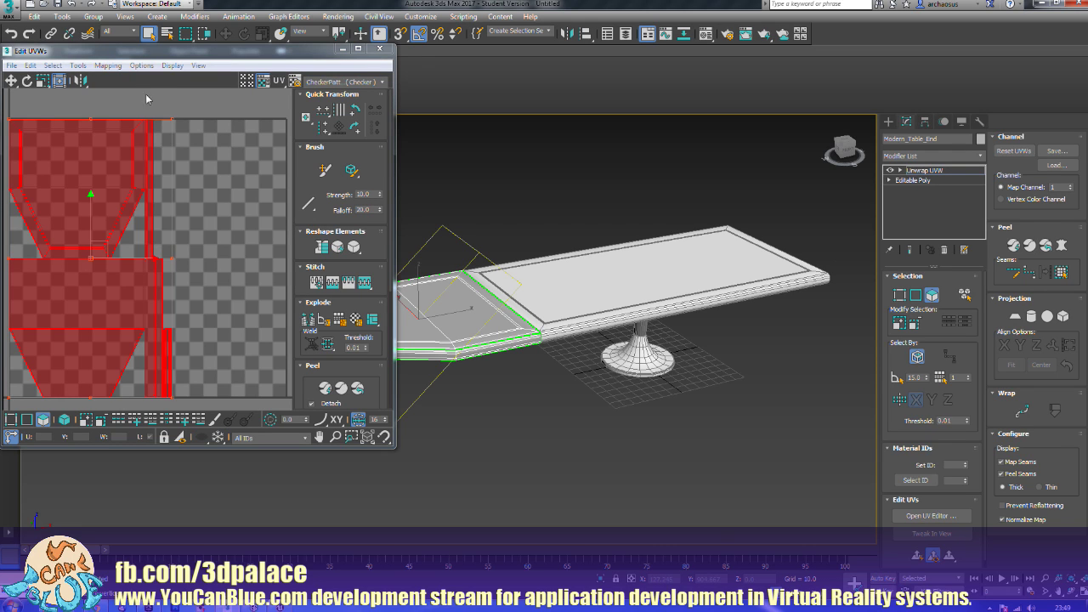
Step: Close the UV editor and convert the table's end section to an Editable Poly
left_click(377, 48)
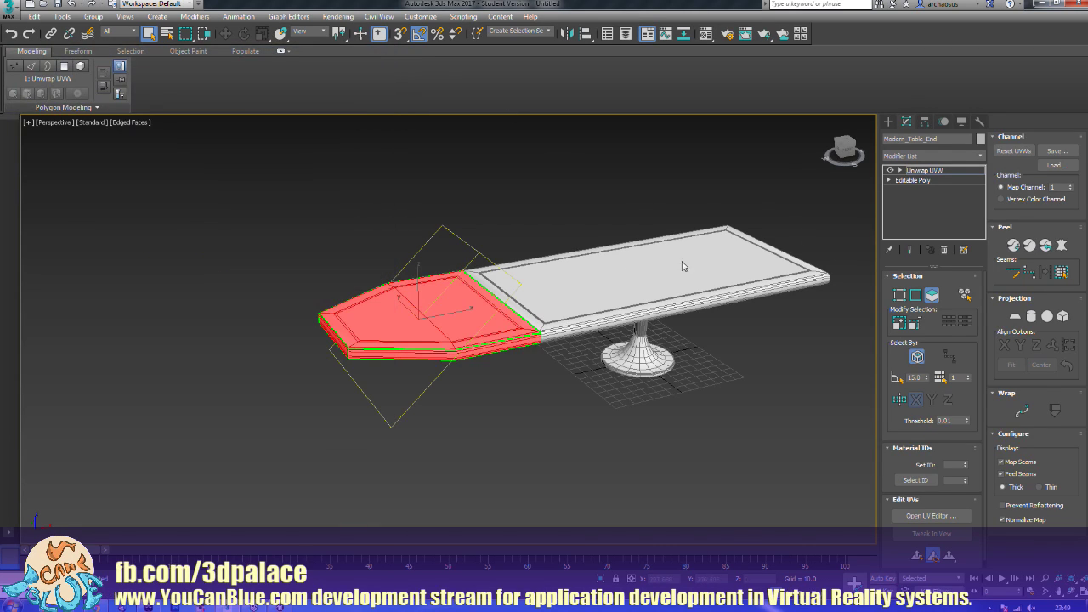
right_click(436, 299)
left_click(574, 434)
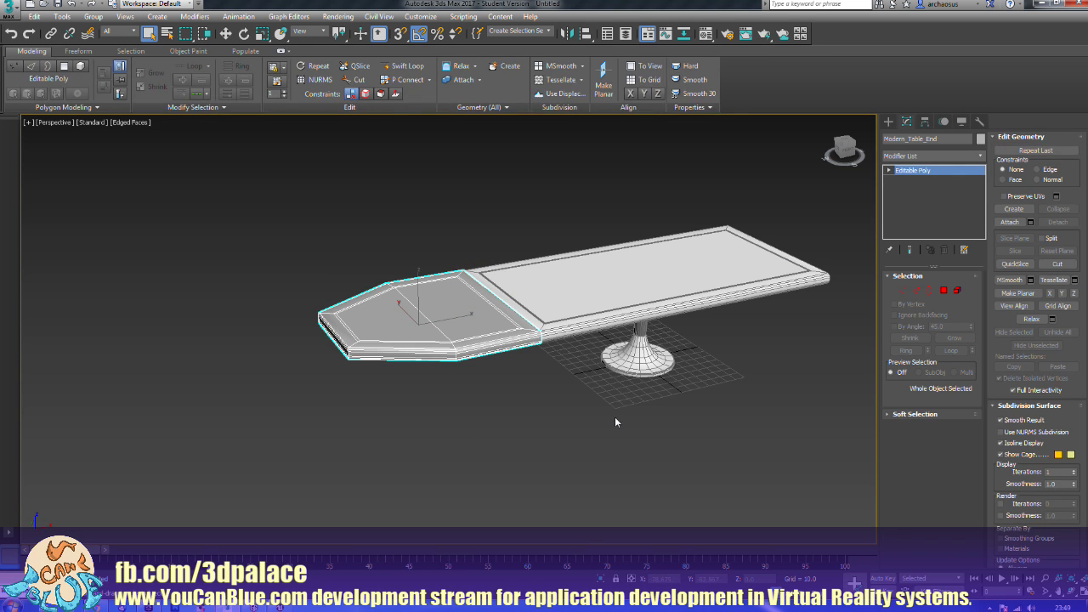
Step: Assign the Dark material to the six thin inset border strips on top of the end section
middle_click_drag(423, 294, 493, 364)
scroll(472, 311, "up", 4)
left_click(944, 290)
left_click(481, 198)
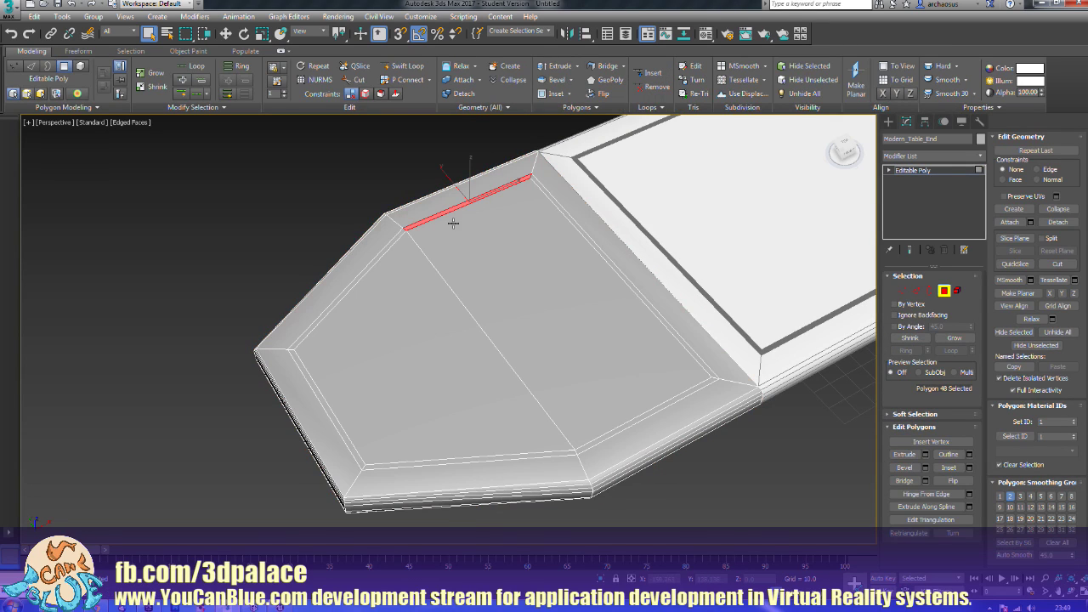
left_click(356, 279, "ctrl")
left_click(338, 423, "ctrl")
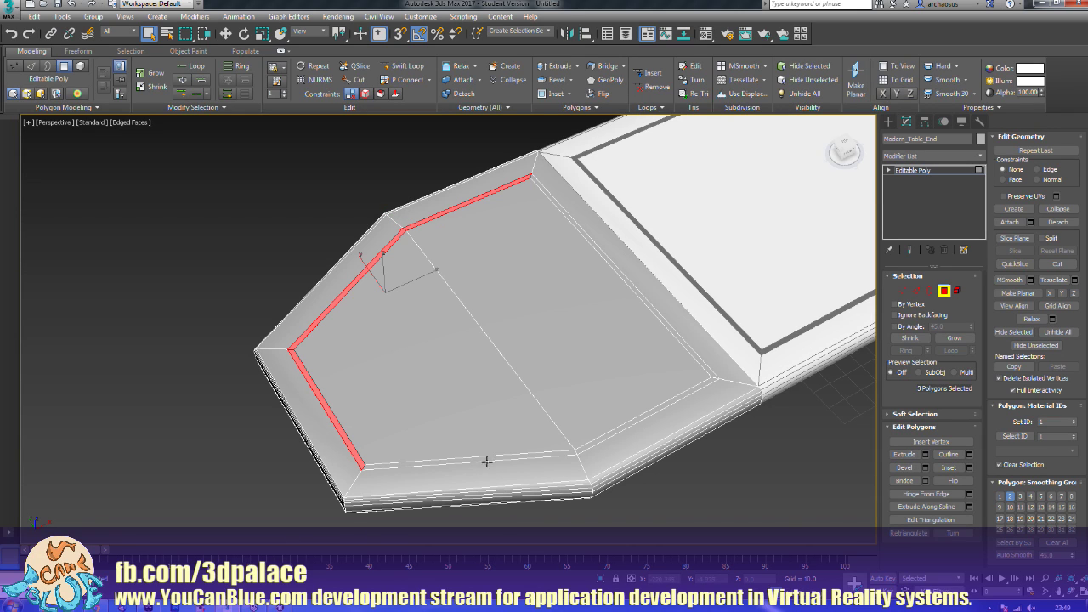
left_click(486, 459, "ctrl")
left_click(618, 427, "ctrl")
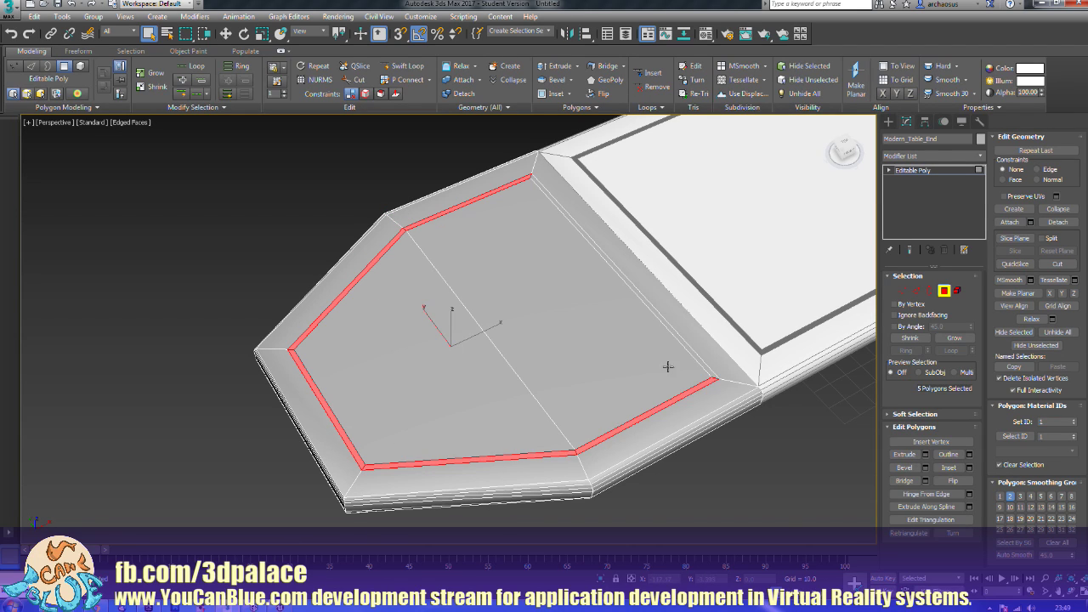
left_click(692, 352, "ctrl")
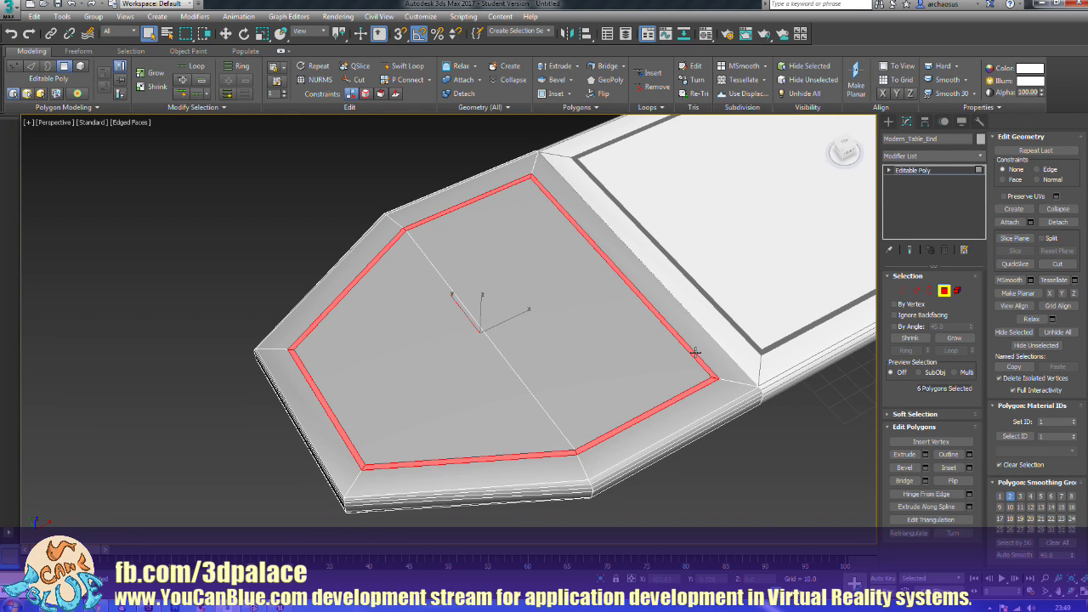
key("m")
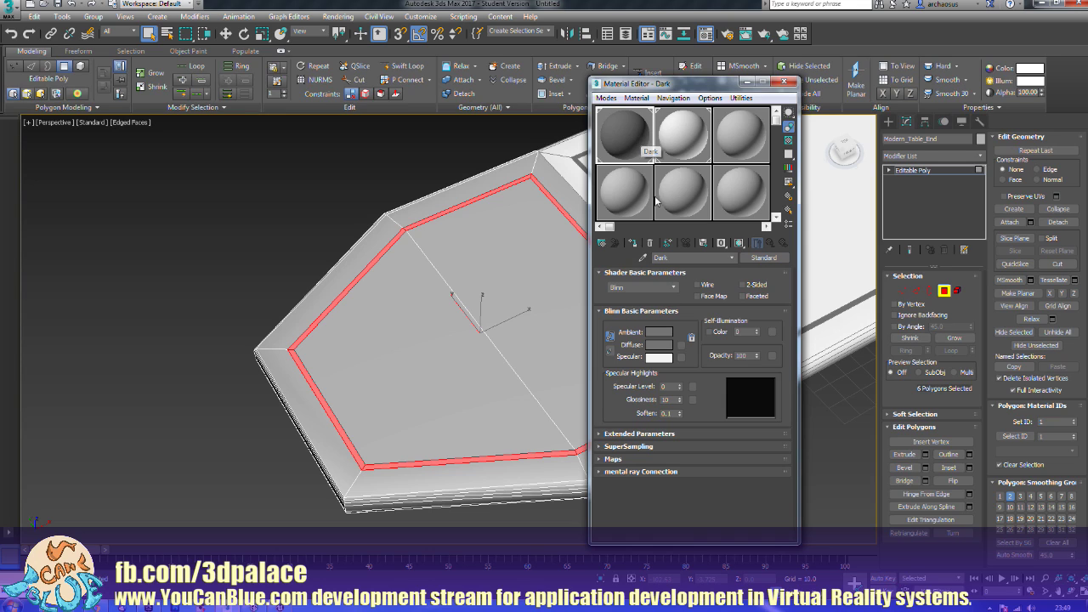
left_click(635, 244)
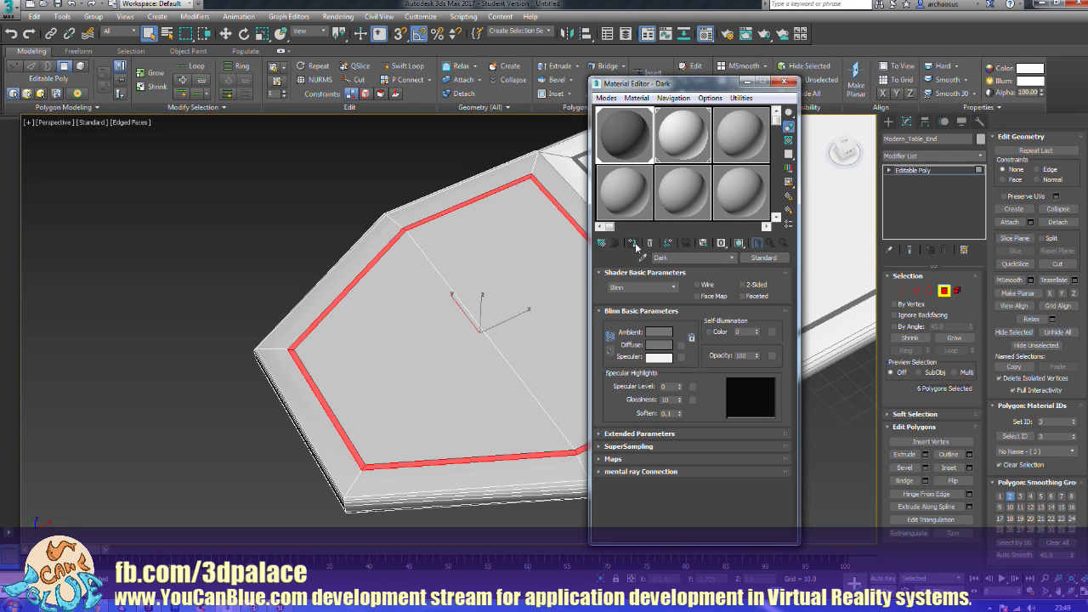
Step: Invert the polygon selection, assign the Light material to the rest of the end section, and close the Material Editor
key("ctrl+i")
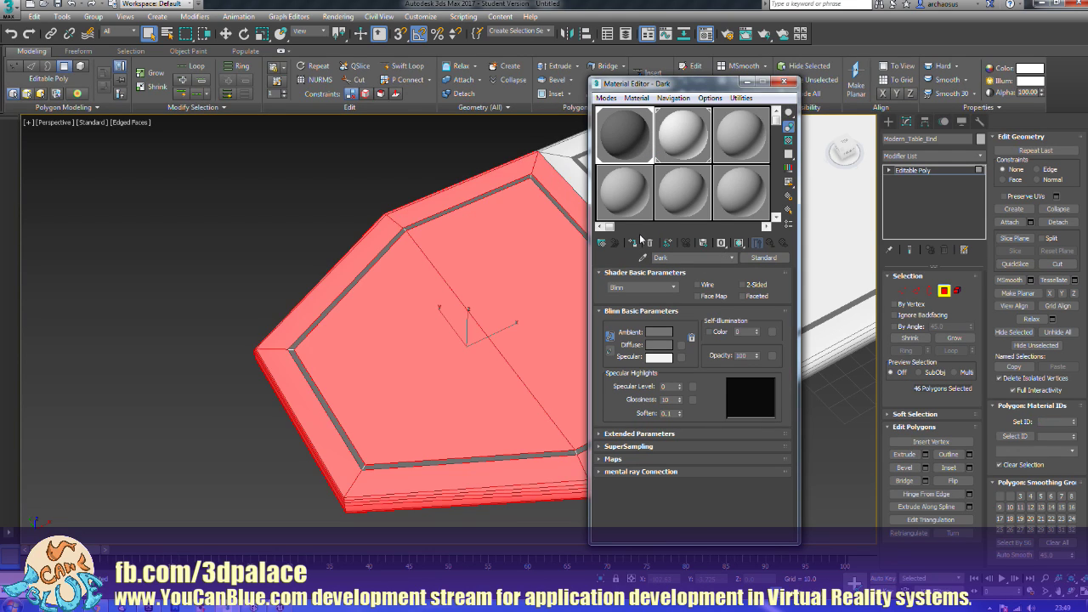
left_click(676, 149)
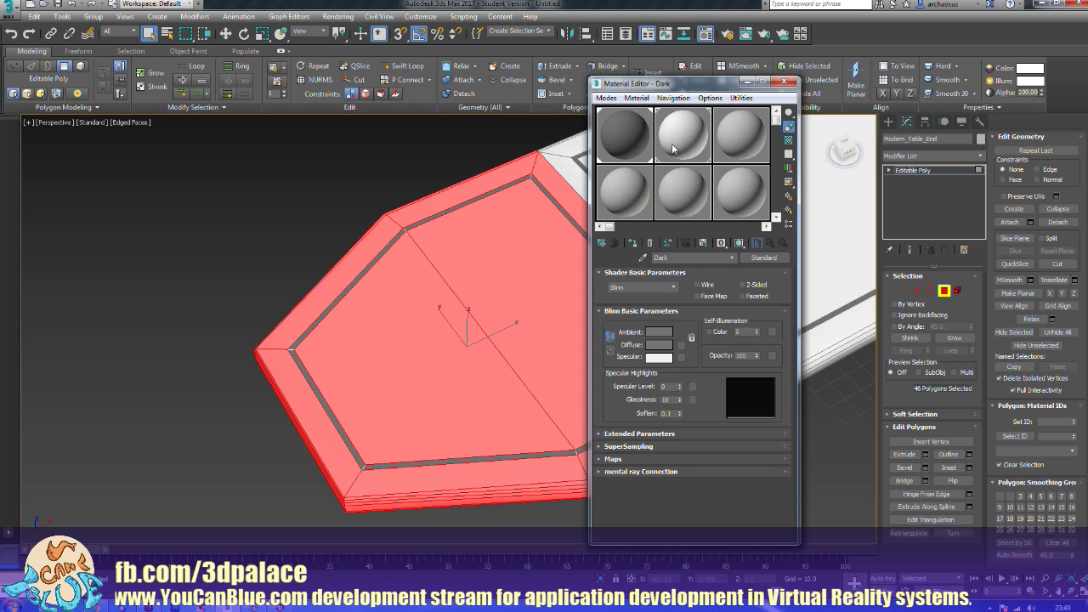
left_click(634, 244)
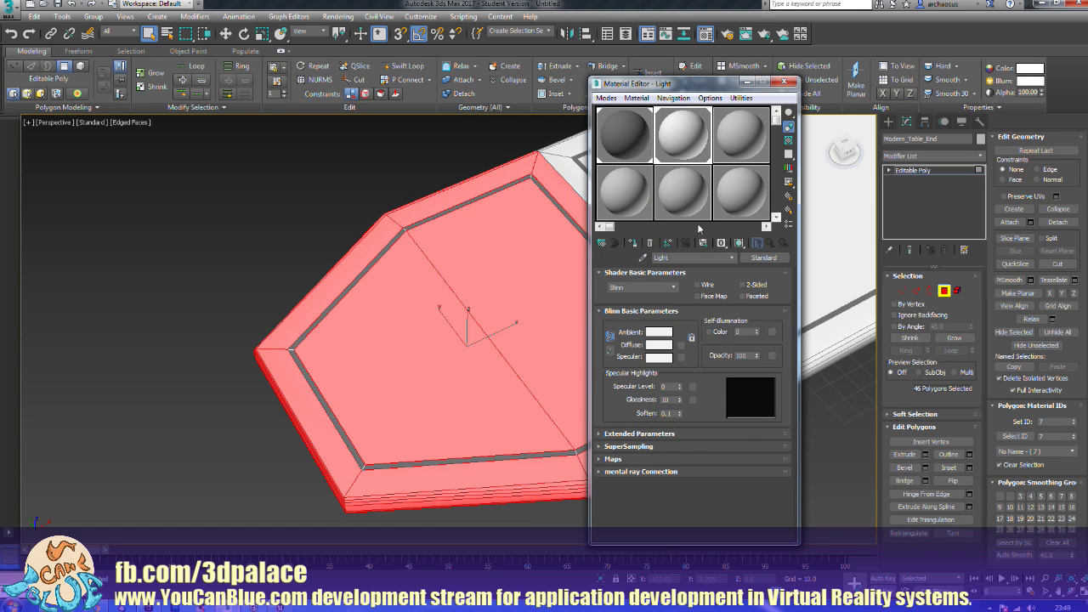
left_click(786, 84)
left_click(943, 290)
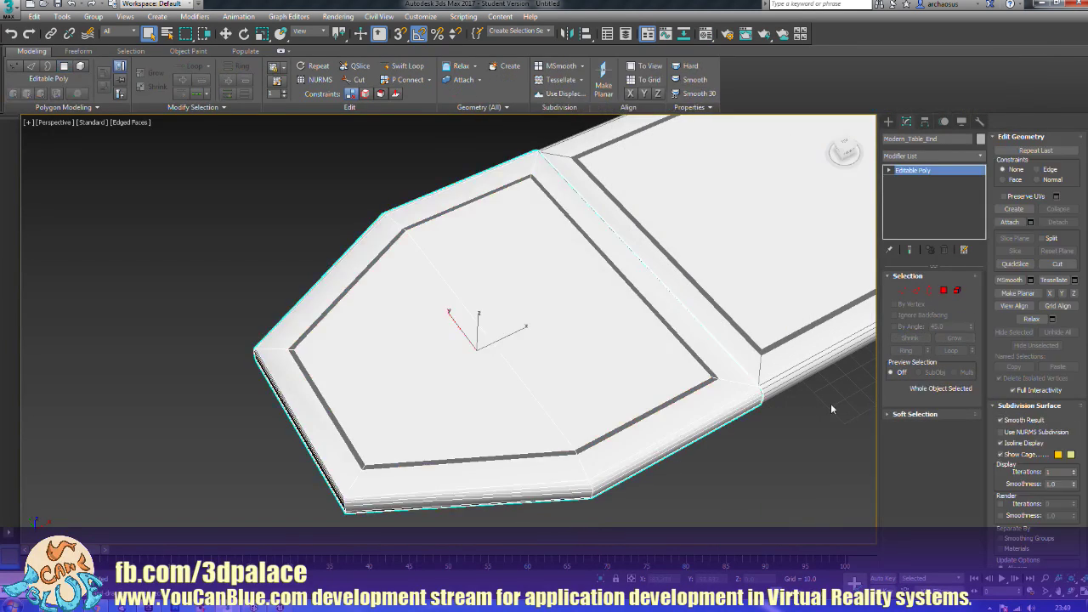
Step: Align only the pivot of the tabletop's center section to the table support
scroll(824, 395, "down", 8)
middle_click_drag(815, 383, 605, 372)
left_click(611, 349)
middle_click_drag(459, 410, 496, 427, "alt")
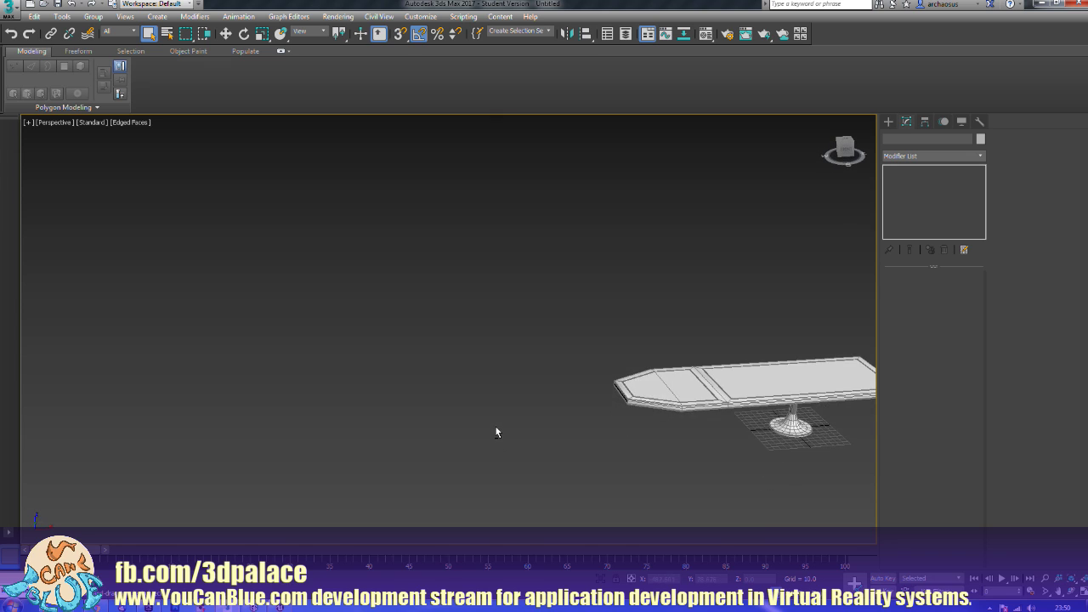
middle_click_drag(712, 443, 541, 405)
scroll(542, 411, "up", 4)
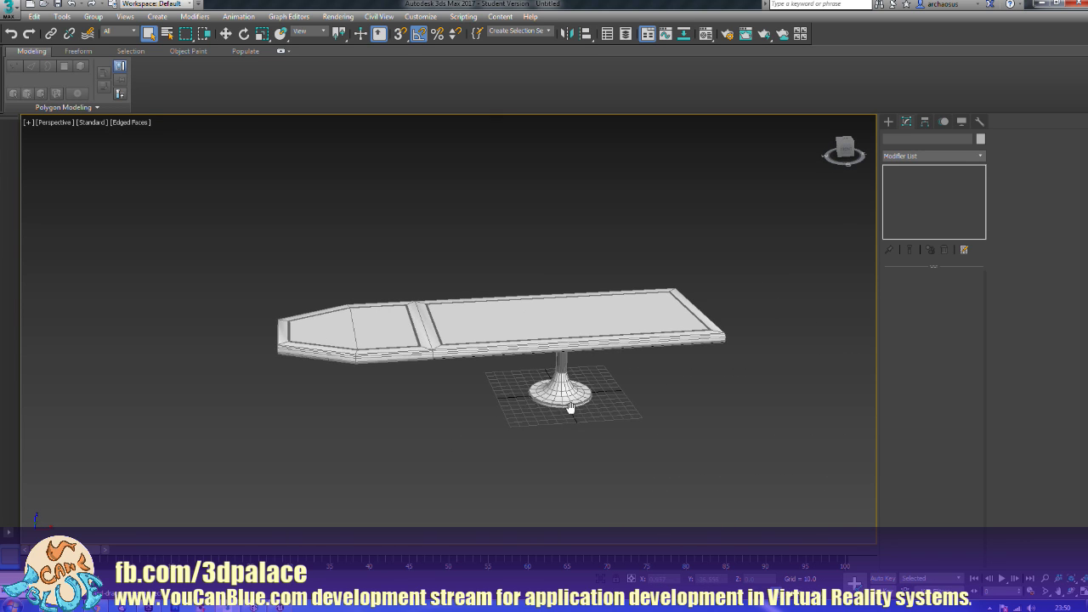
left_click(567, 395)
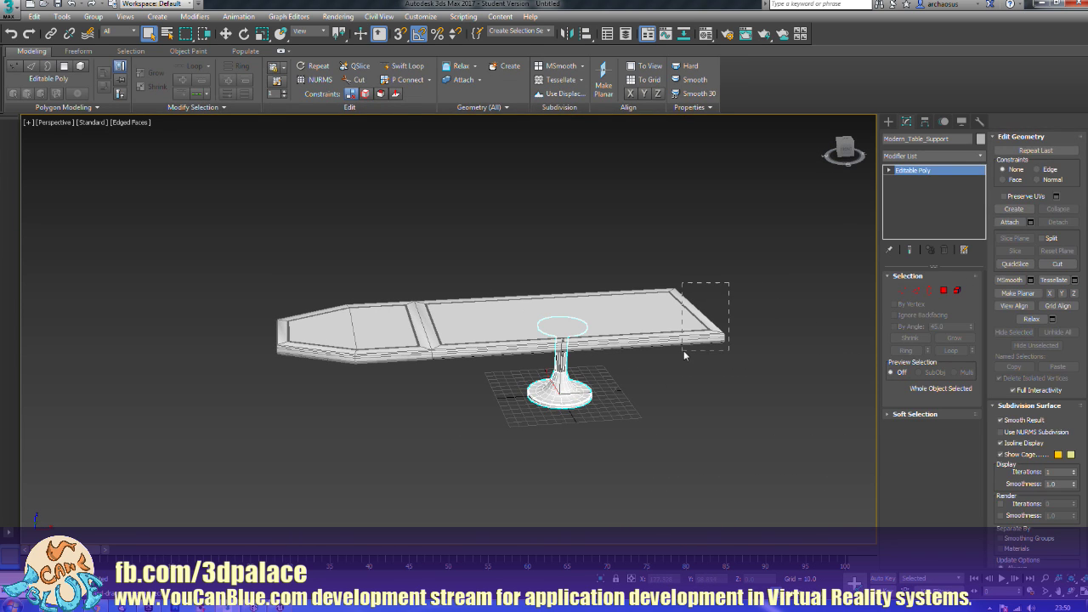
left_click_drag(683, 351, 682, 351)
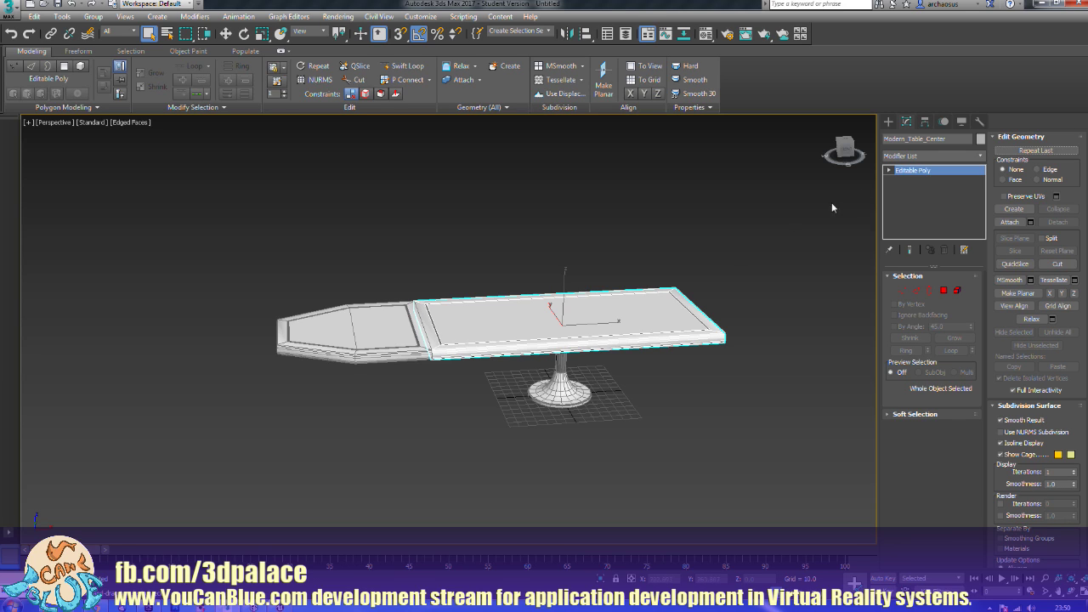
left_click(925, 121)
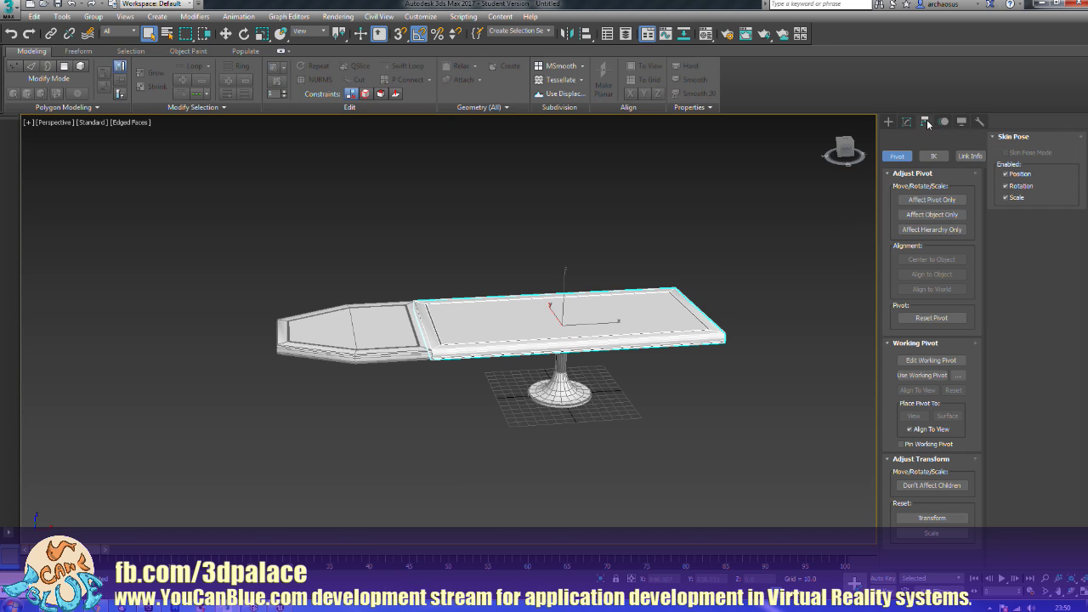
left_click(932, 201)
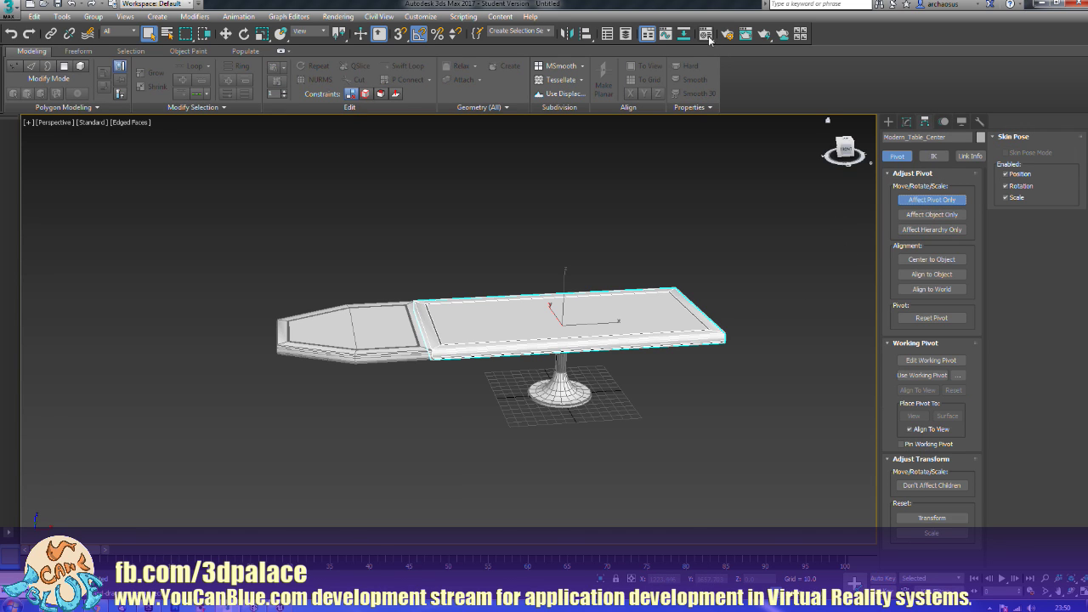
left_click(585, 34)
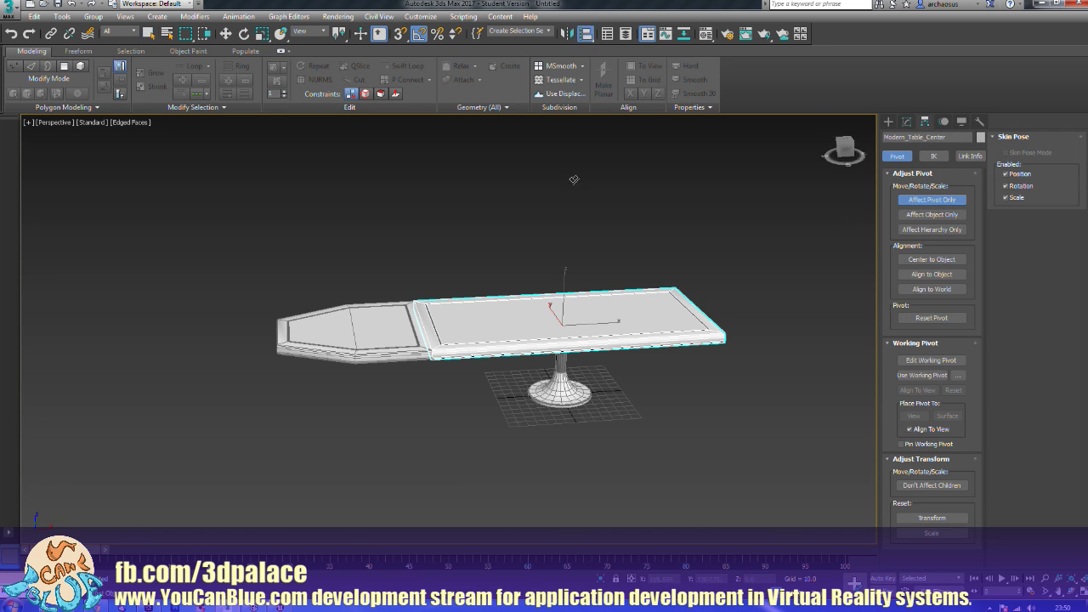
left_click(556, 415)
left_click(551, 397)
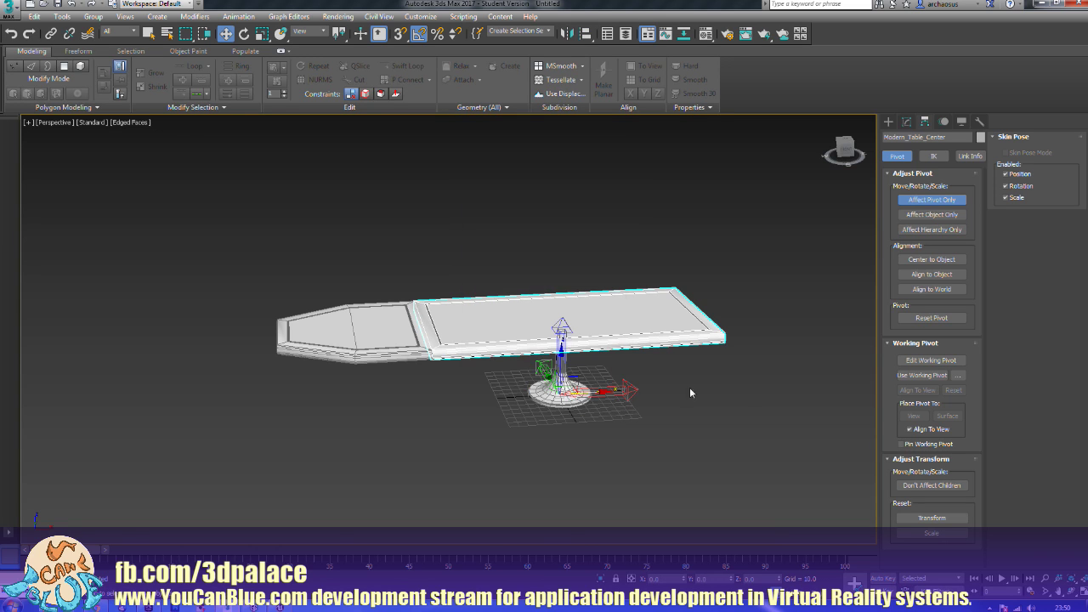
left_click(928, 200)
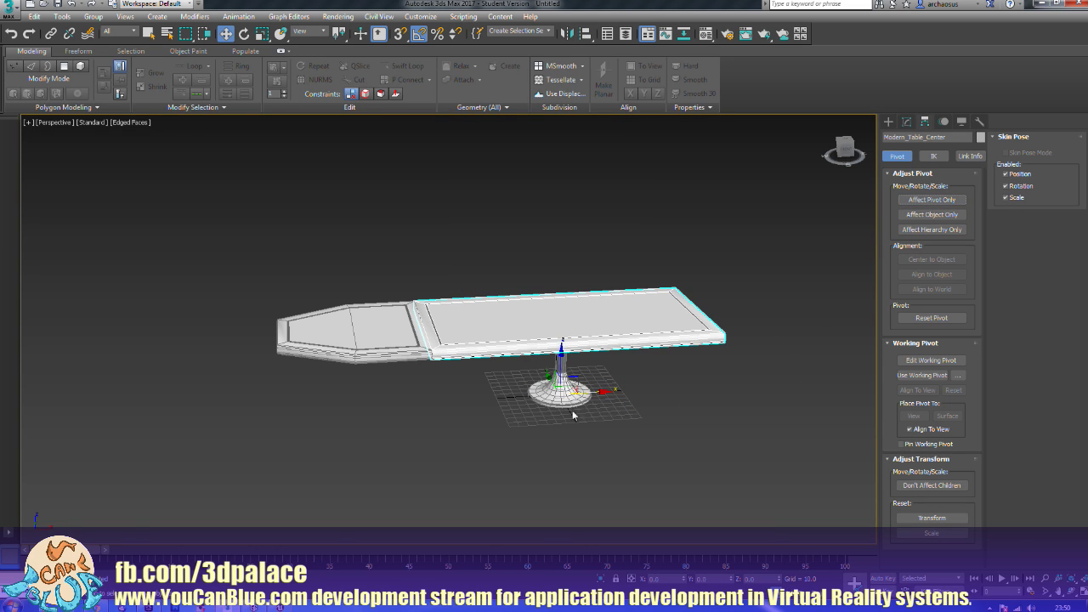
Step: Align only the pivot of the table's end section to the table support
left_click(398, 341)
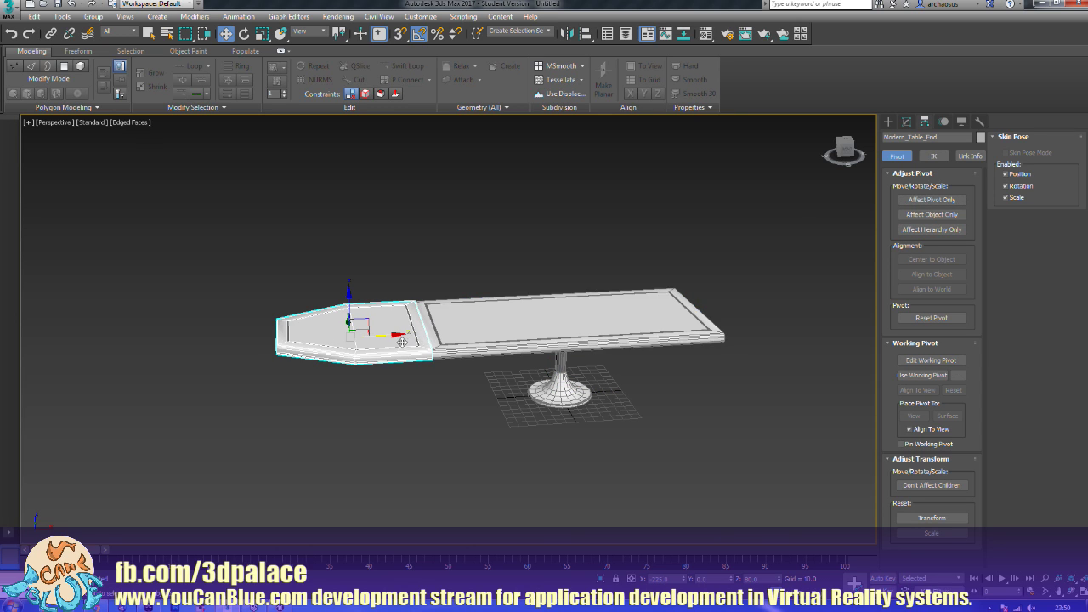
left_click(900, 200)
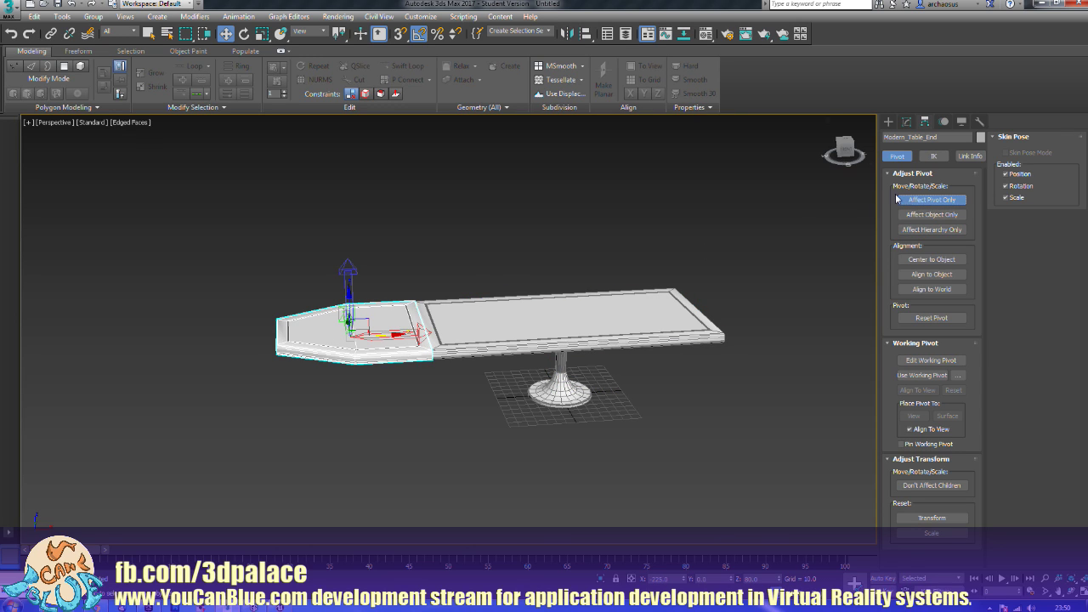
left_click(586, 34)
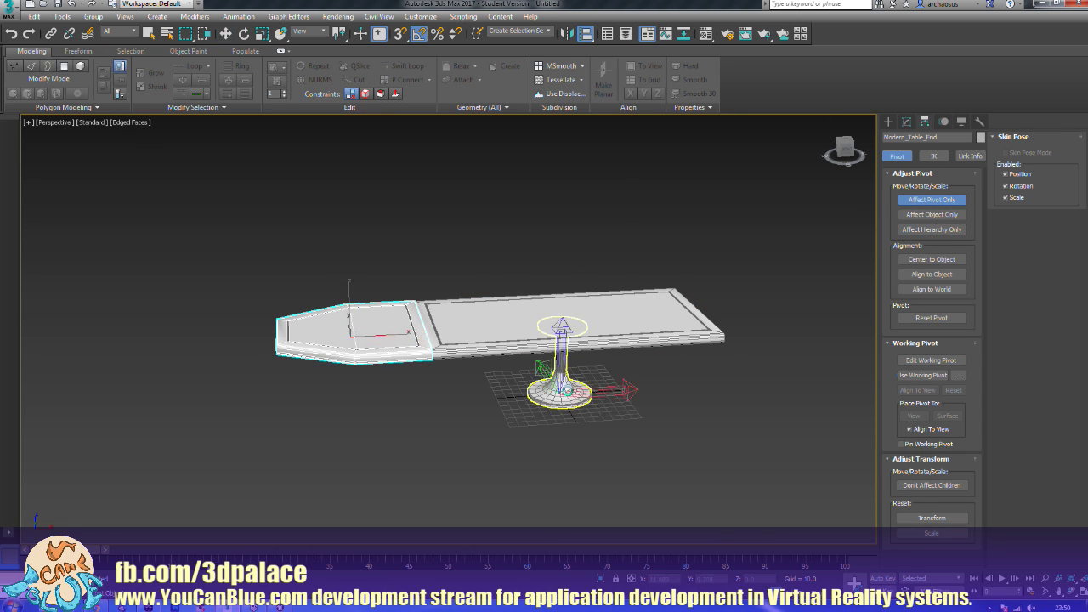
left_click(562, 391)
left_click(552, 396)
left_click(932, 199)
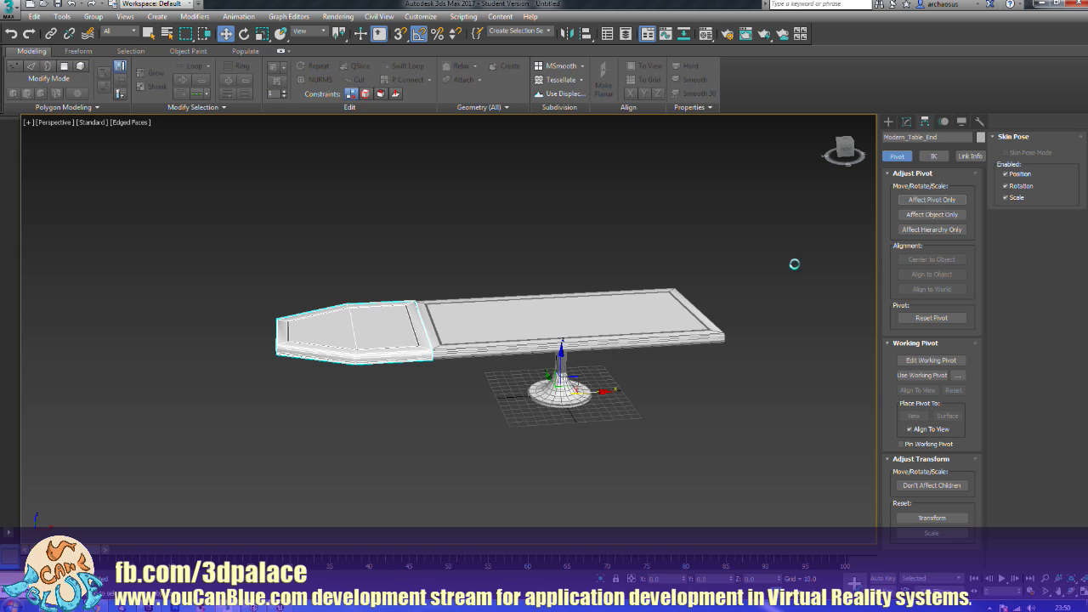
Step: Save the scene as Modern_Table_1 in a new folder named Modern_Table inside the stuff folder
key("ctrl+s")
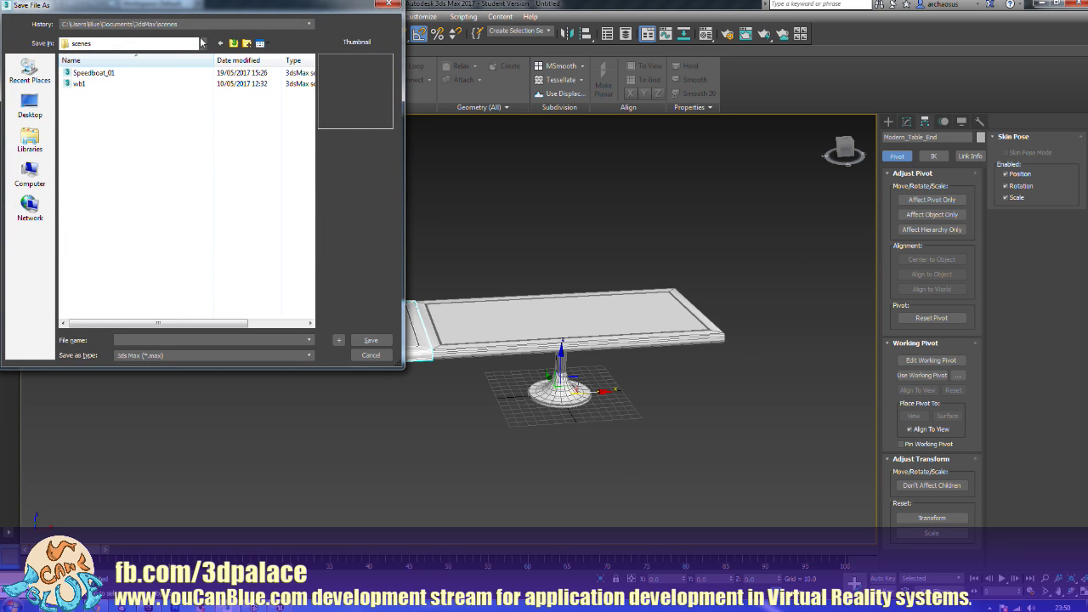
left_click(205, 27)
left_click(206, 43)
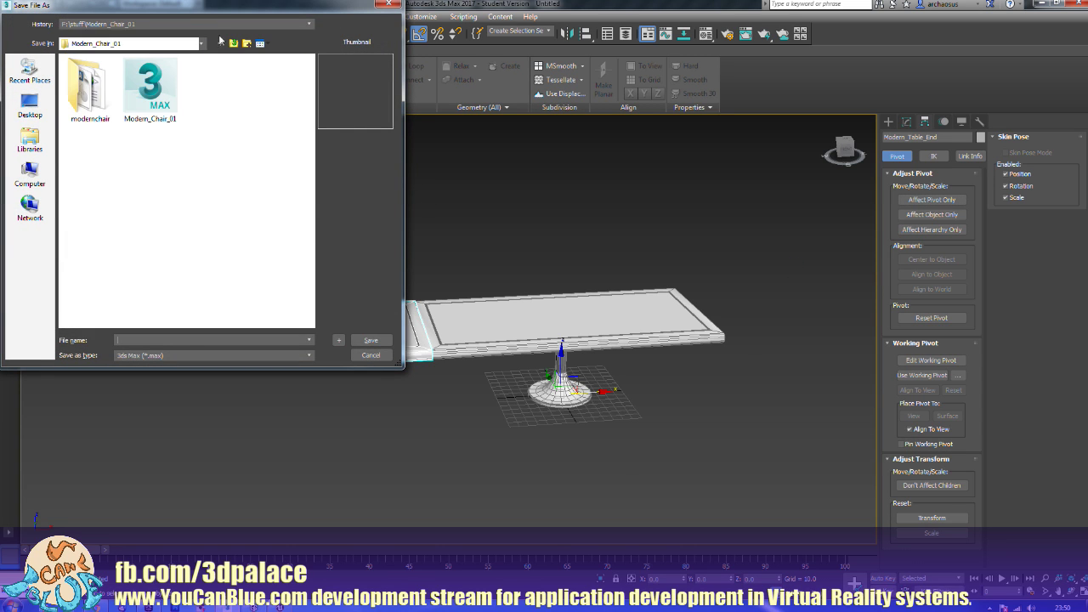
left_click(234, 42)
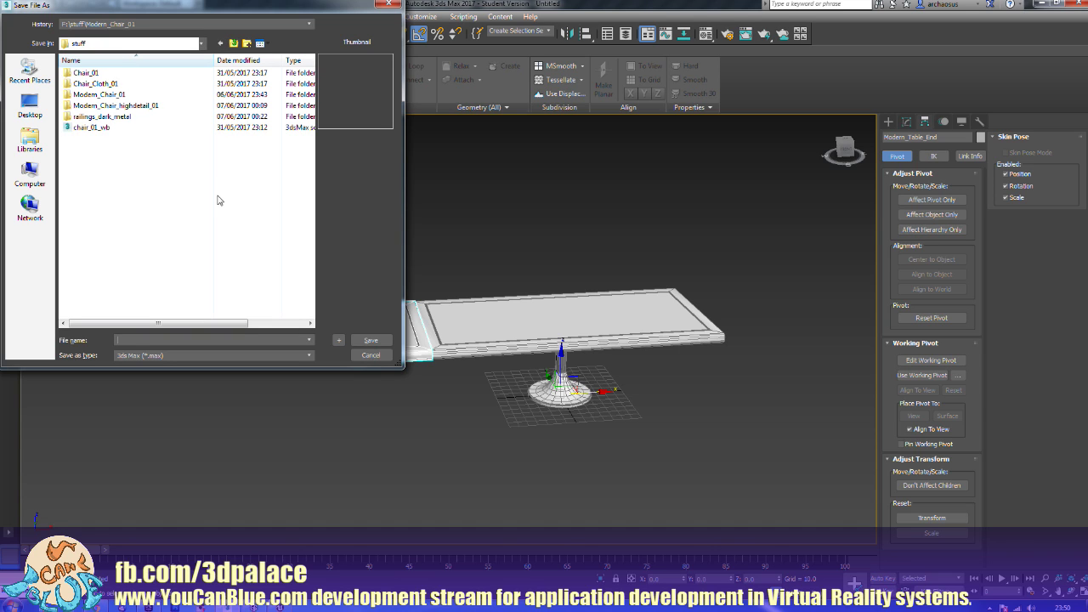
right_click(113, 155)
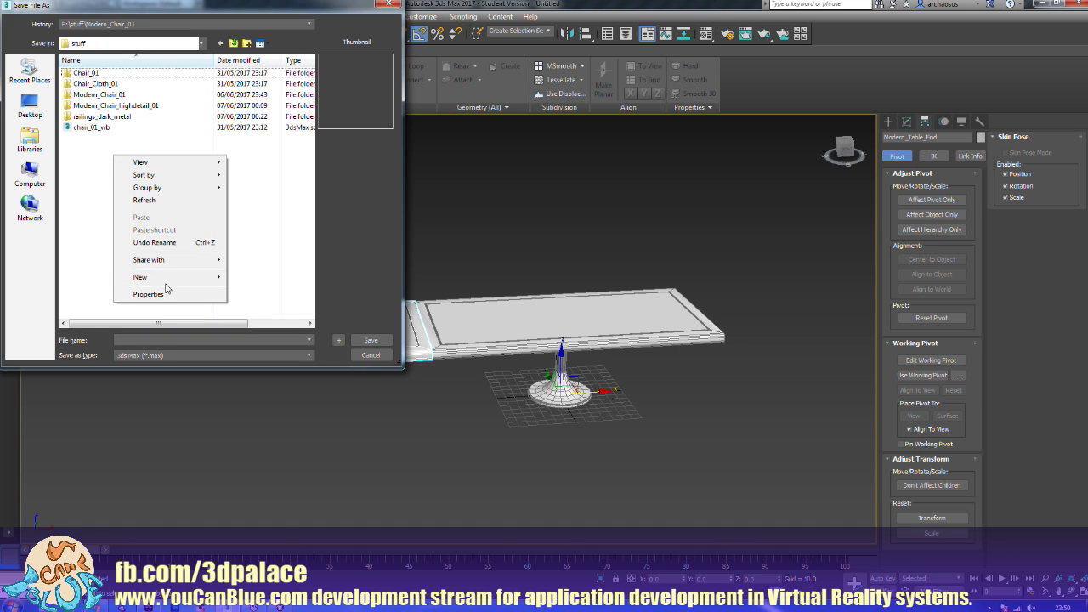
mouse_move(166, 281)
left_click(247, 281)
type("Modern_Table")
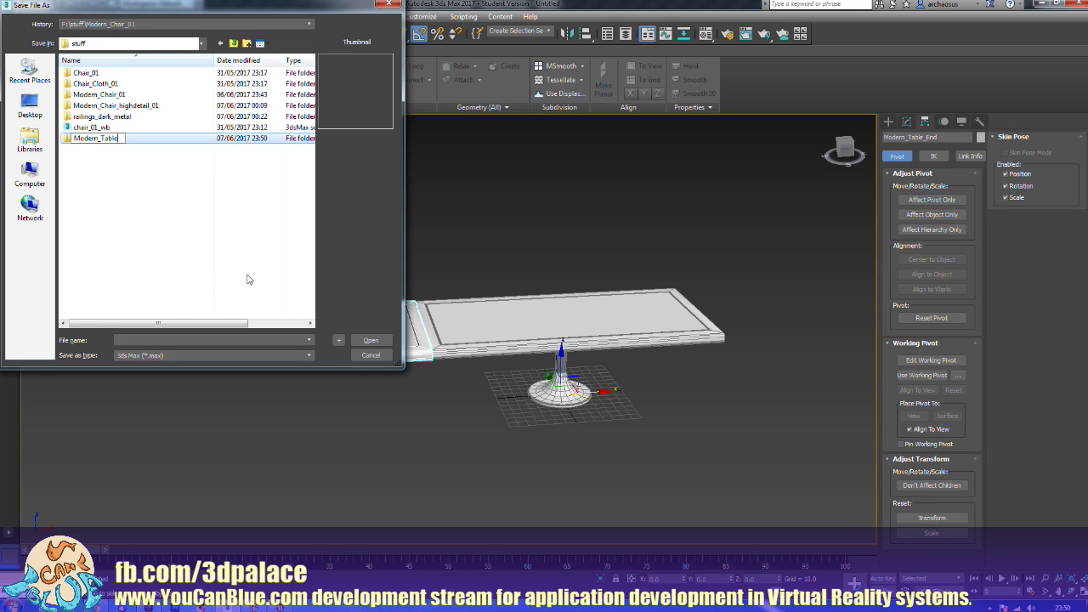
key("Return")
key("Return")
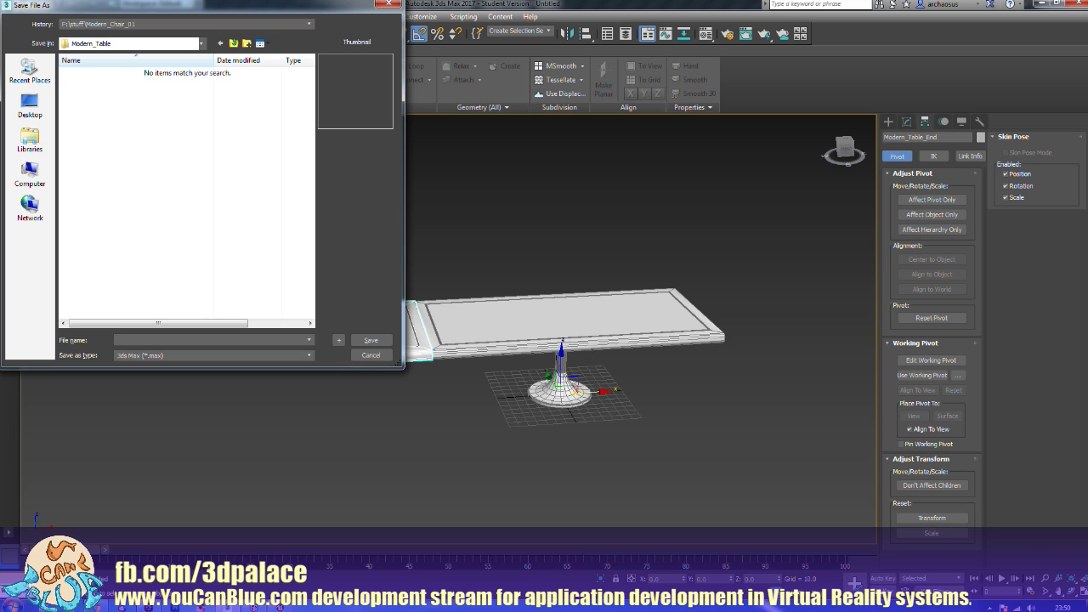
type("Modern_Table_1")
key("Return")
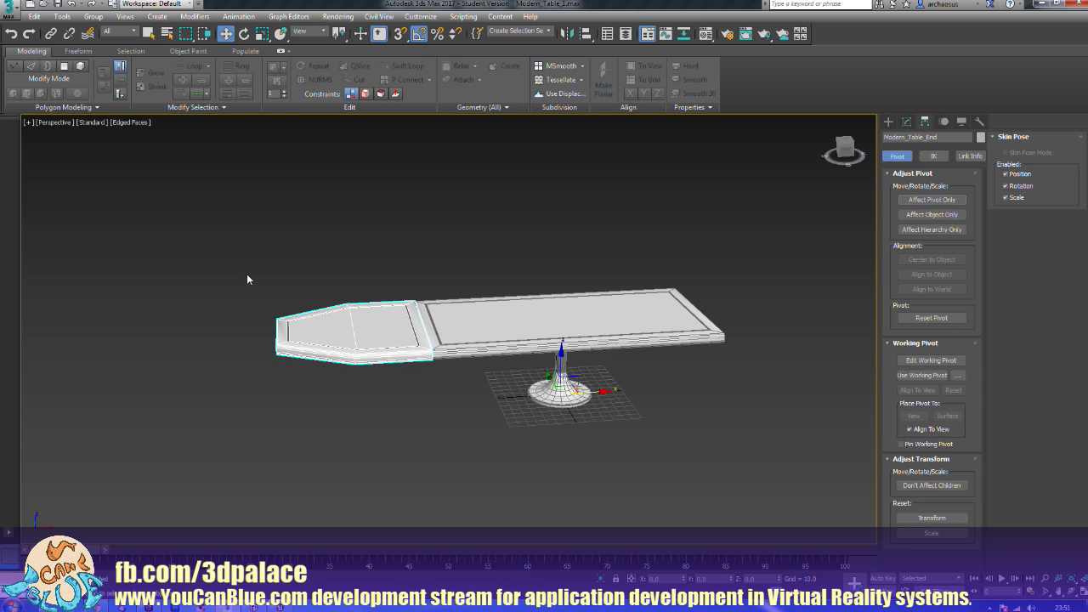
Step: Select the table support and open Render To Texture for it
middle_click_drag(243, 356, 413, 420, "alt")
left_click(456, 405)
mouse_move(502, 410)
middle_mouse_down("alt")
mouse_move(482, 404)
mouse_move(517, 415)
middle_mouse_up("alt")
left_click(518, 397)
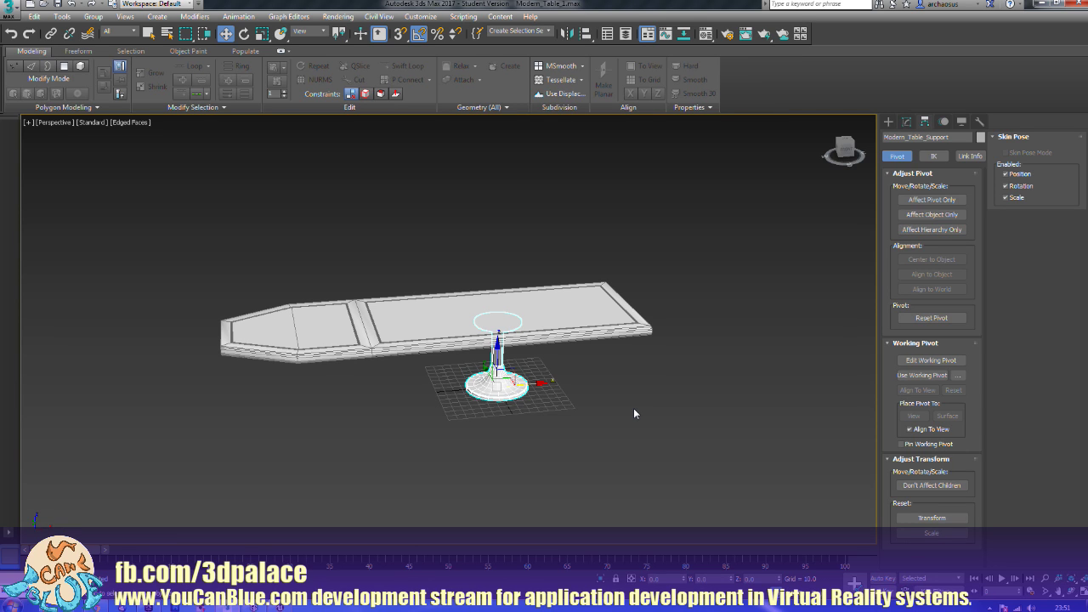
key("0")
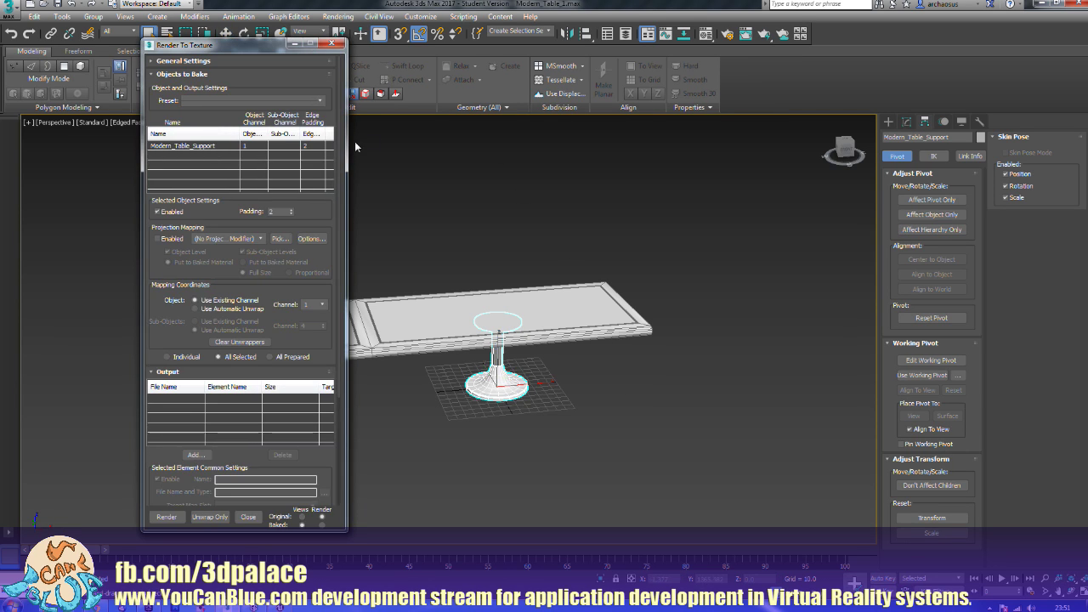
left_click_drag(263, 51, 483, 28)
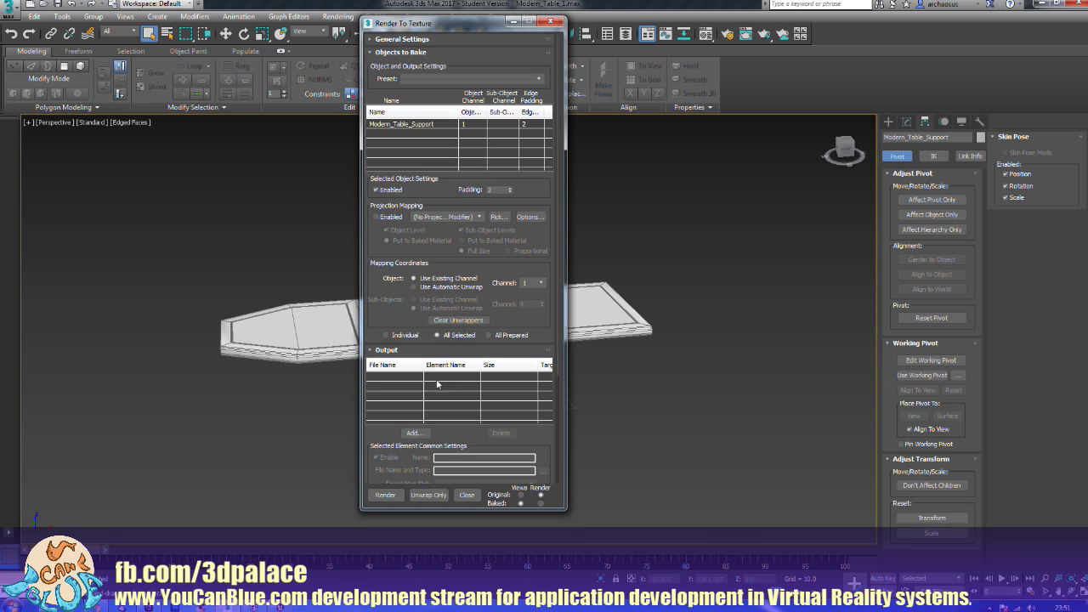
Step: Add a DiffuseMap output element at 2048x2048 for the table support and render it without a target map slot
left_click(414, 433)
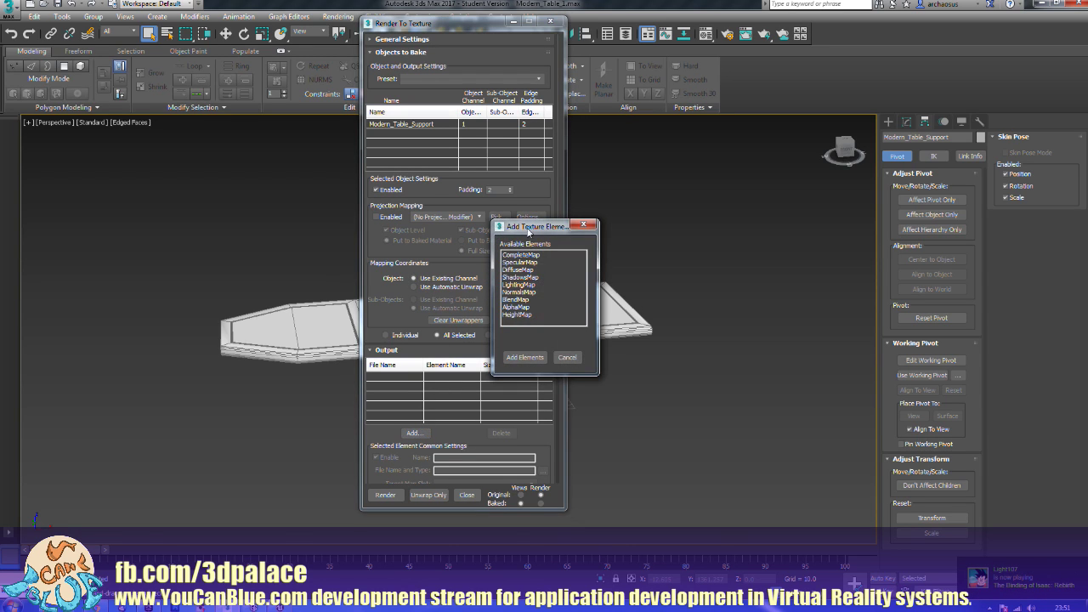
left_click(517, 269)
left_click(524, 357)
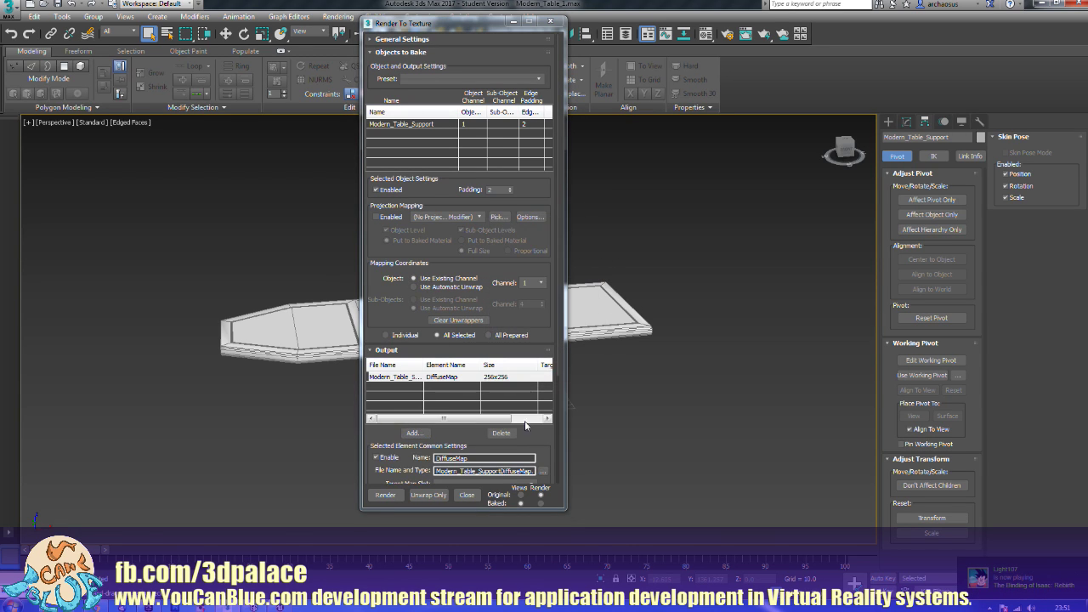
left_click_drag(533, 437, 529, 283)
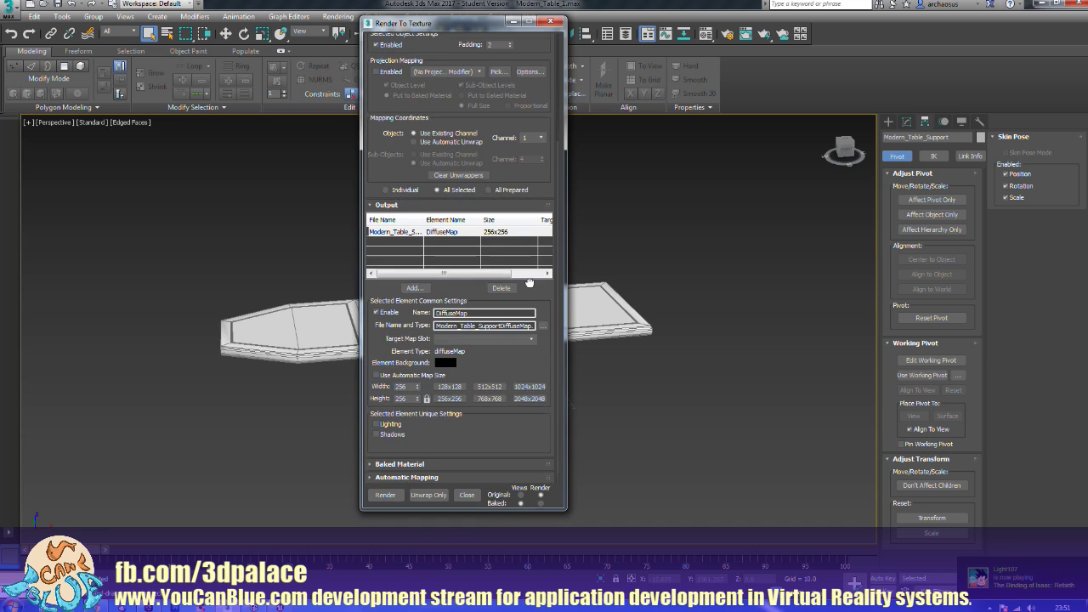
left_click(528, 399)
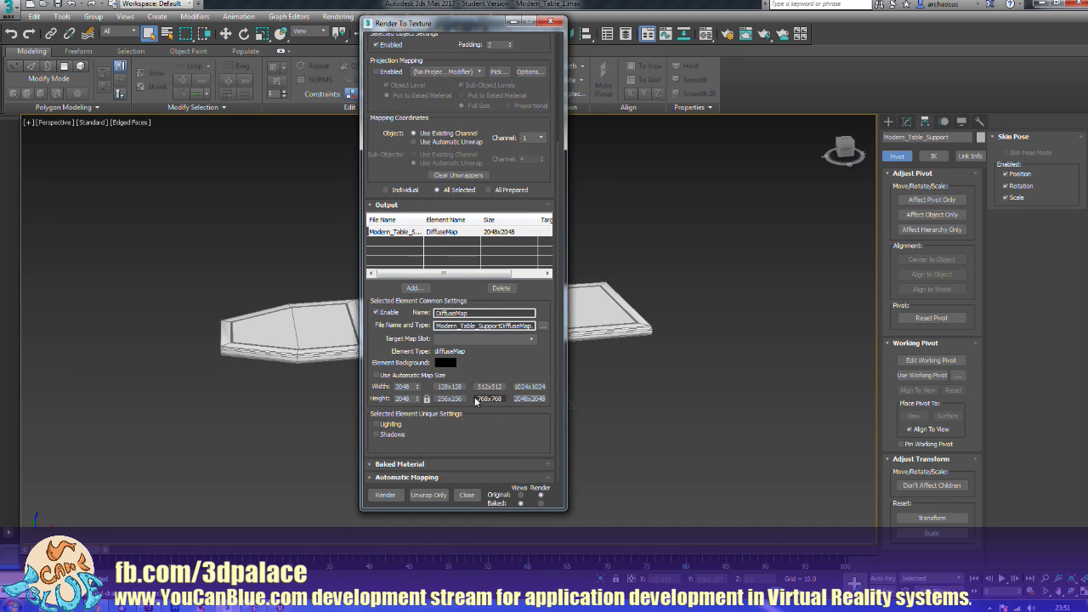
left_click(386, 496)
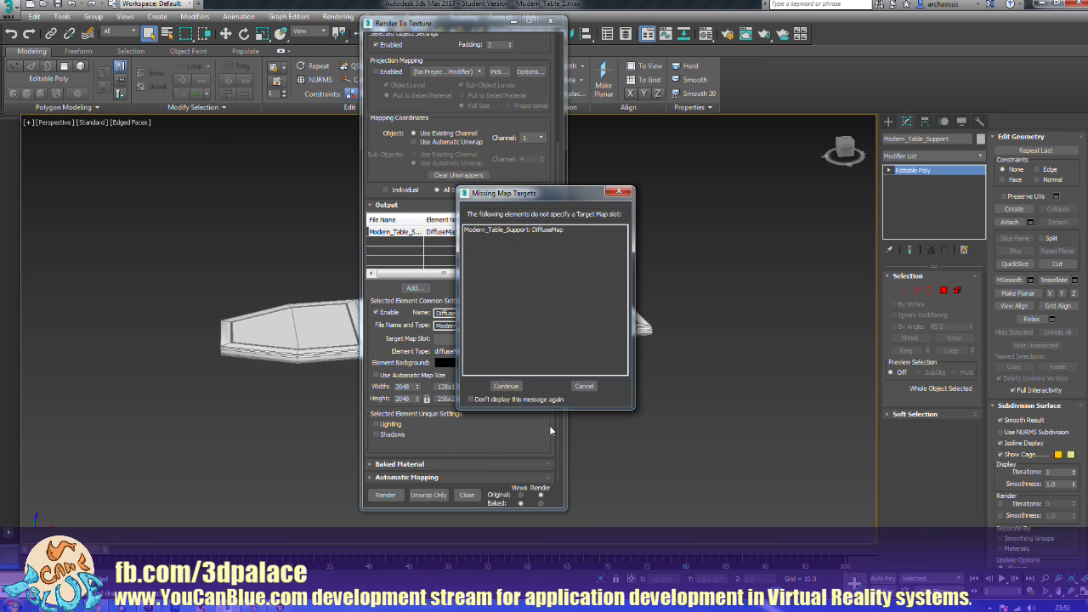
left_click(507, 386)
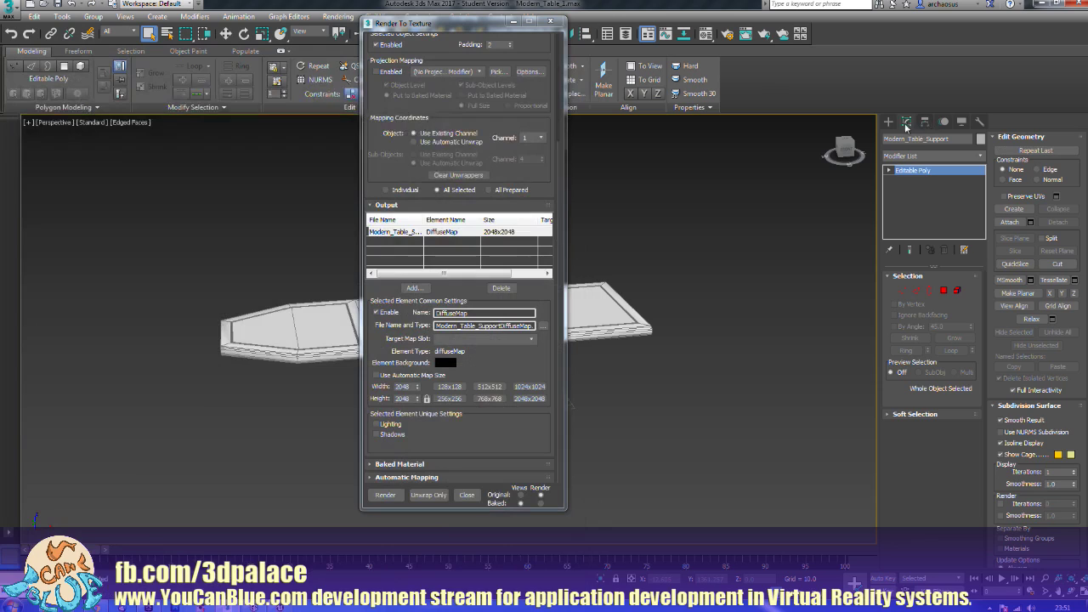
Step: Place a standard Skylight in the scene beside the tabletop
left_click(888, 122)
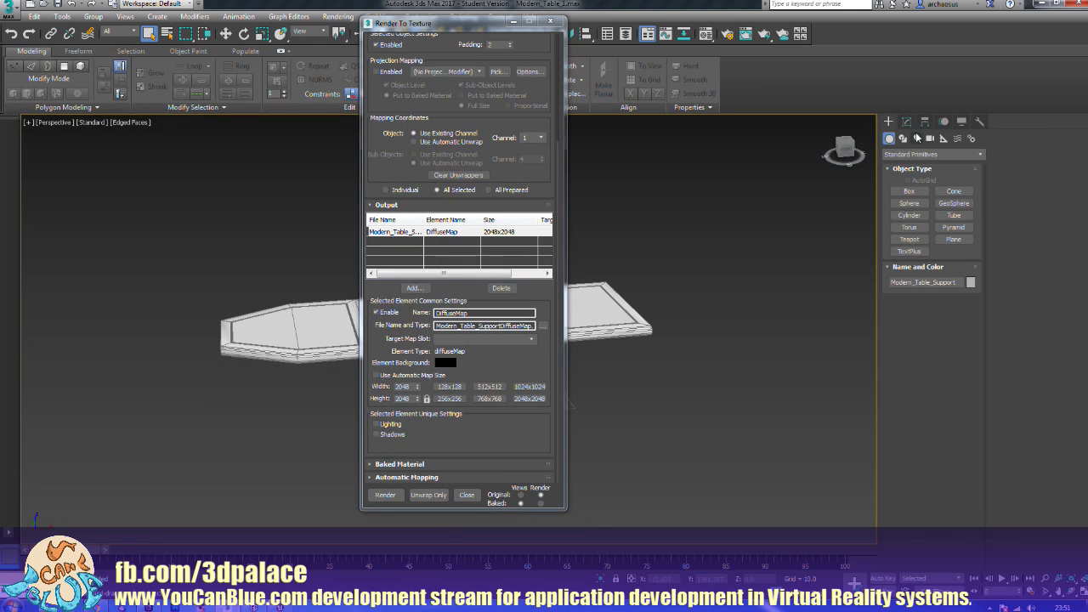
left_click(917, 138)
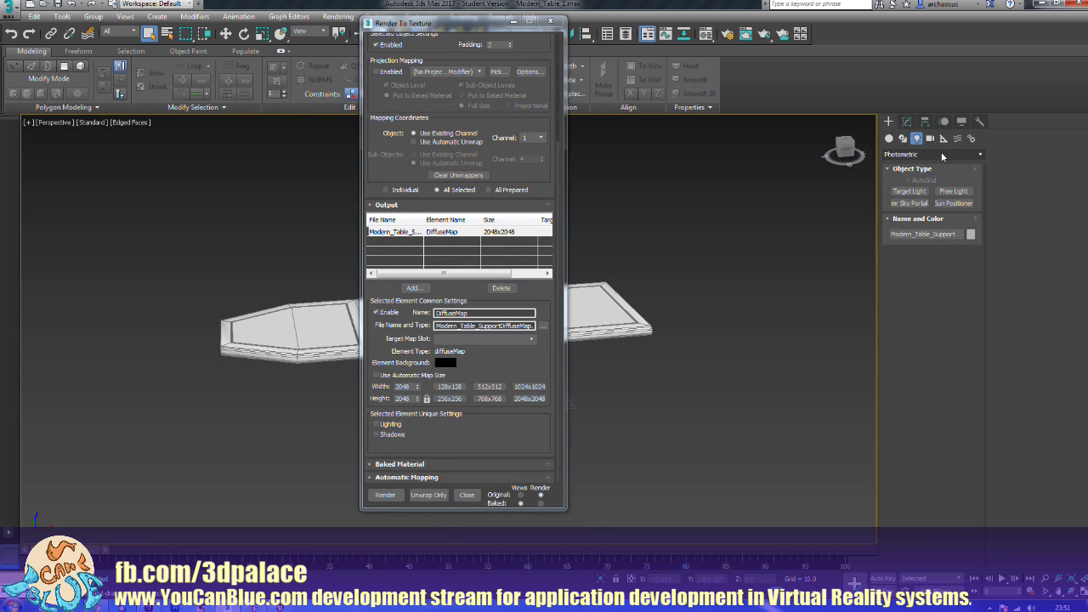
left_click(934, 154)
left_click(934, 176)
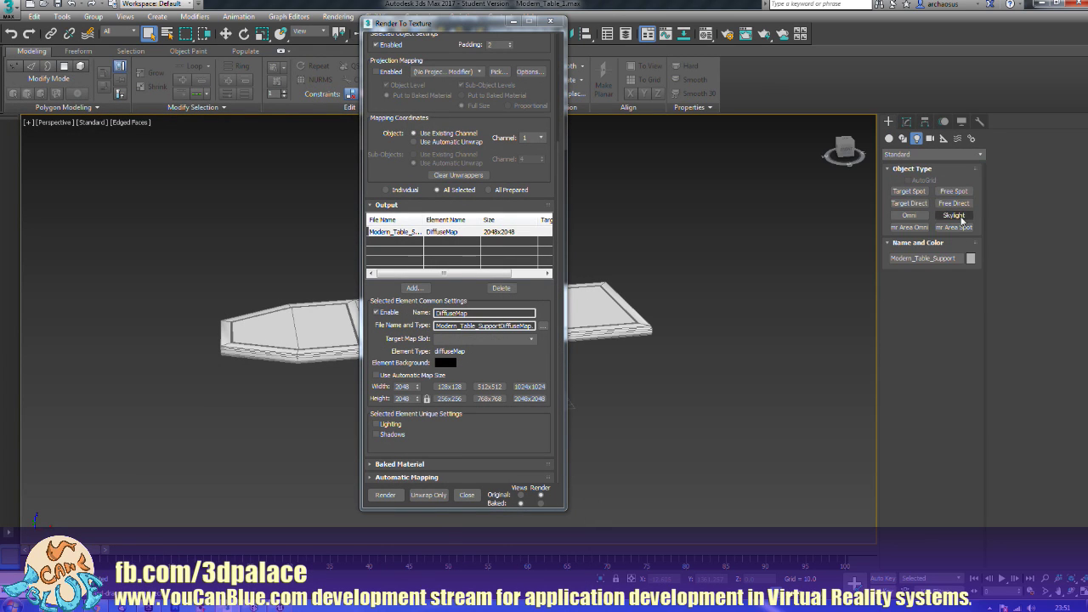
left_click(954, 215)
left_click(790, 306)
right_click(650, 295)
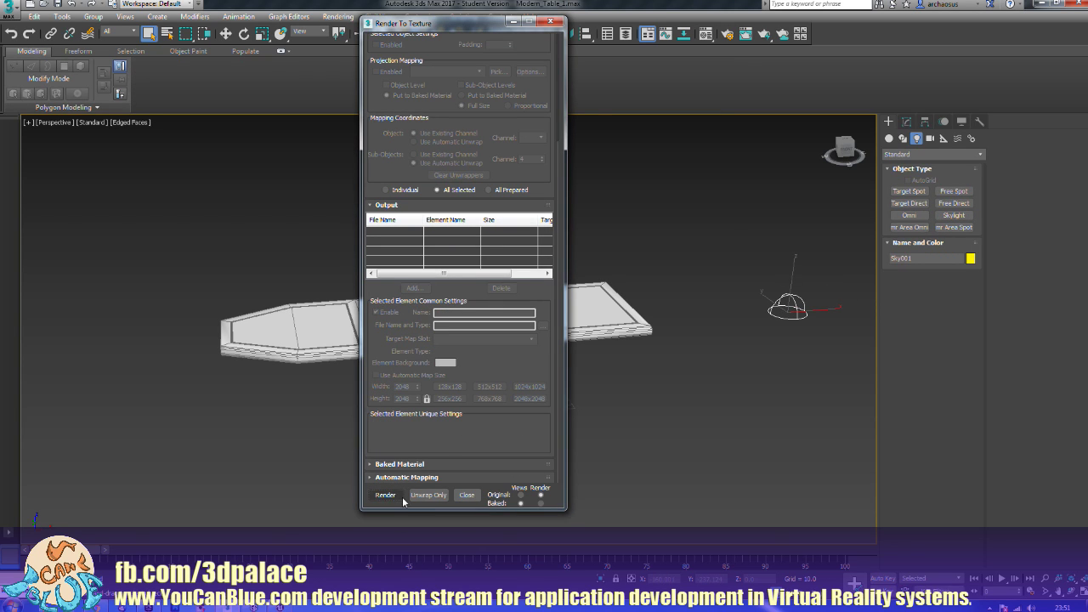
Step: Reselect the table support and render its diffuse map again, overwriting the existing file
left_click_drag(468, 36, 299, 57)
left_click(502, 374)
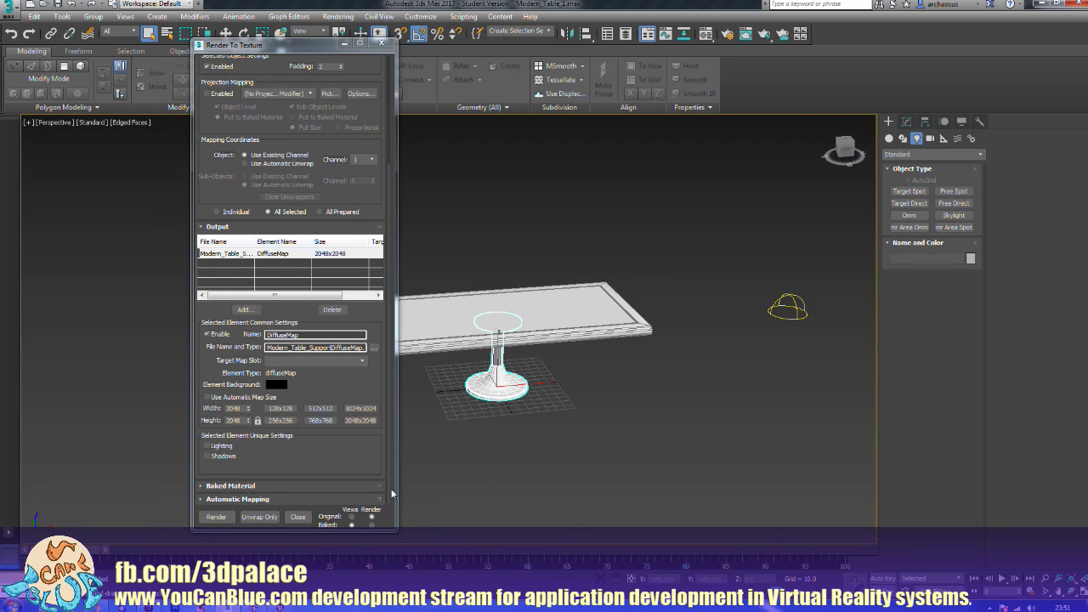
left_click(222, 519)
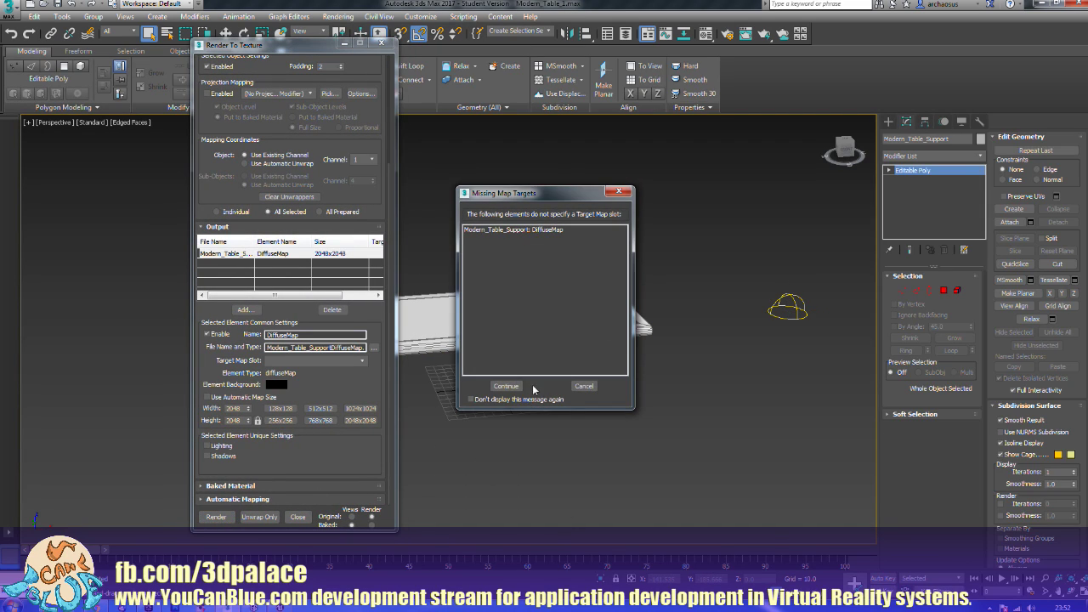
left_click(506, 386)
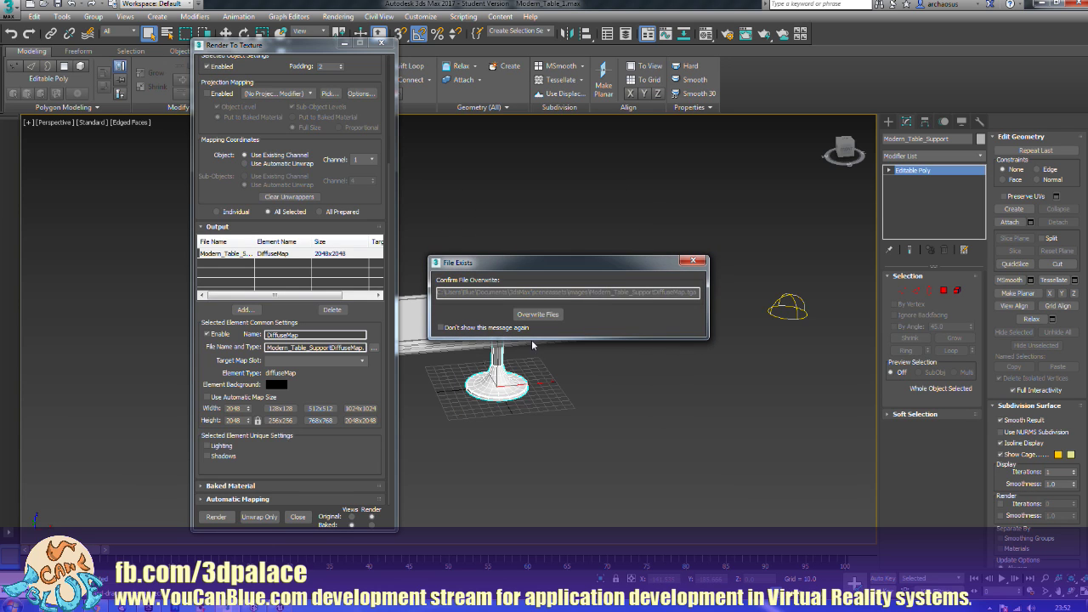
left_click(537, 315)
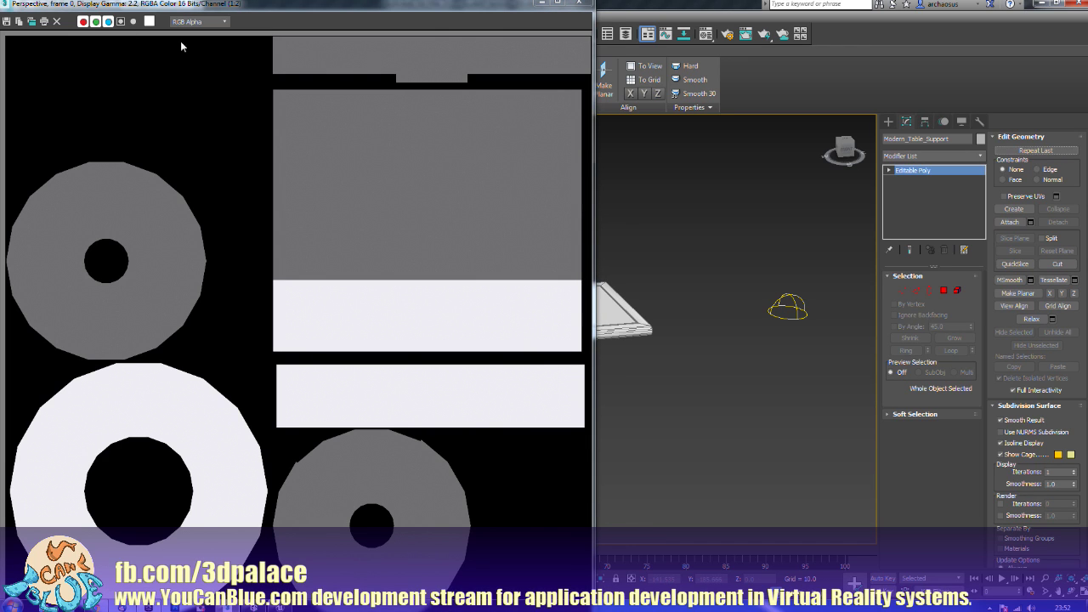
Step: Save the rendered map as a Targa image named Modern_Table_Support_Colour_Map in the Modern_Table folder and close the render window
left_click(9, 22)
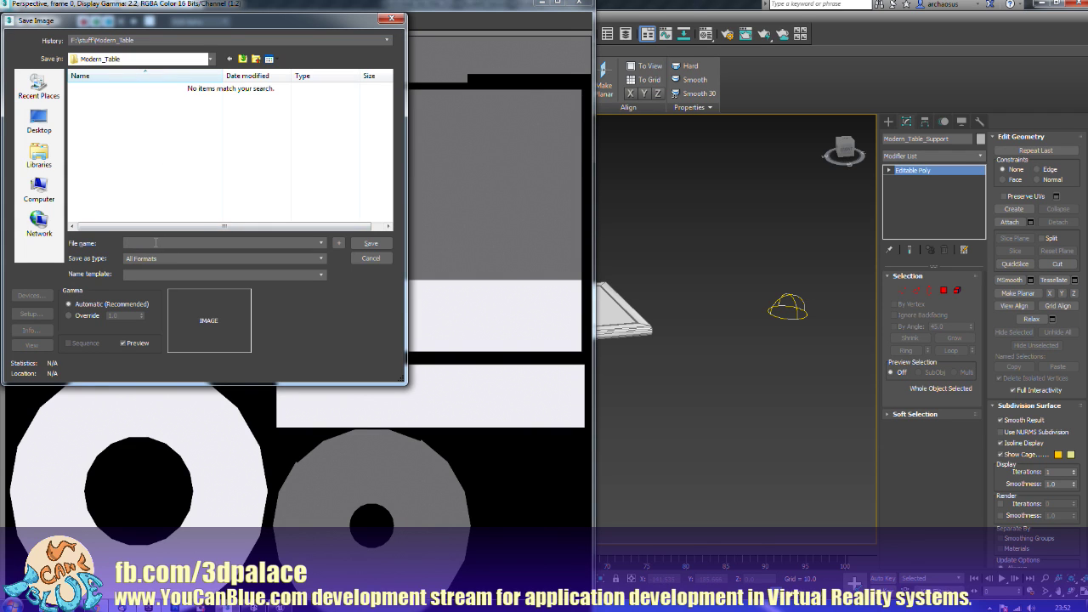
type("Modern")
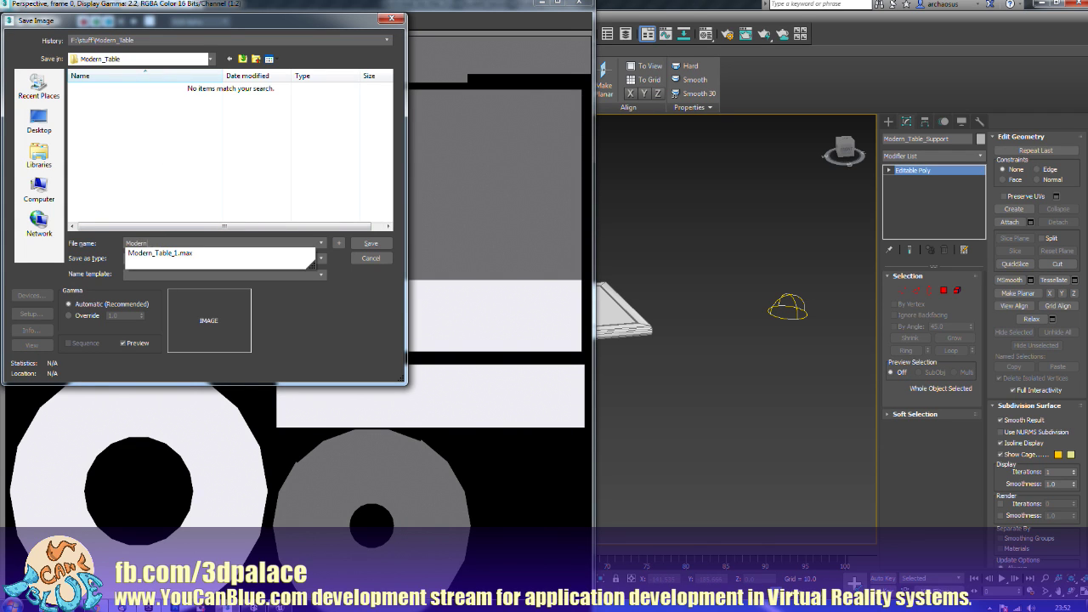
type("_Table_Sup")
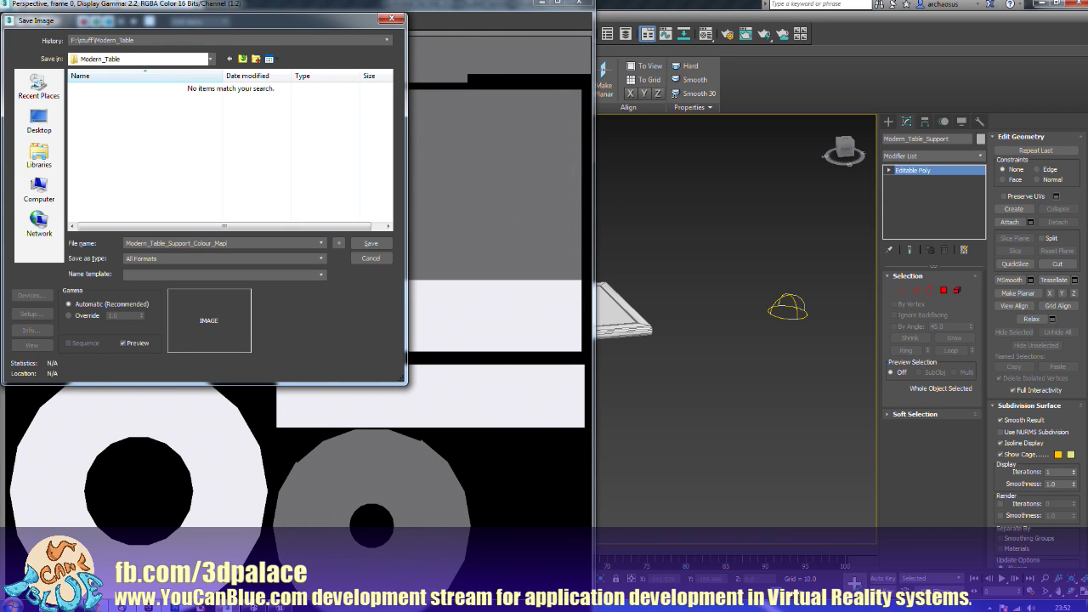
type("port_Colour_Map")
key("Return")
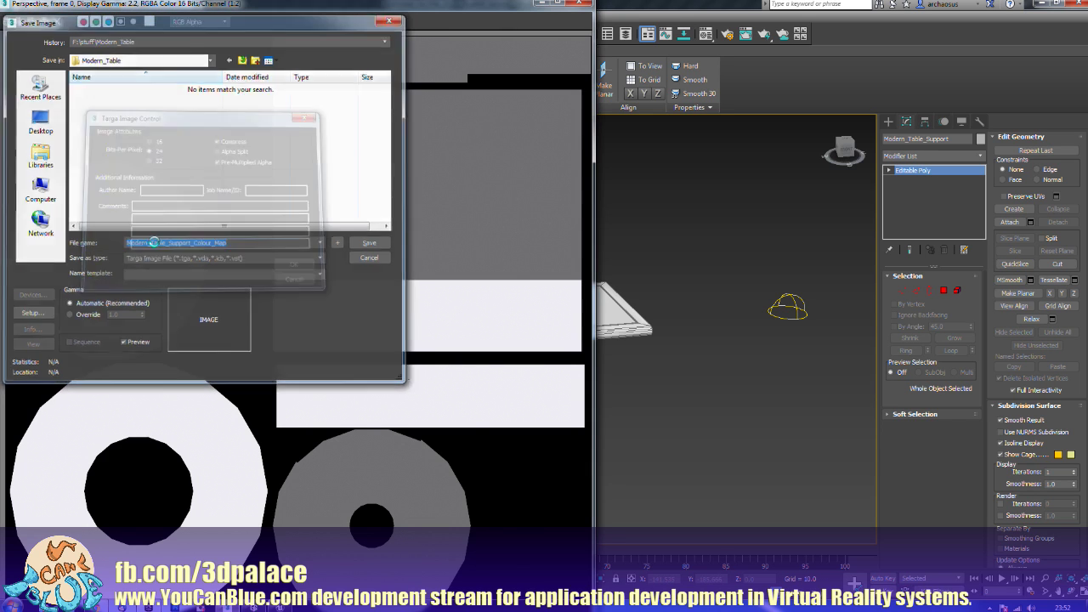
left_click(580, 5)
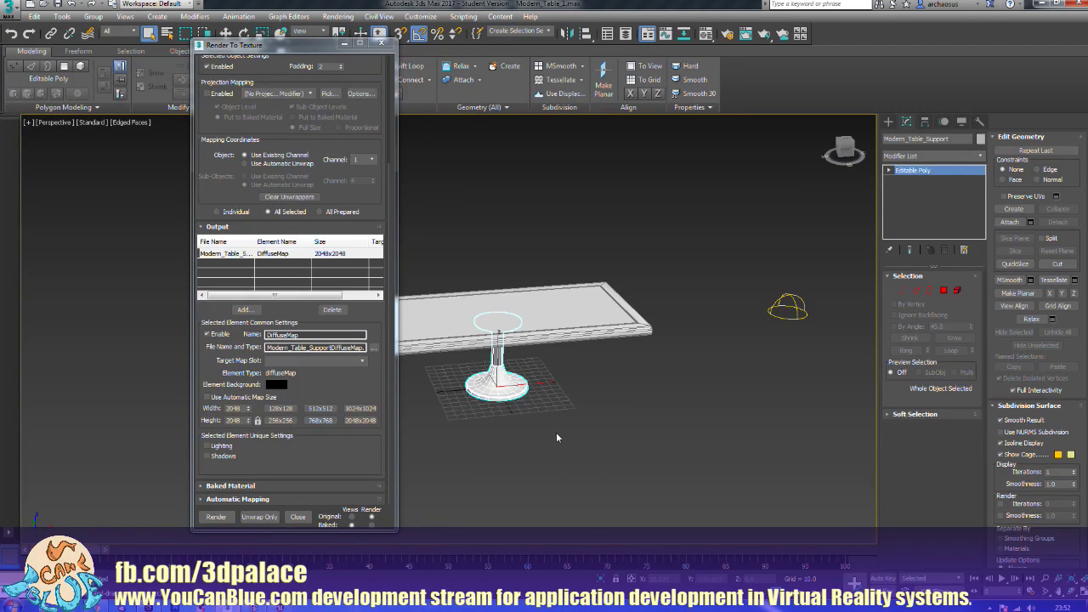
Step: Open the Material Editor with the 03 - Default material active and select the table support again
left_click(557, 435)
key("m")
left_click(743, 142)
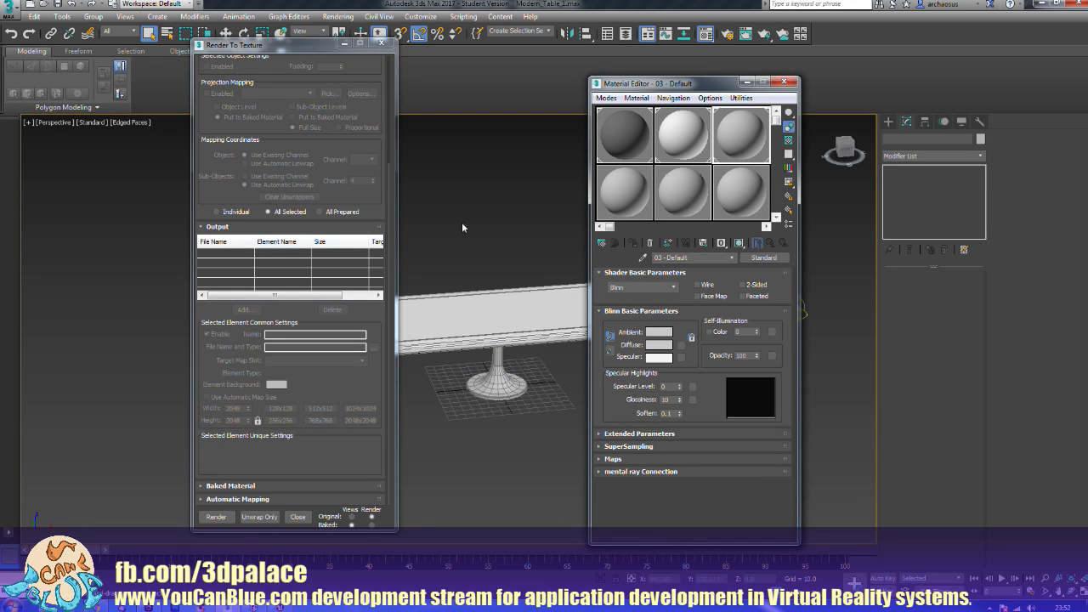
left_click_drag(319, 48, 190, 58)
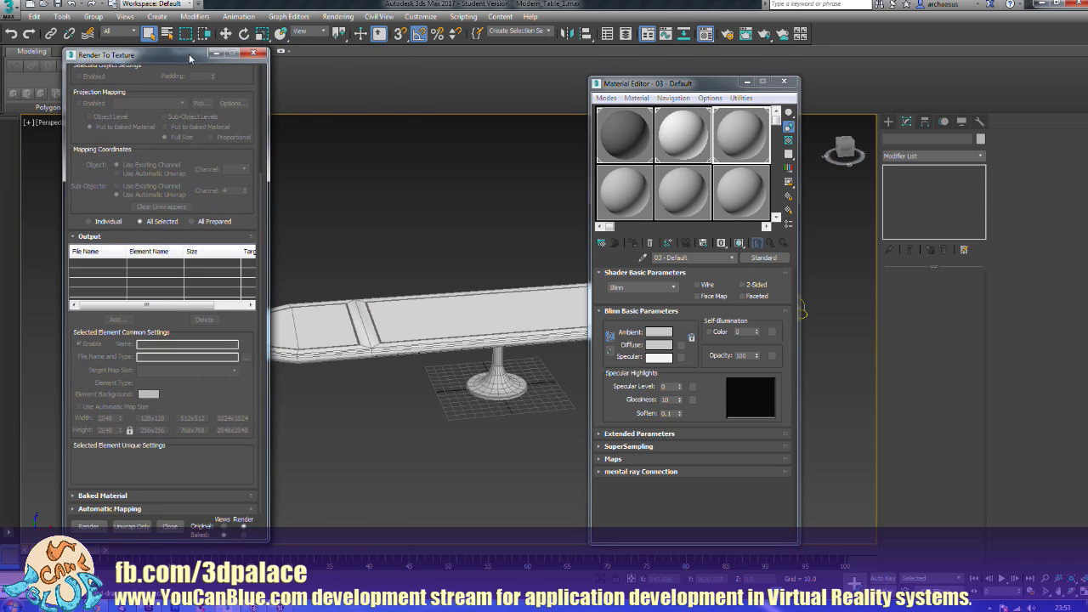
left_click(449, 361)
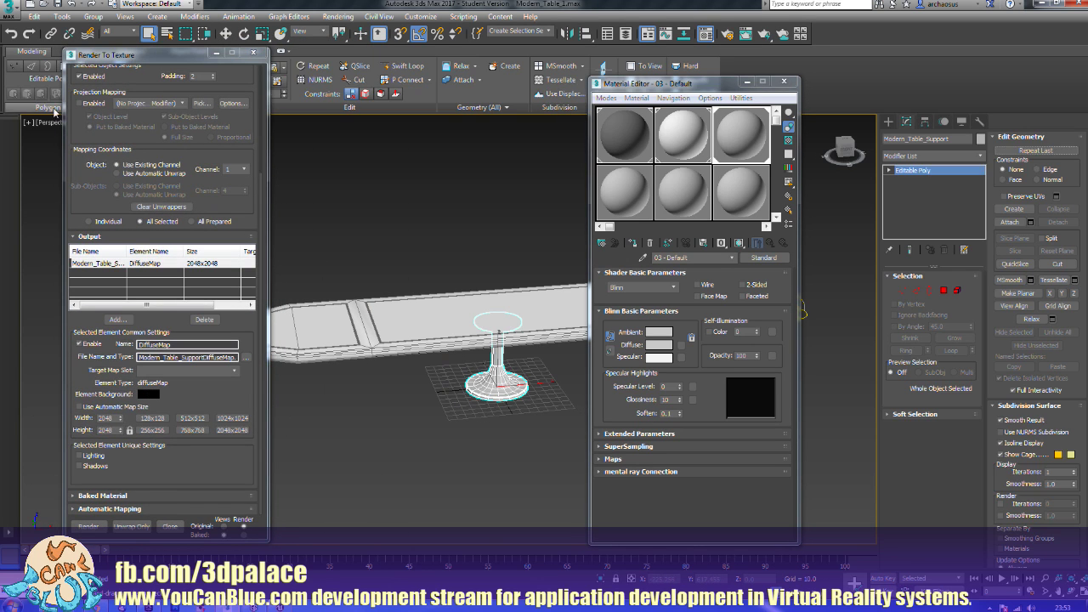
left_click(13, 11)
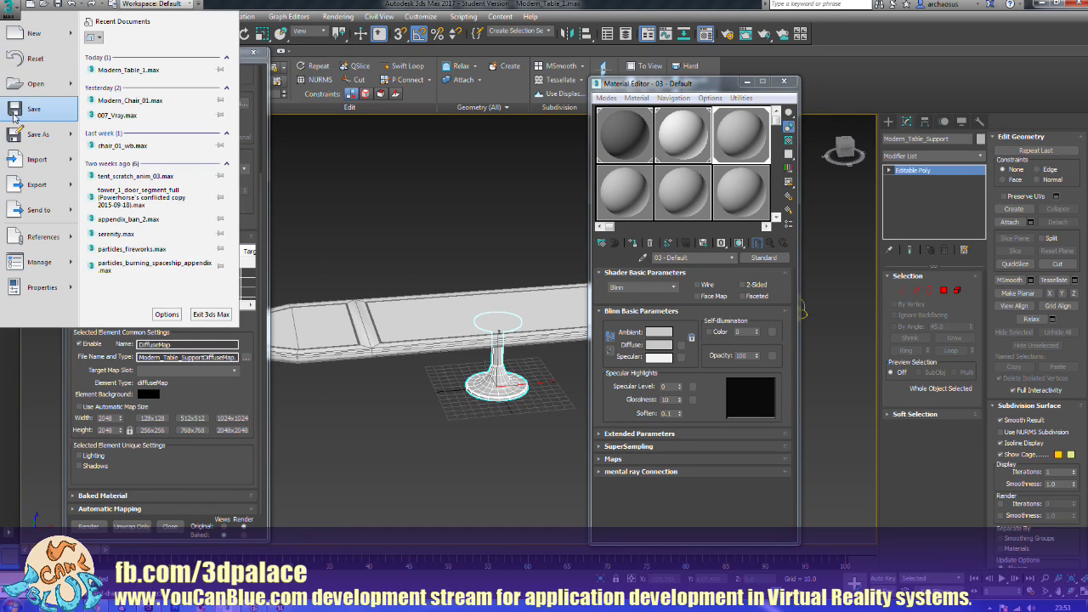
left_click(35, 186)
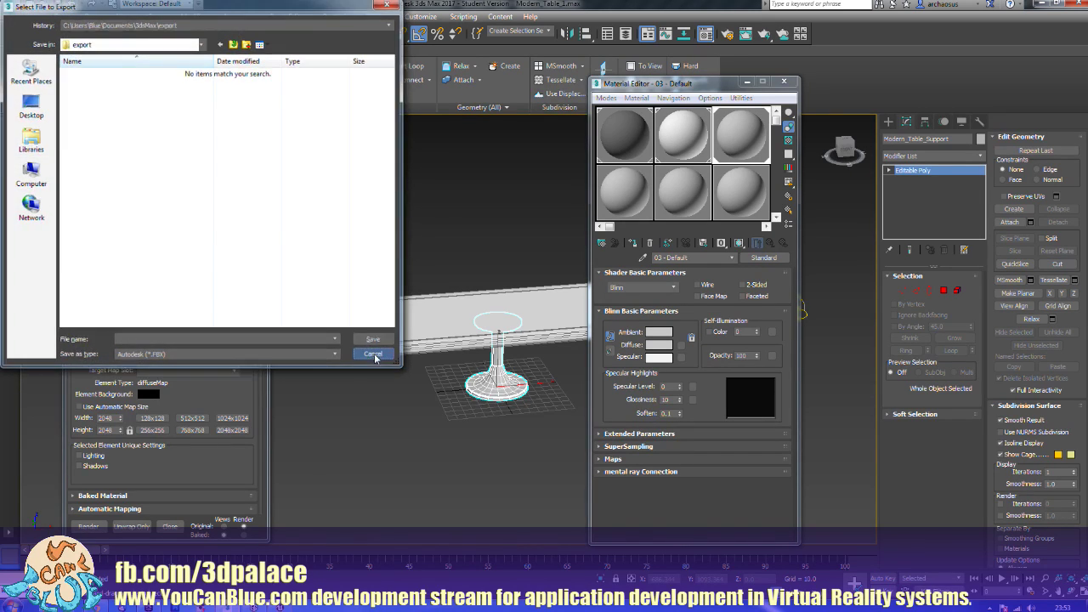
left_click(374, 354)
Step: Export only the selected table support as an FBX file named Modern_Table_Support into the F:\stuff\Modern_Table folder
left_click(13, 11)
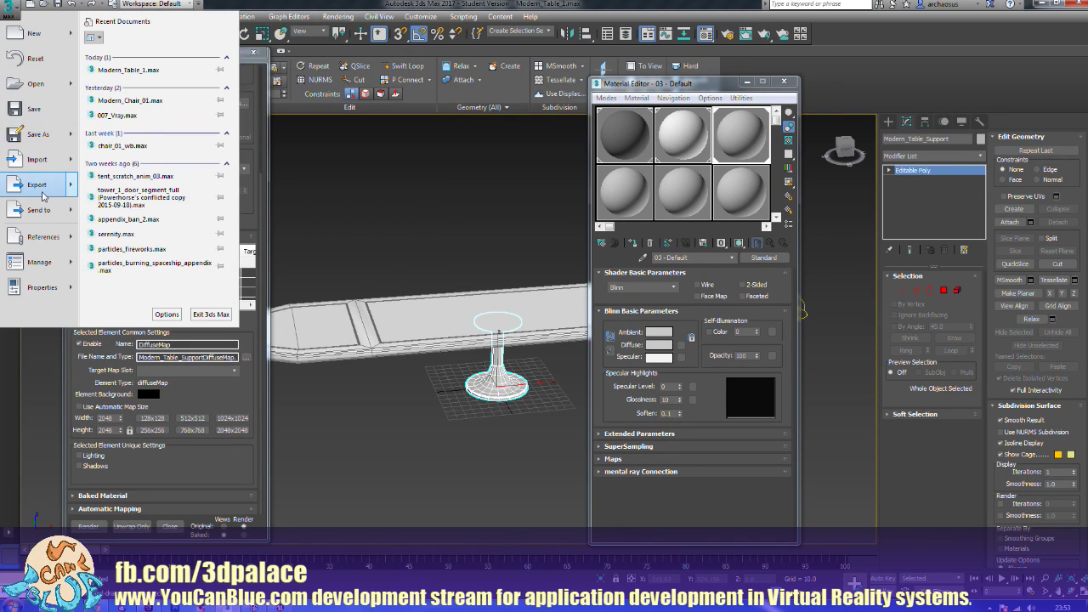
mouse_move(72, 192)
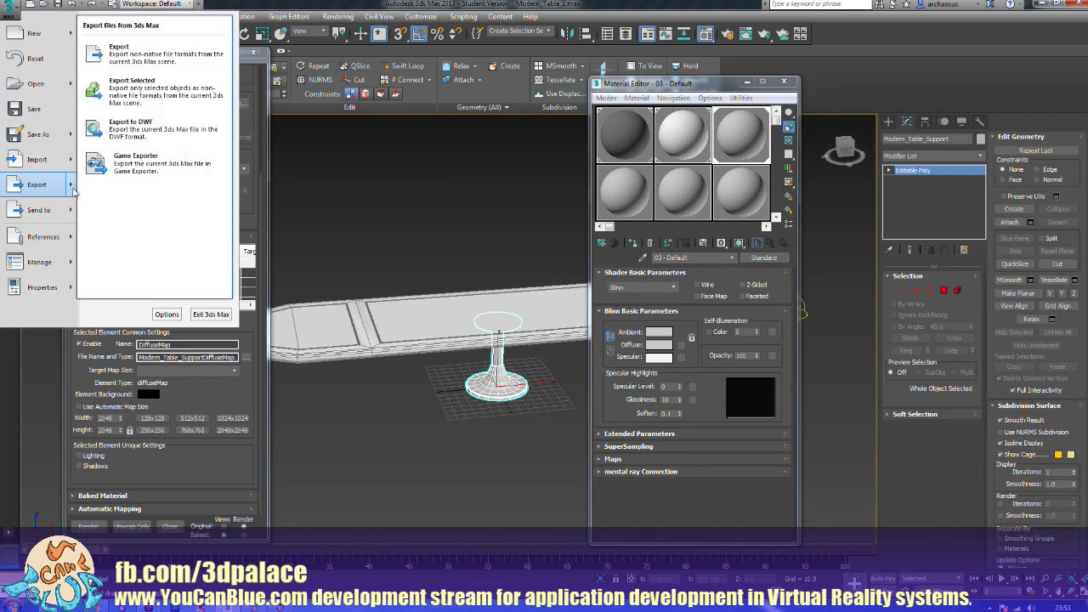
left_click(107, 104)
left_click(146, 26)
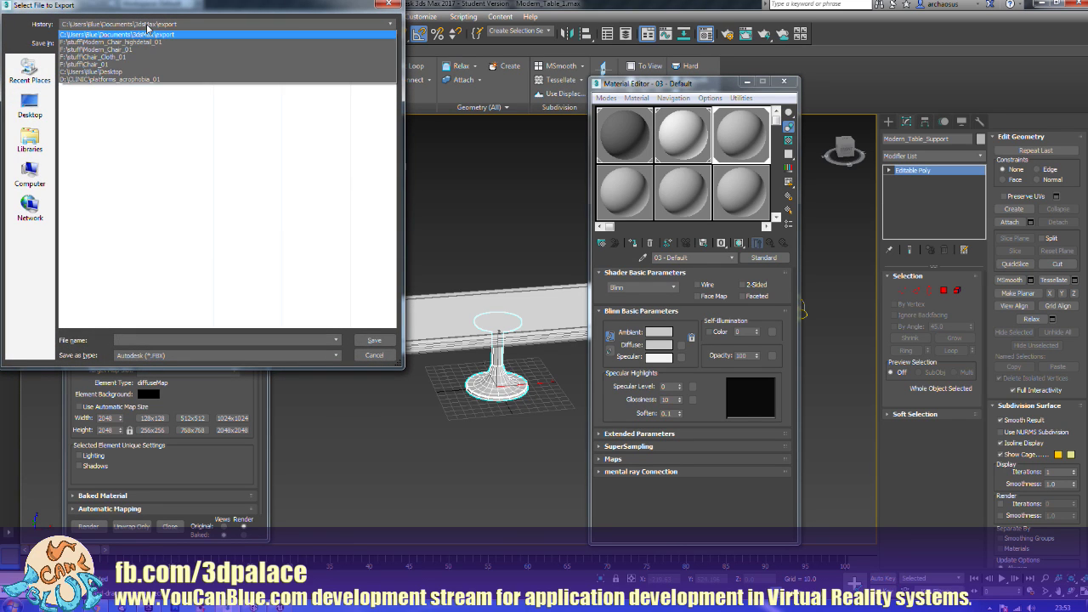
left_click(145, 40)
left_click(234, 44)
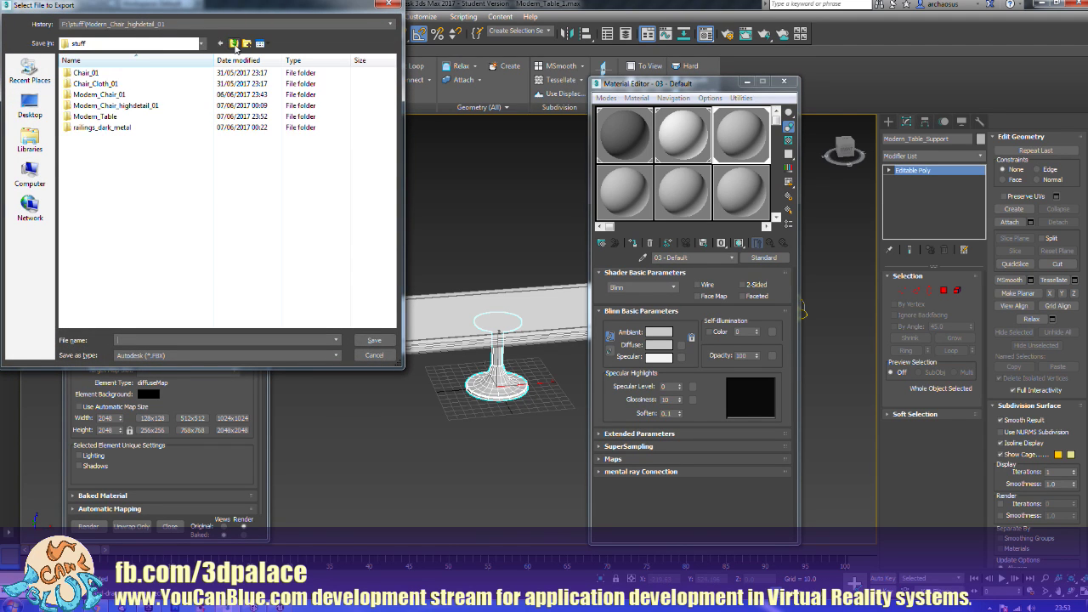
double_click(101, 119)
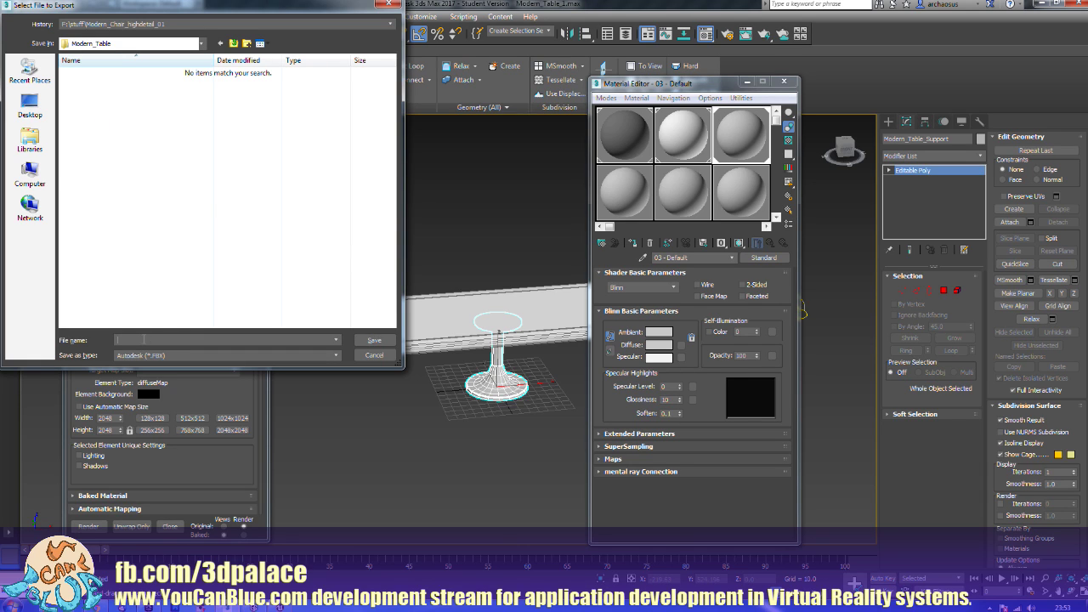
type("Modern_T")
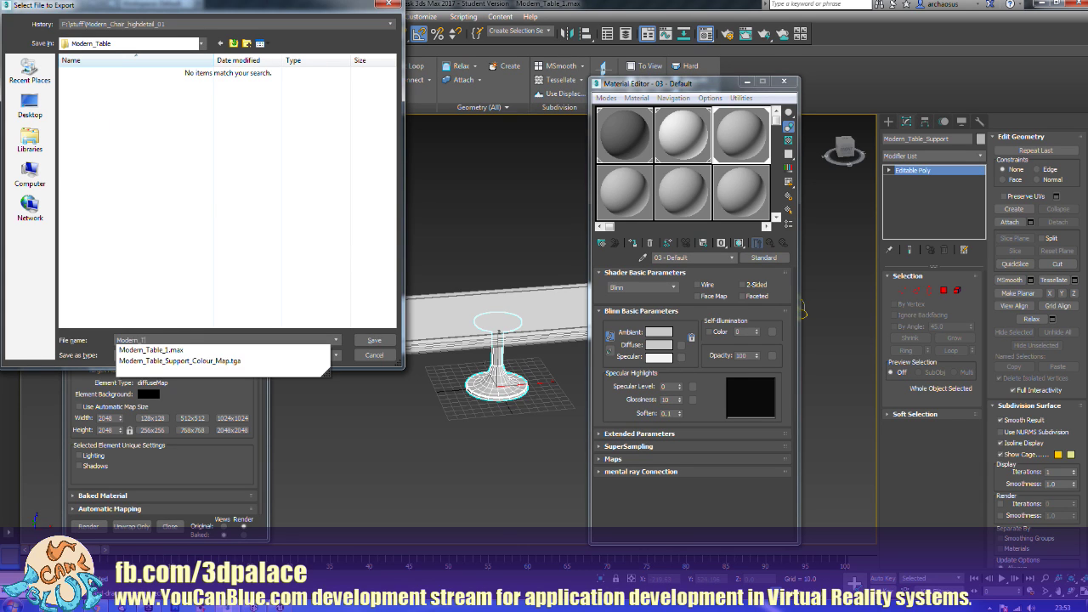
type("able_Support")
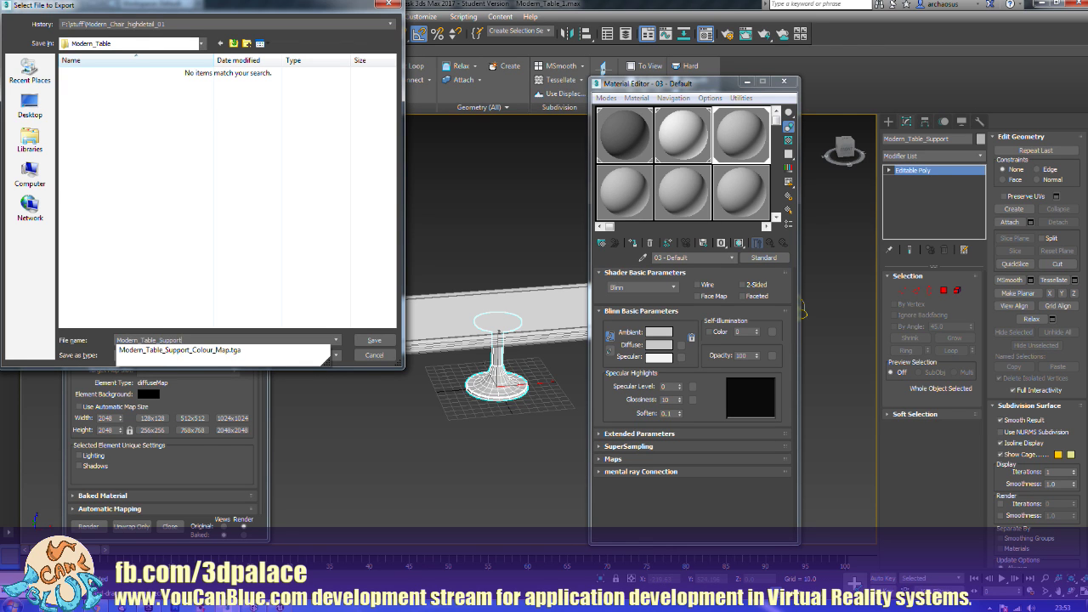
key("Return")
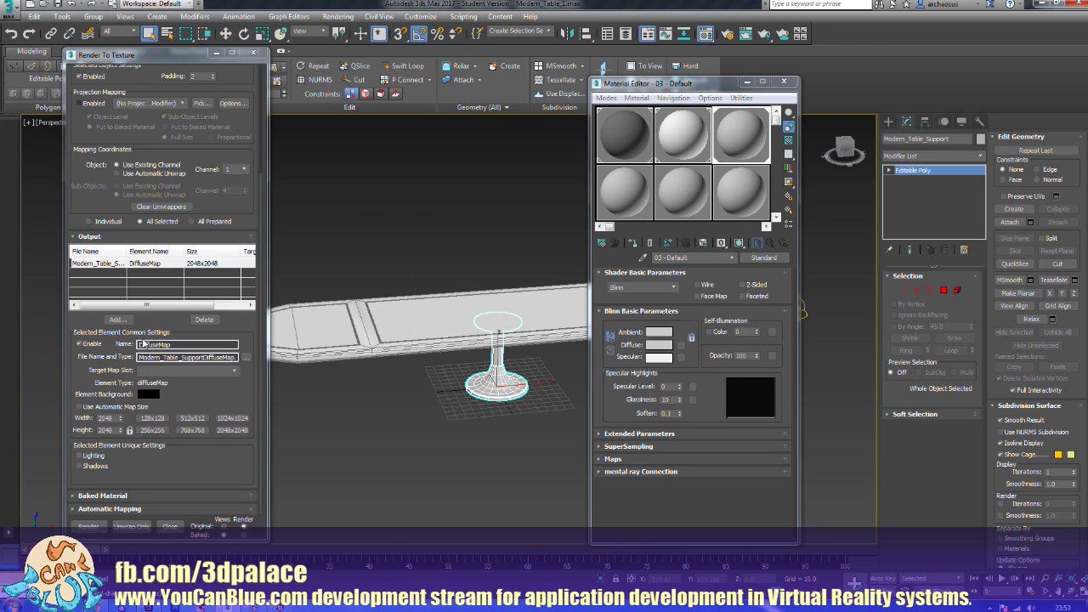
key("Return")
Step: Select the table's centre section, add a DiffuseMap output element at 2048x2048 and render it to texture without a target map slot
left_click(449, 339)
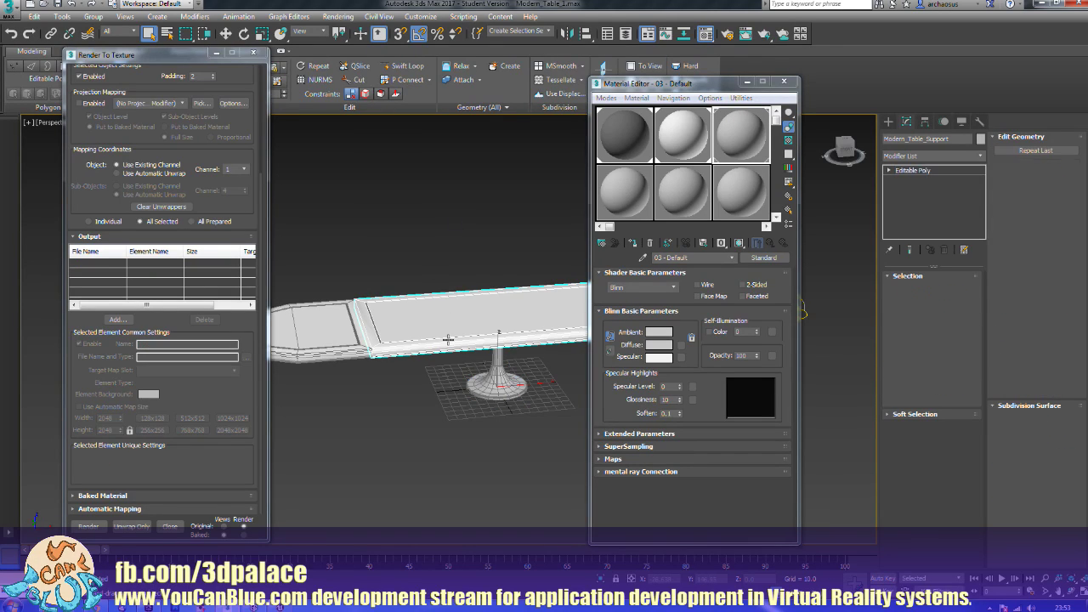
key("0")
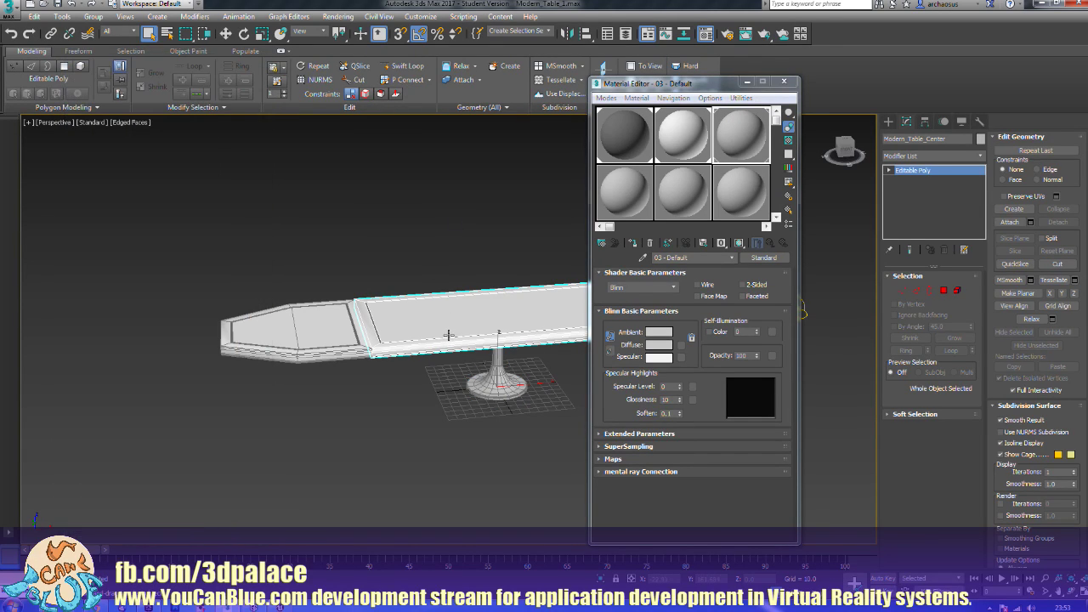
key("0")
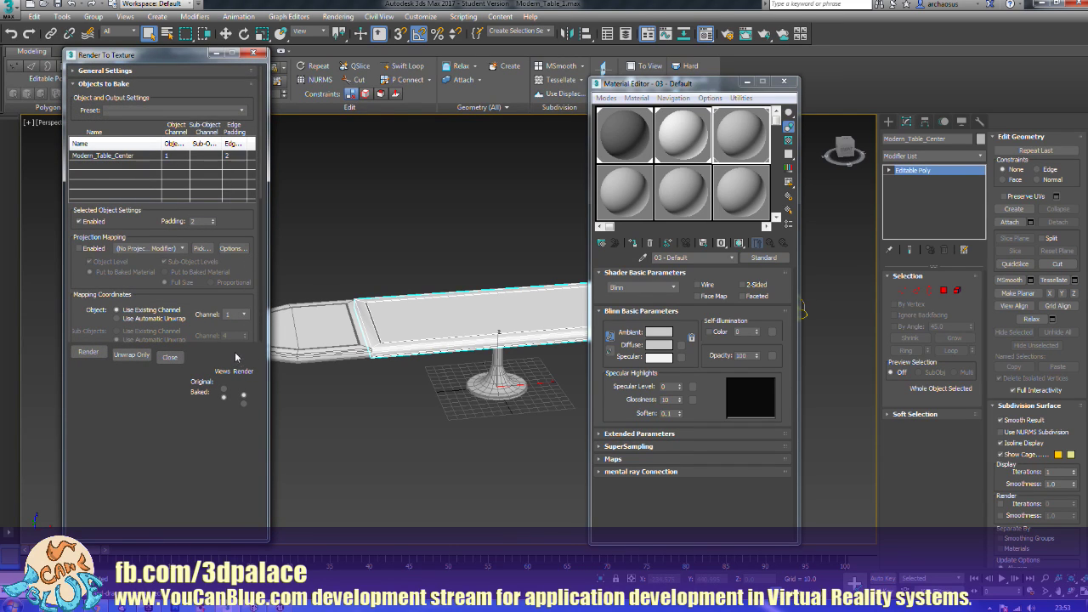
left_click_drag(252, 328, 245, 186)
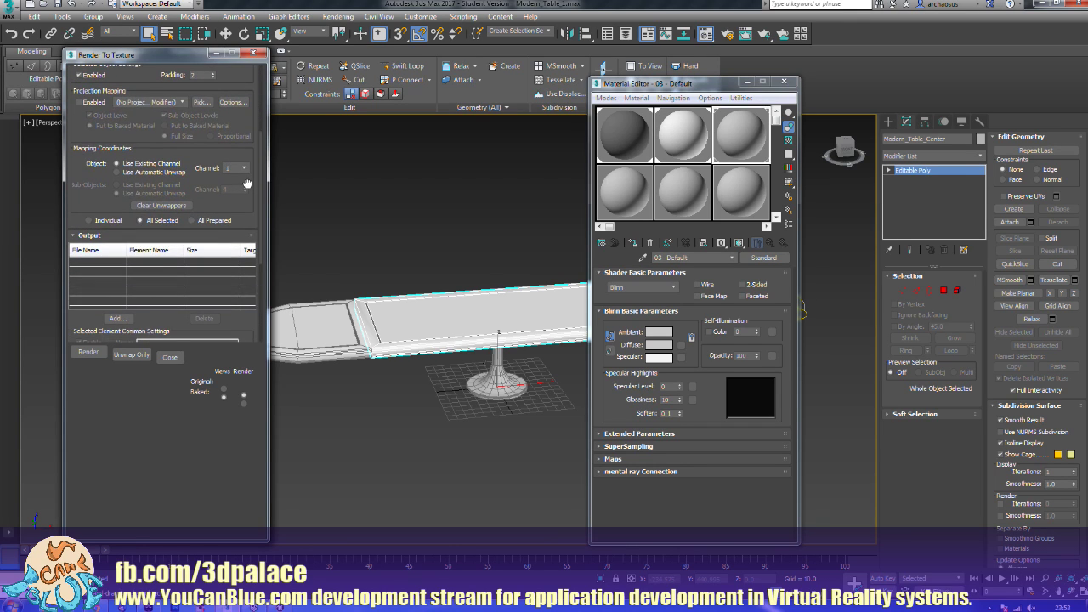
left_click(116, 320)
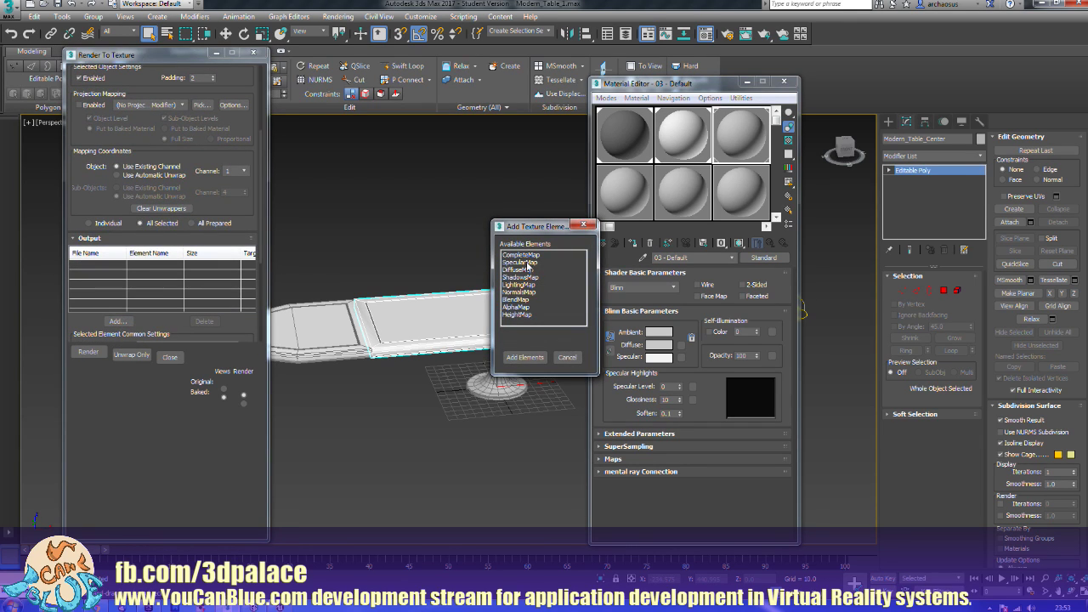
left_click(519, 270)
left_click(524, 357)
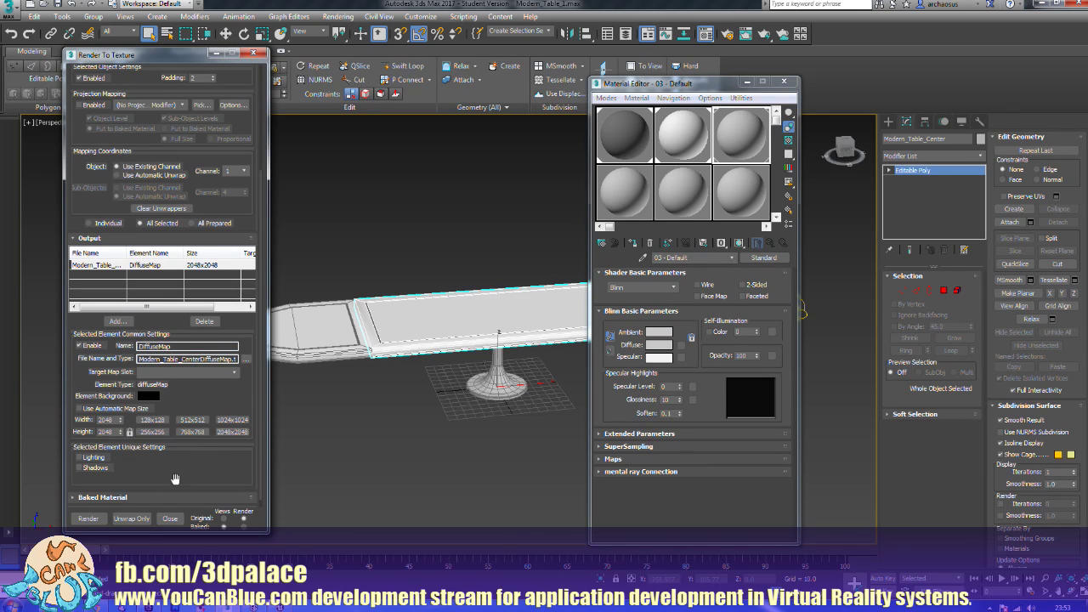
left_click(89, 518)
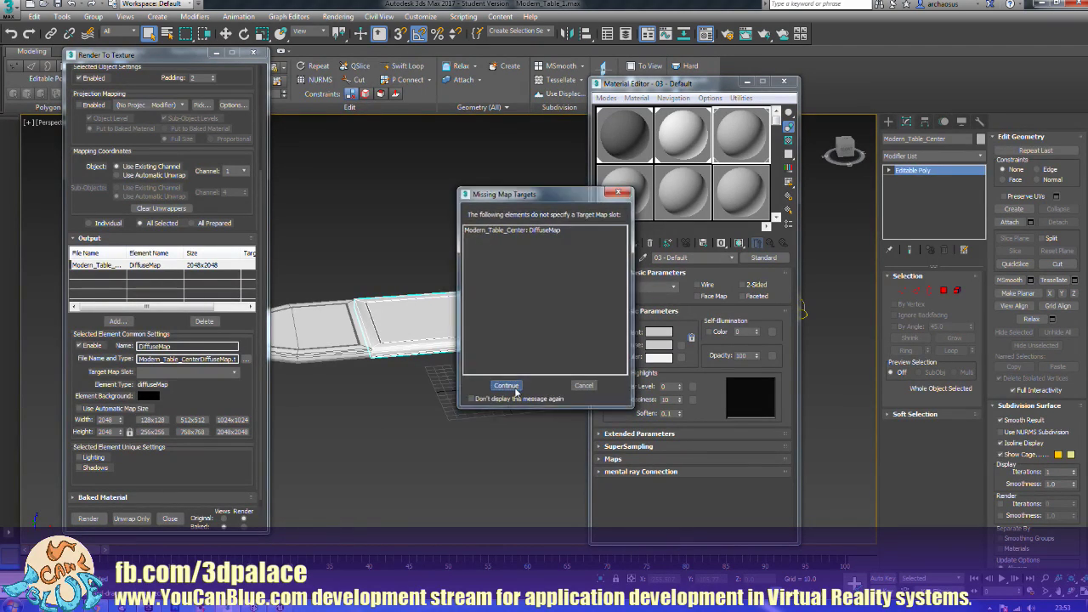
left_click(505, 385)
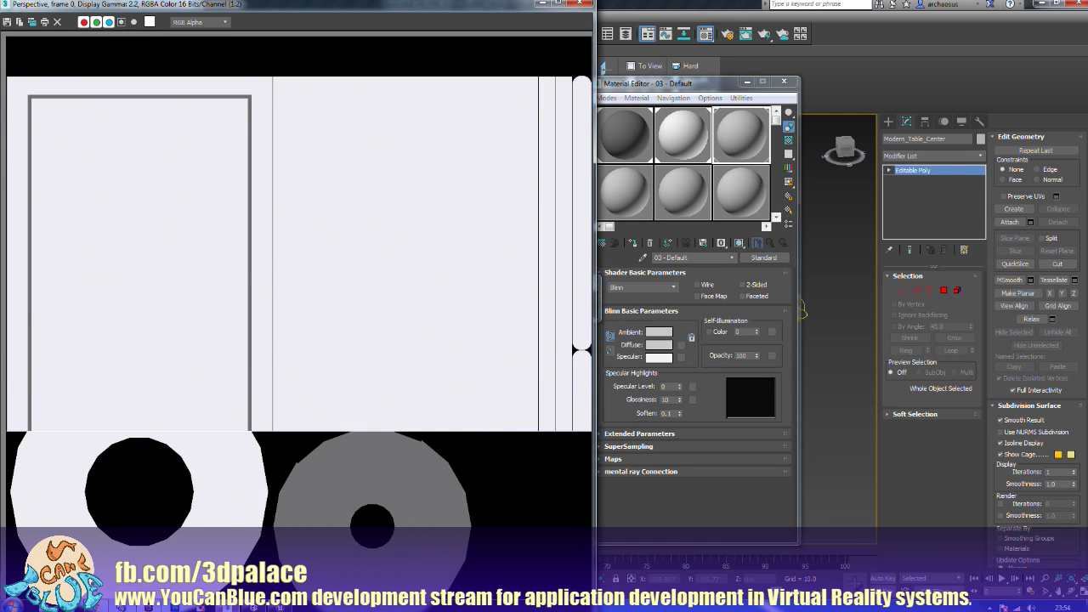
Step: Open a blank Notepad window and move it away from the rendered map
left_click(14, 603)
type("note")
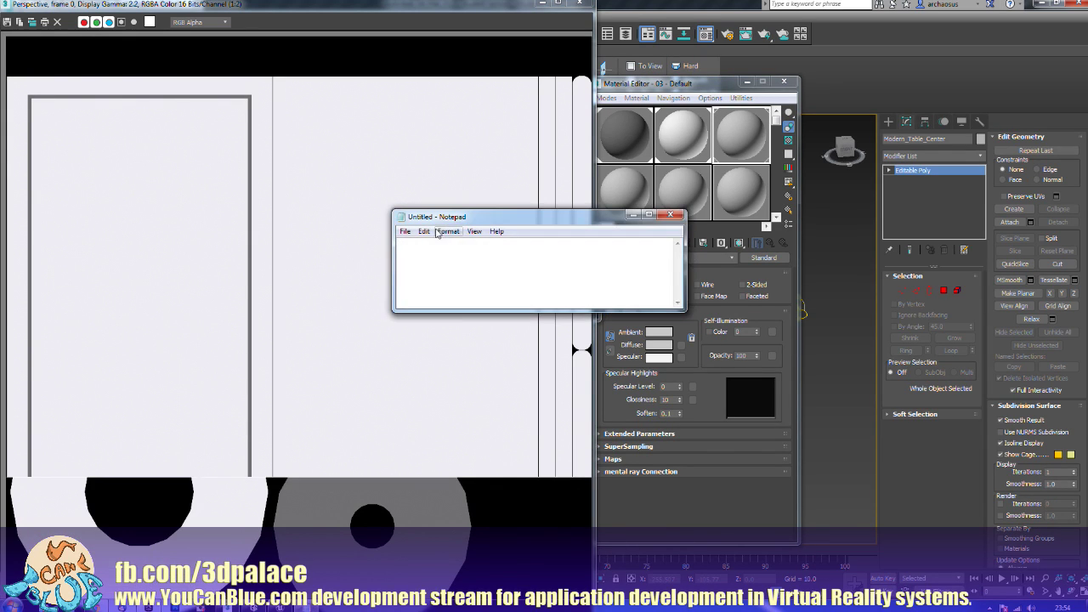
left_click_drag(464, 216, 1087, 463)
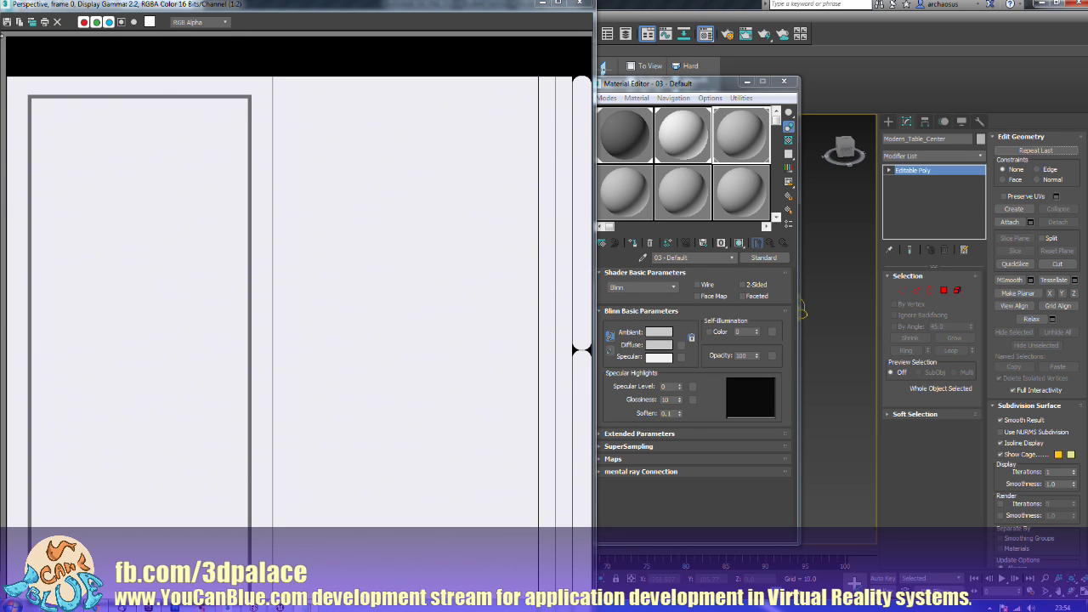
Step: Save the rendered map as a Targa image named Modern_Table_Center_Colour_Map in the Modern_Table folder and close the render window
left_click(7, 22)
left_click(102, 136)
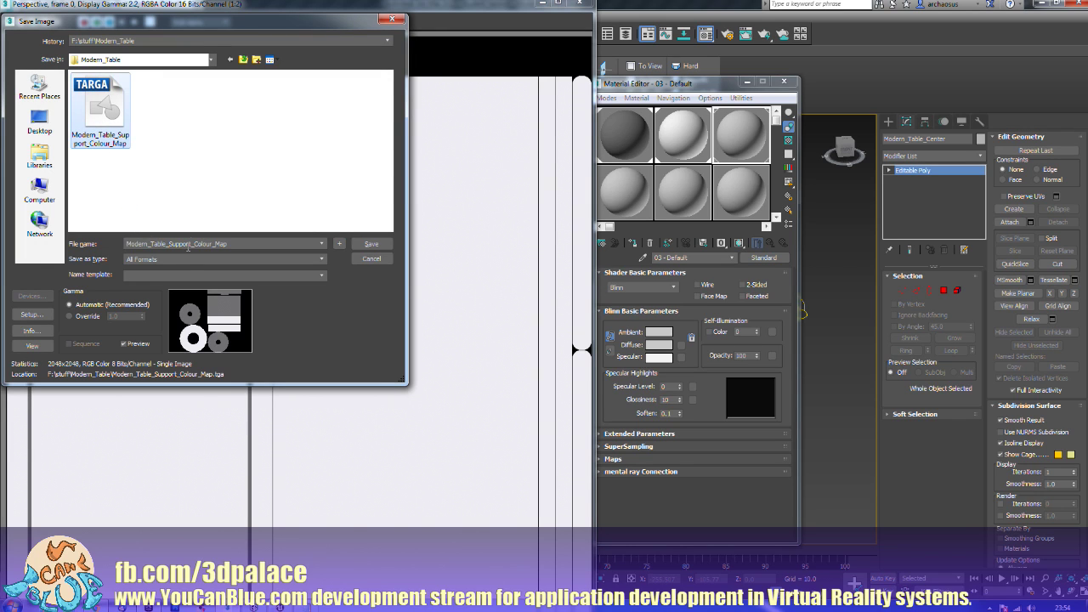
left_click(171, 244)
left_click_drag(168, 244, 189, 244)
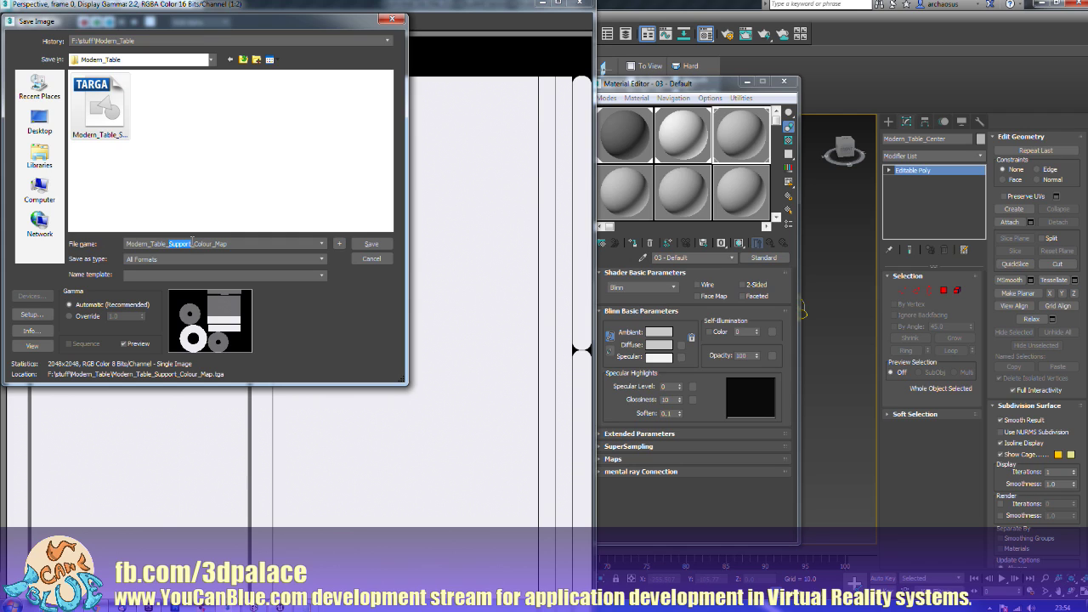
type("Center")
key("Return")
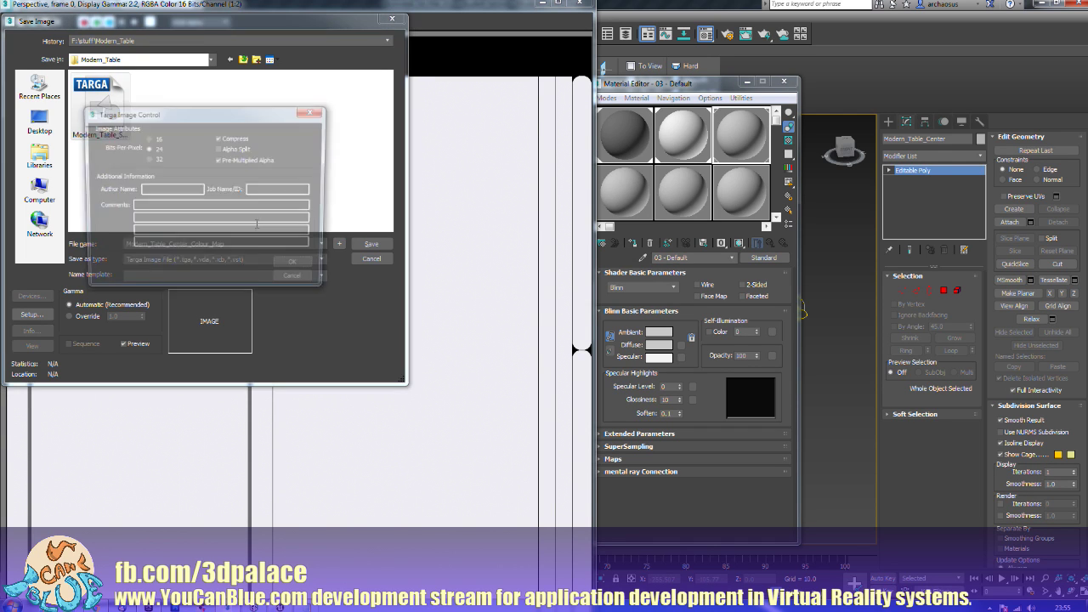
key("Return")
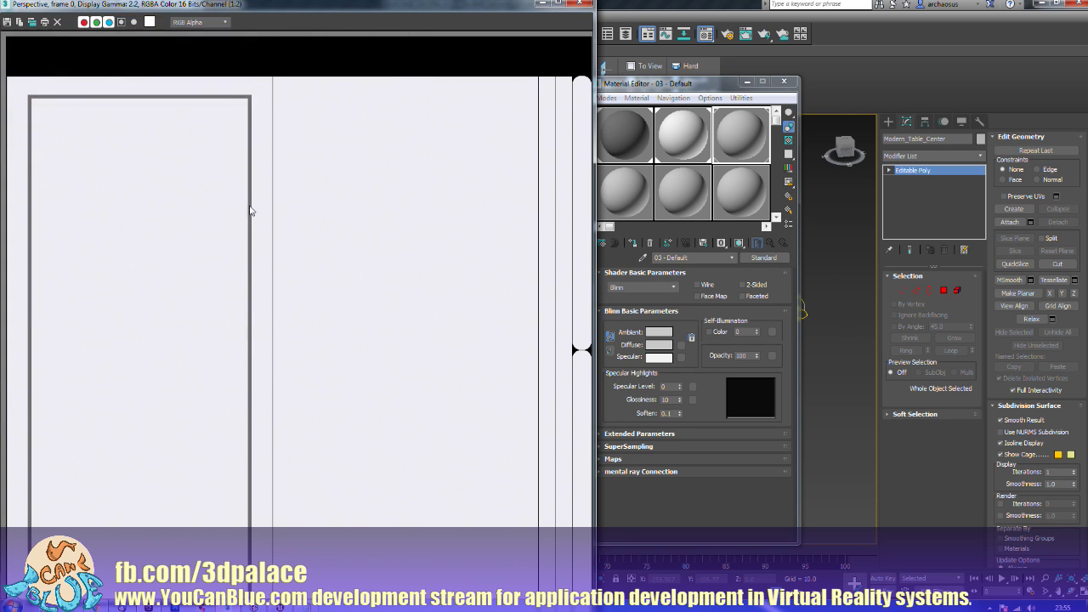
left_click(588, 5)
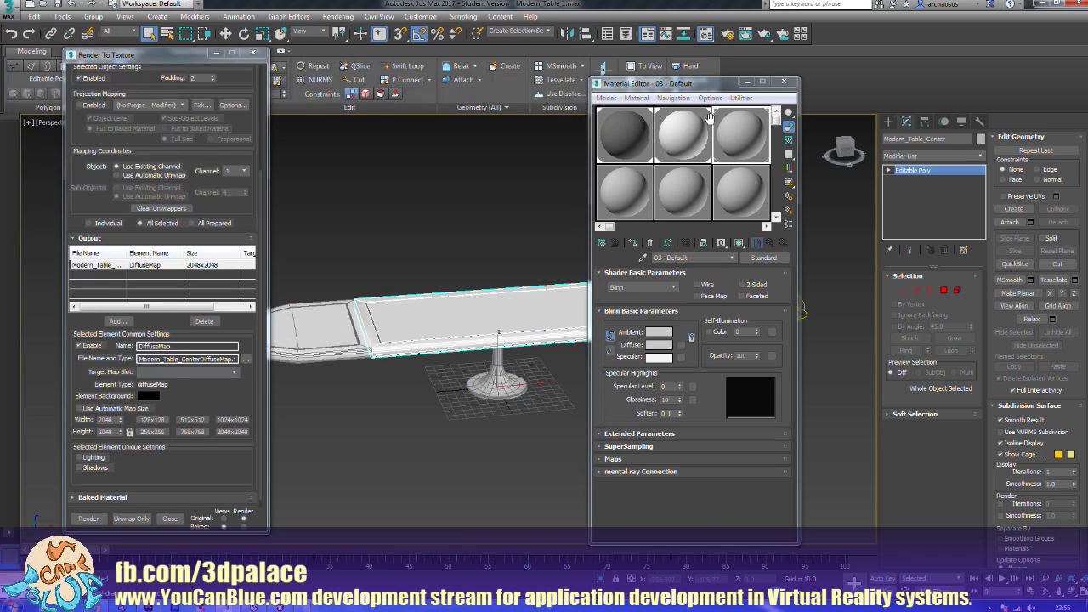
Step: Close the Material Editor and reselect the table's centre section
left_click(788, 84)
left_click(515, 267)
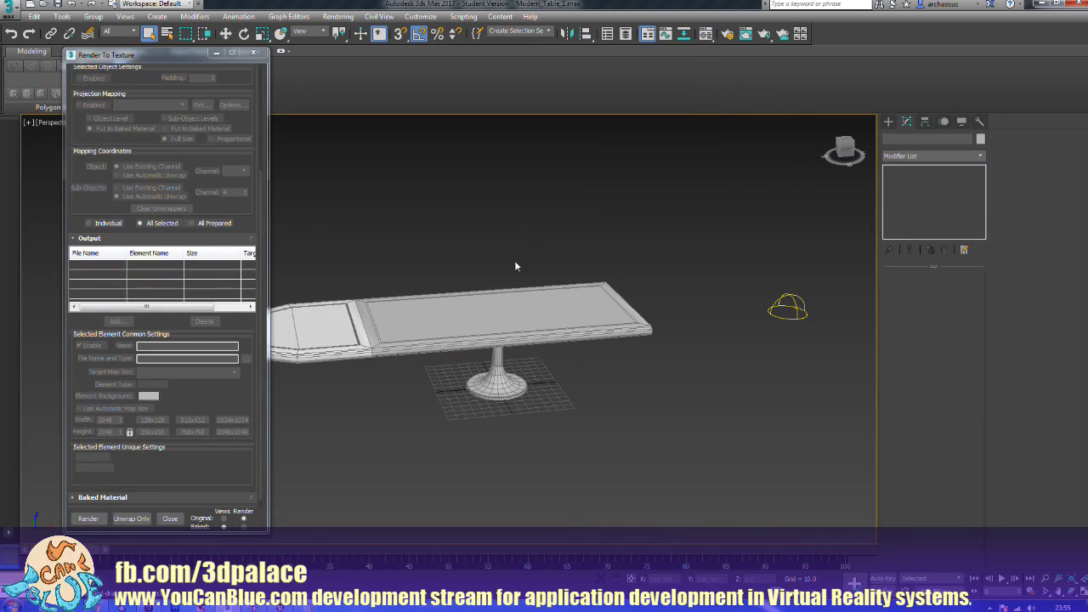
left_click_drag(560, 338, 563, 335)
left_click_drag(583, 247, 604, 338)
Step: Export only the selected centre section as an FBX file named Modern_Table_Center in the Modern_Table folder, using the default export settings
left_click(10, 11)
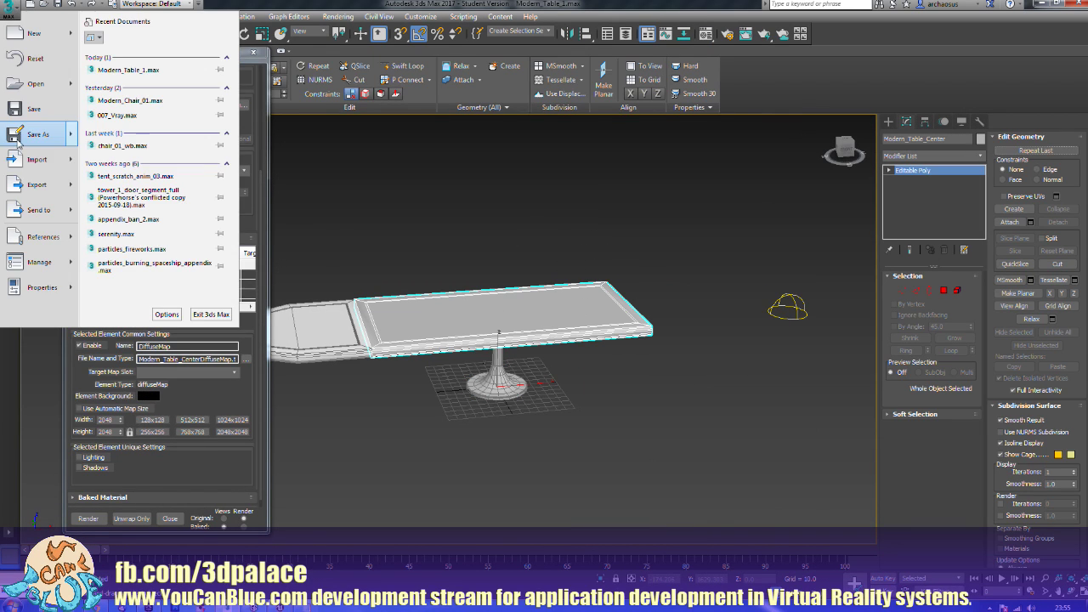
mouse_move(37, 188)
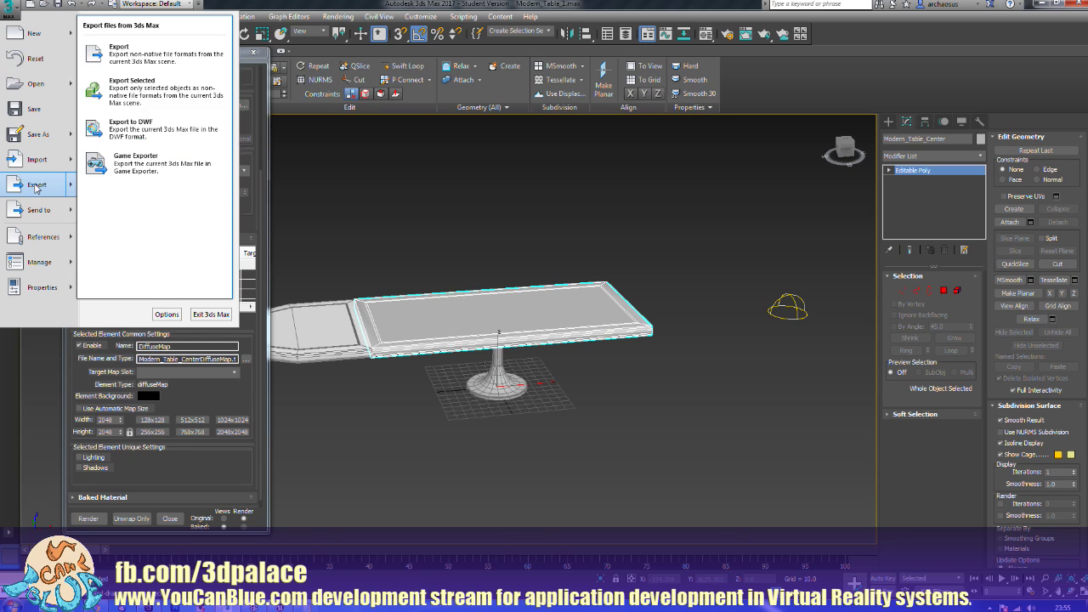
left_click(133, 96)
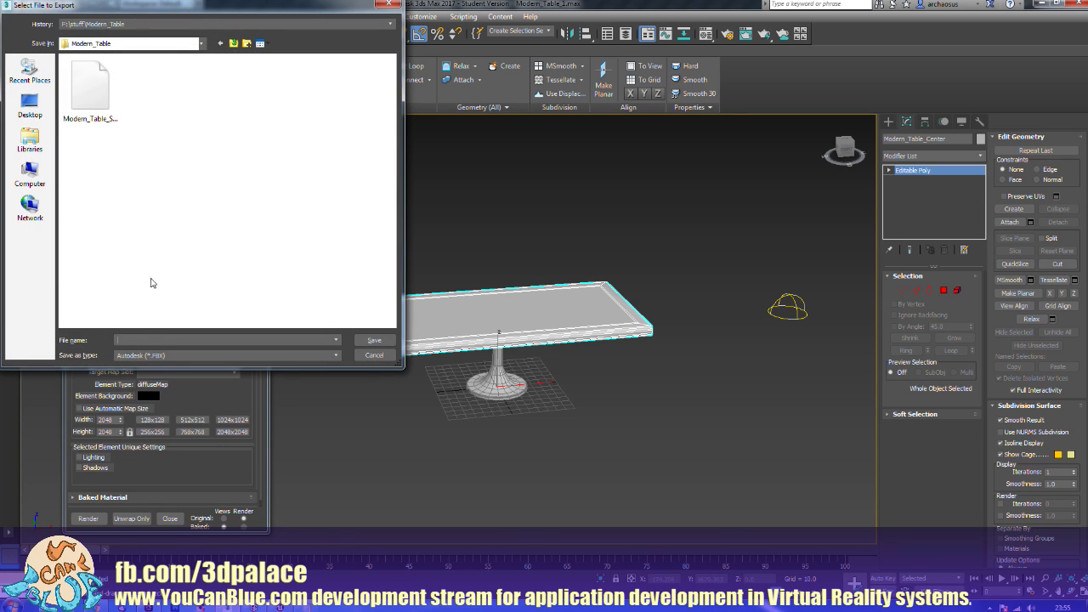
type("Modern")
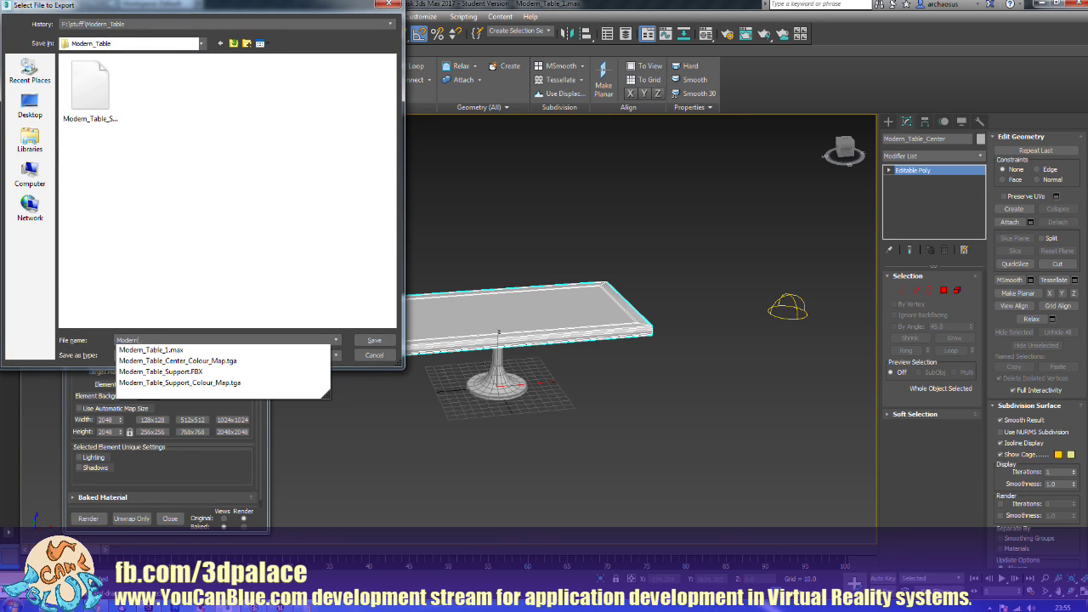
type("_Table_Cente")
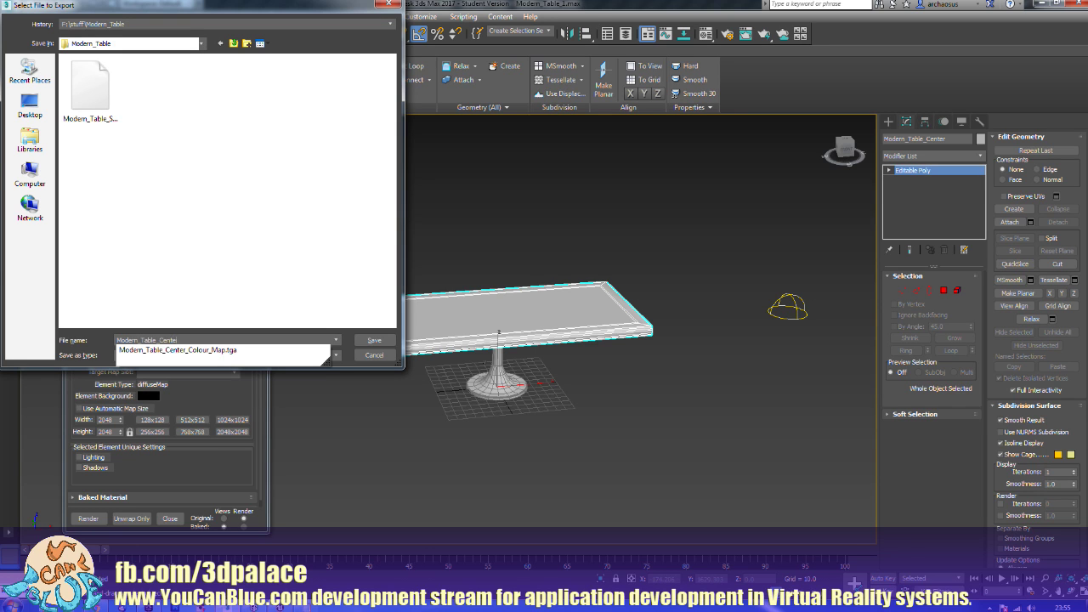
type("r")
key("Return")
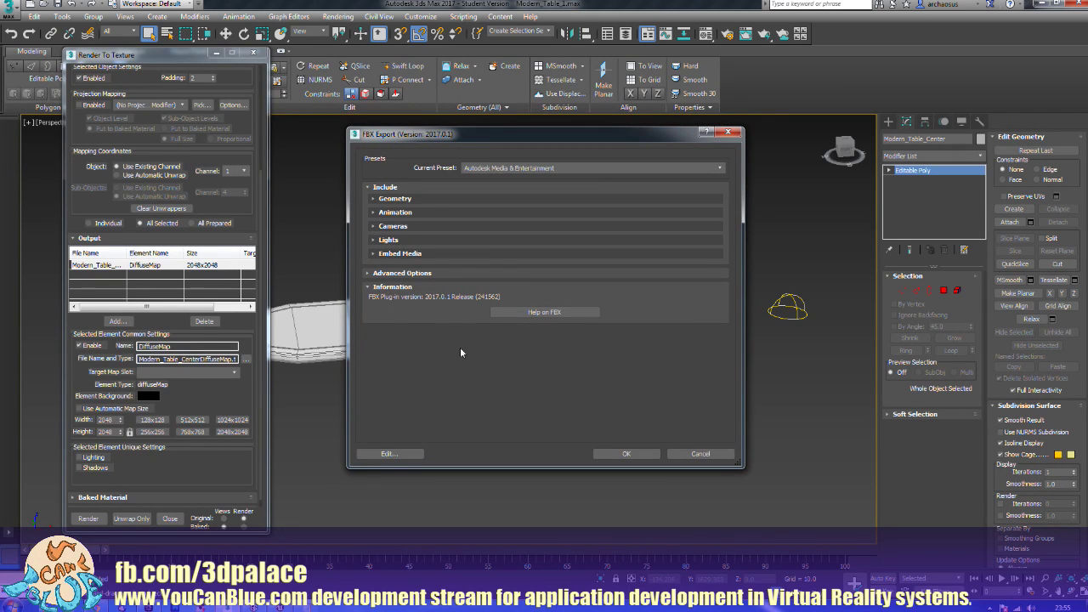
left_click(625, 453)
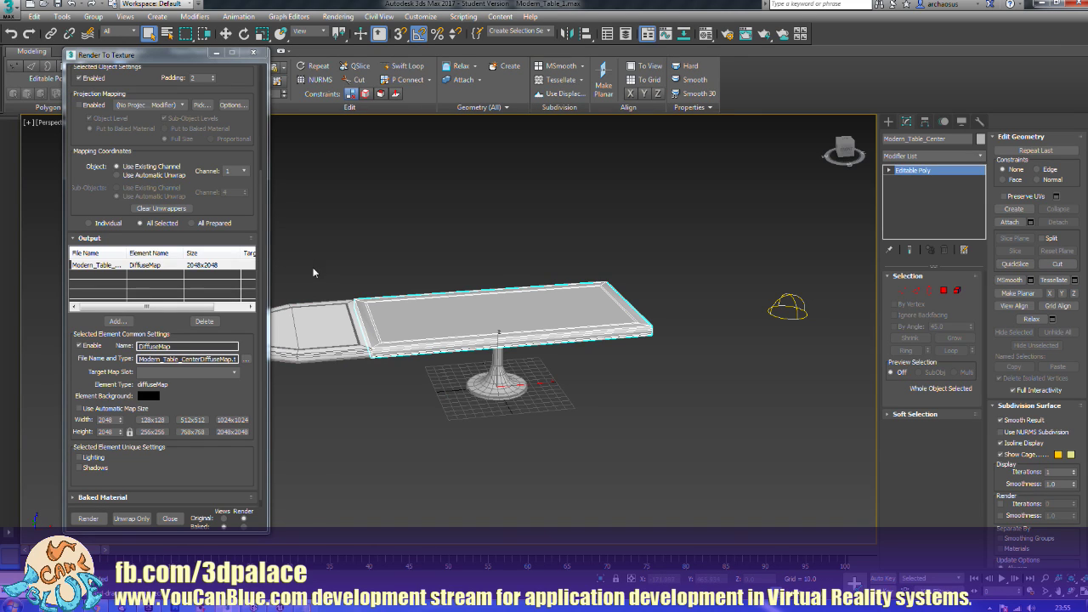
Step: Select the table's end section and add a DiffuseMap output element sized 2048x2048 for texture baking
left_click(318, 341)
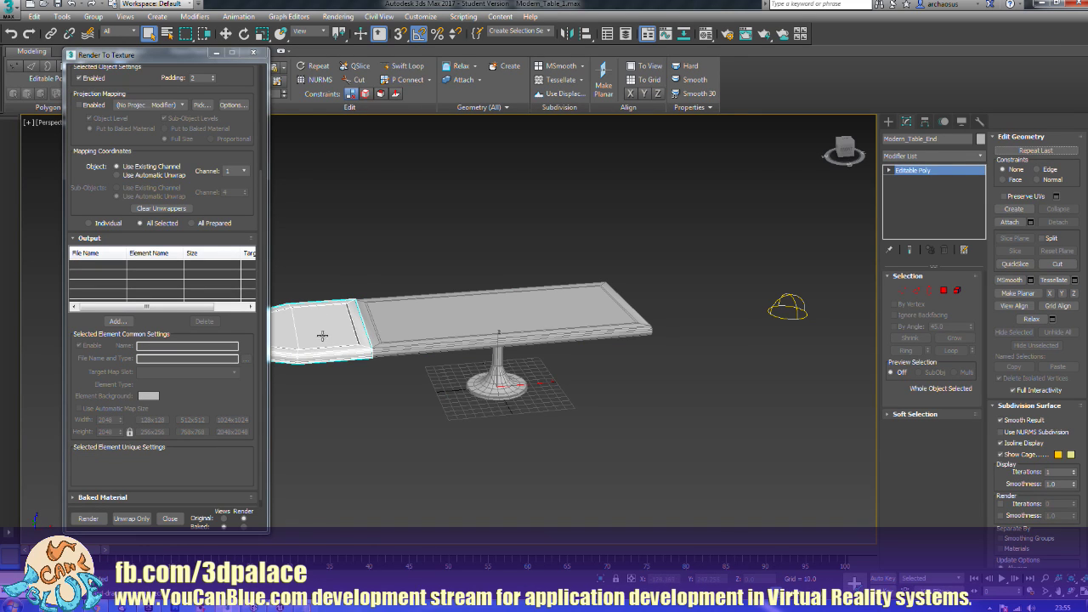
left_click(118, 321)
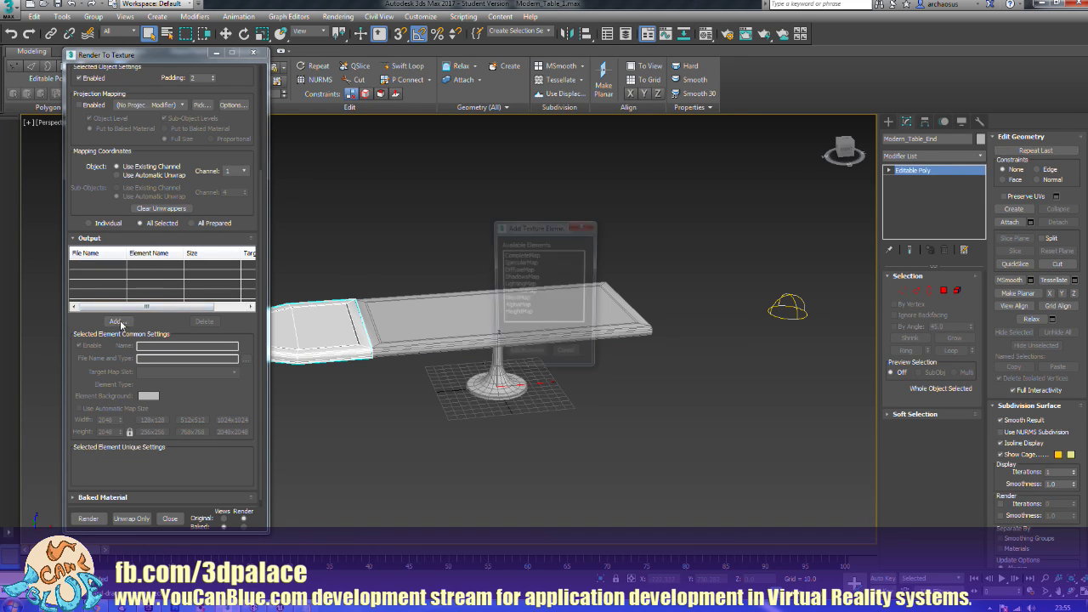
double_click(519, 269)
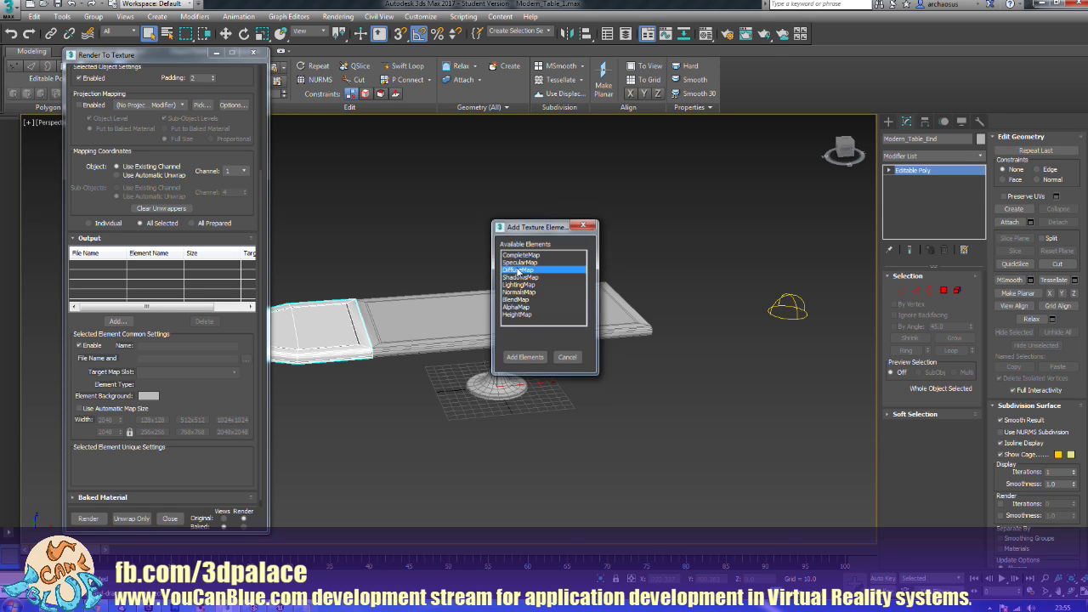
left_click(232, 432)
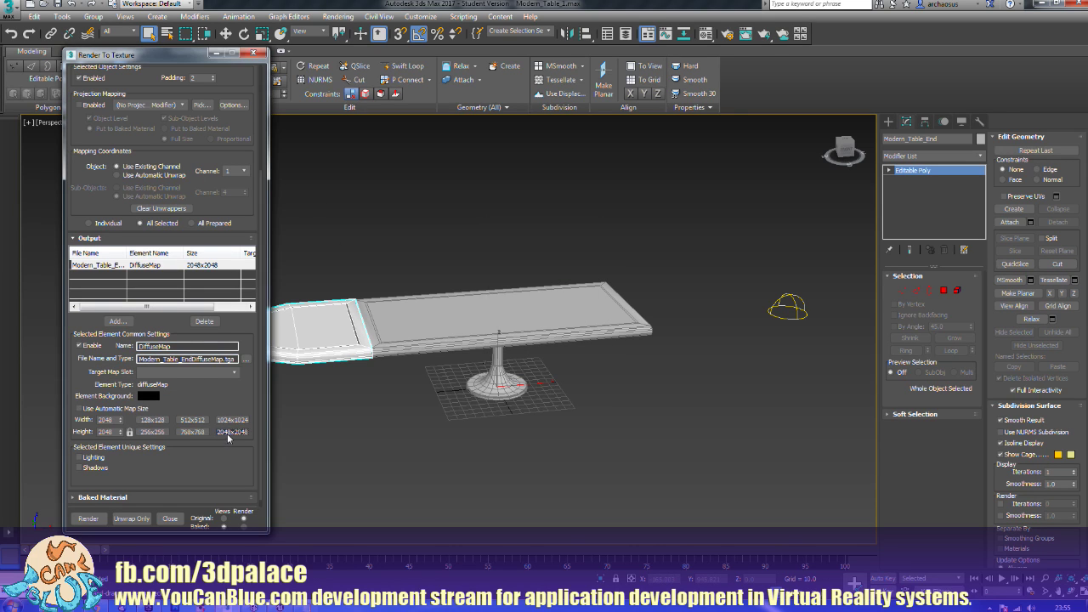
Step: Render the end section's diffuse map, save it as a Targa image named Modern_Table_End_Colour_Map in the Modern_Table folder, and close the render window
left_click(88, 519)
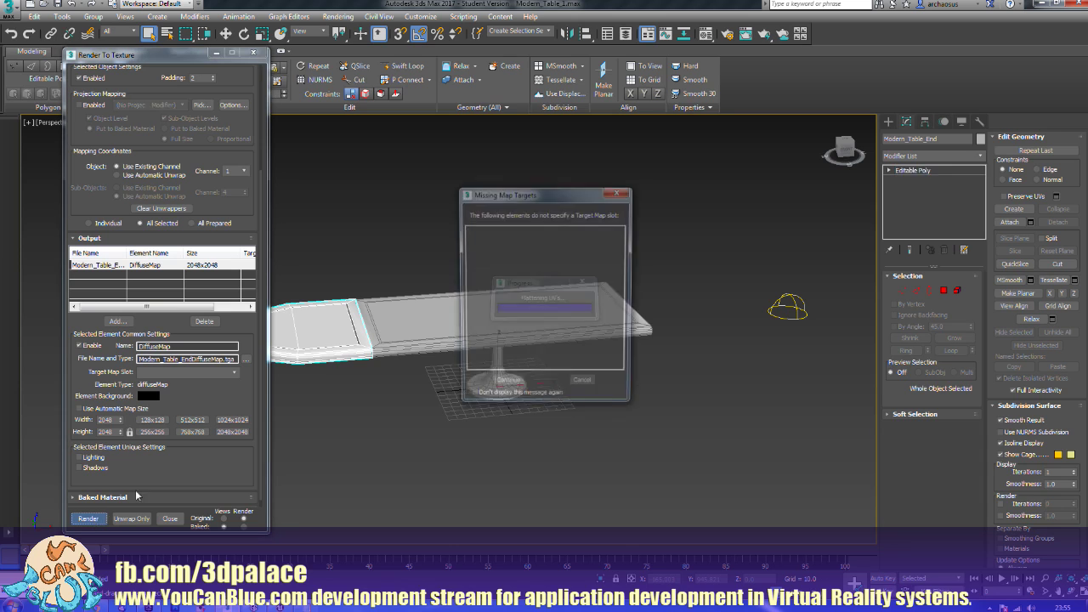
left_click(507, 386)
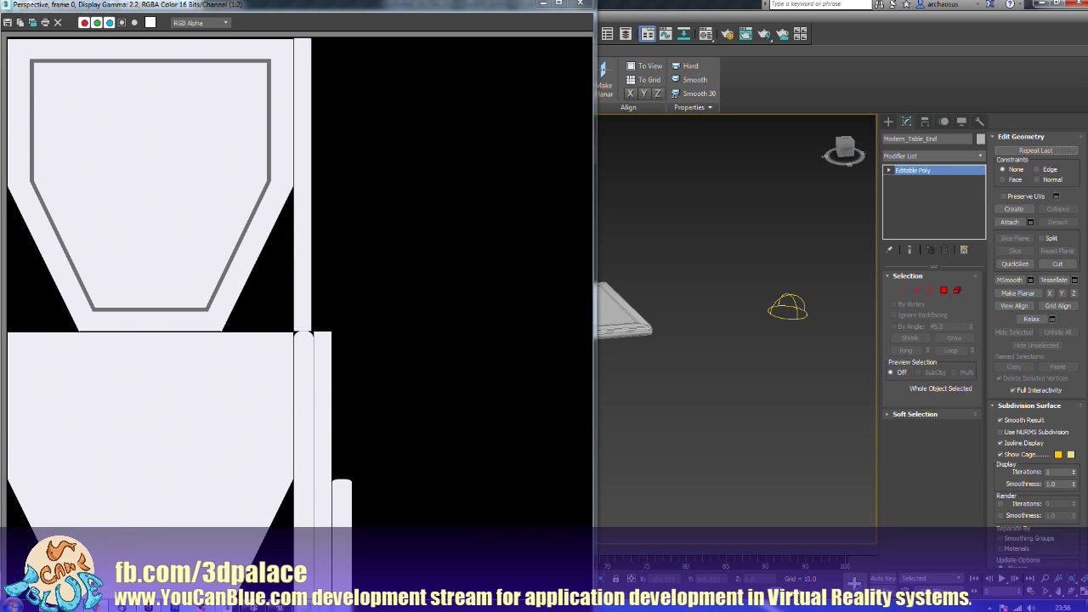
left_click(8, 22)
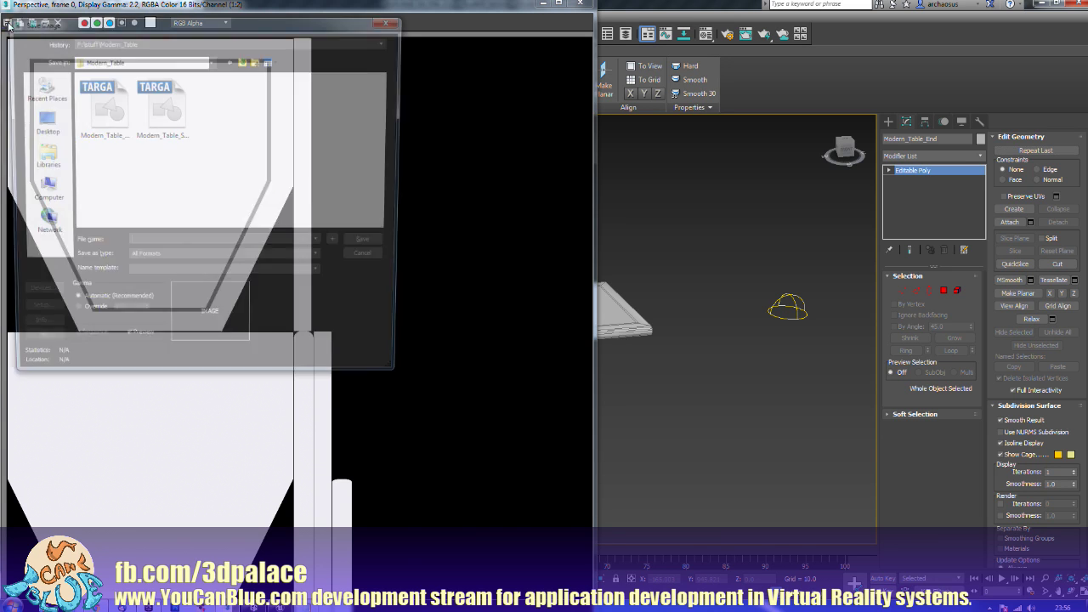
left_click(163, 115)
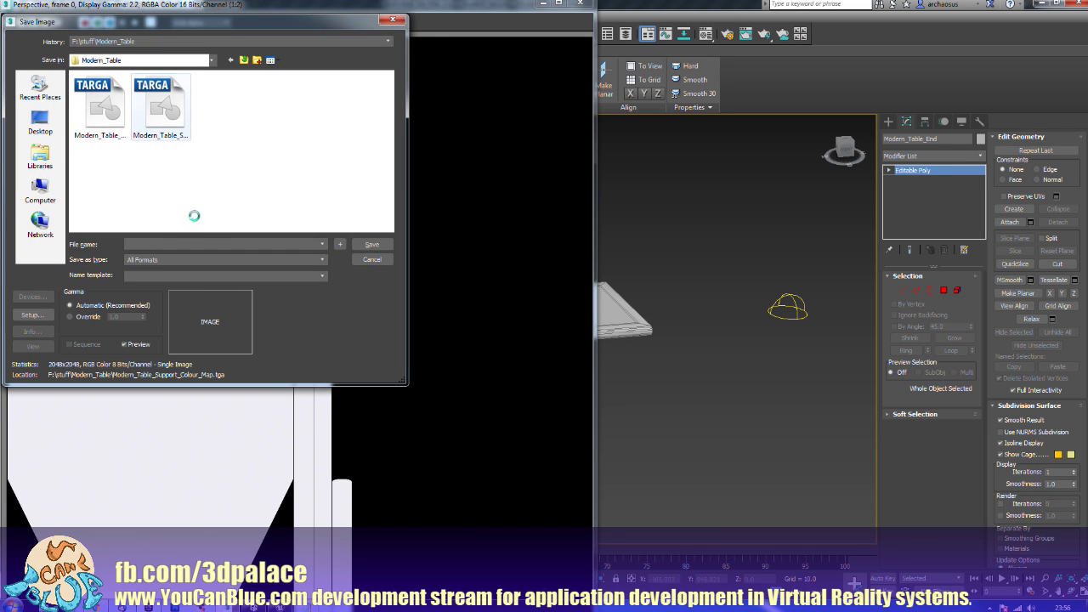
left_click(119, 136)
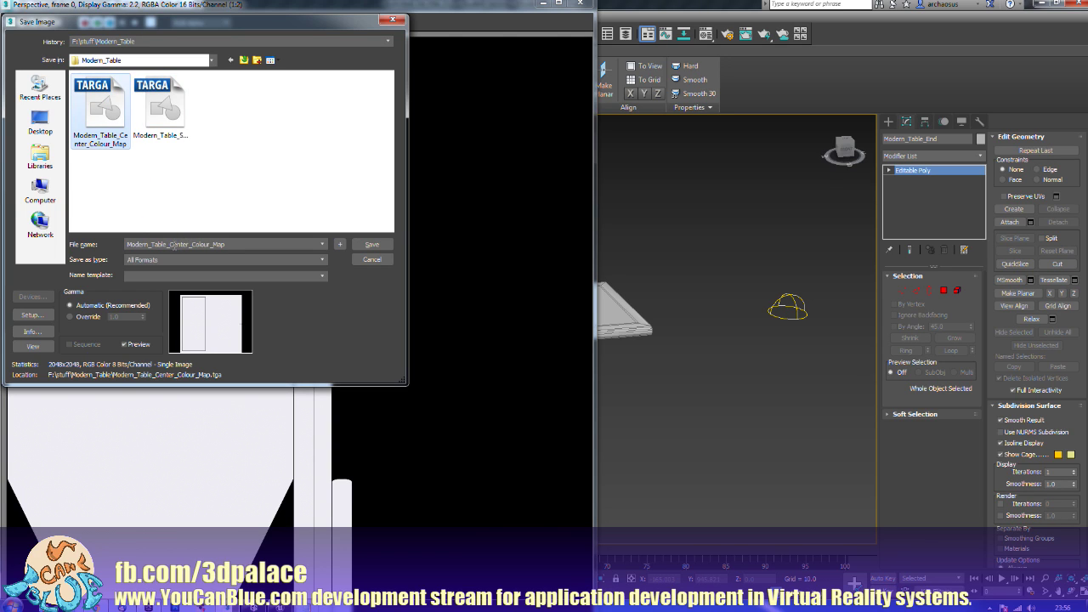
double_click(173, 244)
left_click_drag(171, 244, 186, 244)
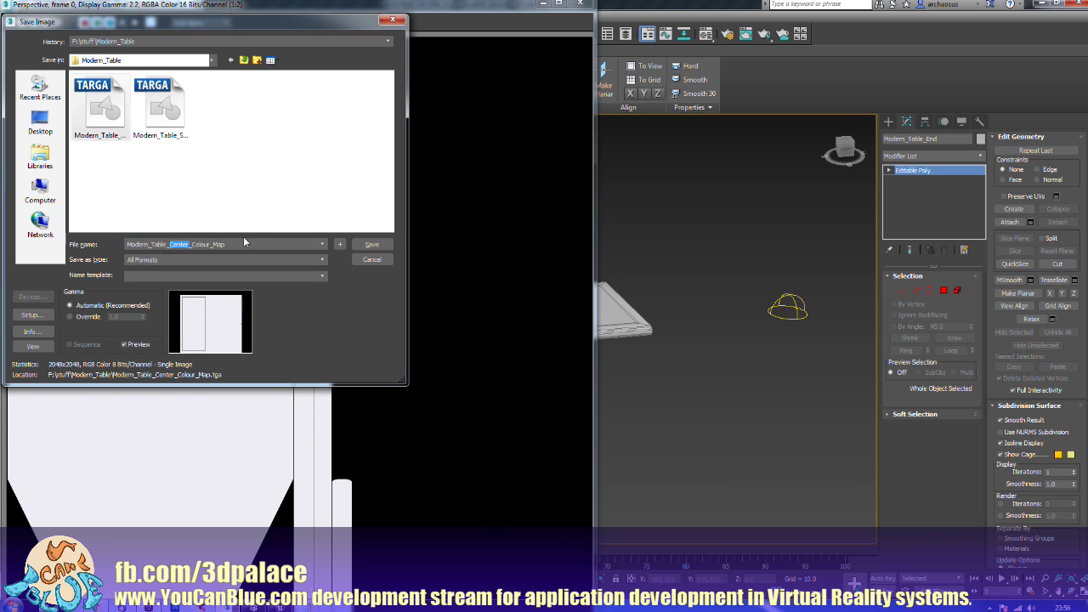
type("End")
key("Return")
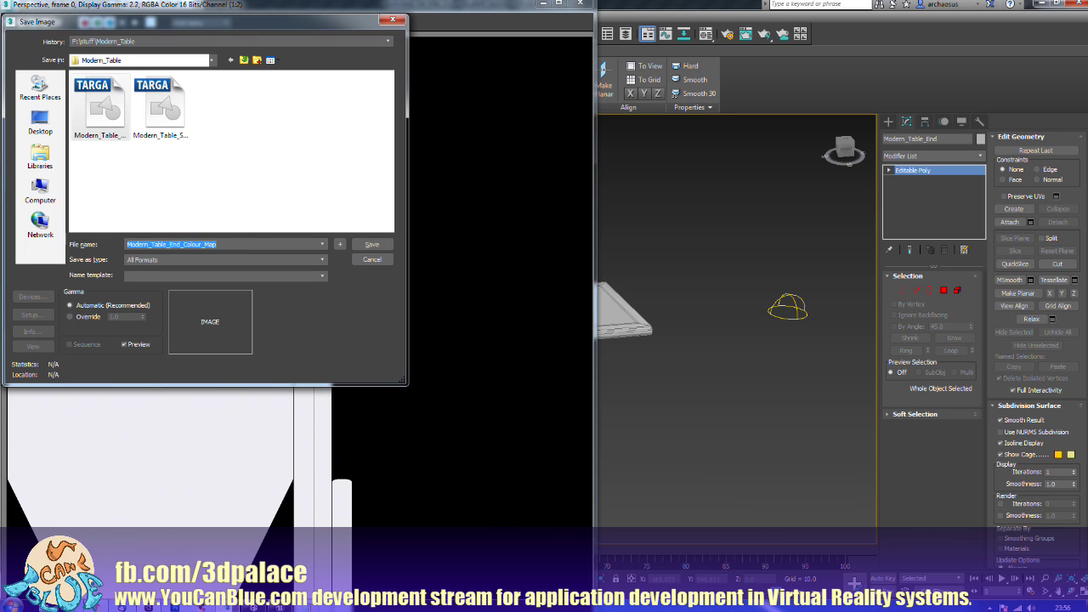
key("End")
key("t")
key("Return")
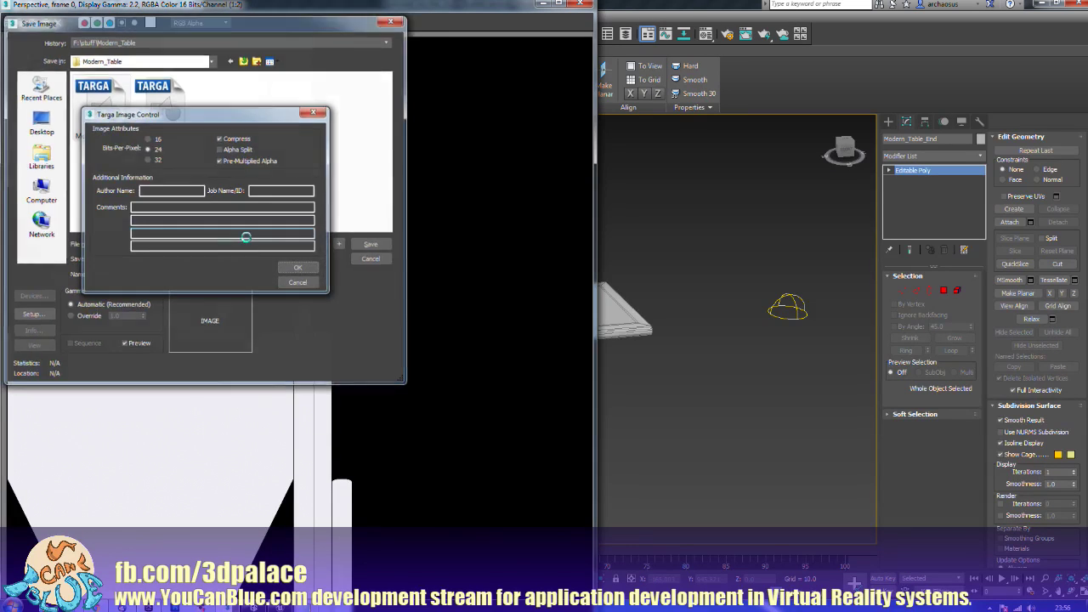
key("Return")
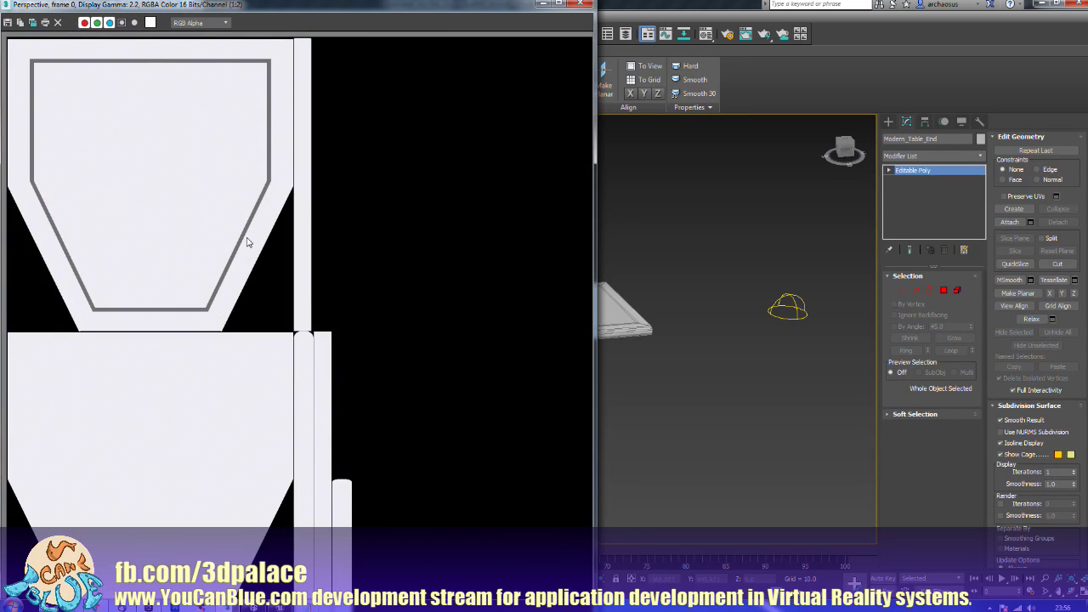
left_click(581, 6)
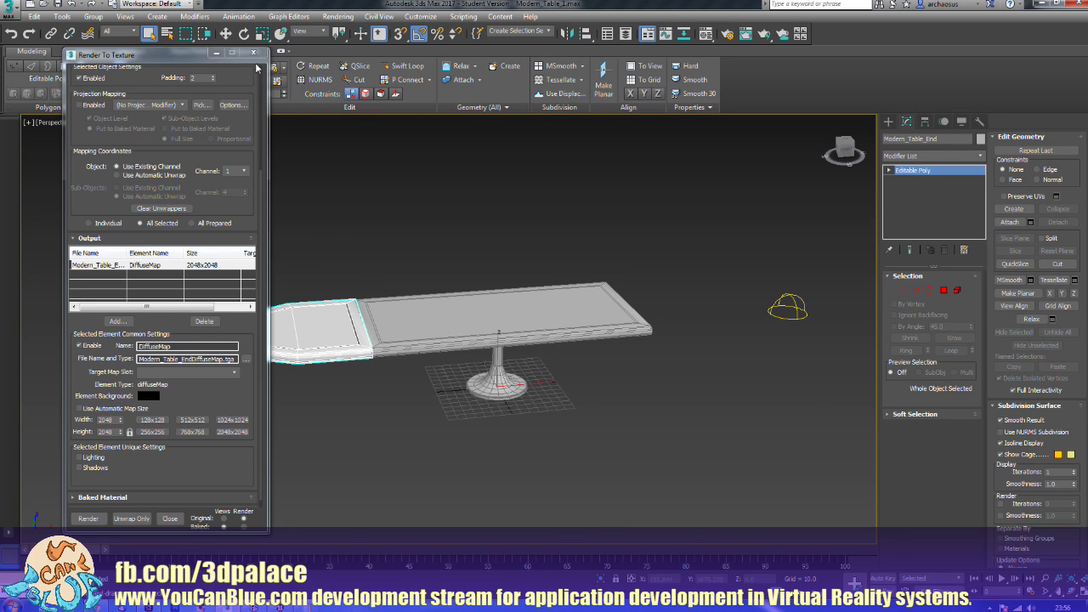
Step: Close Render To Texture, assign the 03 - Default material to the table's end section, and reselect only that section
left_click(256, 53)
key("m")
left_click_drag(736, 139, 290, 316)
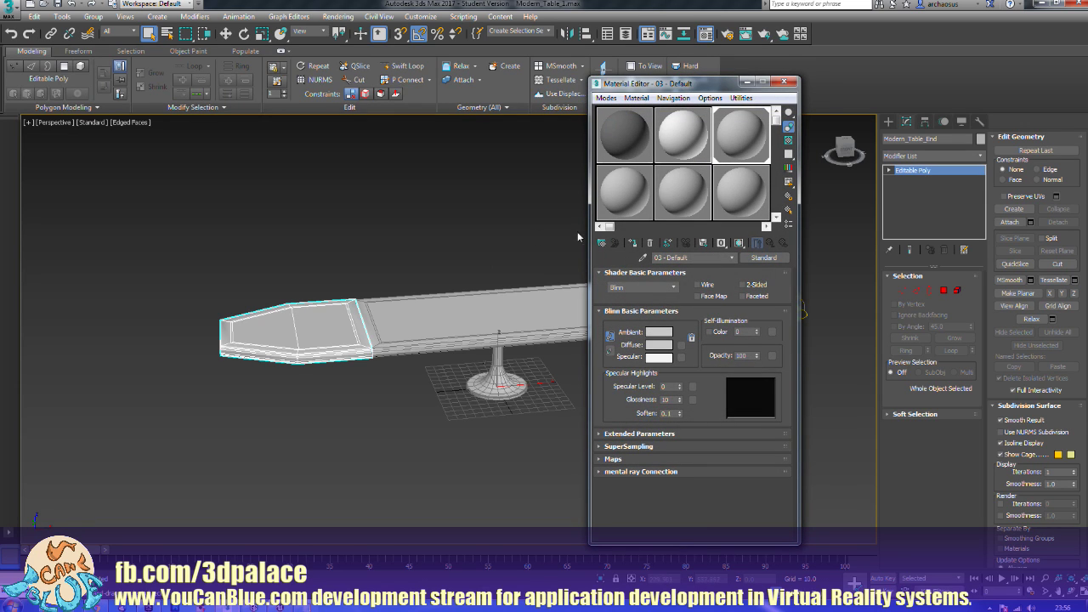
left_click(790, 82)
left_click(360, 255)
left_click_drag(191, 258, 261, 376)
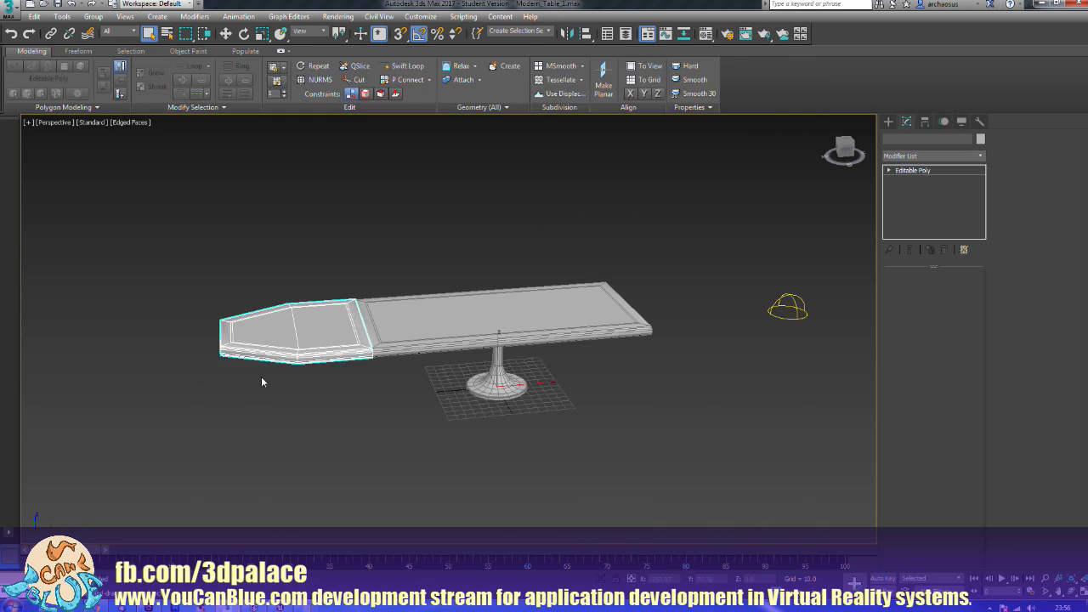
Step: Export only the selected end section as an FBX file named Modern_Table_End in the Modern_Table folder, using the default export settings
left_click(12, 11)
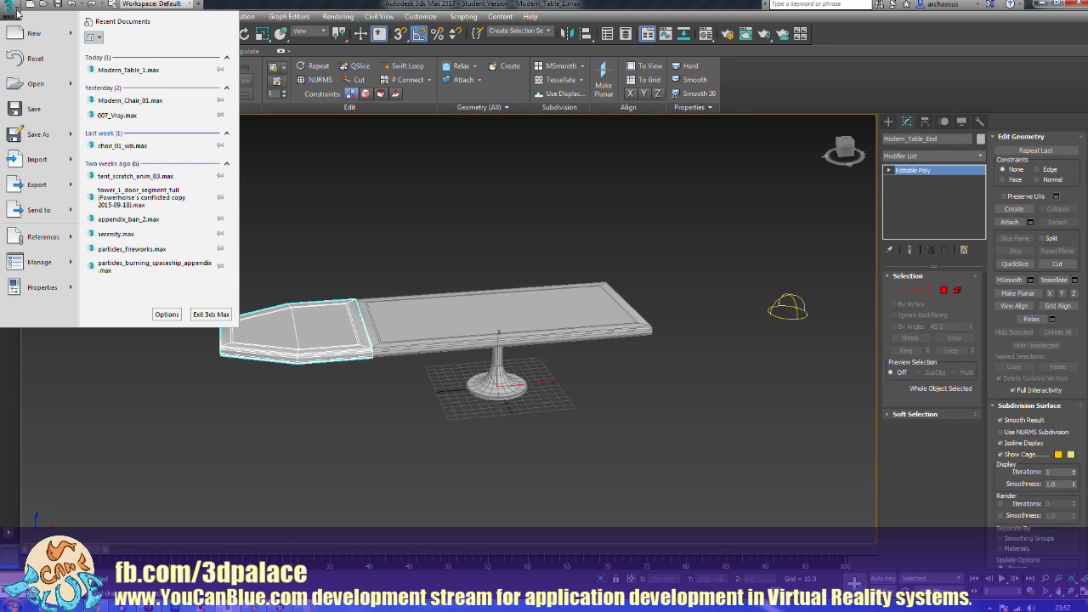
mouse_move(43, 185)
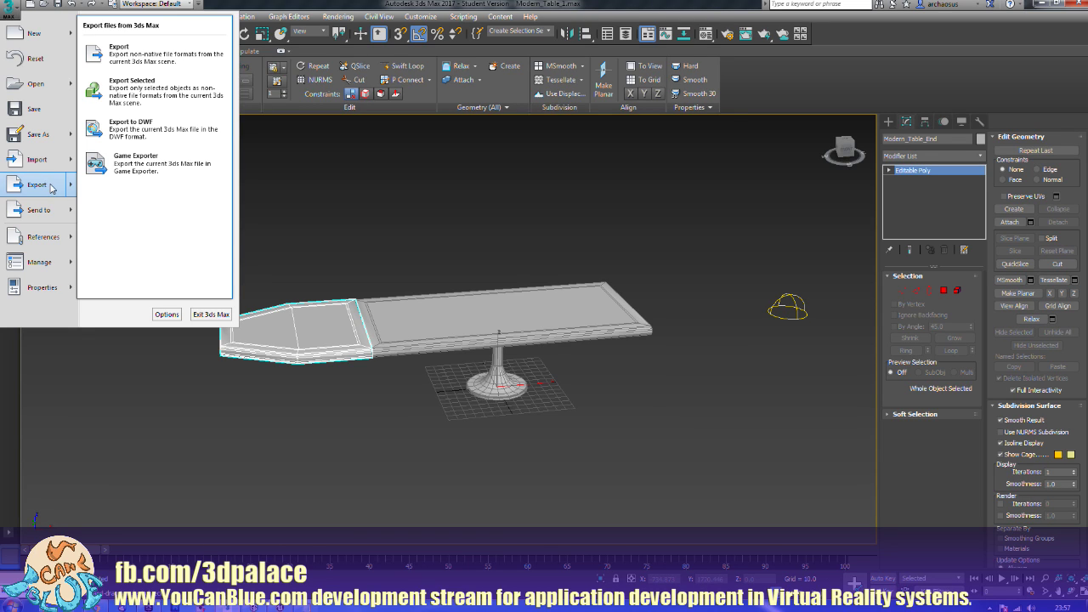
left_click(149, 92)
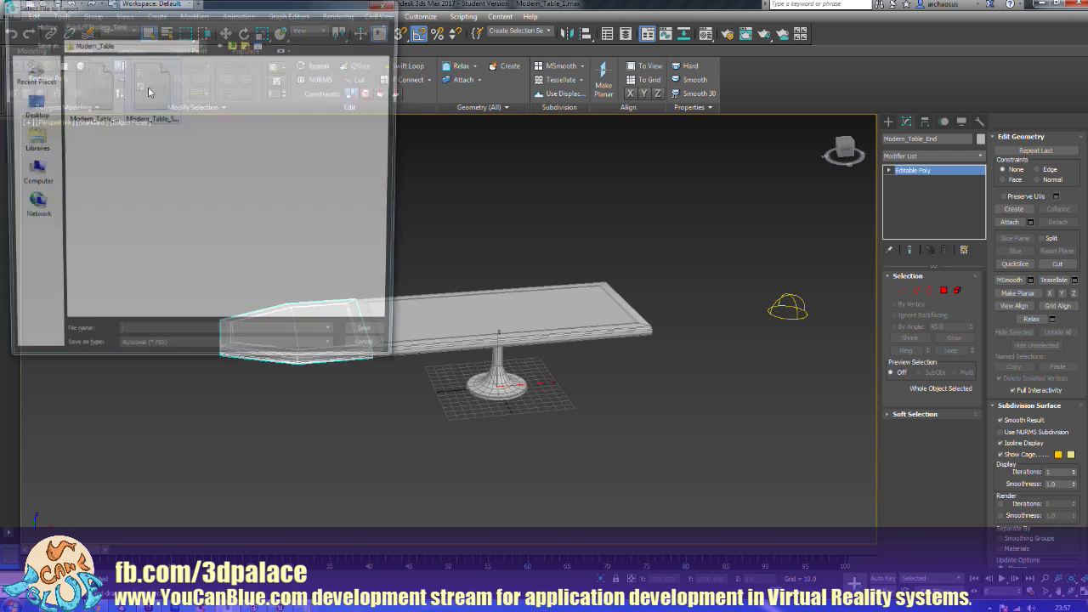
left_click(153, 104)
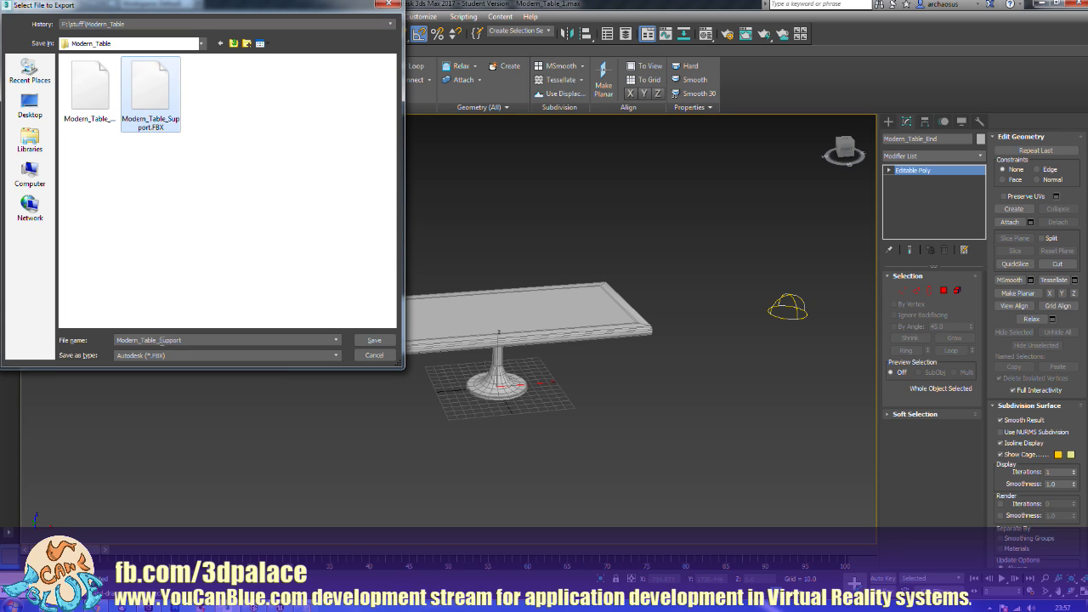
left_click(161, 340)
left_click_drag(160, 340, 198, 340)
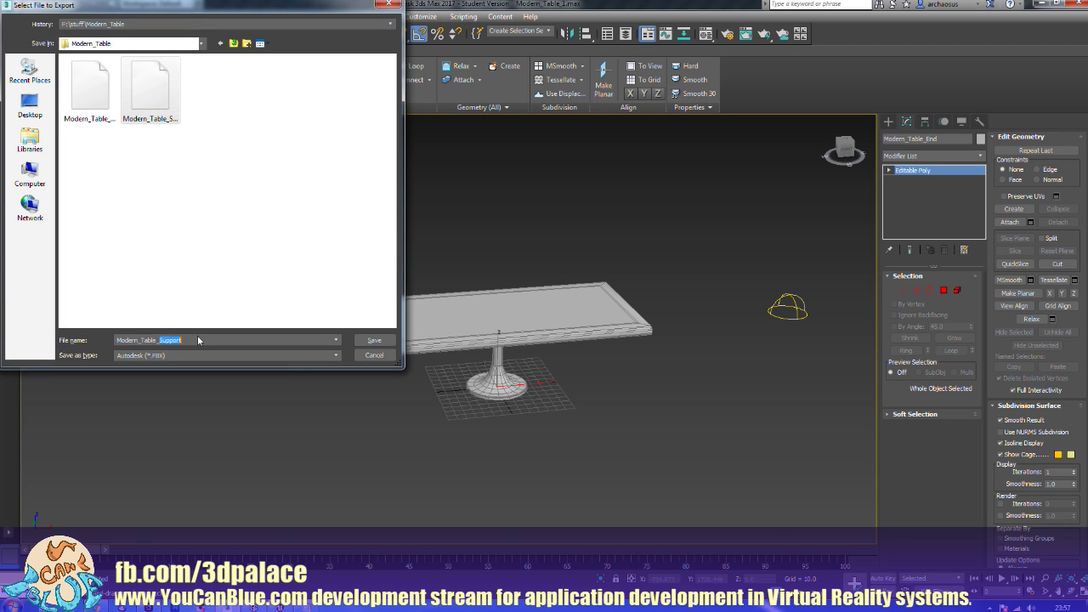
type("End")
key("Return")
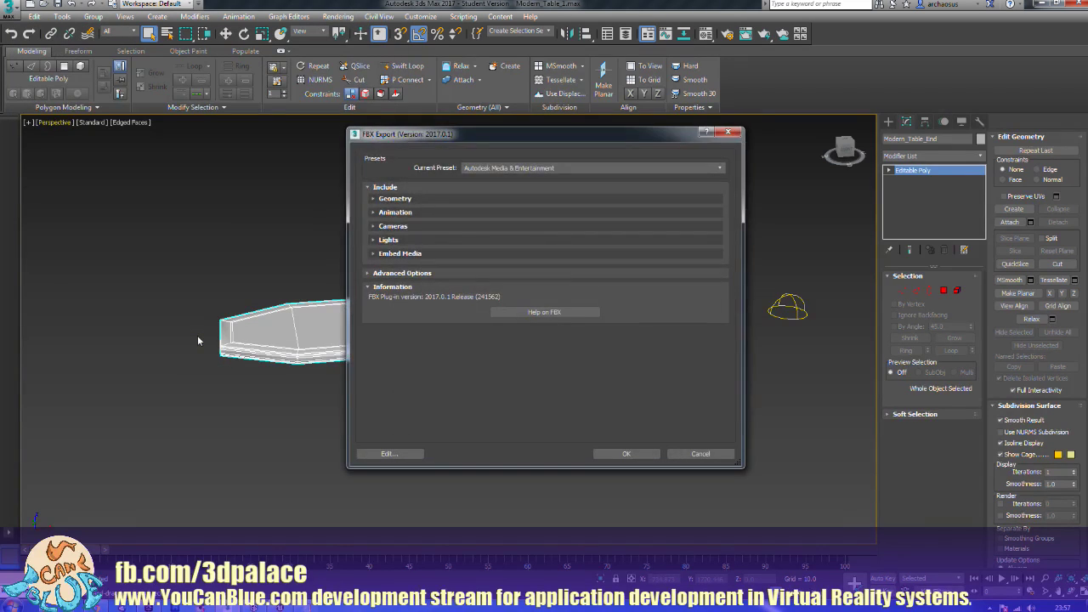
key("Return")
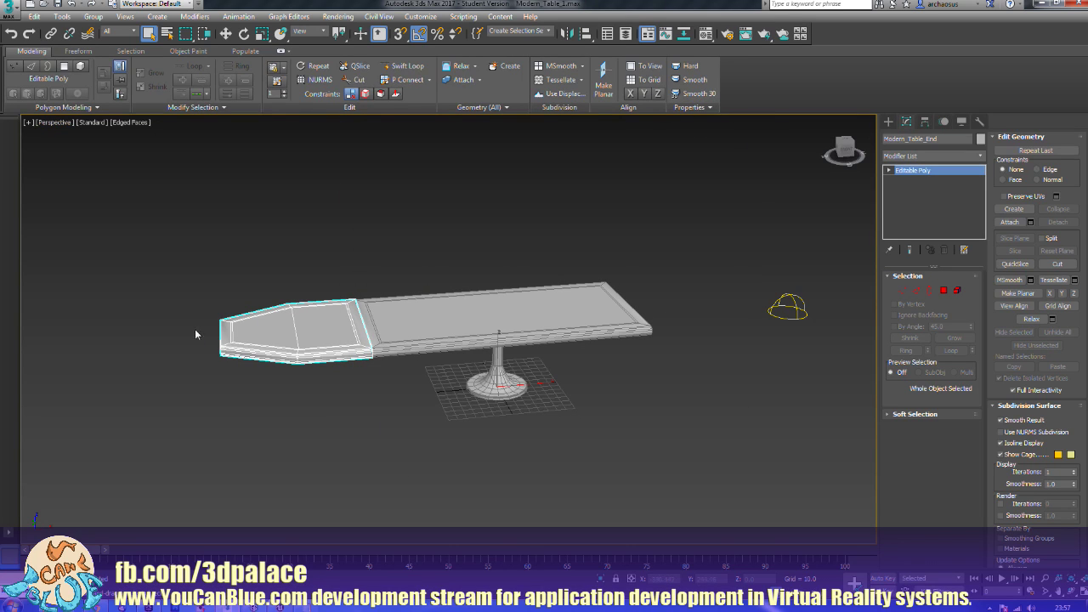
Step: Launch Quixel SUITE 2.3, switch to its Photoshop window and open DDO
left_click(18, 606)
type("qui")
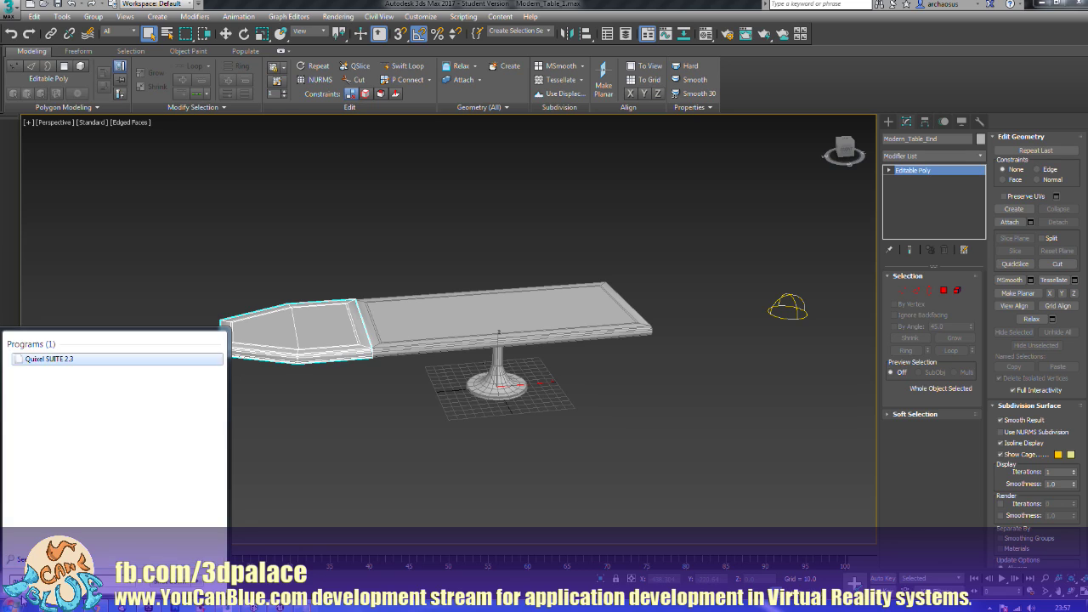
key("Return")
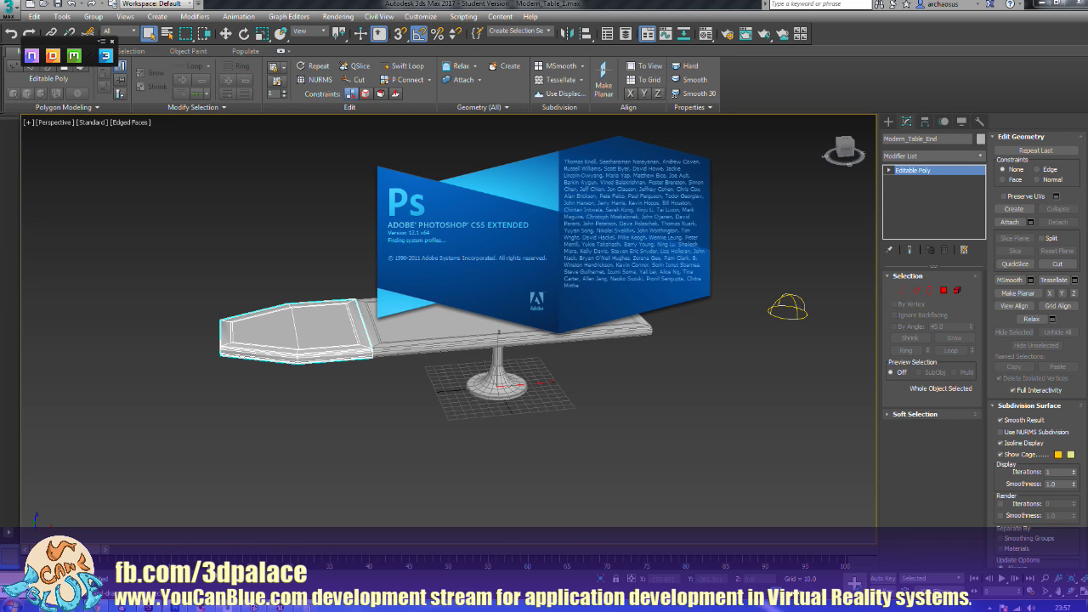
mouse_move(174, 606)
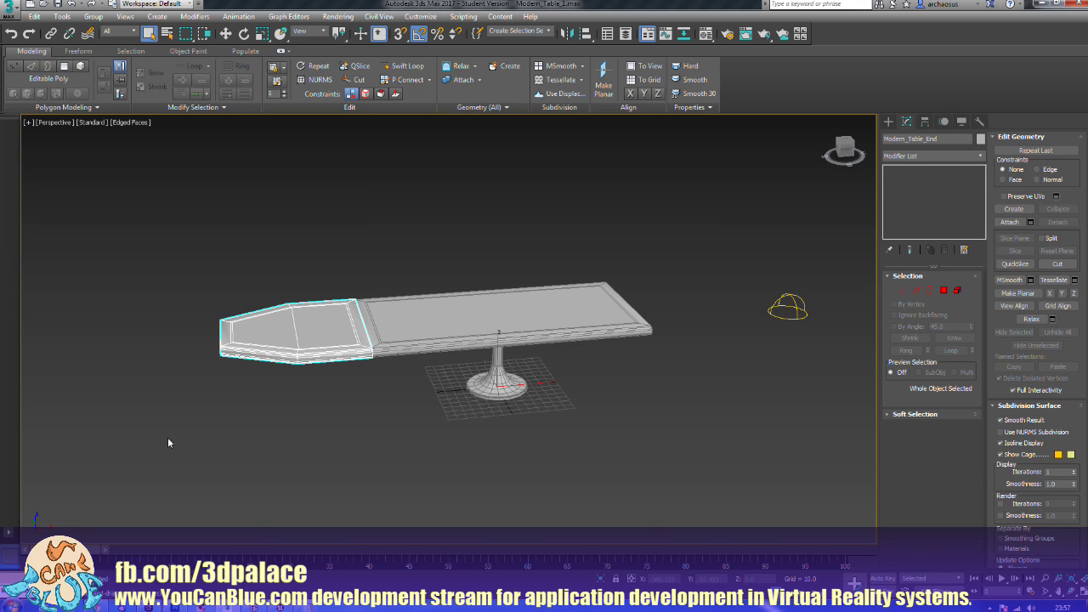
left_click(168, 436)
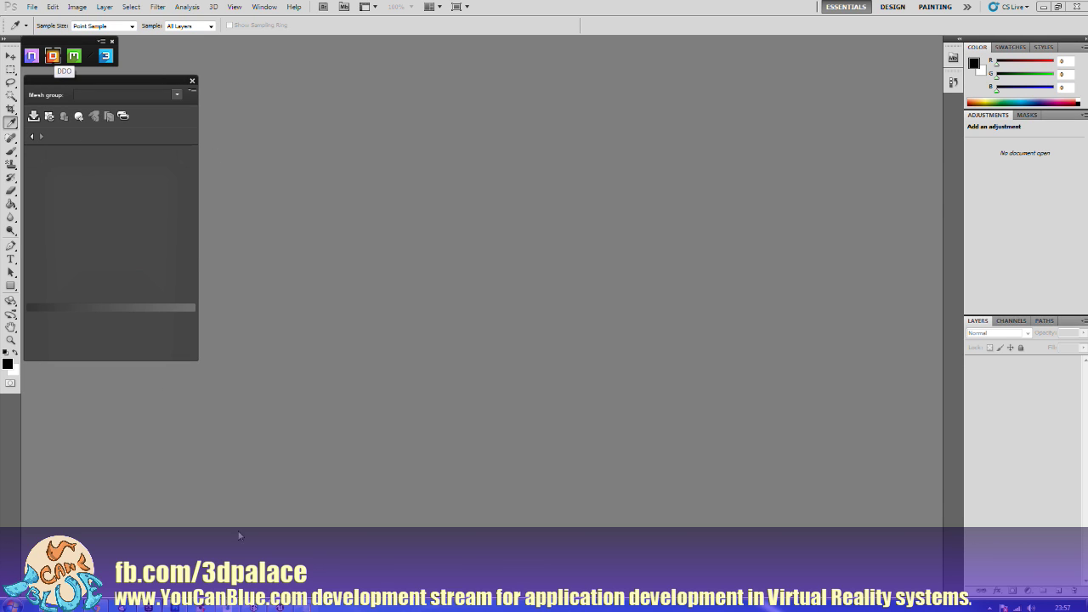
Step: Switch back to 3ds Max and exit it, saving the changes to the table scene
left_click(231, 607)
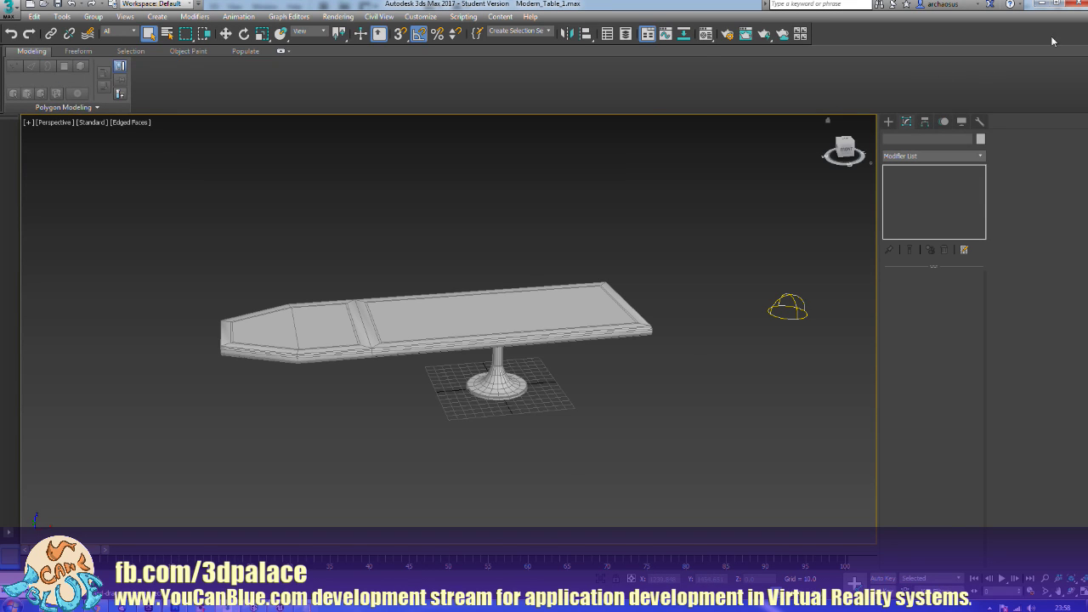
left_click(1078, 4)
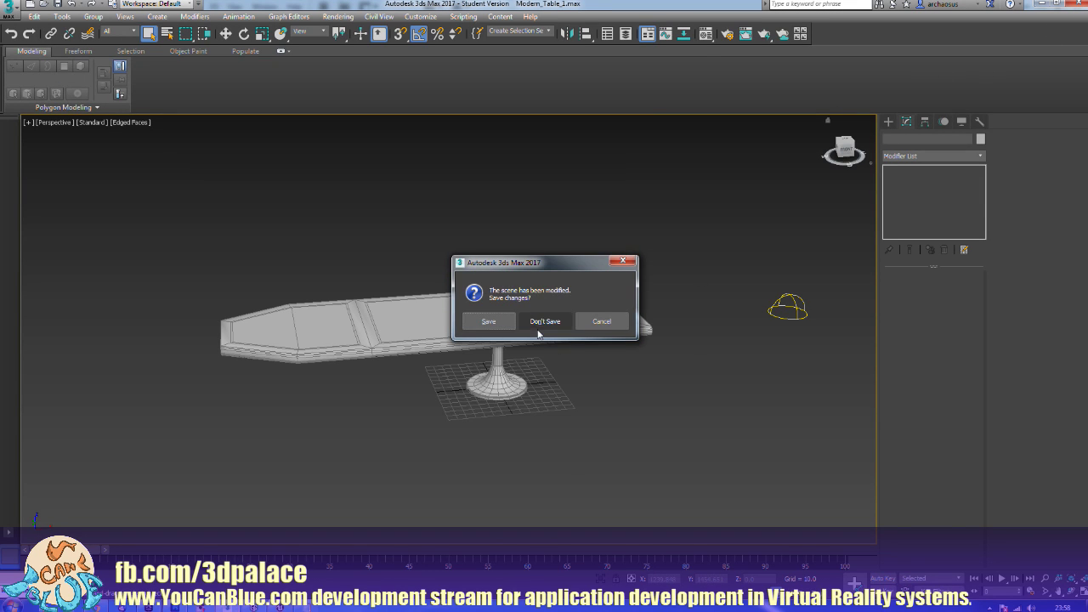
left_click(500, 329)
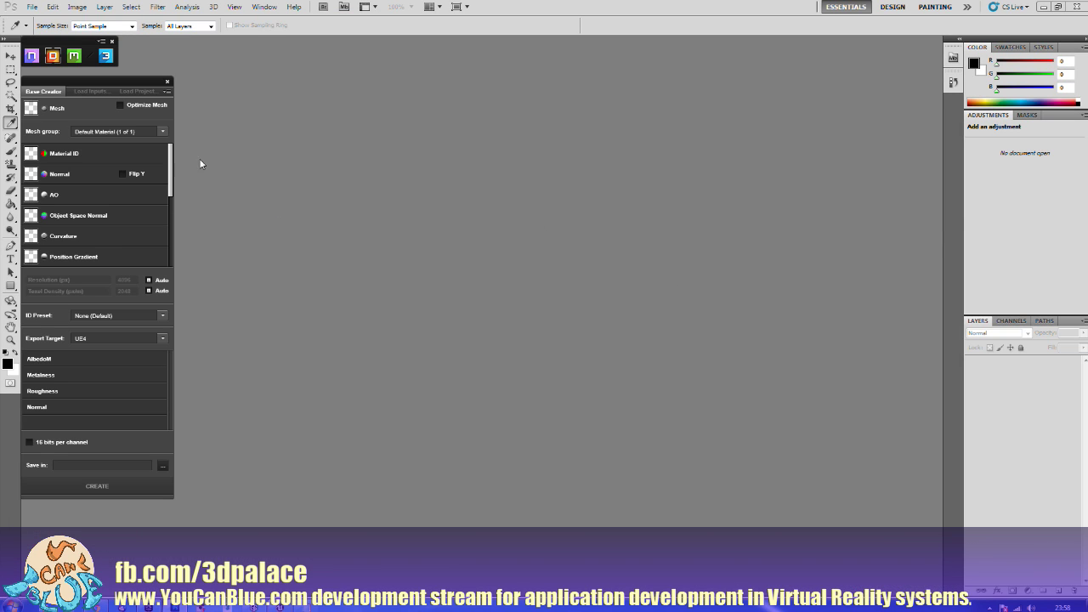
Step: Load Modern_Table_Center_01.FBX from the stuff\Modern_Table folder on drive F as the mesh input in DDO's Base Creator
left_click(31, 108)
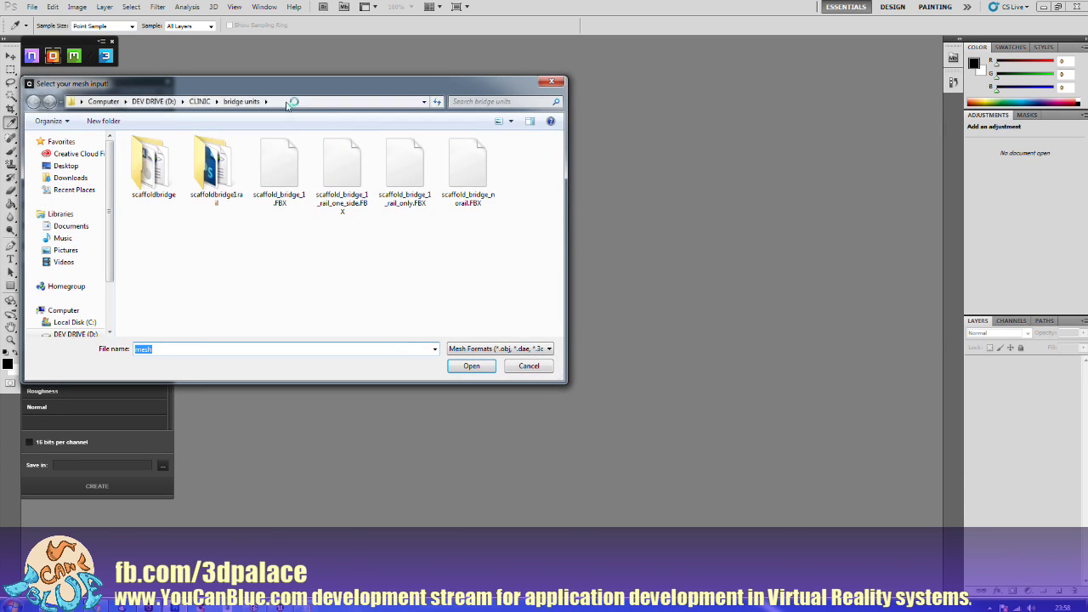
left_click(200, 101)
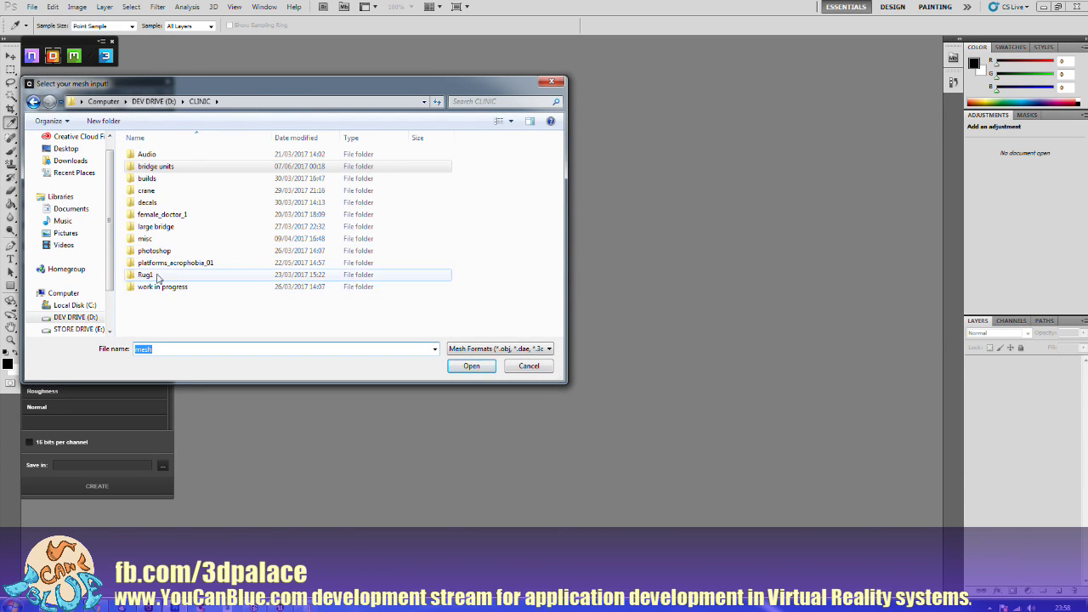
scroll(85, 295, "down", 2)
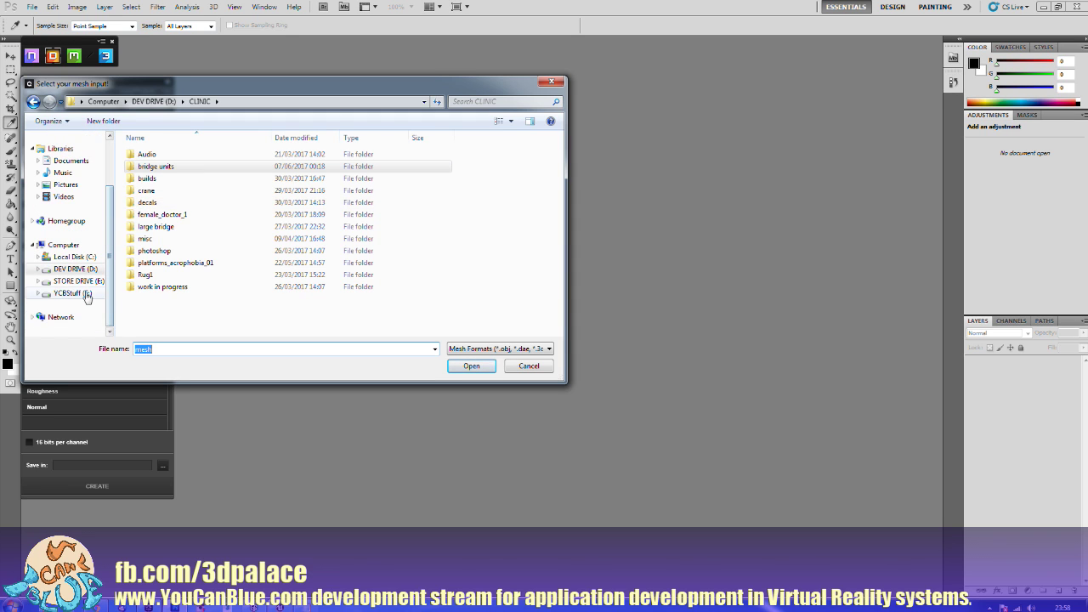
left_click(72, 293)
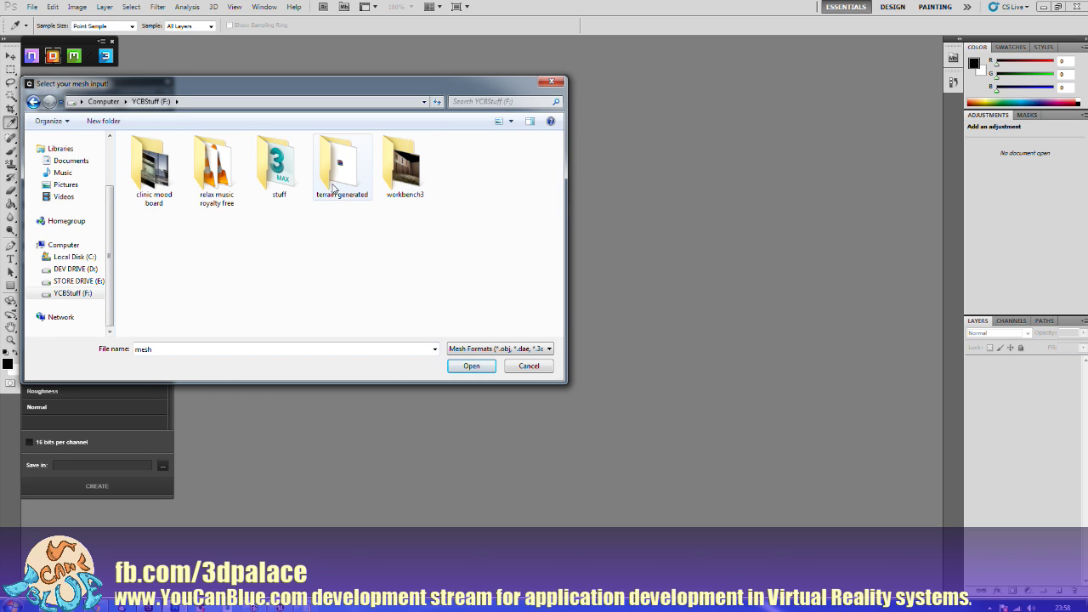
double_click(280, 166)
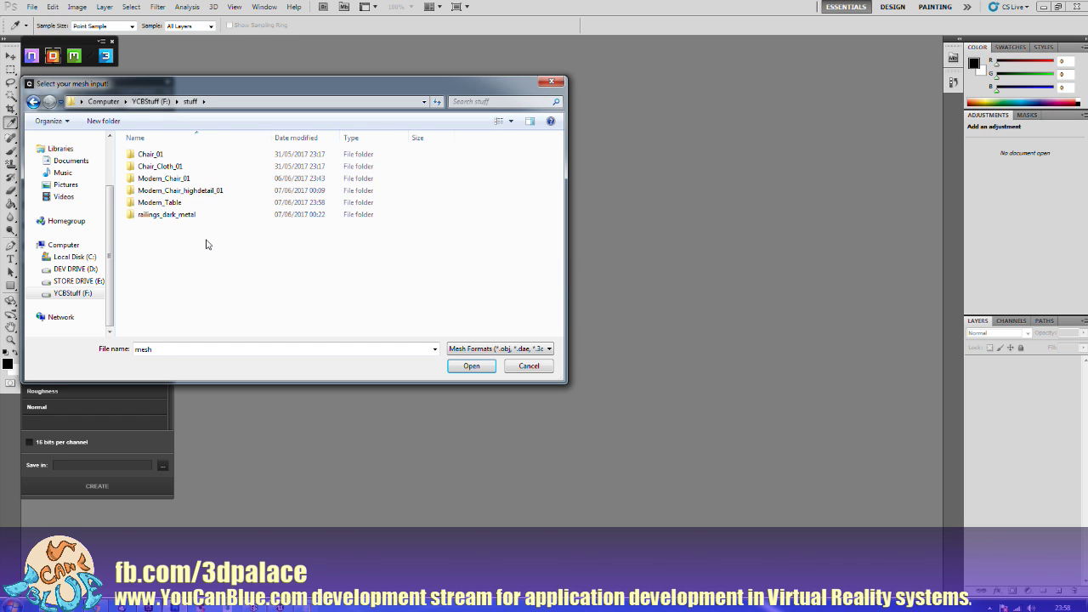
double_click(162, 202)
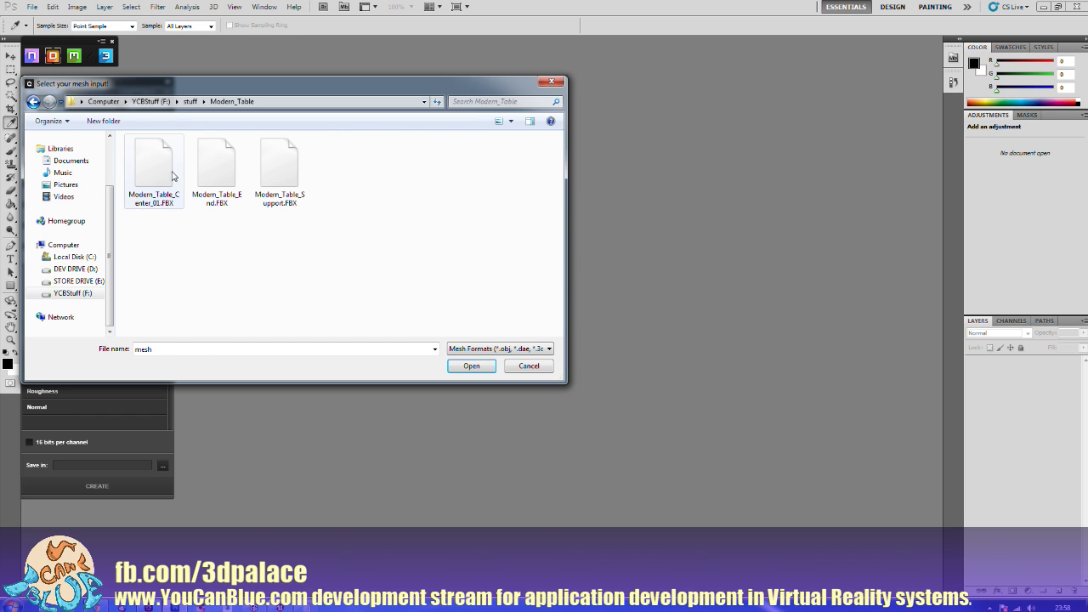
left_click(172, 175)
double_click(166, 176)
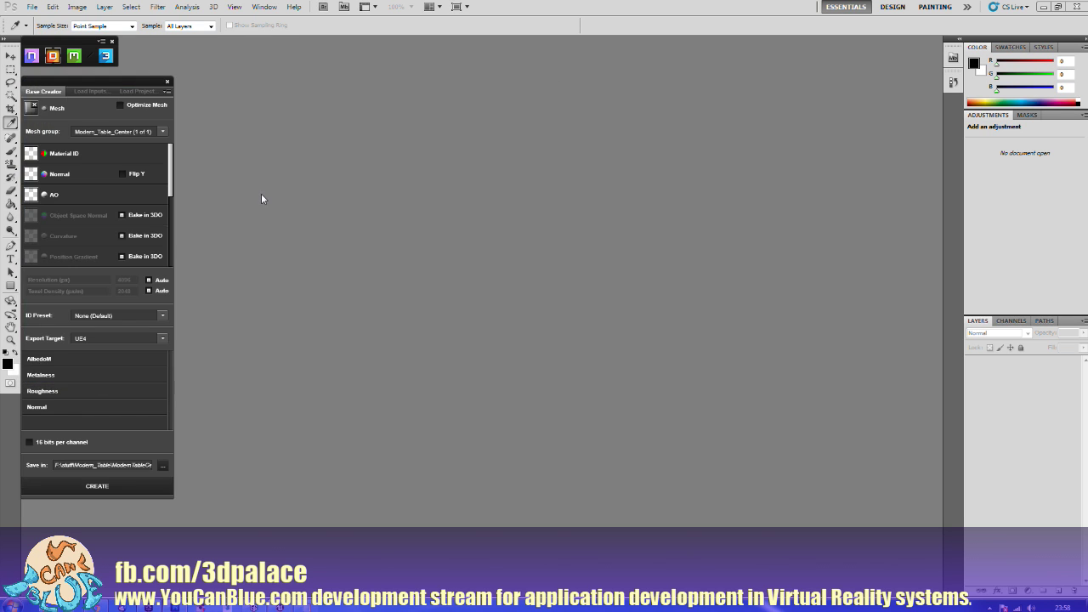
Step: Load Modern_Table_Center_Colour_Map as the material ID input and create the DDO base, keeping the layers editable
left_click(32, 156)
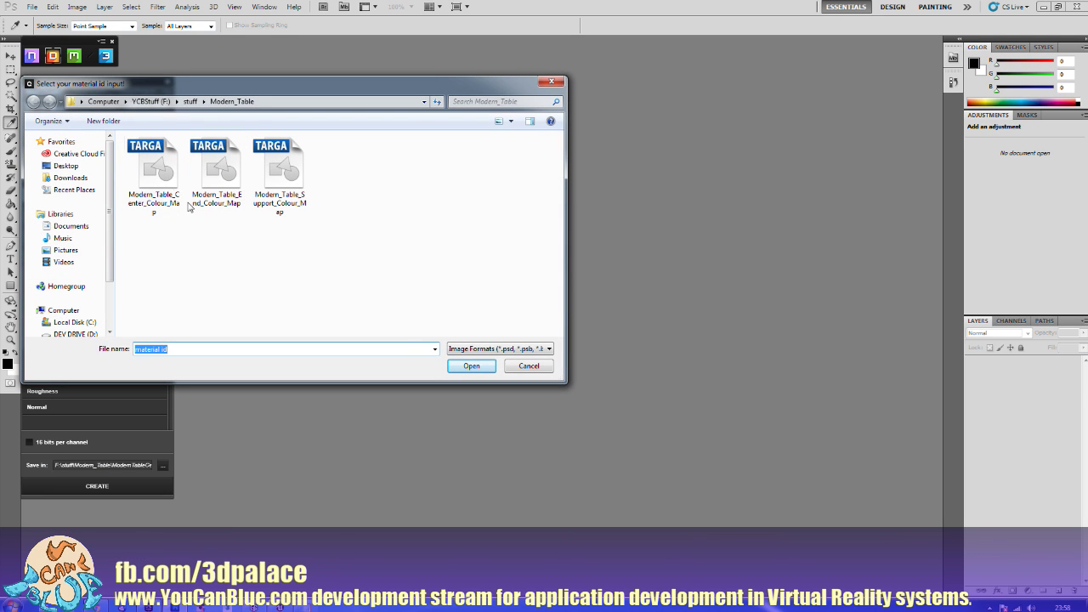
left_click(164, 174)
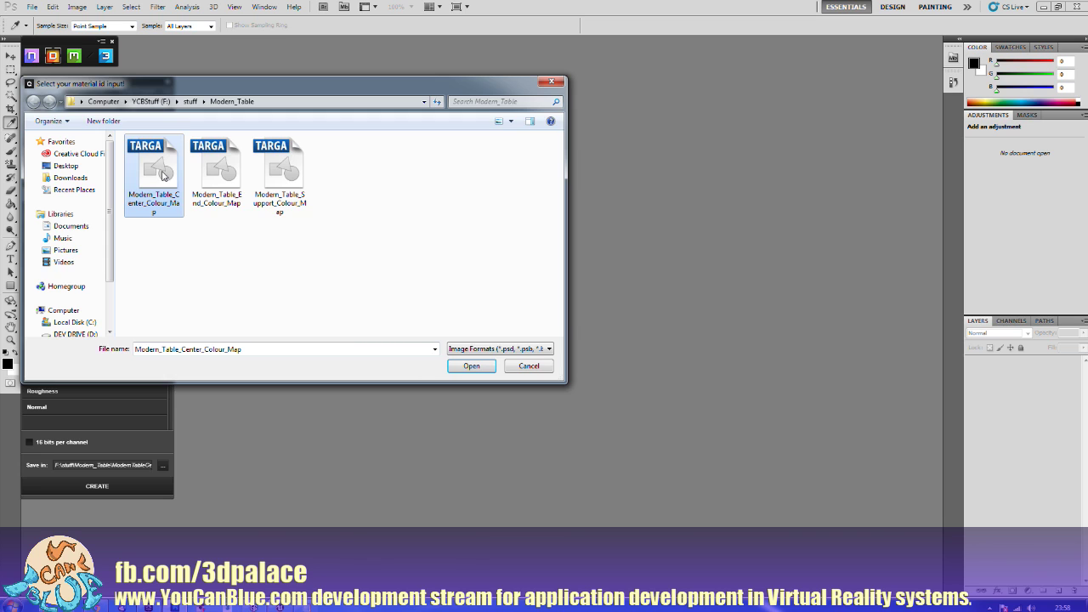
double_click(162, 174)
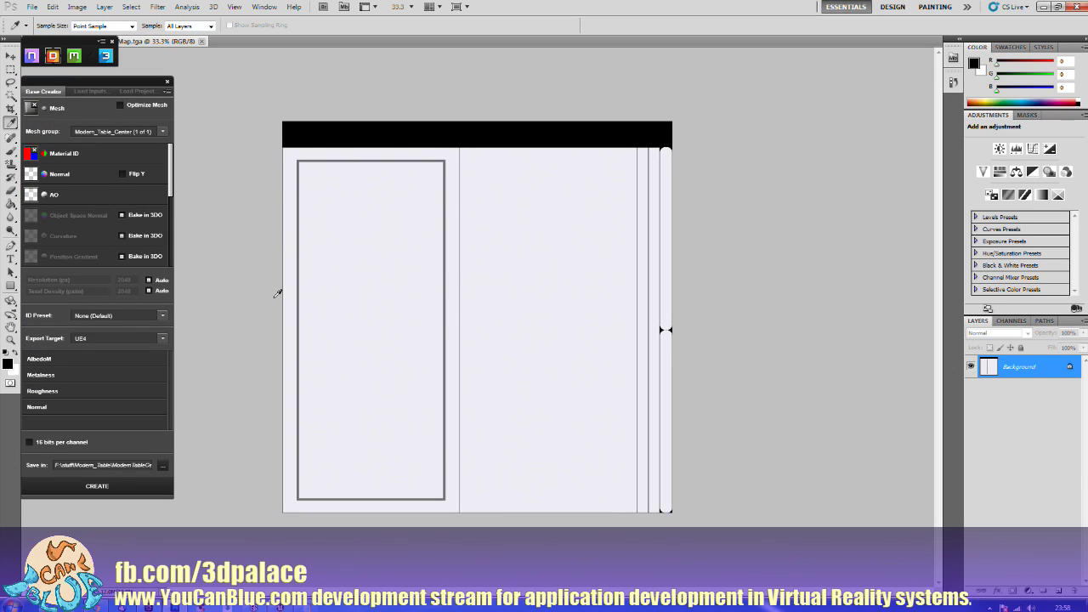
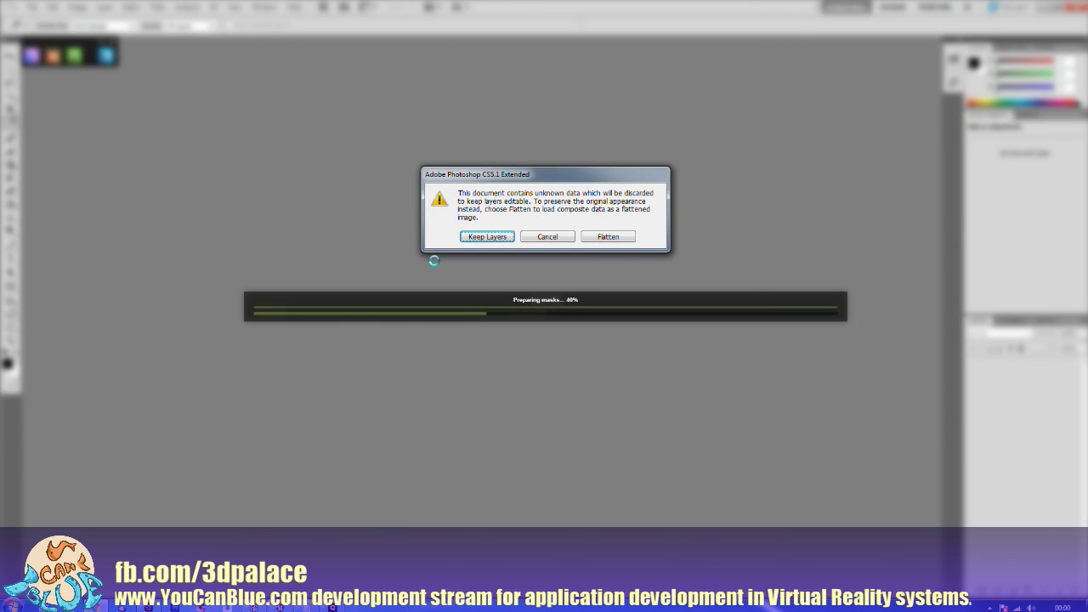
left_click(470, 238)
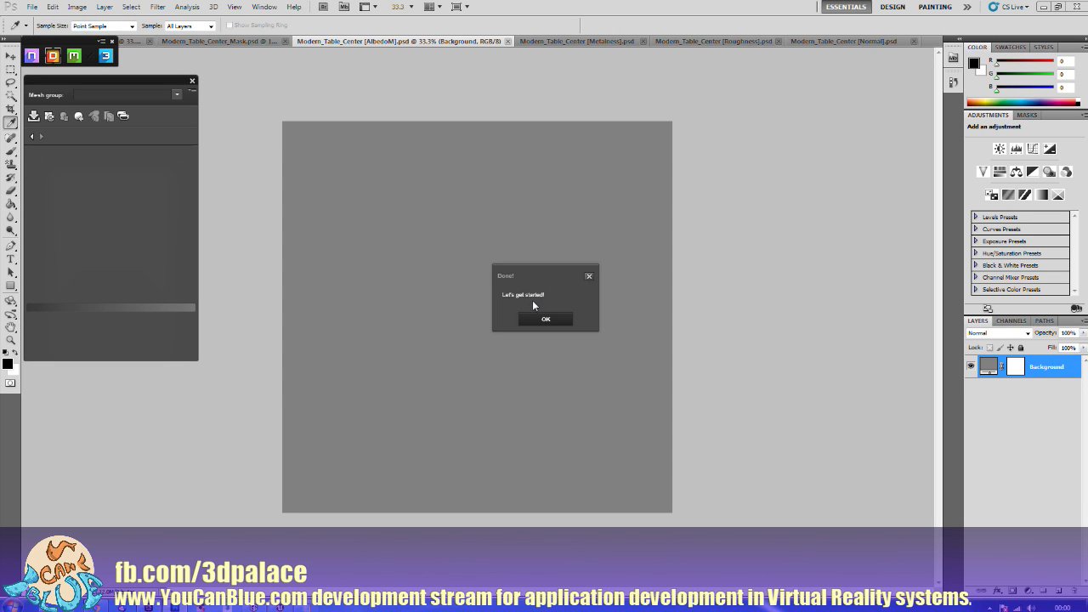
left_click(543, 319)
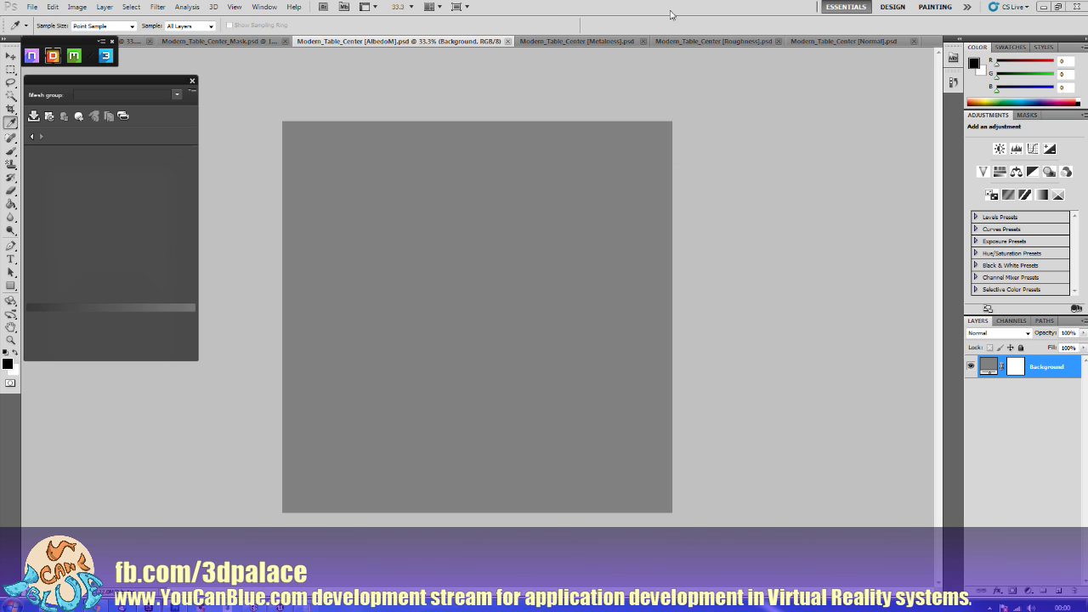
Step: Open the 3DO preview of the table center mesh to show its upper surface
left_click(105, 56)
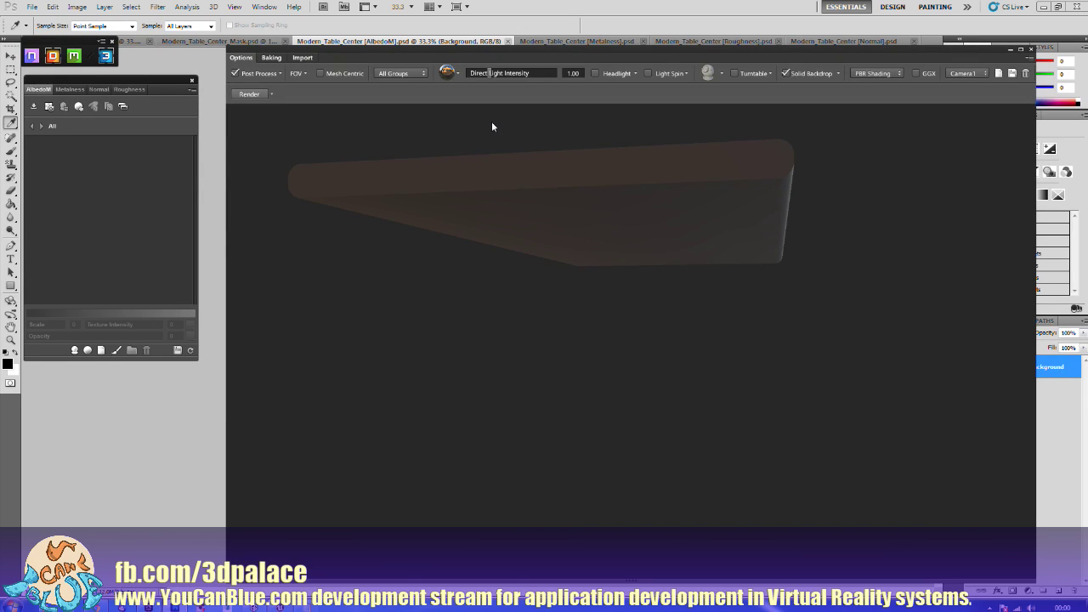
left_click_drag(482, 153, 553, 286)
left_click_drag(618, 279, 576, 313)
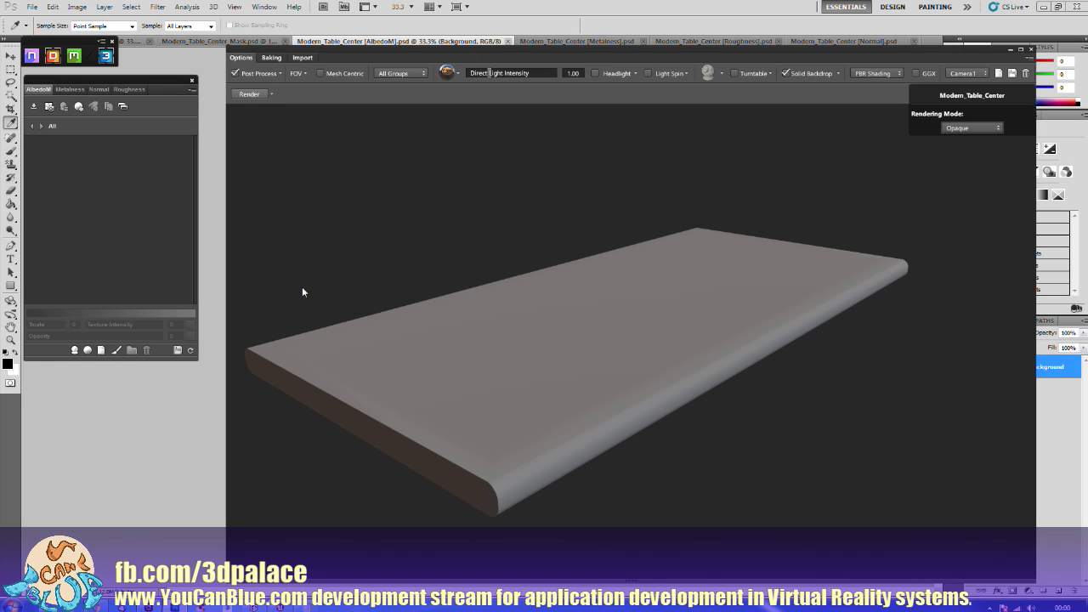
Step: Add the Lackered Wood (Mahogany) material from DDO's wood category to the table center
left_click(75, 351)
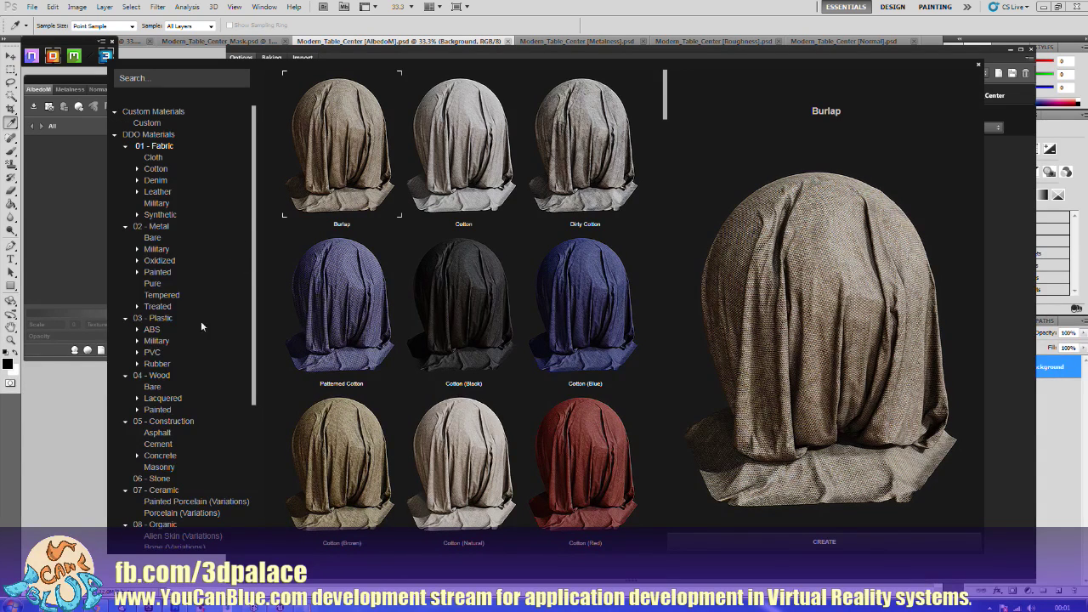
left_click(154, 377)
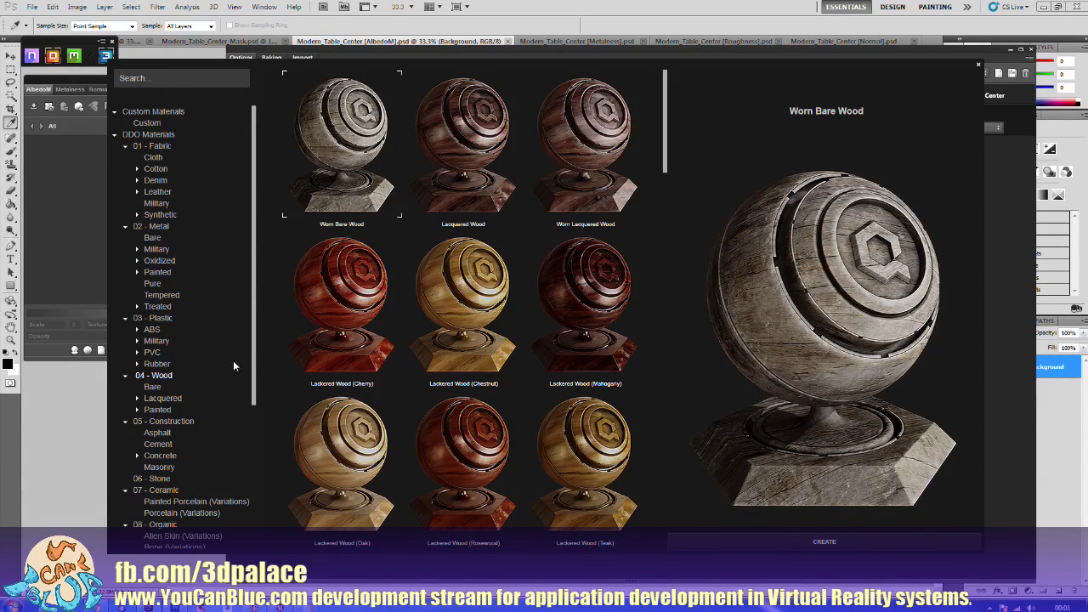
left_click(567, 311)
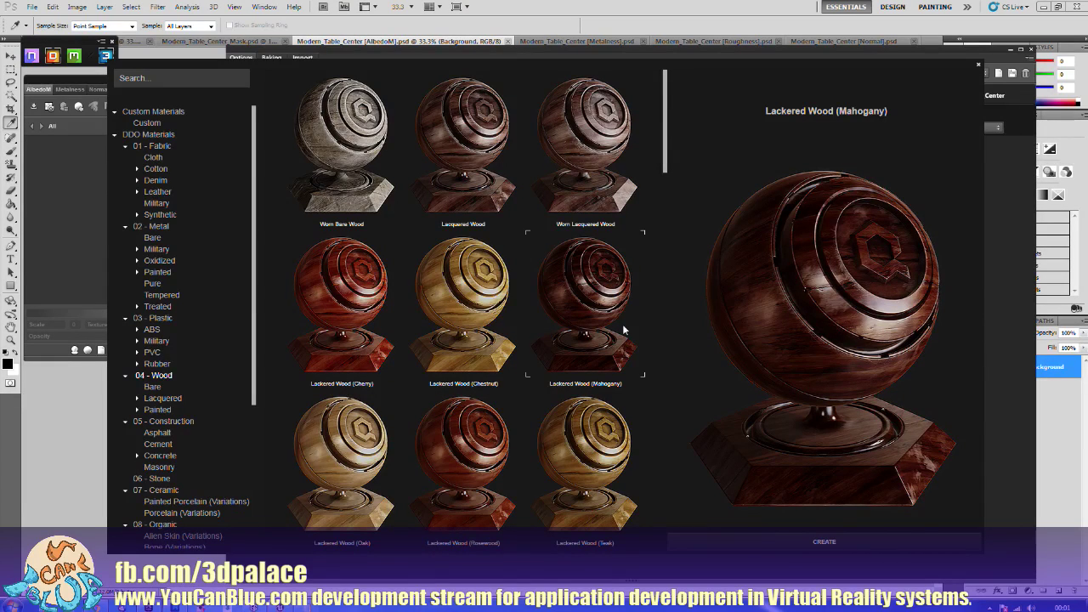
left_click(745, 538)
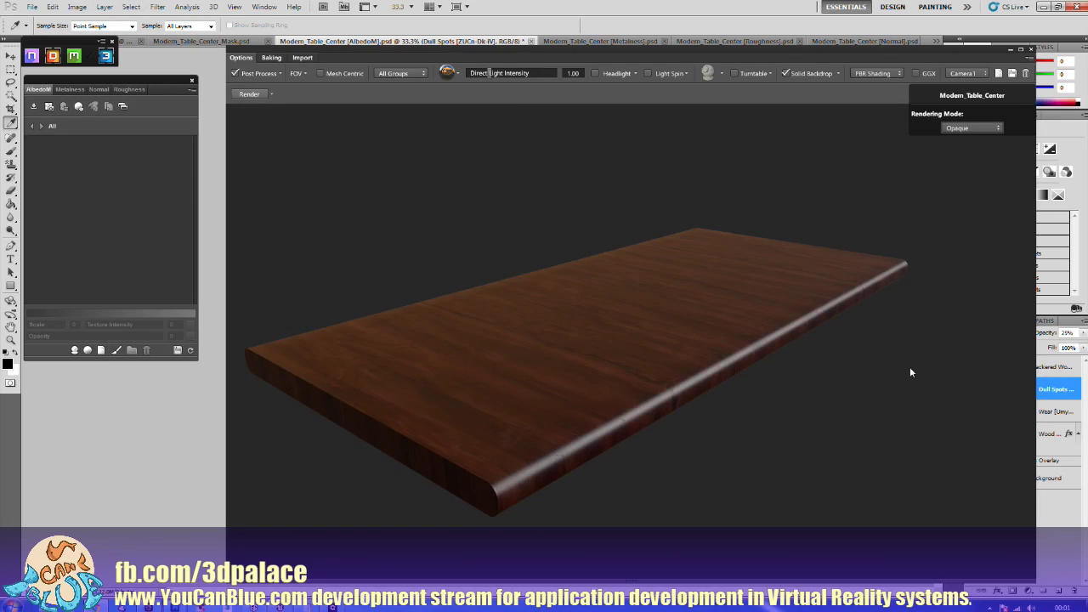
Step: Mask the whole Lackered Wood (Mahogany) group to the material ID colour EDEDF3, leaving out the tabletop's inlay strip
left_click_drag(682, 336, 725, 319)
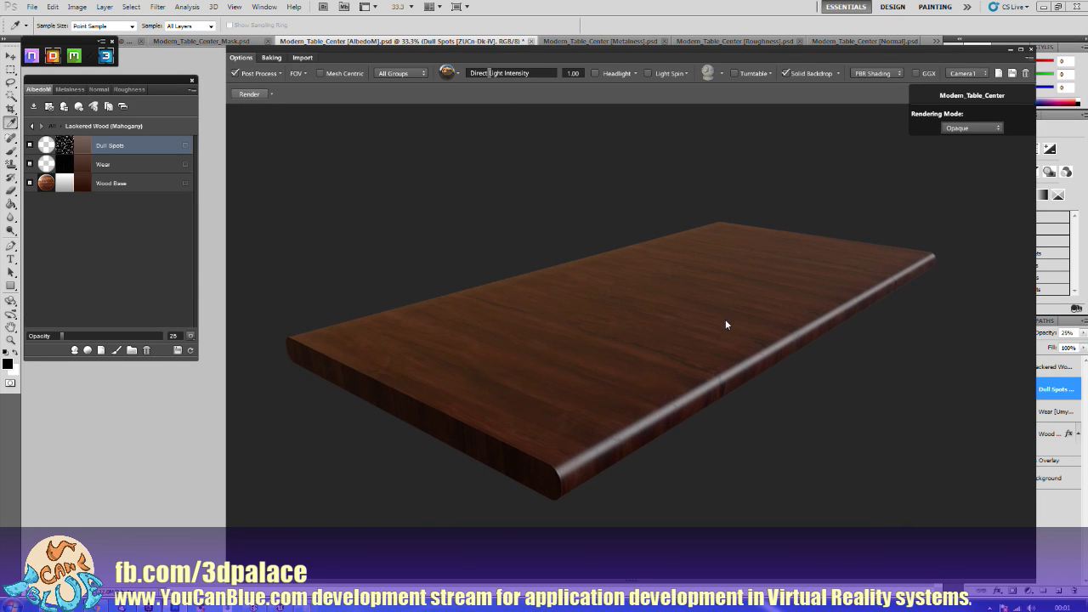
left_click_drag(613, 336, 593, 352)
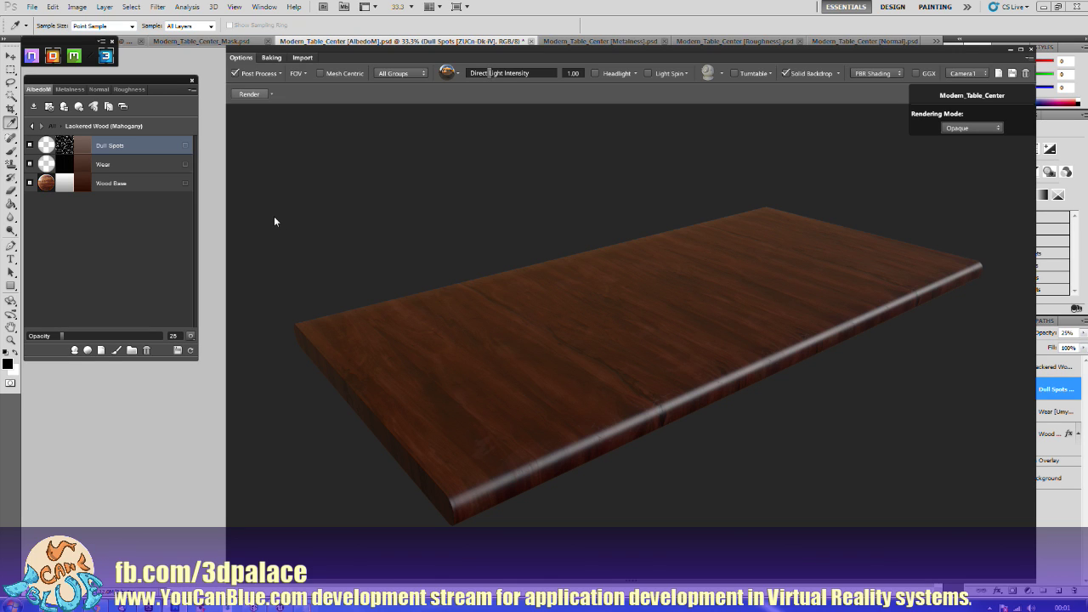
left_click(32, 127)
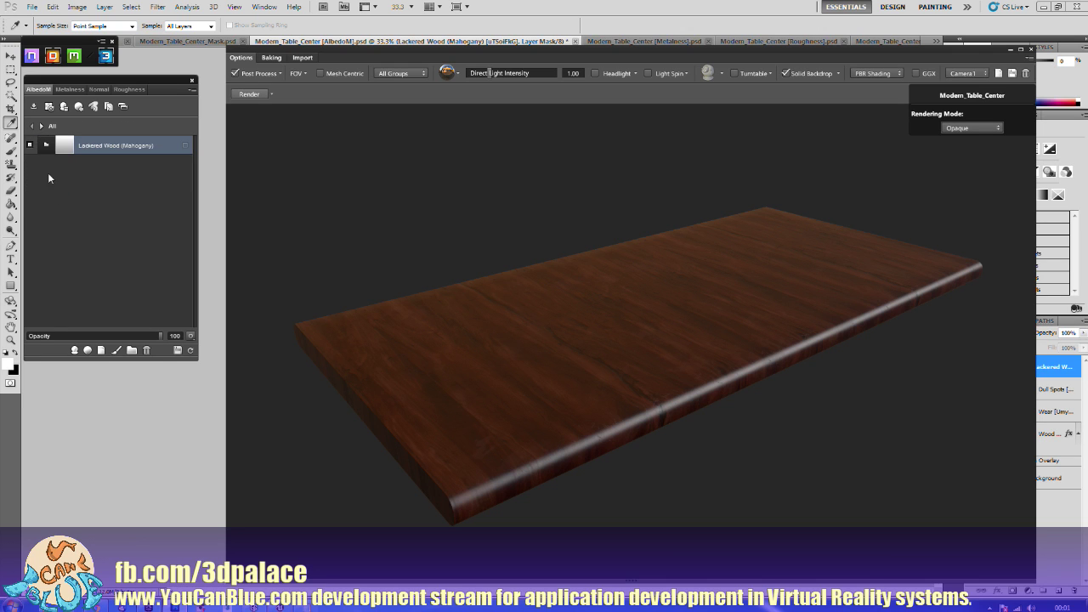
right_click(67, 147)
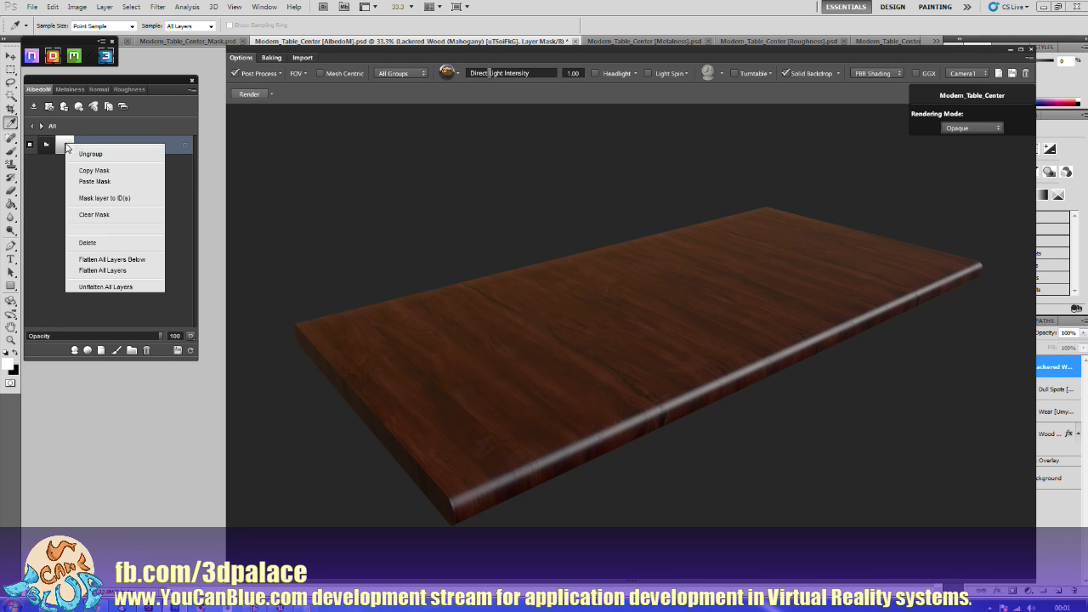
left_click(105, 199)
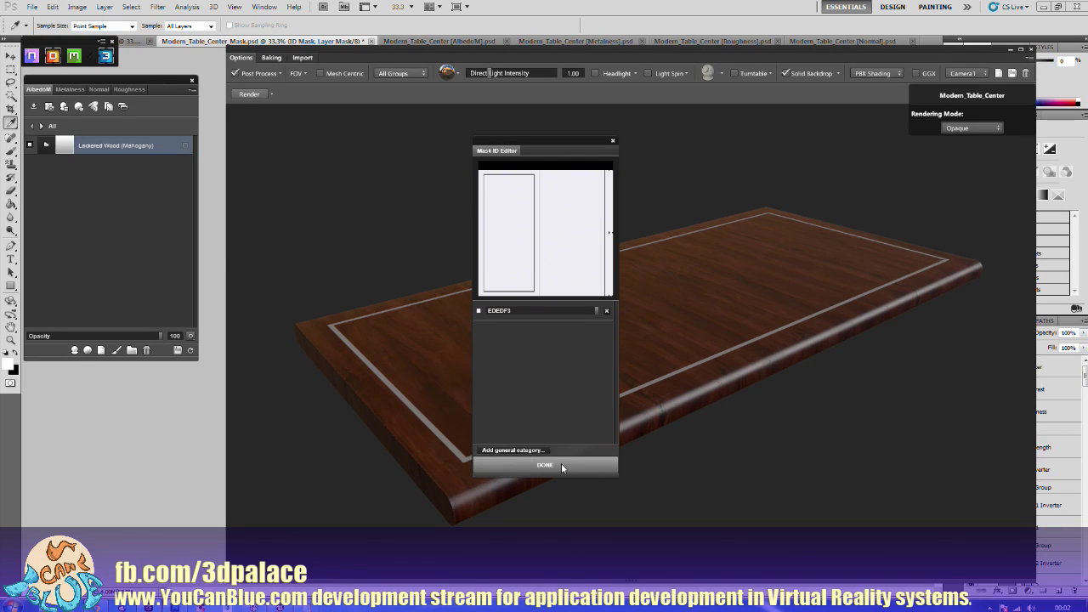
left_click(562, 466)
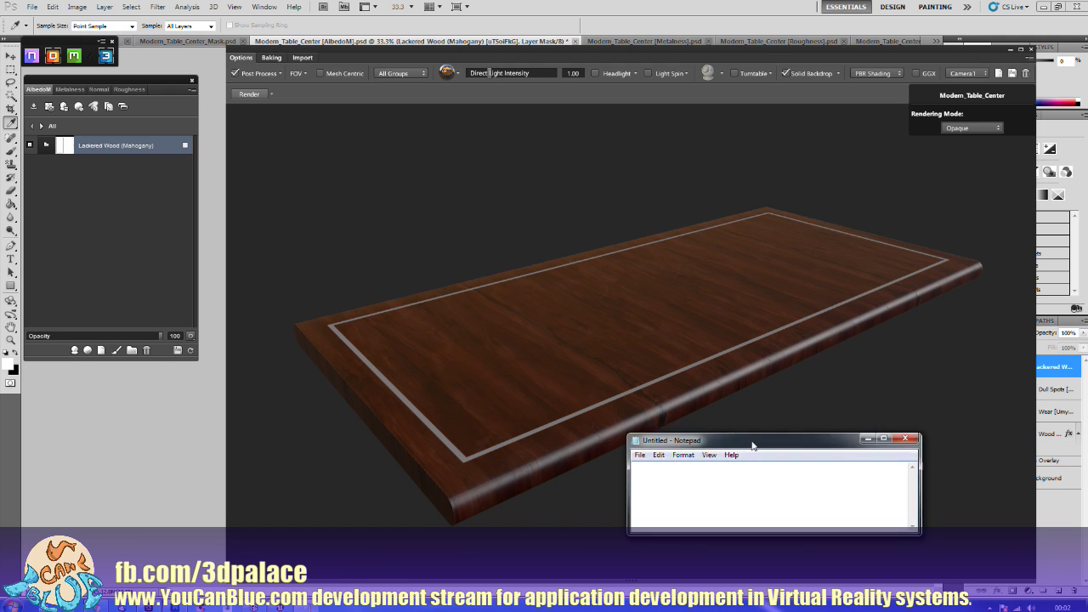
Step: Note the material as "lackered wood mahogany (whoooaa)" in the blank Notepad document and move its window out of the way
left_click_drag(750, 442, 697, 440)
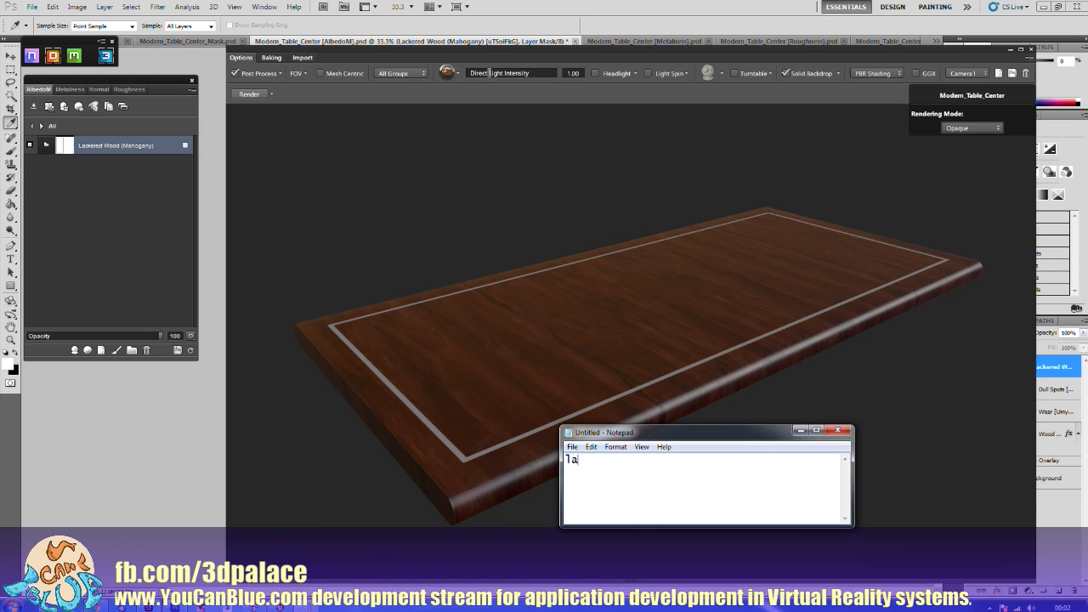
type("kered wood mahogany (whoooaa")
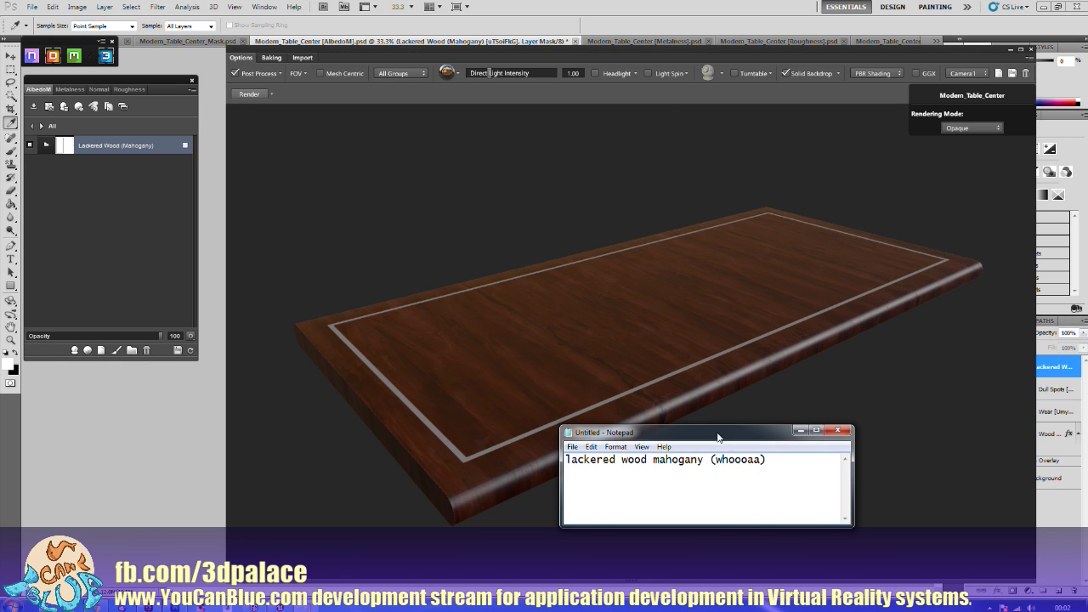
left_click_drag(718, 438, 1087, 446)
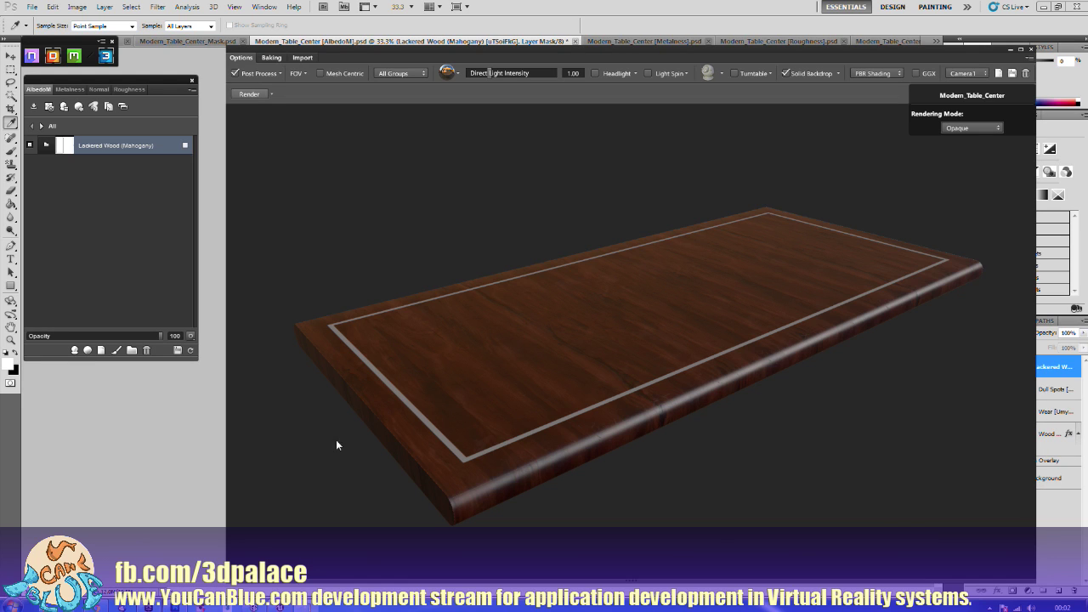
Step: Search the DDO materials for gold and add the plain Gold material to the table center
left_click(75, 350)
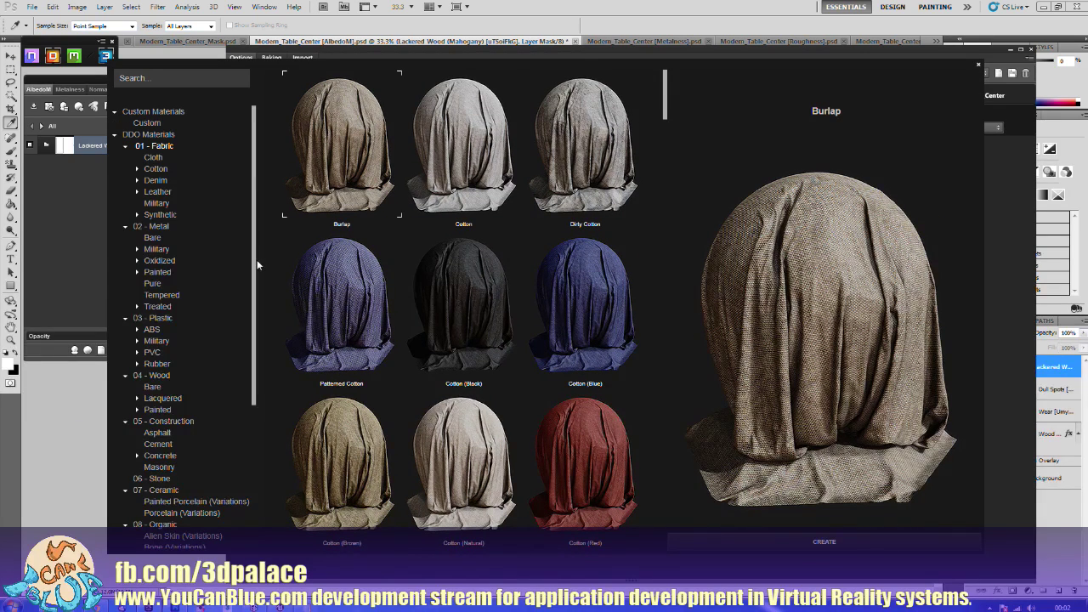
left_click(155, 283)
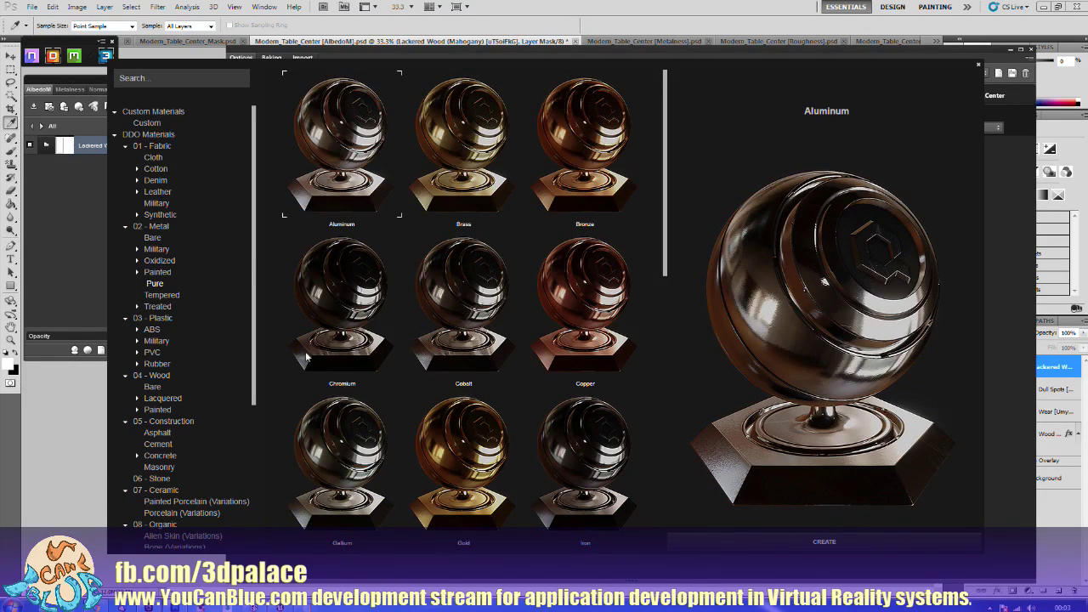
left_click(151, 78)
key("Return")
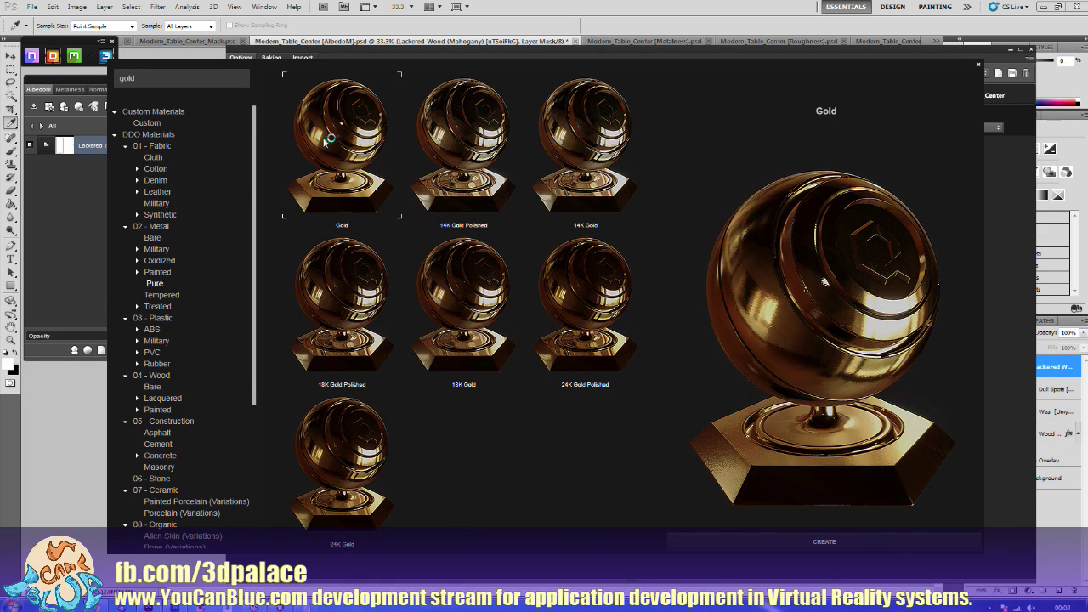
left_click(846, 544)
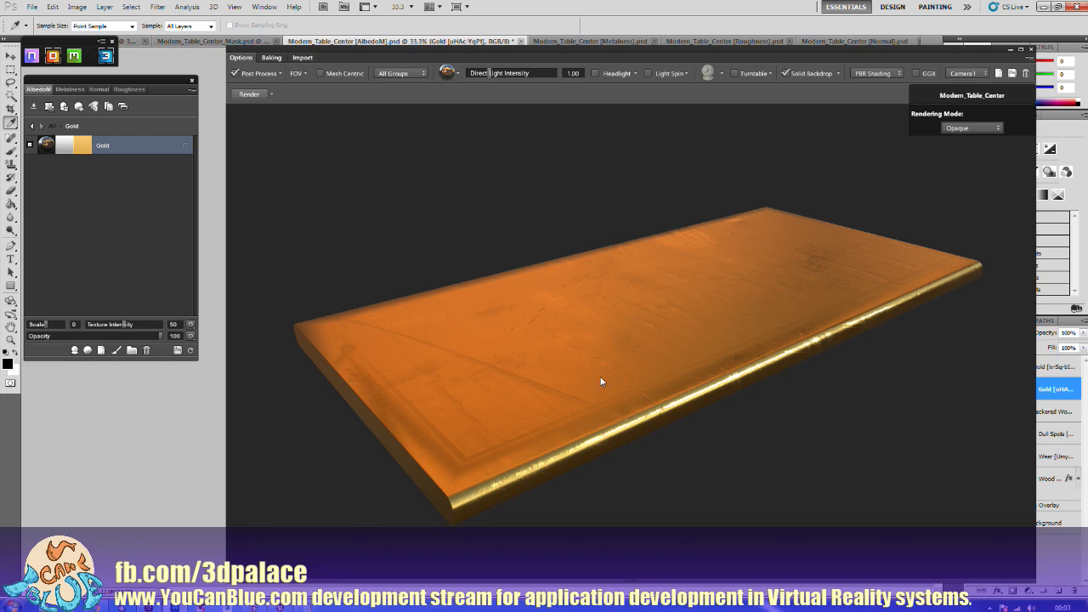
Step: Return to the top-level layer list and open the mask options for the Gold group
left_click(33, 126)
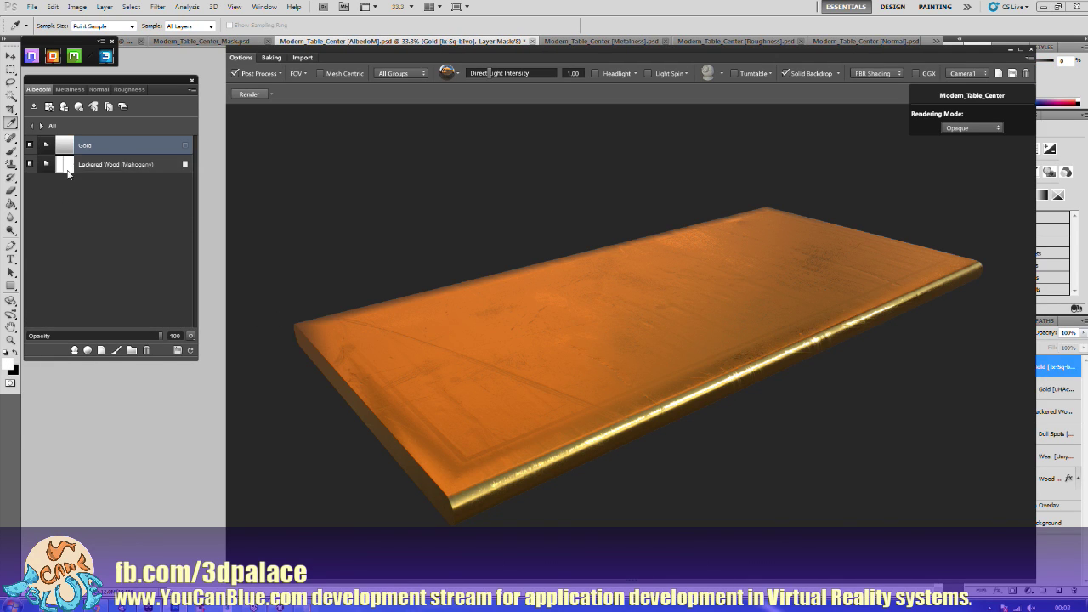
right_click(66, 146)
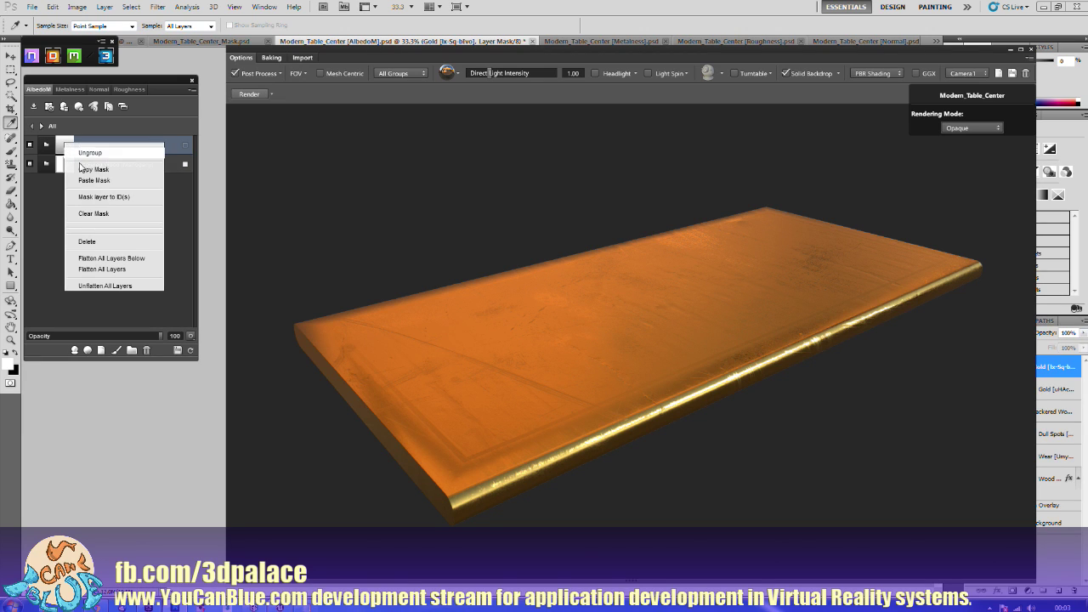
Step: Mask the Gold group to the grey inlay strip's material ID so the gold covers only the border line
left_click(97, 198)
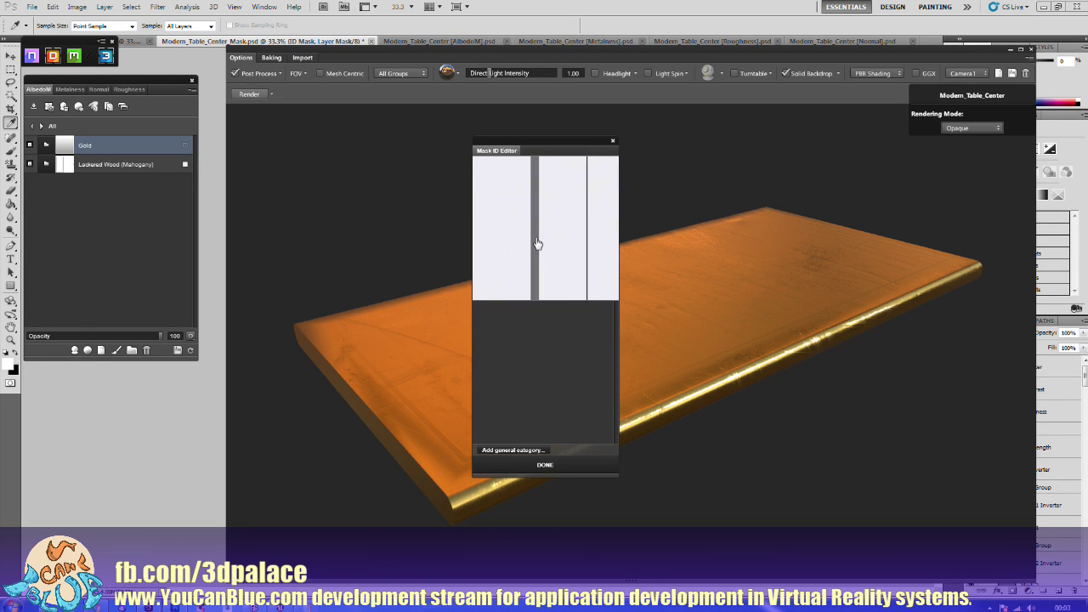
left_click(534, 236)
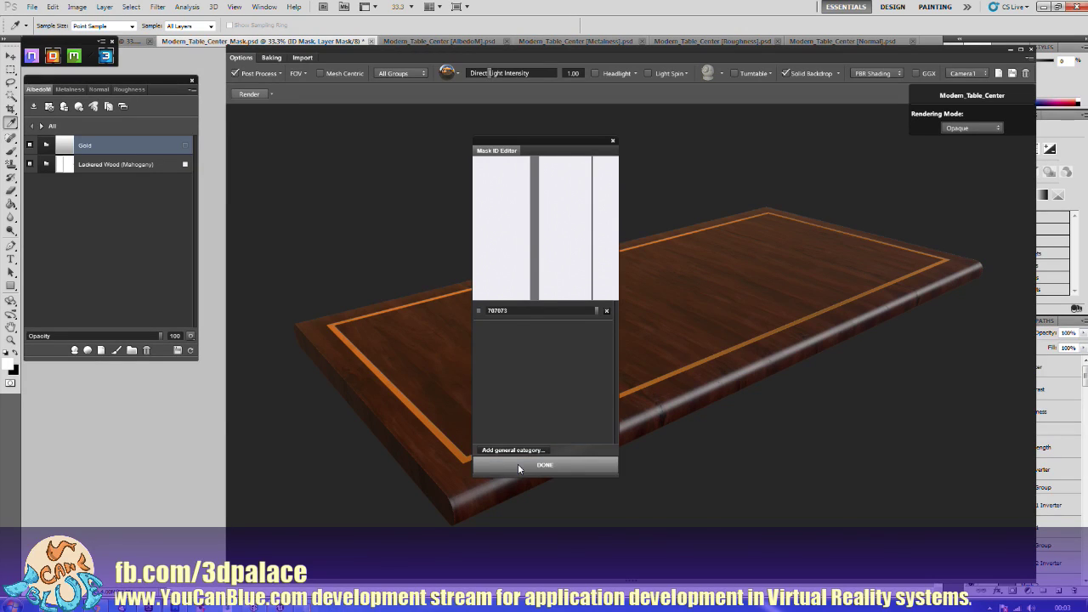
left_click(518, 465)
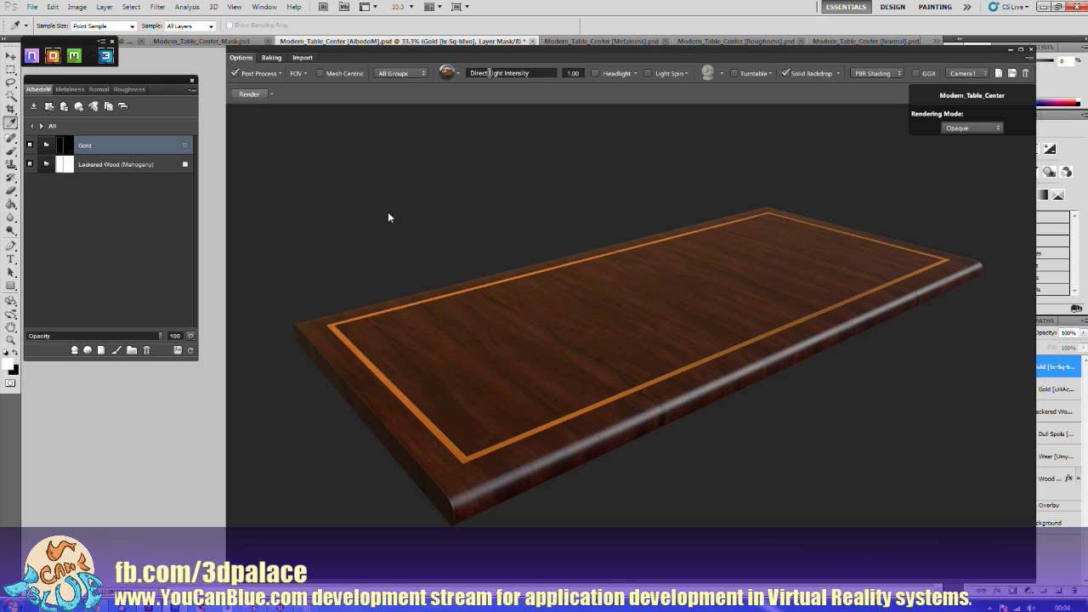
Step: Export all materials of the table center to the folder F:/stuff/Modern_Table/ModernTableCenter
left_click(34, 108)
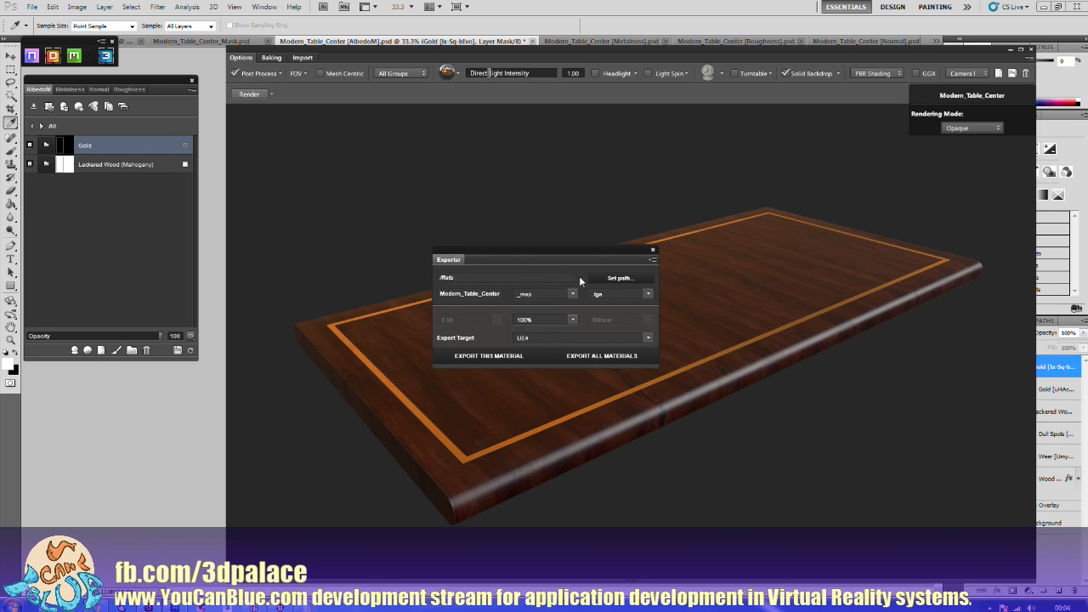
left_click(605, 278)
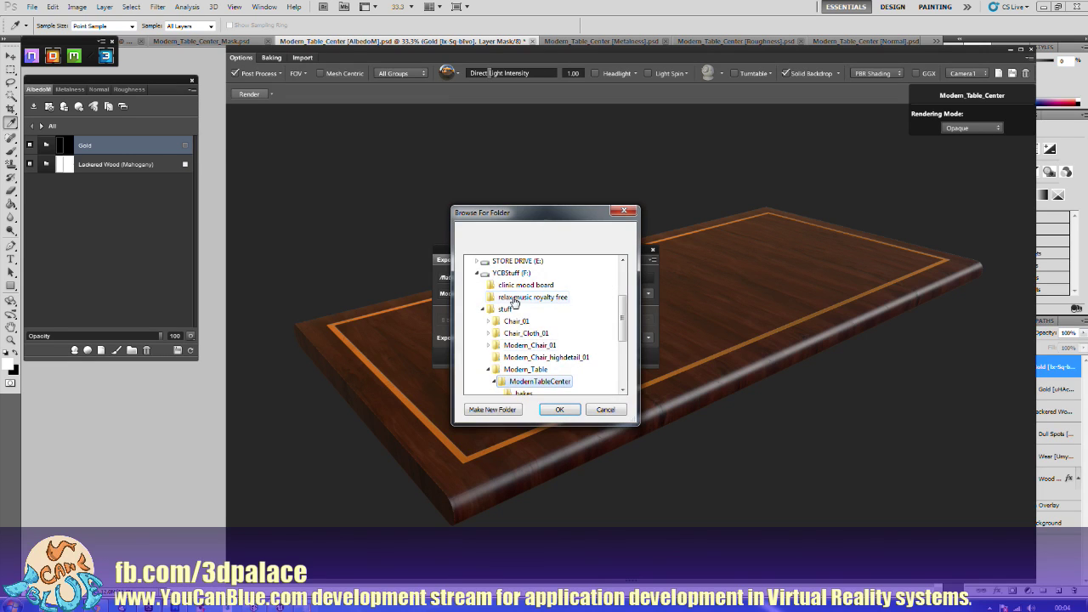
left_click(556, 409)
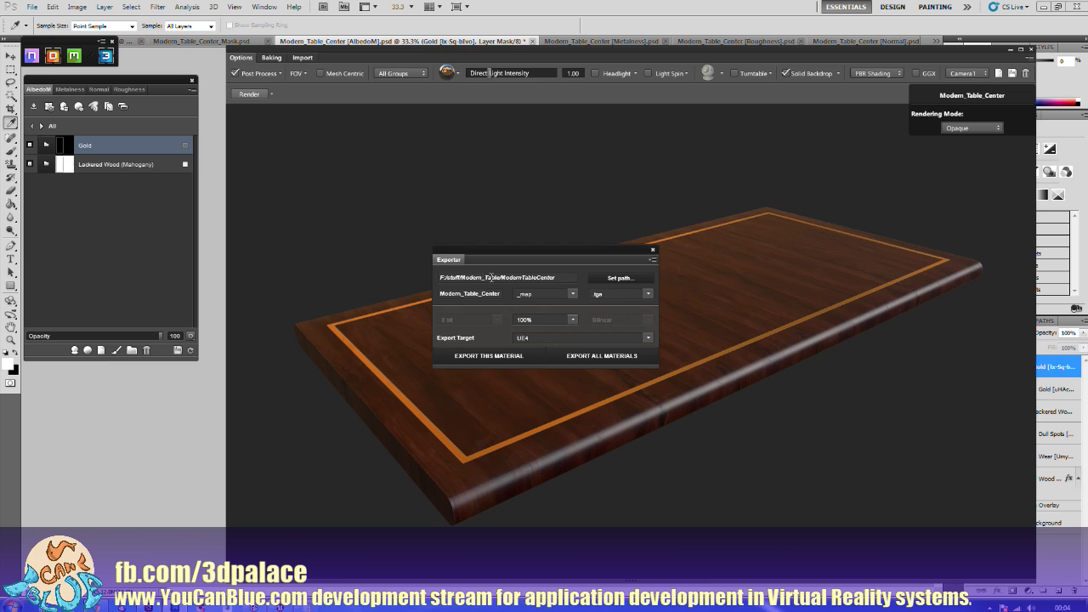
left_click(589, 356)
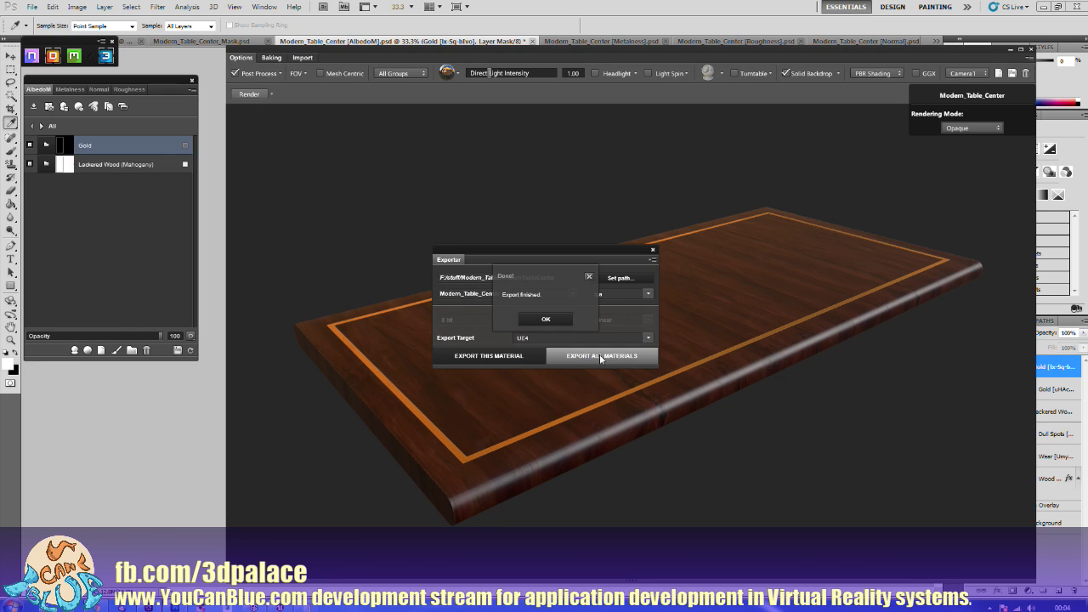
left_click(558, 319)
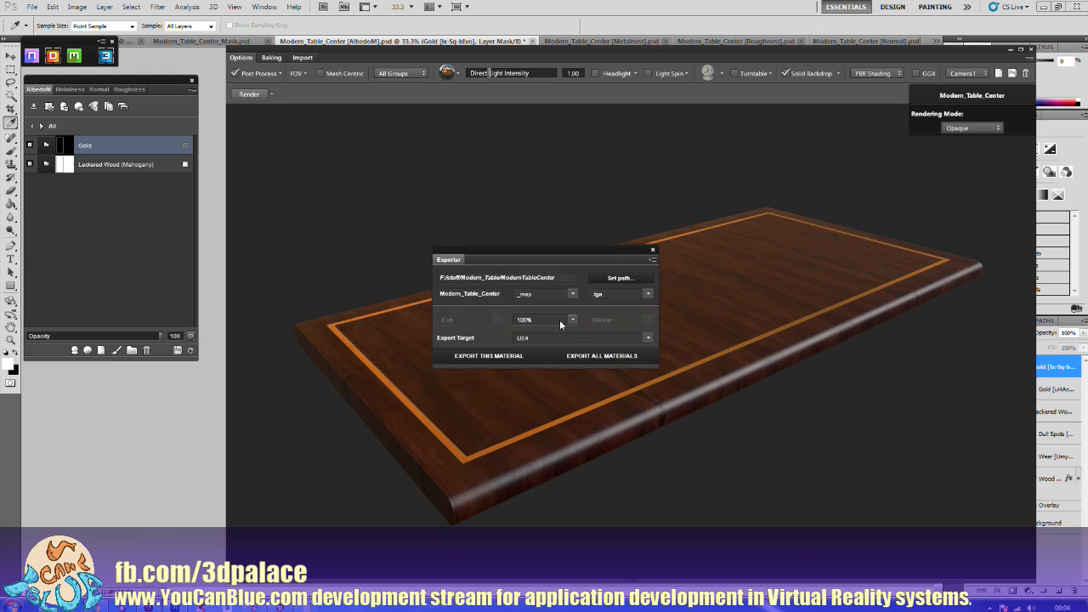
left_click(653, 250)
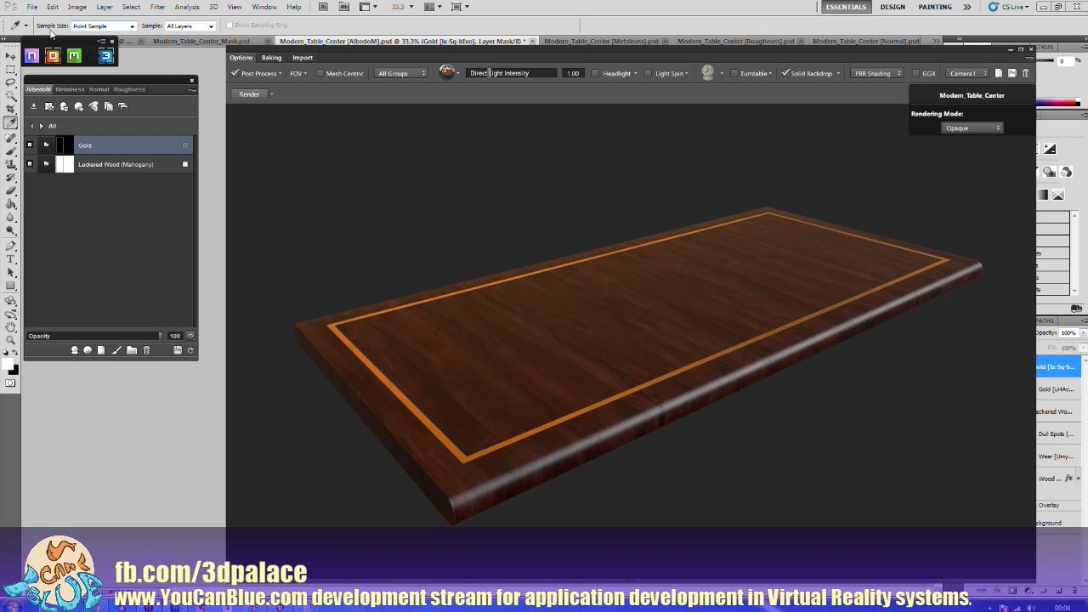
Step: Close all open table center documents without saving any changes, and close the 3D preview
left_click(30, 7)
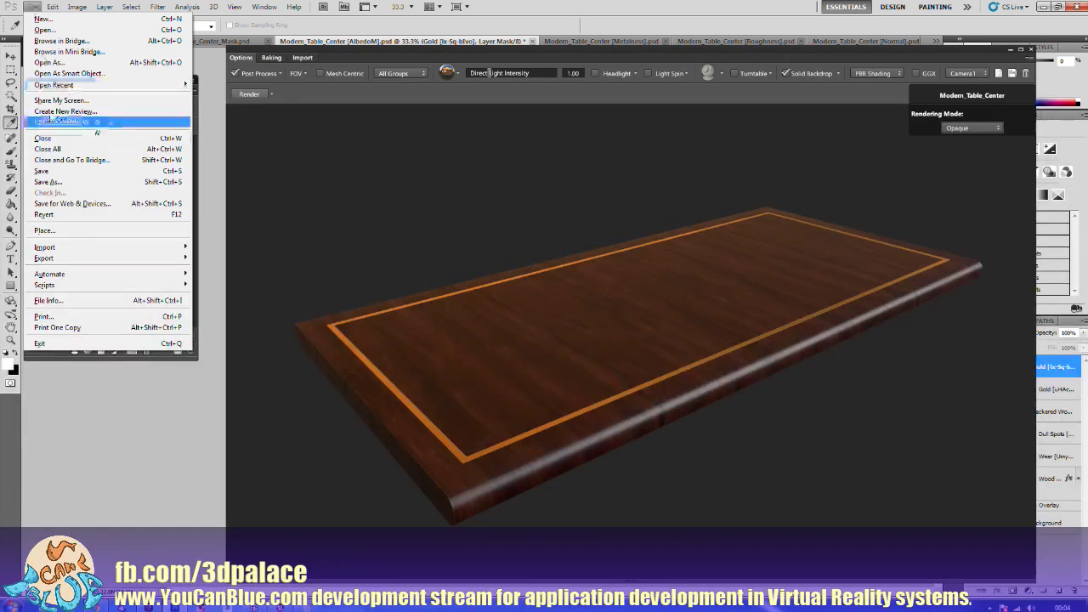
left_click(55, 149)
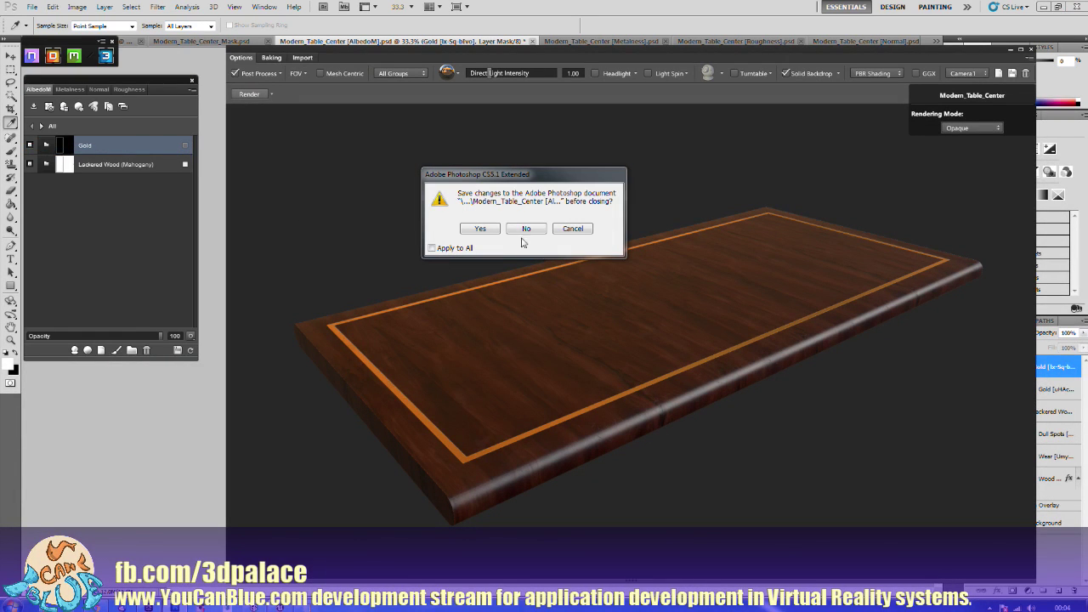
left_click(432, 248)
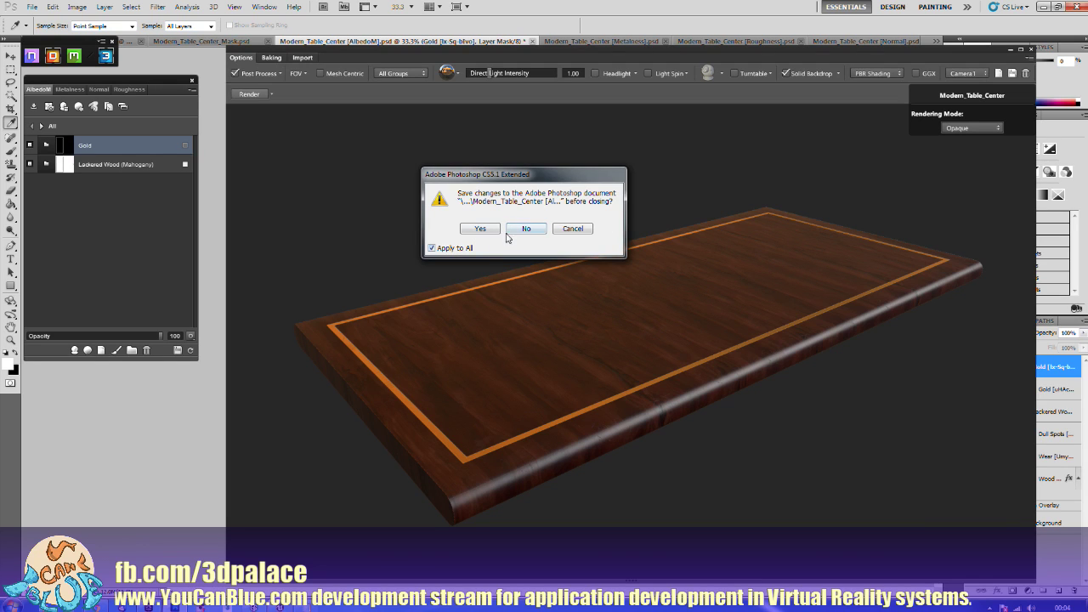
left_click(527, 229)
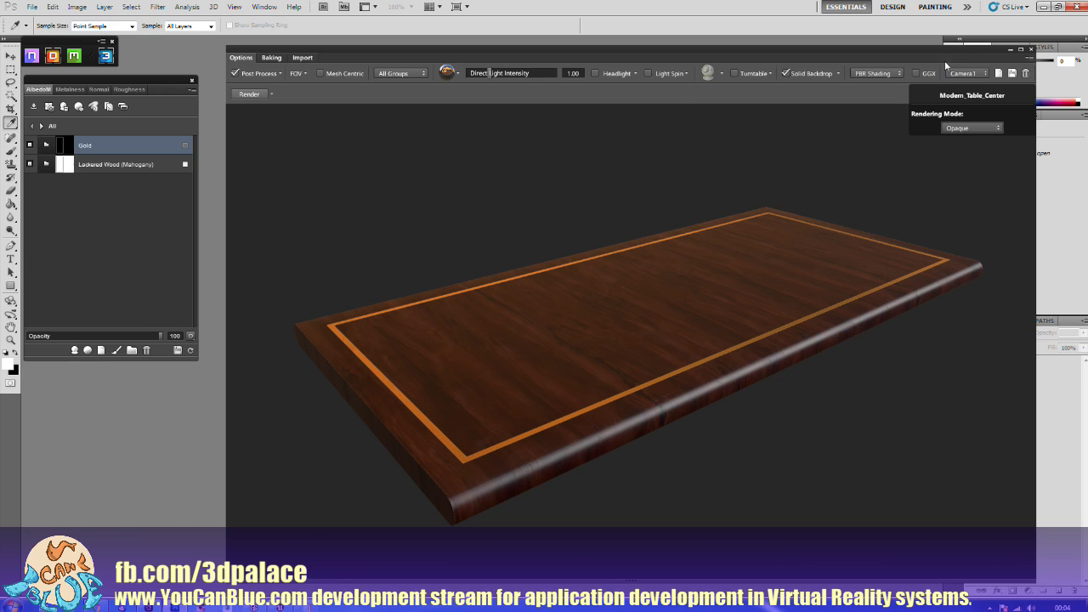
left_click(1031, 49)
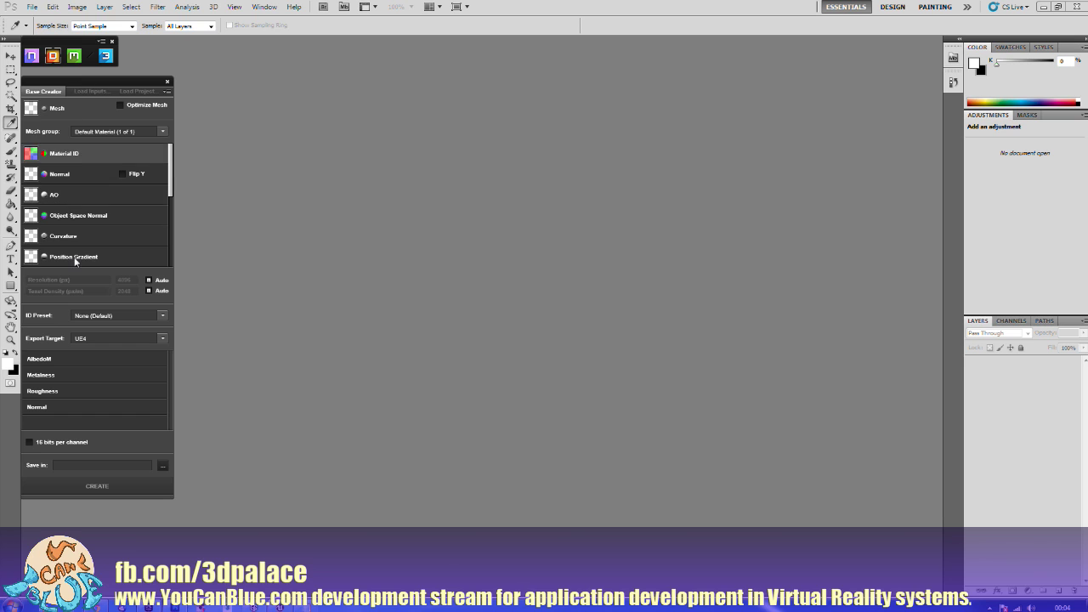
Step: Load Modern_Table_End.FBX as the new project's mesh and Modern_Table_End_Colour_Map as its material ID map
left_click(52, 111)
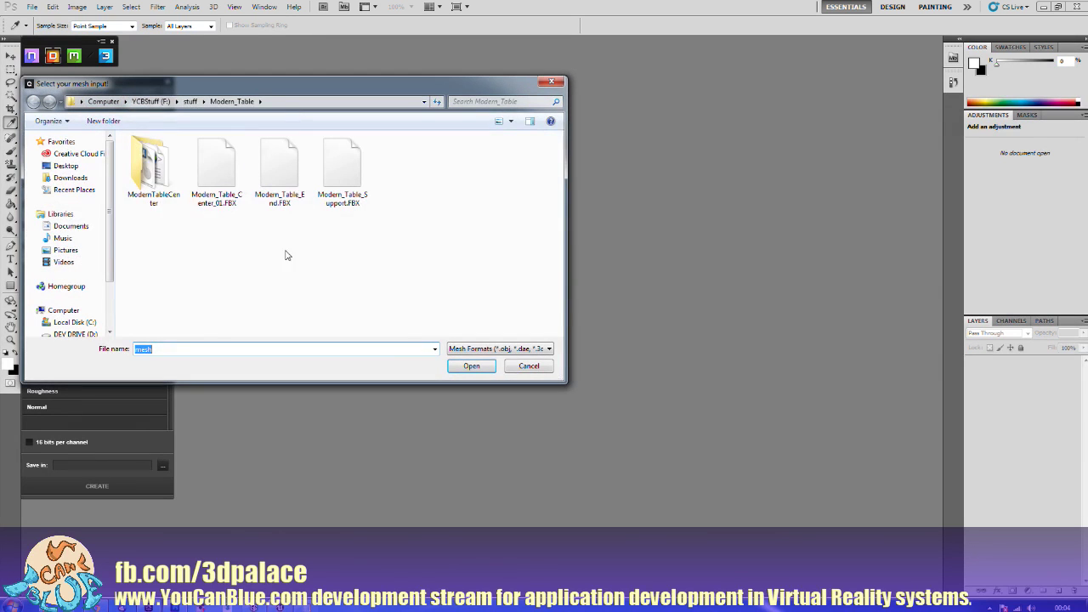
double_click(293, 163)
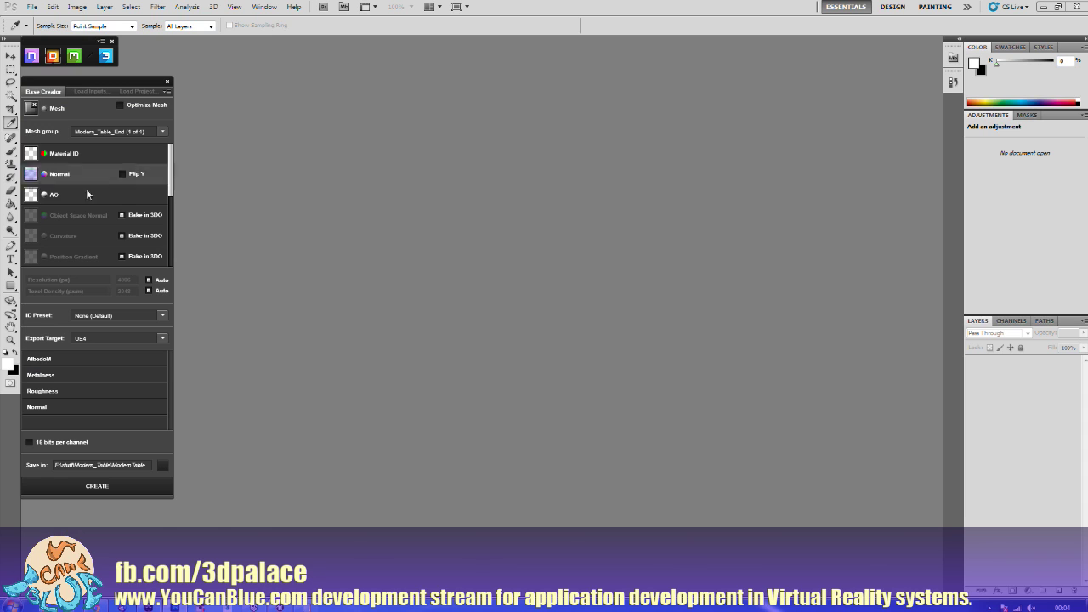
left_click(56, 156)
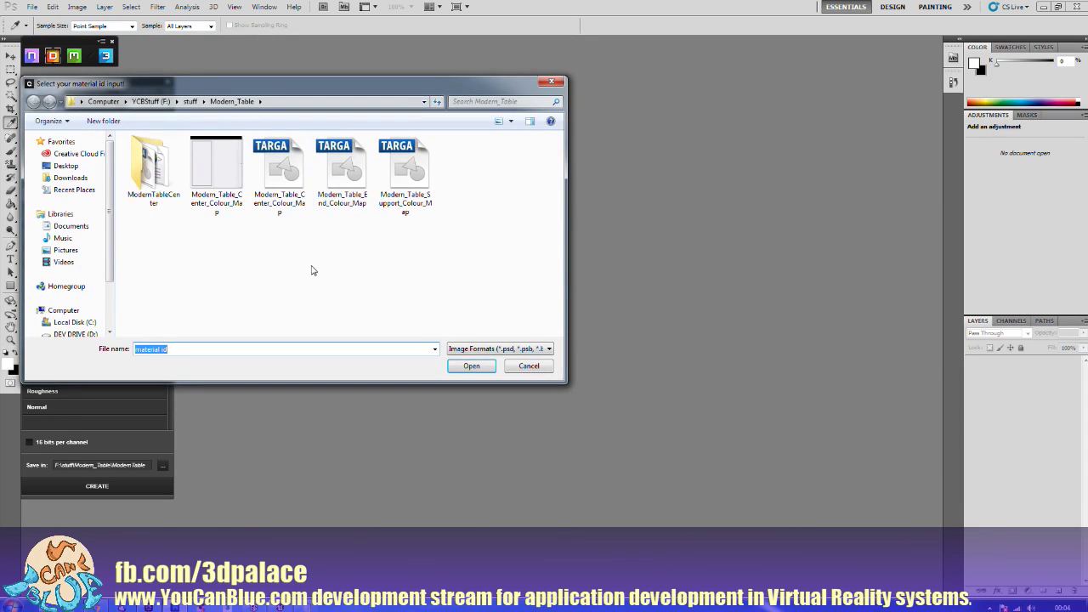
left_click(356, 174)
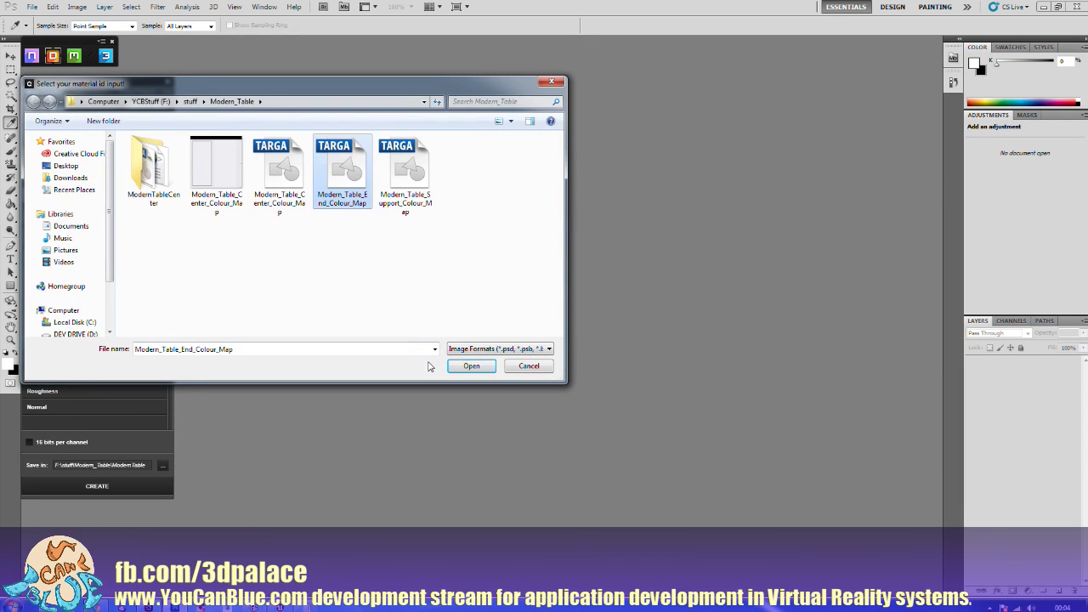
left_click(470, 365)
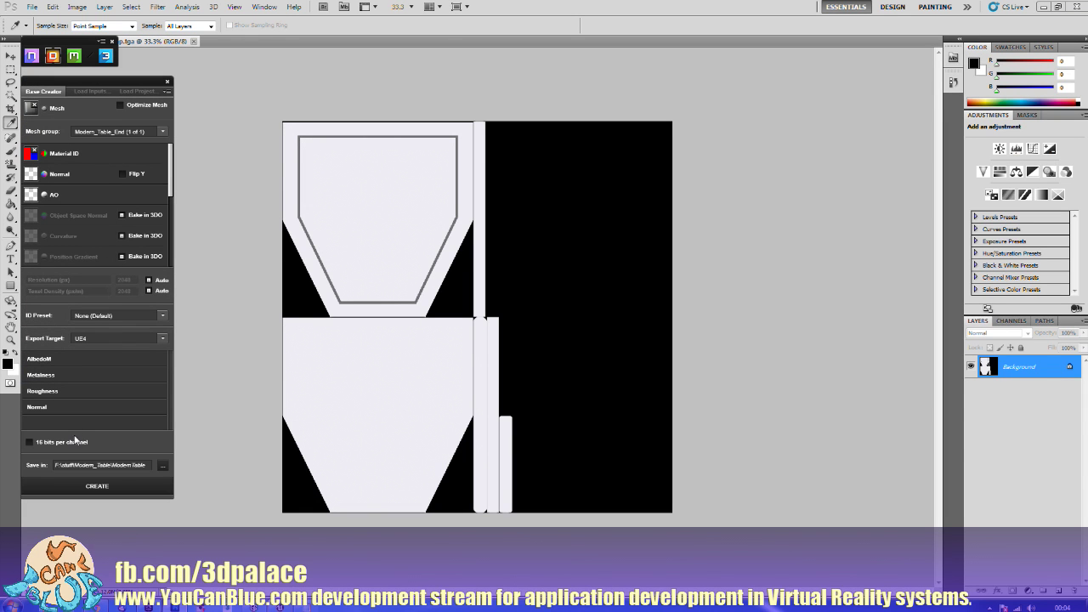
Step: Create the table end project from the loaded inputs, keeping layers editable
left_click(122, 483)
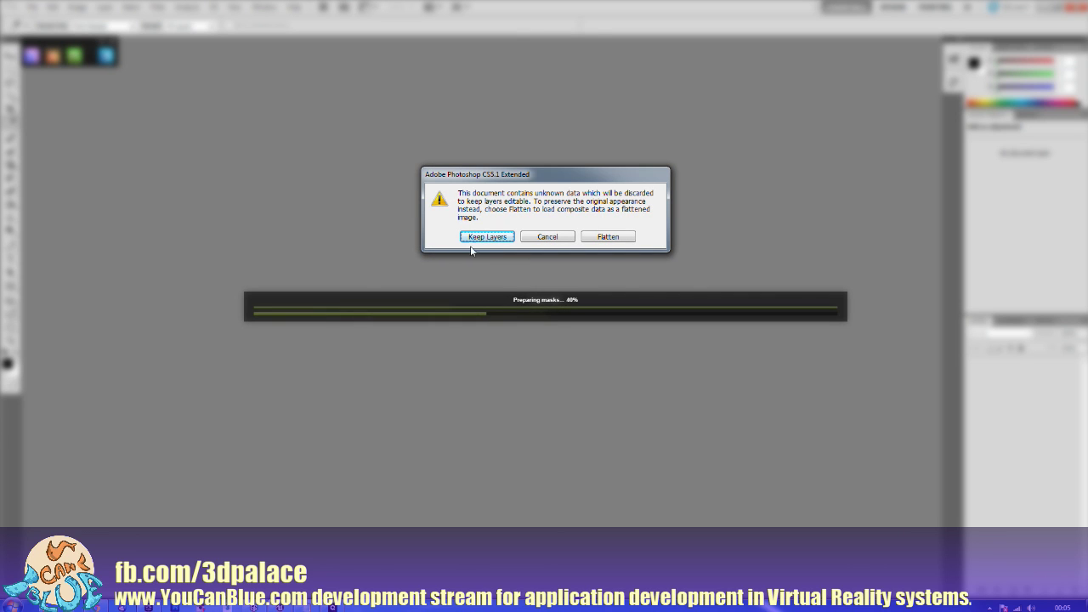
left_click(485, 237)
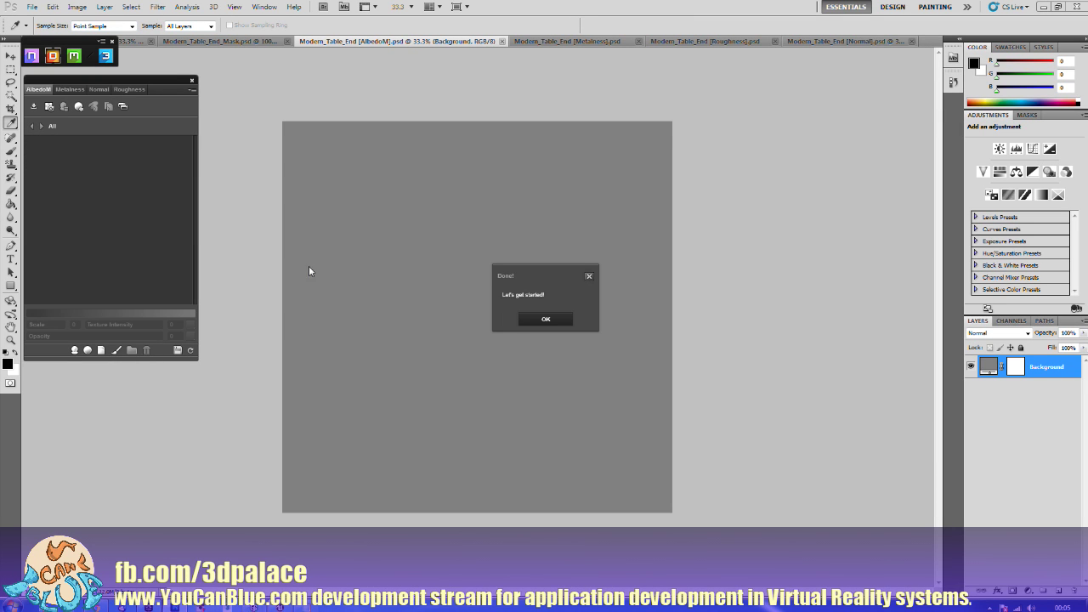
left_click(524, 319)
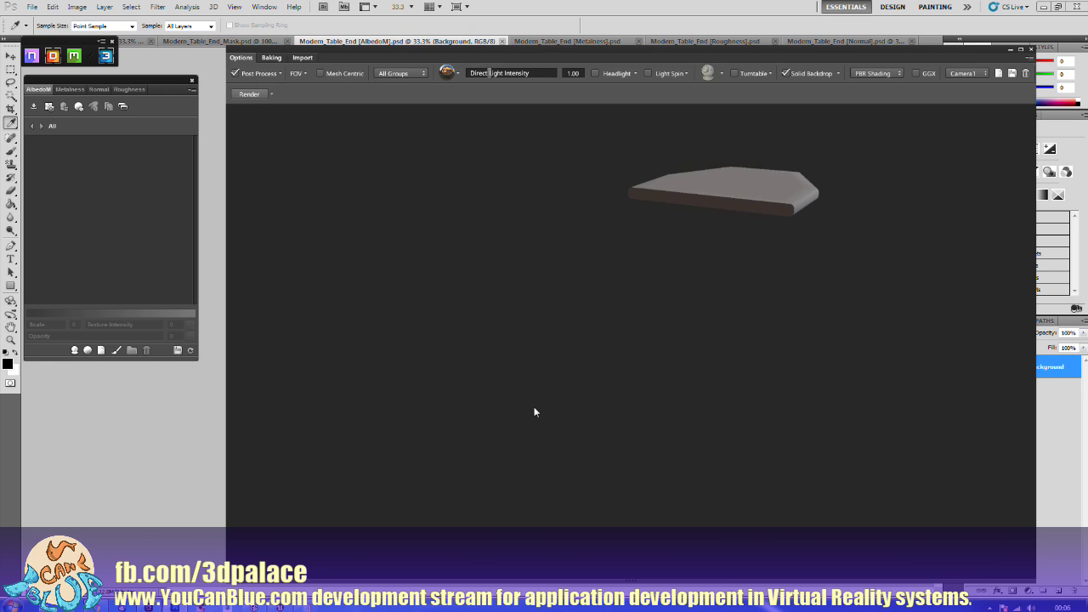
Step: Add the Lackered Wood (Mahogany) material from the wood category to the table end
middle_click_drag(724, 214, 464, 501)
left_click_drag(552, 433, 446, 422)
middle_click_drag(446, 422, 489, 444)
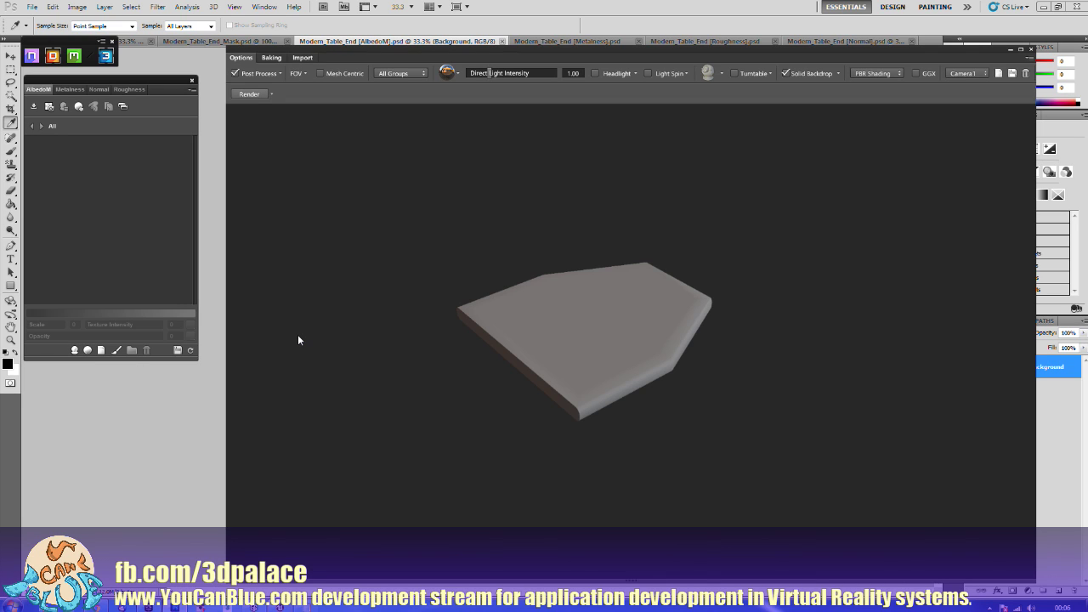
left_click(74, 351)
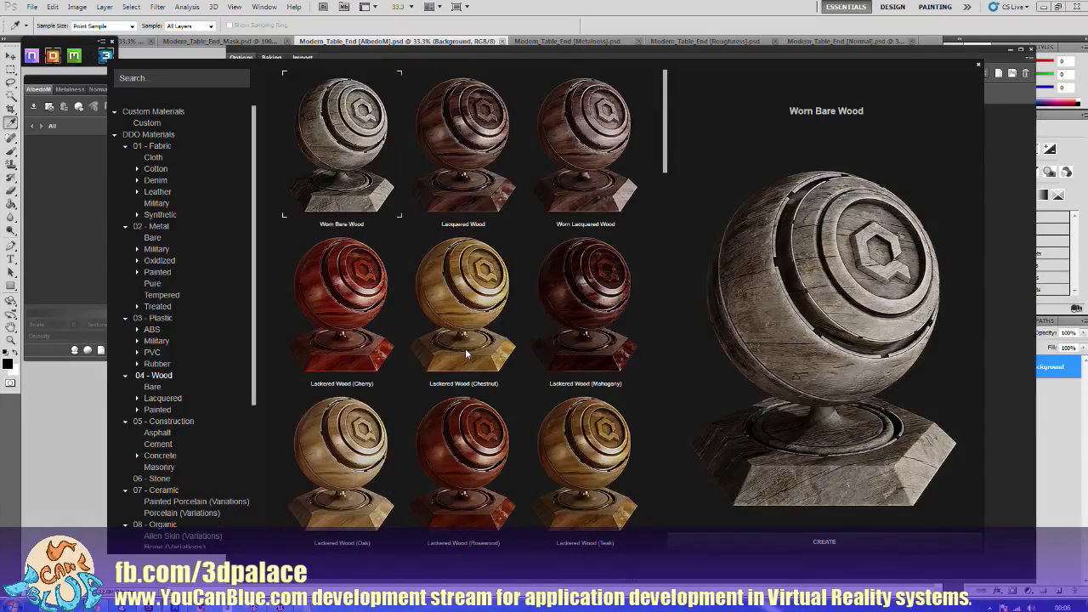
left_click(589, 311)
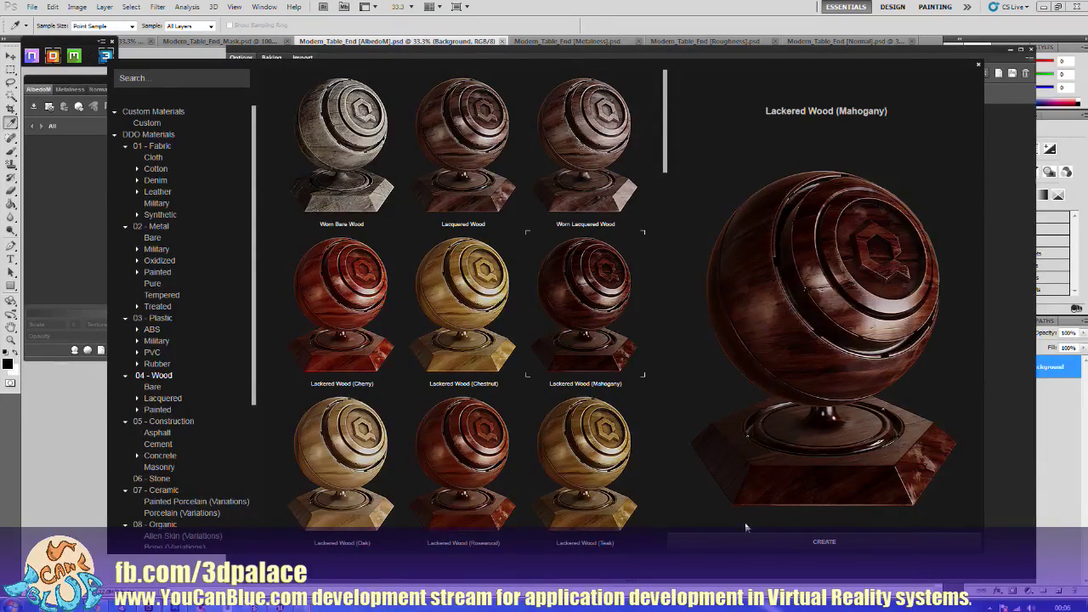
left_click(758, 541)
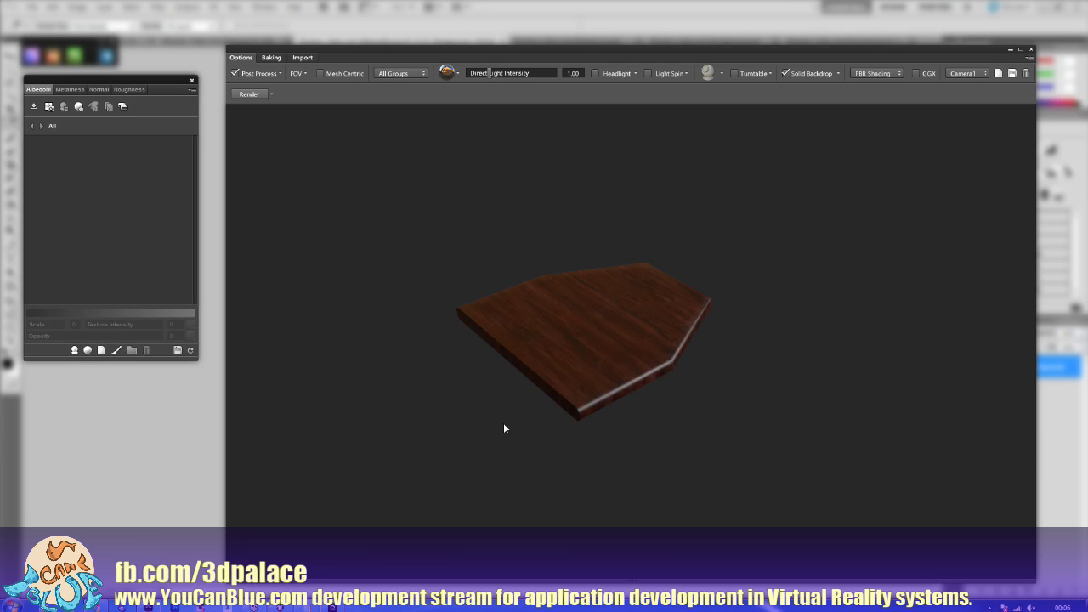
Step: Mask the whole Lackered Wood (Mahogany) group to the near-white material ID EDEDF3, leaving out the inlay line
mouse_move(559, 48)
left_mouse_down()
mouse_move(538, 528)
mouse_move(513, 408)
mouse_move(541, 105)
mouse_move(536, 56)
mouse_move(542, 31)
mouse_move(557, 42)
left_mouse_up()
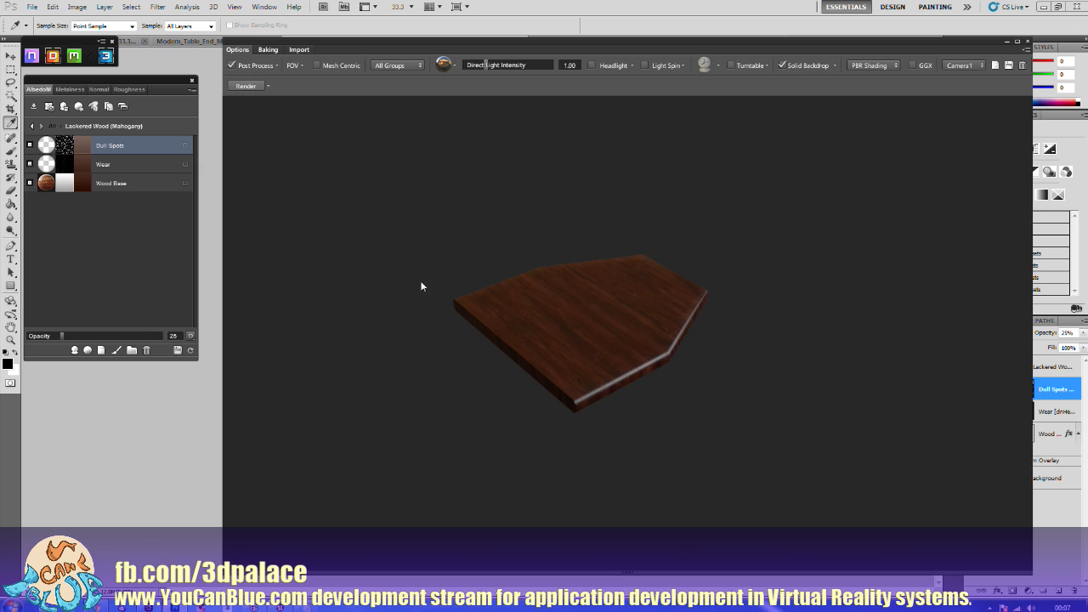
left_click(32, 127)
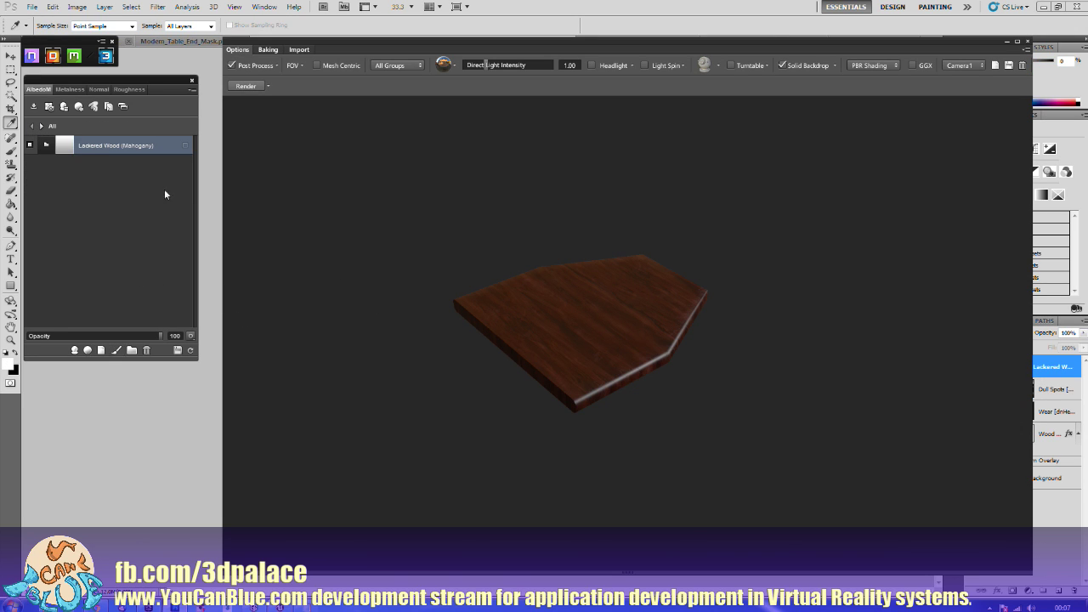
right_click(62, 151)
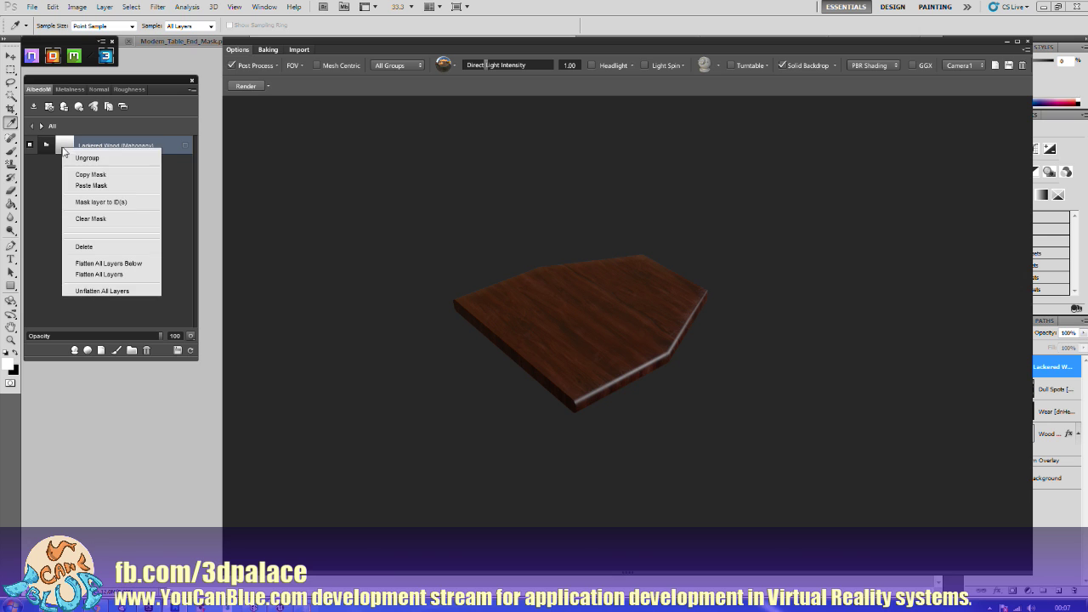
left_click(101, 203)
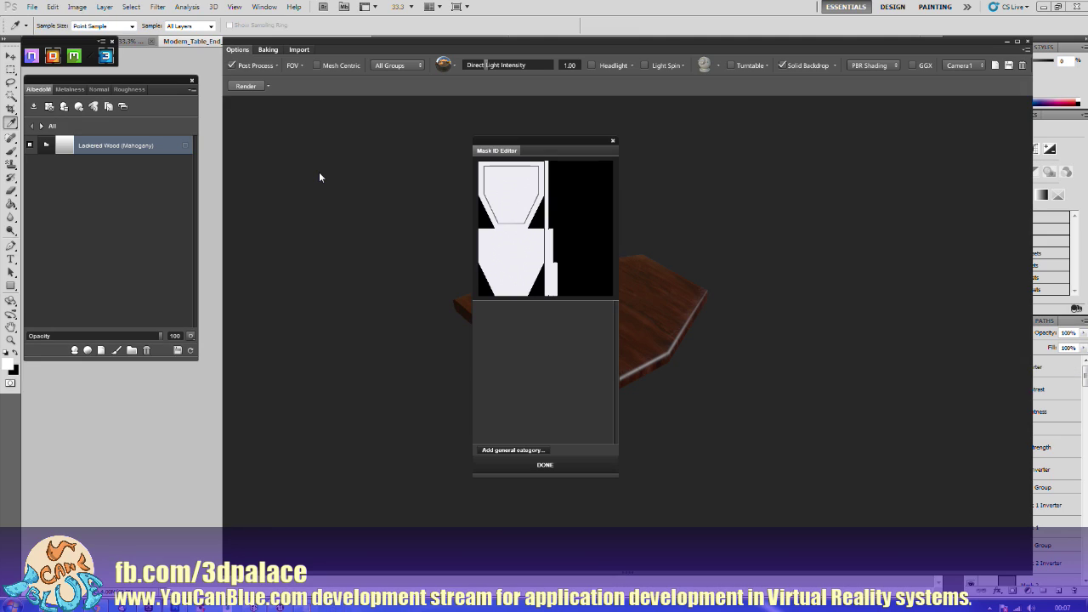
left_click(528, 253)
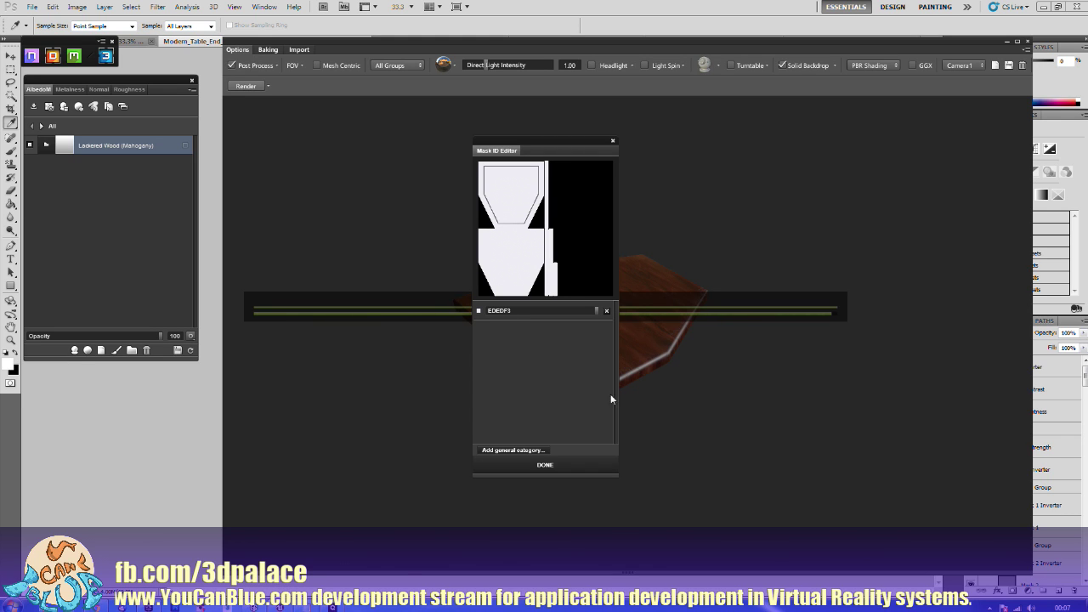
left_click(519, 466)
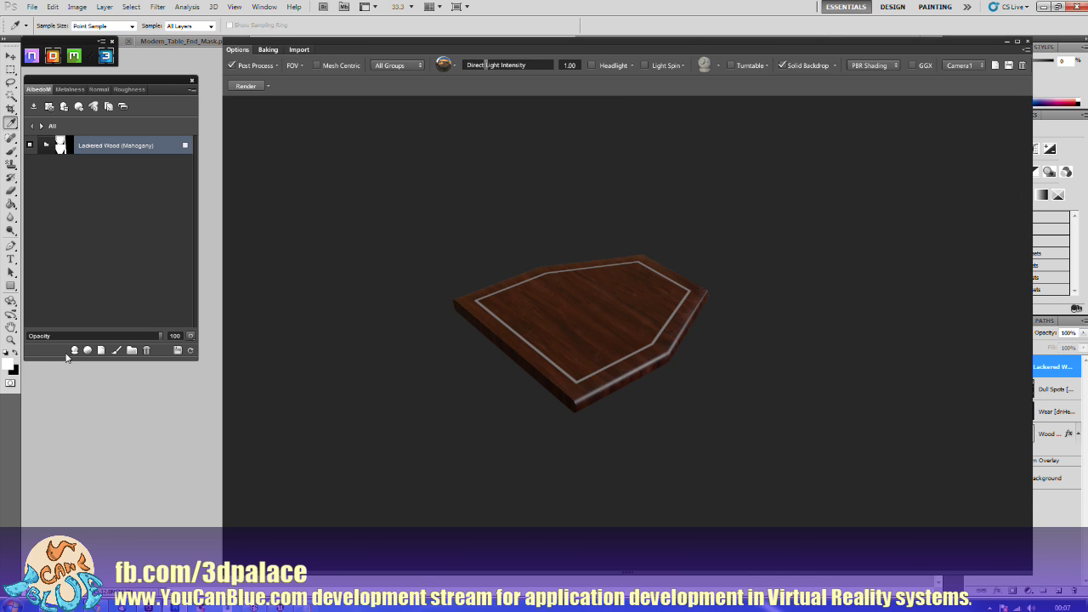
Step: Search the material library for gold and add the plain Gold material to the table end
left_click(74, 351)
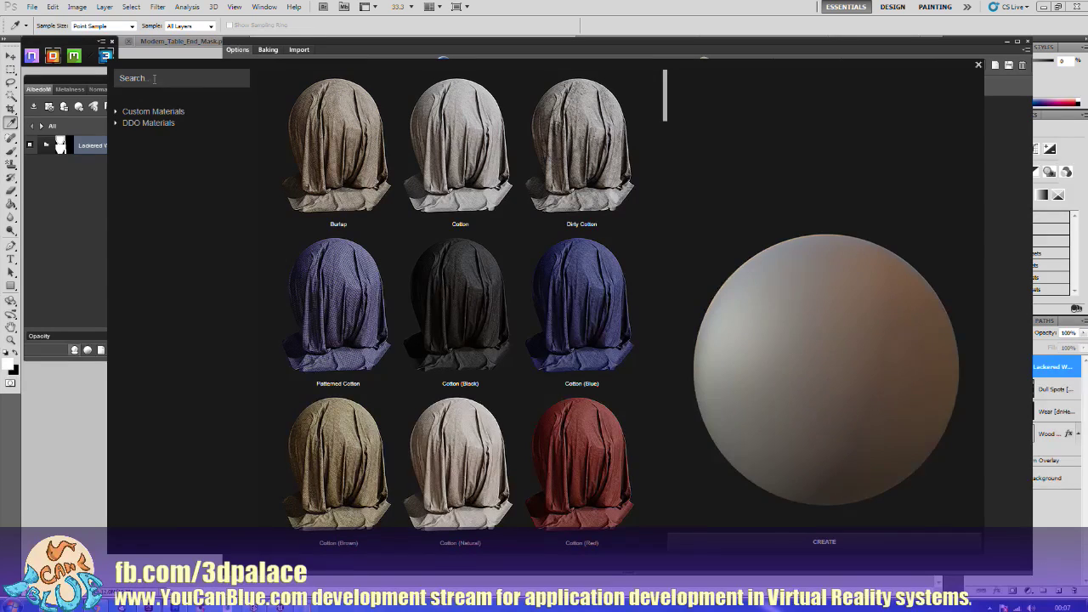
left_click(163, 77)
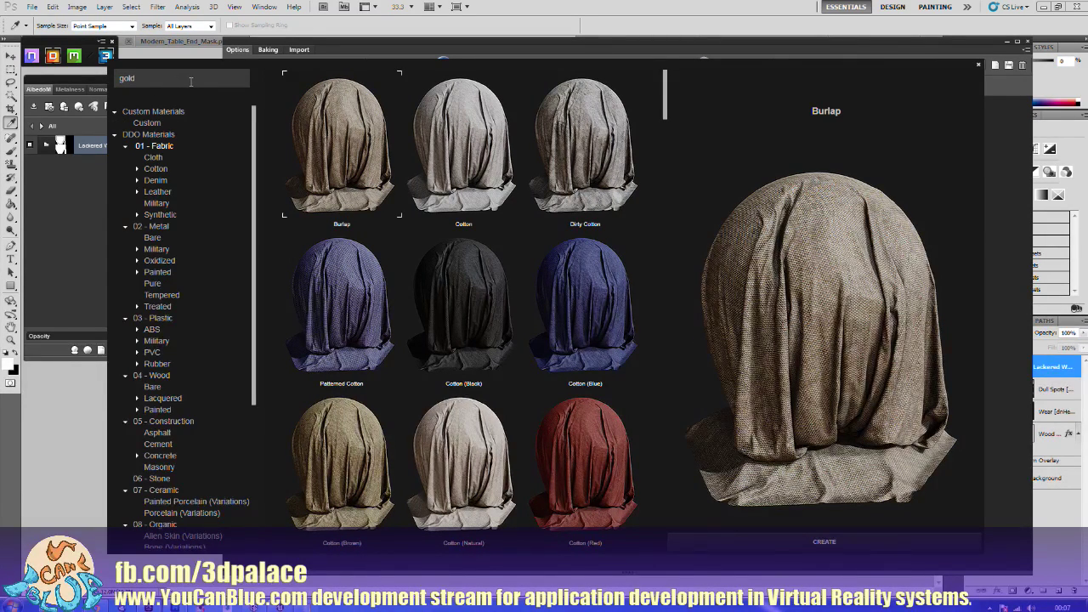
key("Return")
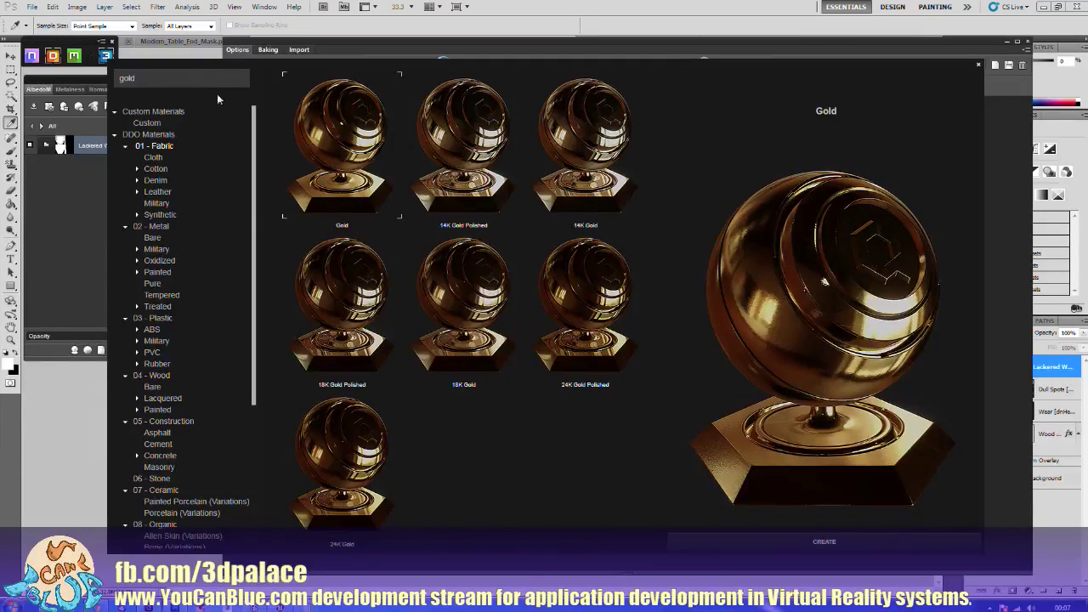
left_click(835, 548)
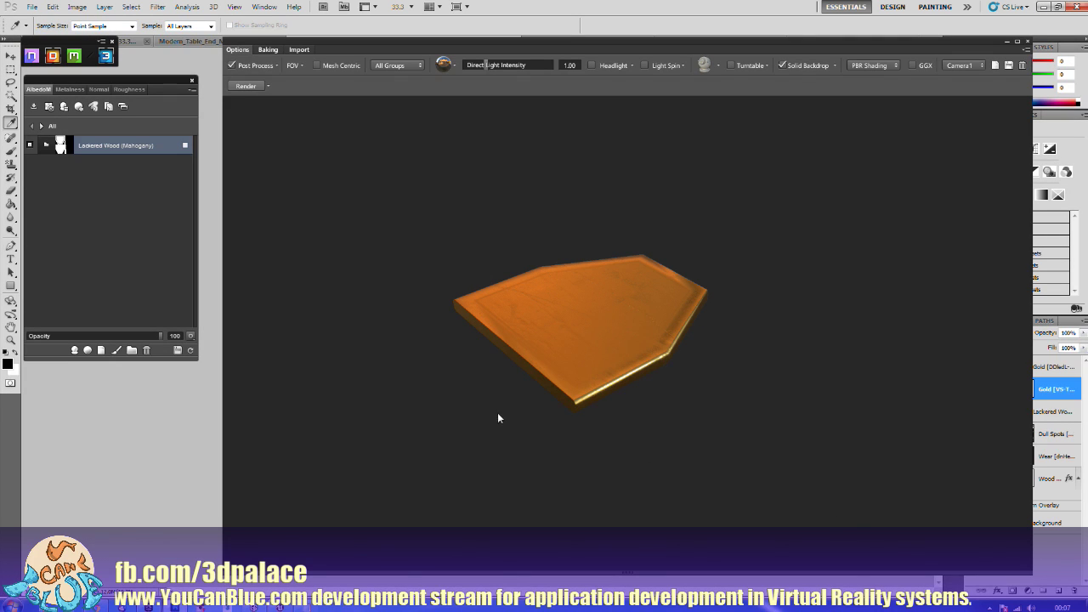
Step: Mask the whole Gold group to the grey material ID of the inlay line on the table end
left_click(32, 126)
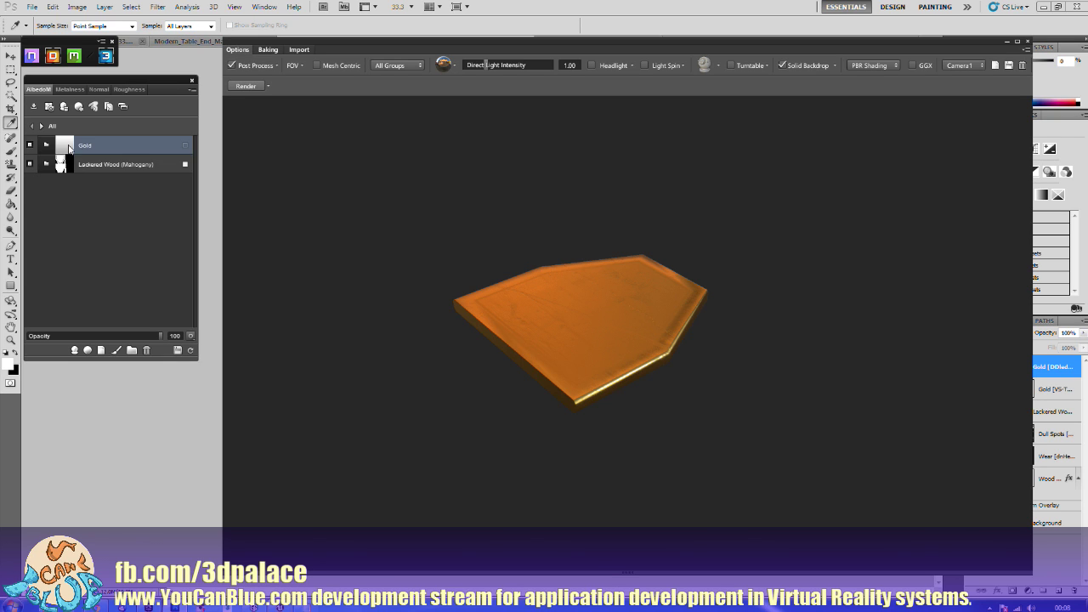
right_click(68, 148)
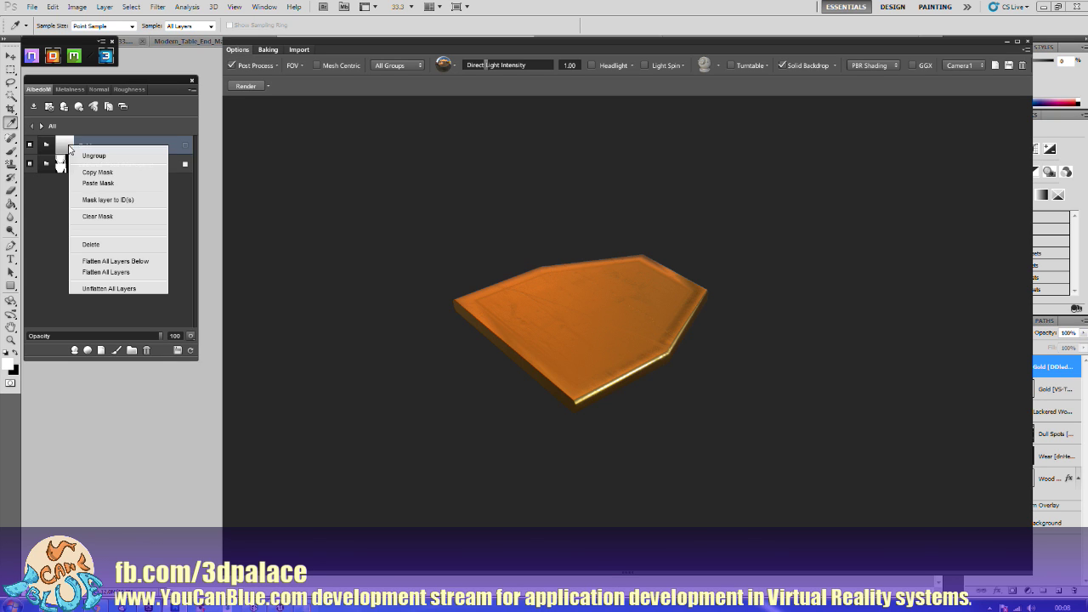
left_click(97, 201)
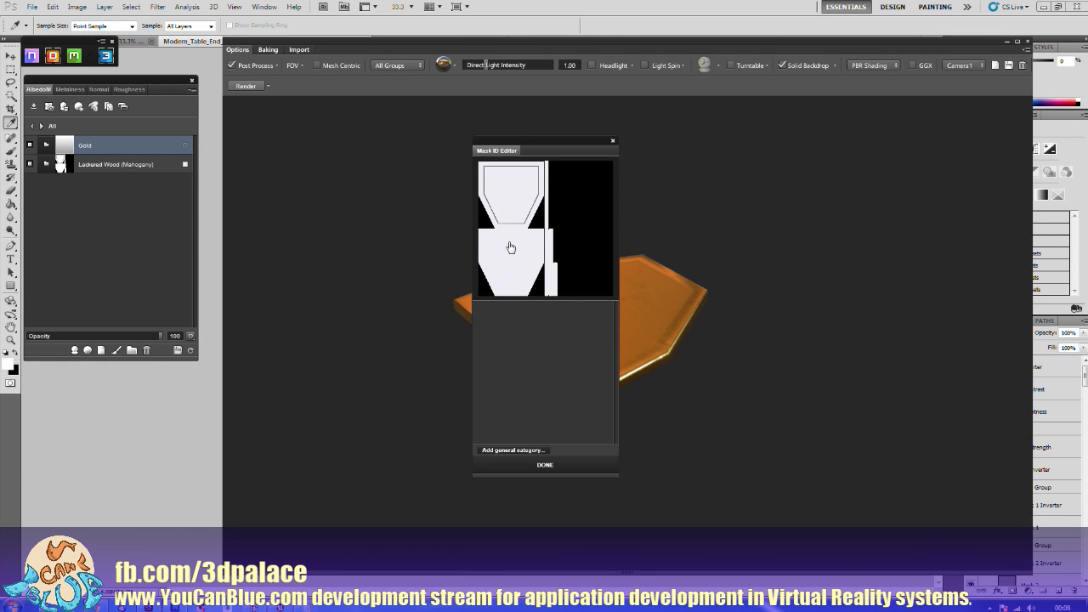
scroll(510, 247, "up", 5)
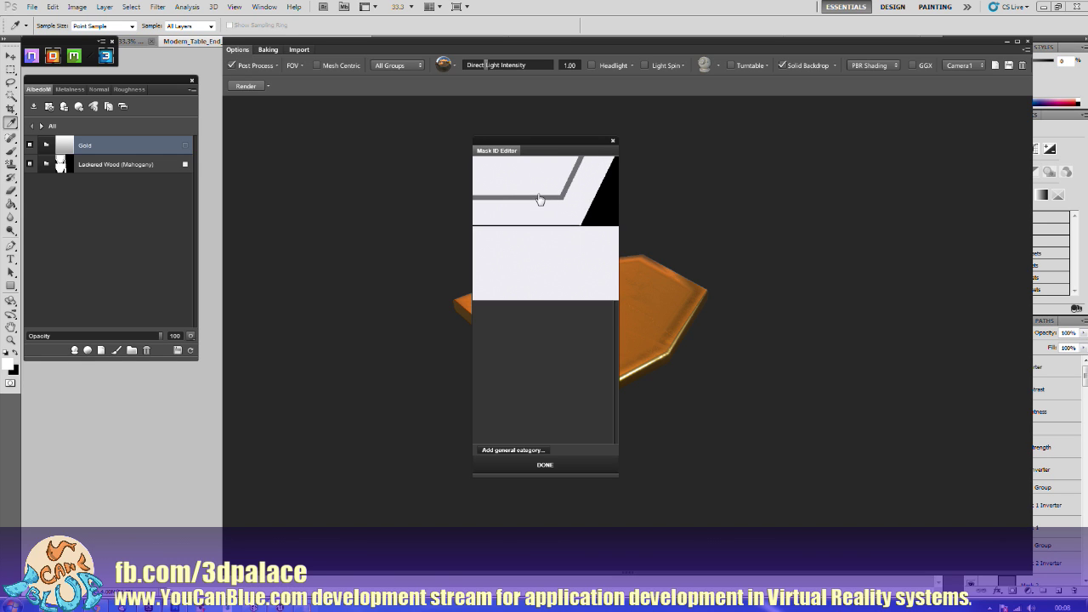
scroll(539, 199, "up", 2)
left_click(544, 204)
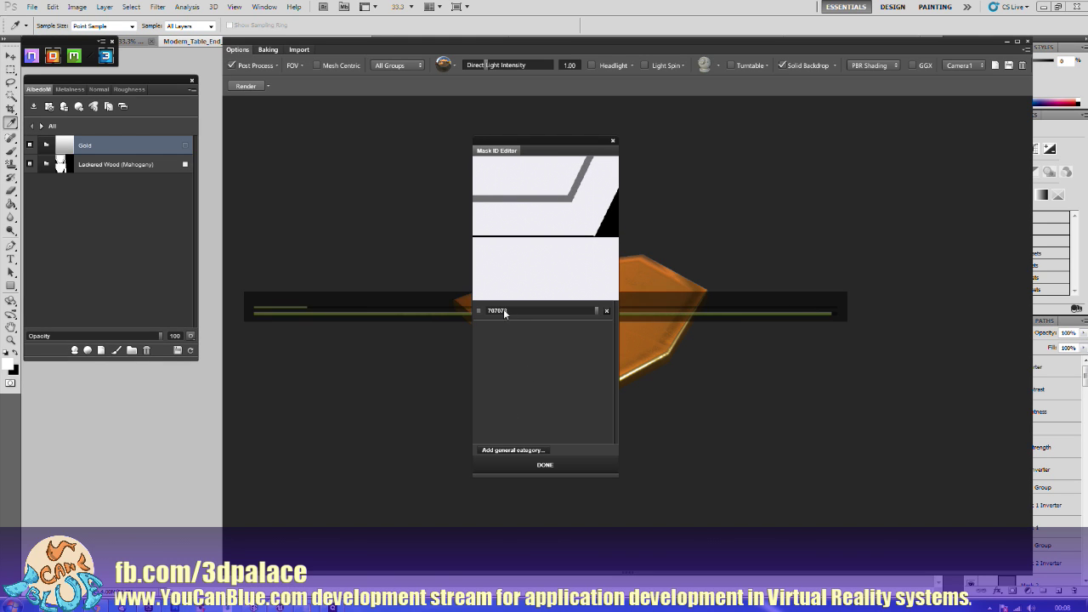
left_click(537, 465)
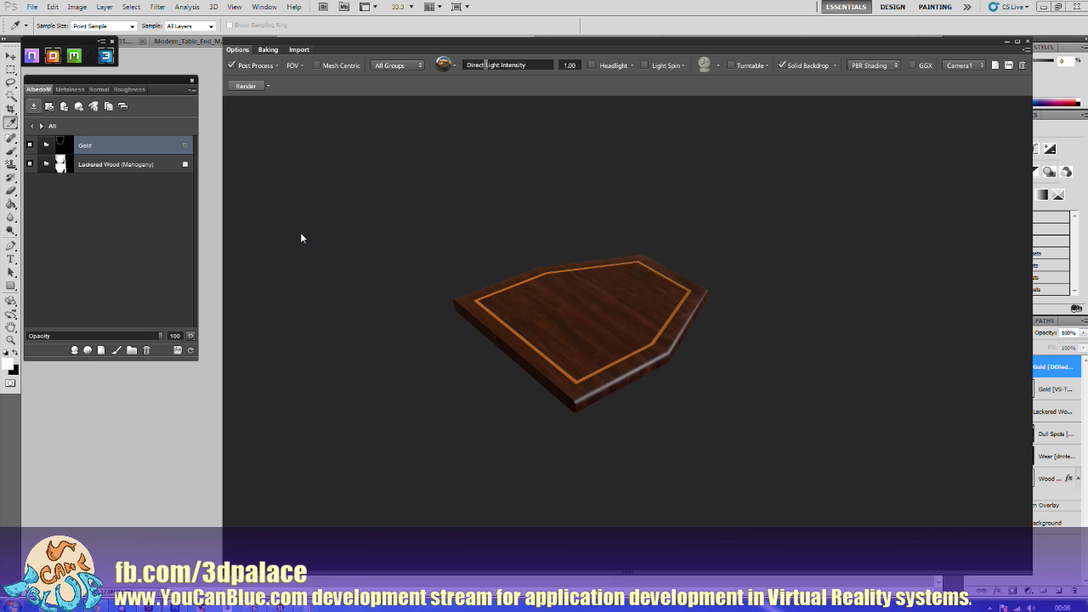
Step: Export all Modern_Table_End materials as tga files for UE4 into the F:/stuff/Modern_Table/ModernTable folder
left_click(620, 278)
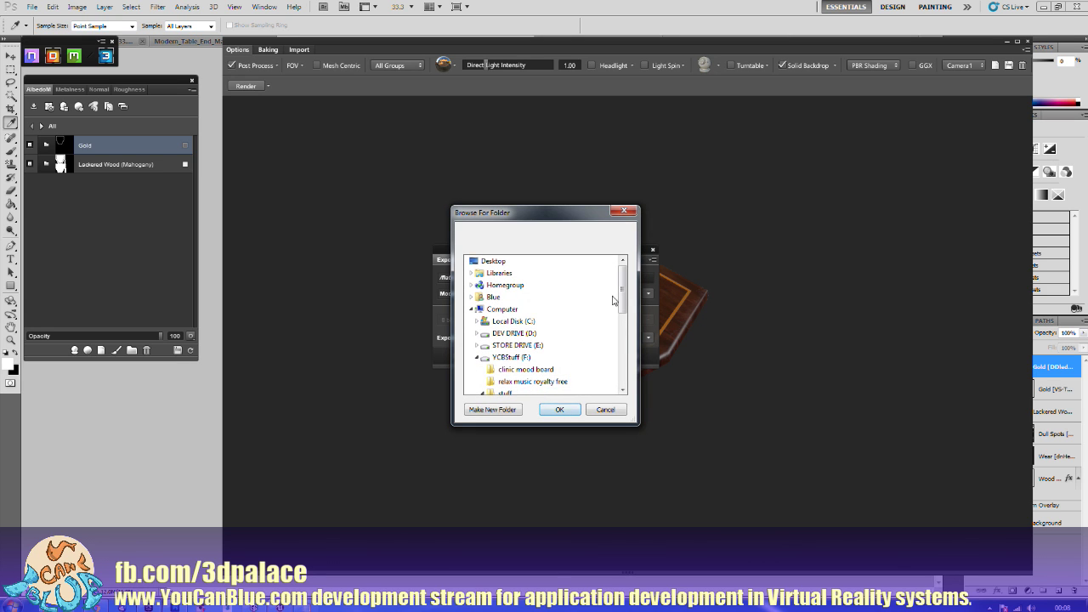
left_click_drag(623, 287, 629, 335)
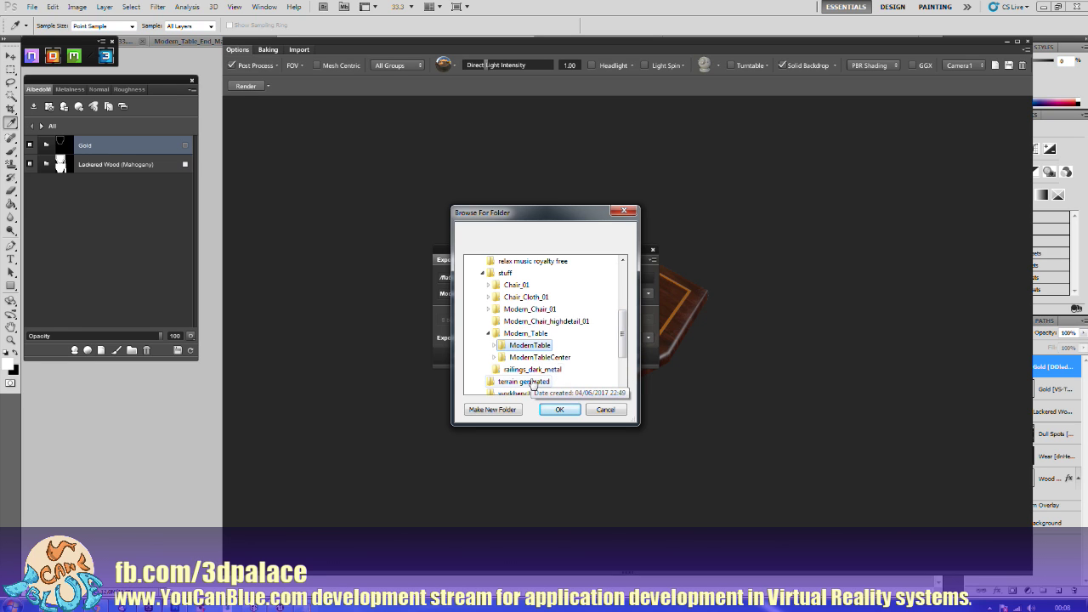
left_click(560, 410)
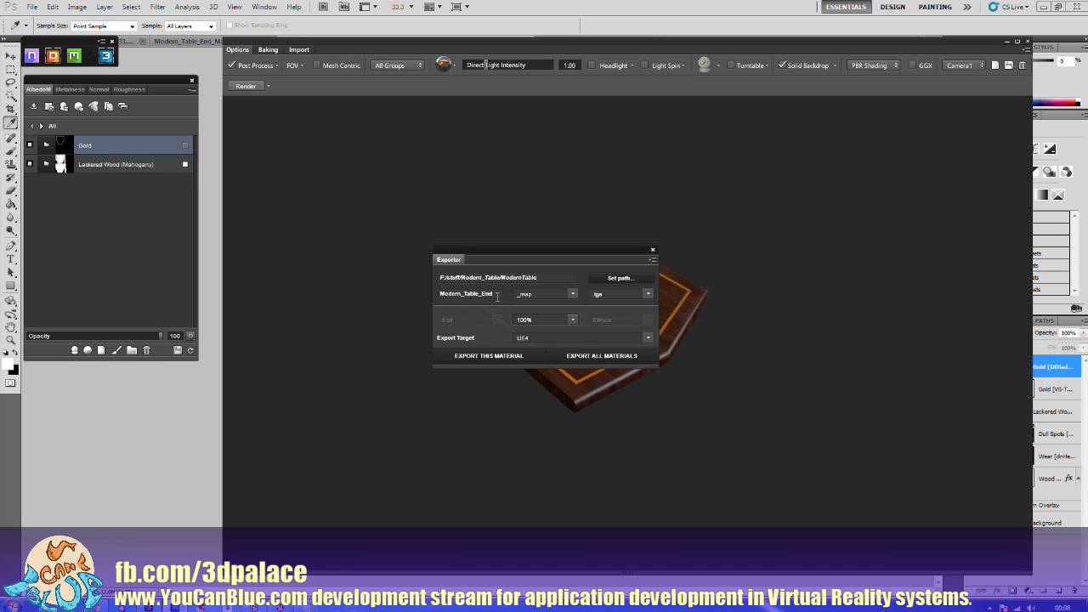
left_click(600, 357)
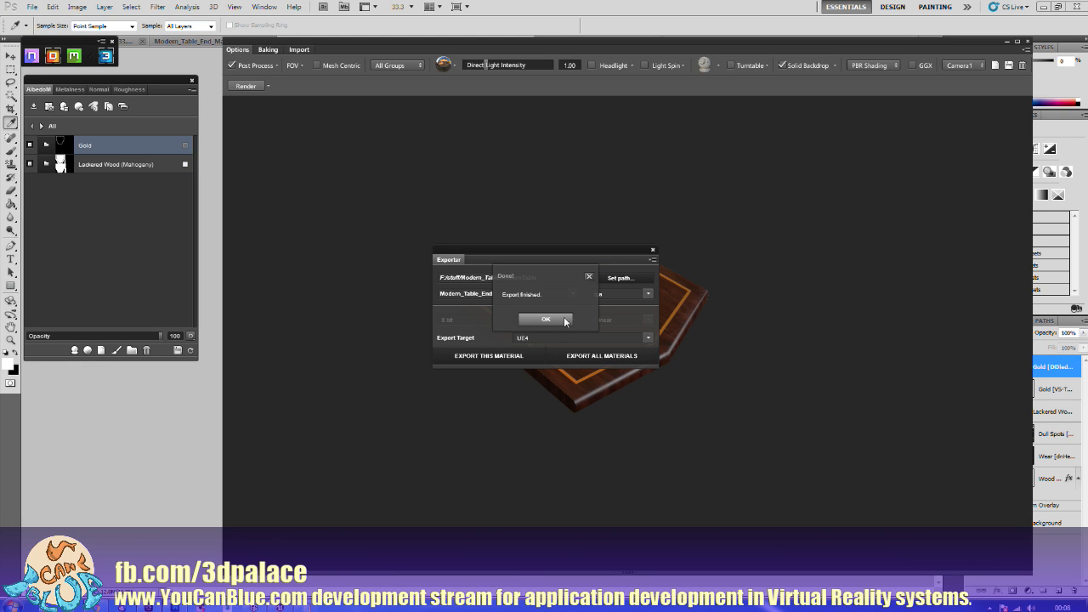
Step: Close all open table end documents without saving, and close the Exporter
left_click(31, 7)
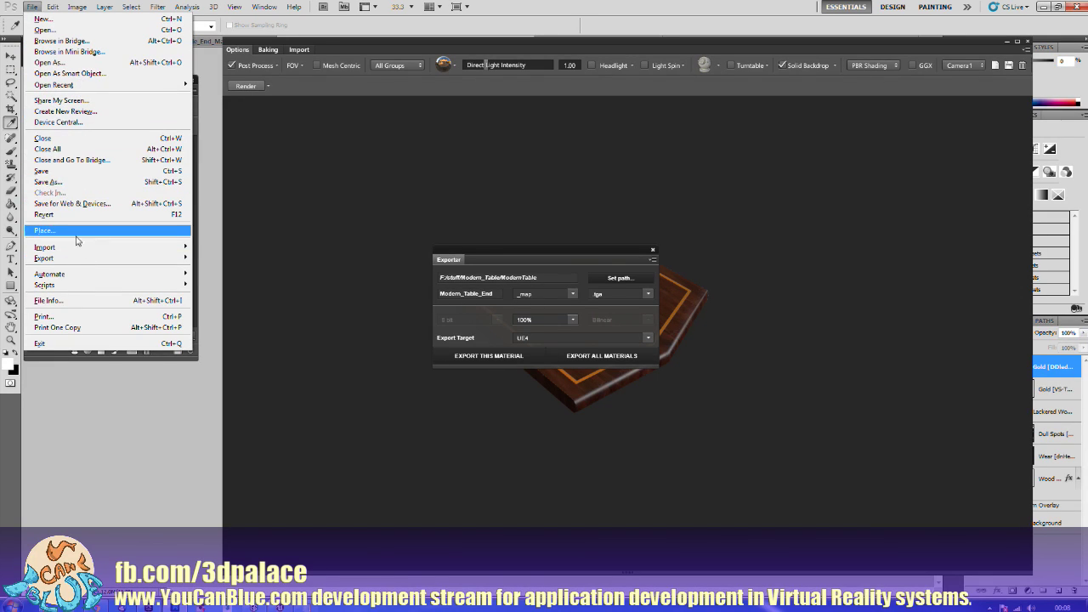
left_click(70, 149)
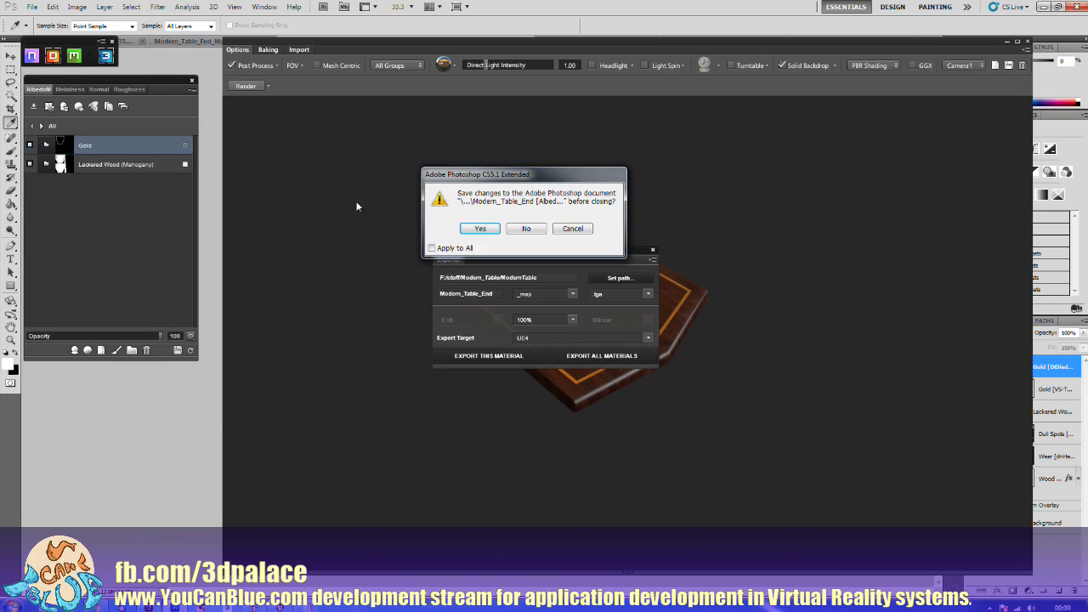
left_click(525, 228)
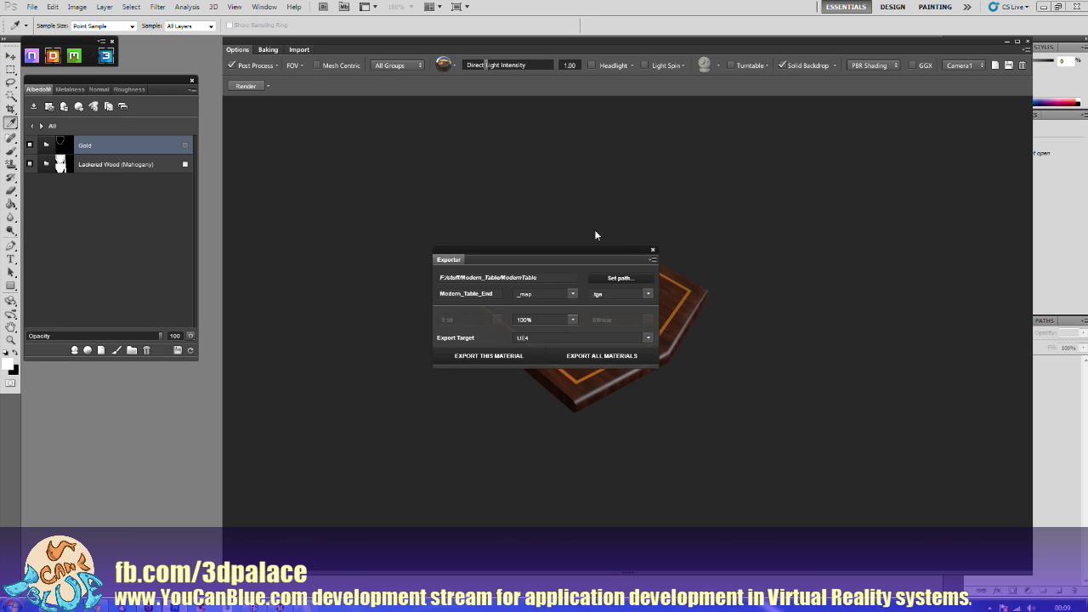
left_click(651, 252)
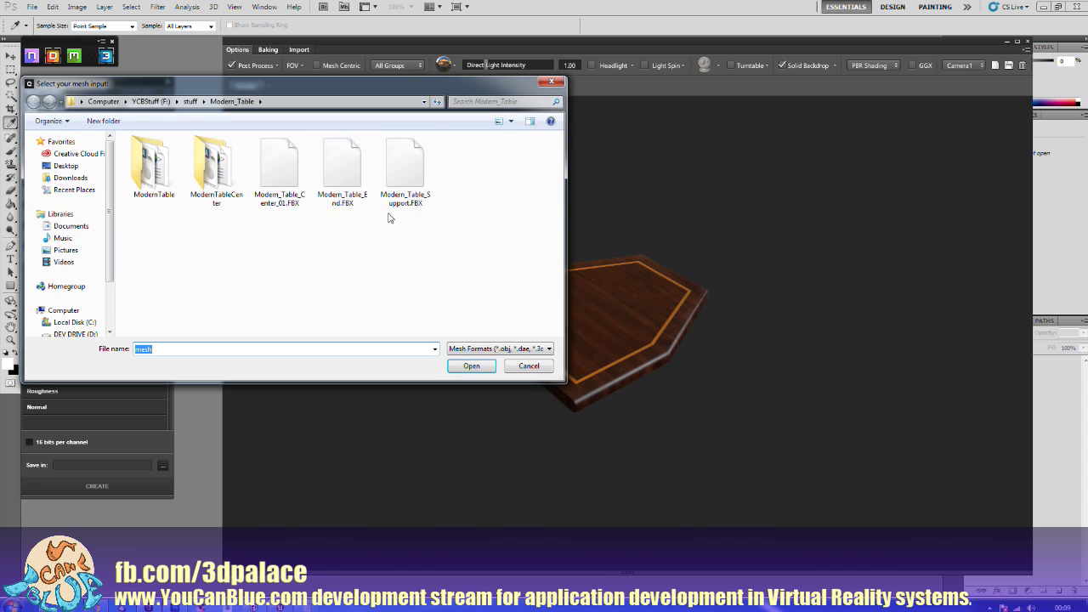
Step: Load Modern_Table_Support.FBX as the new project's mesh and the table support's colour map as its material ID map
double_click(405, 181)
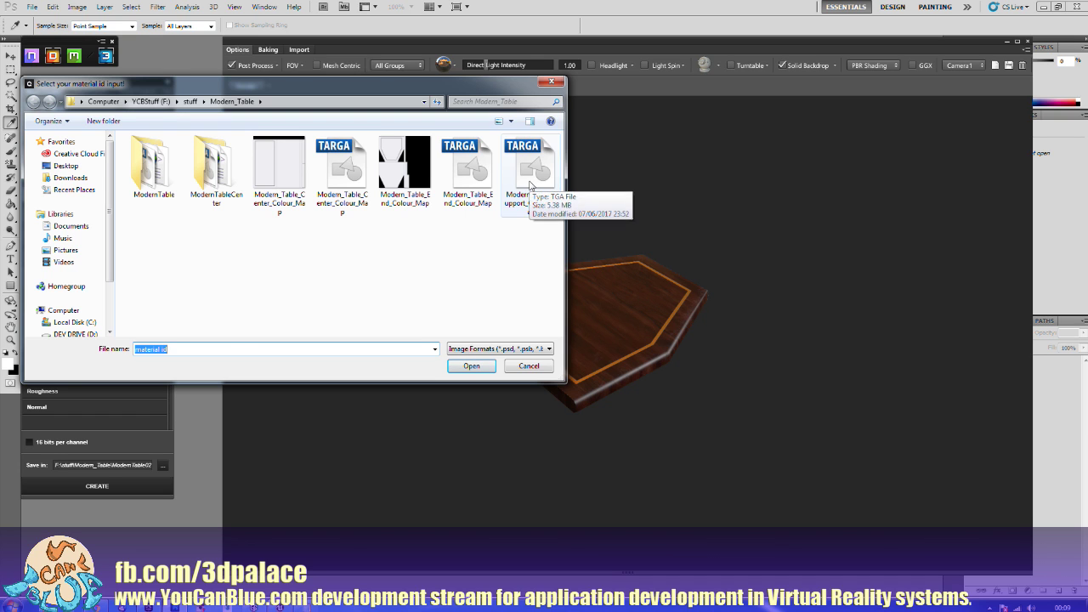
left_click(529, 174)
left_click(471, 365)
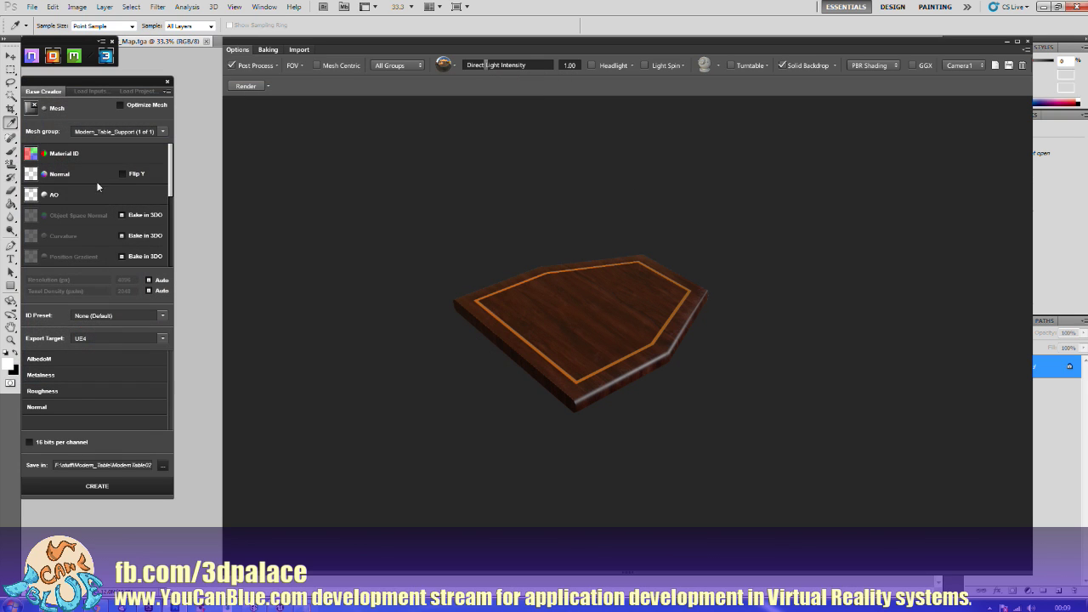
Step: Create the table support project from the loaded inputs with UE4 as export target, keeping layers editable
left_click(105, 487)
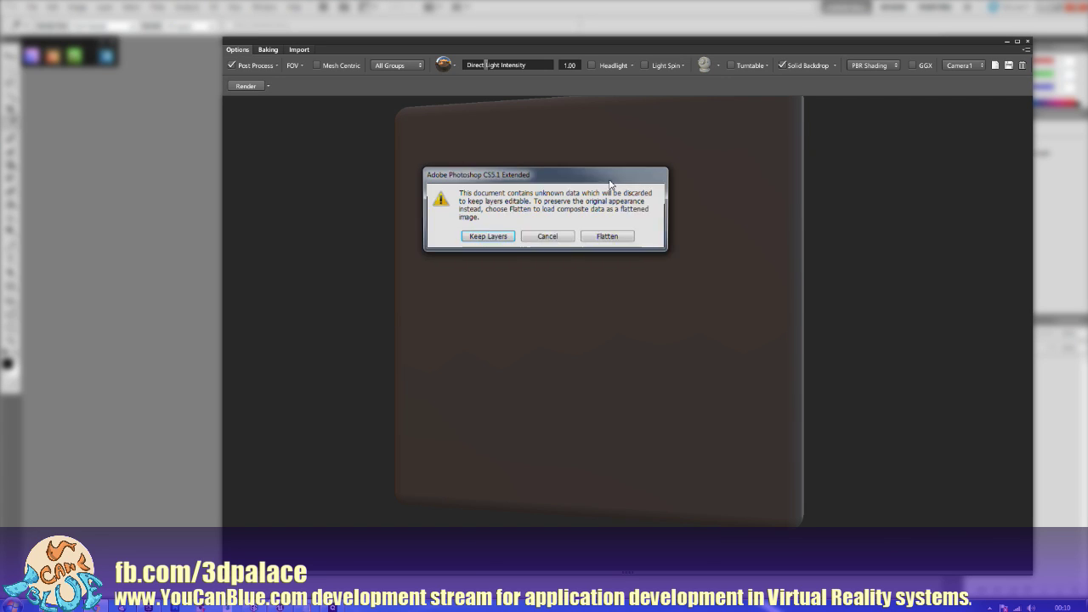
left_click(487, 238)
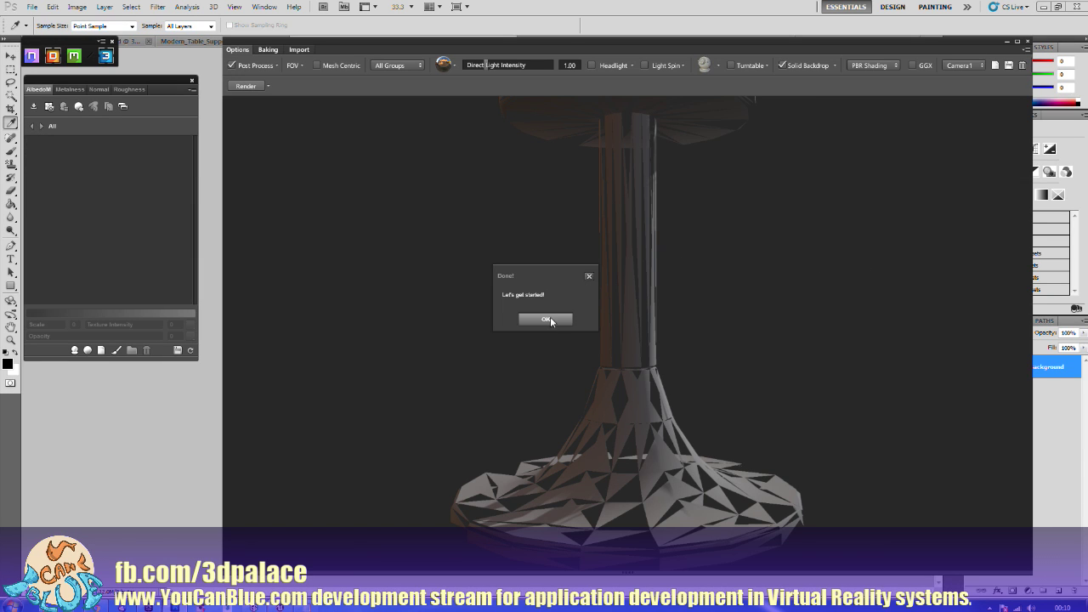
left_click(549, 319)
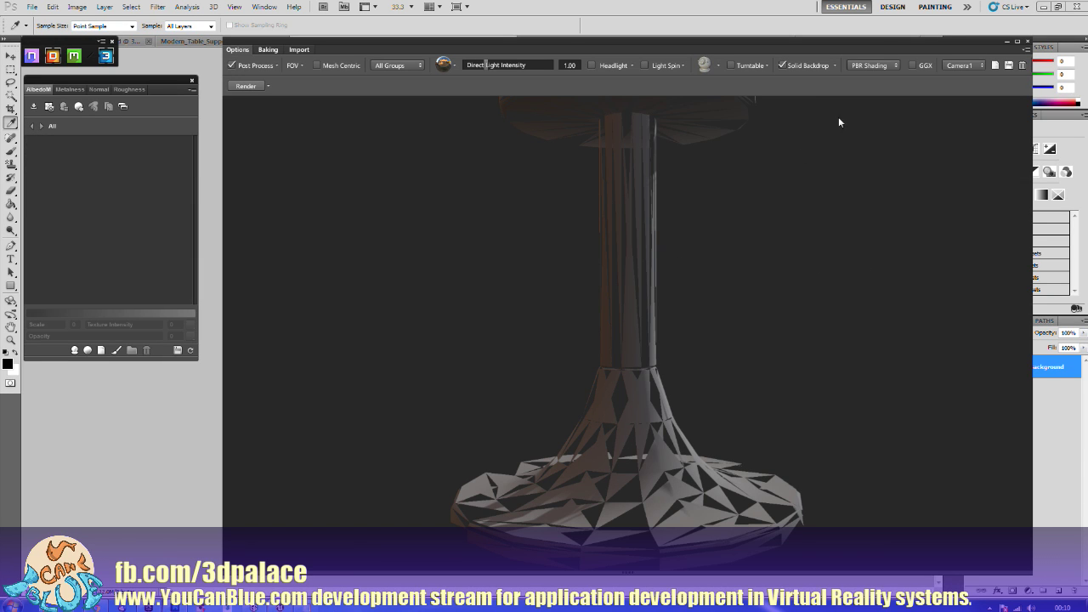
Step: Close and reopen the 3DO preview to inspect the whole table support mesh
left_click(1028, 43)
left_click(107, 58)
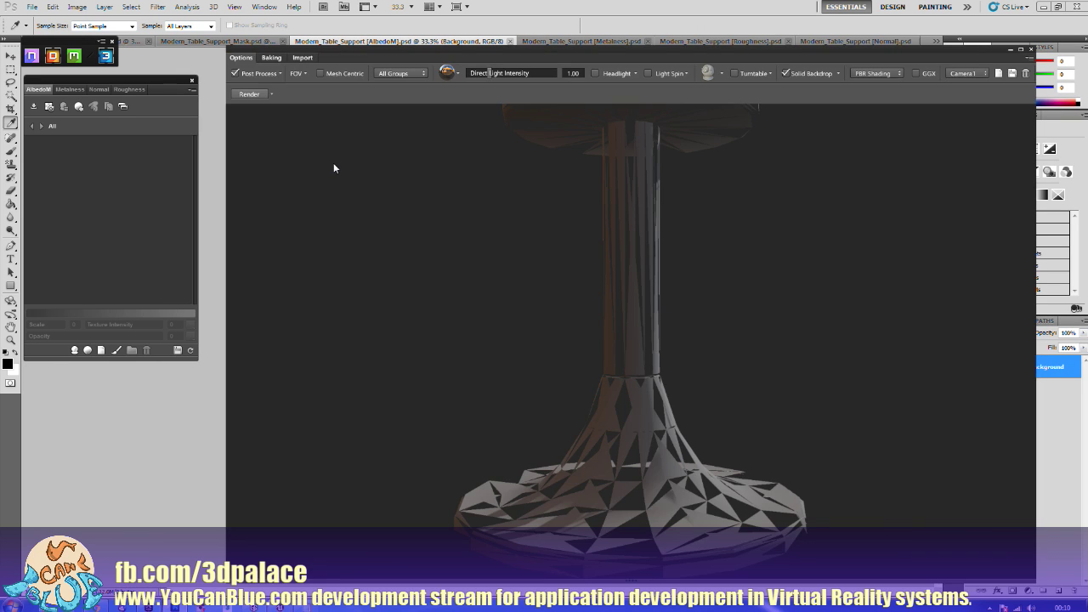
left_click_drag(463, 202, 528, 230)
scroll(507, 230, "down", 2)
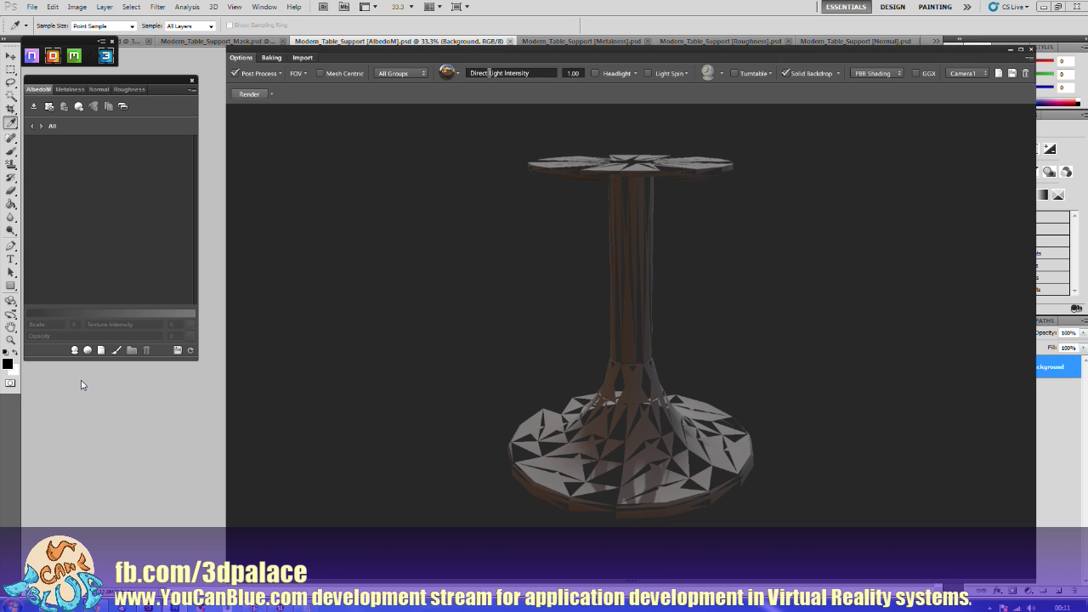
Step: Search the material library for chrome, add Tarnished Chrome to the table support and check it from several angles
left_click(74, 350)
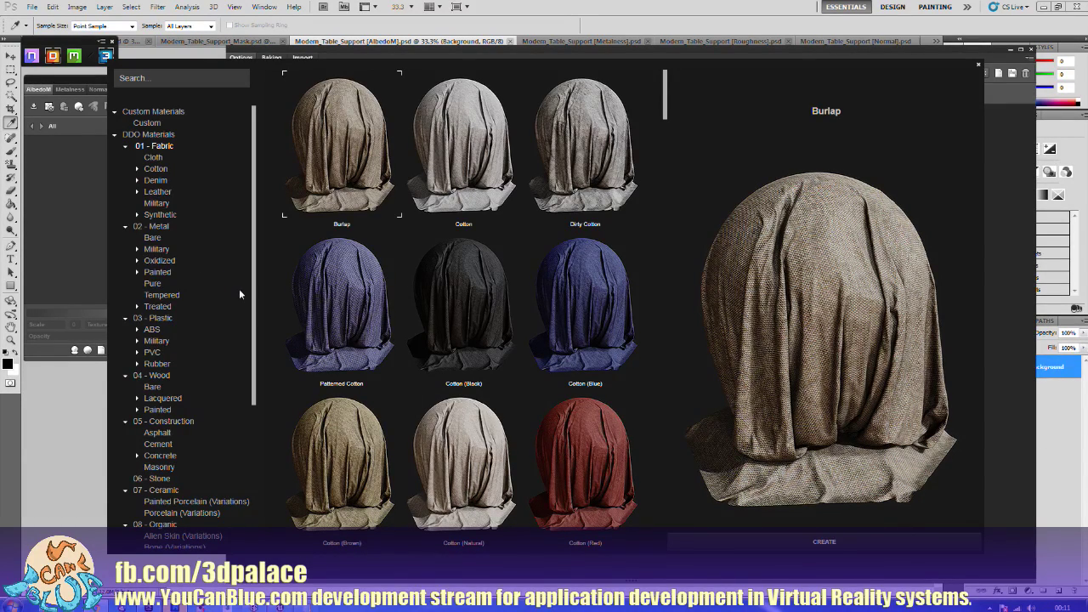
left_click(172, 77)
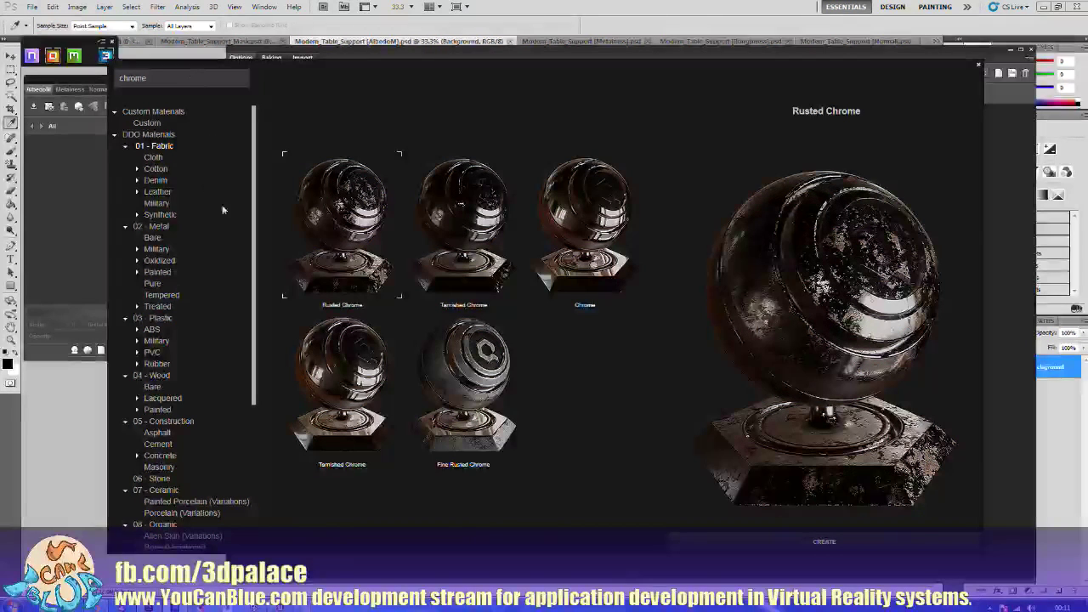
left_click(357, 385)
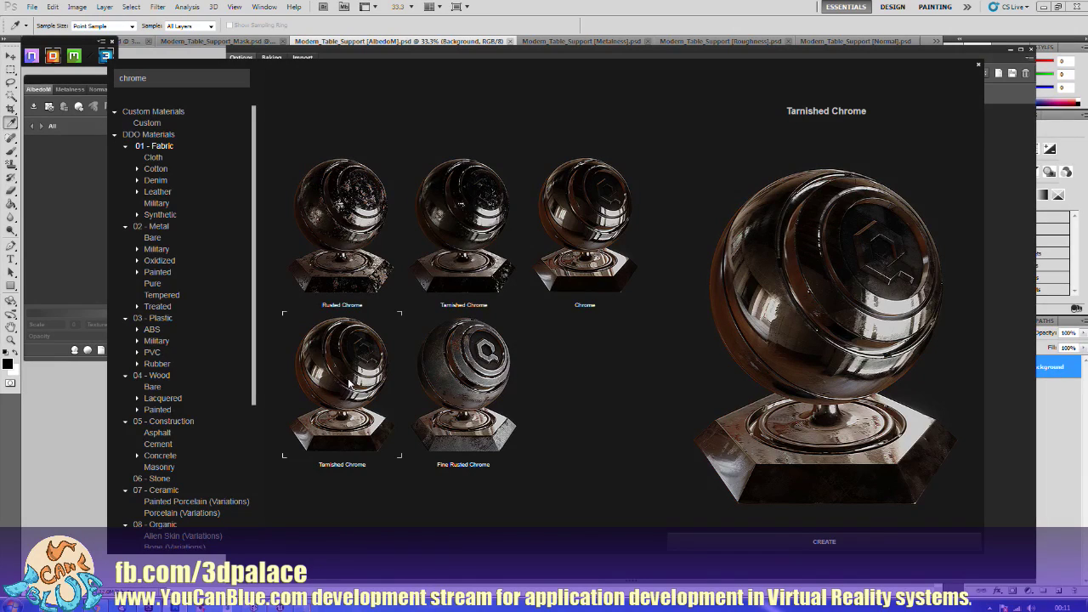
left_click(732, 544)
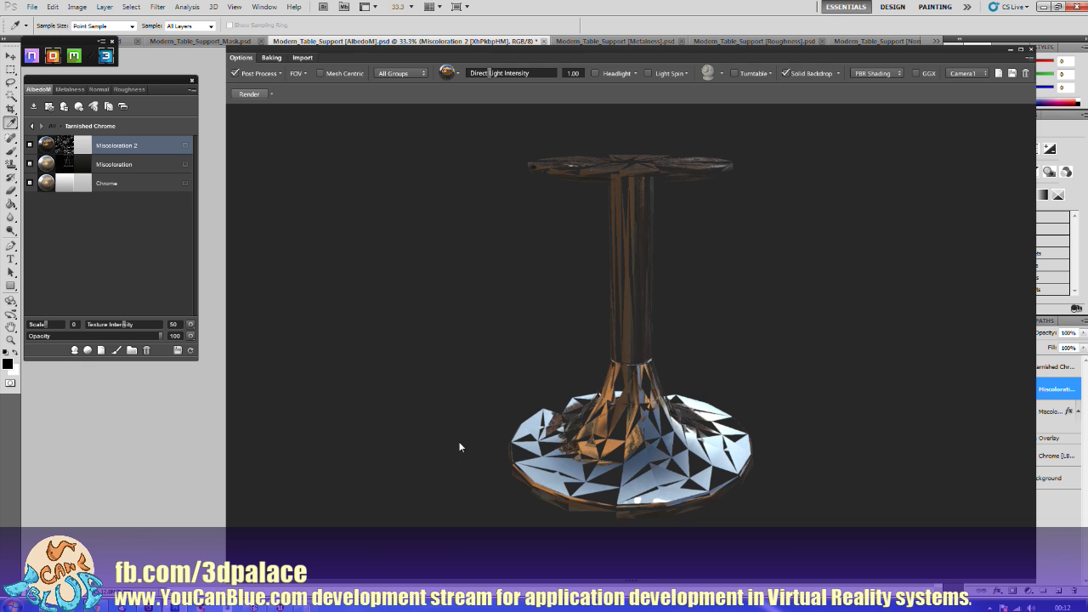
left_click_drag(472, 434, 452, 476)
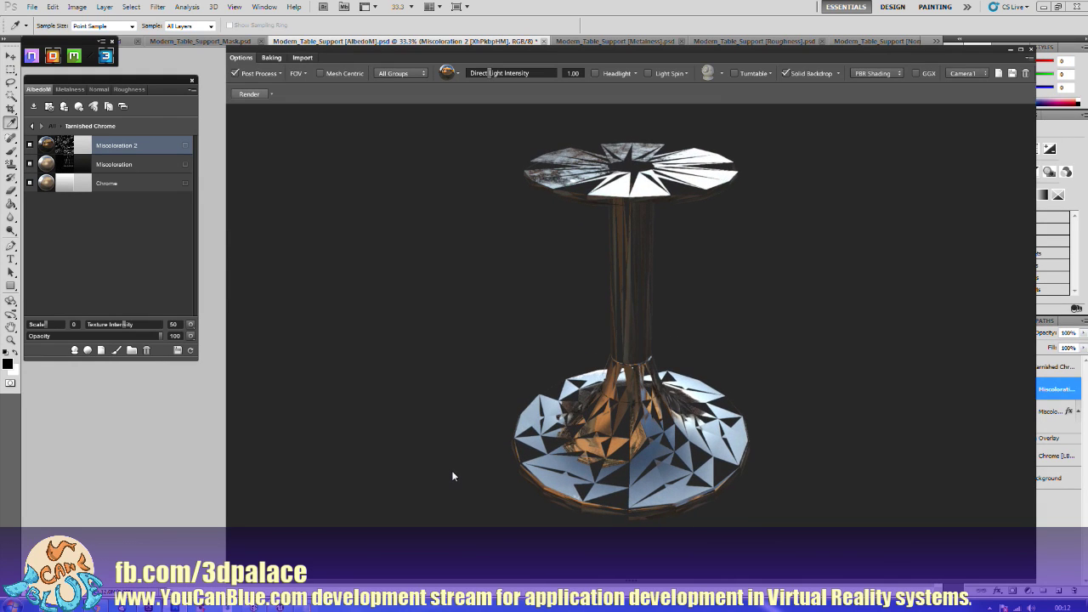
left_click_drag(338, 370, 323, 344)
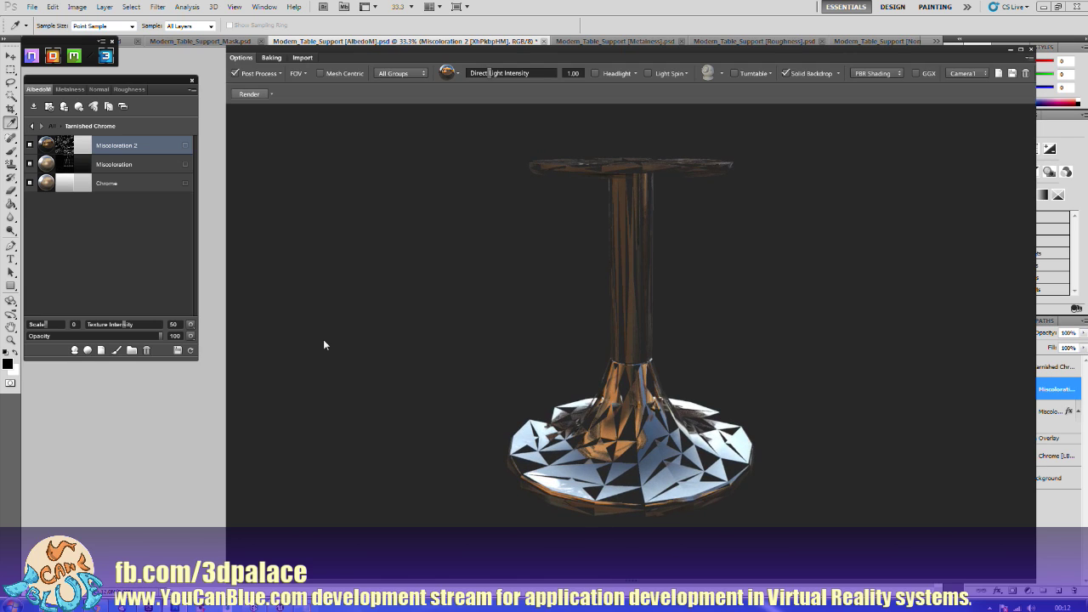
Step: Search the material library for black and add Bakelite Black to the table support as a group above Tarnished Chrome
left_click(32, 126)
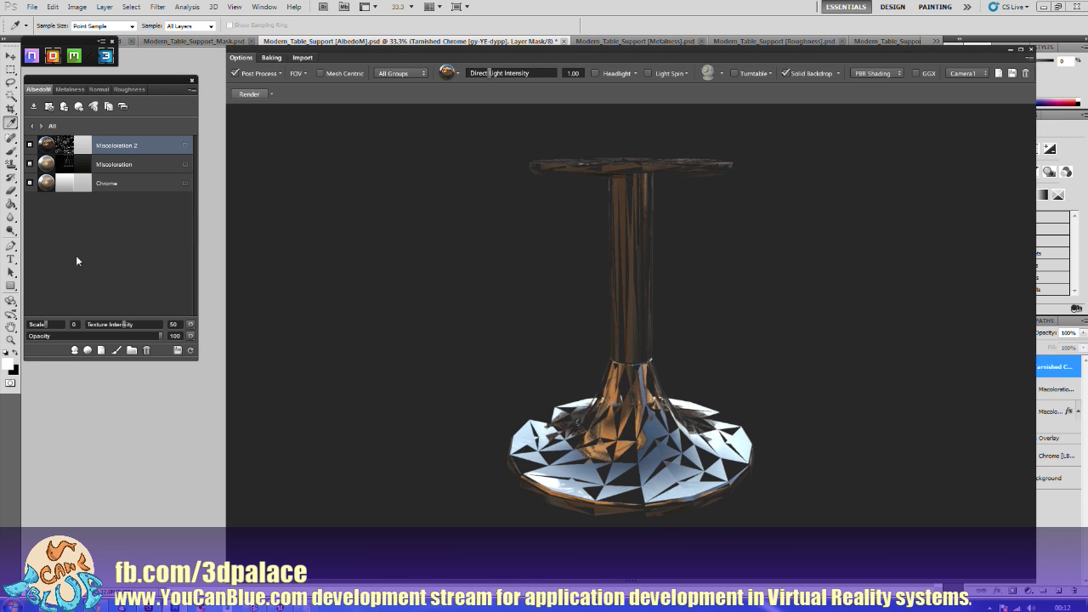
left_click(73, 350)
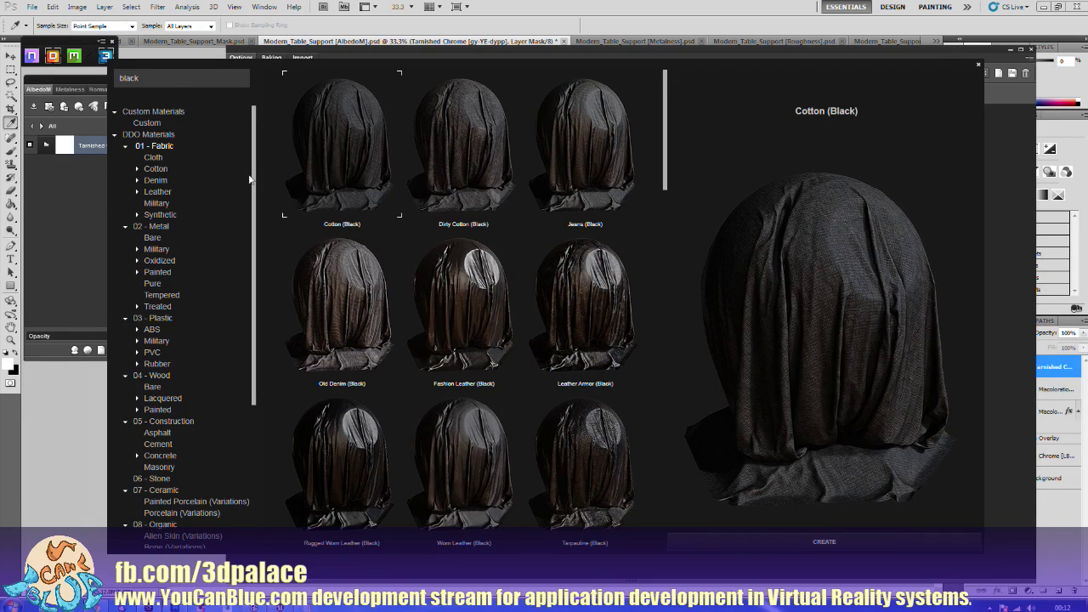
left_click_drag(671, 136, 691, 272)
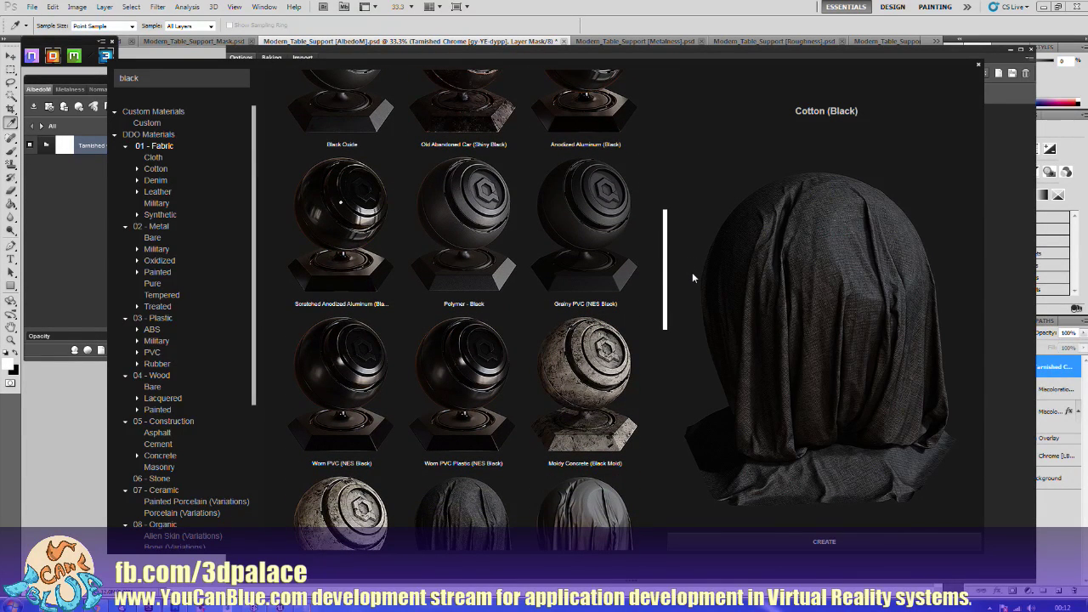
left_click_drag(693, 273, 702, 411)
right_click(702, 411)
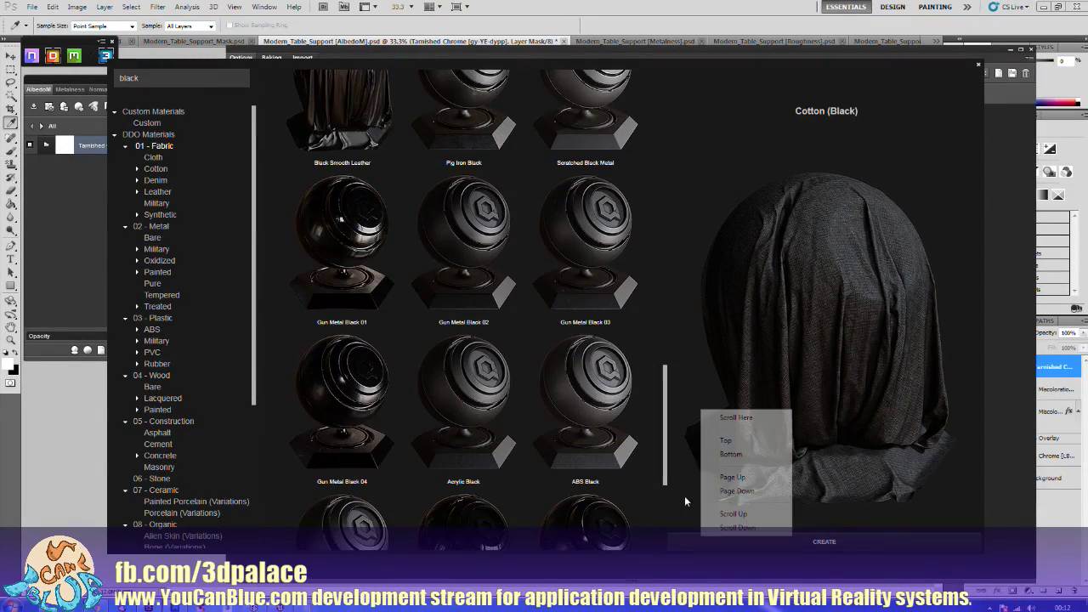
left_click(668, 469)
left_click_drag(668, 468, 668, 541)
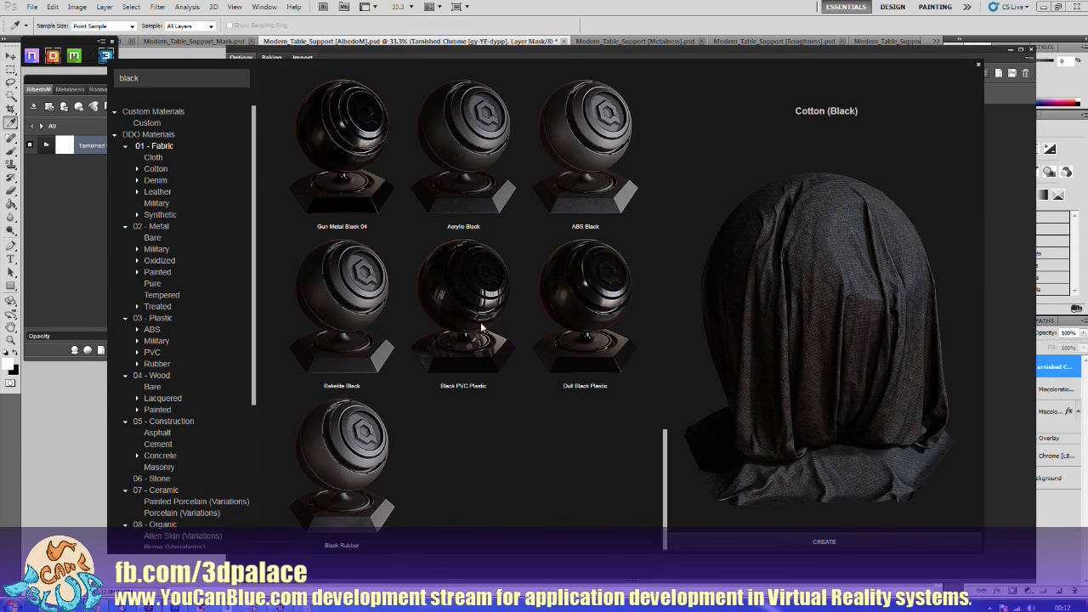
left_click(352, 321)
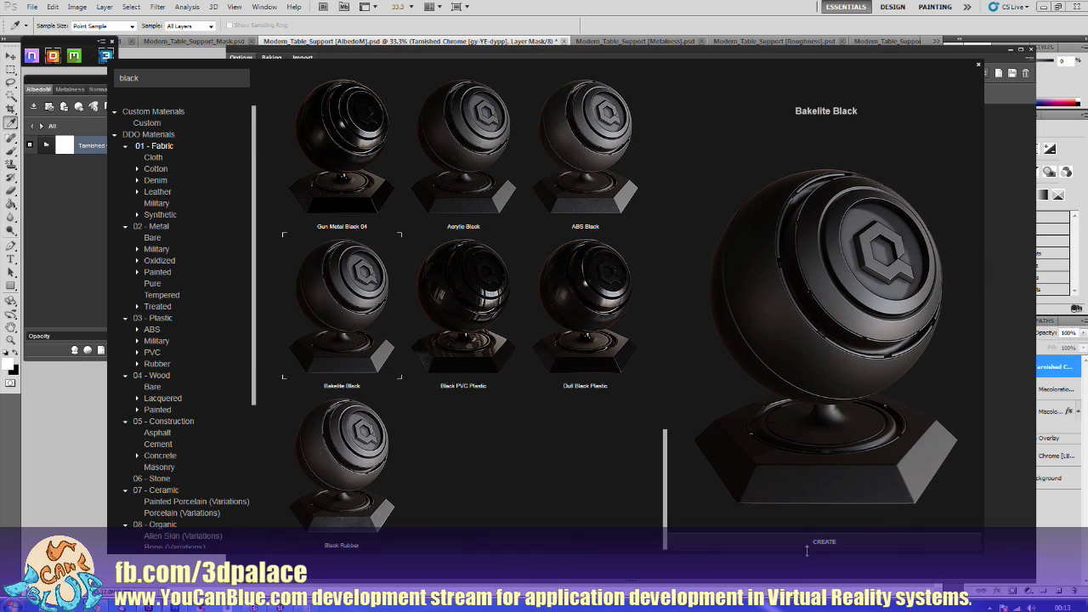
left_click(807, 546)
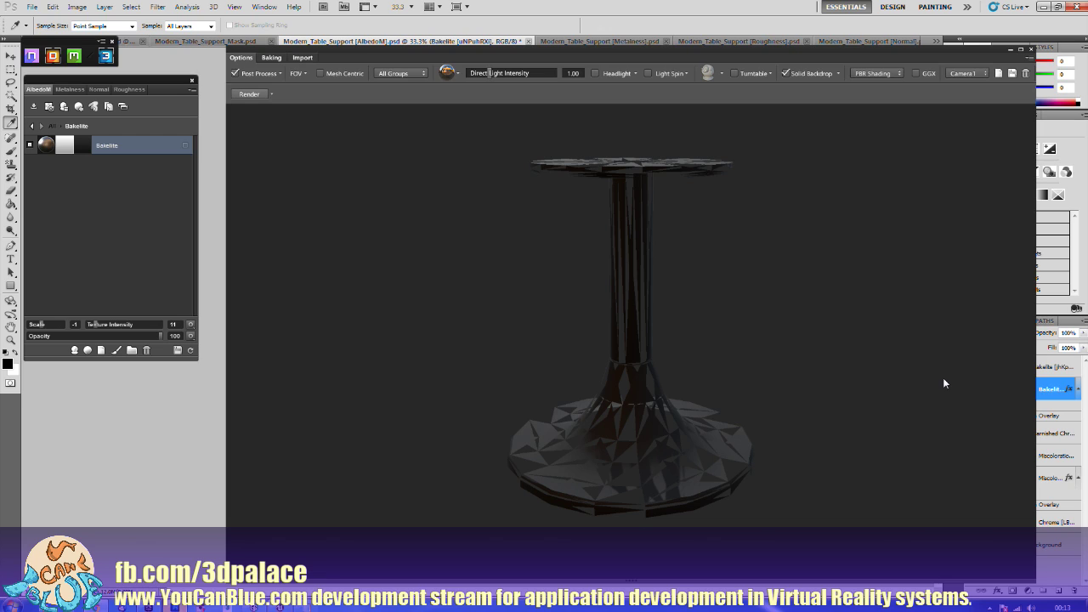
Step: Mask the Bakelite group to the grey material ID of the table support
left_click(34, 127)
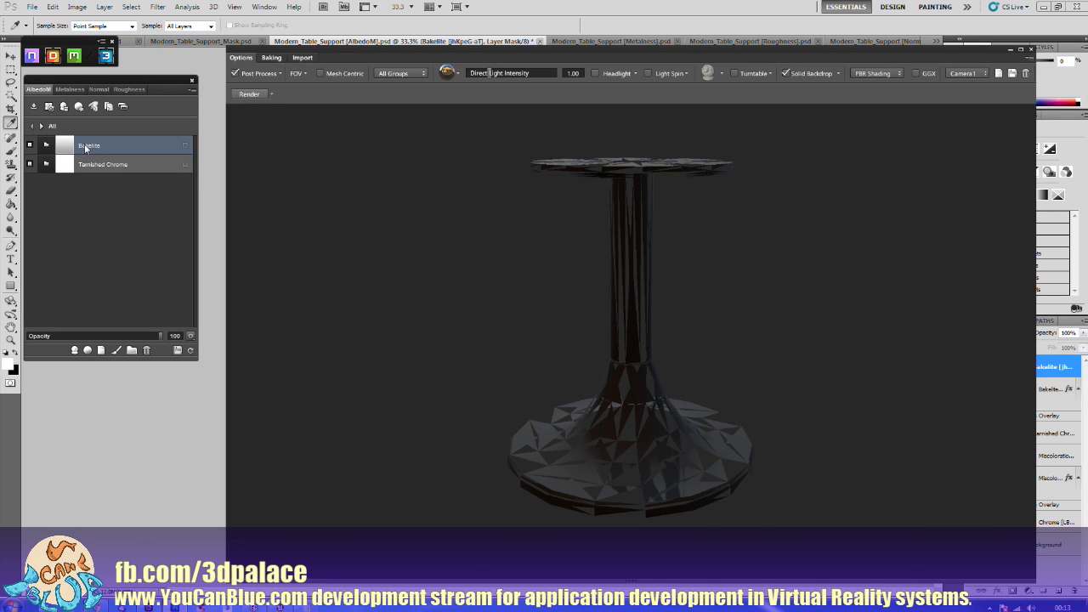
right_click(67, 148)
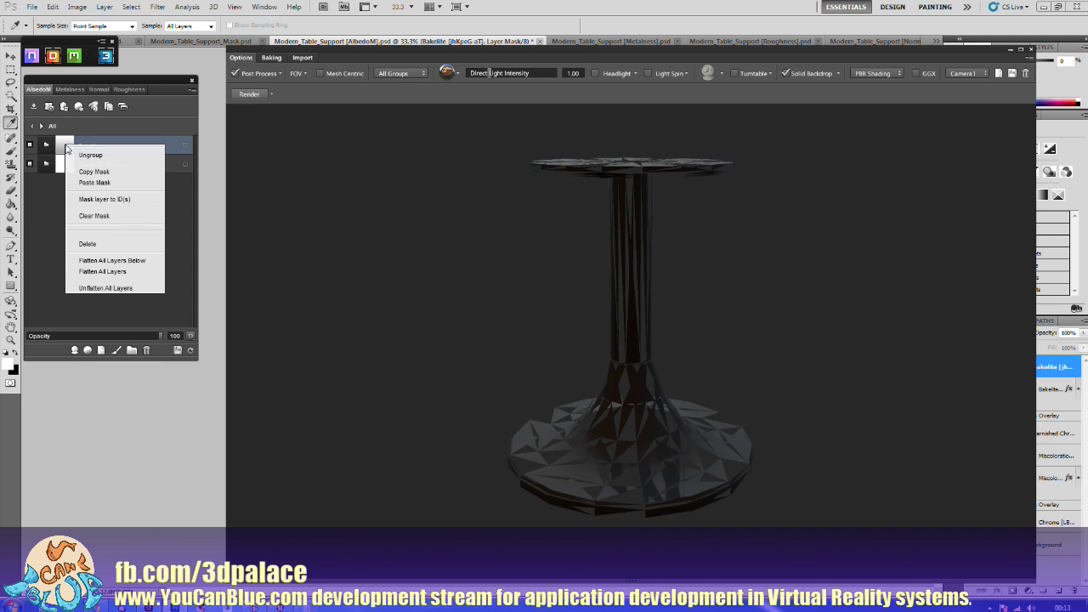
left_click(84, 204)
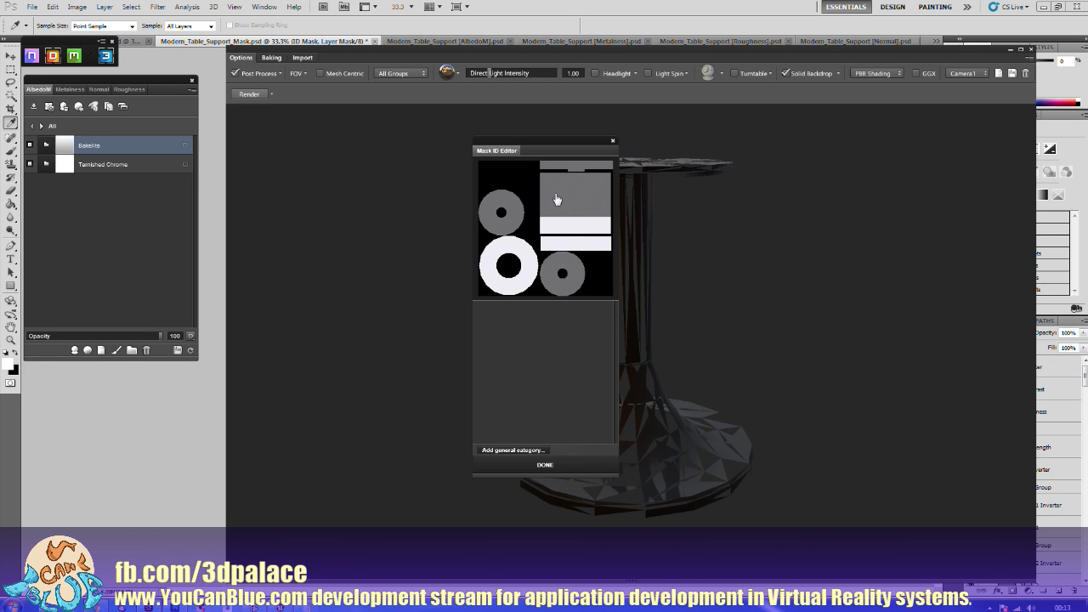
left_click(557, 199)
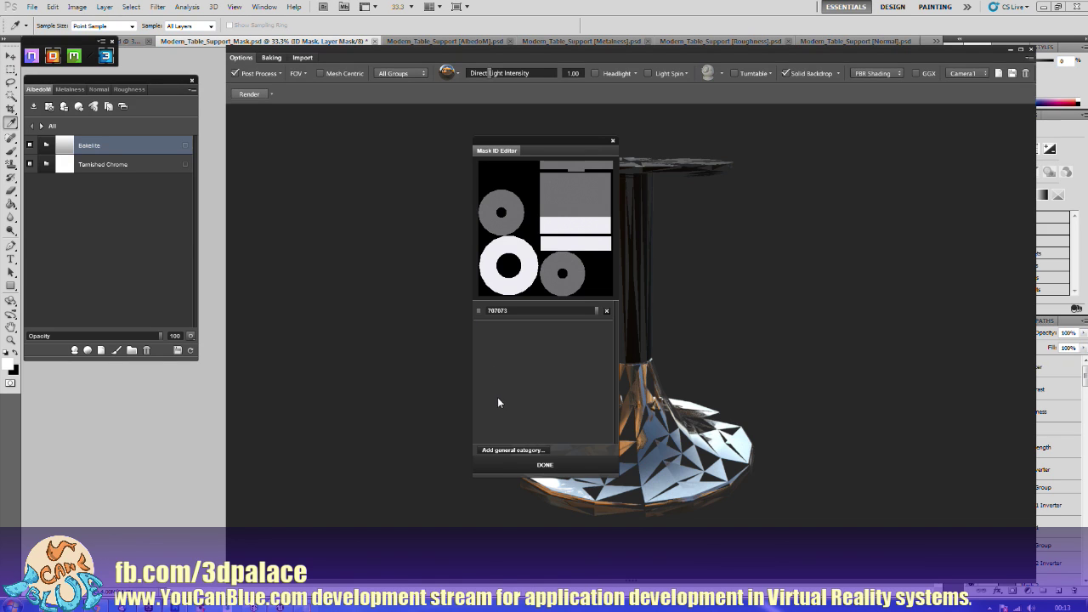
left_click(527, 466)
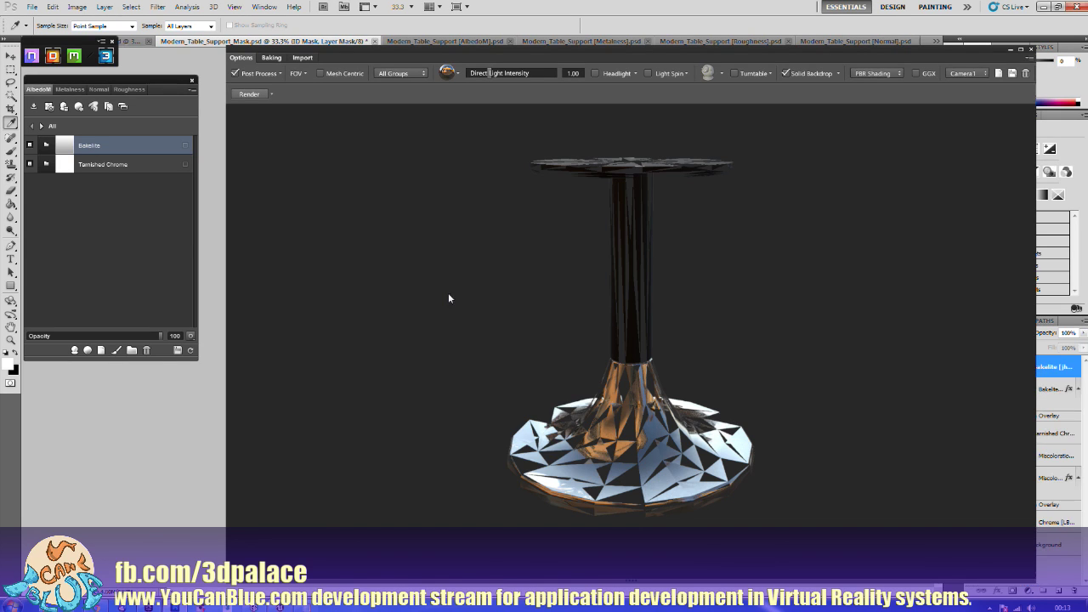
Step: Rename the ModernTable02 folder to ModernTable0_Stand while choosing it as the export destination
left_click(36, 107)
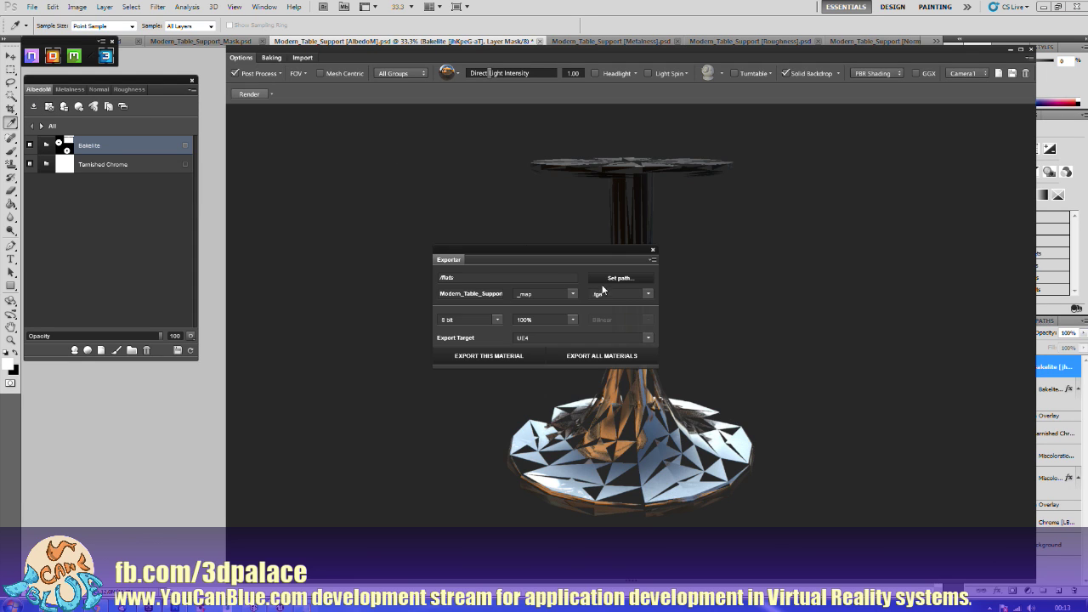
left_click(607, 281)
left_click_drag(623, 281, 623, 330)
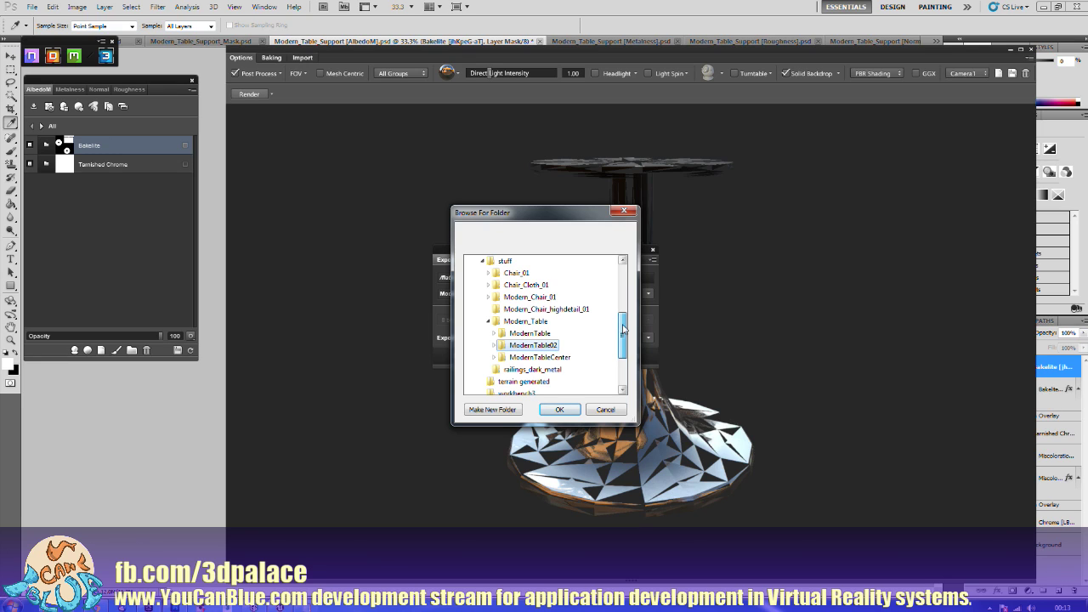
left_click(535, 345)
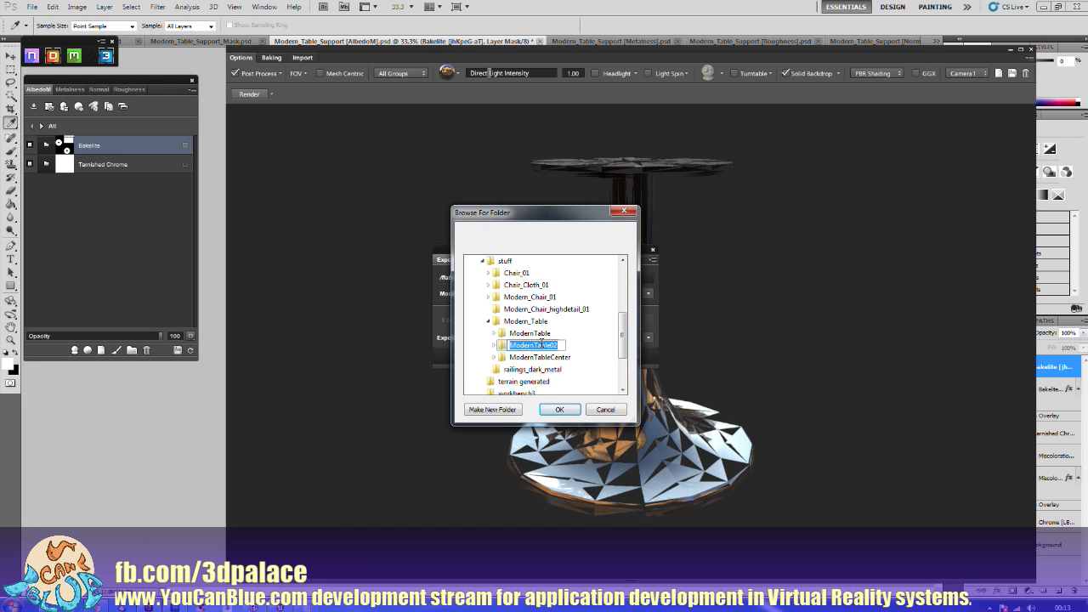
left_click(541, 344)
type("_Stand")
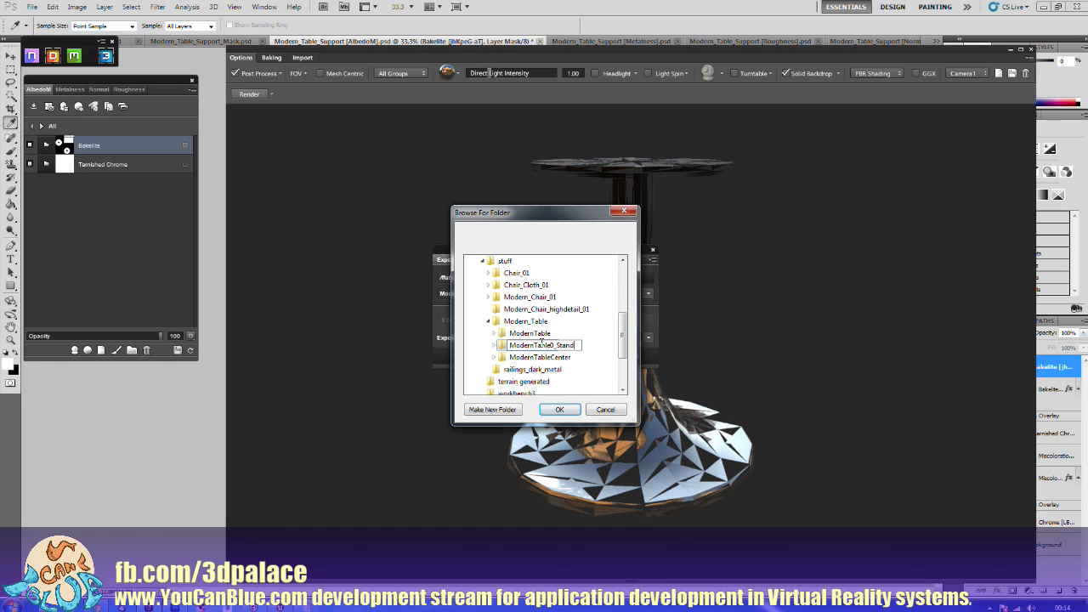
key("Return")
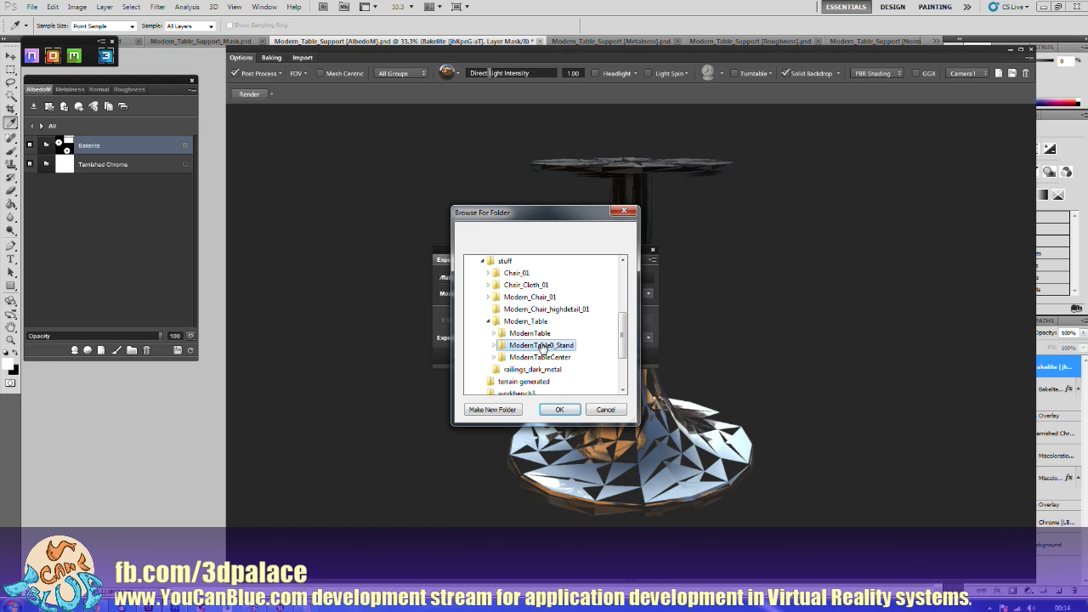
left_click(559, 409)
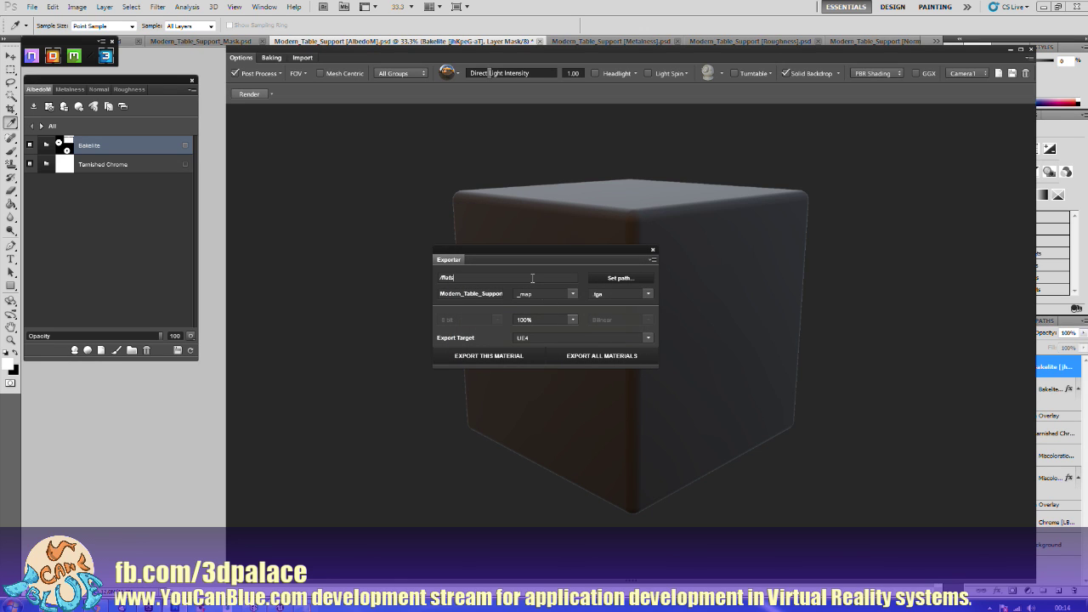
Step: Try to set the export path by browsing through F:\stuff to the Modern_Table subfolders
left_click(606, 281)
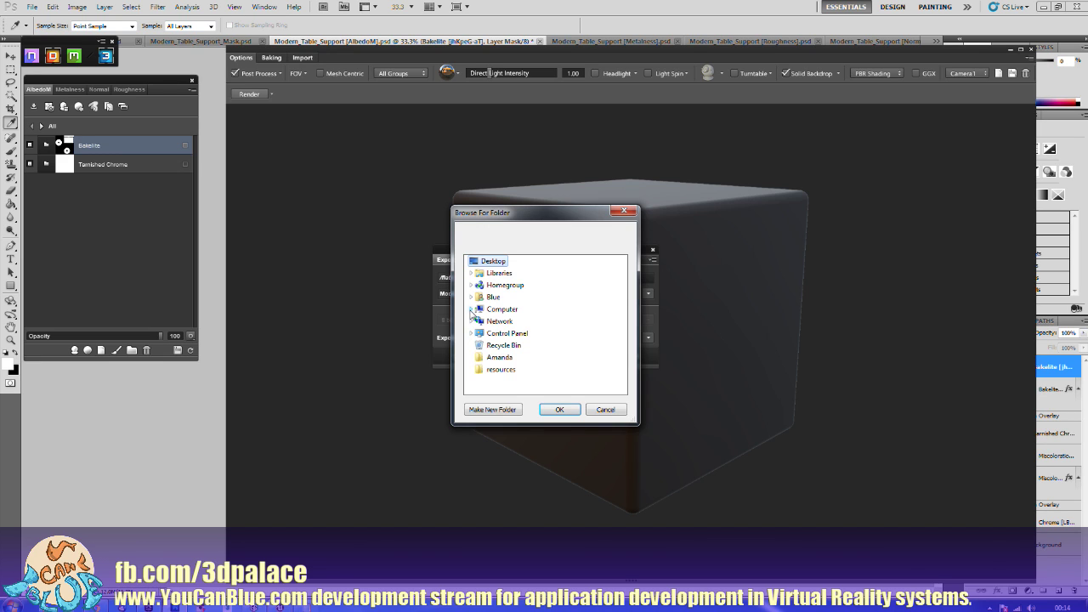
left_click(472, 310)
left_click(477, 357)
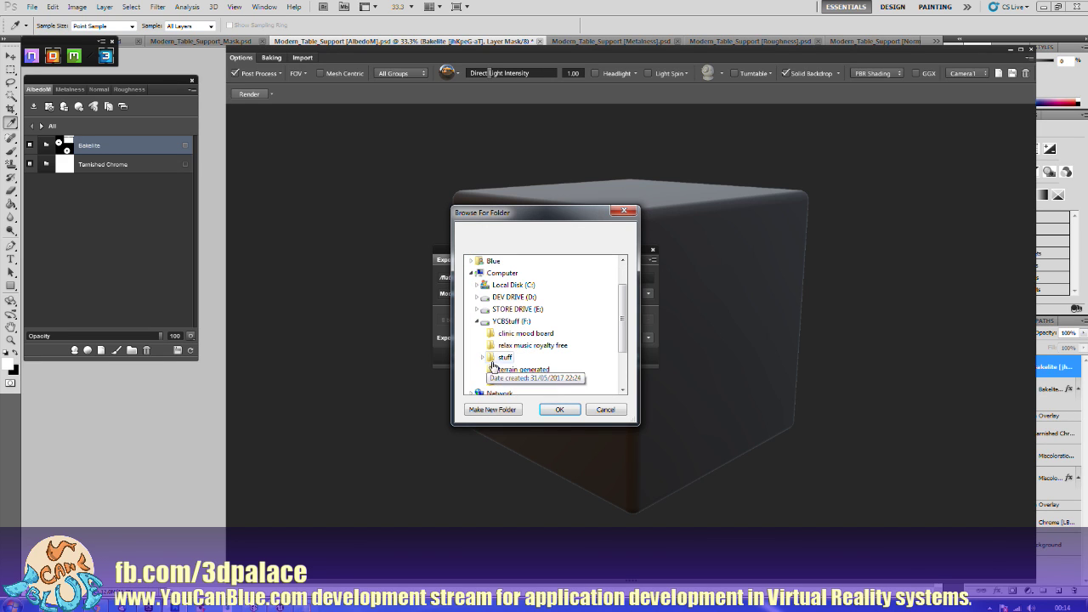
left_click(482, 358)
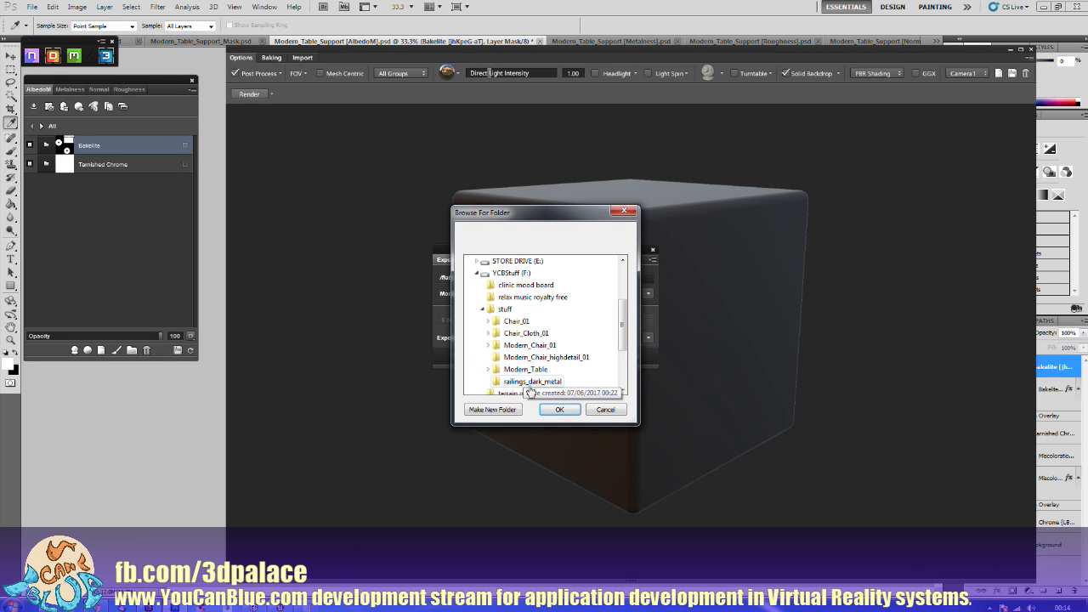
left_click(488, 369)
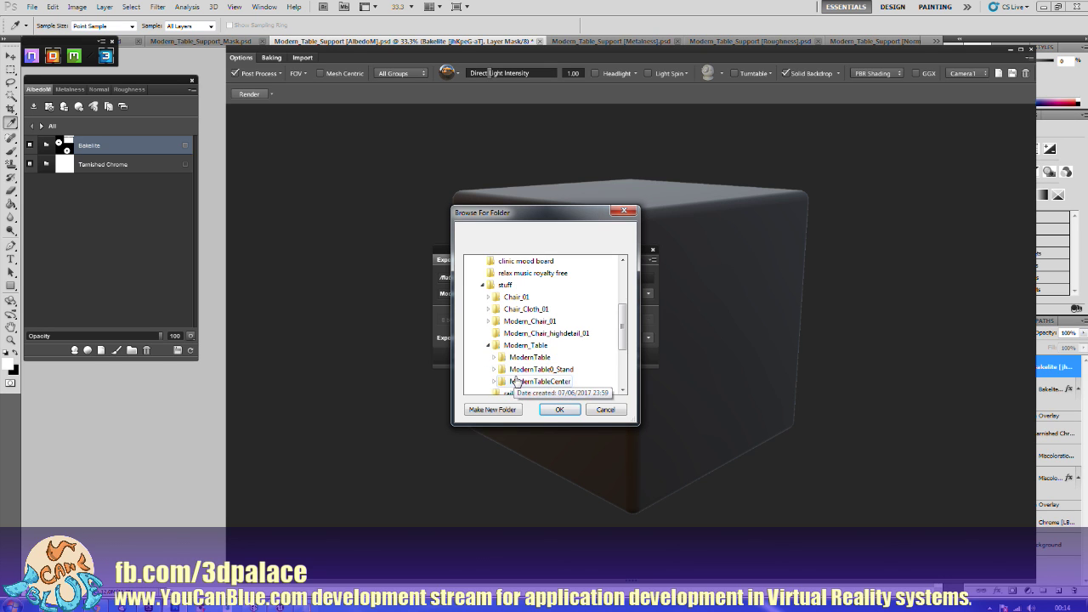
left_click(494, 382)
left_click(559, 410)
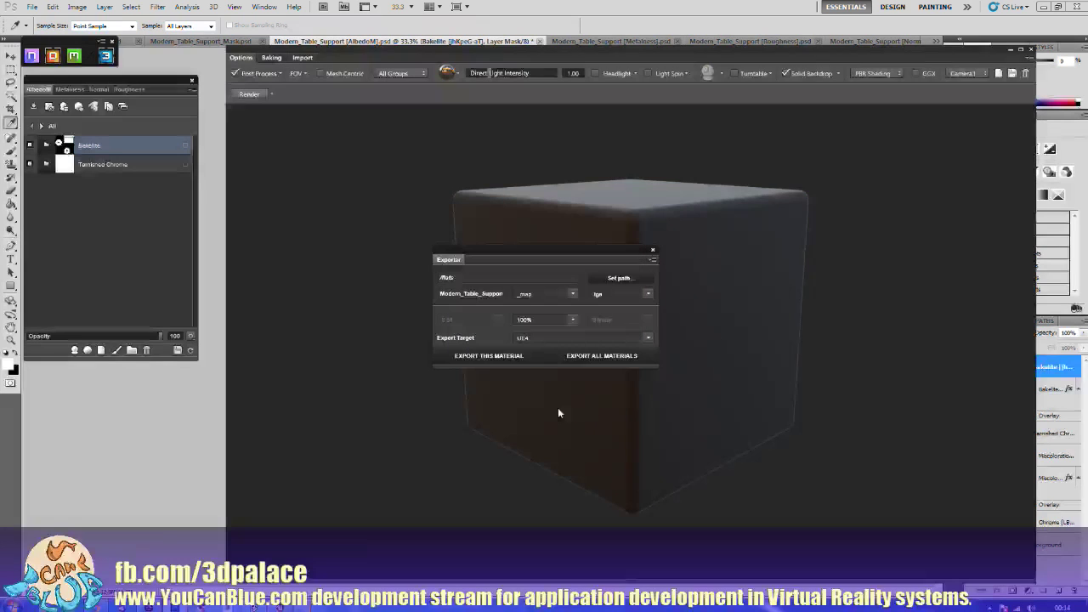
Step: Try again to set the export path by selecting ModernTable0_Stand inside F:\stuff\Modern_Table
left_click(618, 278)
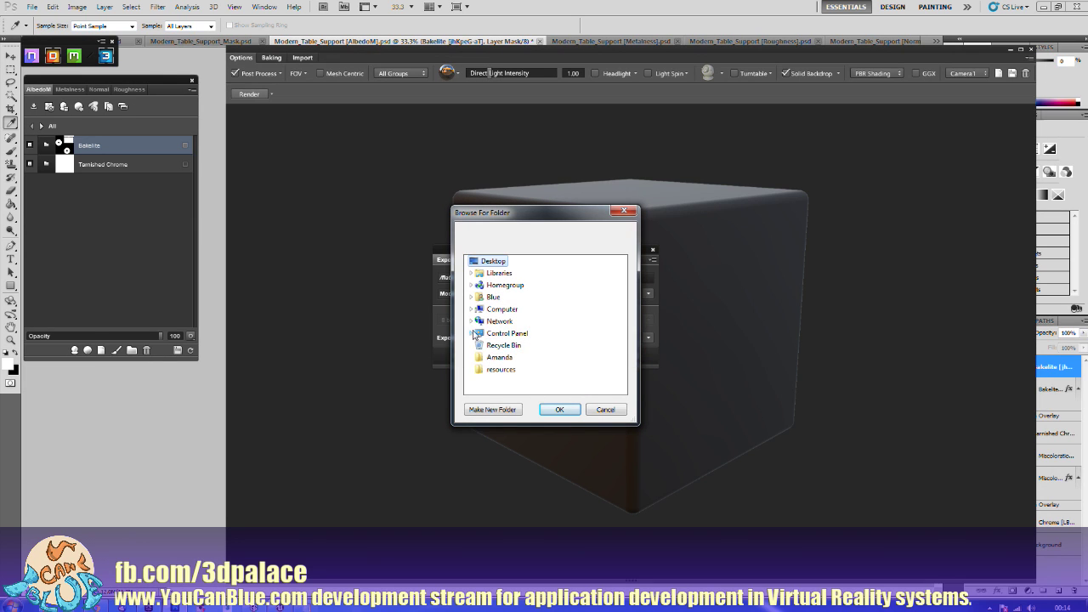
left_click(472, 309)
left_click(480, 357)
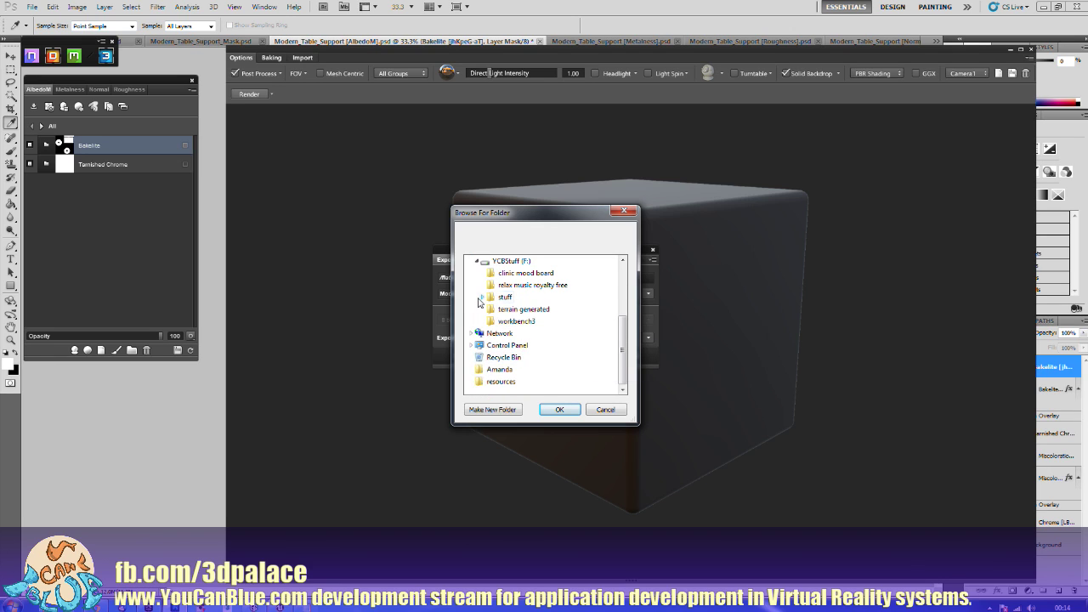
left_click(482, 297)
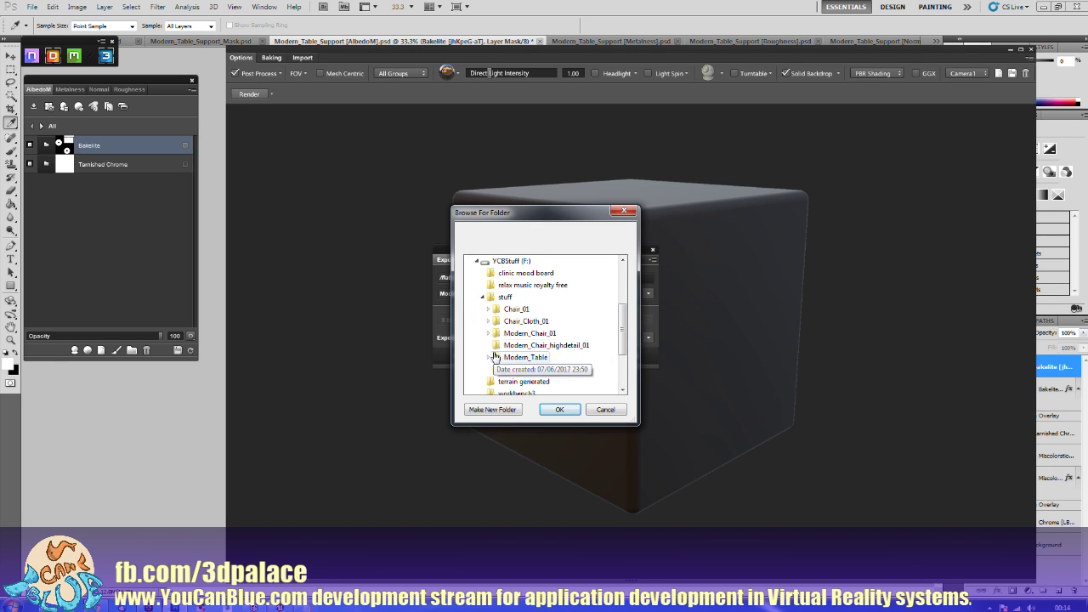
left_click(489, 359)
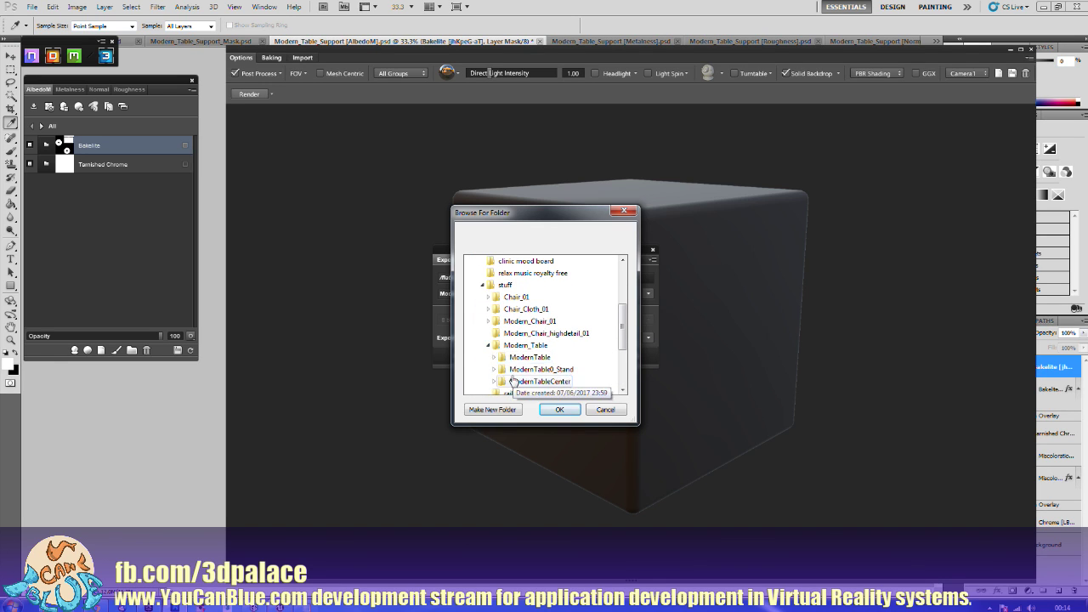
double_click(540, 368)
left_click(540, 358)
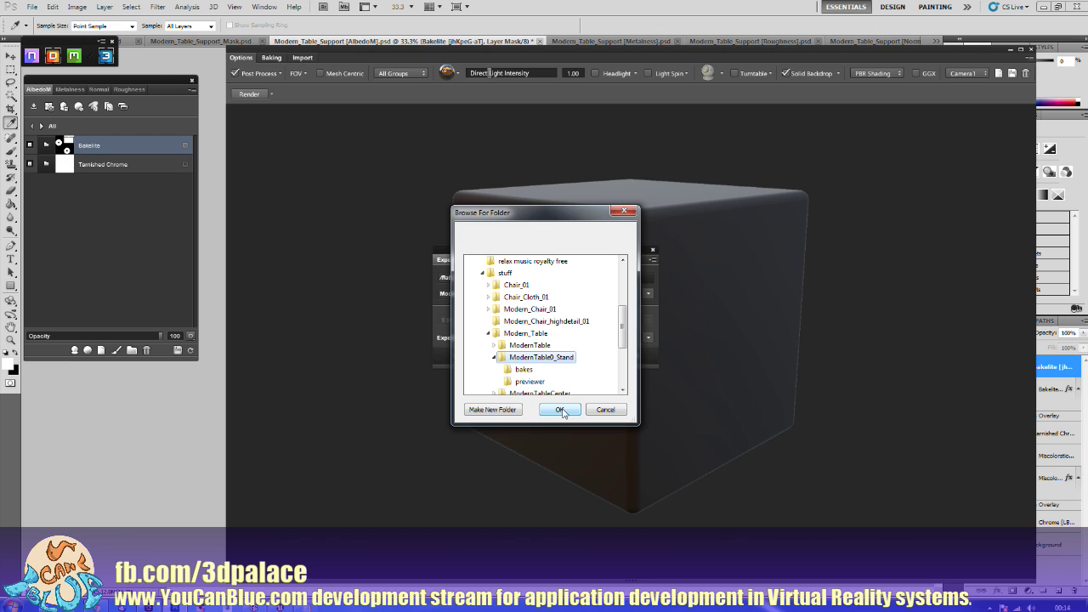
left_click(560, 410)
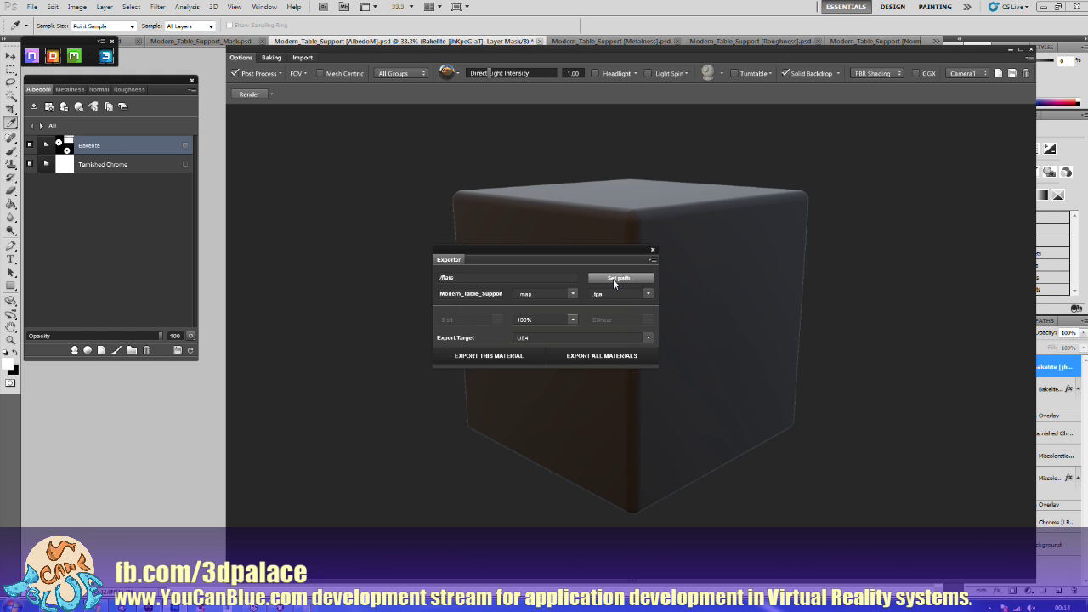
Step: Enter F:\stuff\Modern_Table\ModernTable0_Stand directly as the export path, using the folder path copied from the file browser
left_click(43, 607)
left_click_drag(660, 3, 1087, 323)
key("ctrl+v")
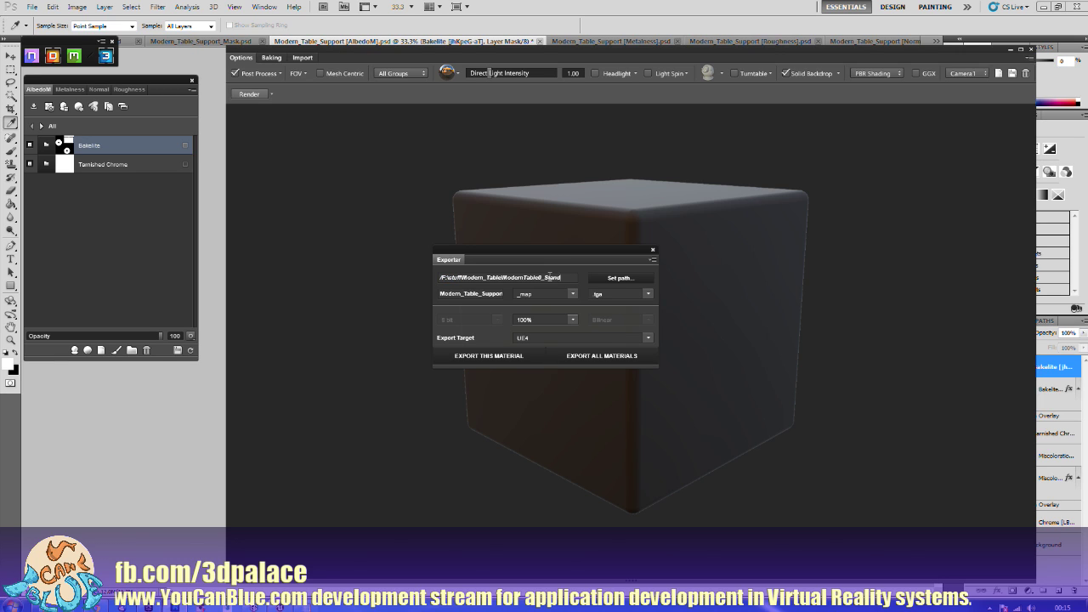
left_click_drag(436, 277, 303, 276)
type("F:\\stuff\\Modern_Table\\ModernTable0_Stand")
Step: Export all table support materials for UE4, then close the script editor, the exporter and the 3D preview
left_click(588, 356)
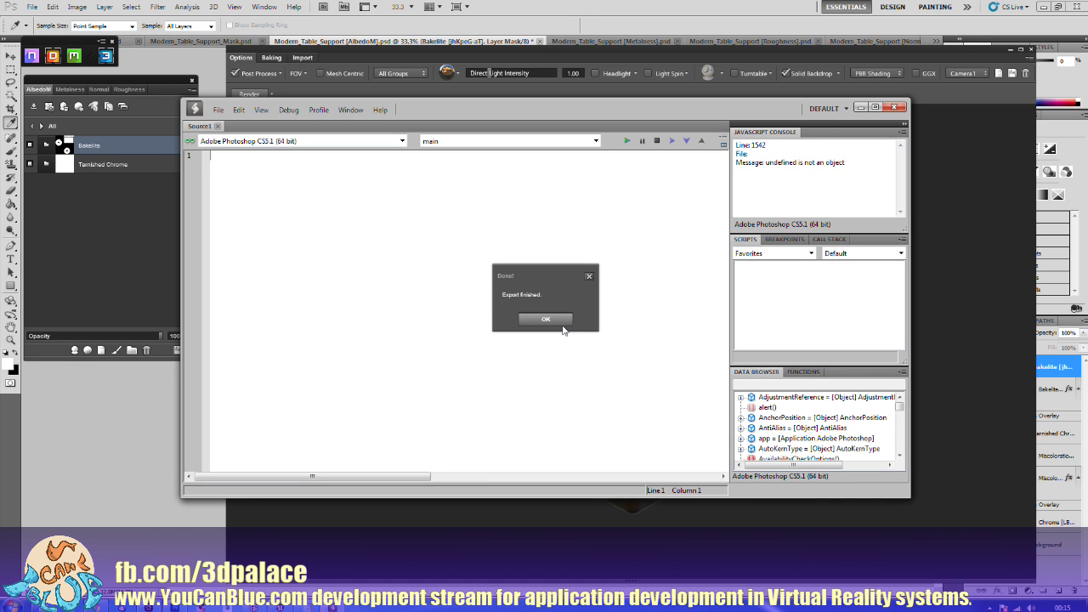
left_click(546, 319)
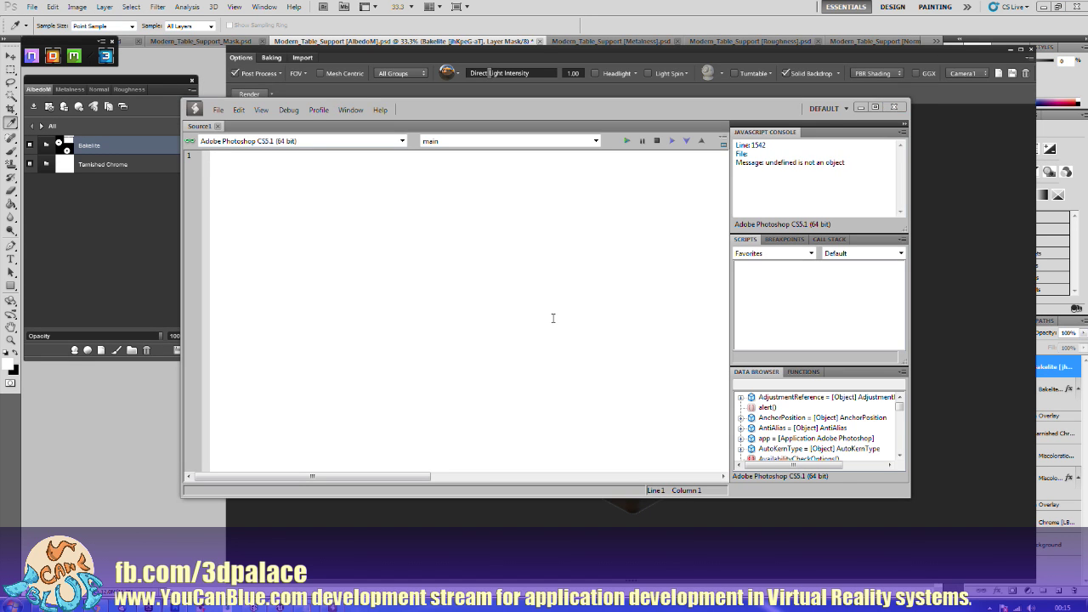
left_click(894, 108)
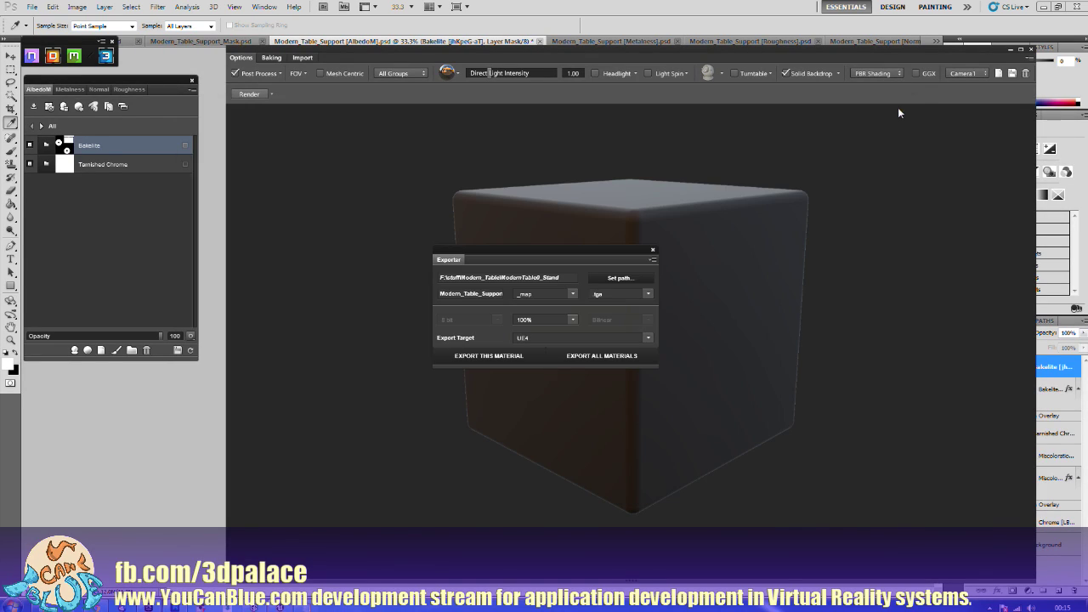
left_click(653, 251)
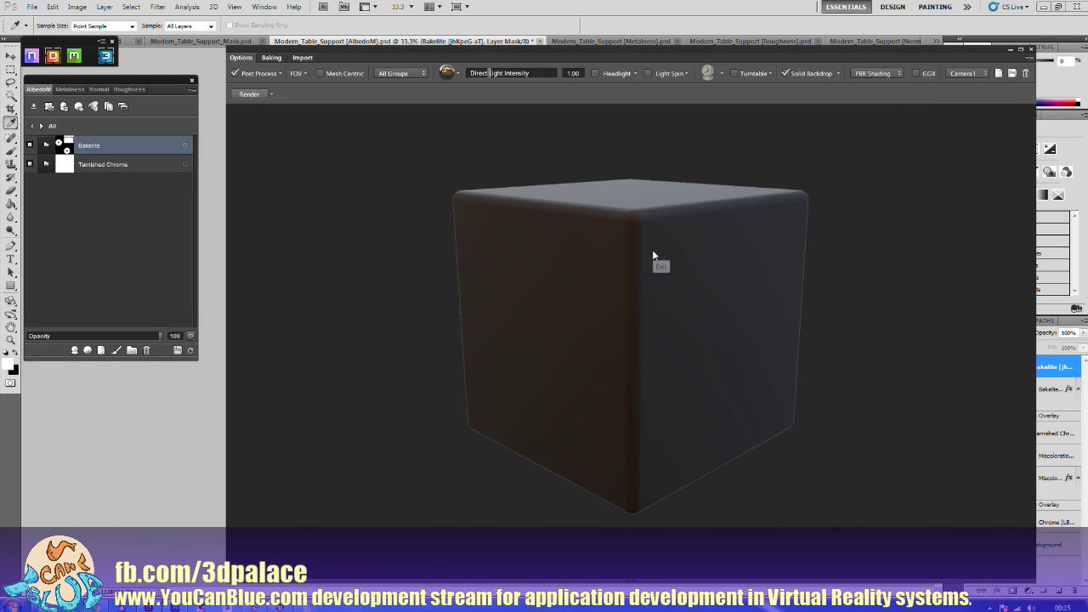
left_click(1031, 51)
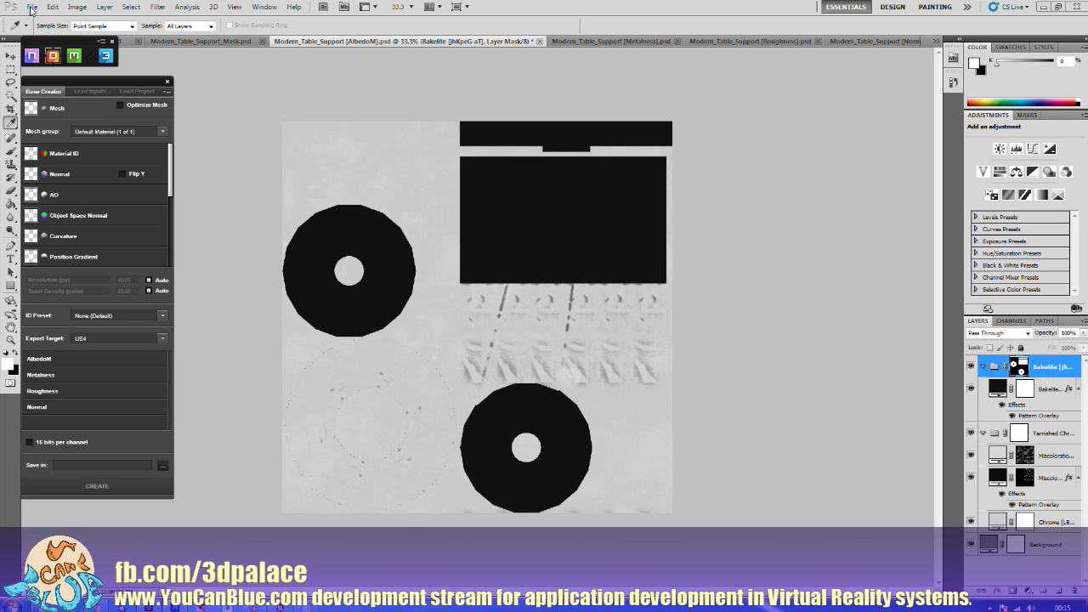
Step: Close the Quixel SUITE panels and all open table support documents, discarding their unsaved changes
left_click(111, 41)
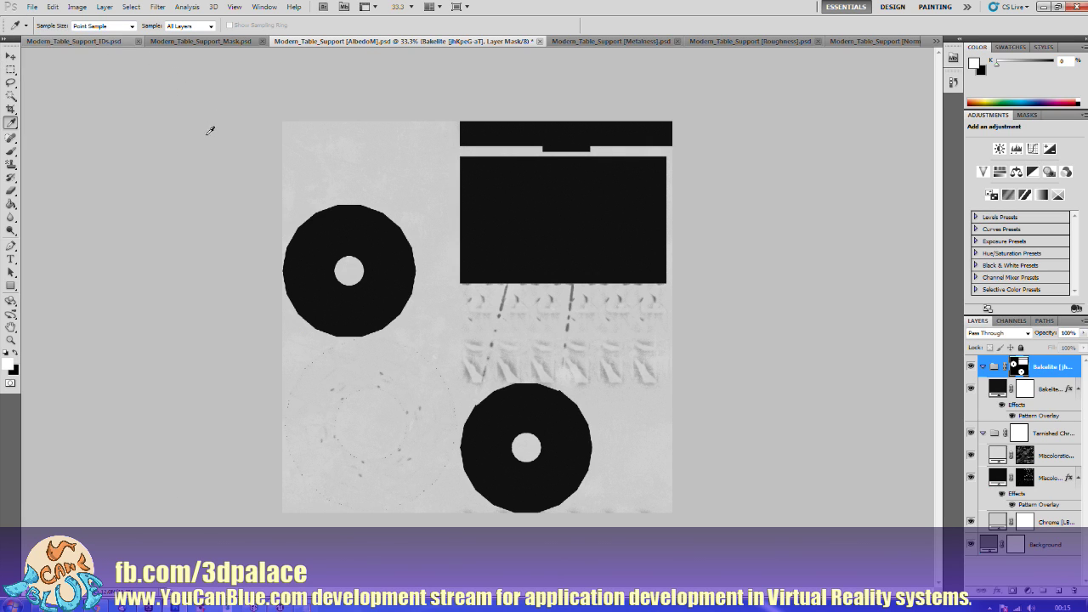
left_click(31, 7)
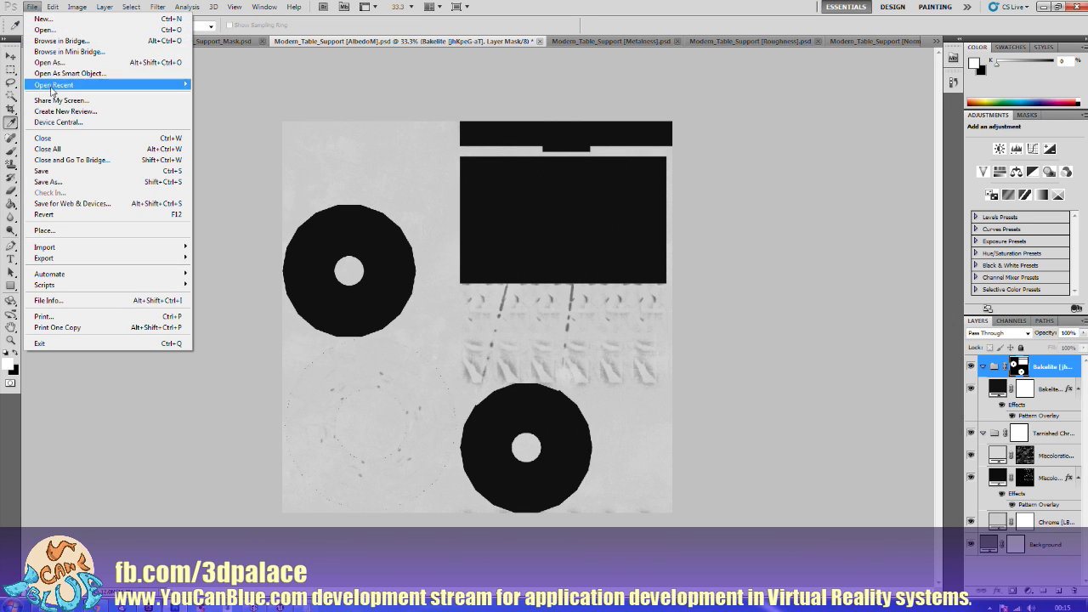
left_click(60, 149)
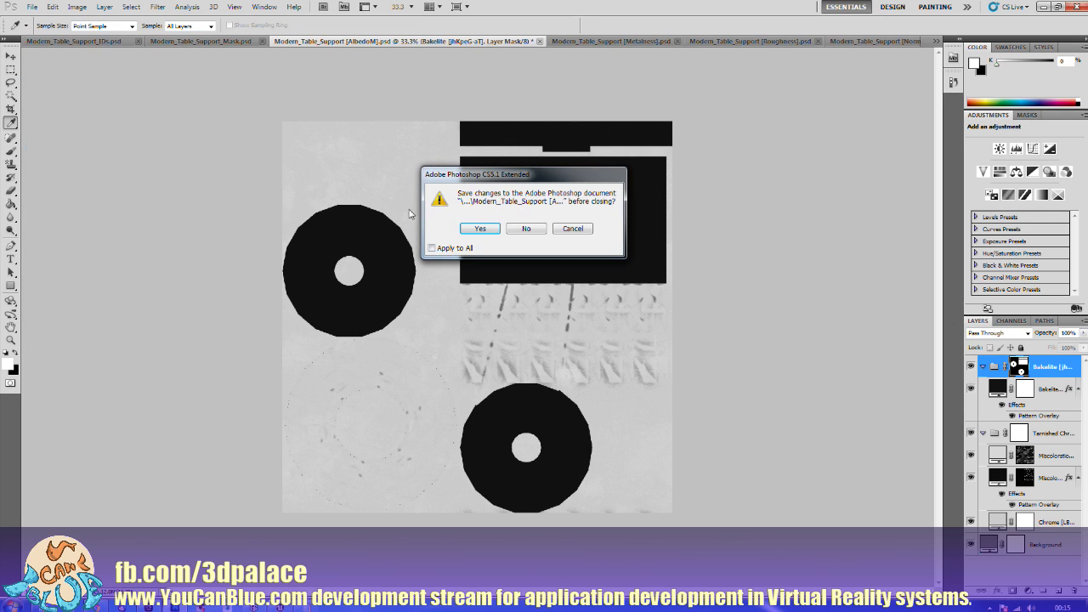
left_click(464, 249)
left_click(525, 229)
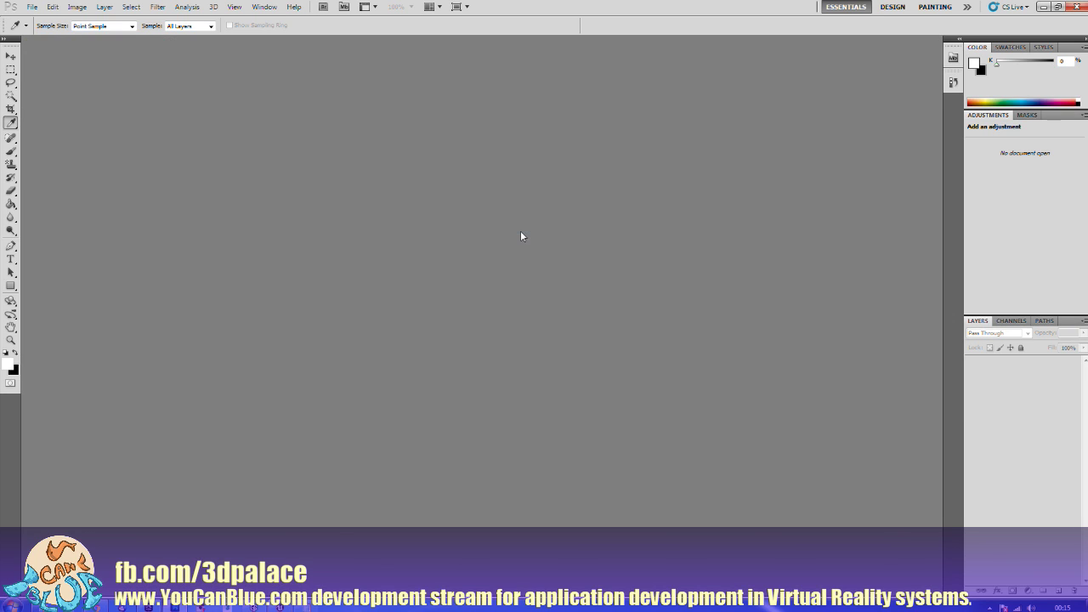
Step: Find Quixel SUITE 2.3 among the installed programs and relaunch it
left_click(8, 605)
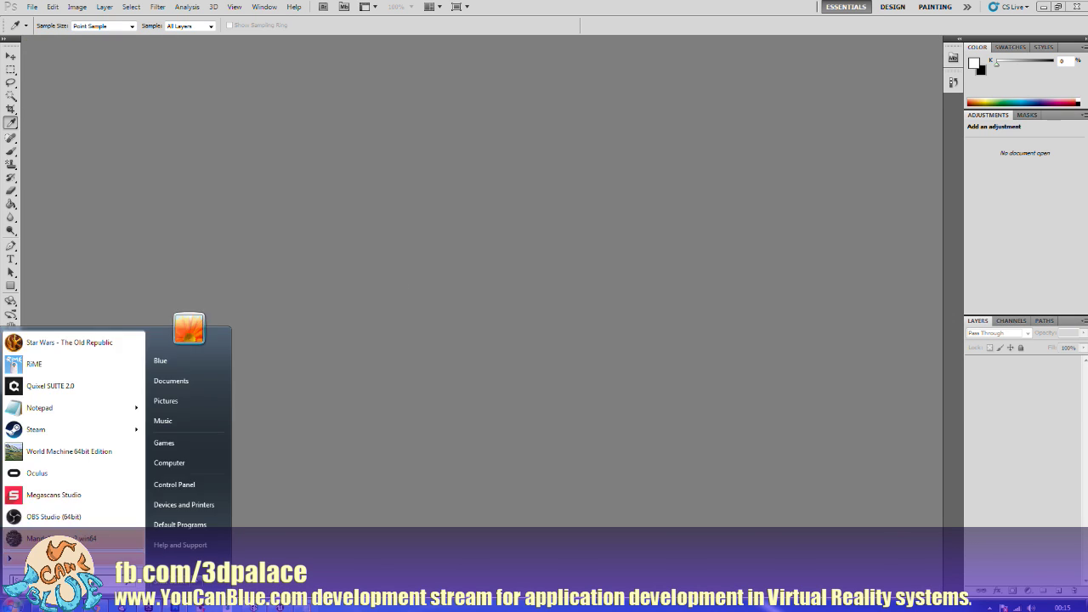
type("qui")
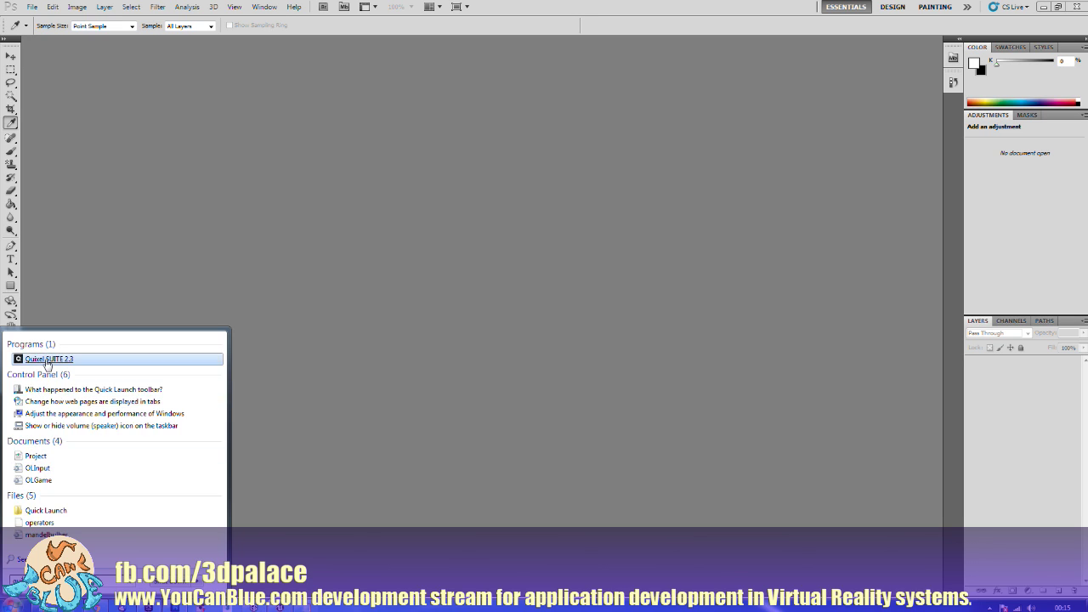
left_click(48, 360)
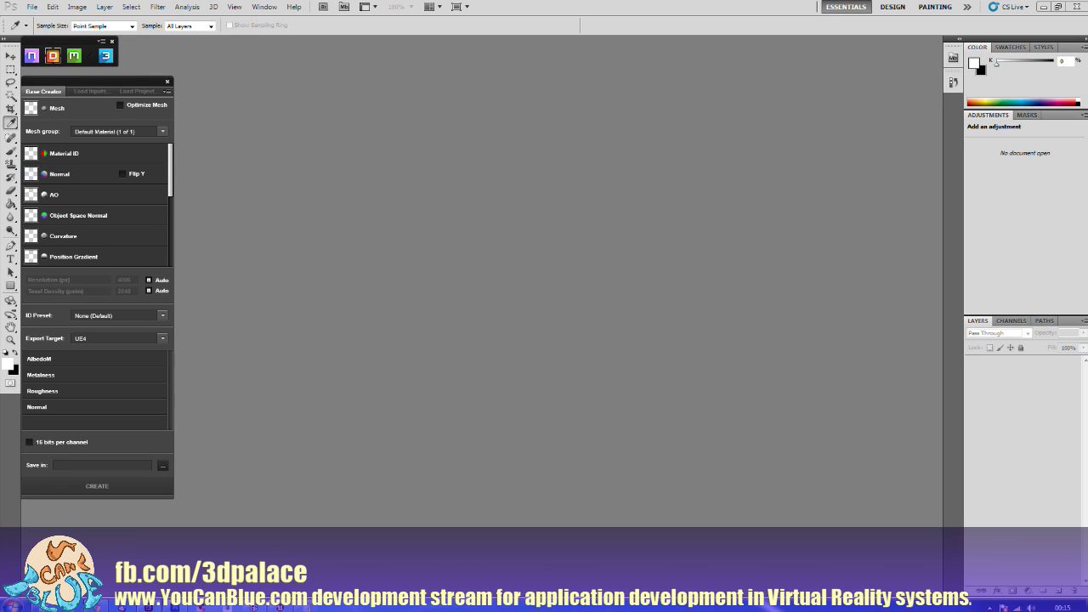
Step: Delete the ModernTable0_Stand folder from F:\stuff\Modern_Table in the file browser
left_click_drag(1087, 247, 409, 168)
left_click(553, 185)
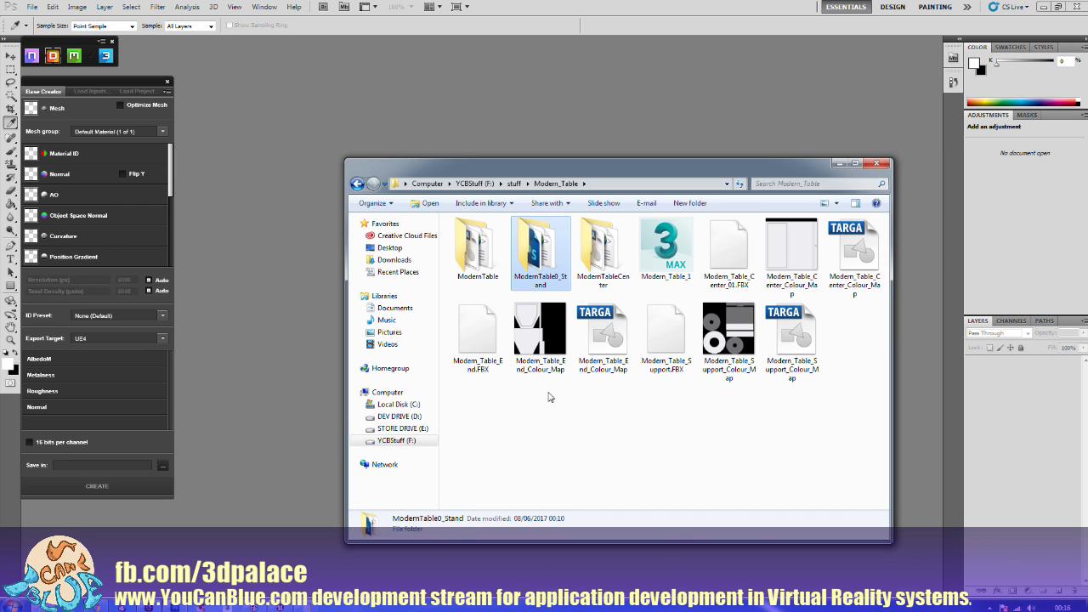
key("Delete")
key("Return")
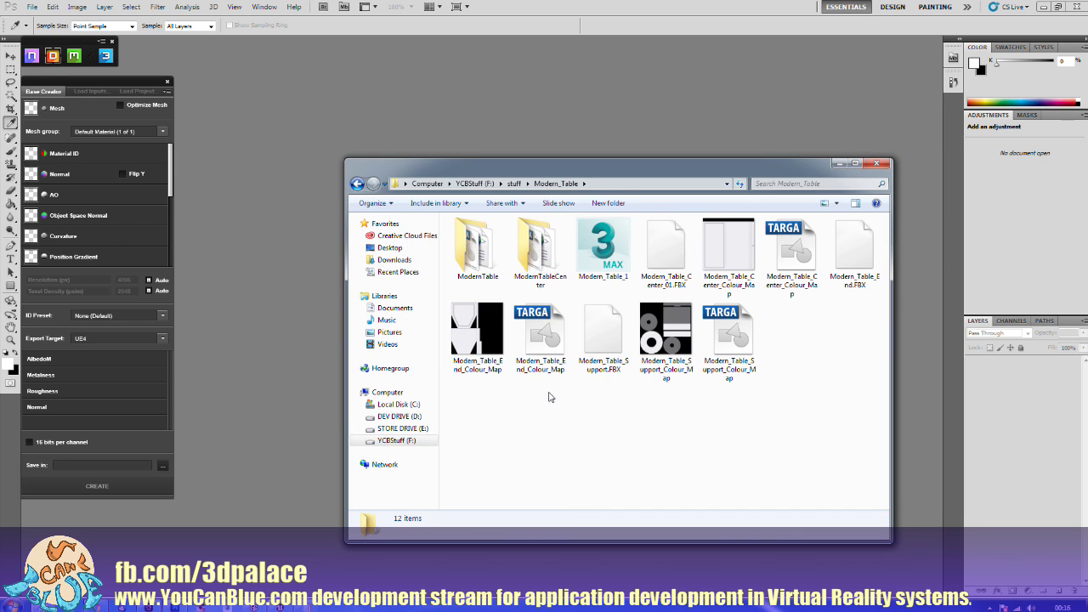
Step: Load Modern_Table_Support.FBX as the base mesh and the Modern_Table_Support_Colour_Map TGA as its Material ID input
left_click(72, 111)
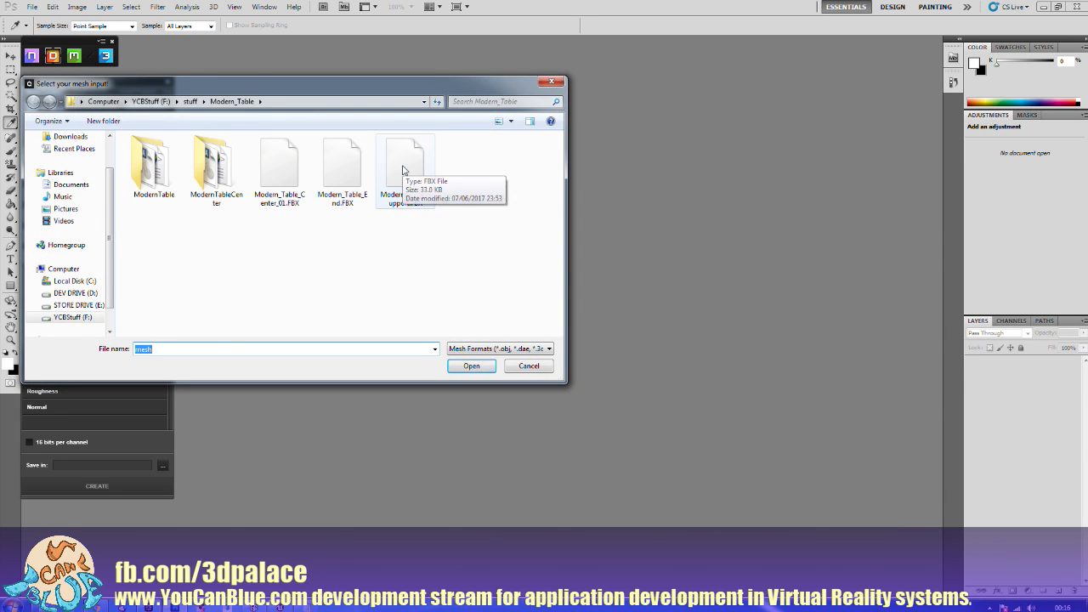
double_click(404, 170)
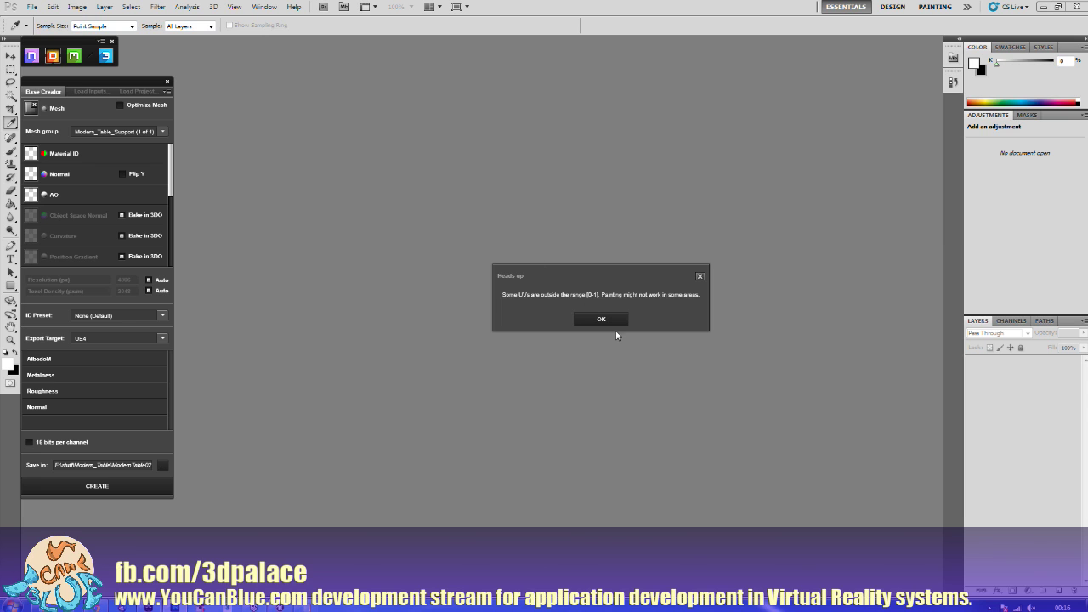
left_click(619, 320)
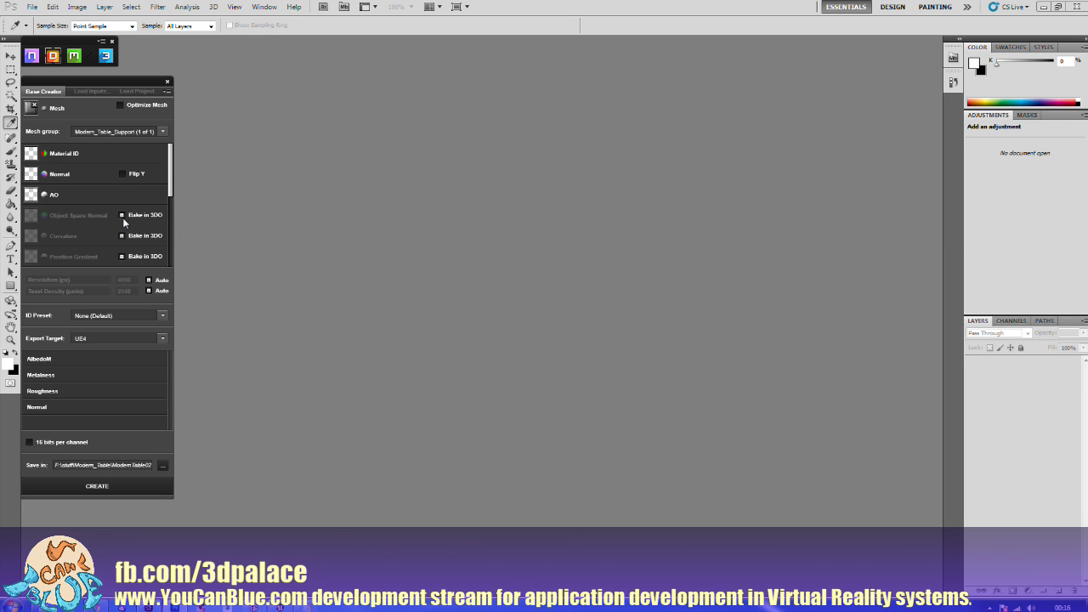
left_click(52, 155)
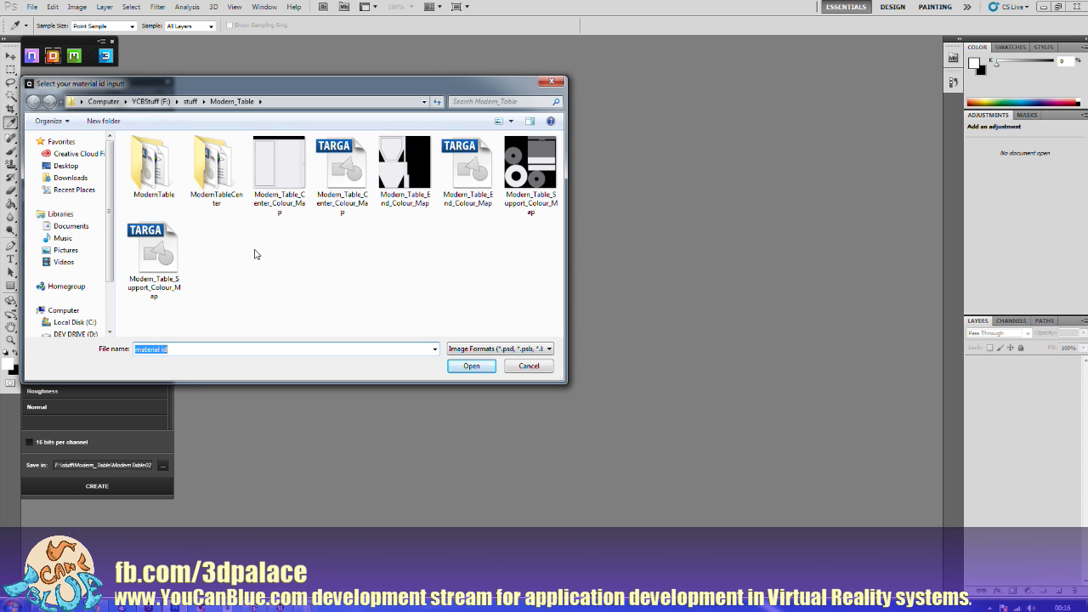
left_click(148, 274)
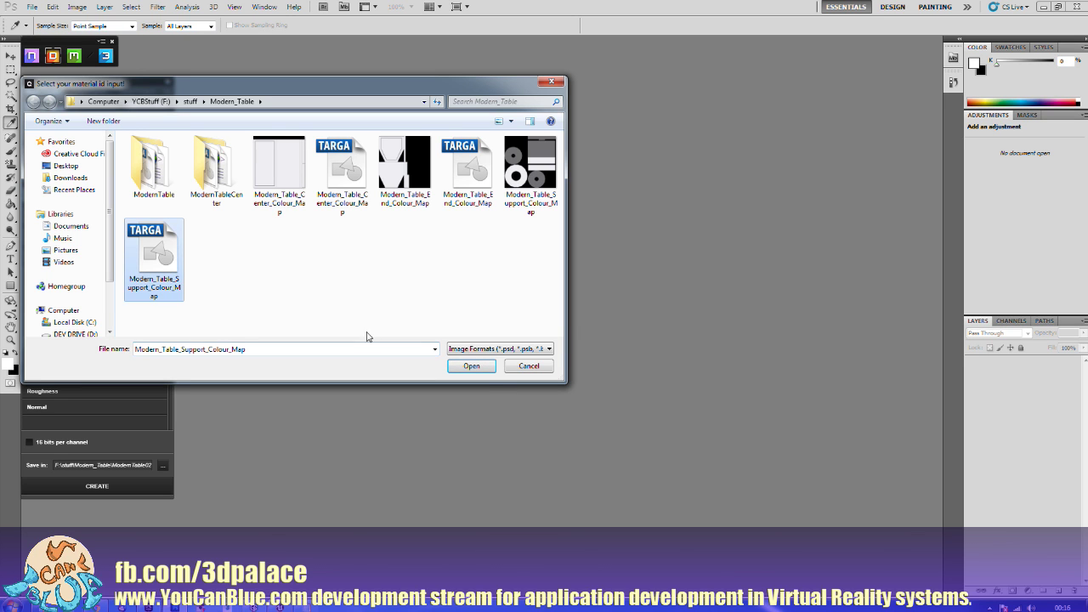
left_click(472, 366)
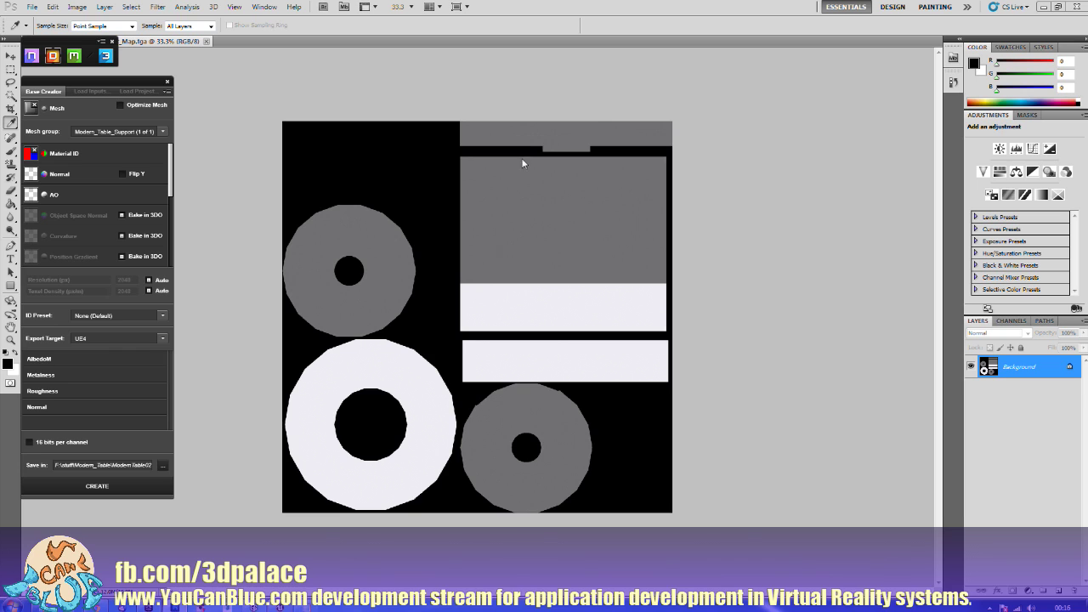
Step: Create the table support project with the UE4 export target, keeping the layers editable
left_click(124, 488)
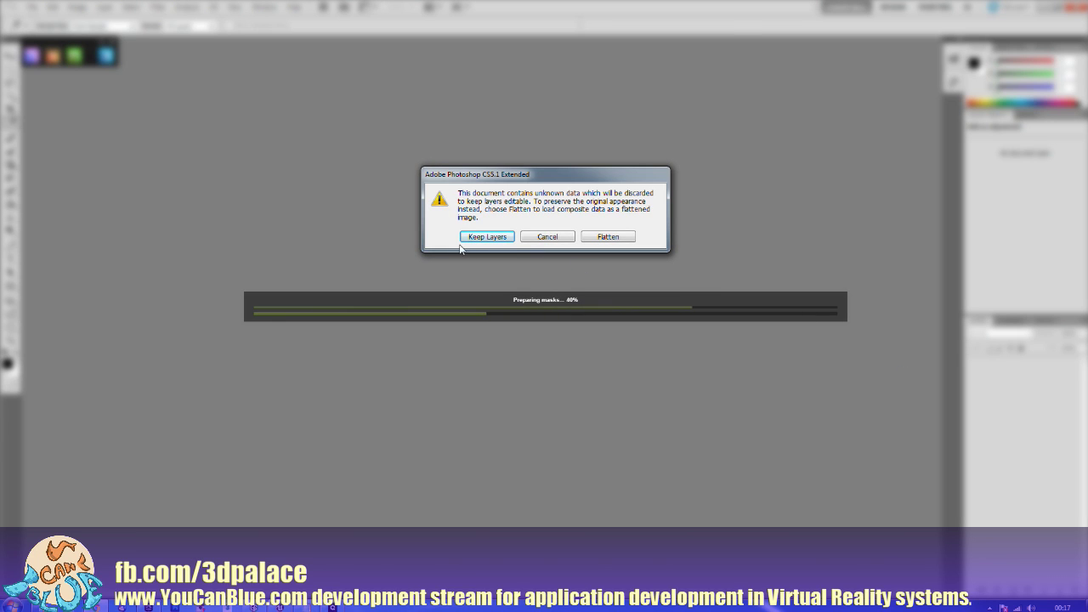
left_click(487, 236)
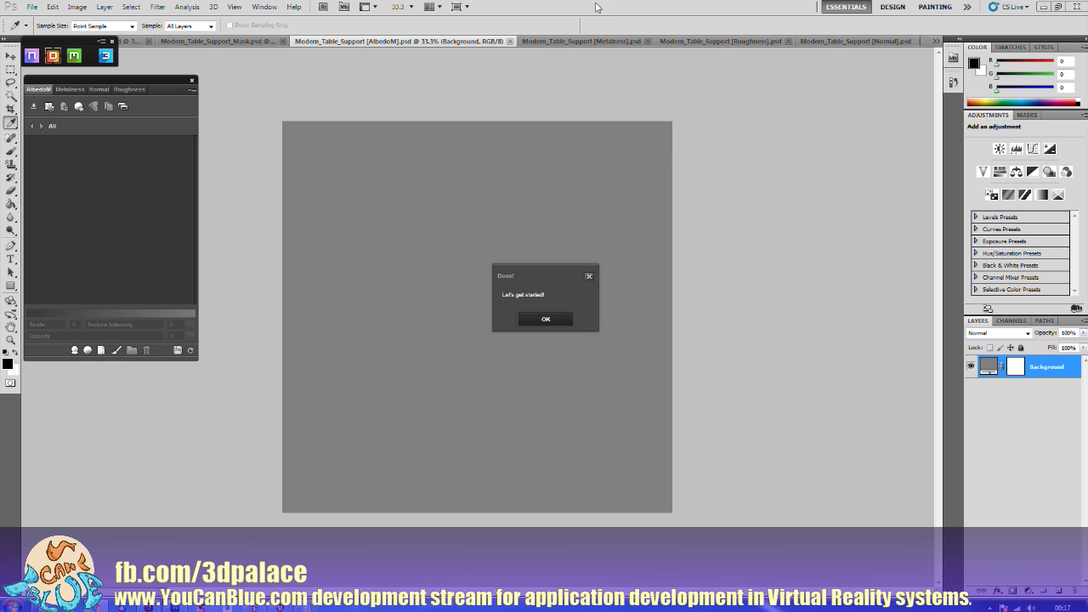
left_click(532, 319)
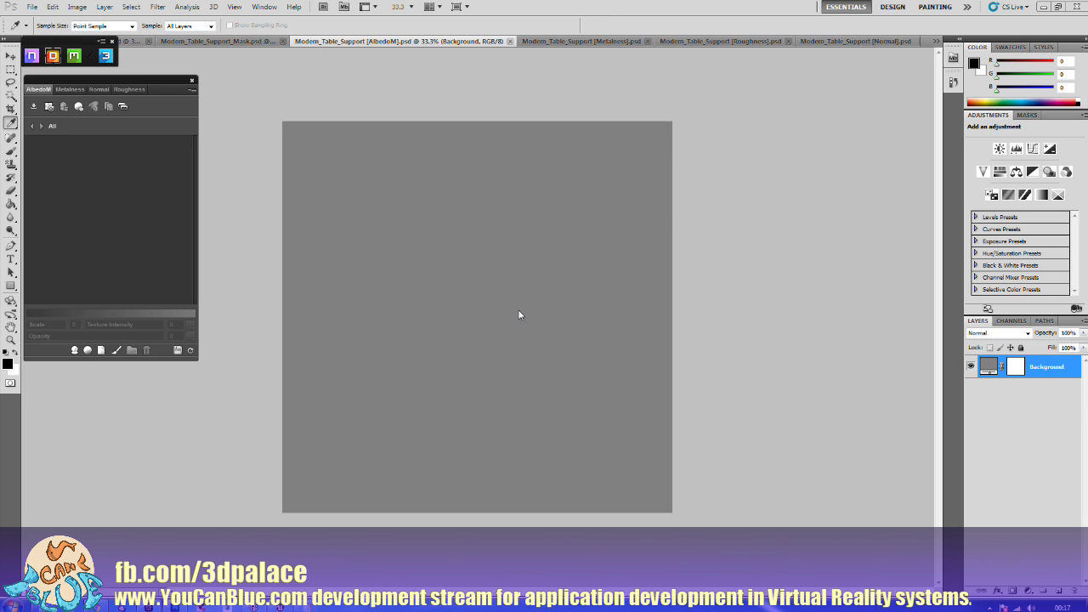
Step: Switch to the Unreal Editor, closing the file browser window, and open the Maps folder under Content
left_click(1043, 7)
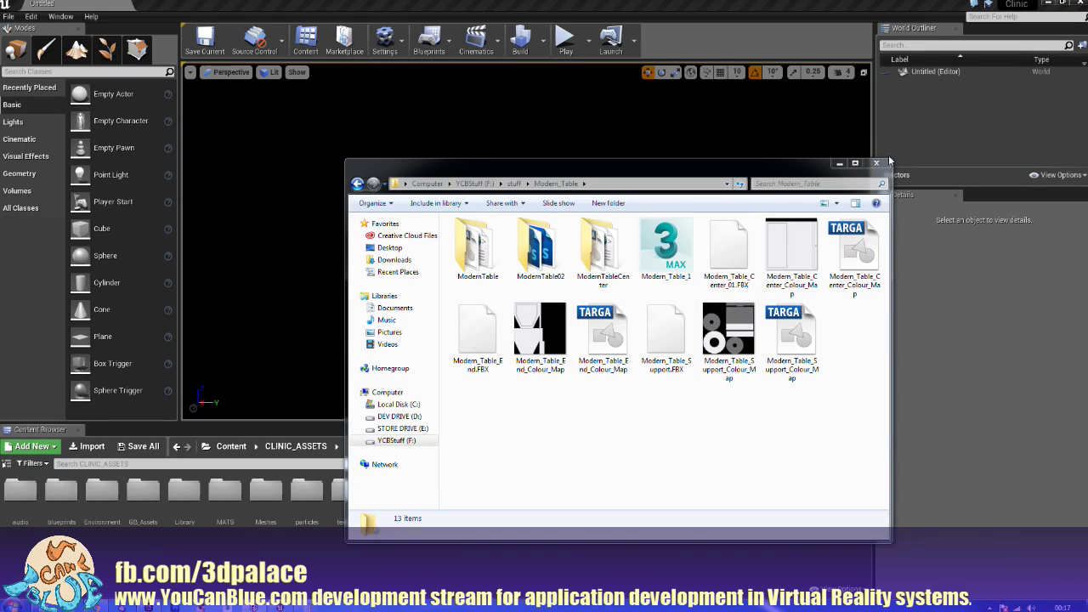
left_click(876, 162)
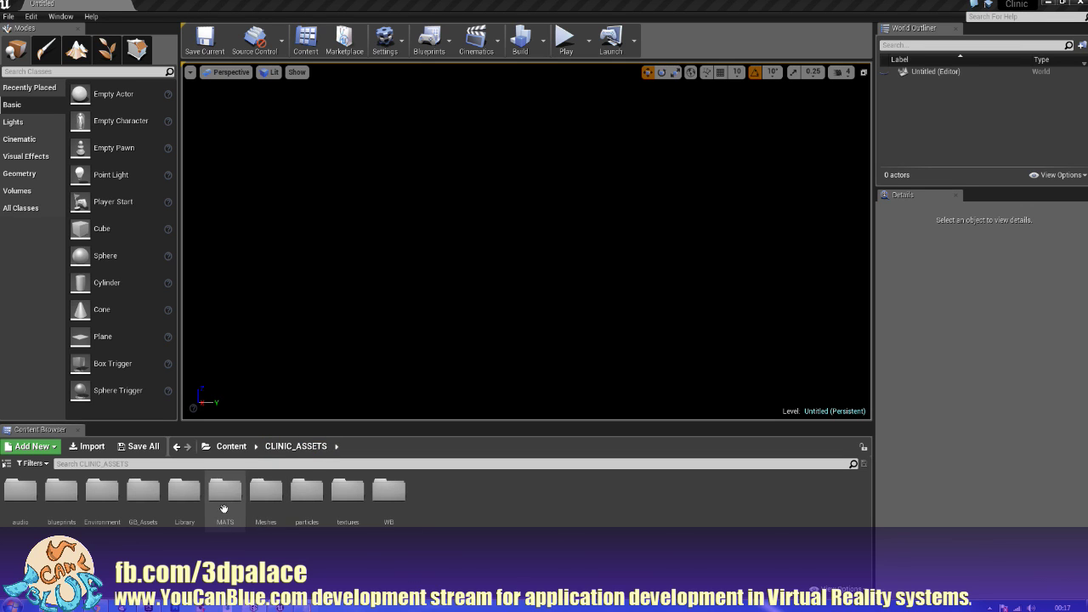
left_click(231, 446)
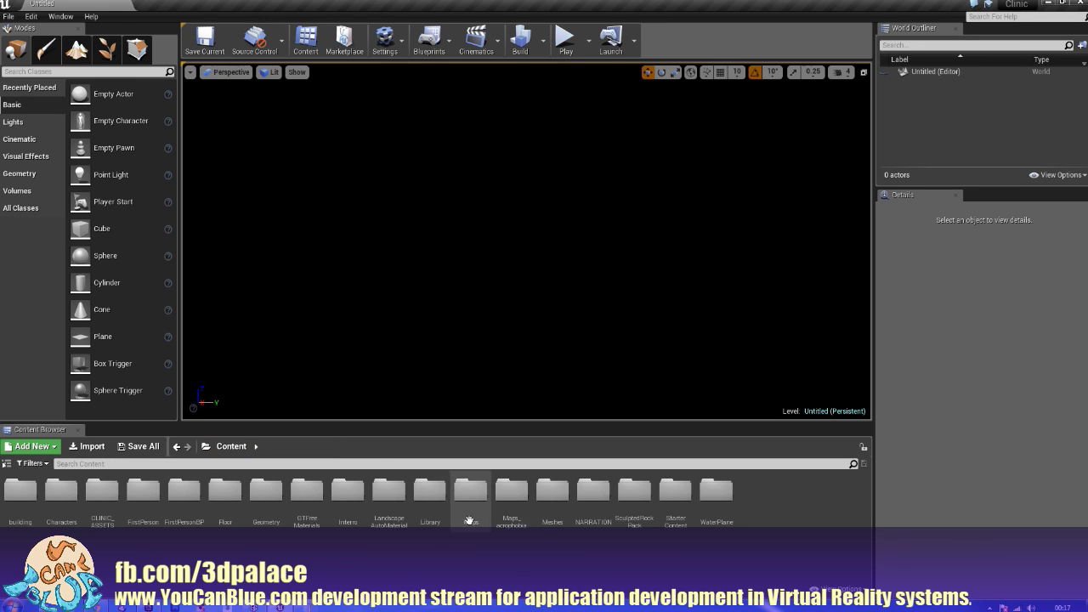
double_click(470, 510)
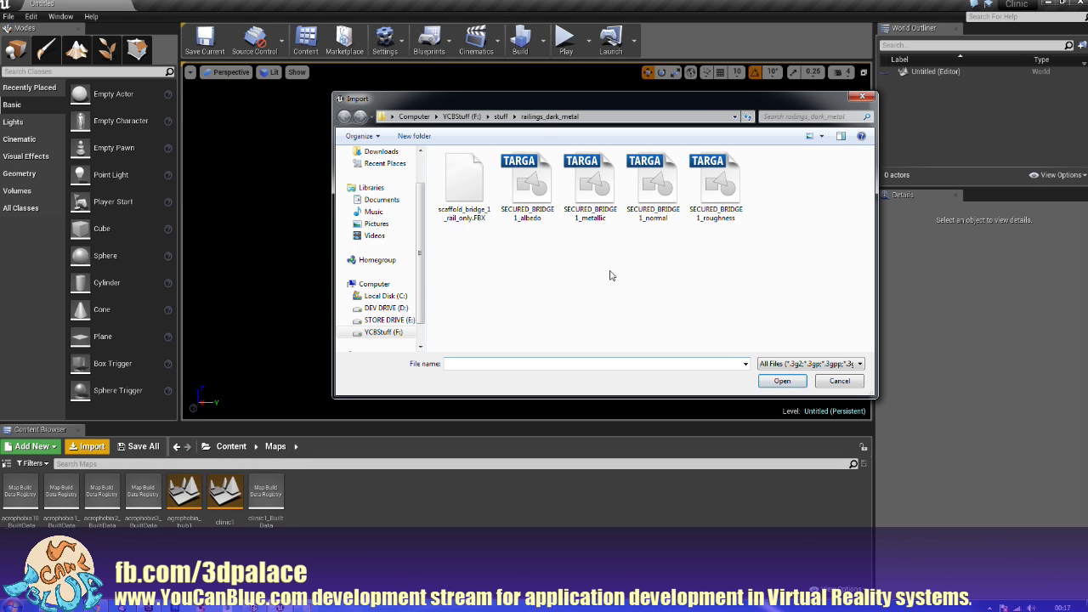
Step: Import the center, end and support Colour_Map TGA textures from F:\stuff\Modern_Table into the Maps folder
left_click(502, 117)
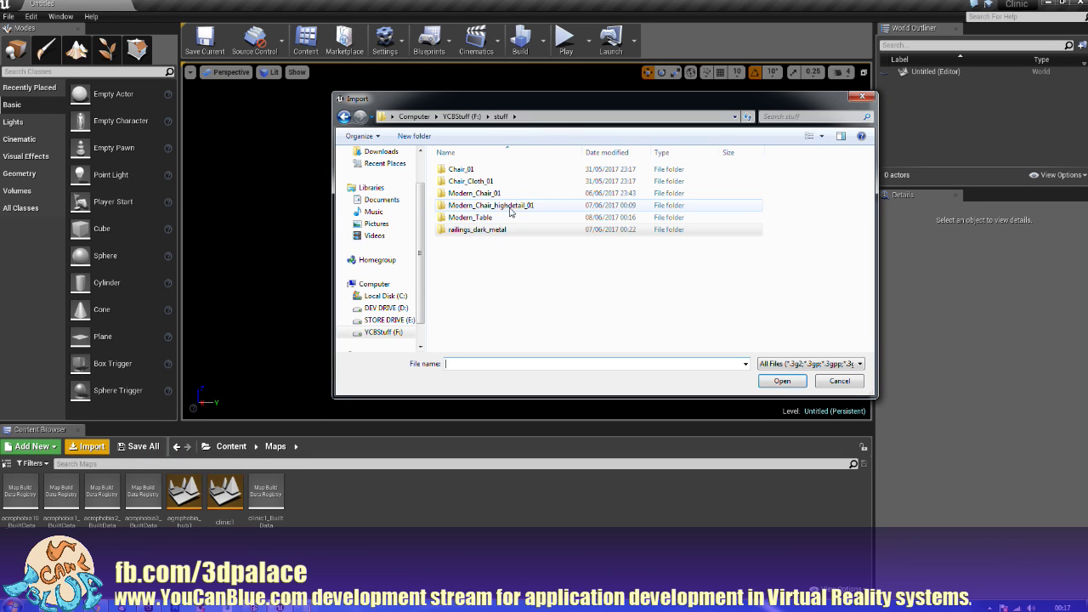
double_click(473, 219)
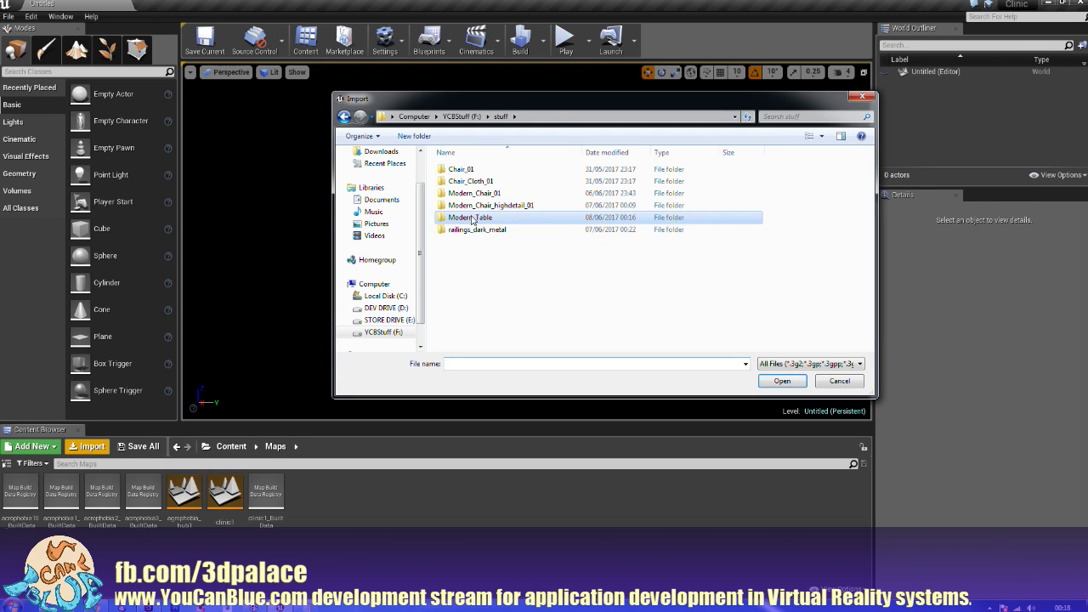
left_click(773, 190)
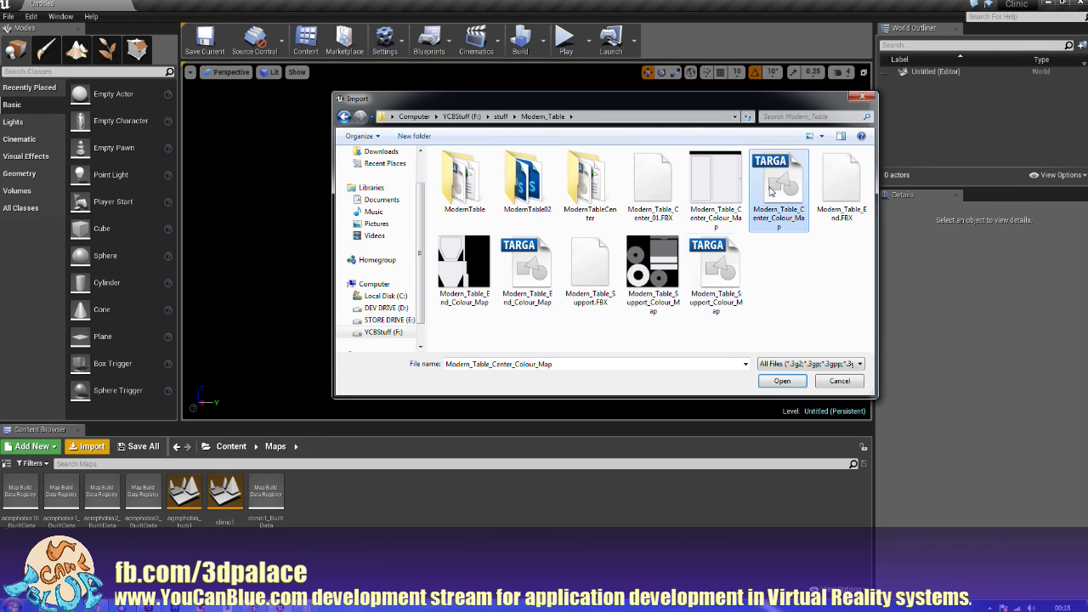
left_click(528, 285)
left_click(738, 292)
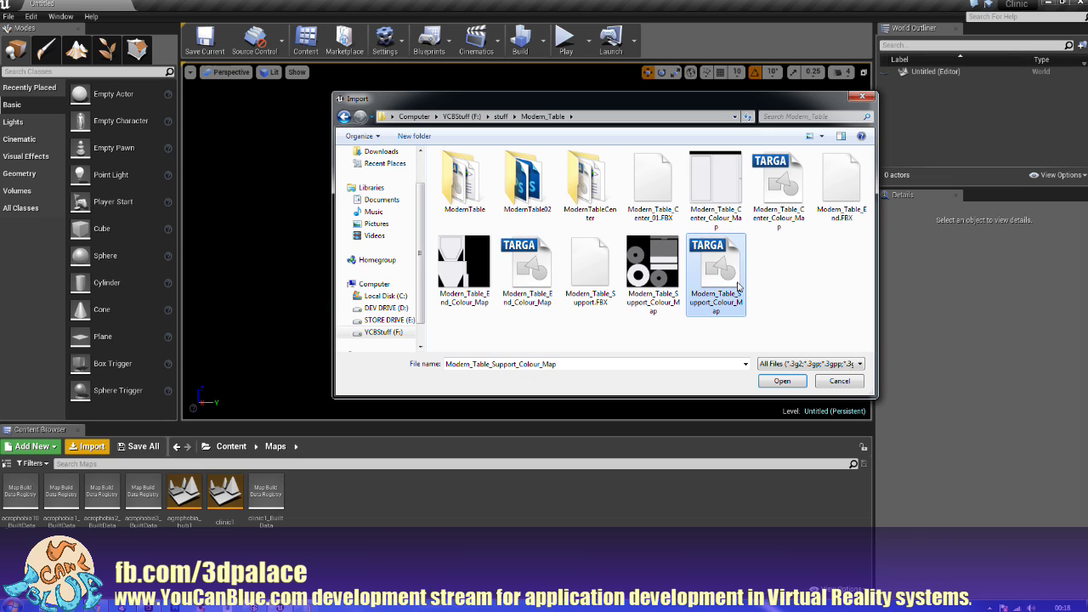
left_click(527, 272, "ctrl")
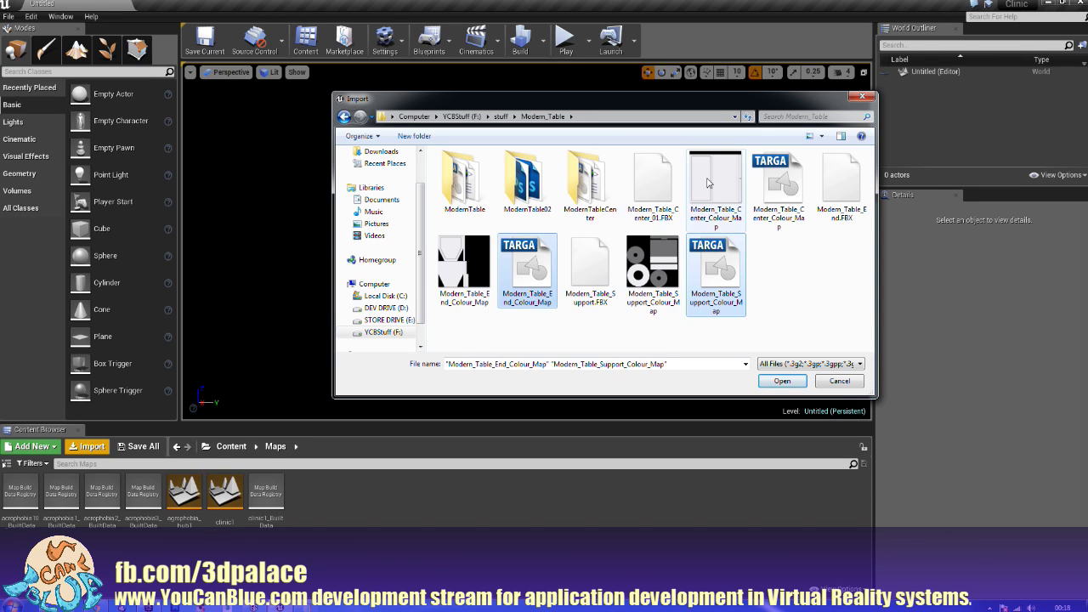
left_click(773, 183, "ctrl")
left_click(778, 378)
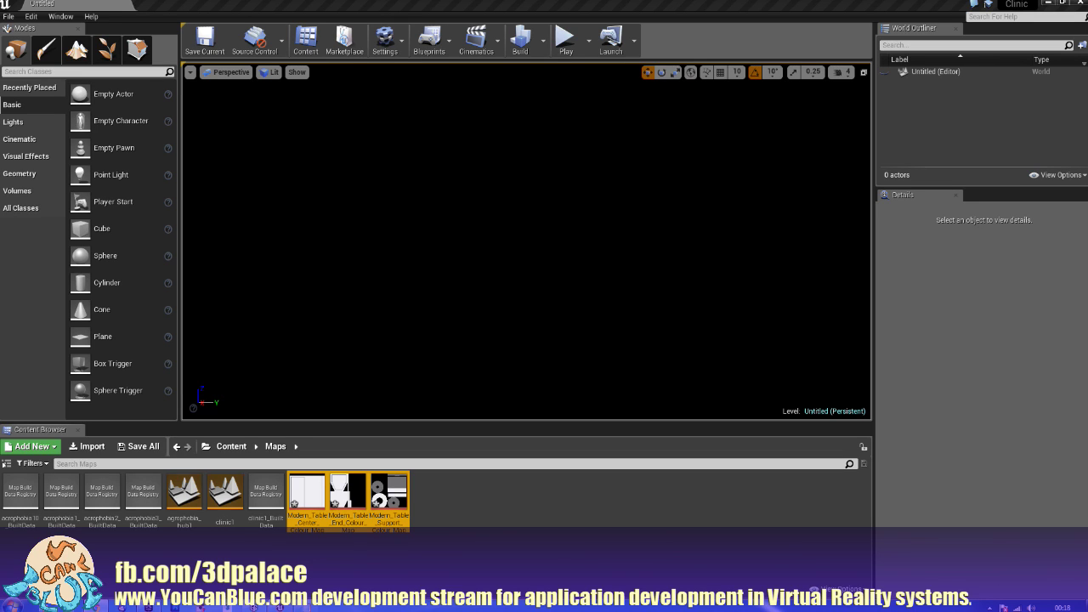
Step: Delete the three imported Modern_Table colour map textures from the Maps folder
left_click(445, 536)
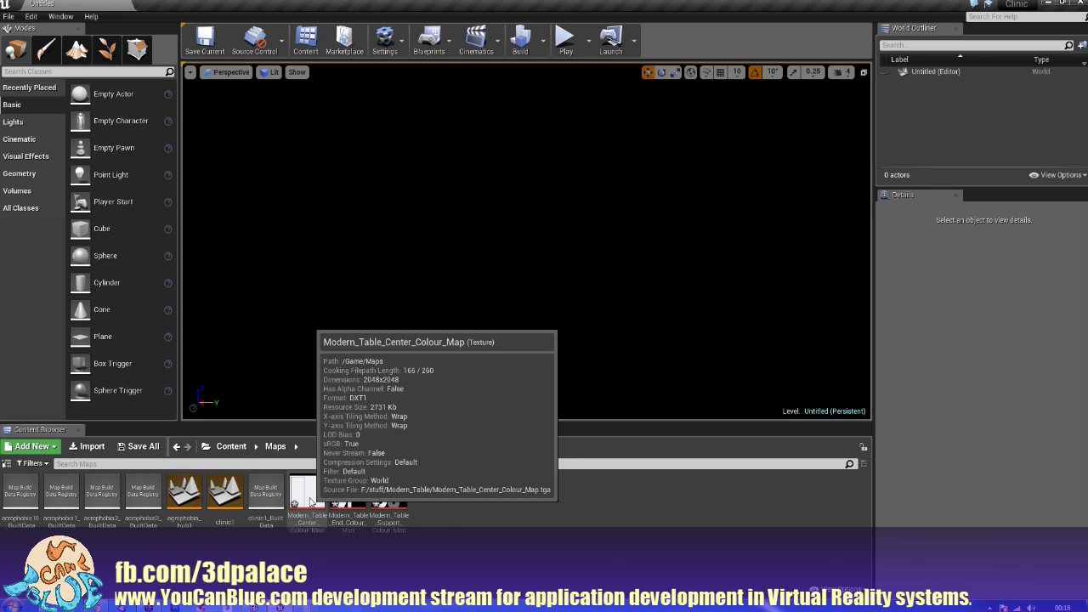
left_click(308, 497)
left_click(393, 504, "shift")
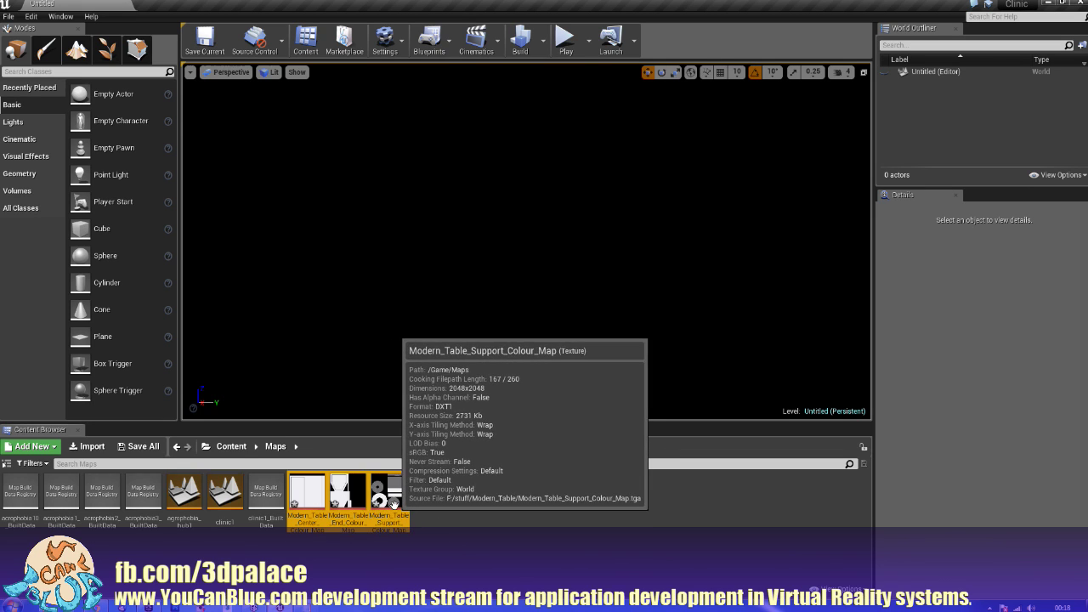
key("Delete")
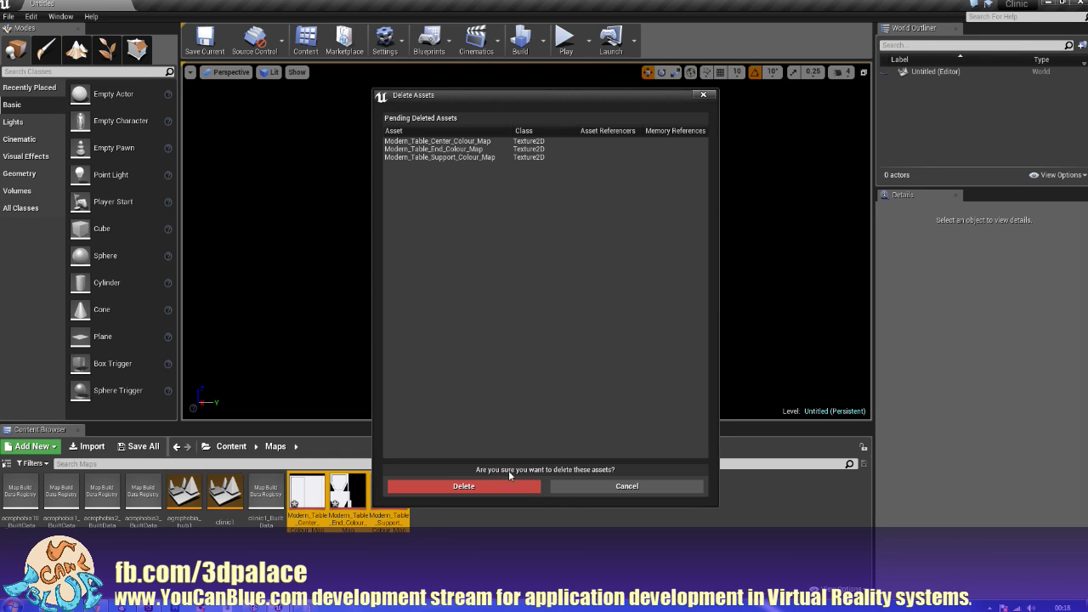
left_click(489, 485)
right_click(331, 485)
left_click(330, 483)
Step: Import Modern_Table_Center_01.FBX, Modern_Table_End.FBX and Modern_Table_Support.FBX into the Maps folder, applying the default FBX import options to all
left_click(88, 446)
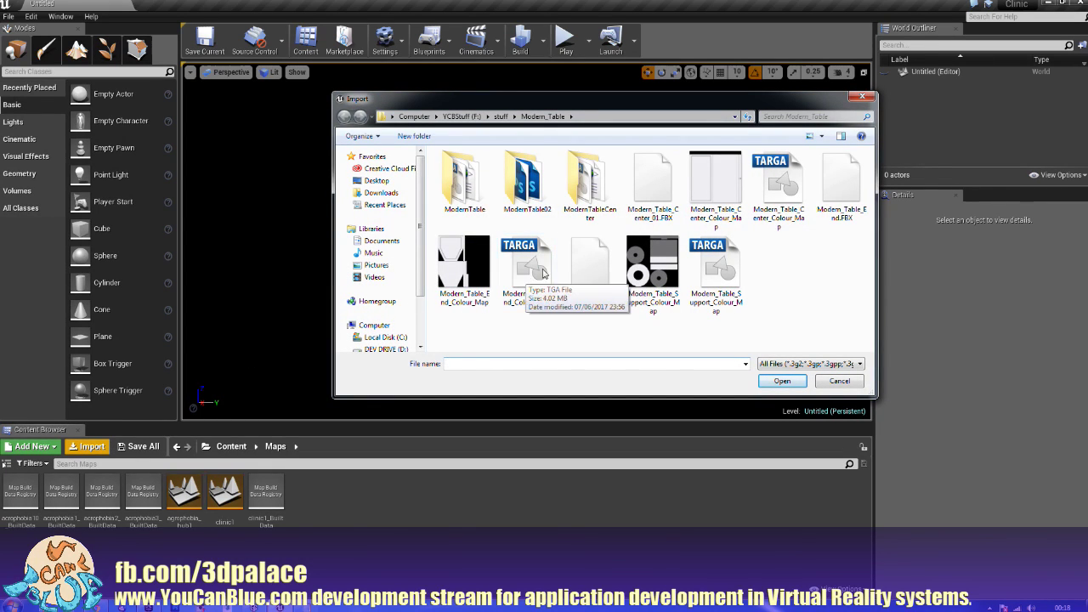
left_click(590, 271)
left_click(647, 175, "ctrl")
left_click(837, 192, "ctrl")
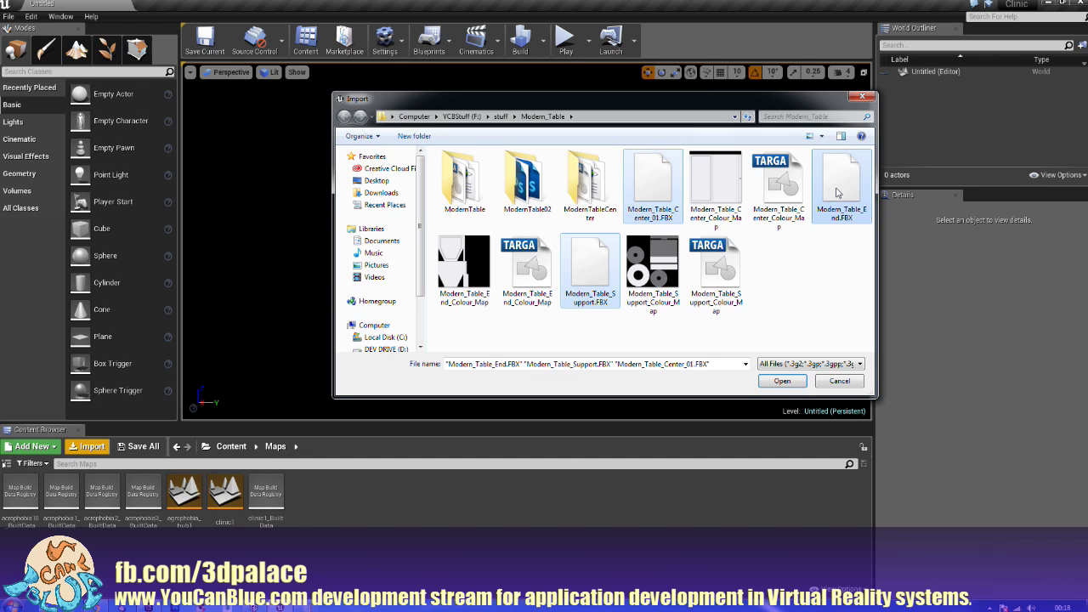
key("Return")
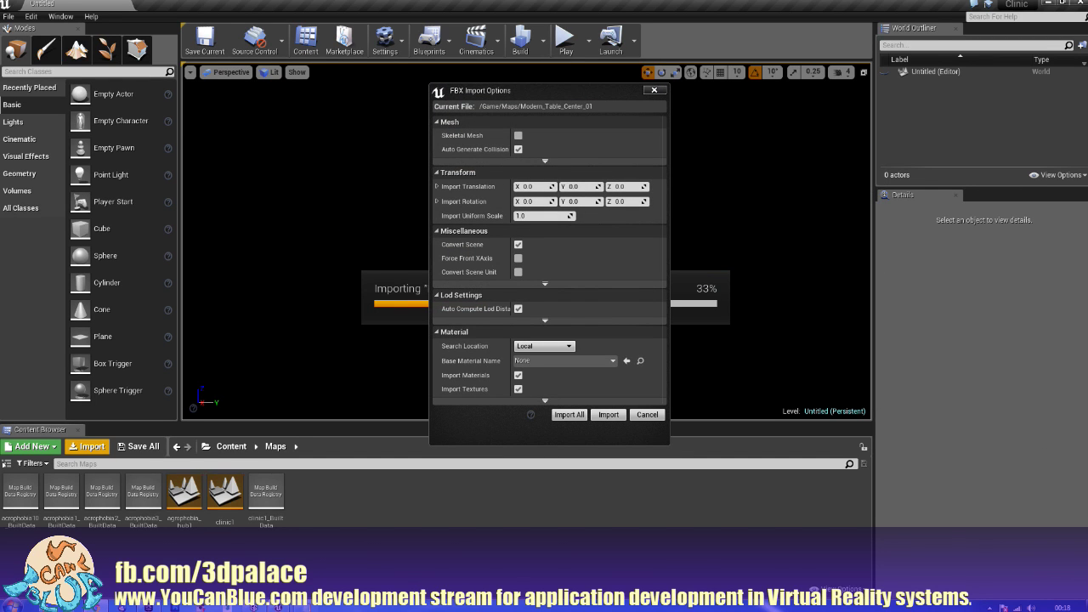
left_click(562, 417)
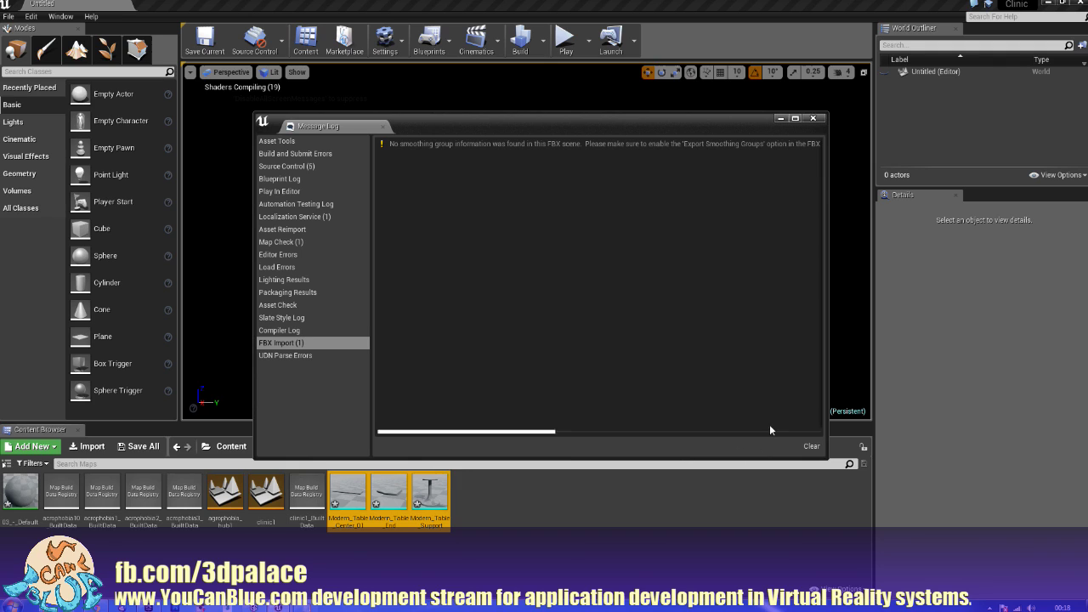
Step: Close the FBX import message log and clear the selection of the imported meshes
left_click(812, 117)
left_click(502, 525)
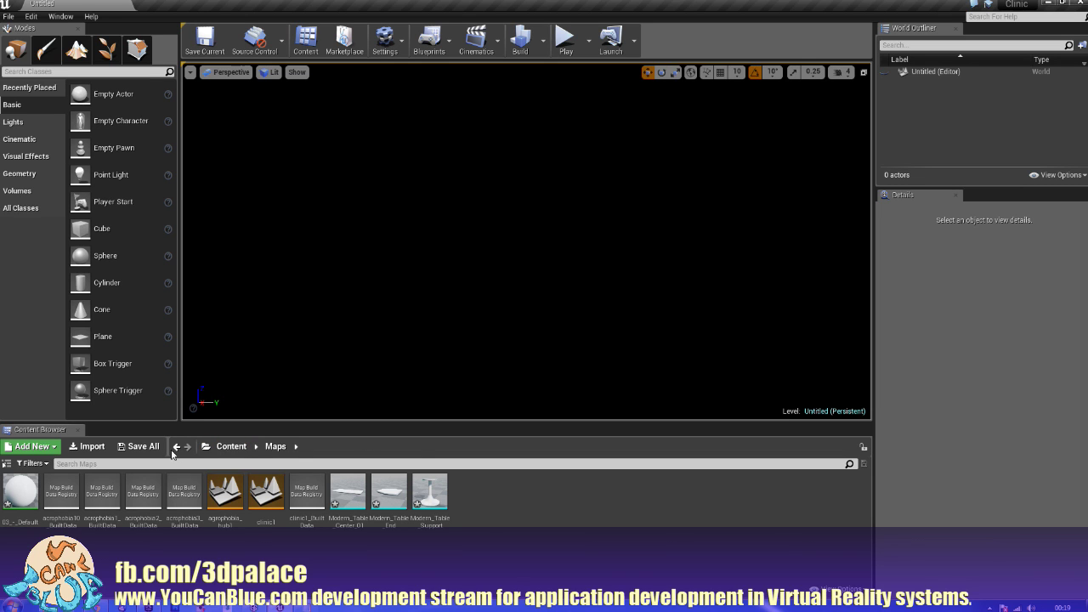
Step: Import the Modern_Table_Support AlbedoM, Metalness, Normal and Roughness TGA textures from the ModernTable02\previewer folder into the Maps folder
left_click(91, 446)
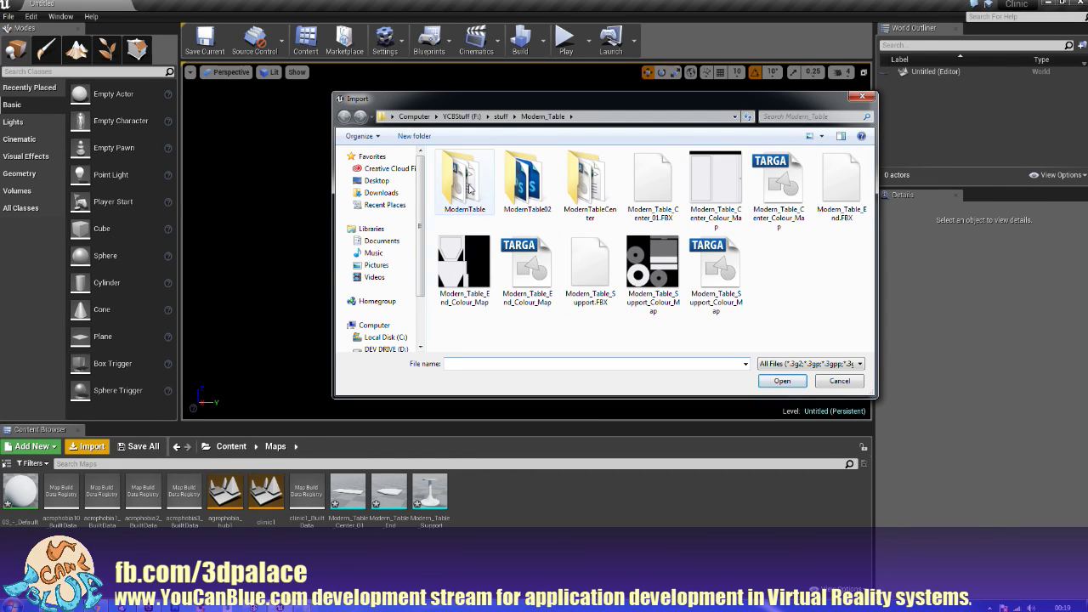
double_click(524, 185)
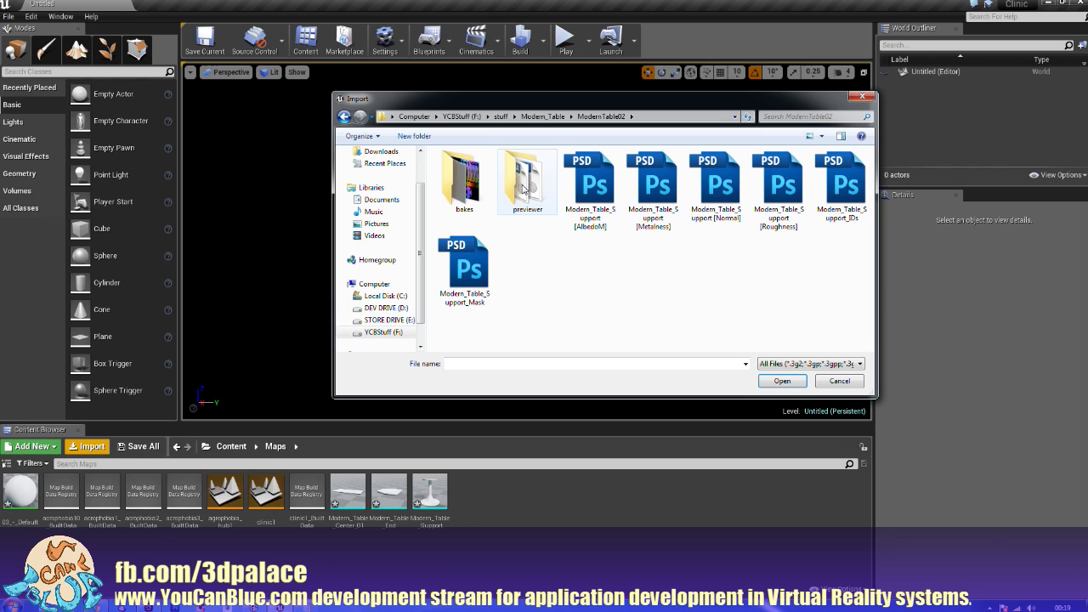
double_click(481, 188)
key("BackSpace")
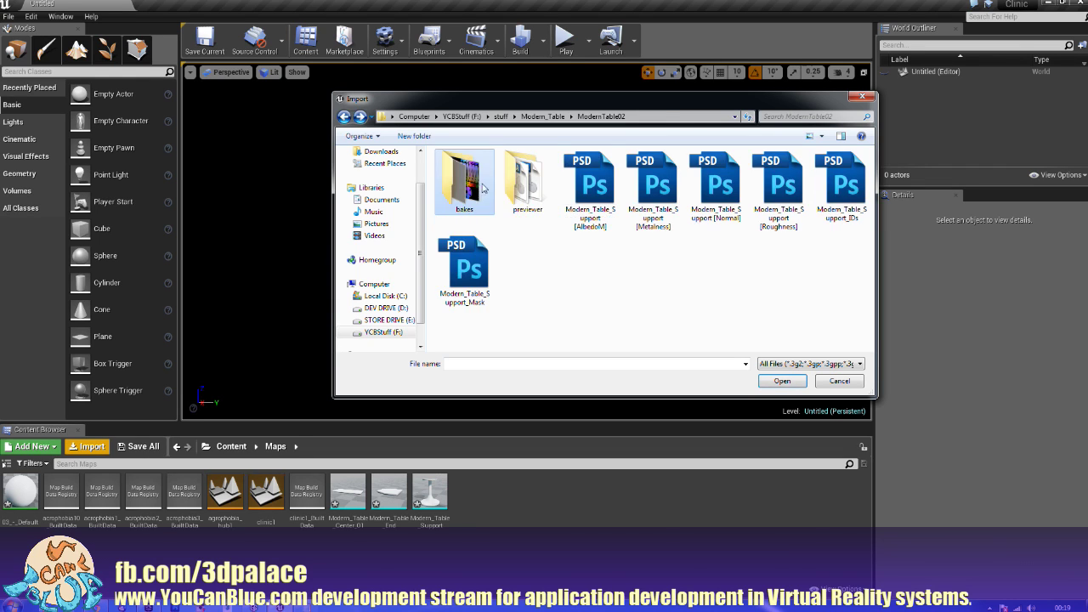
double_click(523, 186)
left_click(609, 191)
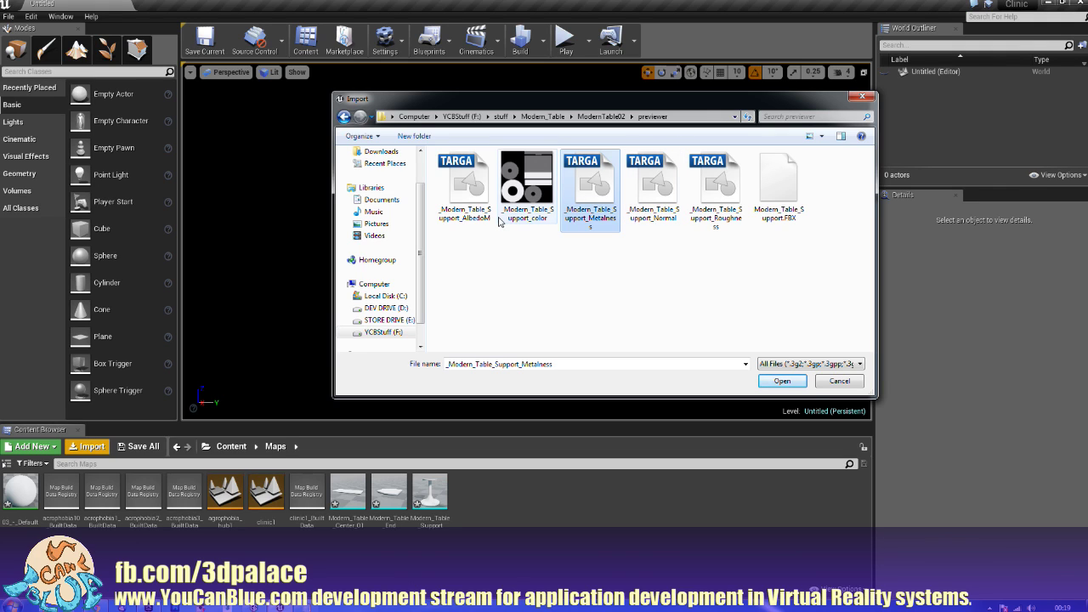
left_click(473, 199)
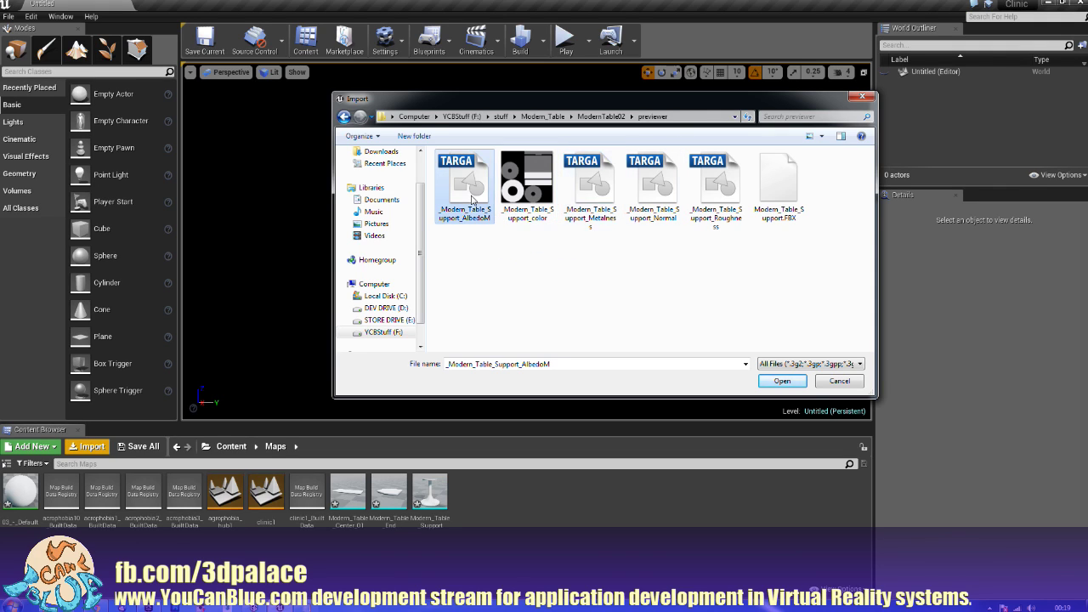
left_click(591, 192, "ctrl")
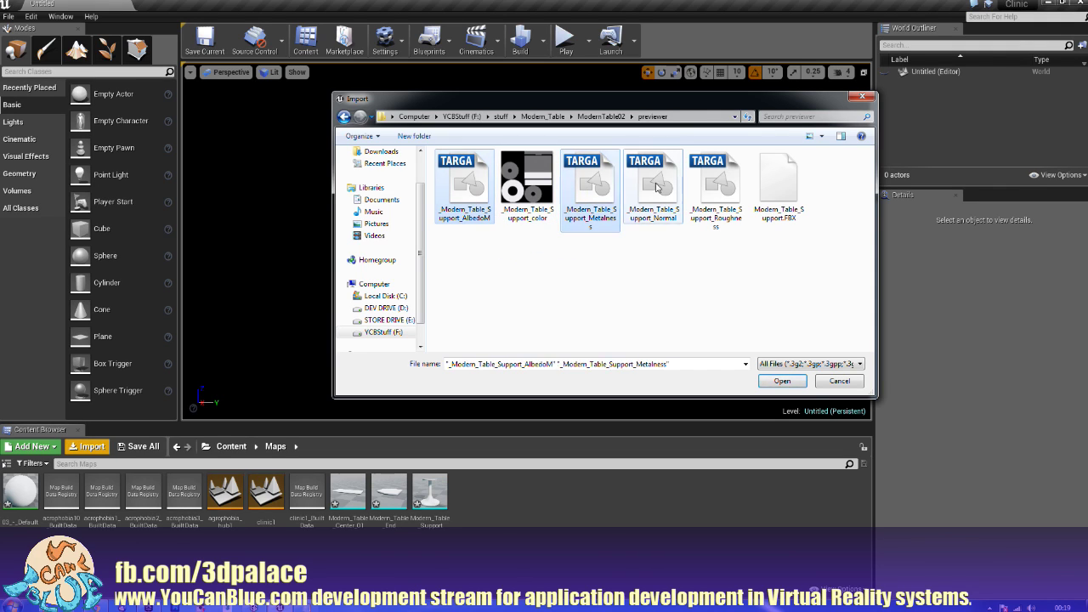
left_click(654, 191, "ctrl")
left_click(699, 189, "ctrl")
left_click(778, 382)
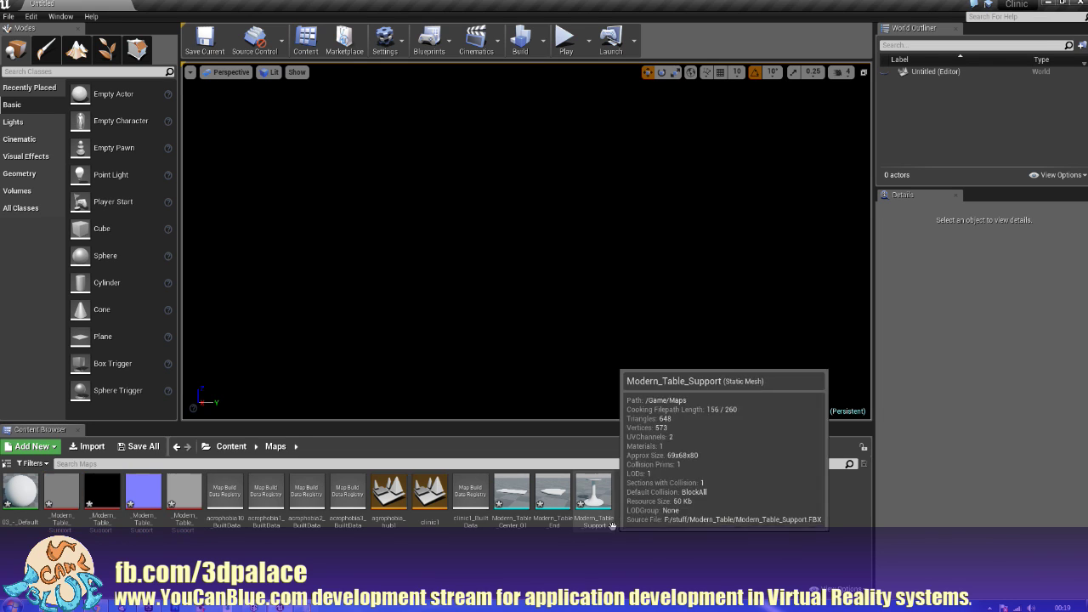
Step: Create a material named Modern_Table_Support_Mat in the Maps folder and open it for editing
right_click(648, 498)
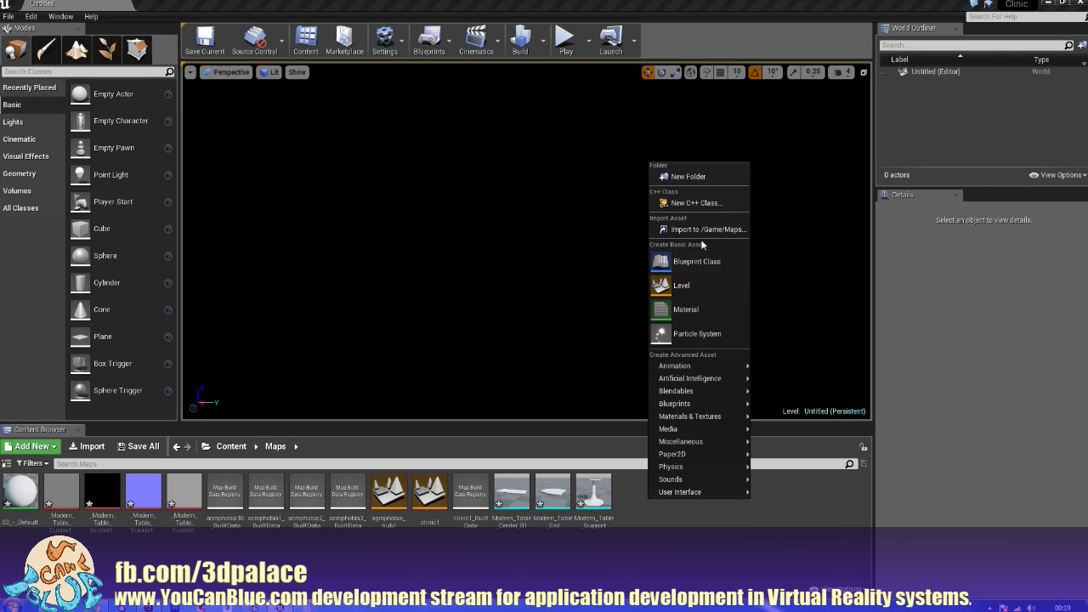
left_click(693, 308)
type("Modern_T")
type("able_Support")
type("_Mat")
key("Return")
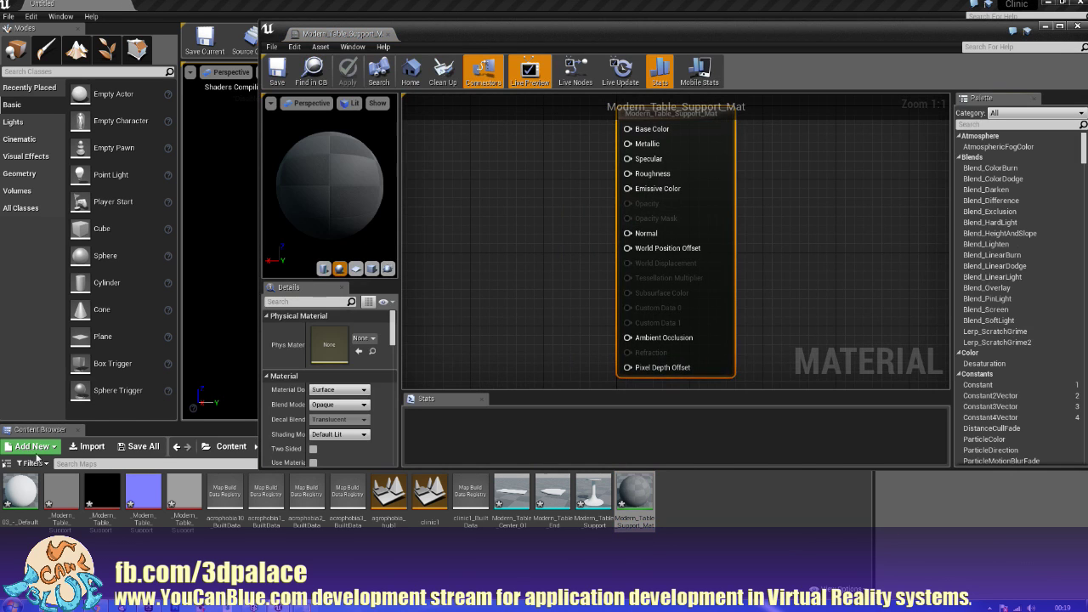
Step: Examine the _Modern_Table_Support_AlbedoM texture at full size, and close the asset editor window
left_click(63, 497)
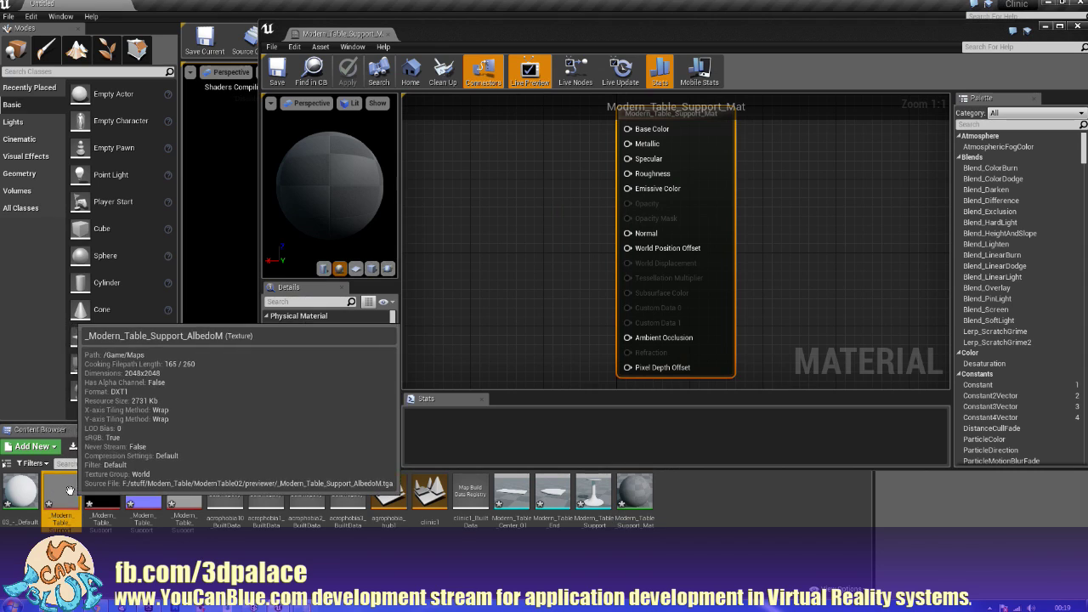
double_click(66, 493)
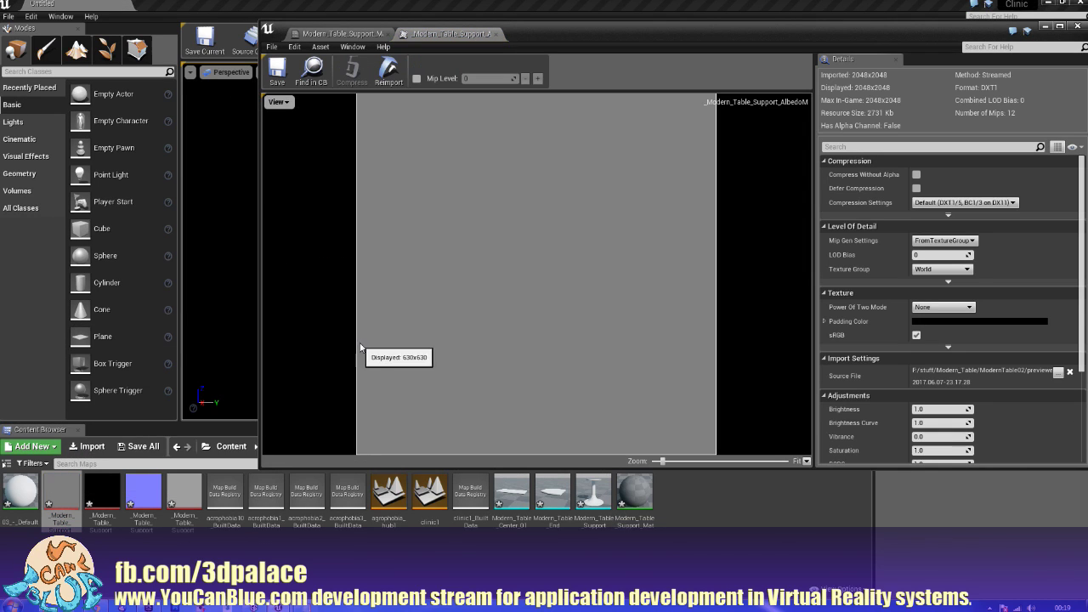
scroll(575, 265, "up", 2)
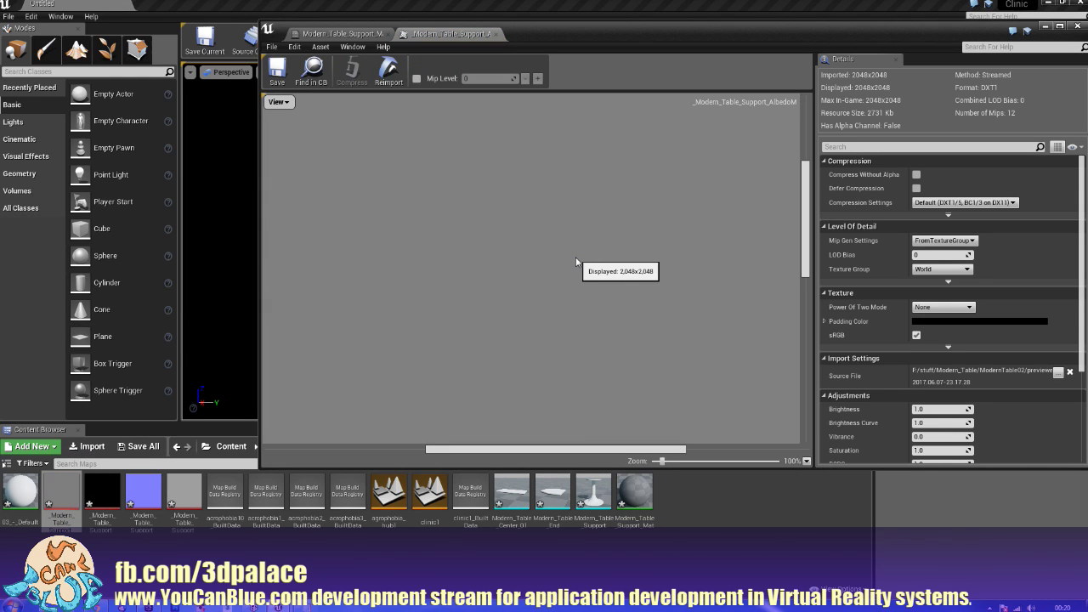
left_click(1078, 25)
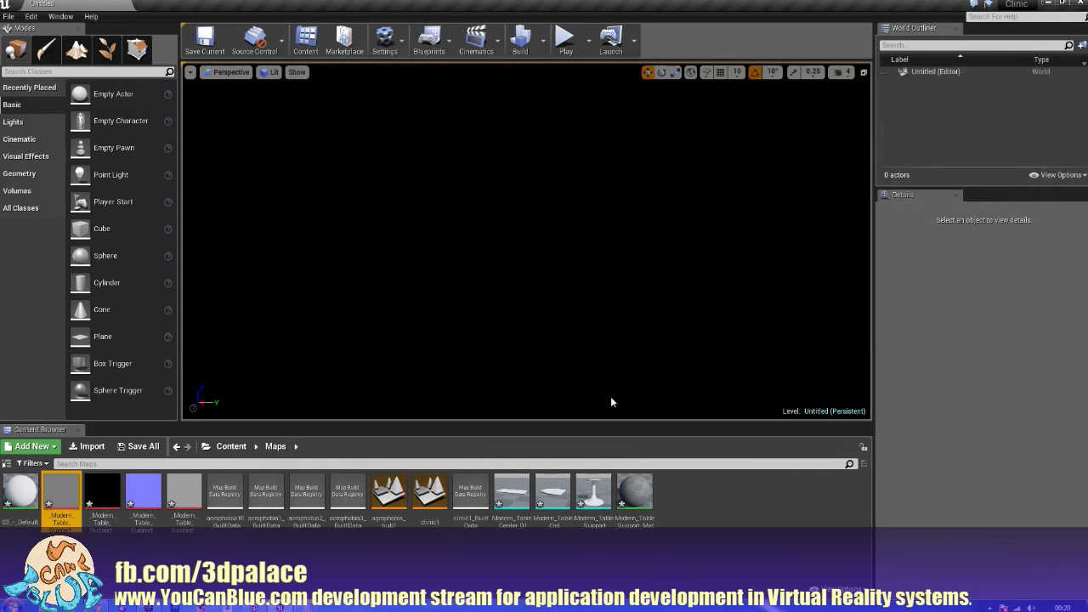
left_click(196, 557)
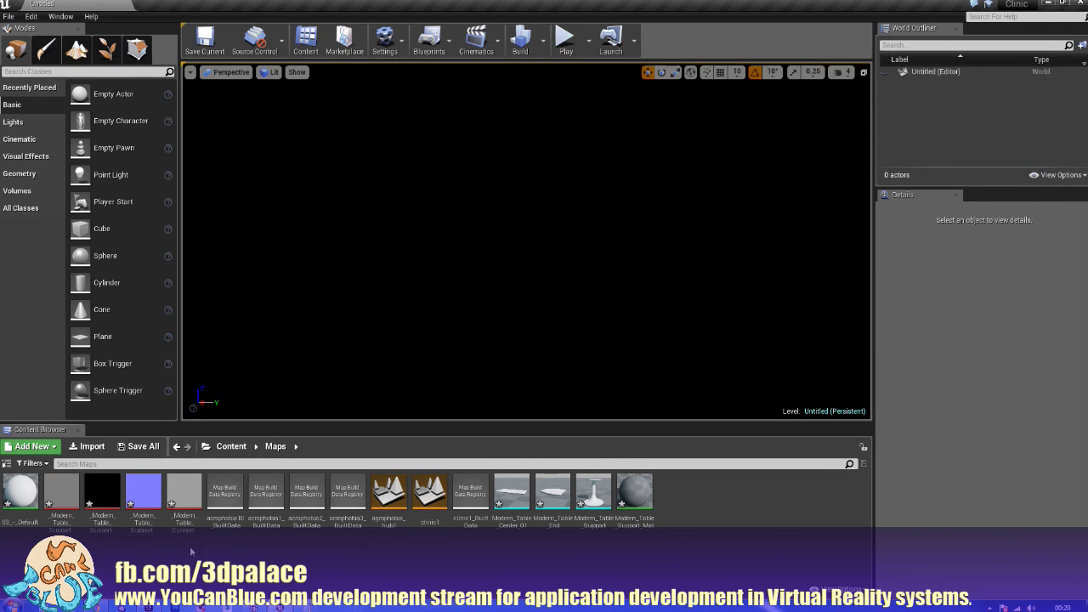
Step: Delete the four imported support textures and the Modern_Table_Support_Mat material from the Maps folder
left_click(61, 493)
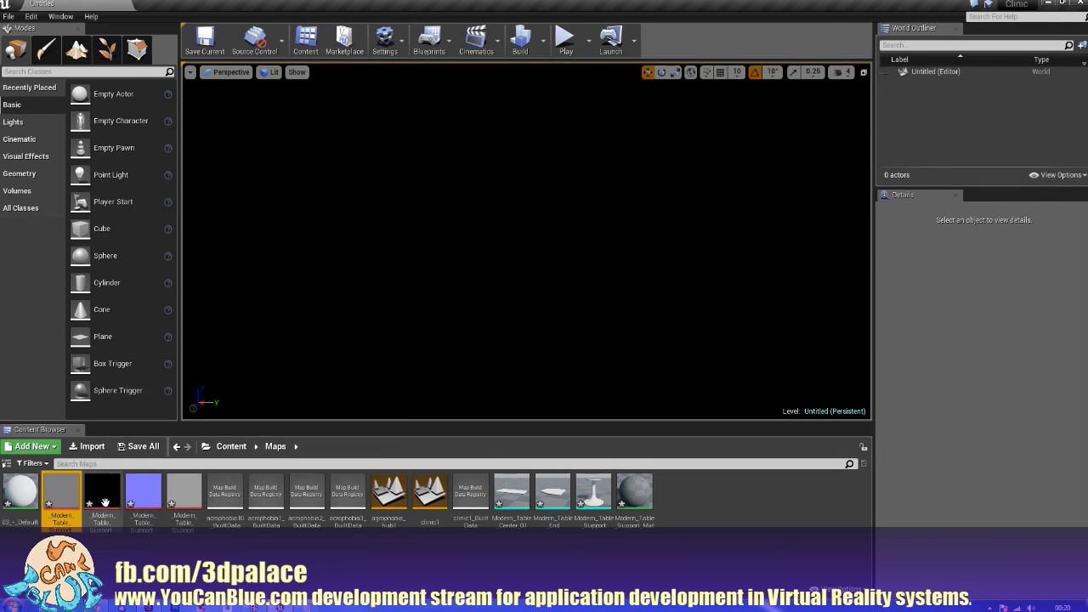
left_click(170, 495, "shift")
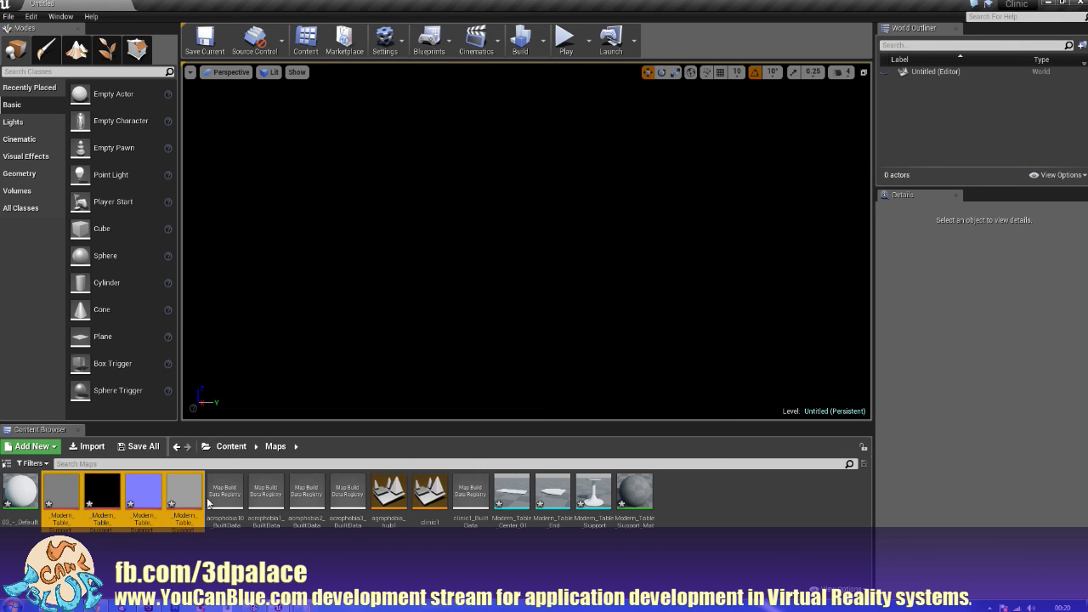
key("Delete")
left_click(511, 486)
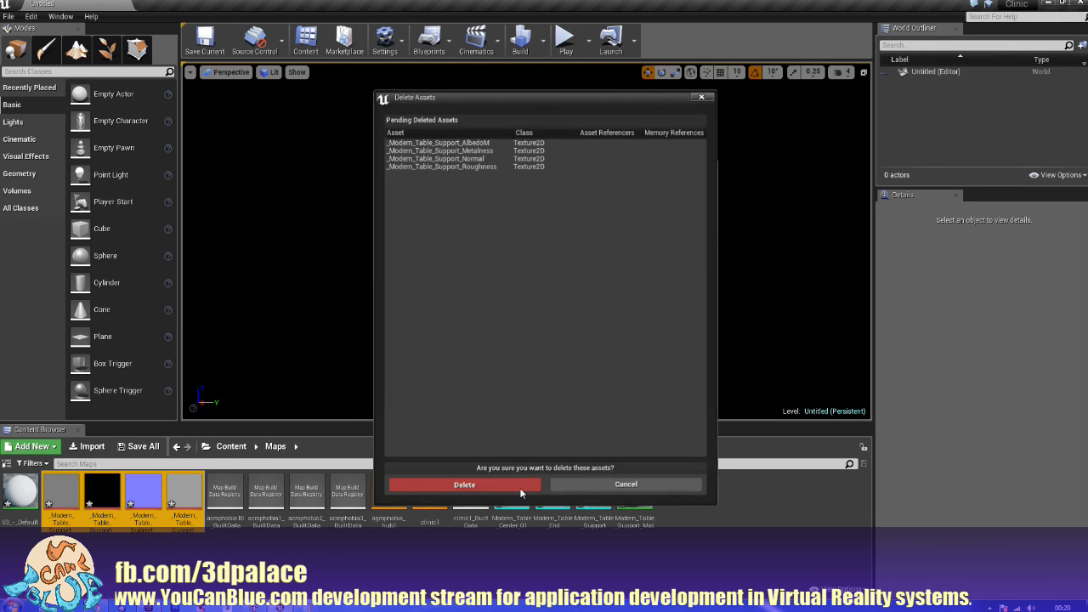
left_click(470, 496)
key("Delete")
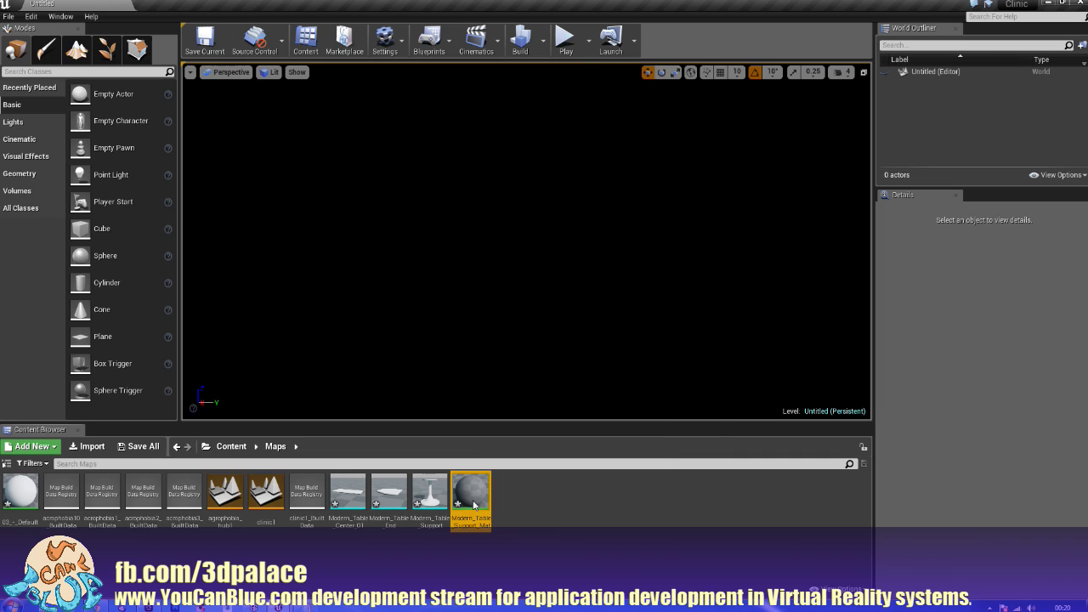
left_click(440, 487)
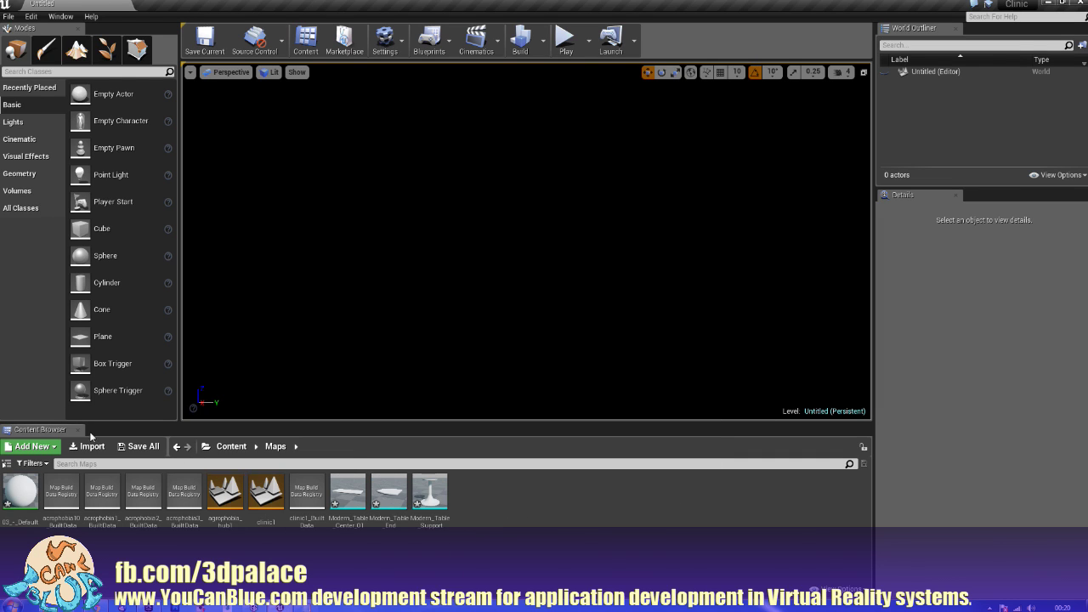
Step: Import the Modern_Table_Center albedo, metallic, normal and roughness TGA textures from the ModernTableCenter folder into the Maps folder
left_click(92, 451)
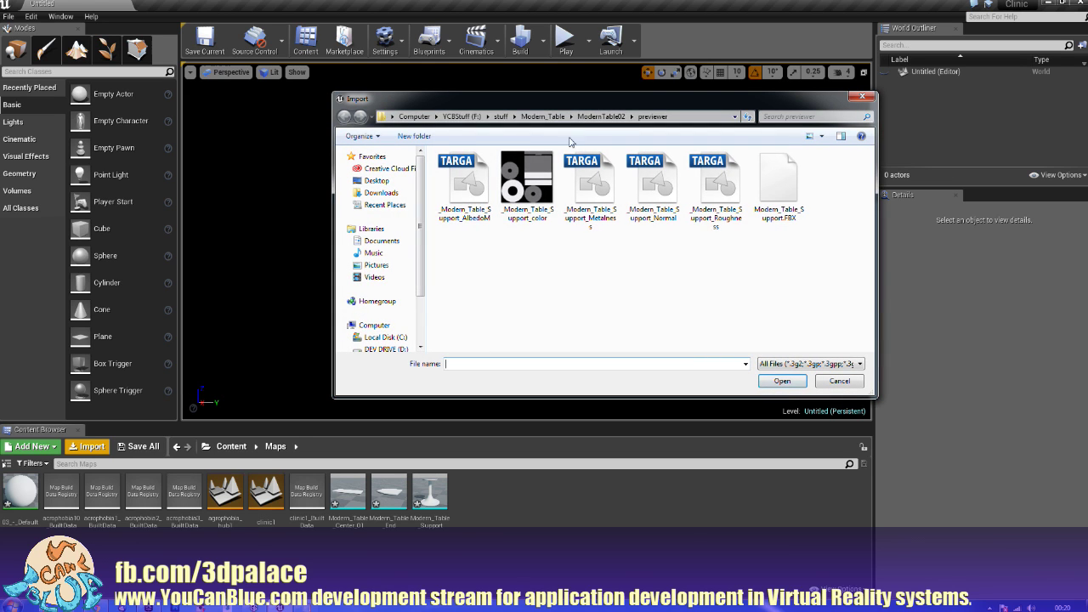
left_click(597, 116)
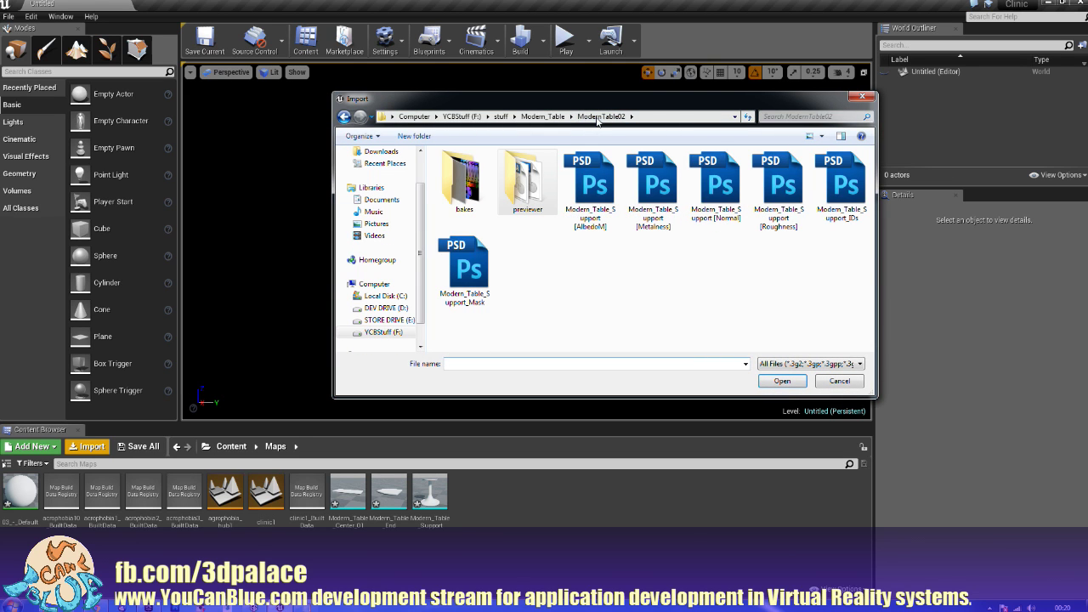
left_click(542, 117)
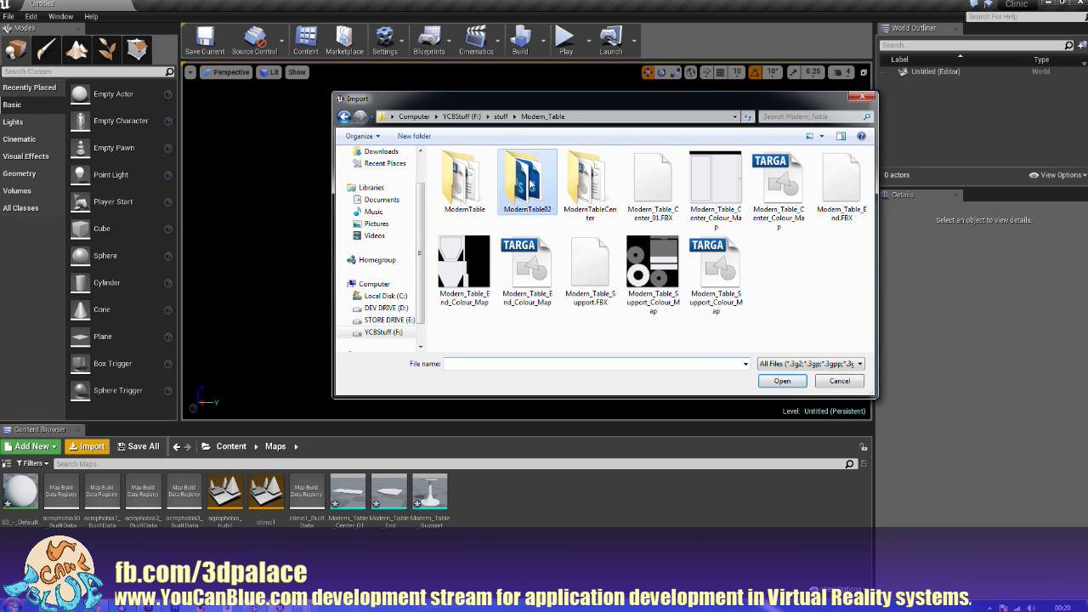
left_click(463, 199)
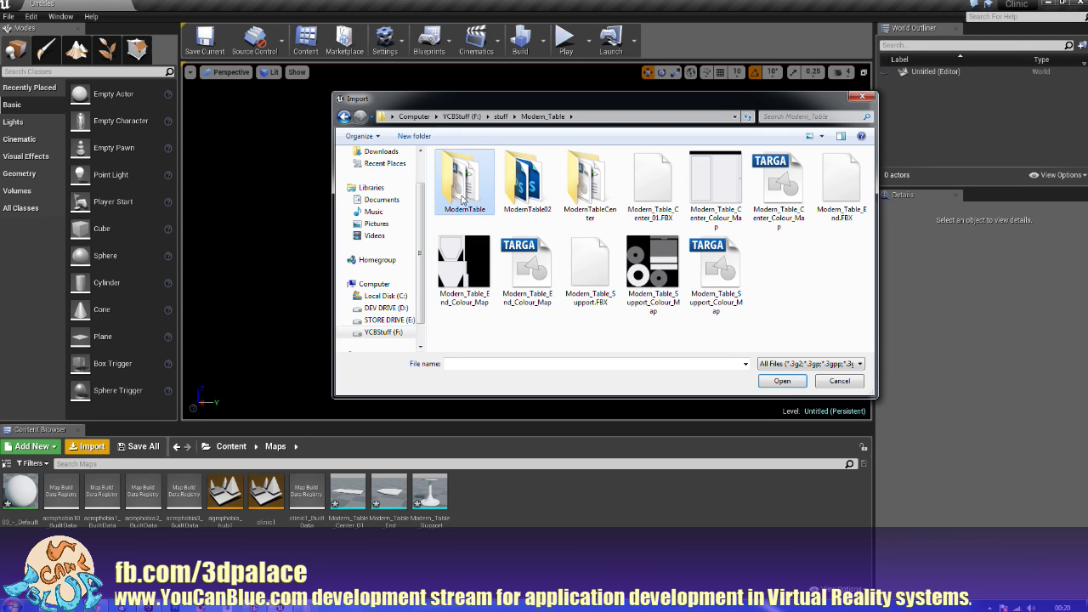
left_click(576, 186)
double_click(576, 185)
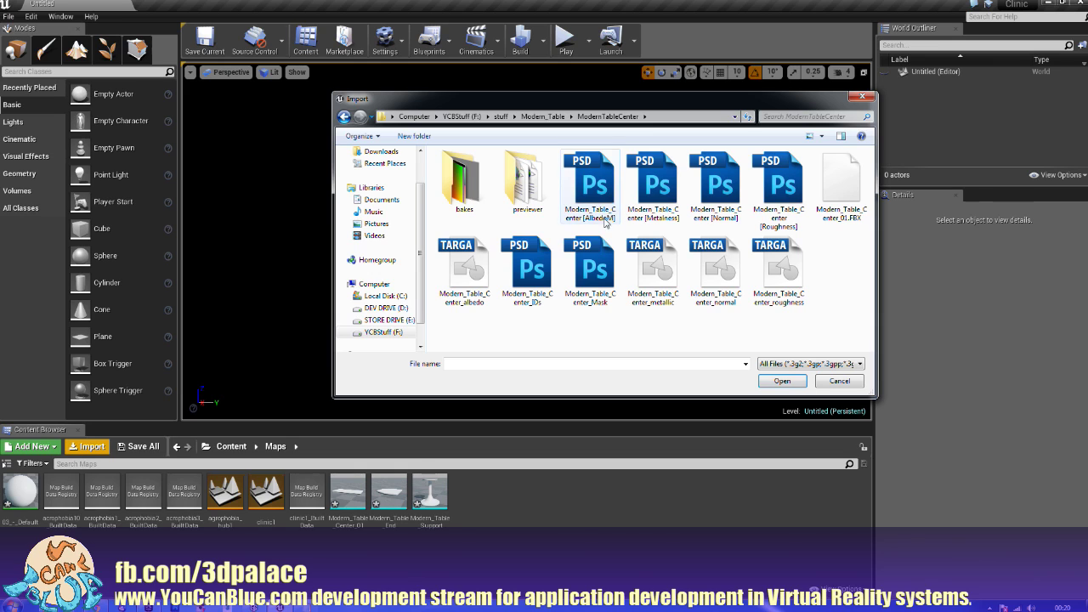
left_click(464, 270)
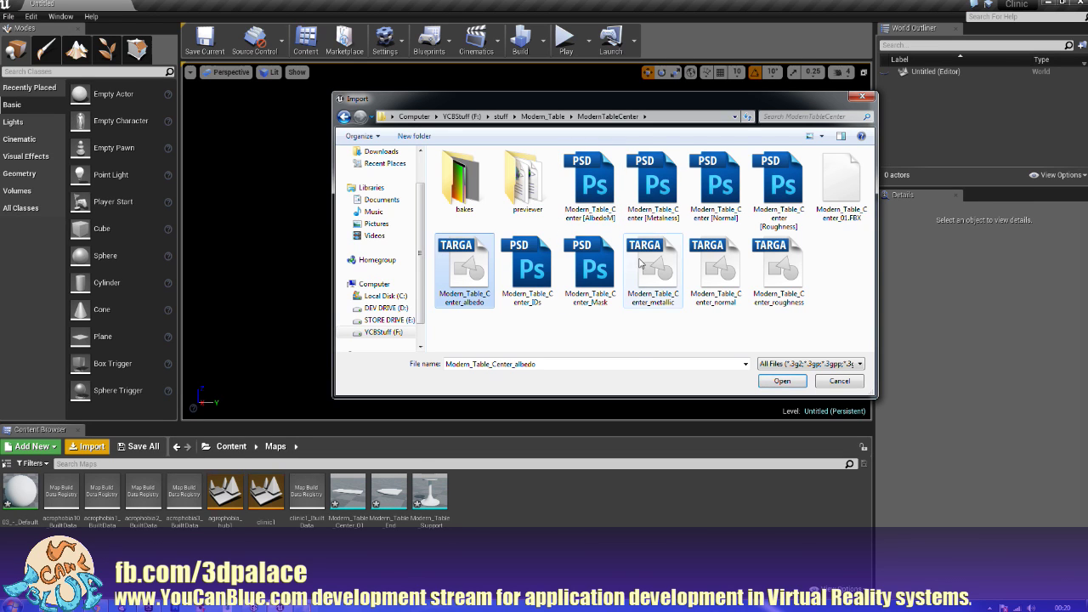
left_click(653, 270, "ctrl")
left_click(715, 270, "ctrl")
left_click(779, 270, "ctrl")
left_click(782, 381)
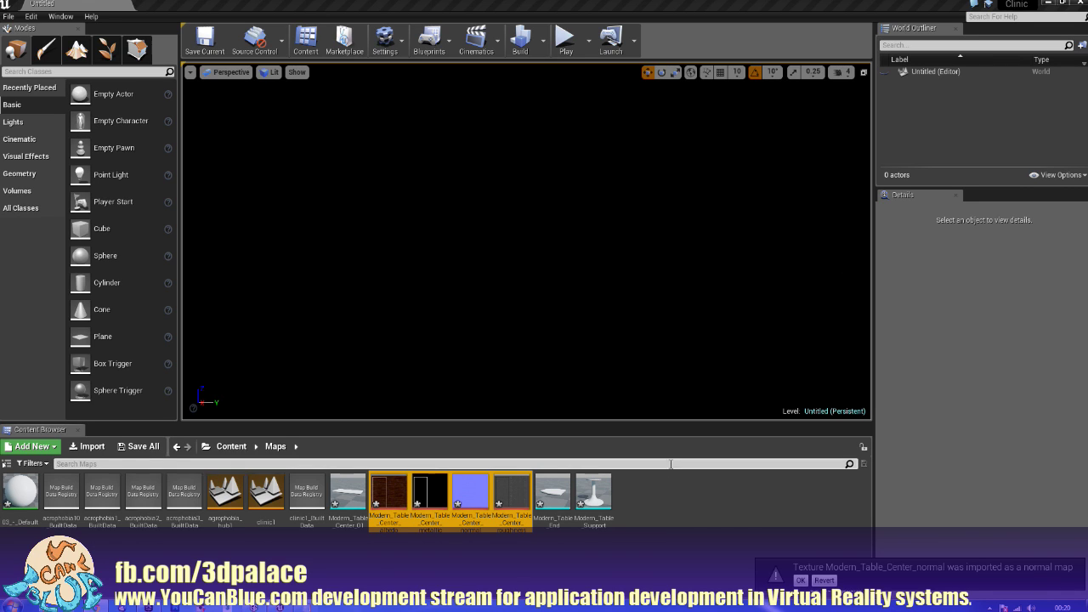
left_click(663, 509)
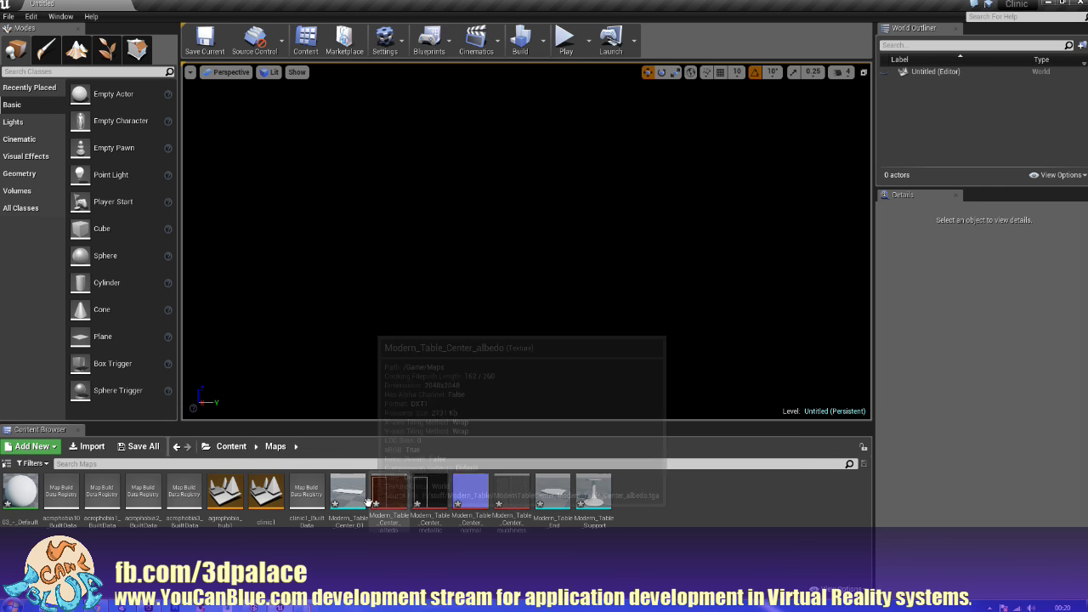
Step: Open the Modern_Table_Center_01 mesh and create a material from the center albedo texture, naming it Modern_Table_Center_Mat
double_click(349, 501)
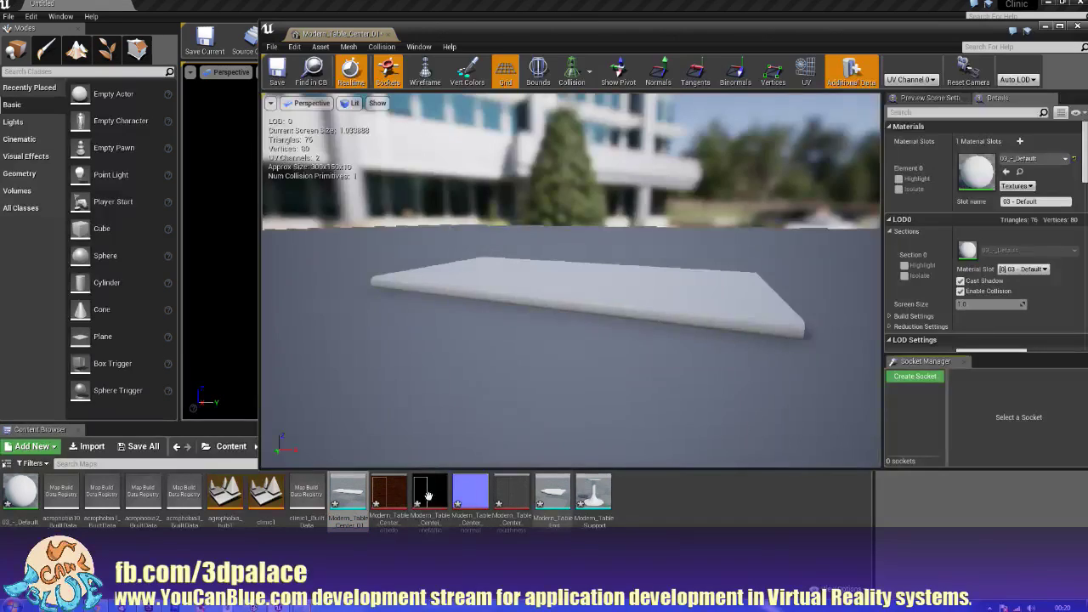
right_click(397, 500)
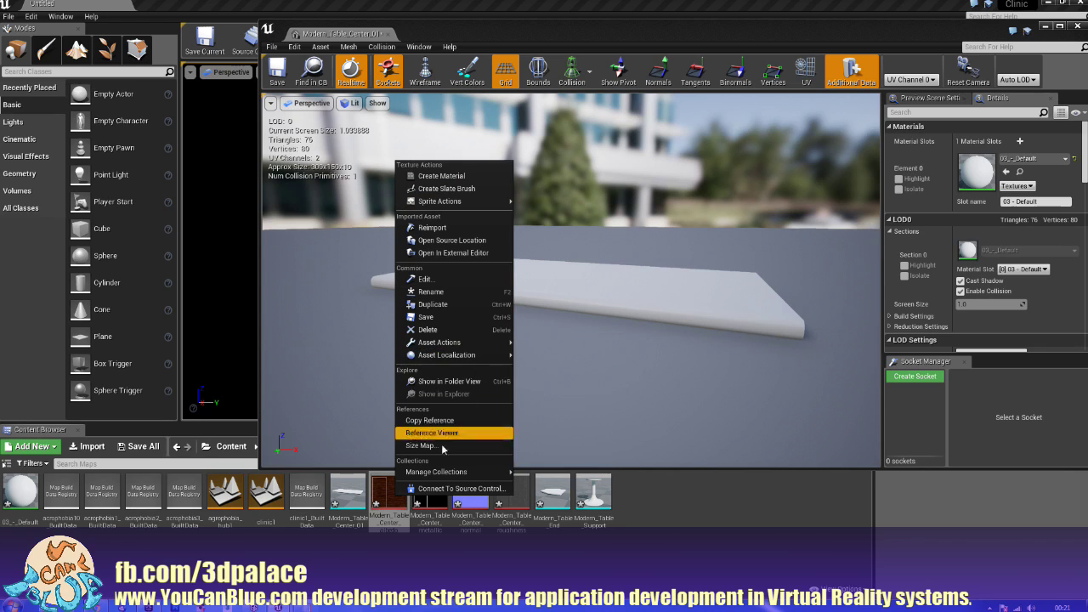
mouse_move(412, 473)
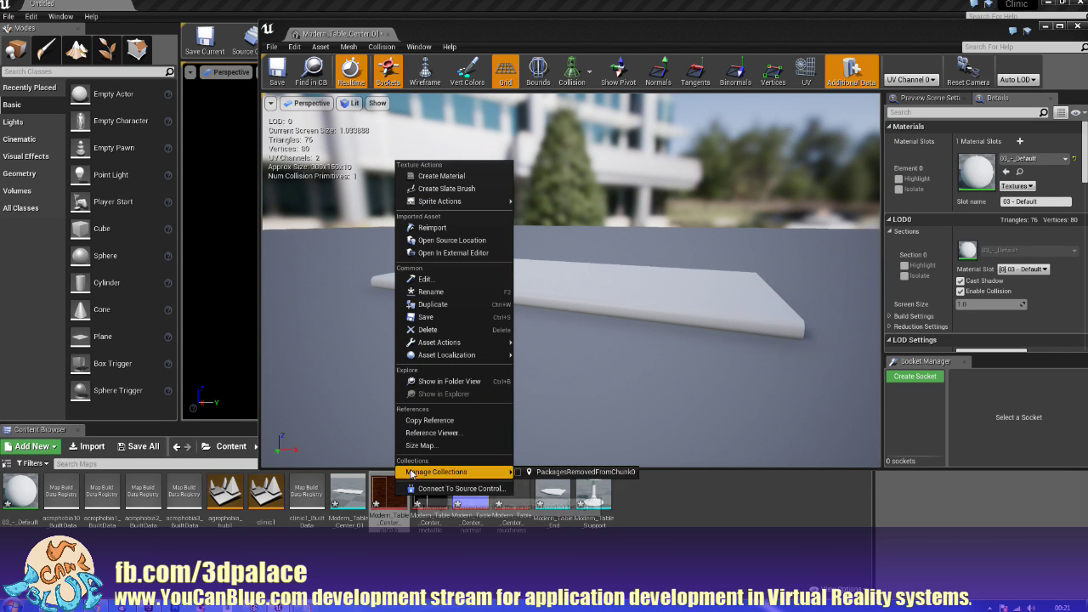
left_click(434, 176)
key("Right")
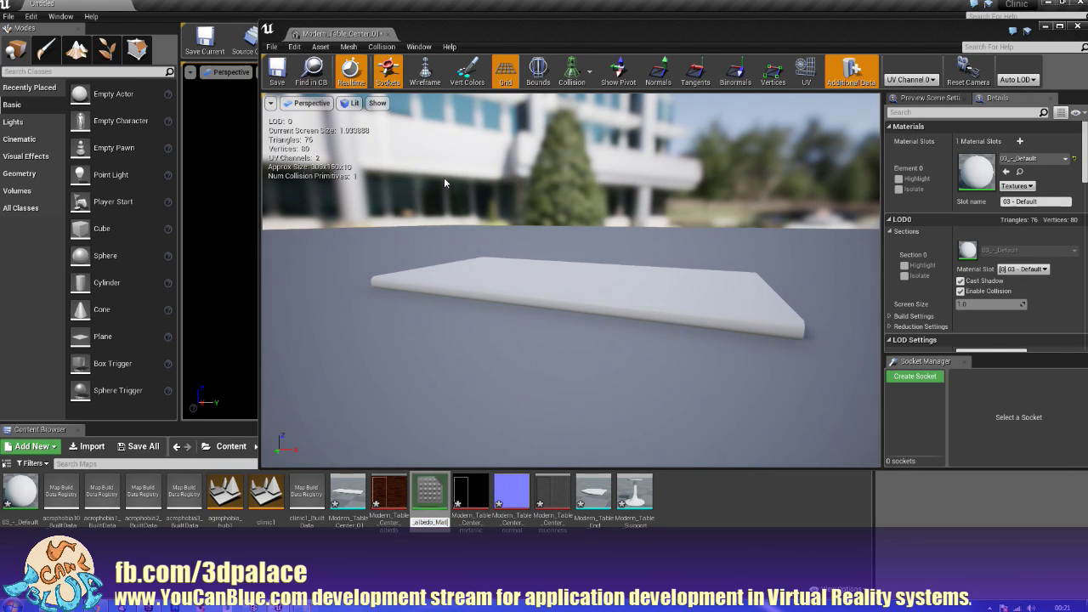
key("BackSpace")
key("BackSpace")
key("BackSpace")
key("Return")
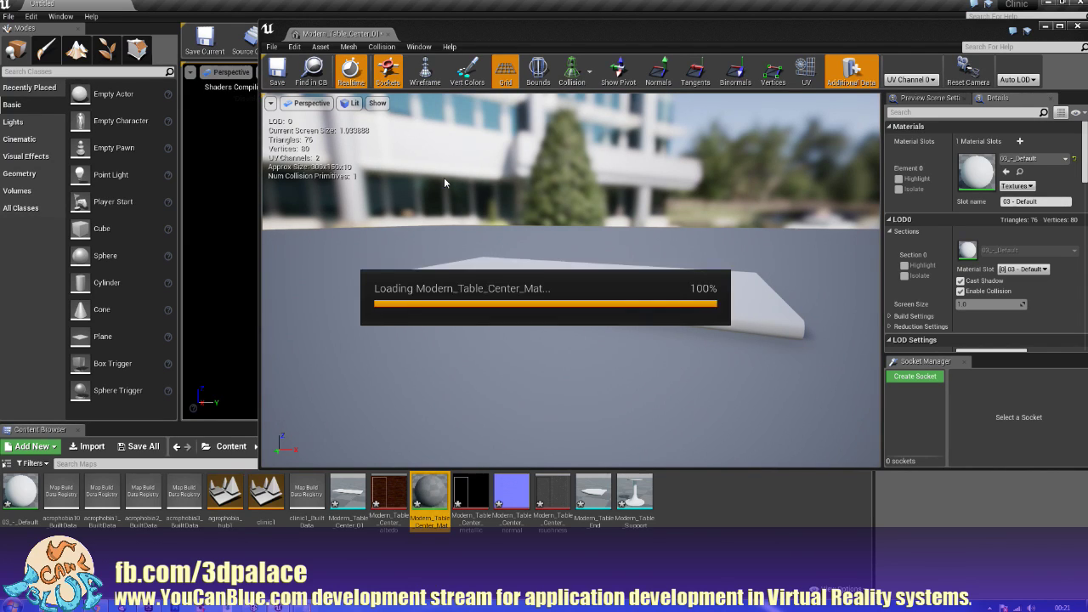
Step: Move the albedo texture sample away from the material node, add the center normal texture, and connect it to the Normal input
scroll(542, 246, "down", 3)
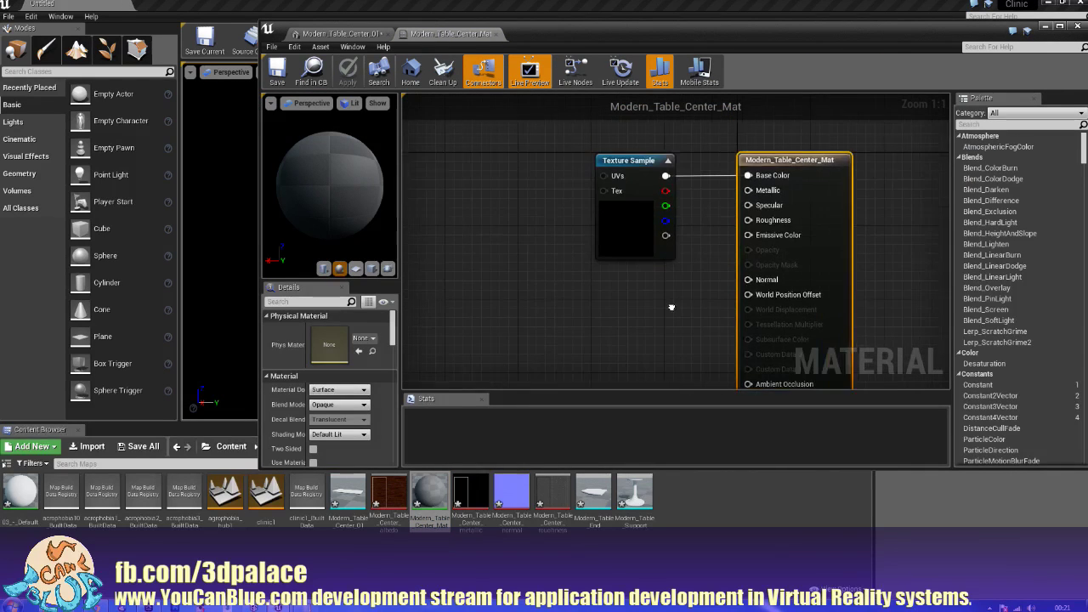
left_click_drag(653, 211, 551, 163)
right_click_drag(604, 283, 617, 230)
left_click_drag(512, 493, 537, 182)
left_click_drag(627, 206, 741, 236)
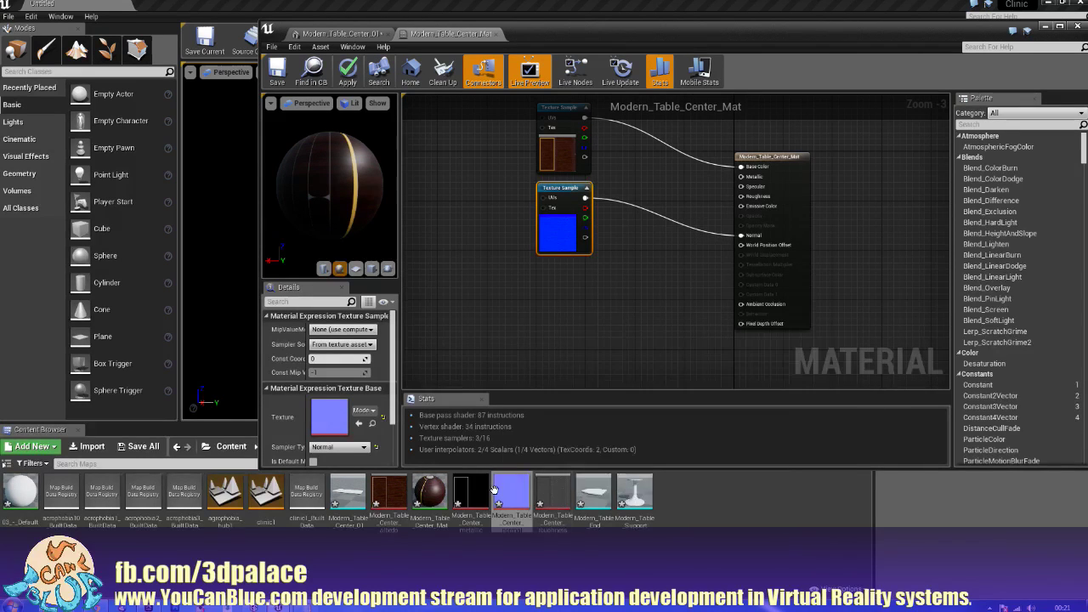
Step: Add the center metallic and roughness textures to the material graph, connecting metallic to Metallic and roughness to Specular
left_click_drag(471, 493, 537, 264)
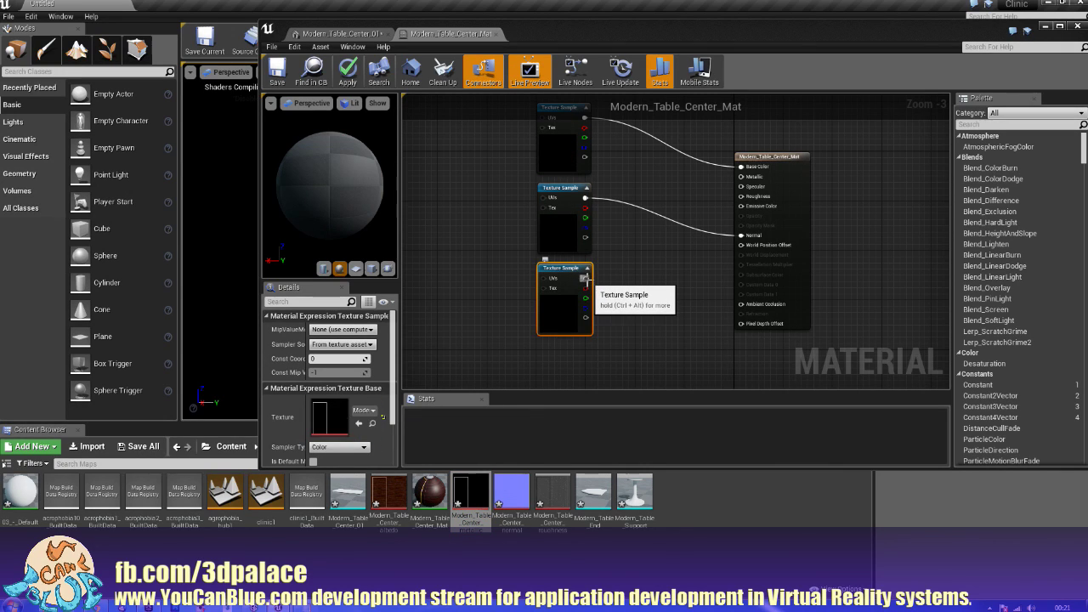
left_click_drag(584, 278, 741, 176)
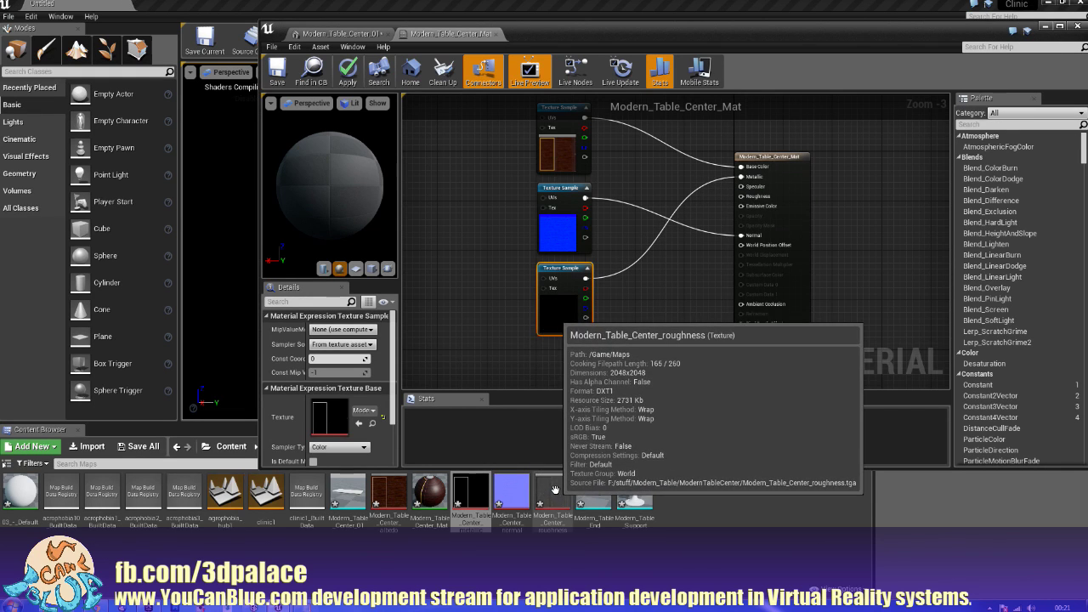
left_click_drag(553, 490, 743, 187)
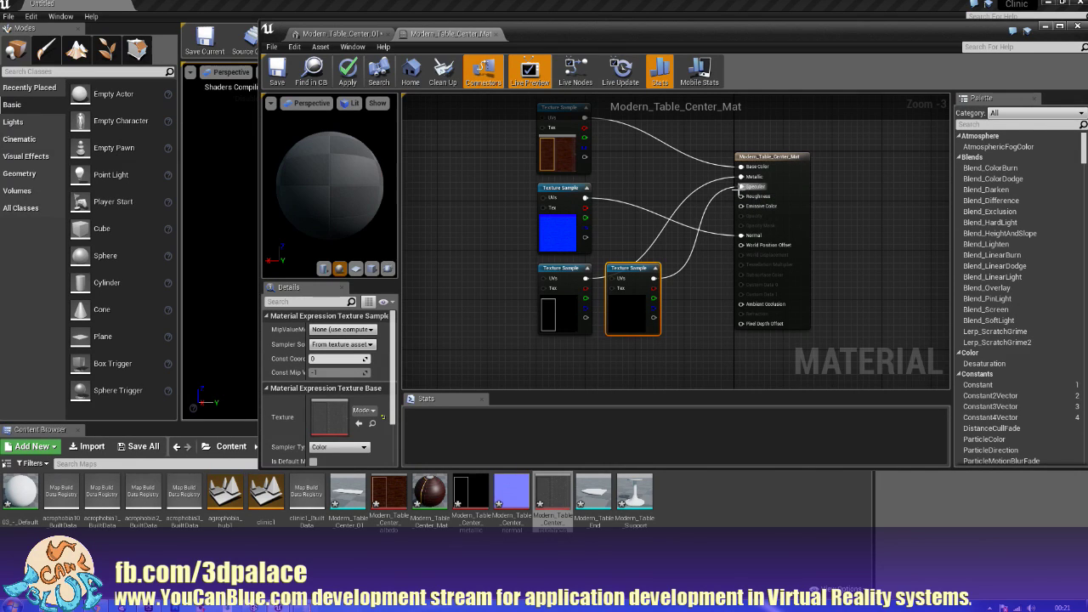
Step: Add a constant of 0.125 connected to Roughness, apply the material, and inspect it on the preview sphere
left_click(636, 179)
left_click(636, 178)
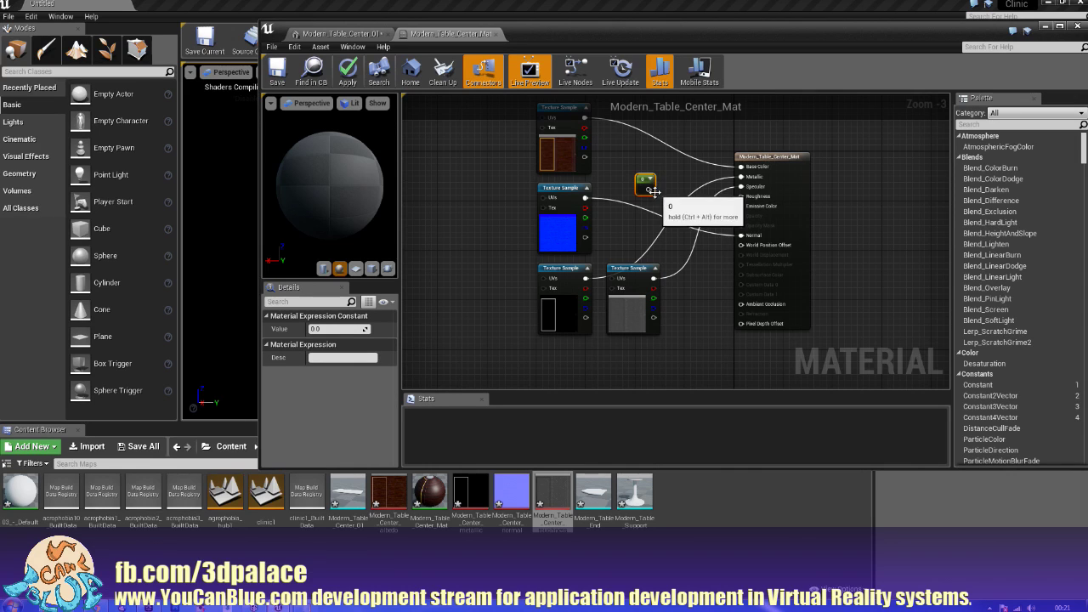
left_click_drag(650, 189, 743, 197)
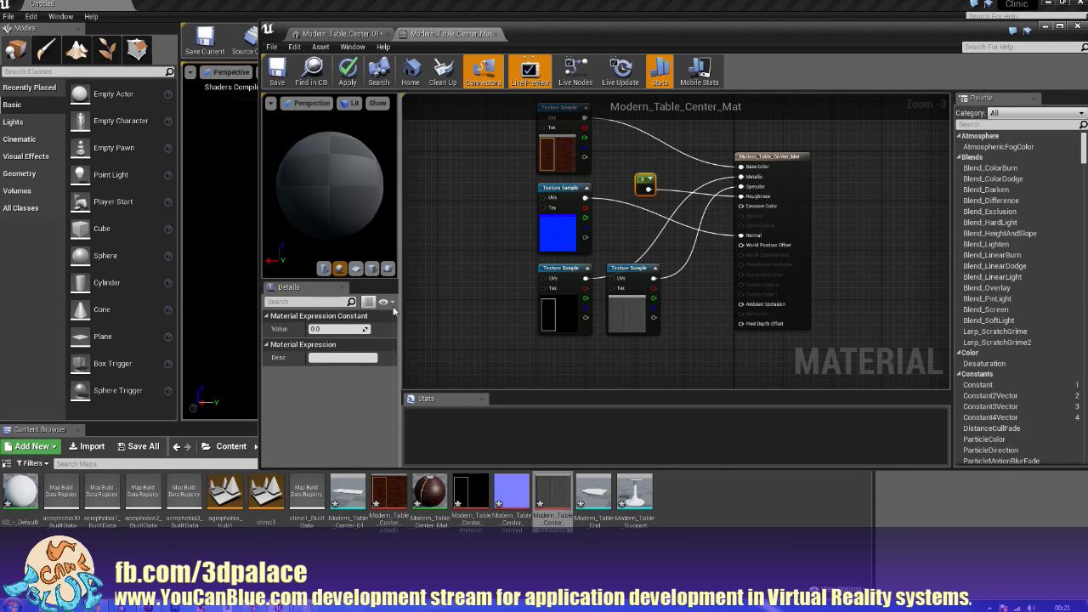
type("0.125")
key("Return")
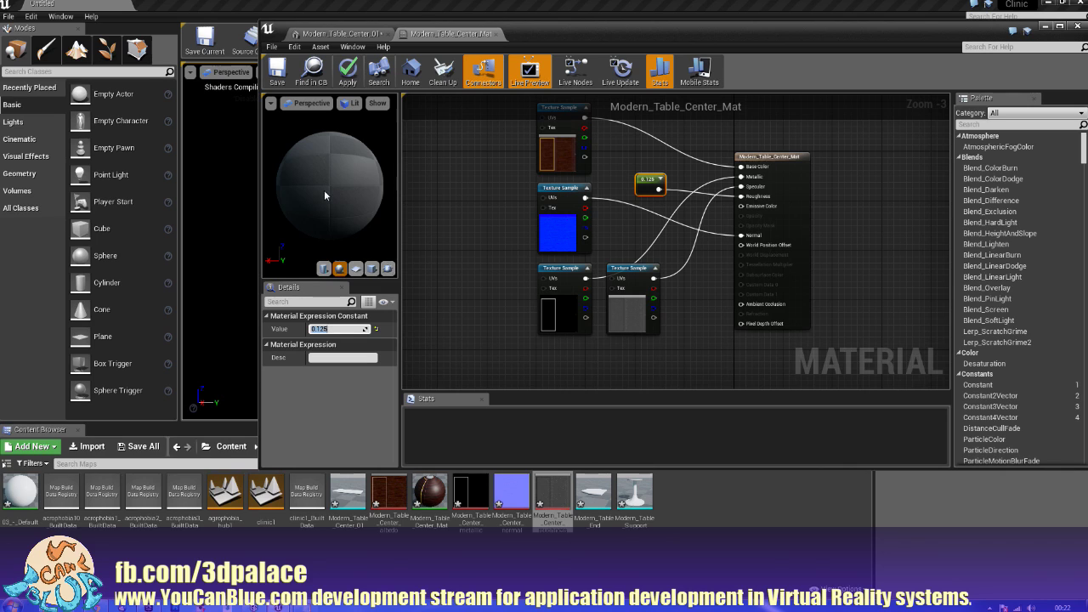
left_click_drag(324, 187, 416, 187)
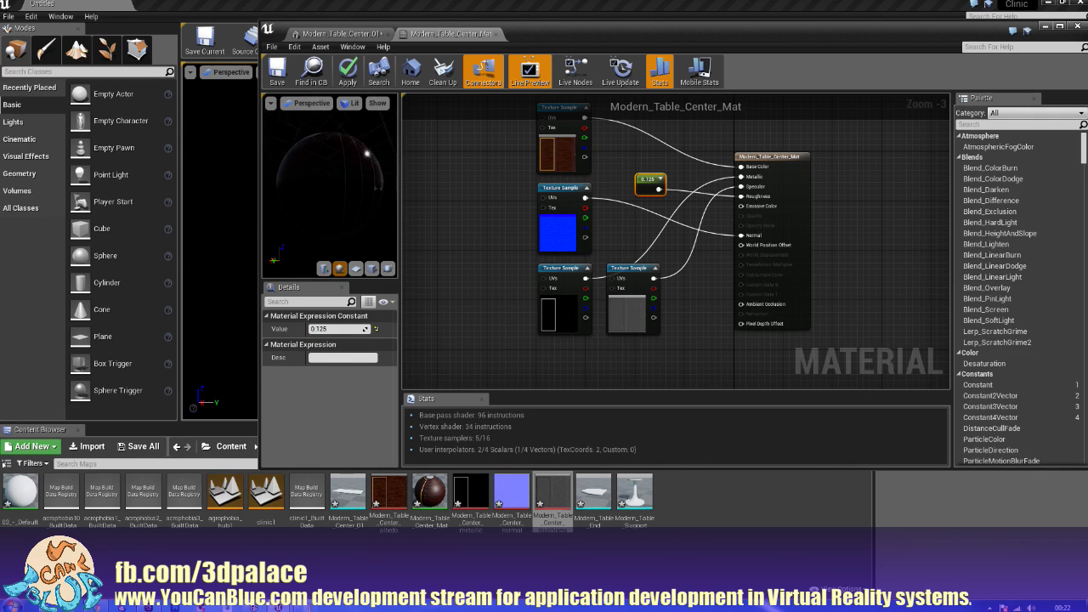
left_click_drag(330, 162, 326, 226)
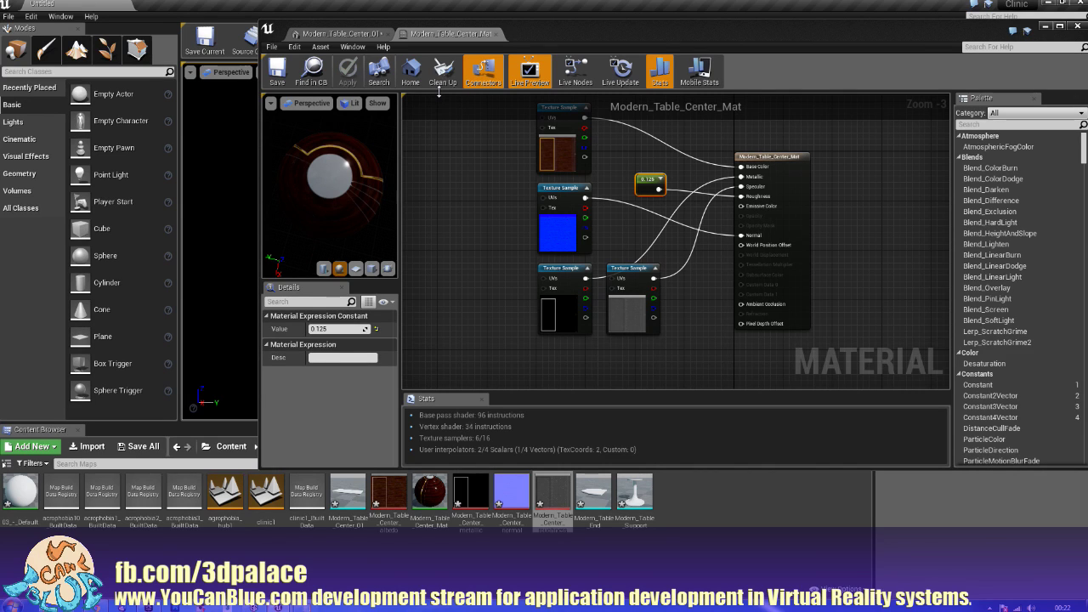
Step: Assign Modern_Table_Center_Mat to the material slot of the Modern_Table_Center_01 mesh and save the mesh
left_click(344, 34)
left_click_drag(430, 488, 979, 178)
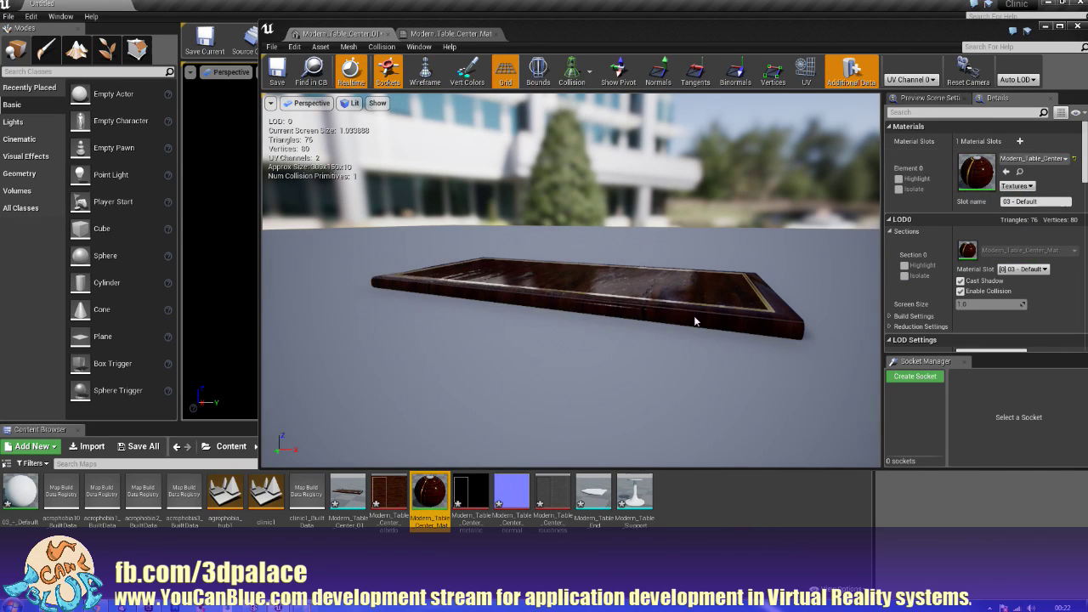
mouse_move(649, 296)
left_mouse_down()
mouse_move(629, 332)
mouse_move(613, 333)
mouse_move(578, 306)
mouse_move(640, 292)
left_mouse_up()
left_click(308, 82)
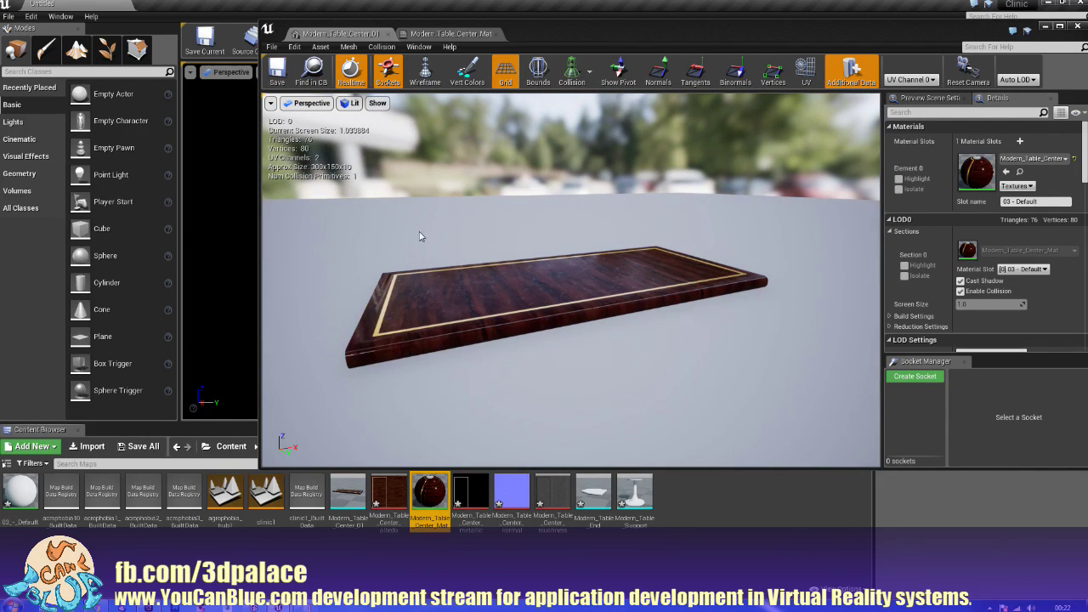
left_click(377, 500)
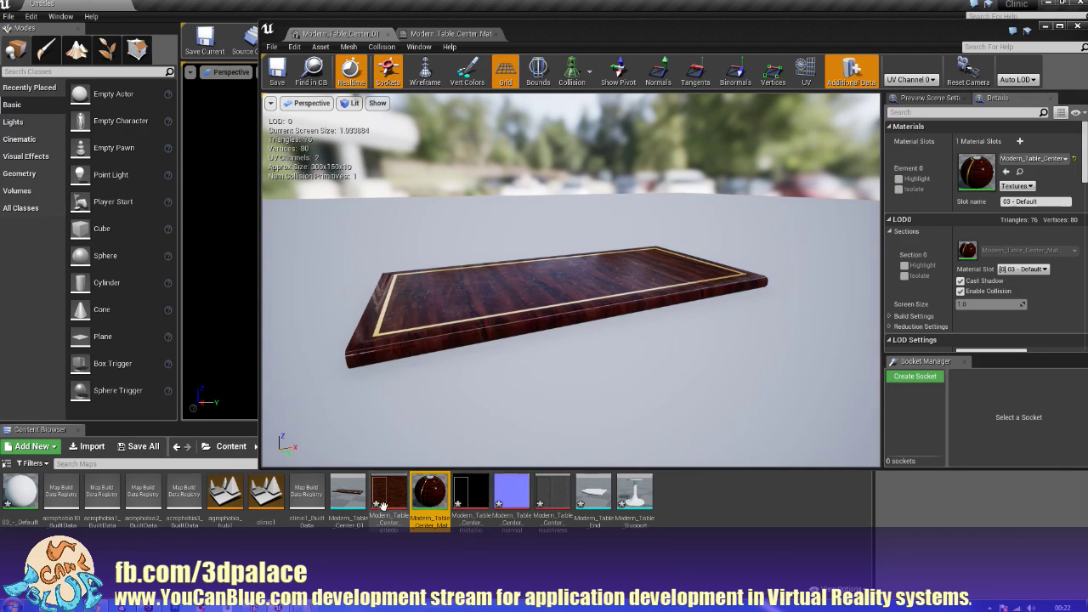
left_click(470, 493, "ctrl")
left_click(511, 493, "ctrl")
left_click(541, 490, "ctrl")
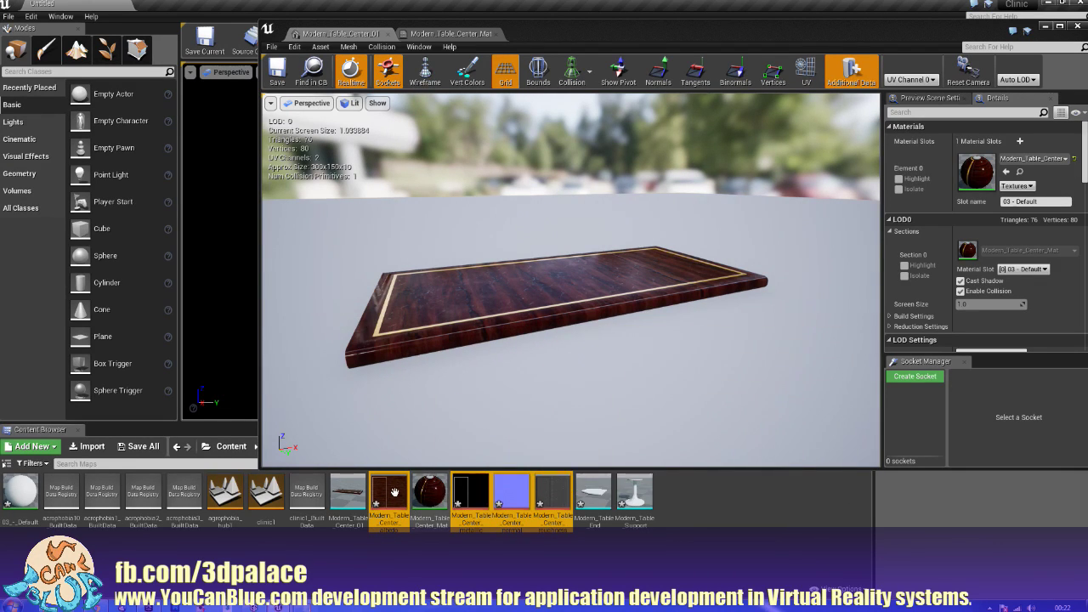
mouse_move(397, 484)
left_mouse_down()
mouse_move(293, 485)
mouse_move(380, 492)
left_mouse_up()
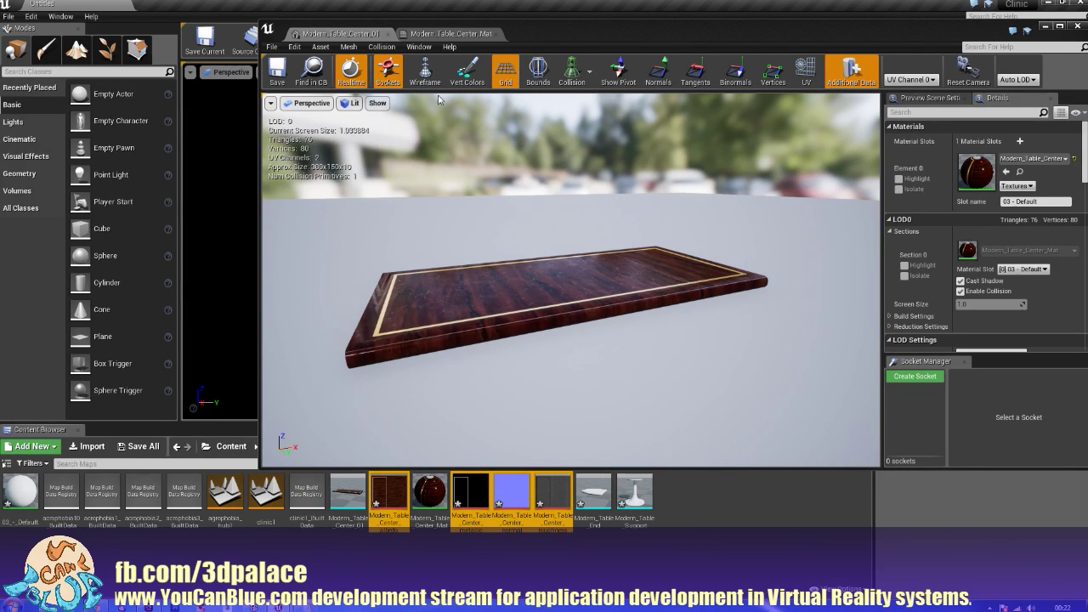
Step: Move all the modern table meshes, textures and the center material from the Maps folder into the CLINIC_ASSETS folder
left_click_drag(569, 35, 604, 8)
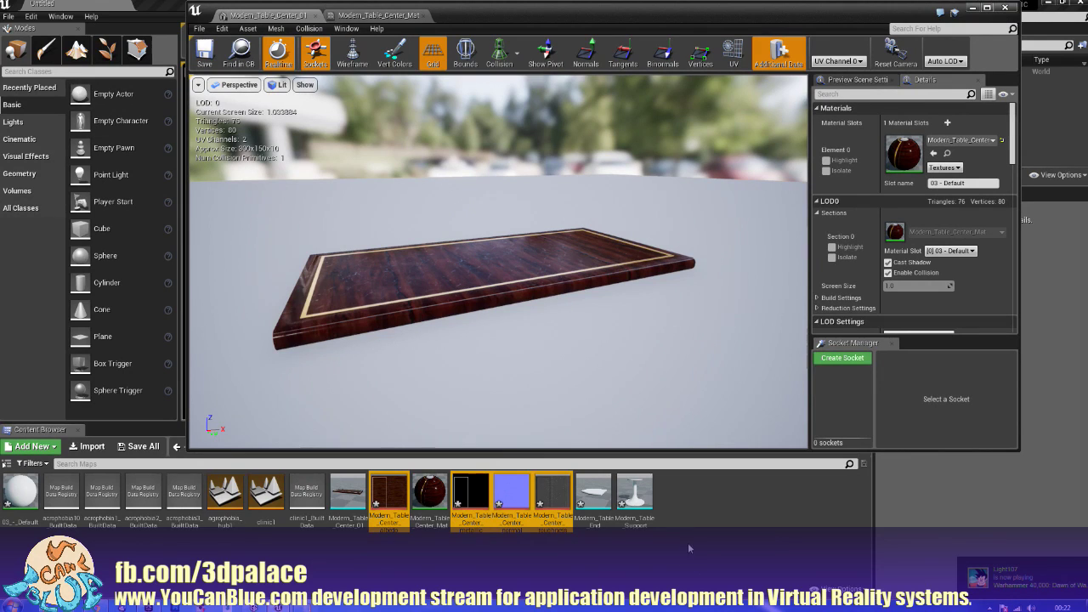
left_click(635, 494)
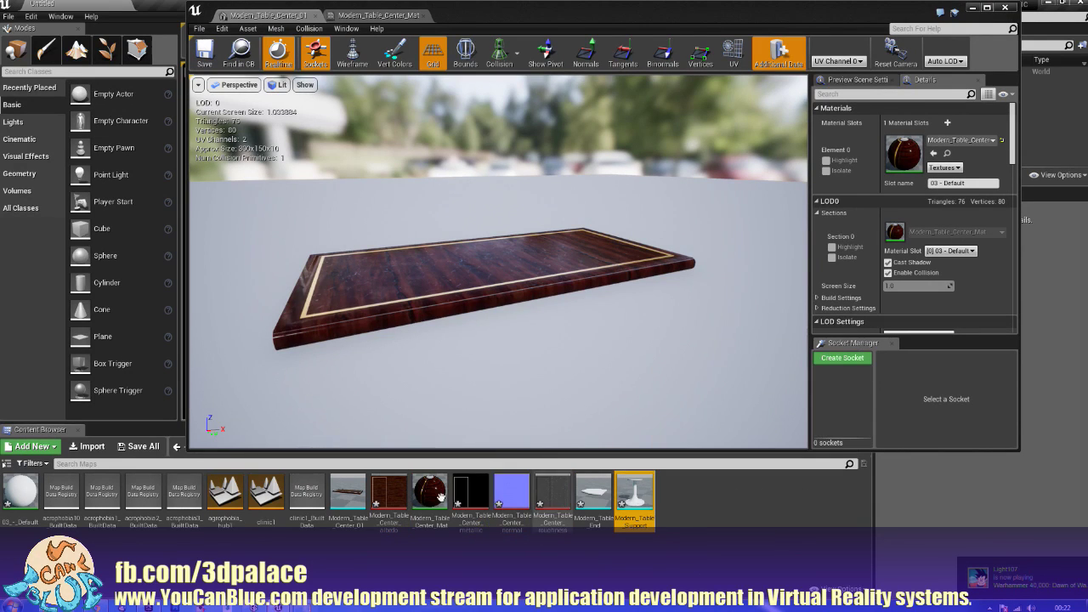
left_click(364, 496, "shift")
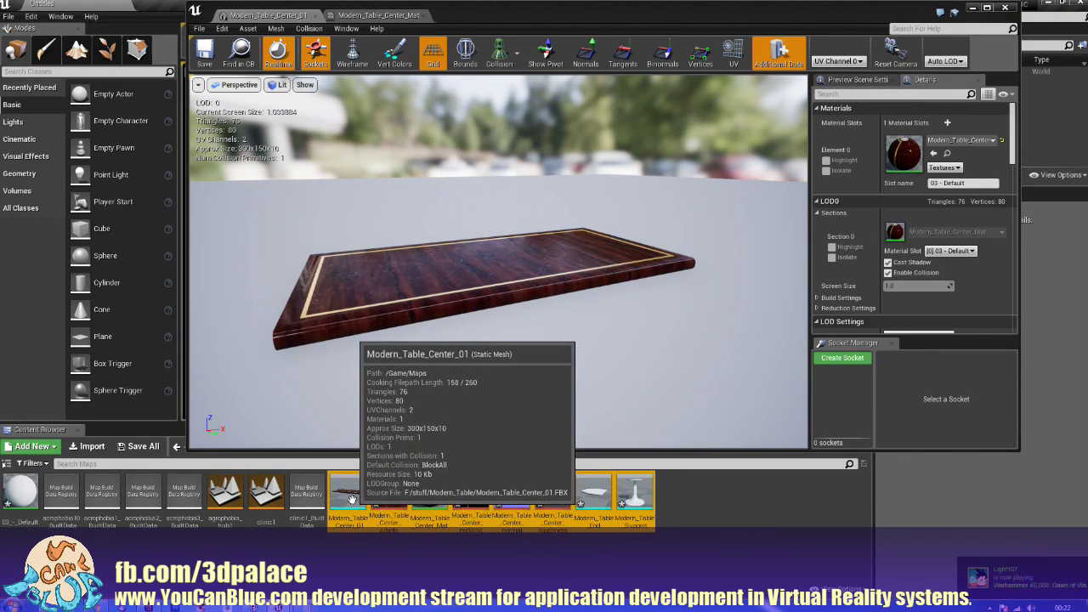
right_click(351, 497)
mouse_move(394, 476)
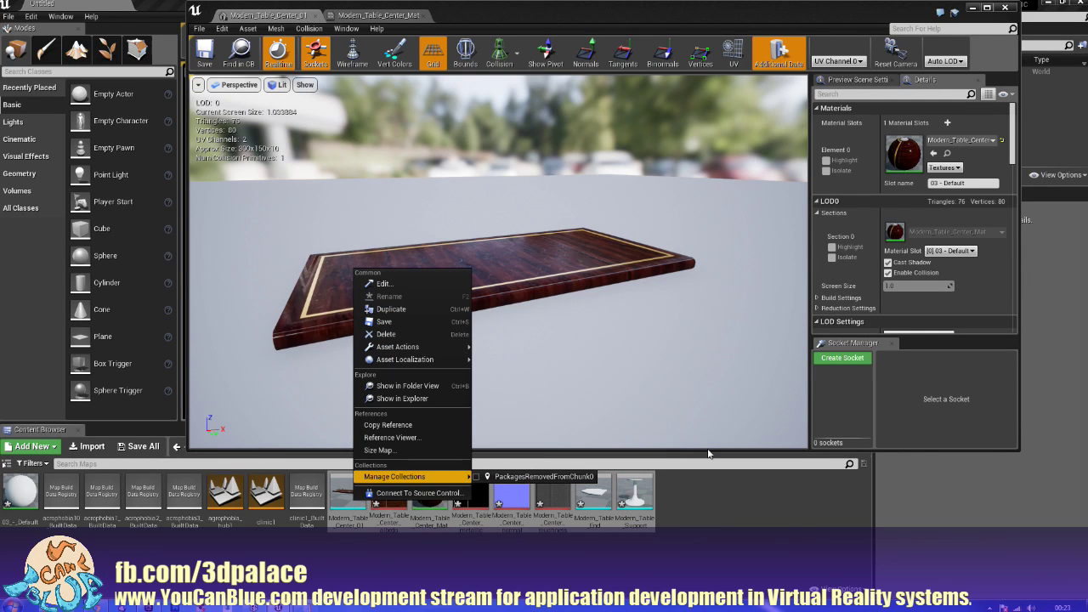
left_click_drag(708, 451, 708, 423)
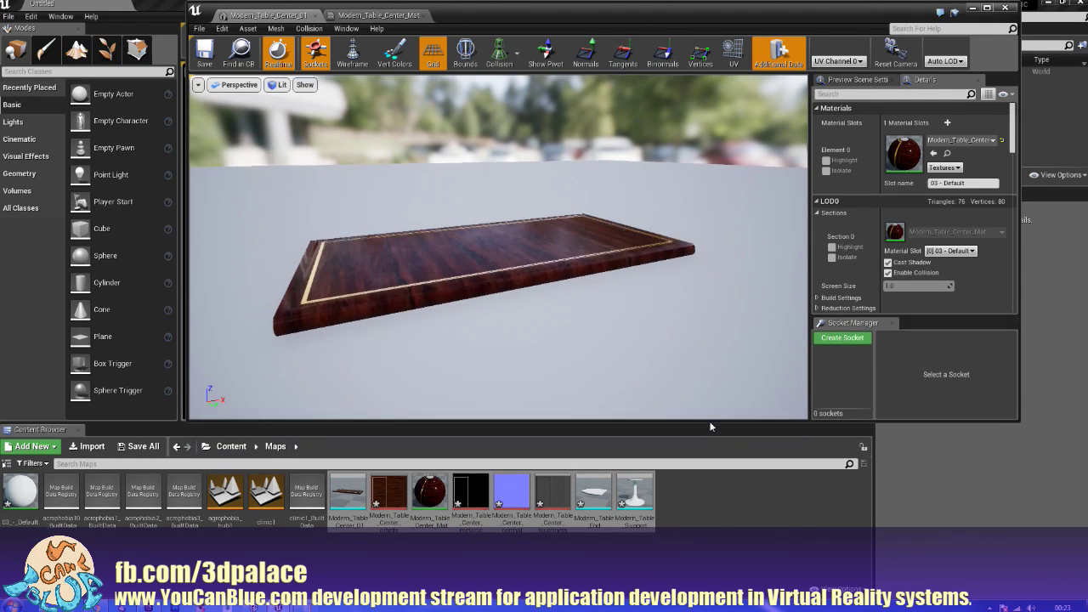
left_click(7, 465)
scroll(132, 553, "down", 1)
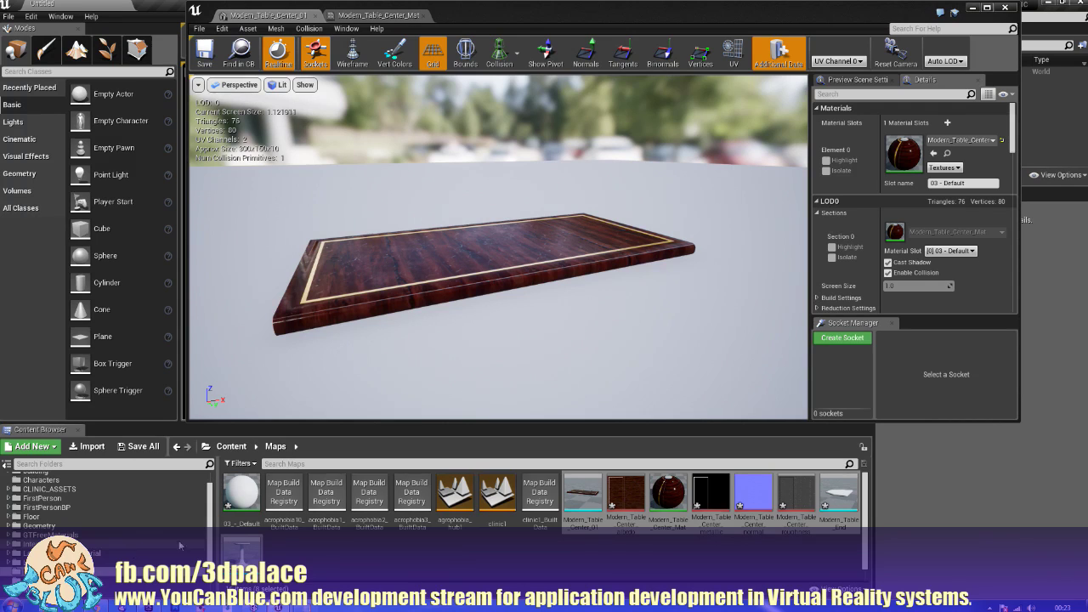
left_click_drag(582, 502, 79, 490)
left_click(107, 516)
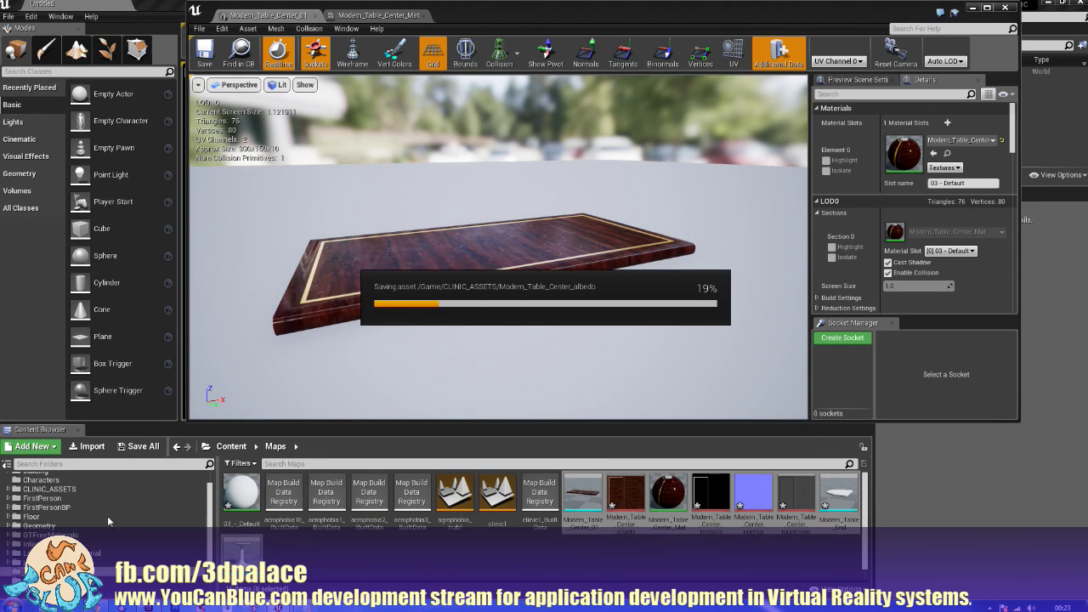
Step: Open CLINIC_ASSETS and move the center albedo, metallic, normal and roughness textures into its textures subfolder
left_click(47, 490)
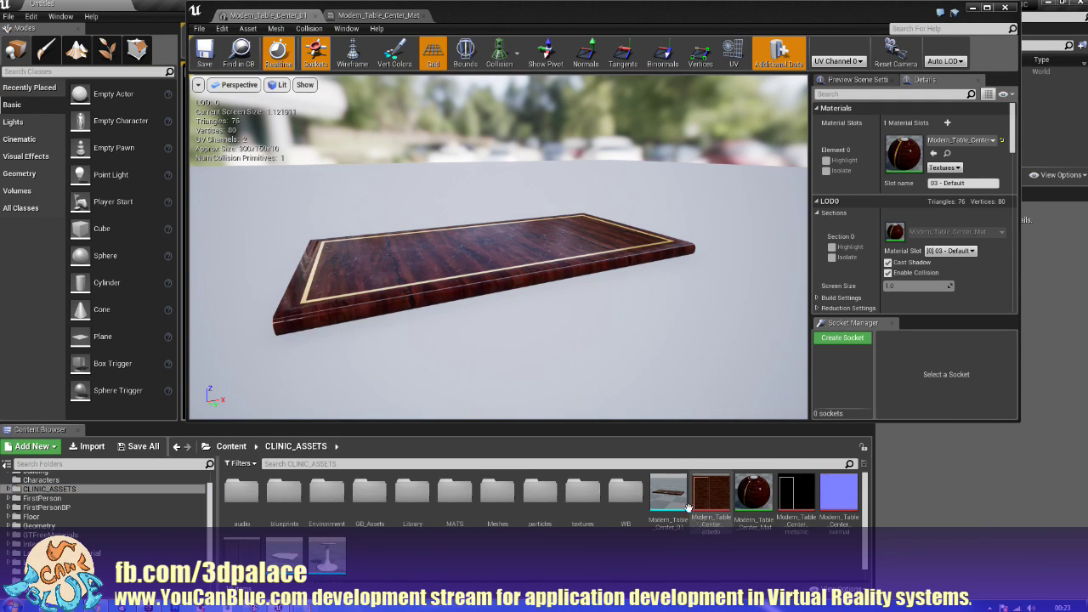
left_click(841, 496)
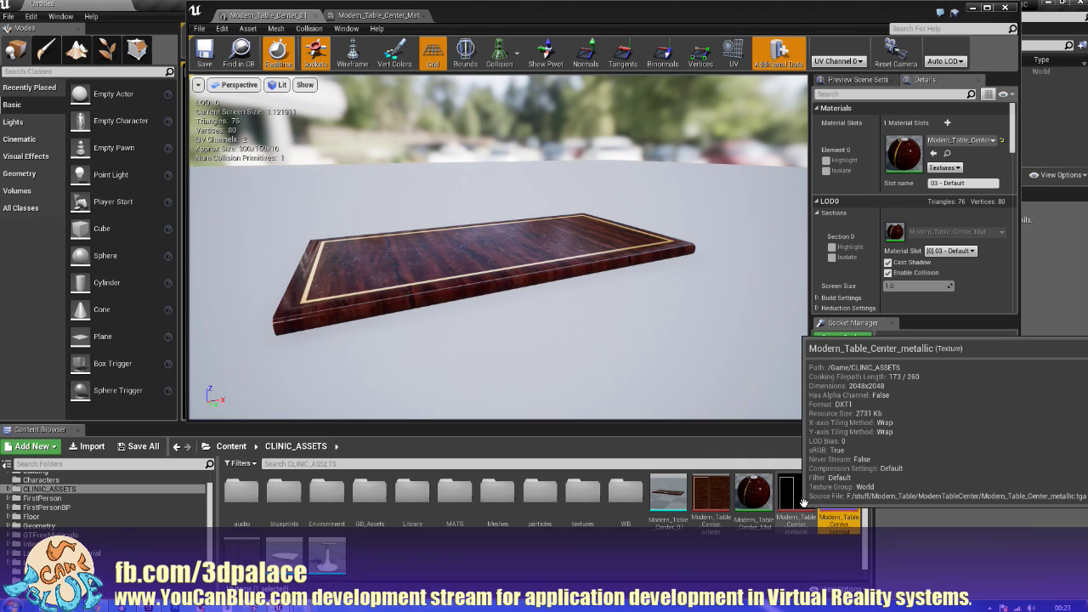
left_click(796, 496, "ctrl")
left_click(712, 495, "ctrl")
left_click(240, 547, "ctrl")
left_click_drag(695, 493, 588, 495)
left_click(617, 522)
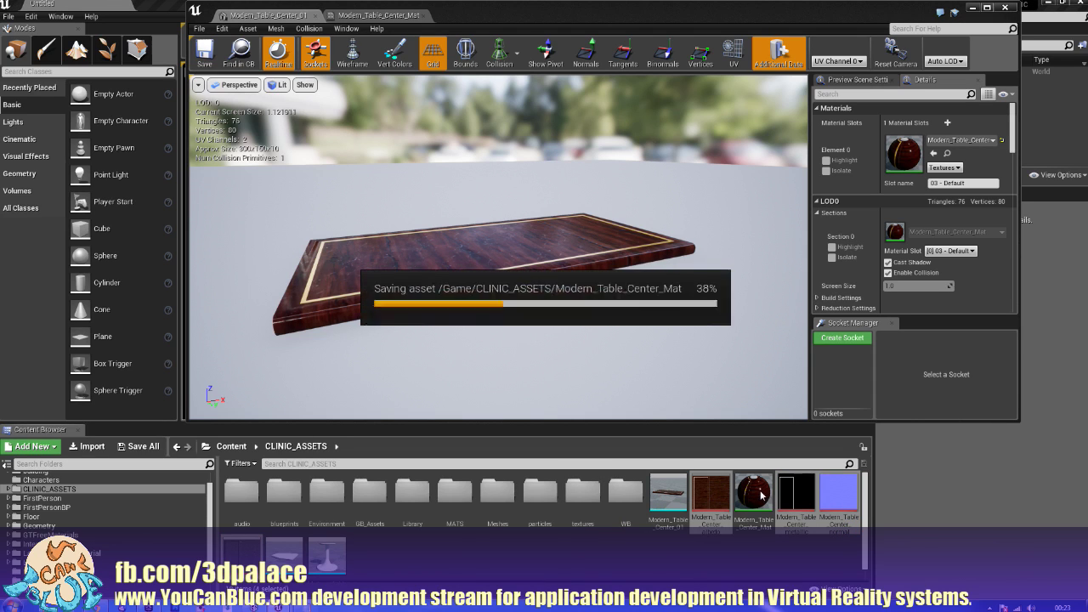
Step: Move the Modern_Table_Center_Mat material into the MATS subfolder of CLINIC_ASSETS
left_click(707, 504)
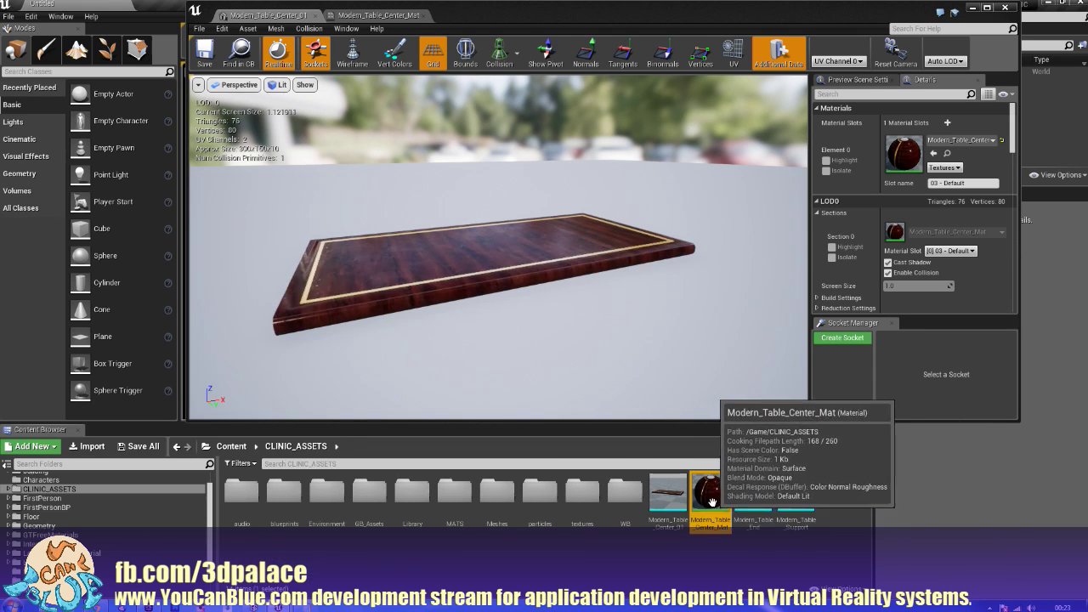
left_click_drag(718, 491, 453, 500)
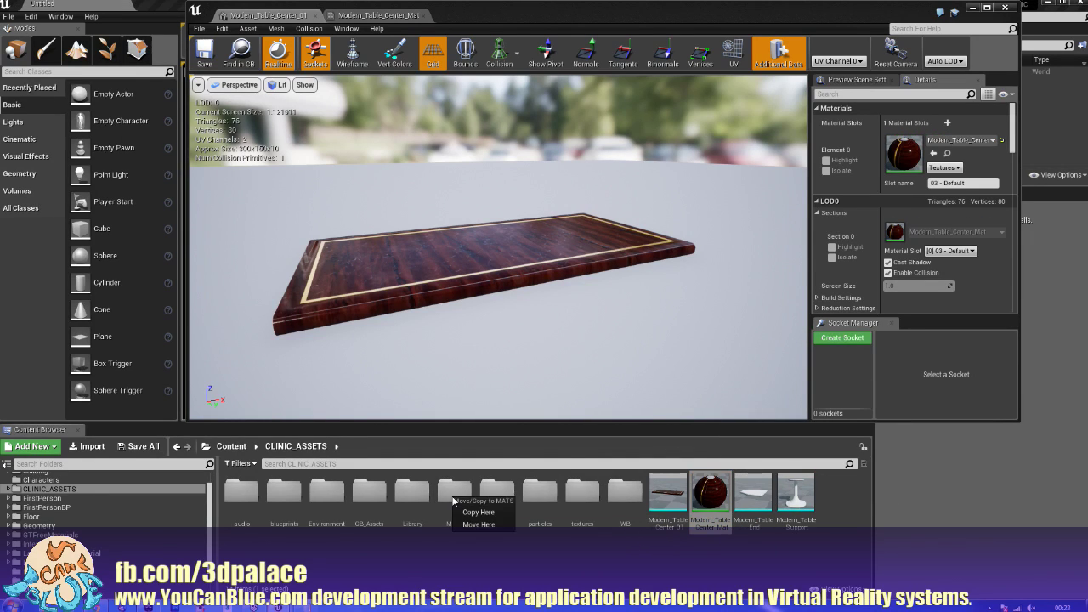
left_click(477, 524)
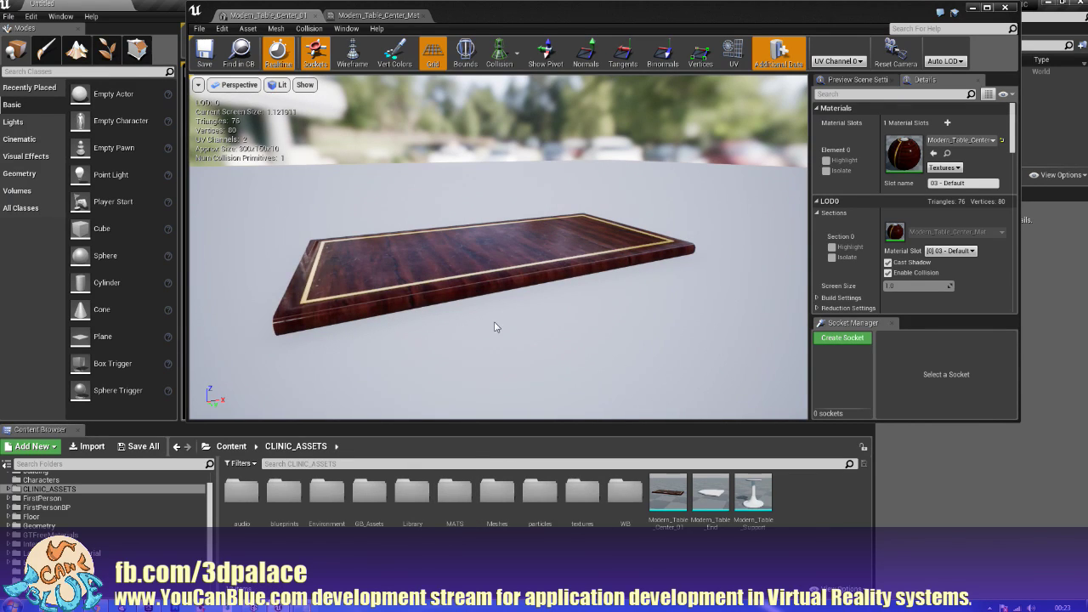
Step: Open the Modern_Table_End mesh and import the Modern_Table_End albedo, metallic, normal and roughness TGA textures from the ModernTable folder into CLINIC_ASSETS
double_click(710, 495)
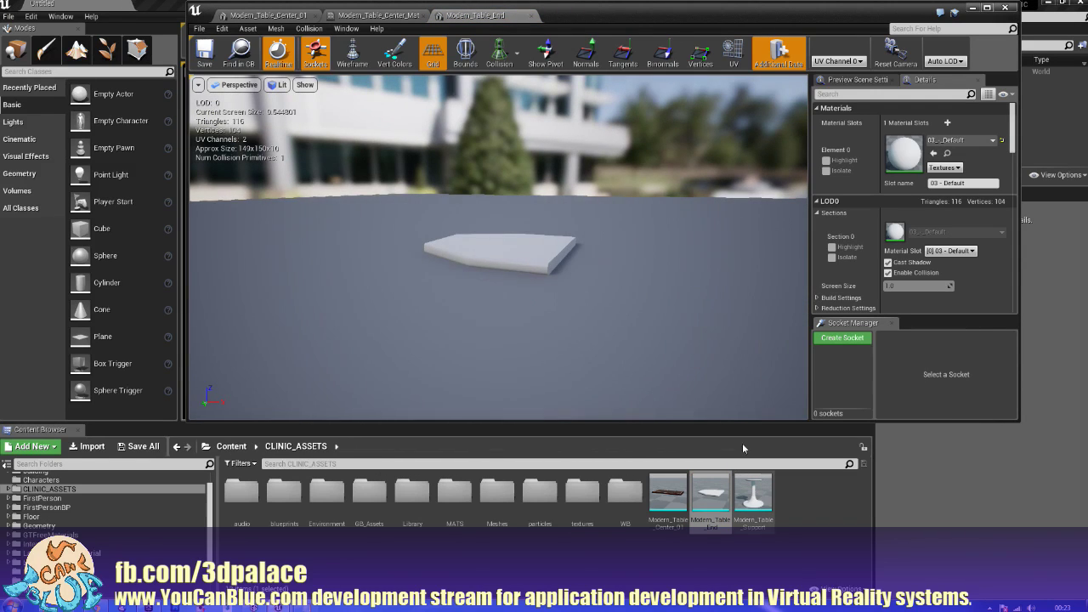
left_click_drag(552, 312, 672, 314)
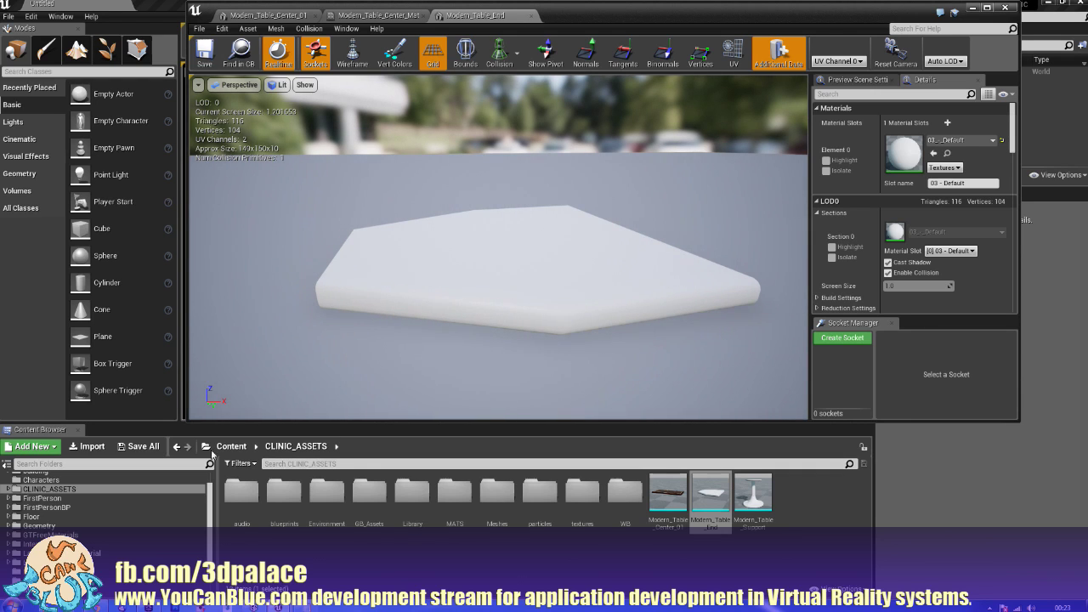
left_click(89, 447)
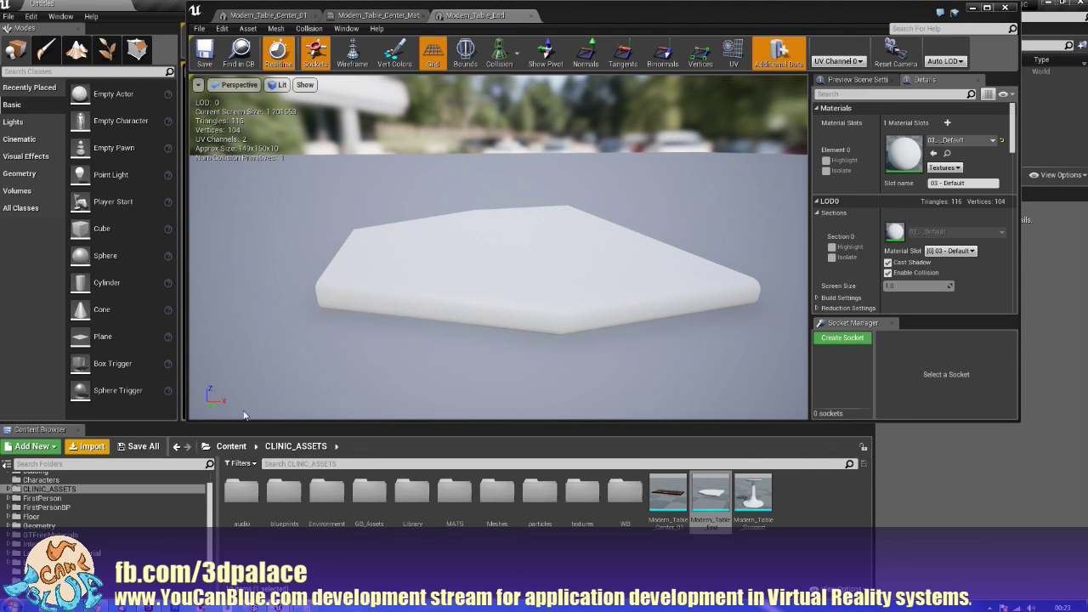
left_click(543, 117)
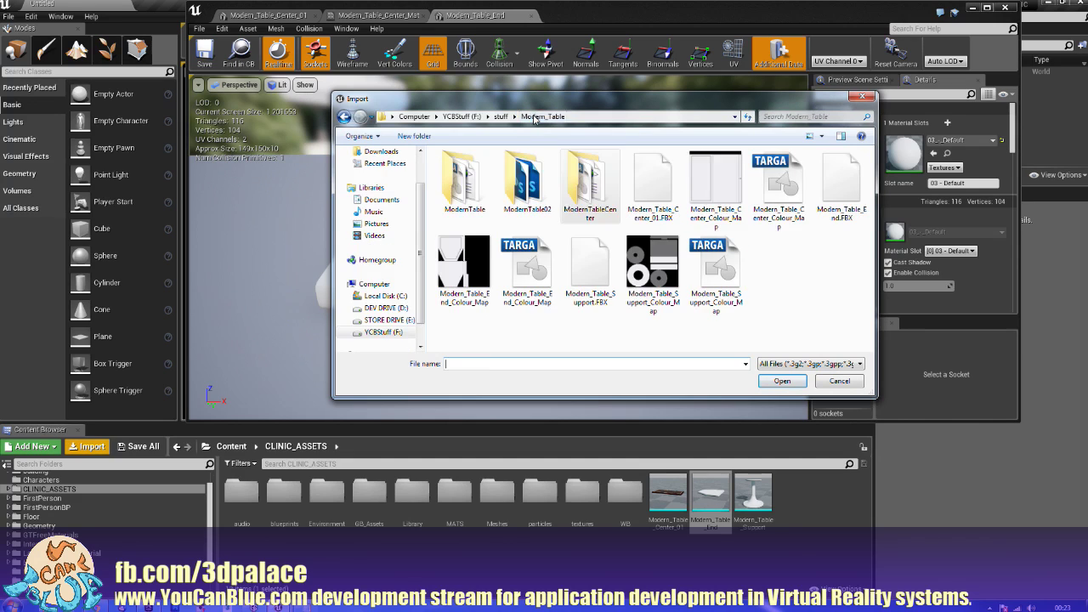
double_click(472, 194)
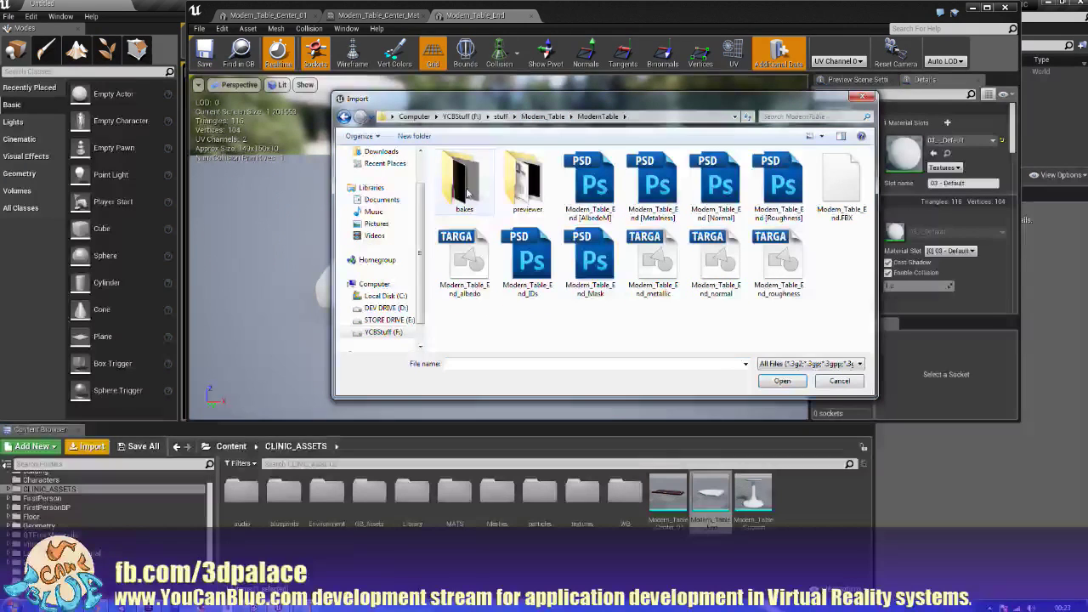
left_click(669, 274)
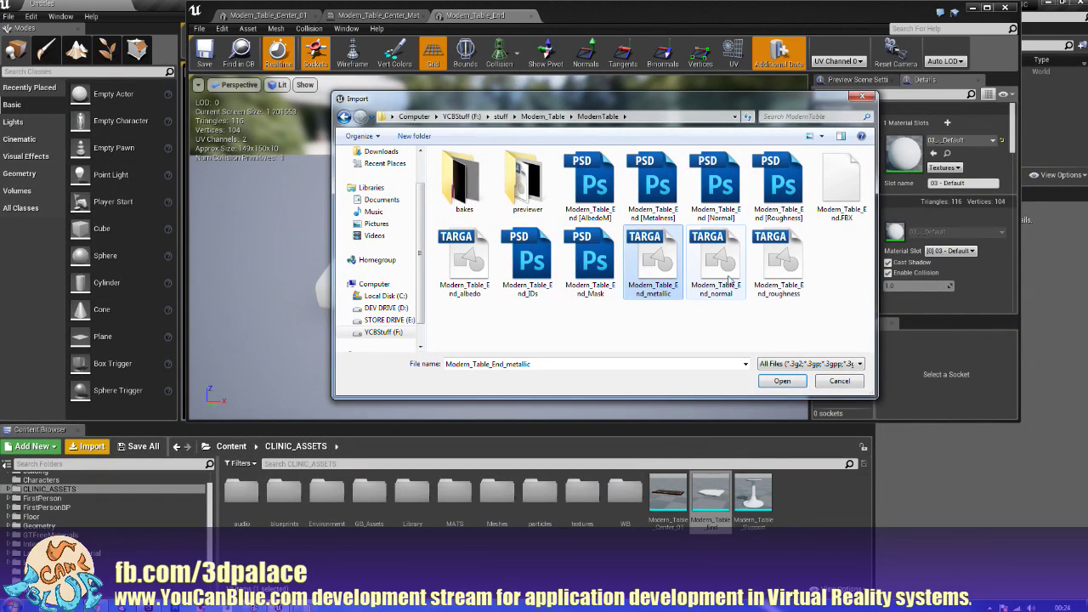
left_click(723, 265, "ctrl")
left_click(778, 264, "ctrl")
left_click(459, 260, "ctrl")
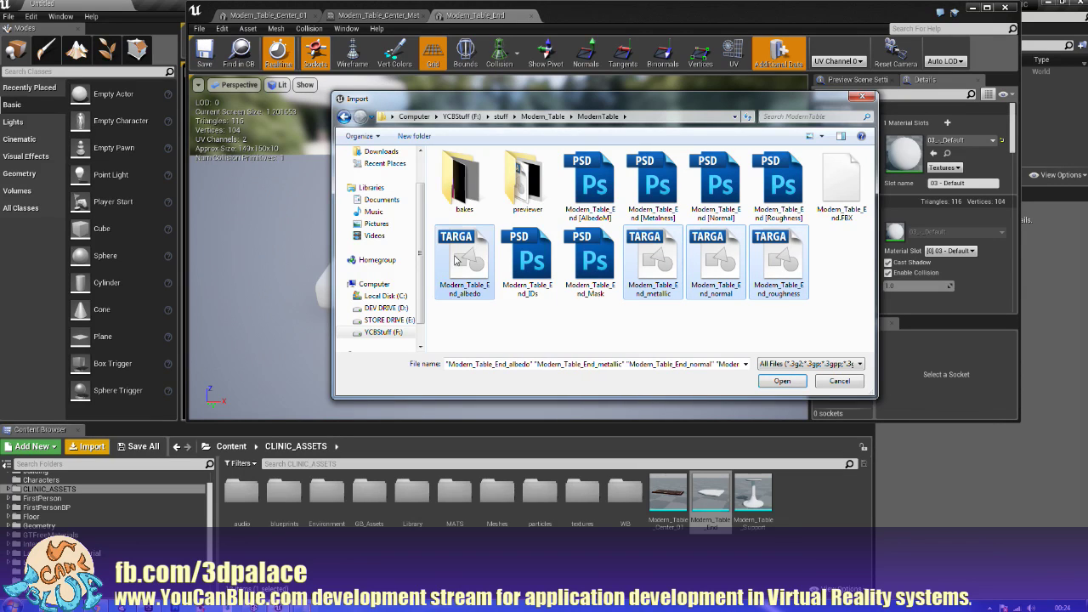
key("Return")
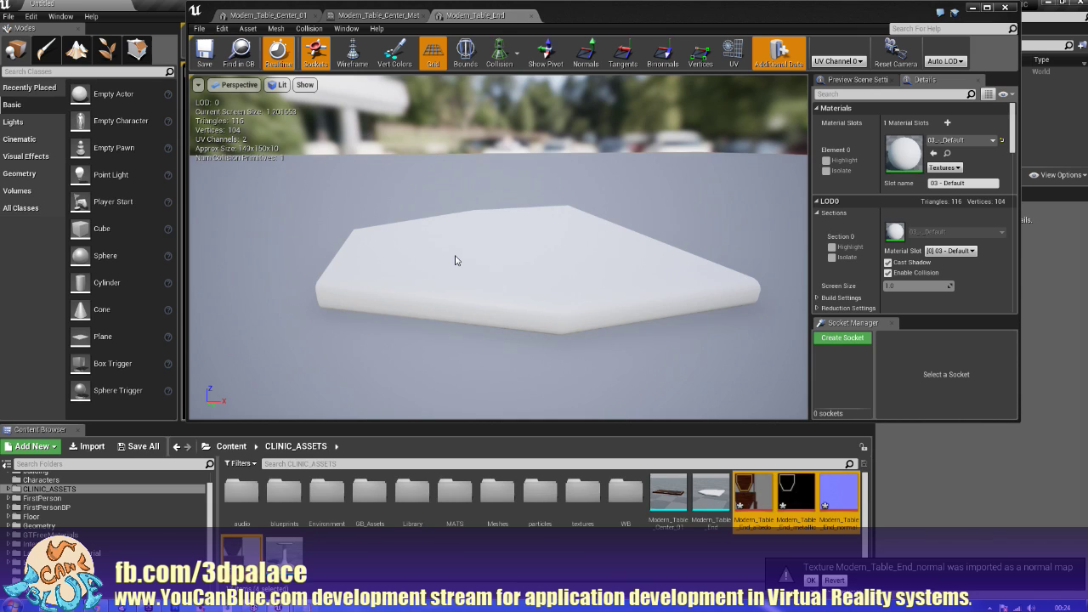
left_click(455, 562)
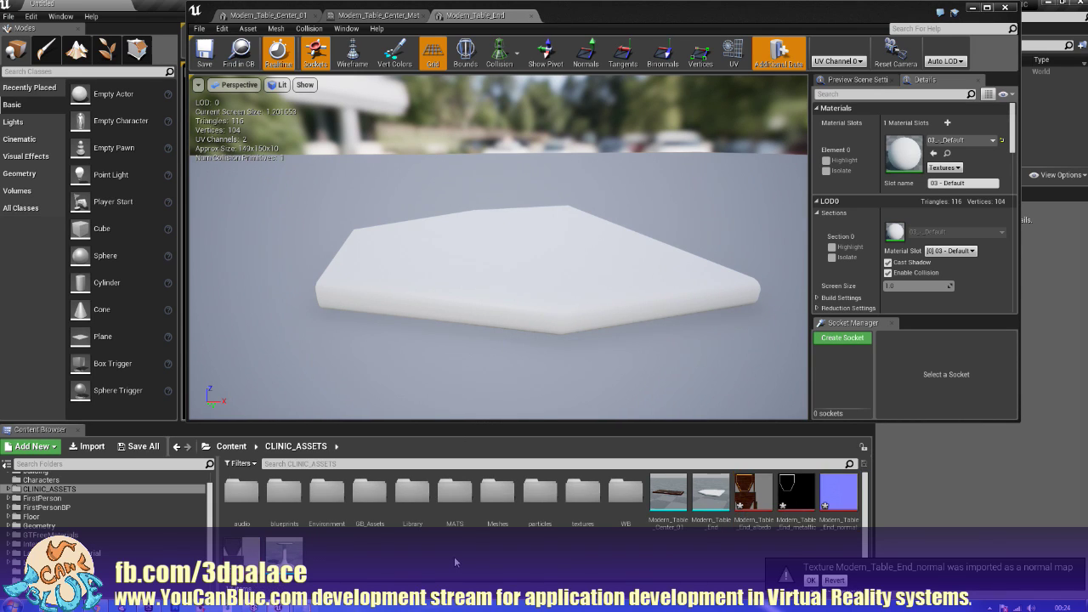
Step: Create the Modern_Table_End_Mat material from the end albedo texture and connect the end normal texture to its Normal input
right_click(755, 497)
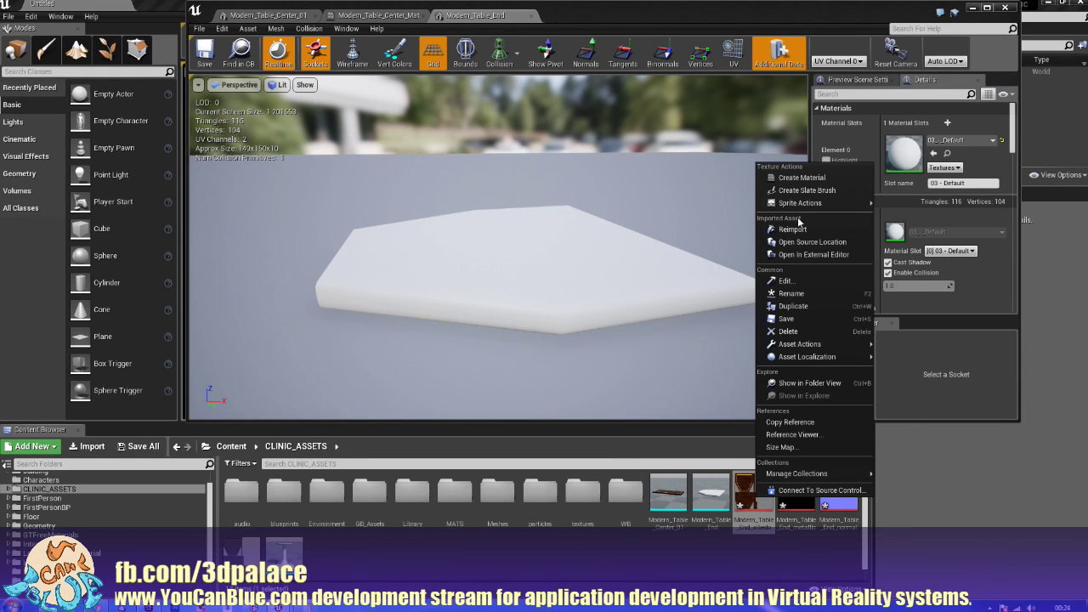
left_click(817, 180)
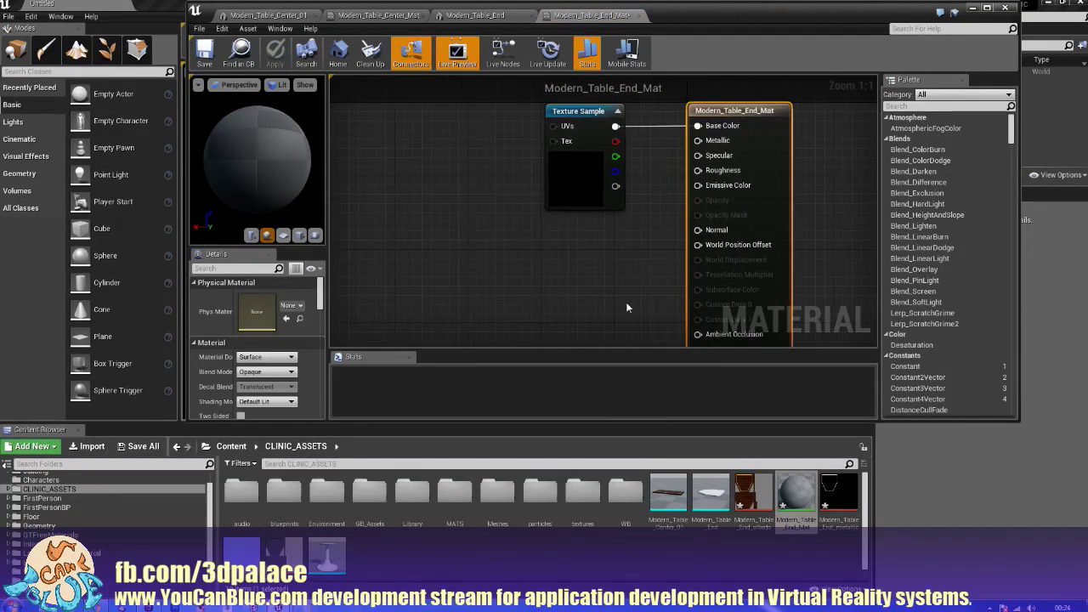
right_click_drag(626, 295, 663, 285)
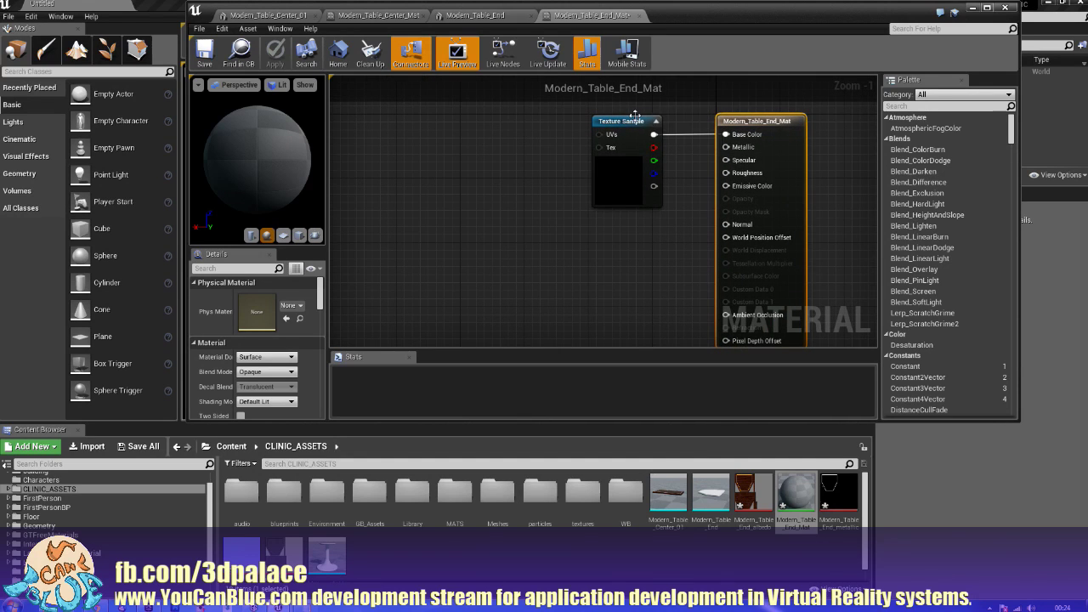
left_click_drag(635, 117, 502, 123)
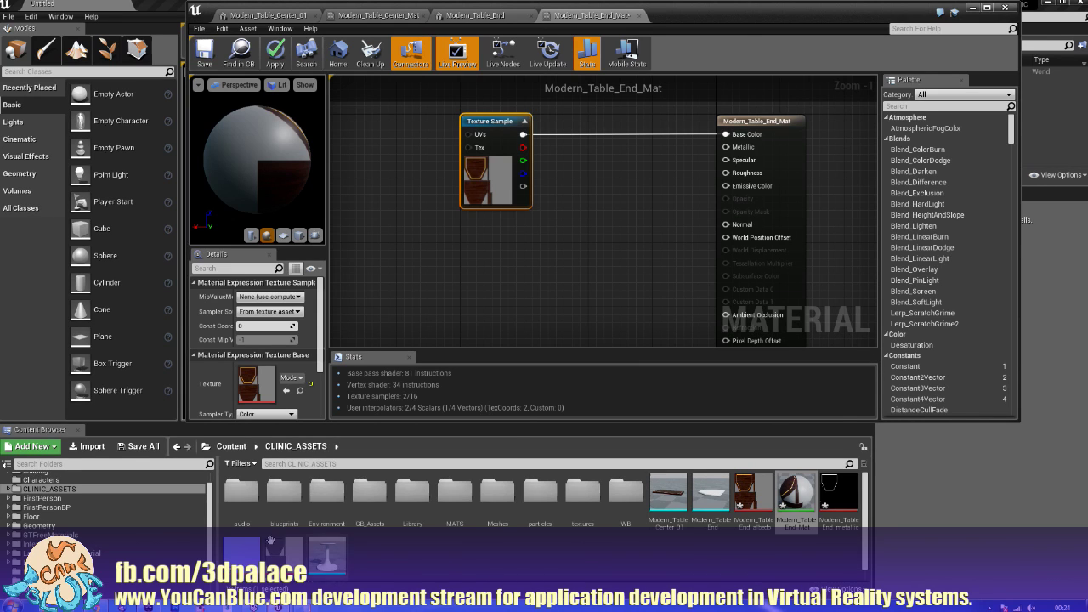
left_click_drag(271, 541, 726, 225)
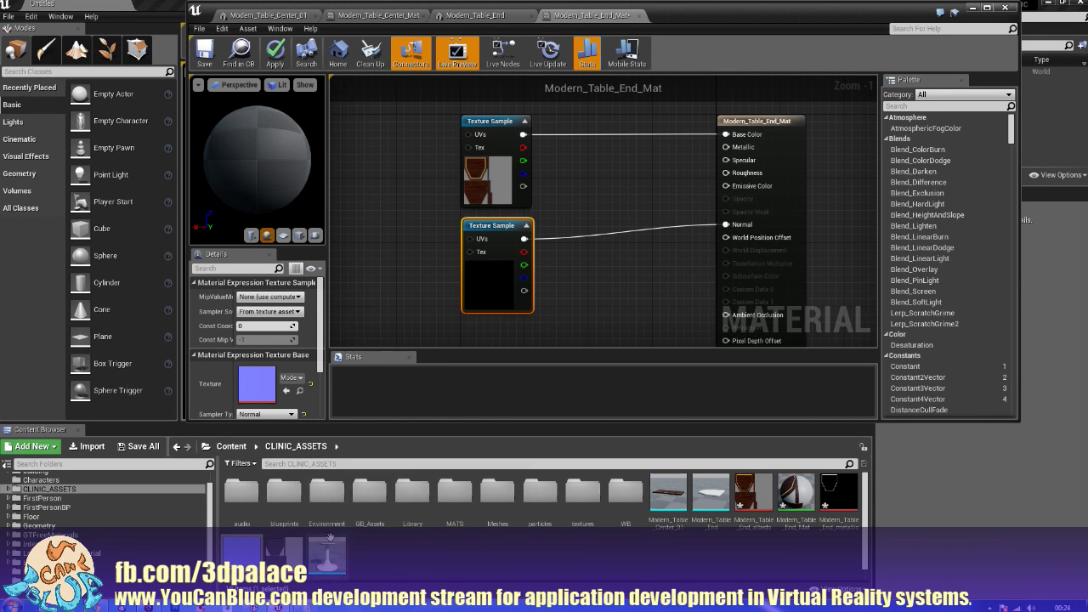
Step: Add the end metallic and roughness textures to the material, wiring metallic to Metallic and the roughness texture to Specular
left_click_drag(839, 493, 548, 114)
left_click_drag(611, 135, 727, 150)
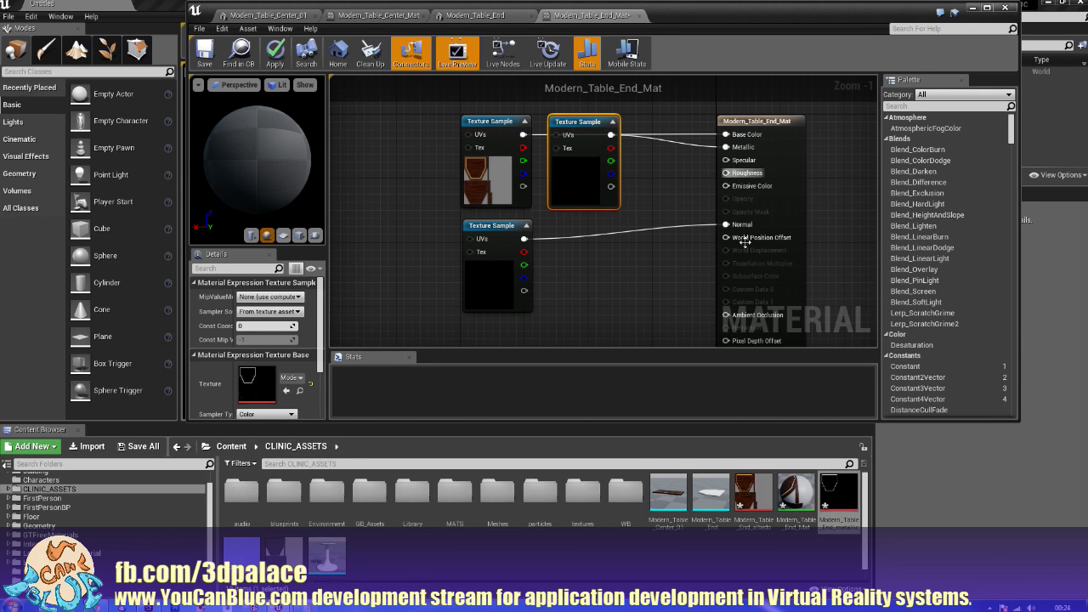
left_click_drag(285, 561, 548, 219)
left_click_drag(611, 239, 733, 176)
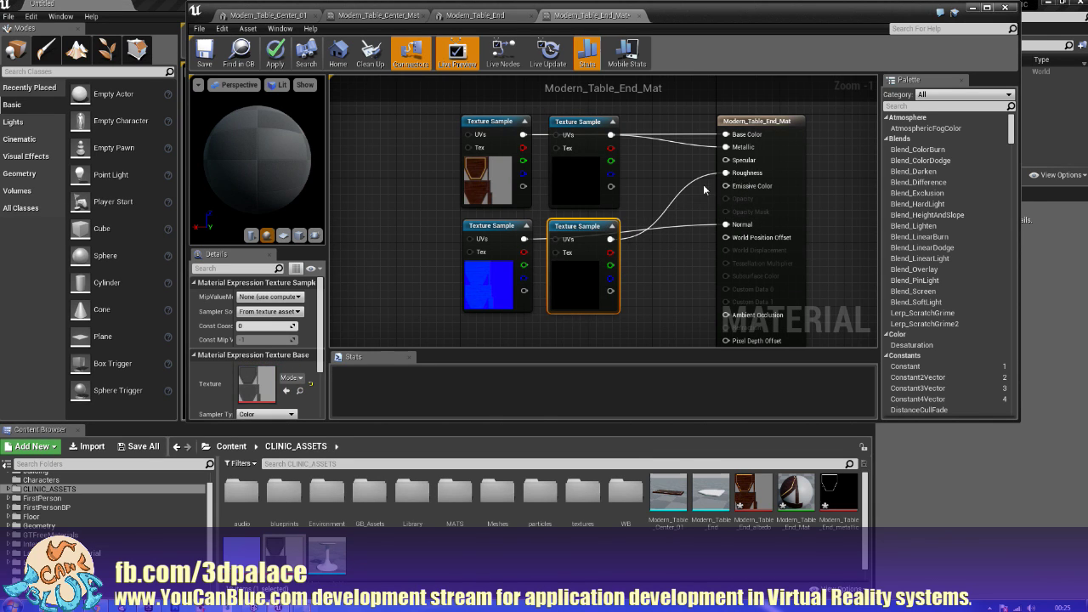
right_click(727, 172)
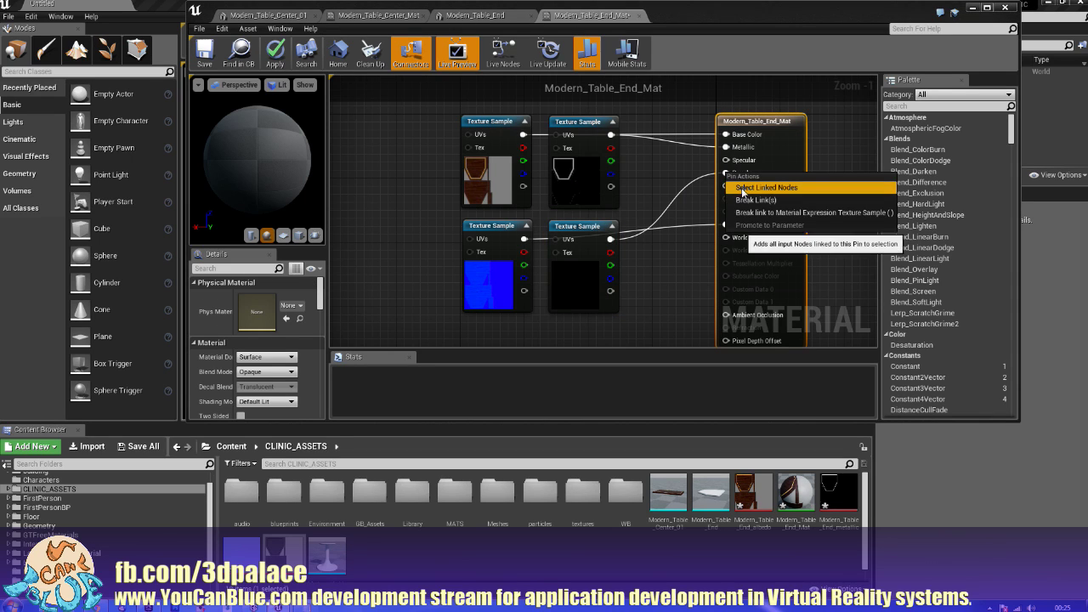
left_click(747, 201)
left_click_drag(611, 239, 725, 162)
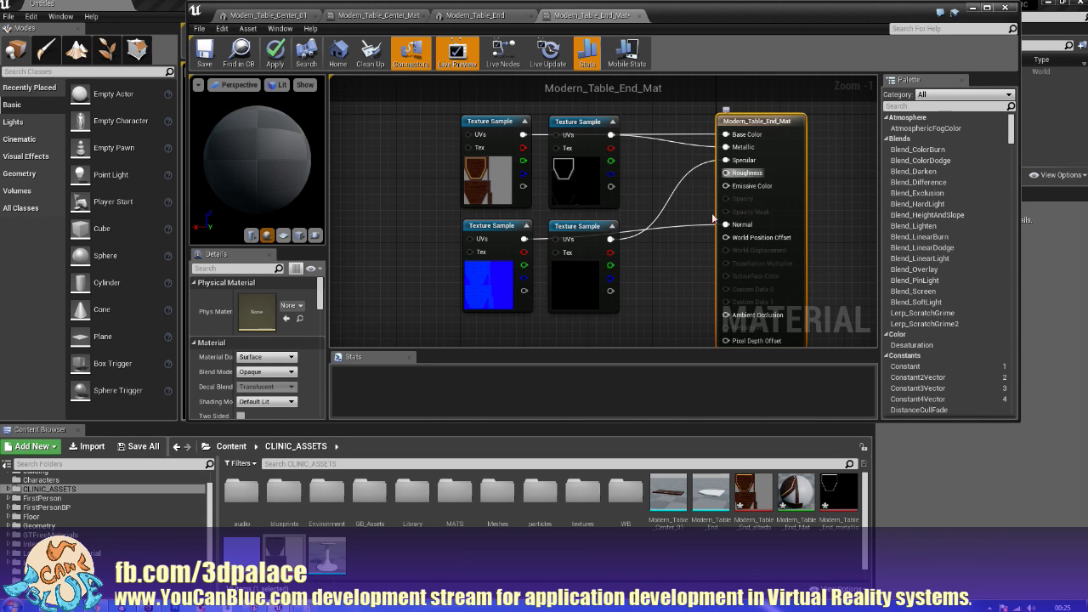
Step: Add a constant of 0.125 connected to the Roughness input, save the material and rotate the preview sphere
left_click(674, 272)
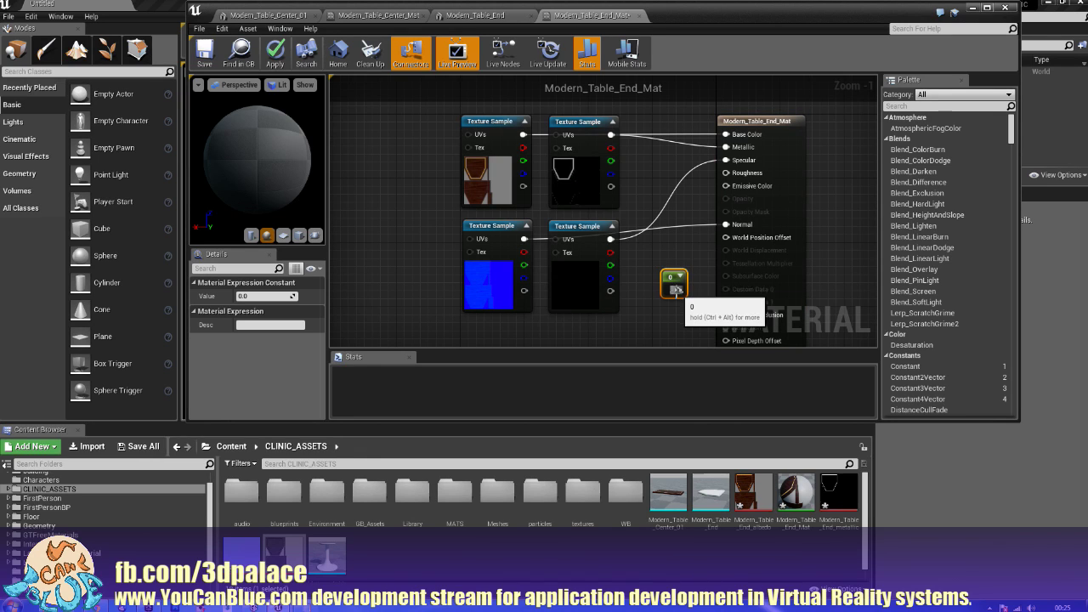
left_click_drag(677, 290, 727, 173)
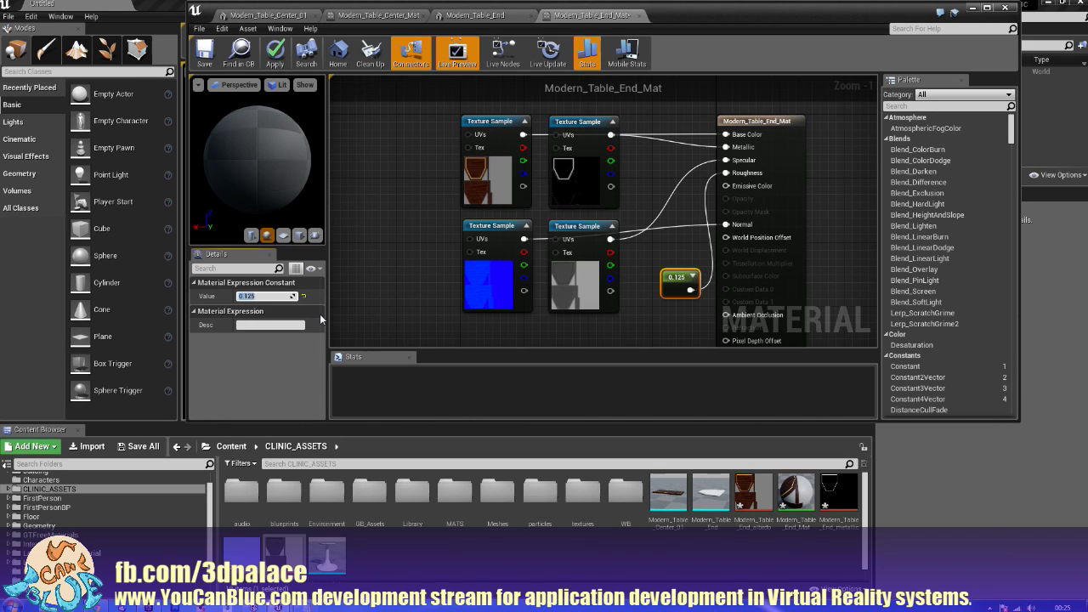
left_click_drag(261, 156, 168, 185)
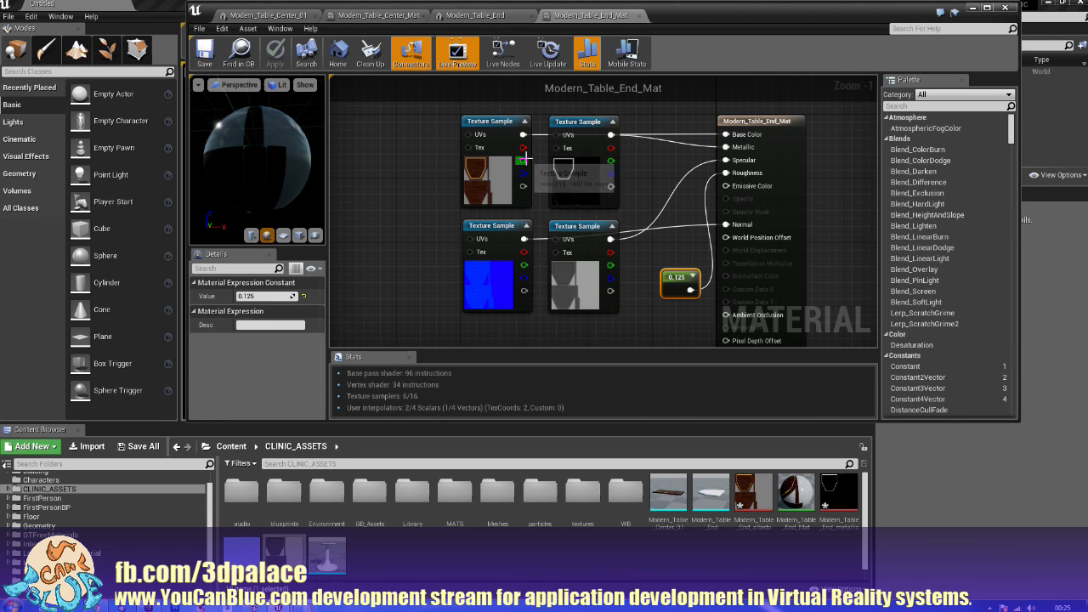
Step: Close the material and assign Modern_Table_End_Mat to the Modern_Table_End mesh's material slot
left_click(639, 16)
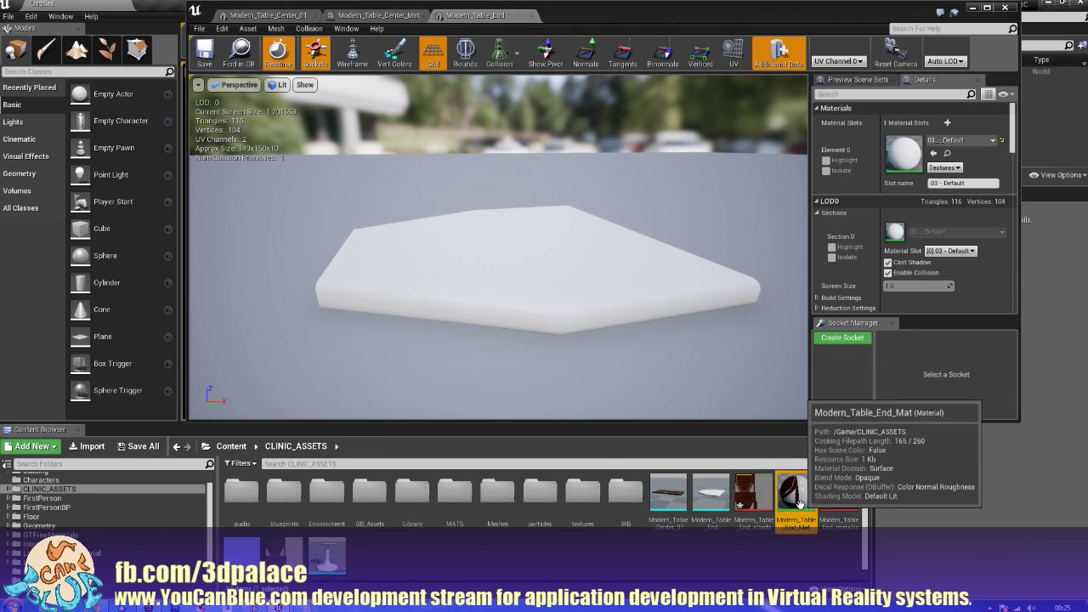
left_click_drag(794, 476, 906, 153)
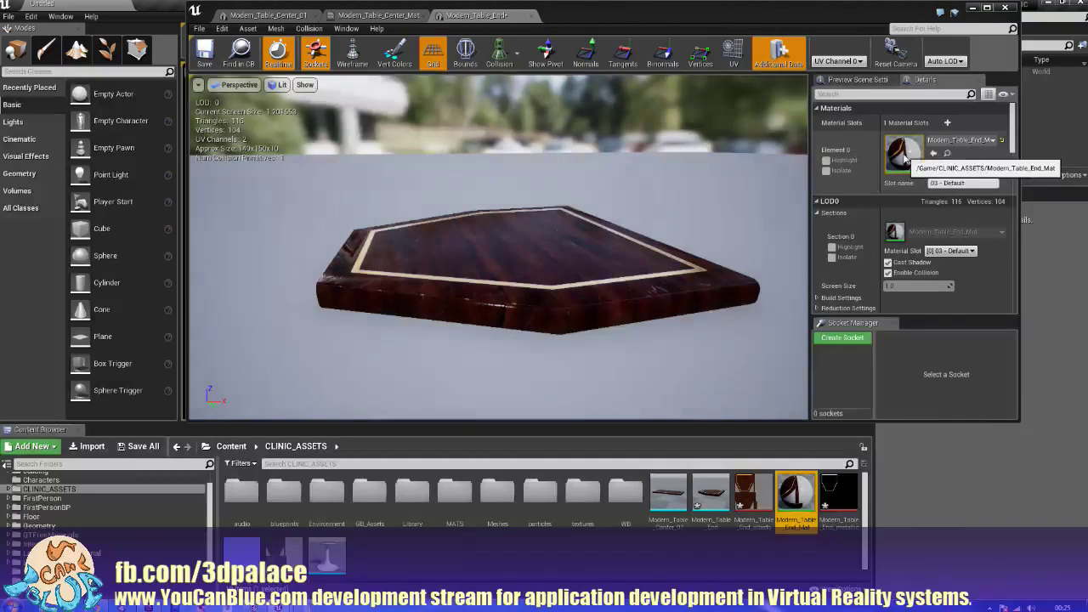
left_click_drag(612, 268, 557, 285)
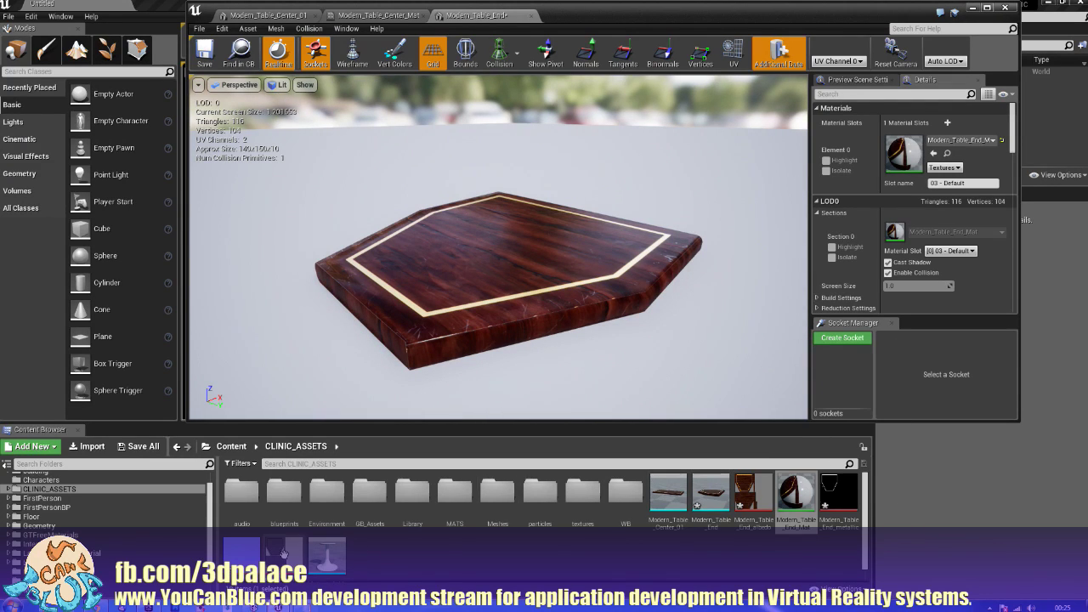
Step: Move the four Modern_Table_End textures into the textures subfolder and Modern_Table_End_Mat into the MATS subfolder
left_click(247, 553)
left_click(279, 549, "ctrl")
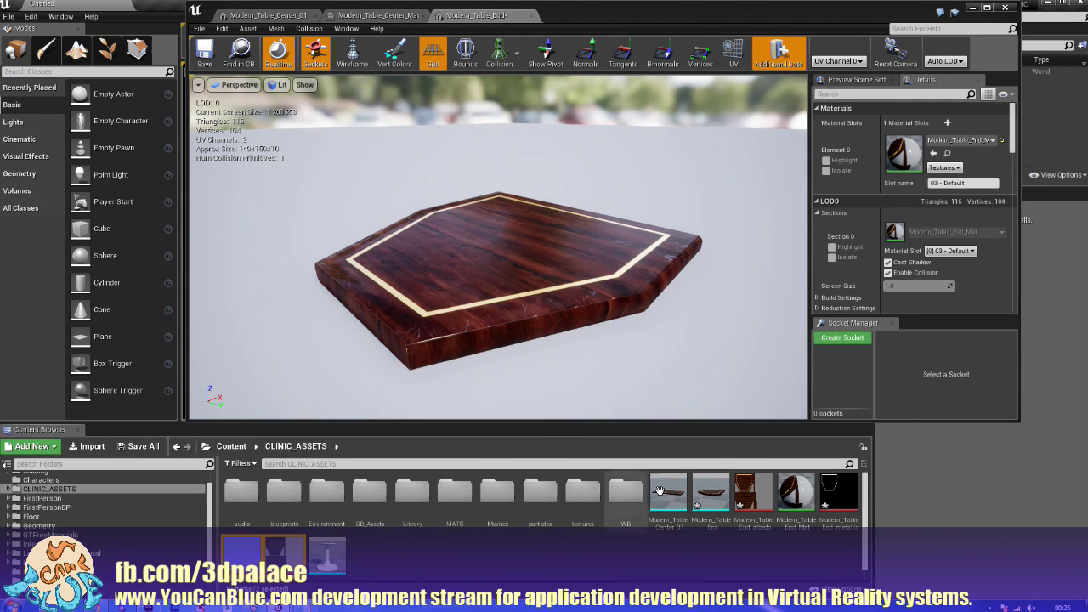
left_click(753, 493, "ctrl")
left_click(838, 491, "ctrl")
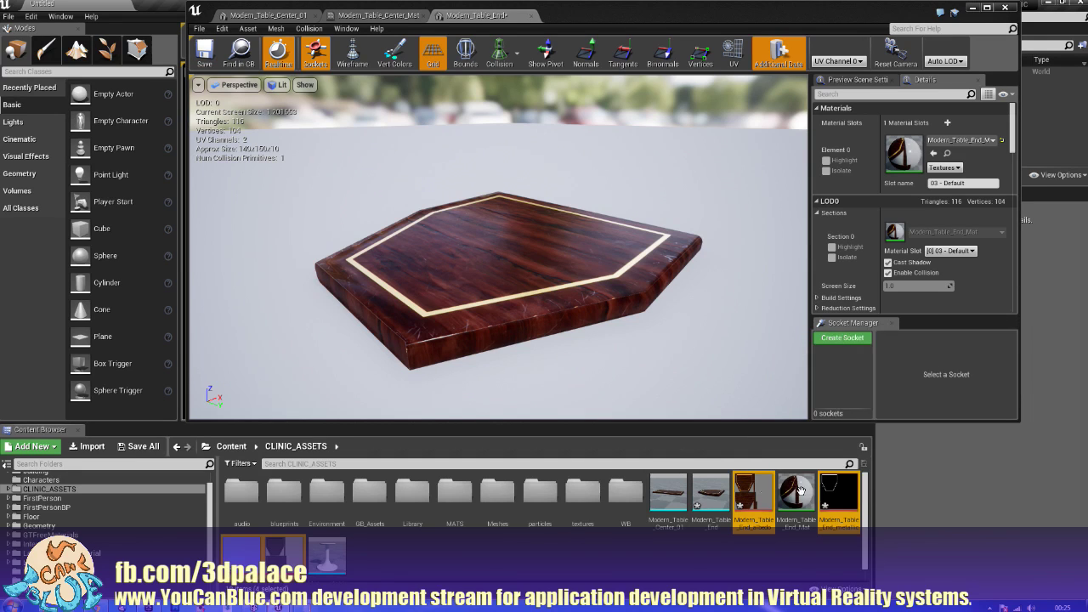
left_click_drag(753, 493, 591, 504)
left_click(676, 551)
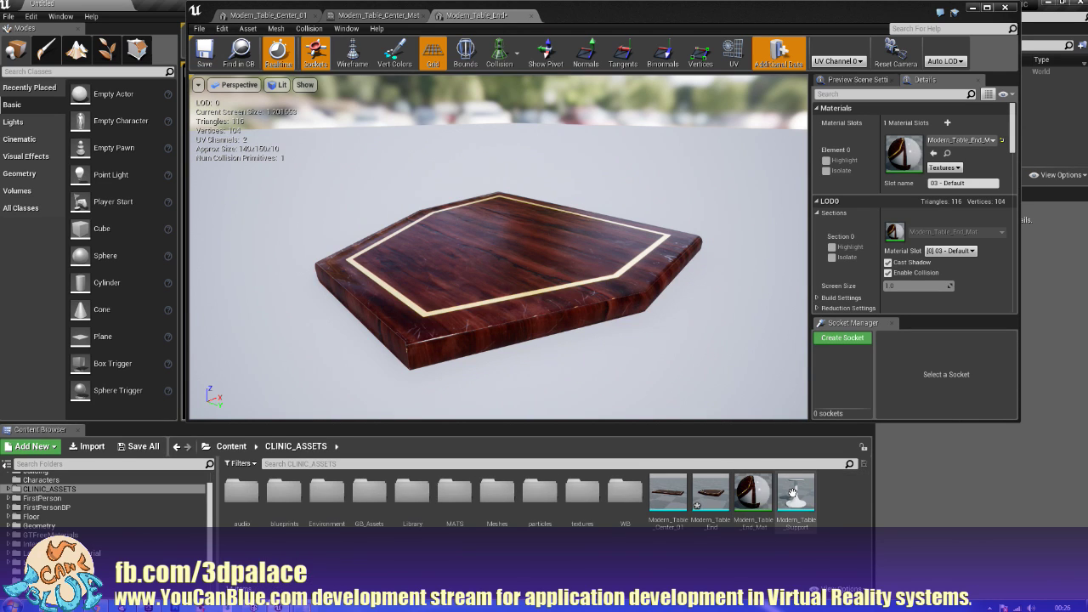
left_click_drag(753, 493, 466, 503)
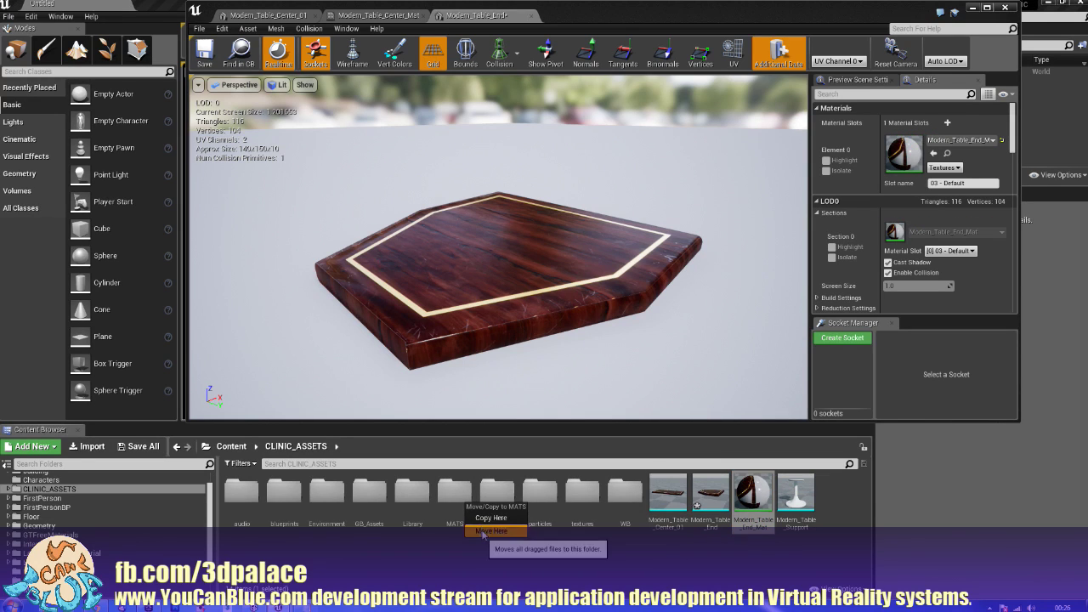
left_click(482, 532)
Step: Assign the M_Metal_Chrome material from StarterContent's Materials folder to the Modern_Table_Support mesh and save the mesh
double_click(770, 497)
left_click(225, 447)
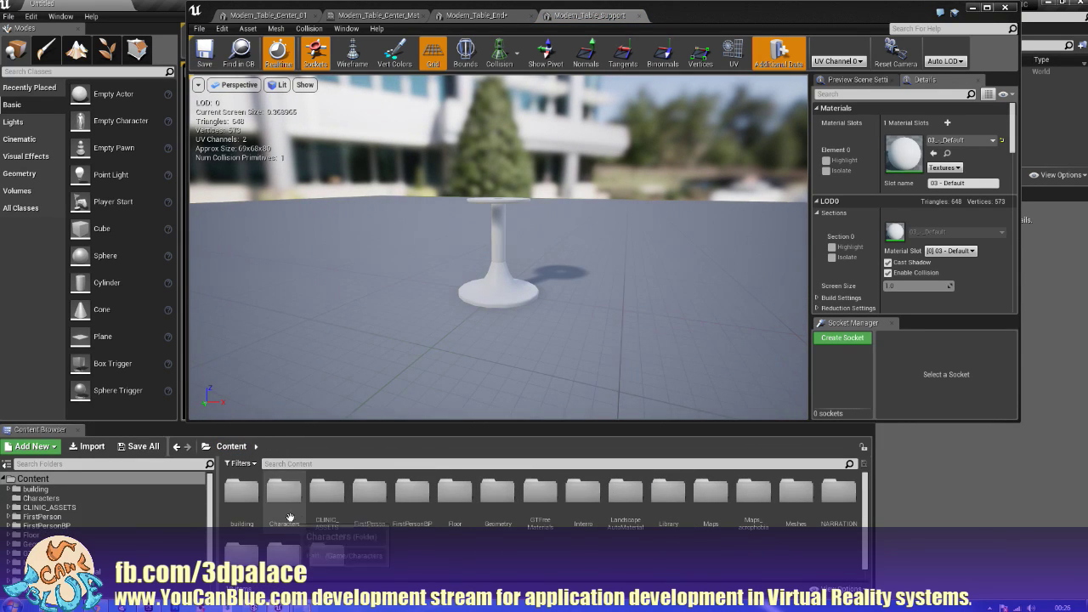
scroll(357, 510, "down", 1)
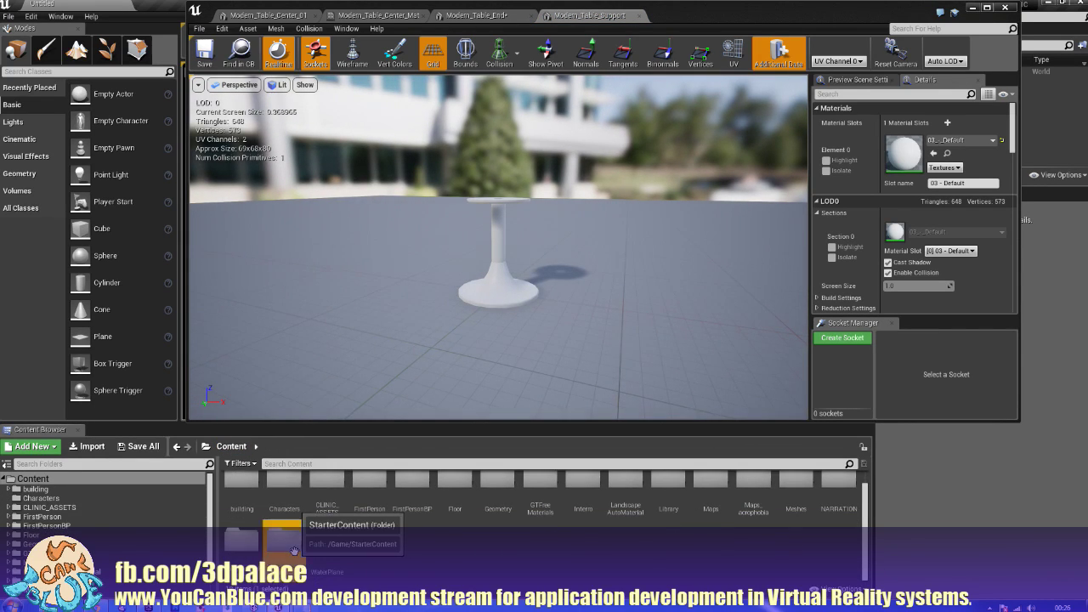
double_click(299, 551)
double_click(405, 499)
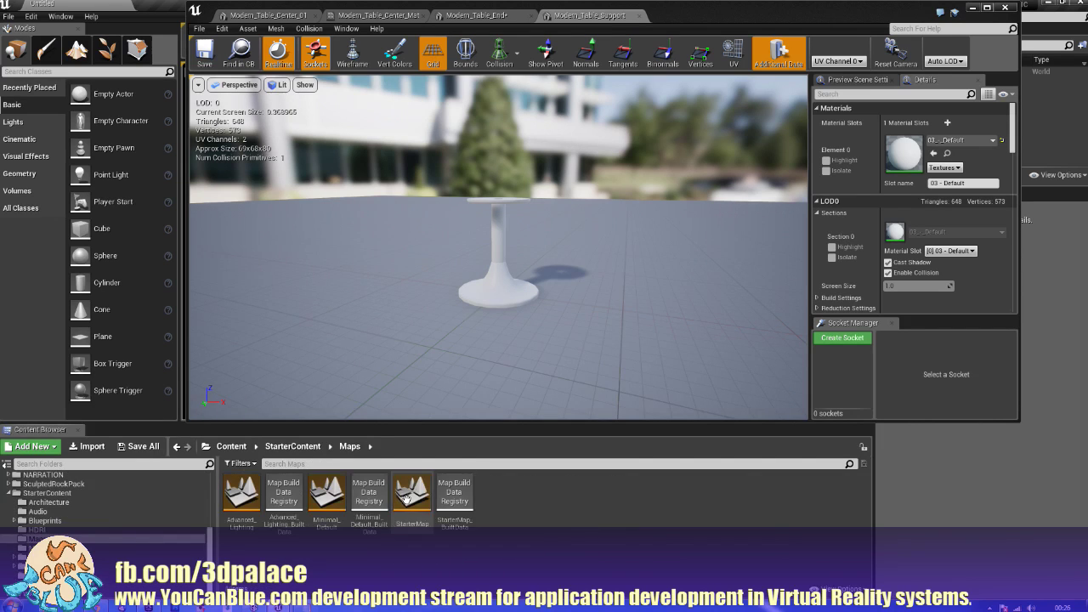
key("alt+Left")
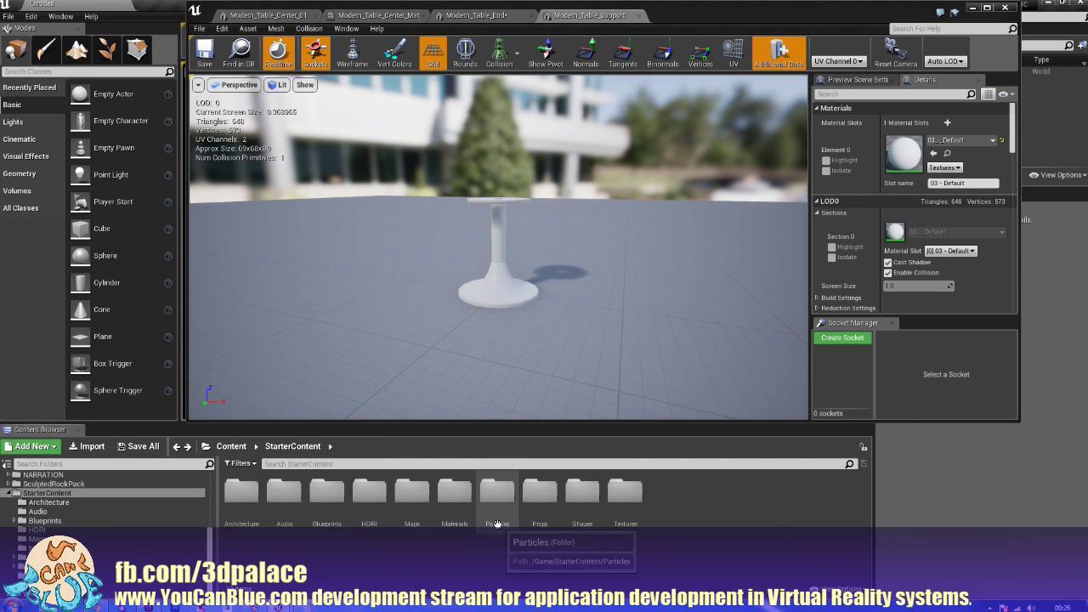
double_click(456, 497)
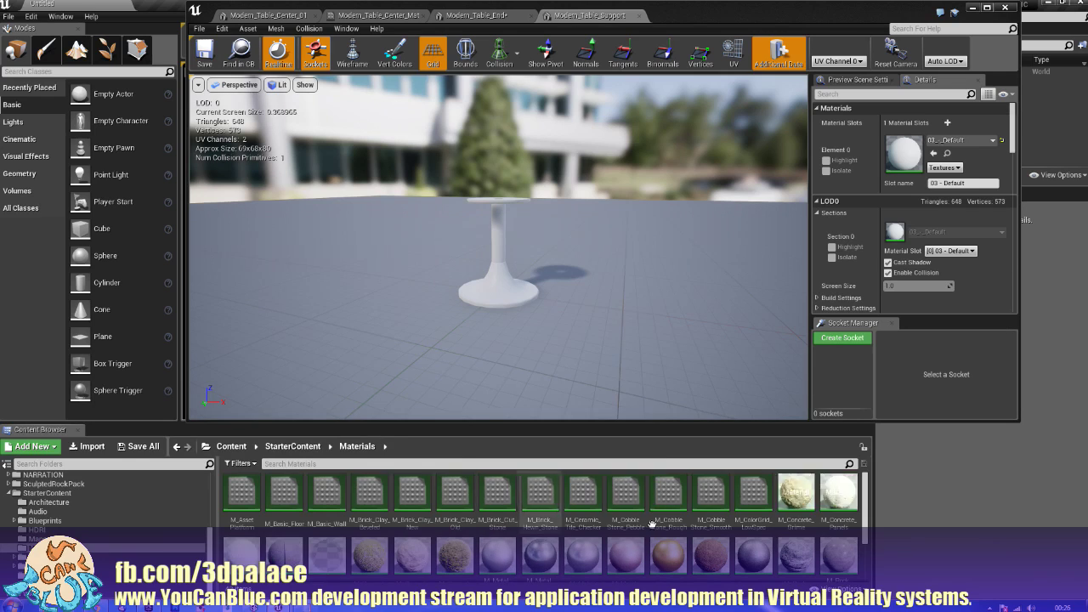
scroll(595, 544, "down", 1)
left_click_drag(595, 547, 908, 152)
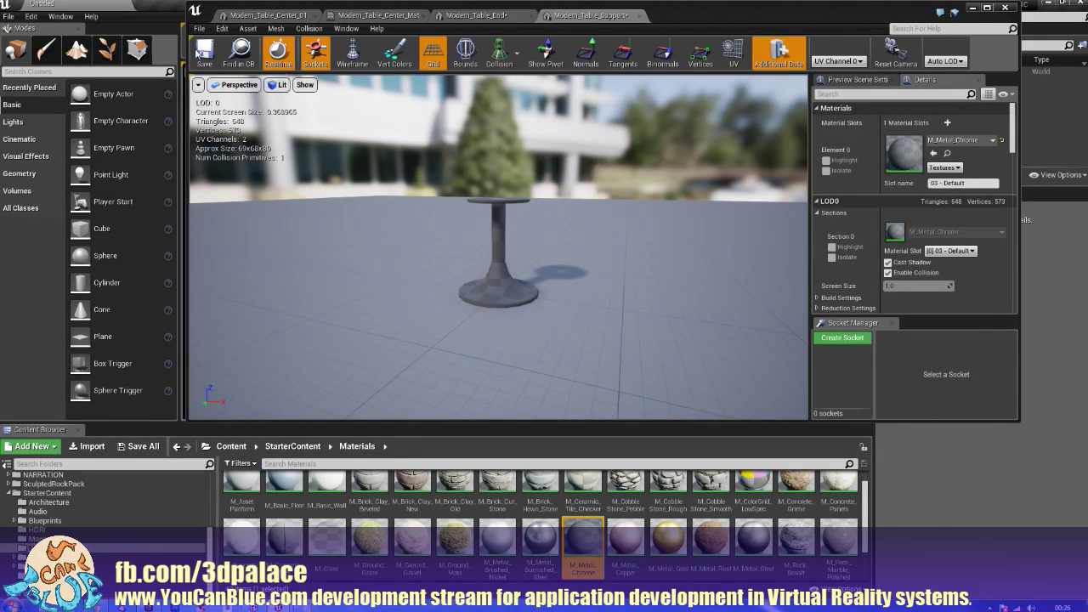
left_click(204, 54)
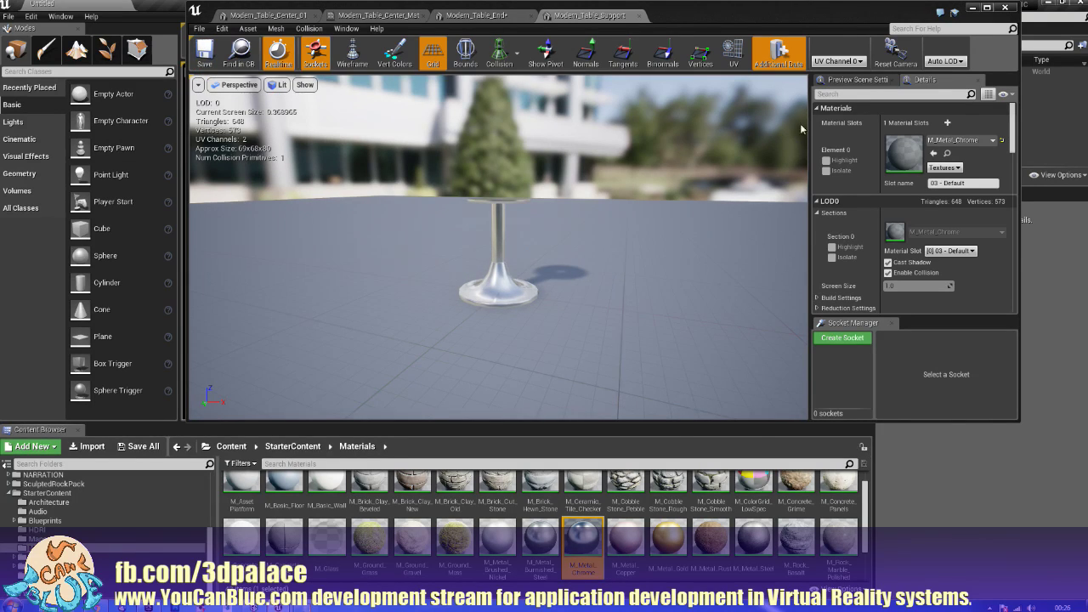
Step: Close all the open mesh and material editors and return to the CLINIC_ASSETS folder
left_click(639, 15)
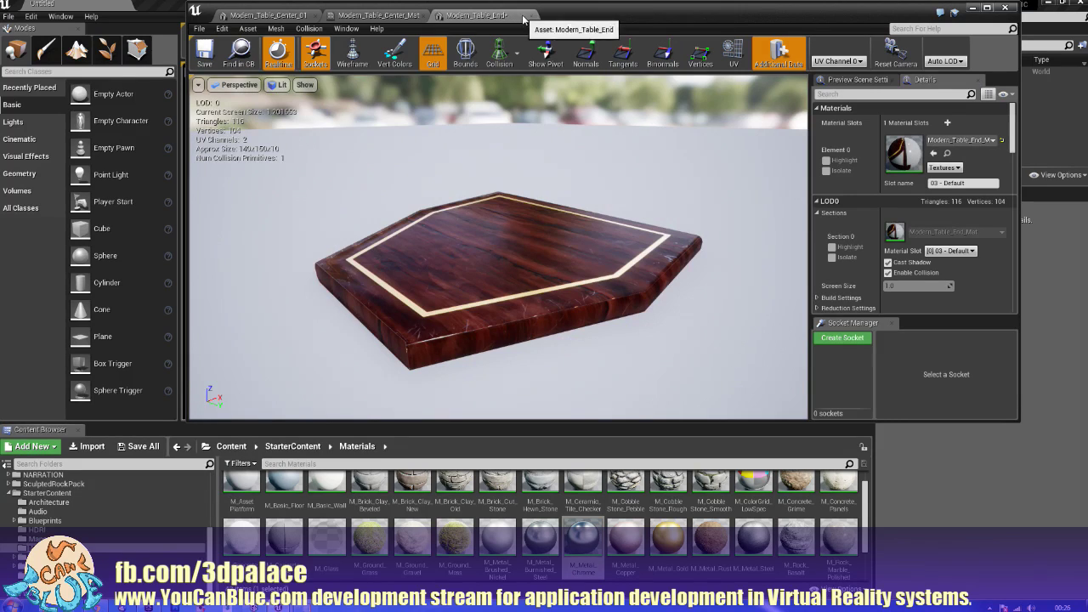
left_click(531, 16)
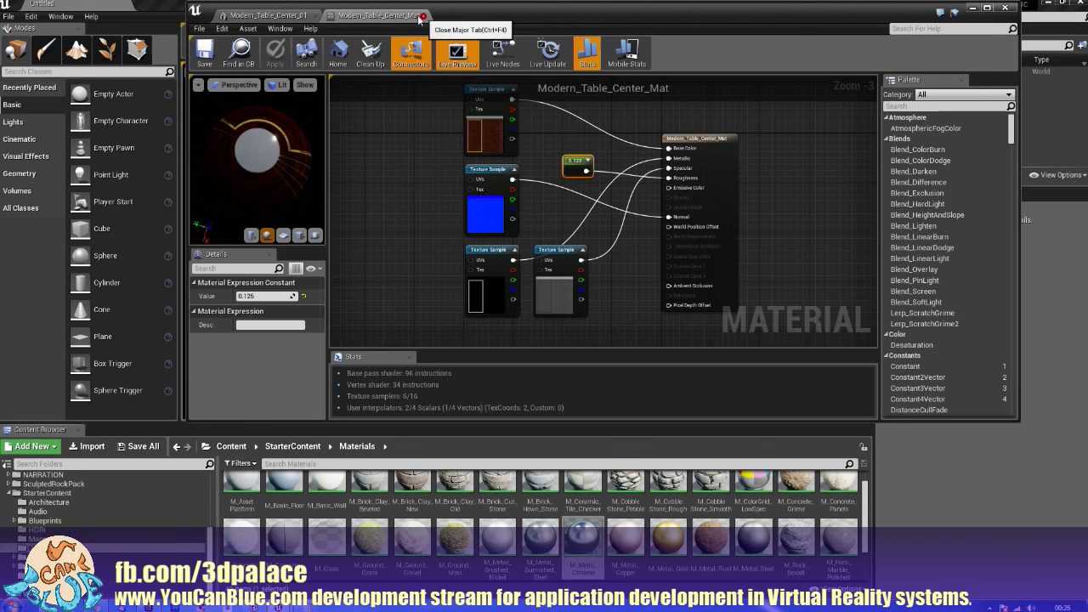
left_click(311, 17)
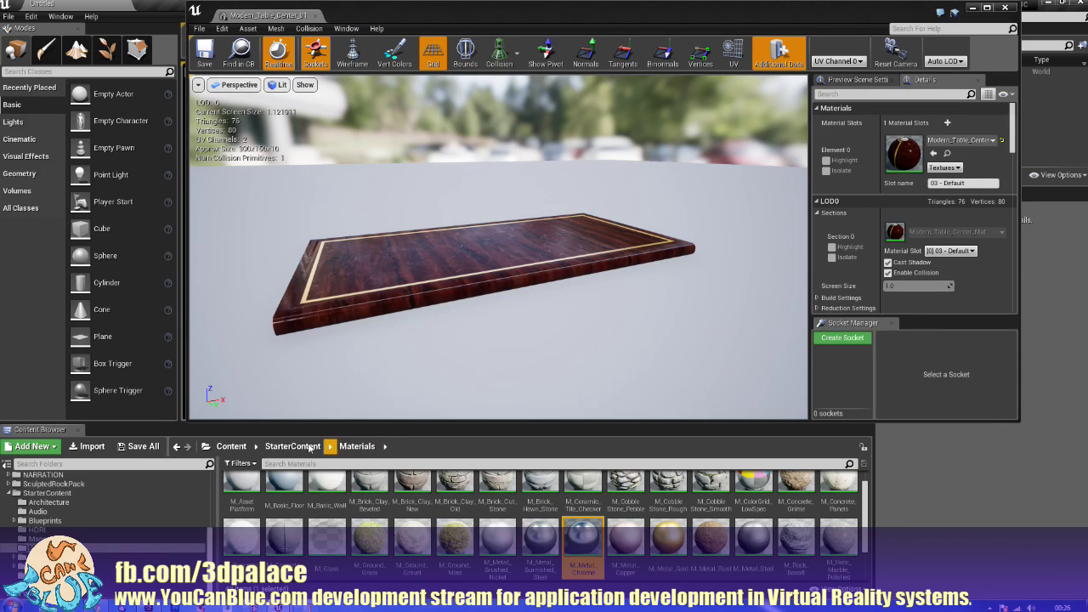
left_click(231, 446)
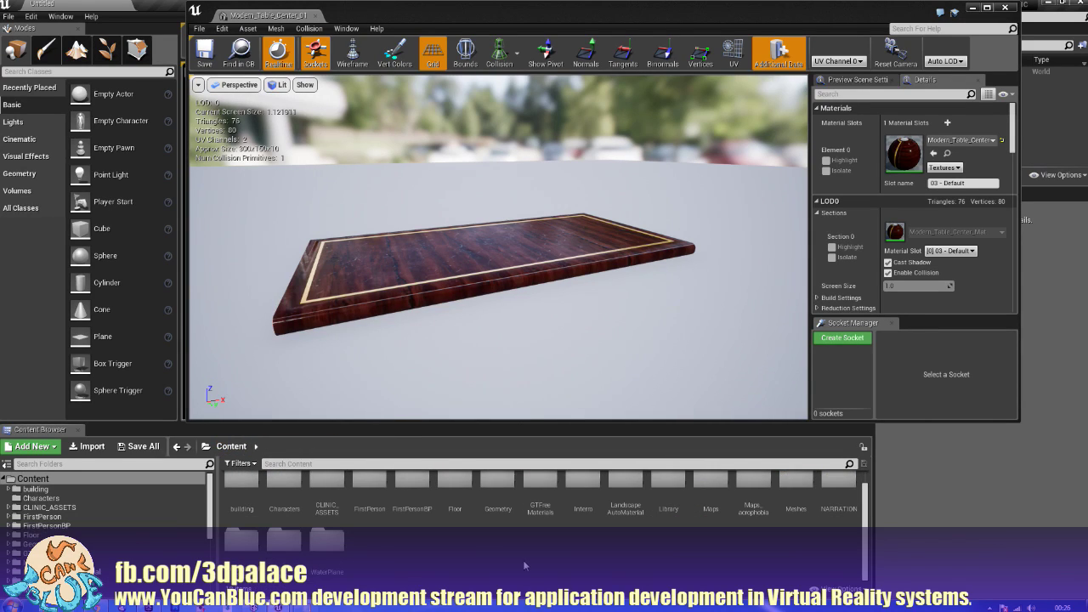
double_click(326, 486)
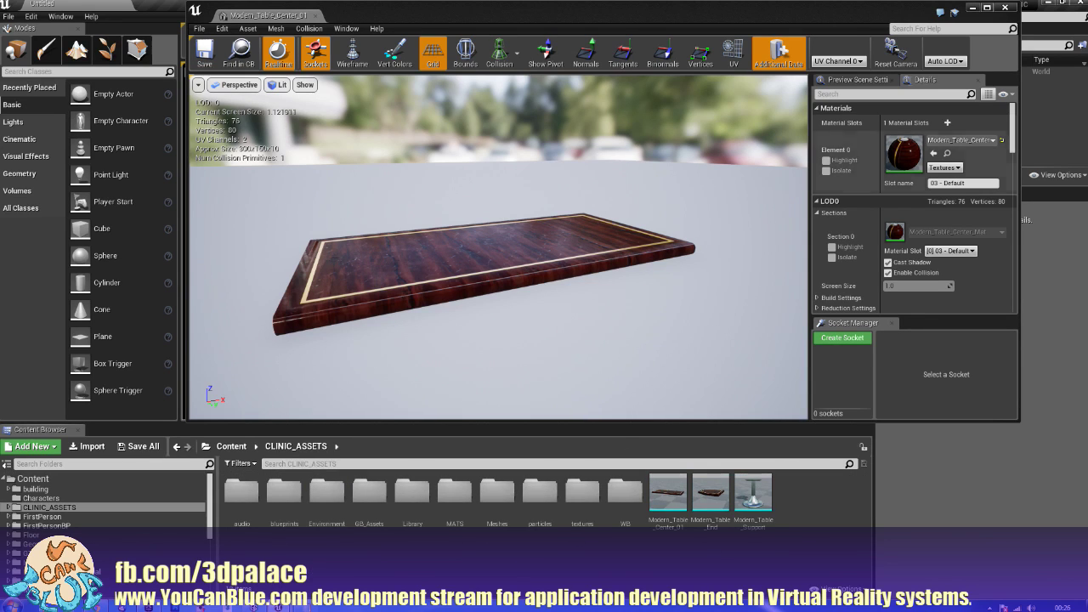
left_click(1004, 8)
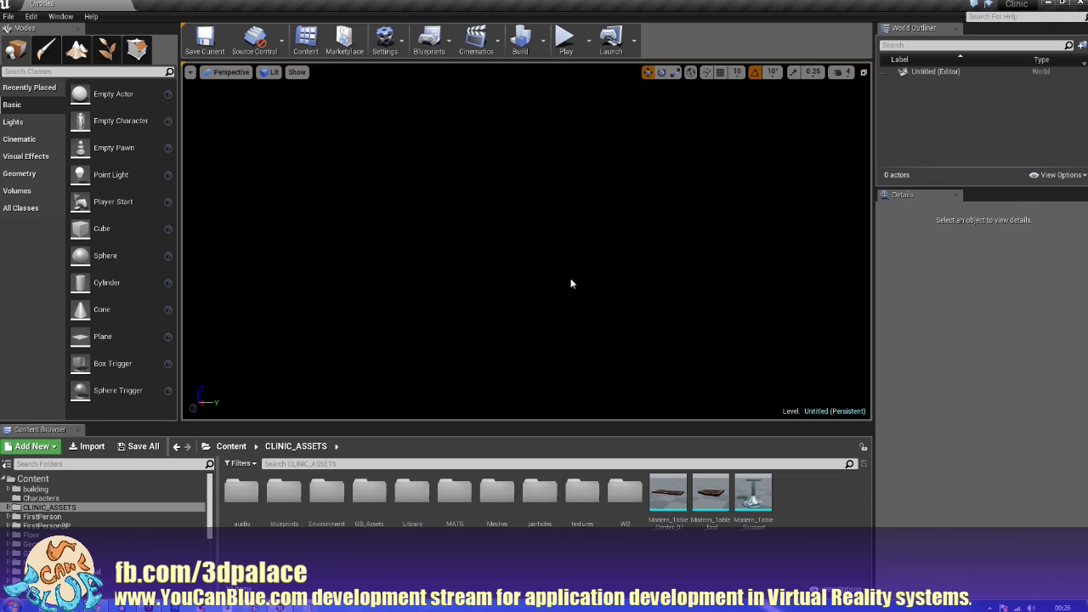
Step: Create a new level from the Default template
left_click(8, 17)
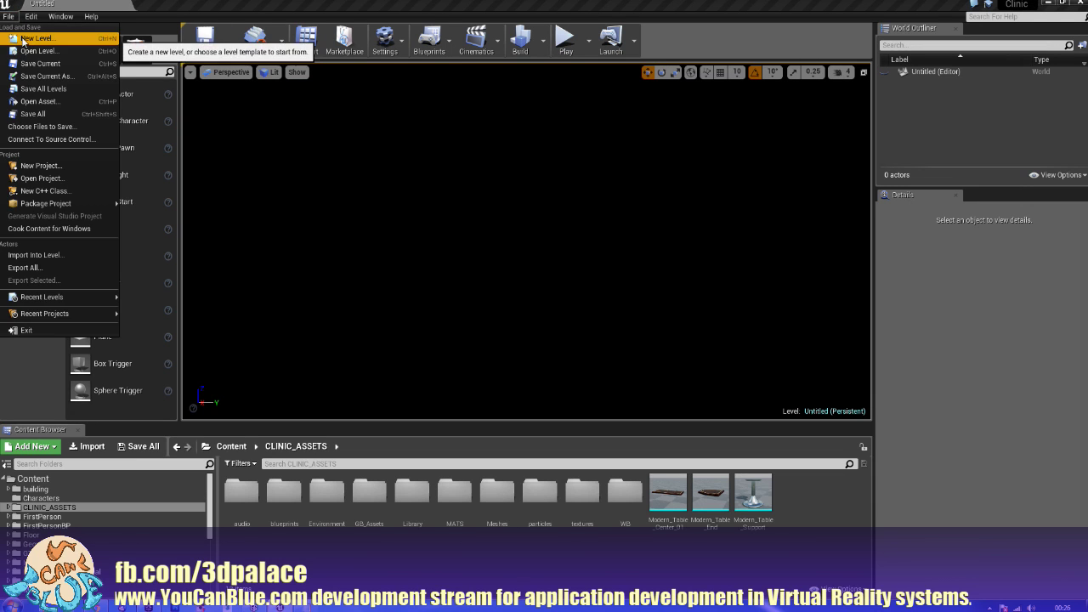
left_click(24, 35)
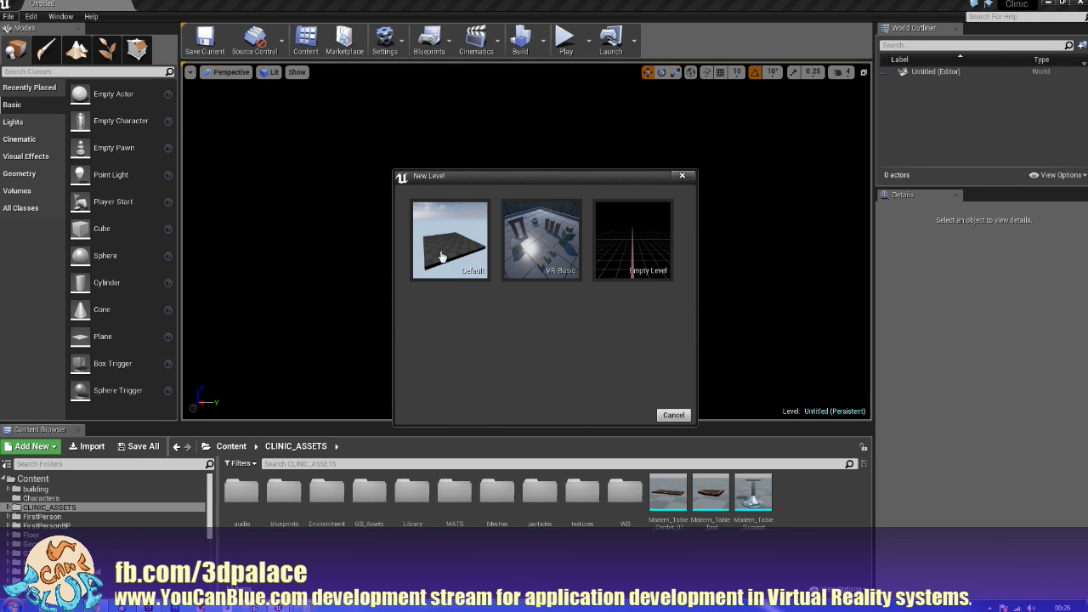
left_click(441, 254)
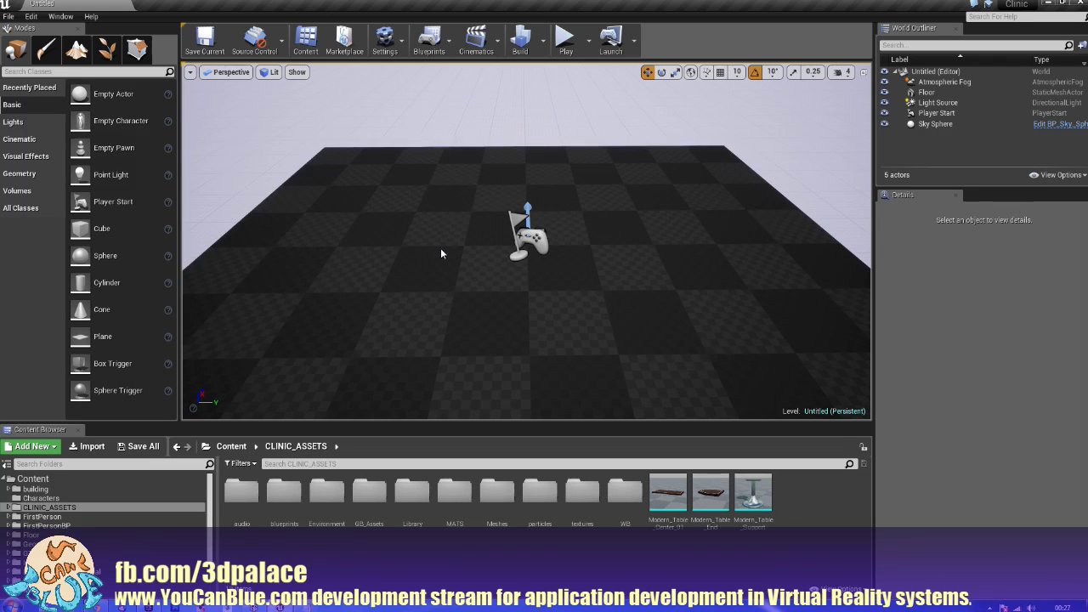
Step: Place Modern_Table_Support and Modern_Table_Center_01 in the level and shift the center section along X to about 73, over the support
left_click_drag(753, 492, 587, 257)
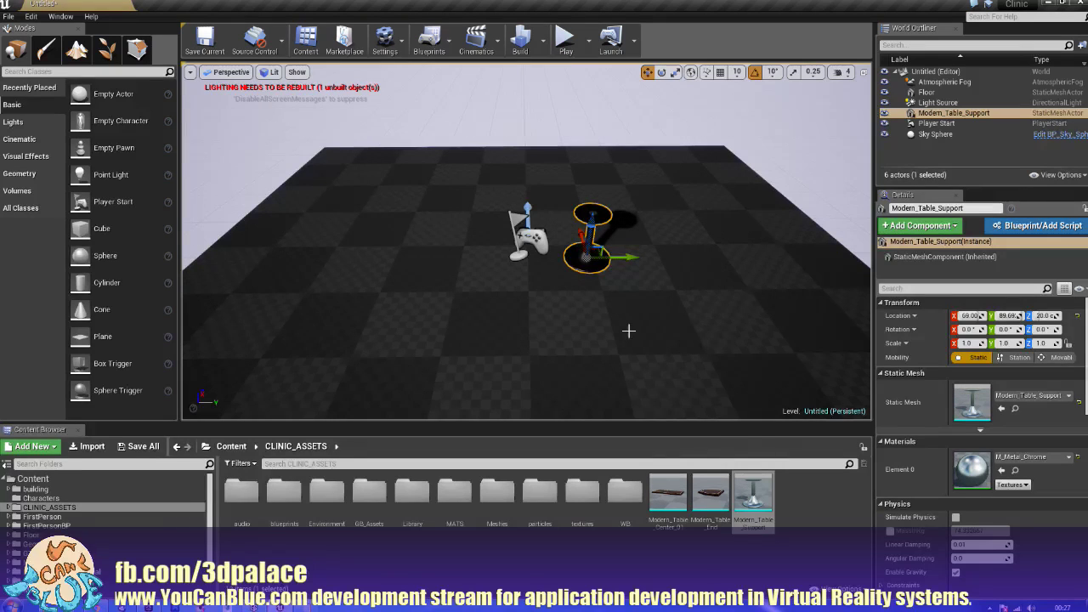
left_click_drag(668, 493, 583, 268)
middle_click_drag(527, 309, 575, 323)
middle_click_drag(505, 303, 534, 287)
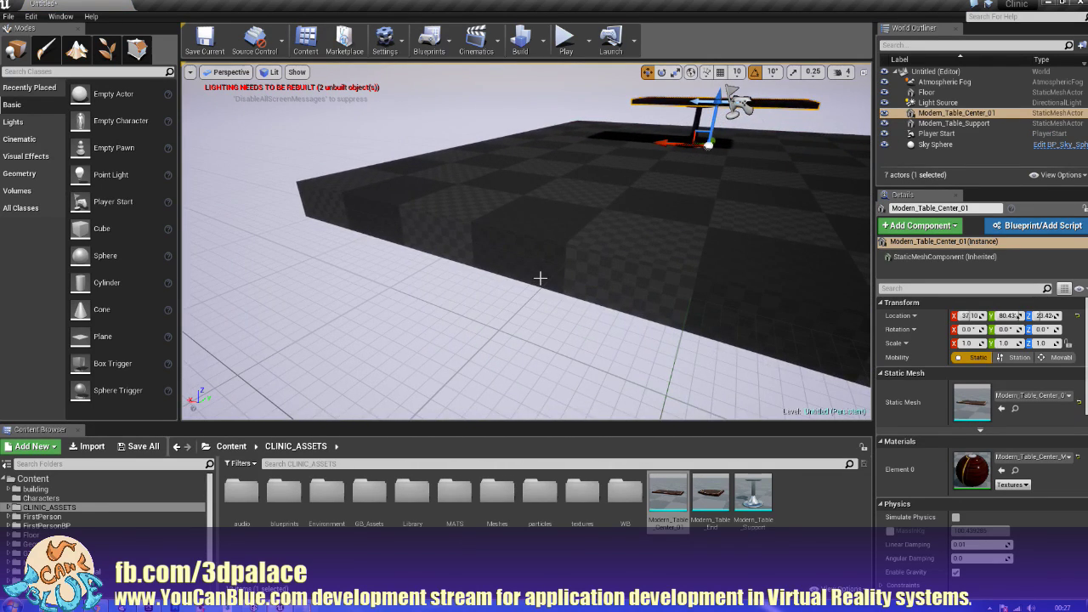
key("f")
left_click_drag(470, 315, 610, 302, "alt")
left_click_drag(486, 329, 448, 339)
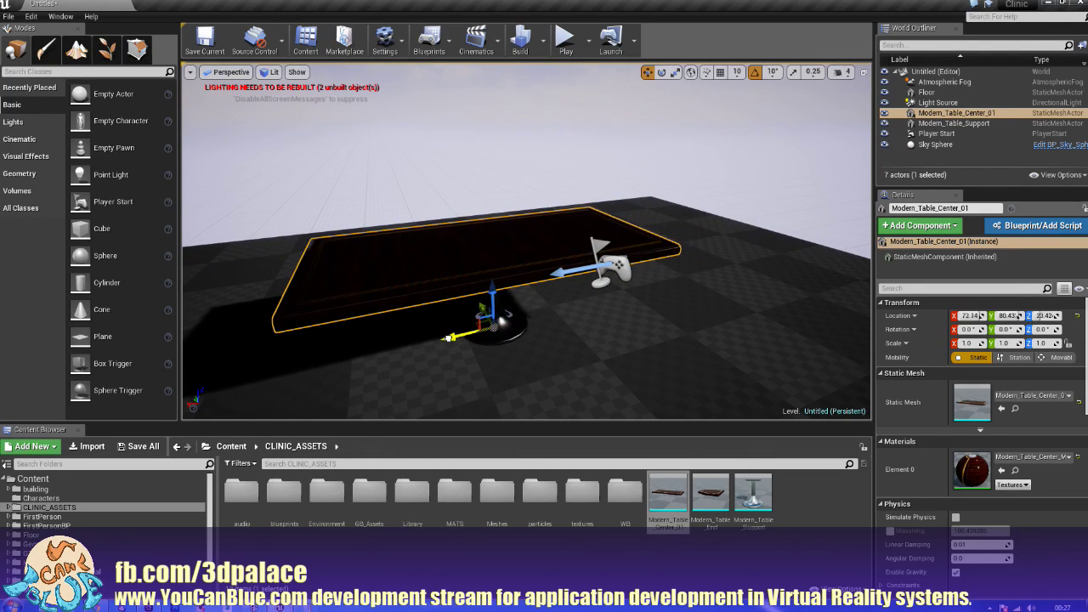
Step: Place Modern_Table_End in the level and lower it to about Z 33, near the tabletop's height
left_click(710, 492)
right_click(449, 256)
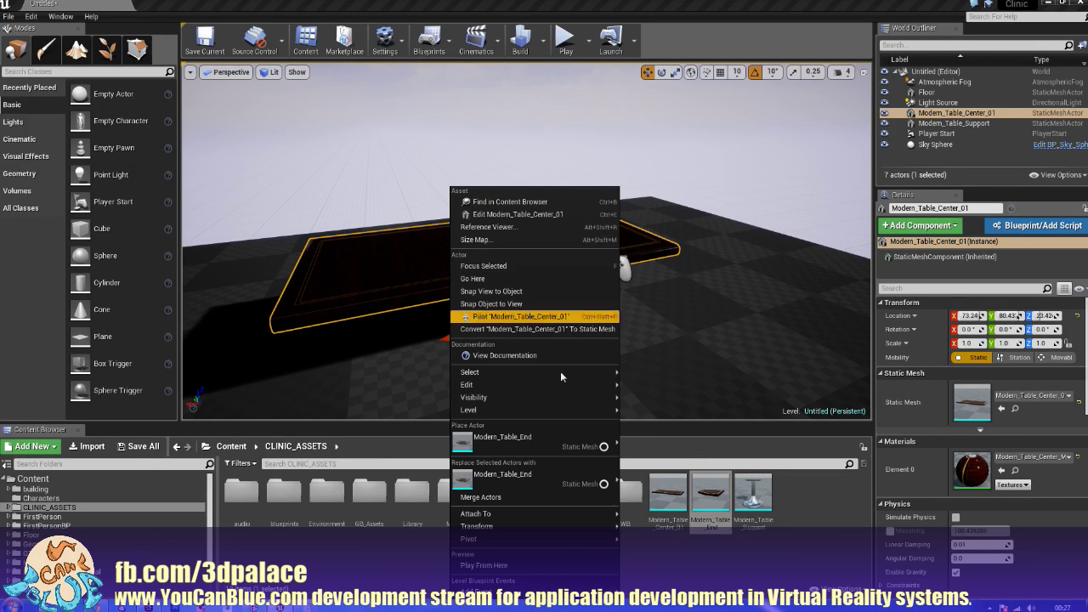
left_click(532, 439)
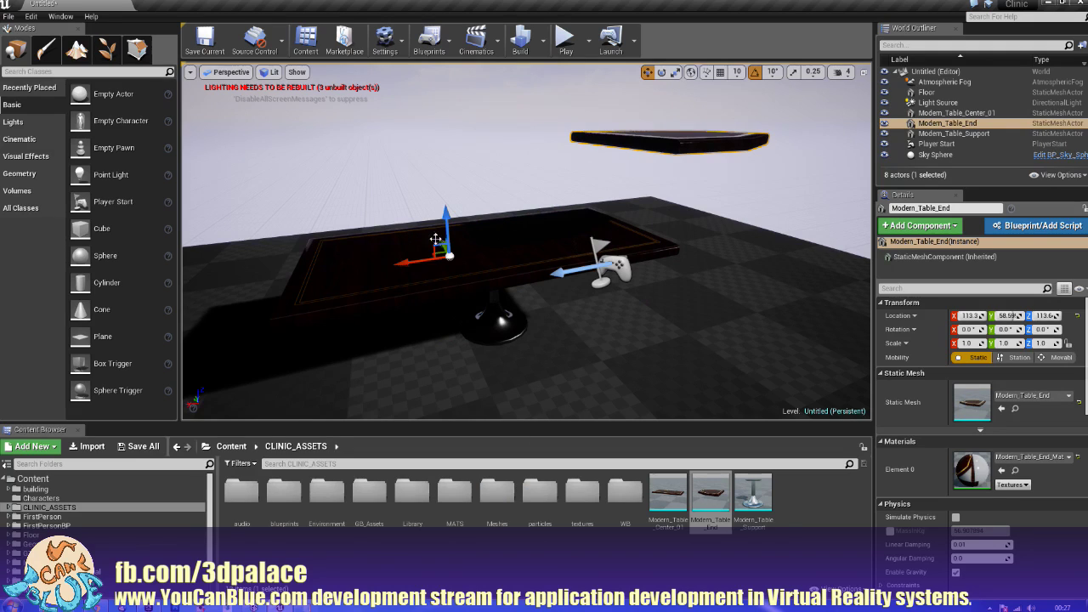
left_click_drag(447, 222, 458, 310)
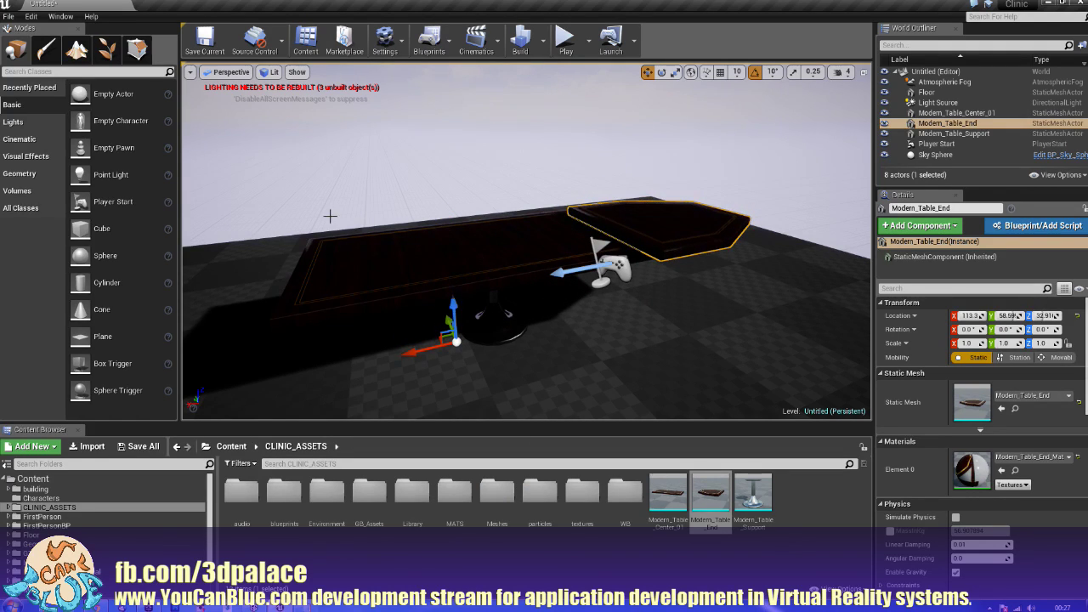
Step: Switch the viewport to Unlit and move Modern_Table_End along Y to about 78, in line with the center section
left_click(270, 72)
left_click(281, 107)
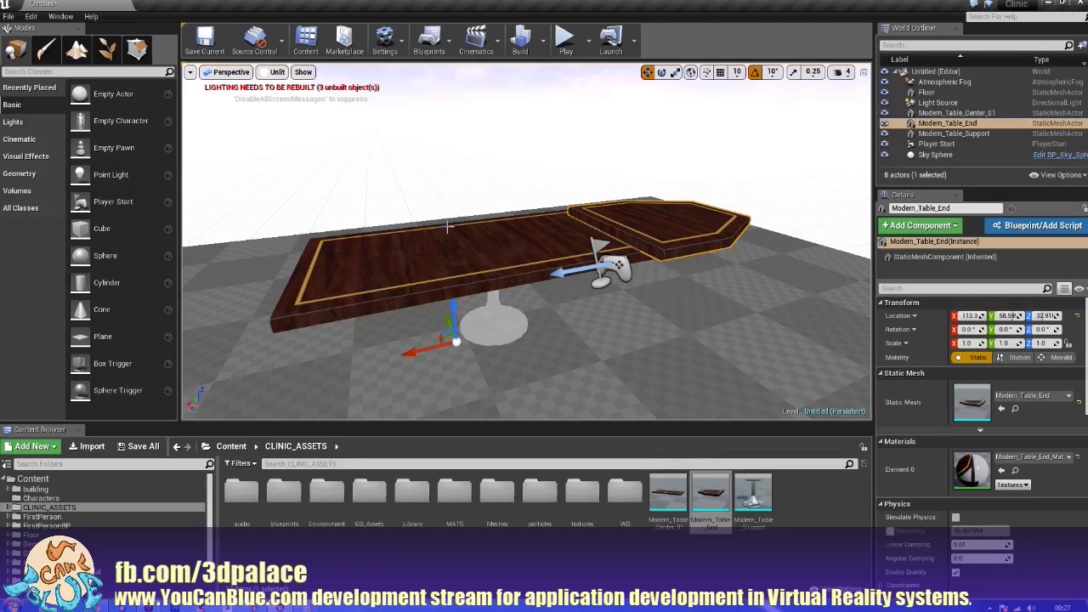
middle_click_drag(474, 237, 459, 215)
left_click_drag(424, 231, 601, 265, "alt")
scroll(422, 236, "down", 2)
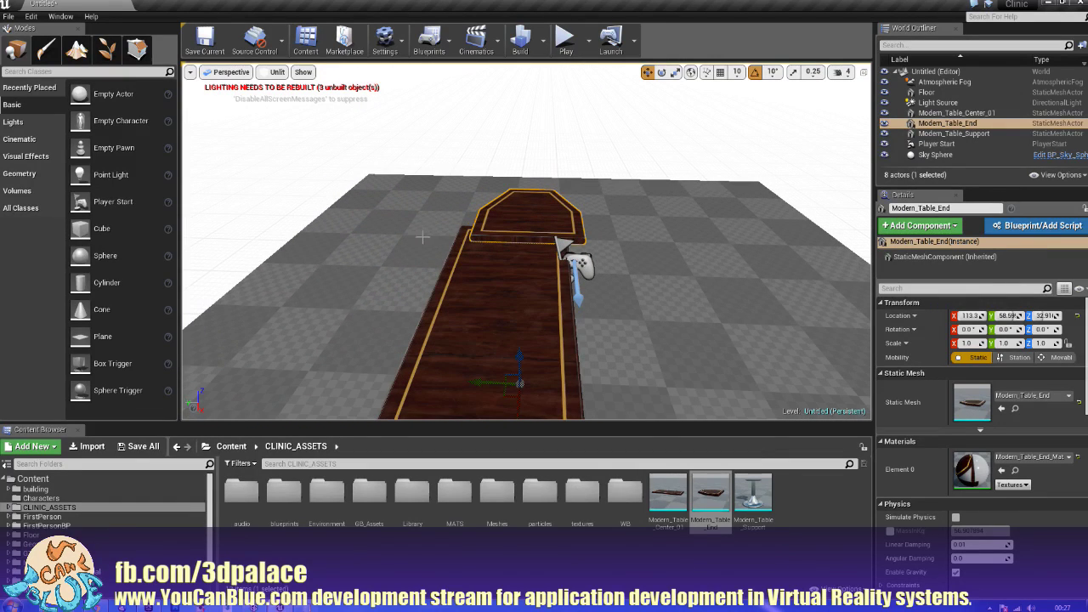
left_click_drag(480, 384, 466, 383)
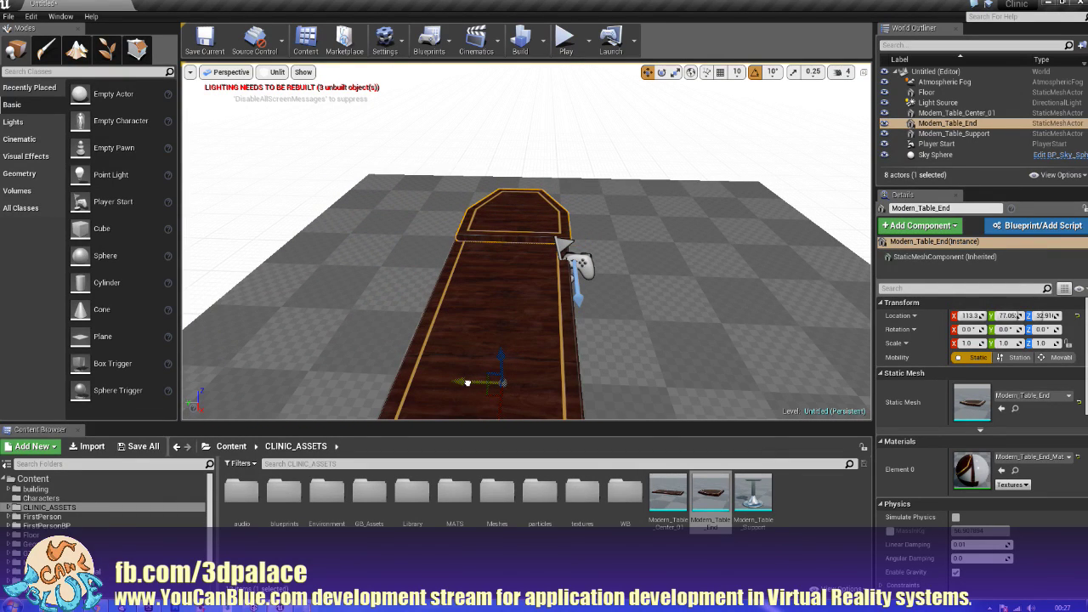
Step: Fit Modern_Table_End flush against the center section at about X 73, Y 81, Z 24
left_click_drag(576, 340, 412, 277, "alt")
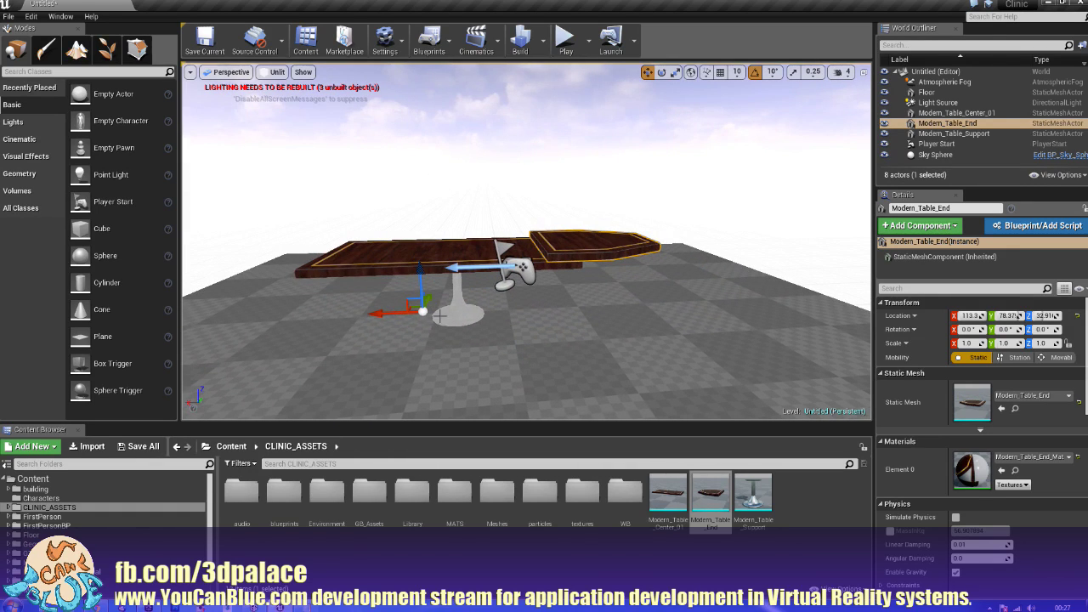
left_click_drag(403, 315, 432, 315)
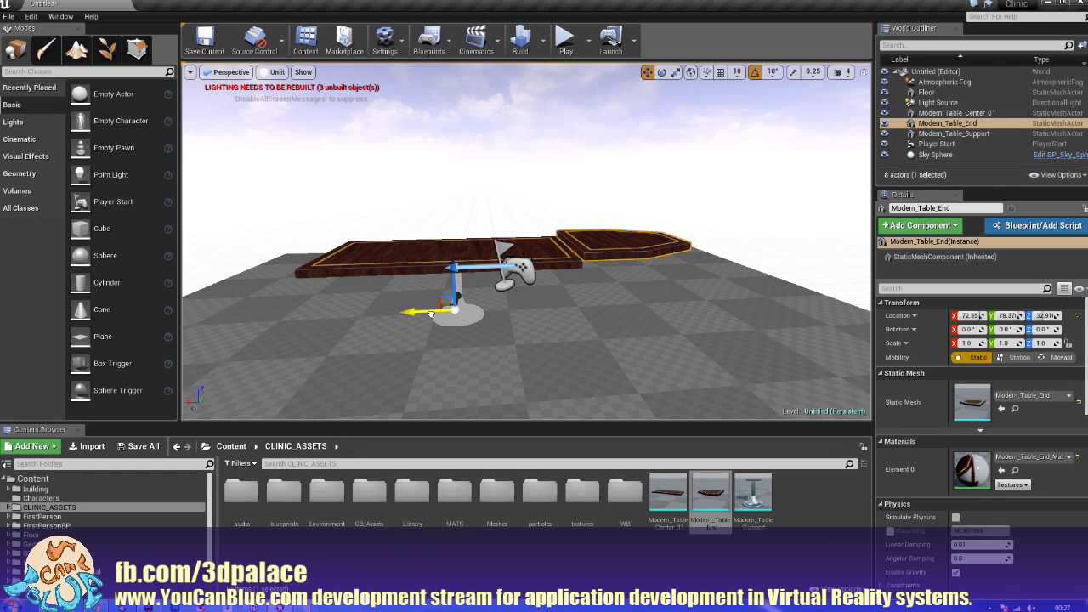
left_click_drag(450, 271, 452, 278)
left_click_drag(488, 337, 408, 332, "alt")
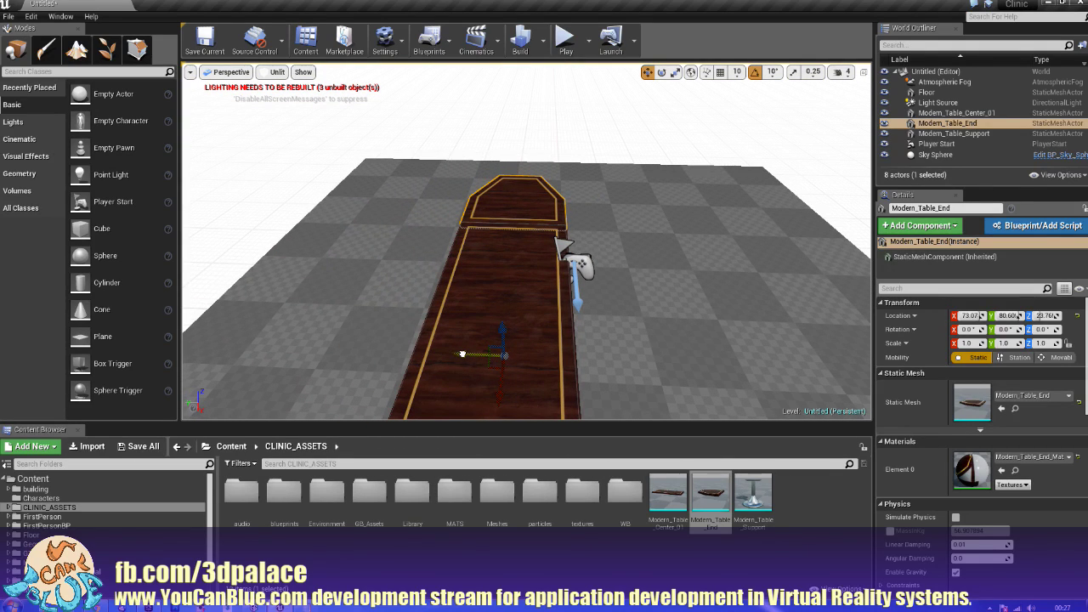
left_click_drag(662, 348, 578, 349, "alt")
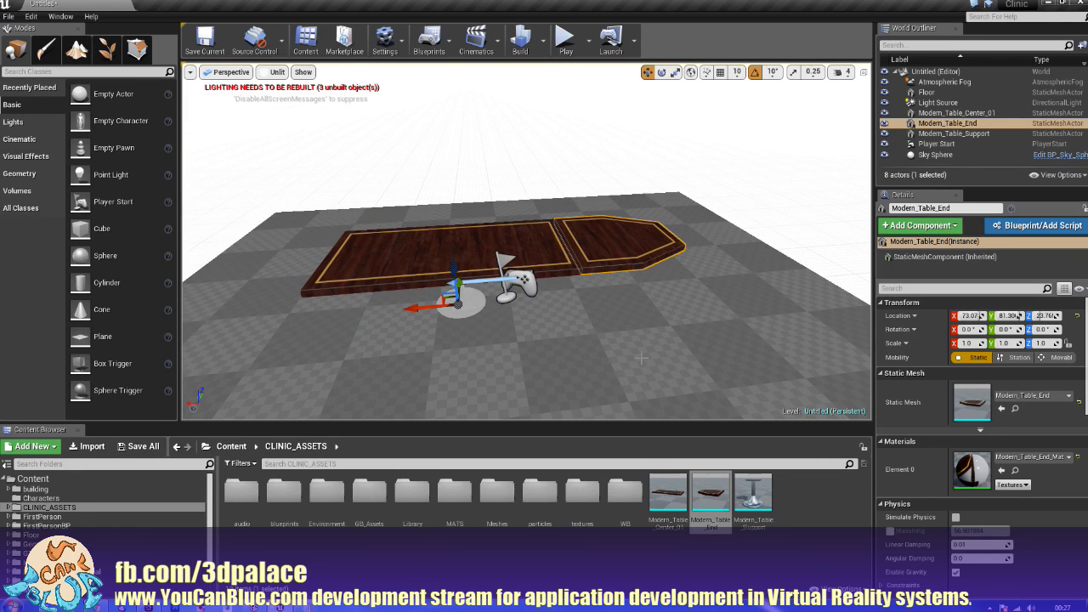
Step: Duplicate Modern_Table_End by rotating a copy around to the opposite end of the center section
key("e")
left_click_drag(488, 340, 466, 364, "alt")
Step: Duplicate Modern_Table_Support twice along X, placing one copy under each end section of the table
left_click(453, 312)
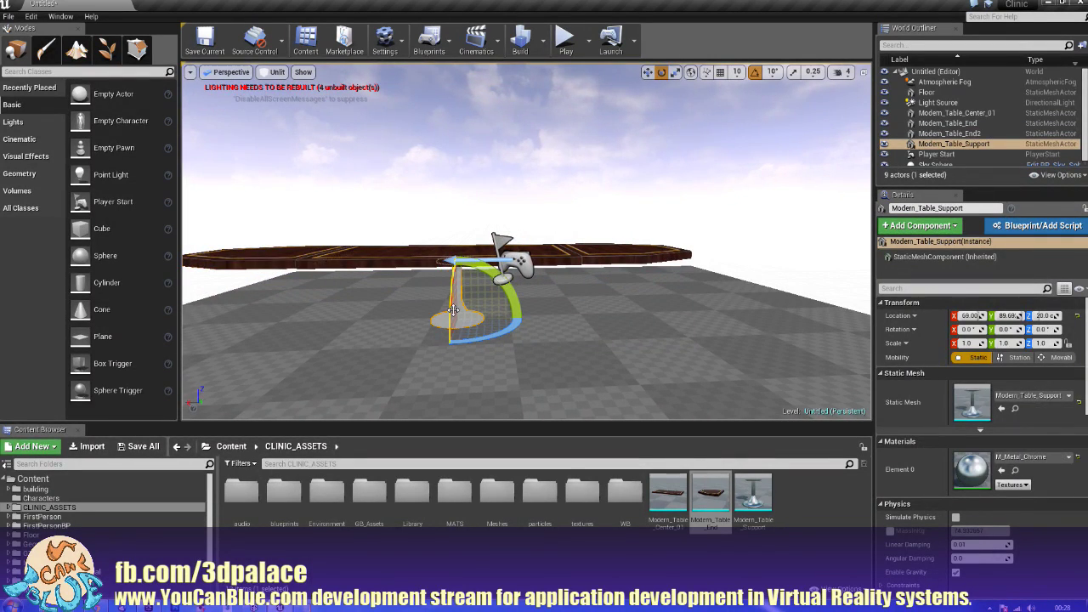
key("w")
left_click_drag(426, 321, 569, 318, "alt")
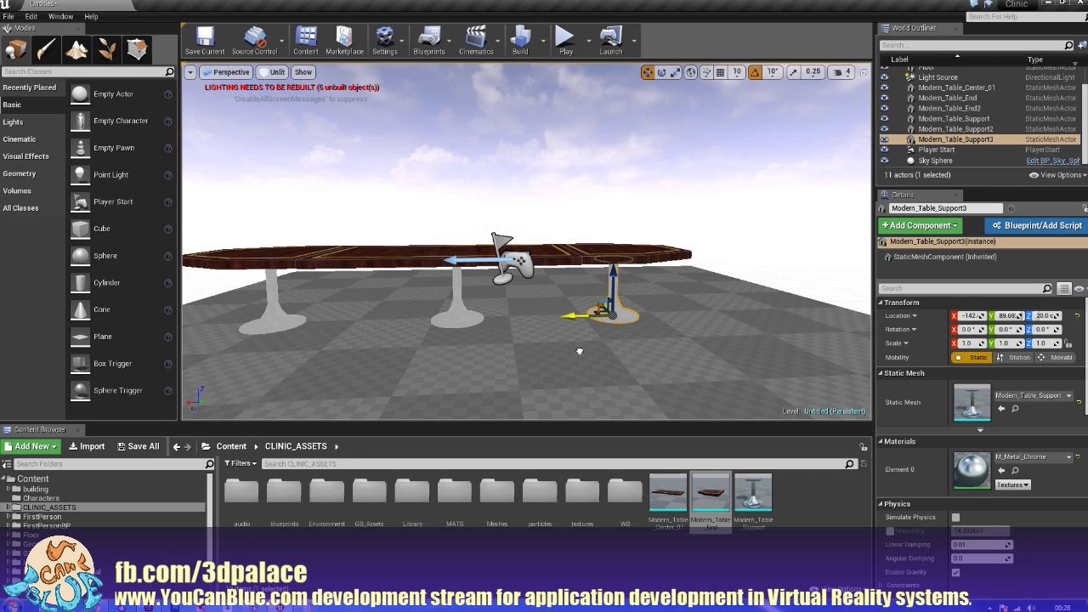
left_click_drag(516, 360, 563, 394, "alt")
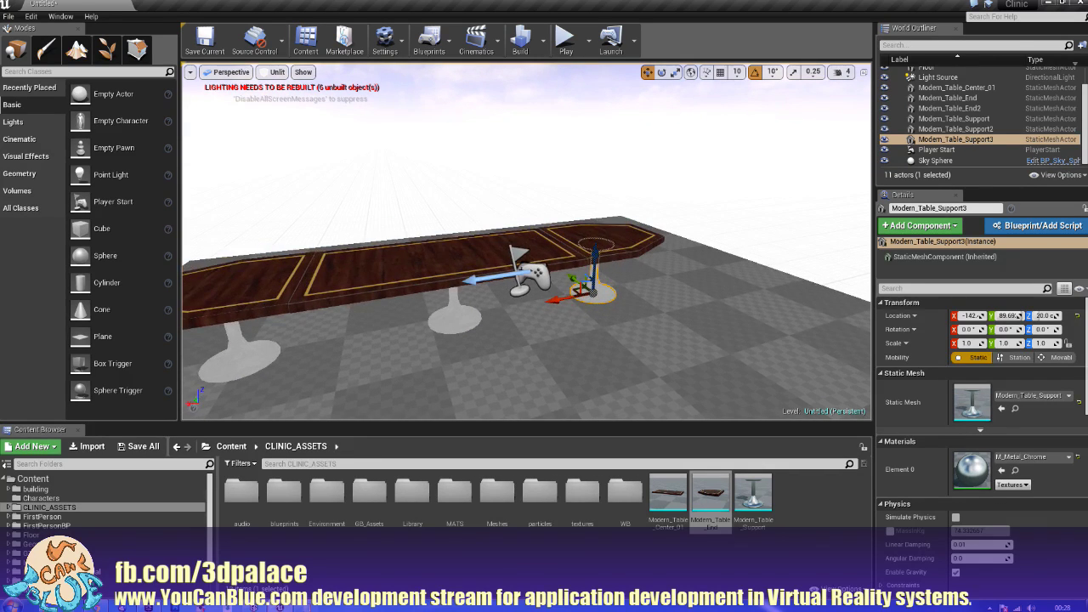
scroll(515, 360, "down", 4)
left_click_drag(500, 357, 501, 367, "alt")
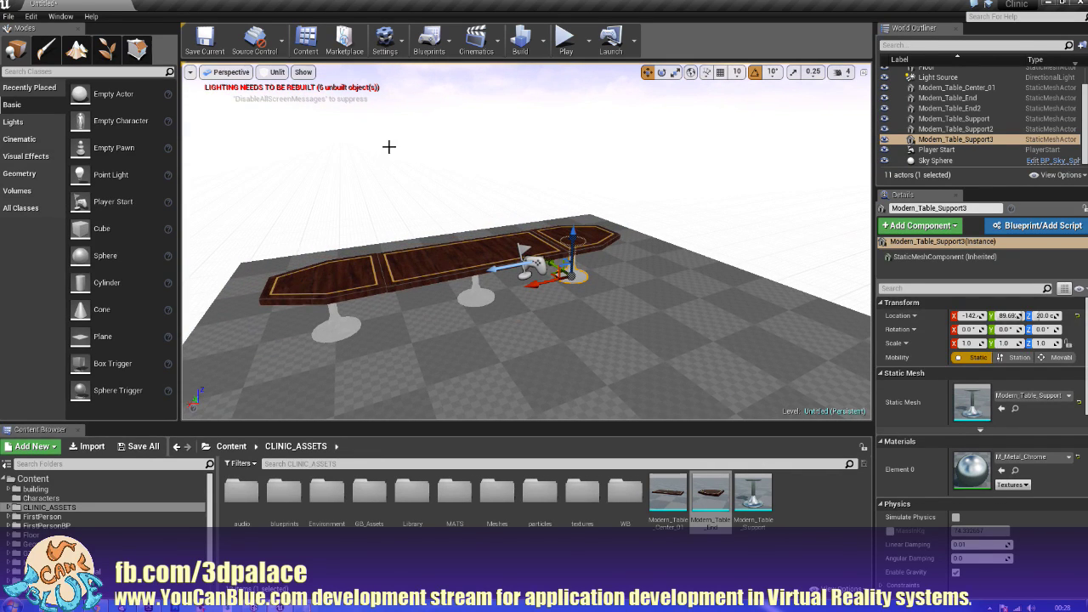
Step: Add a Sky Light on the floor beside the table and switch the viewport back to Lit
left_click(24, 122)
left_click_drag(119, 175, 623, 368)
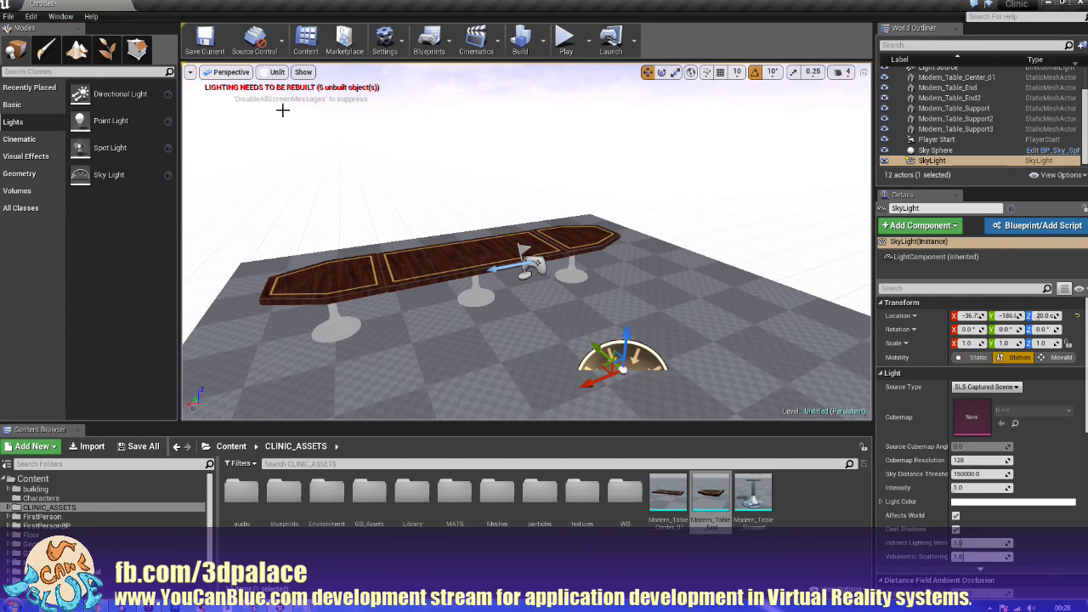
left_click(275, 72)
left_click(280, 93)
left_click_drag(298, 333, 519, 334, "alt")
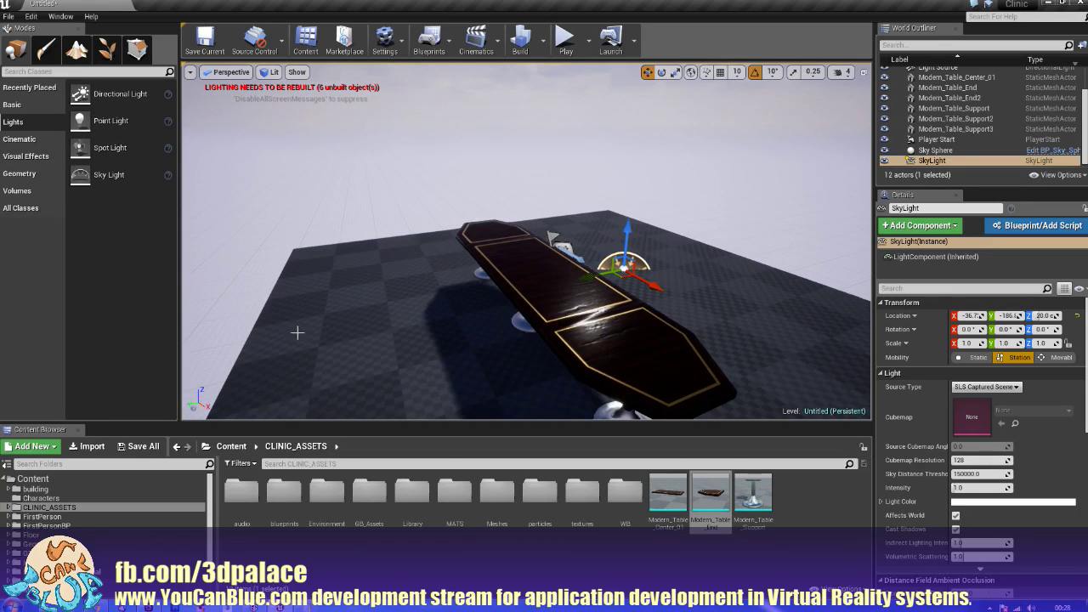
Step: Play the level from a floor point beside the table, examine the assembled table from all around, and stop playing
right_click(361, 326)
left_click(412, 564)
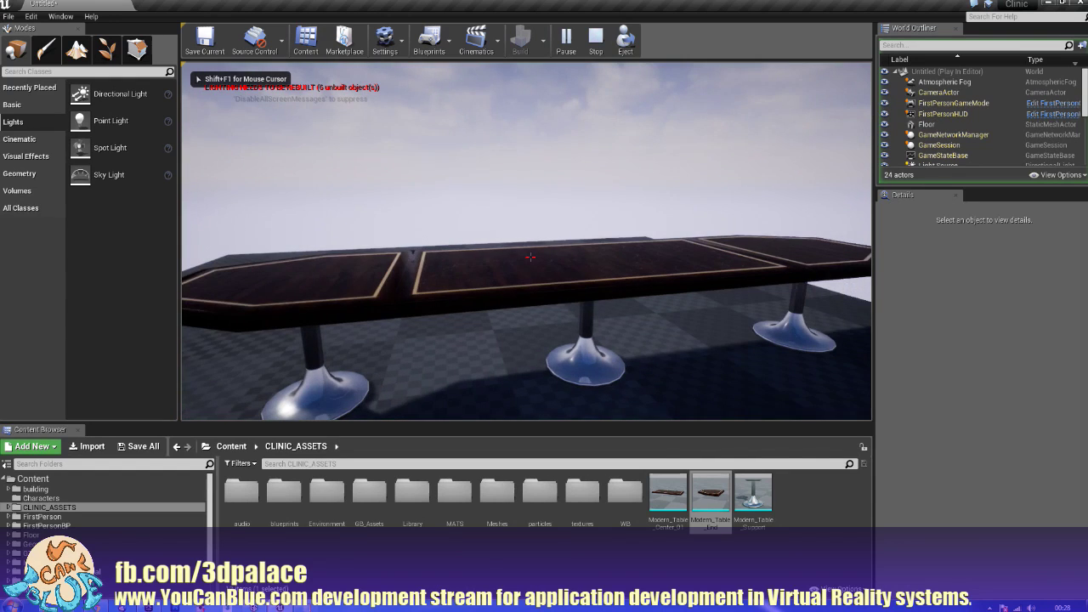
key("a")
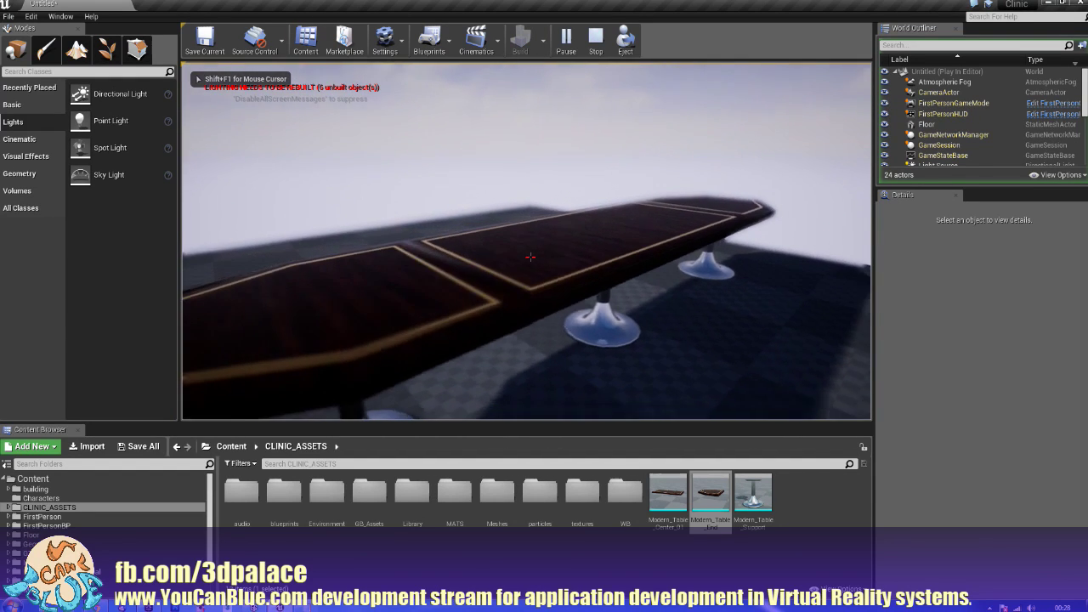
key("d")
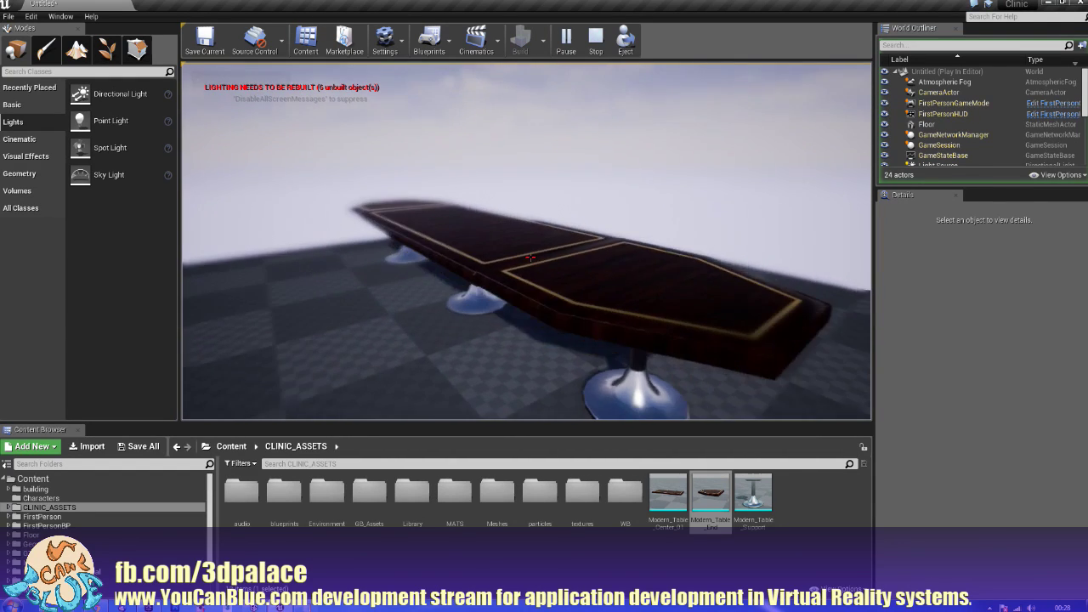
key("w")
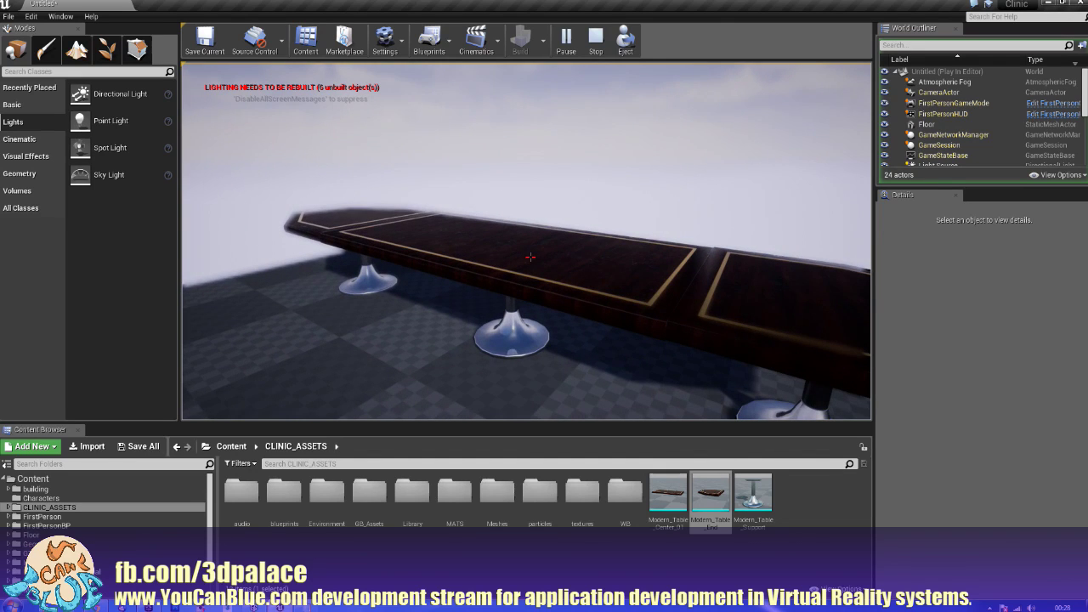
key("w")
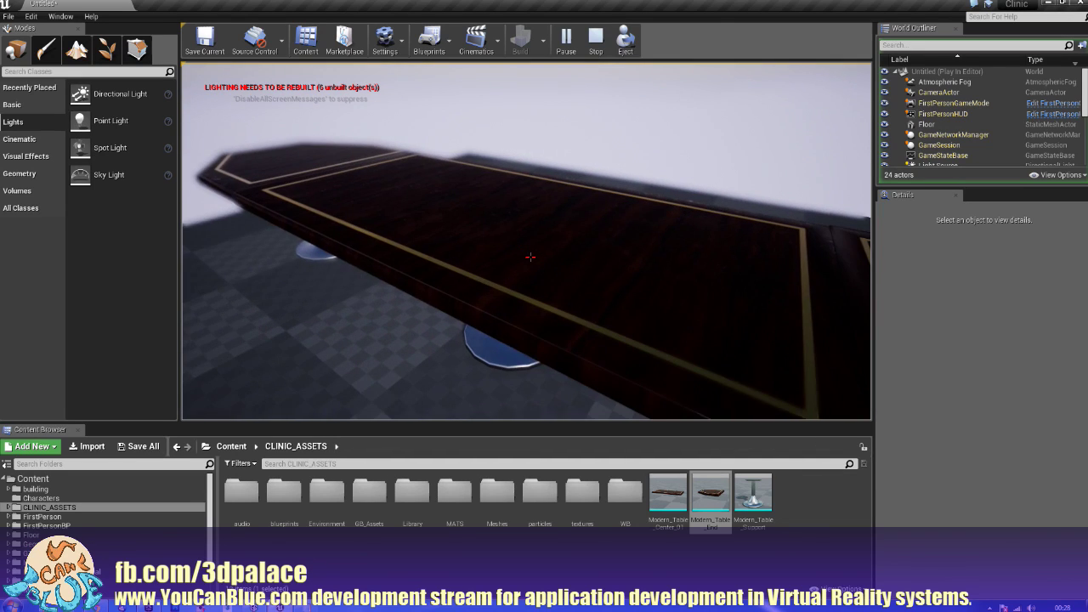
key("d")
key("s")
key("d")
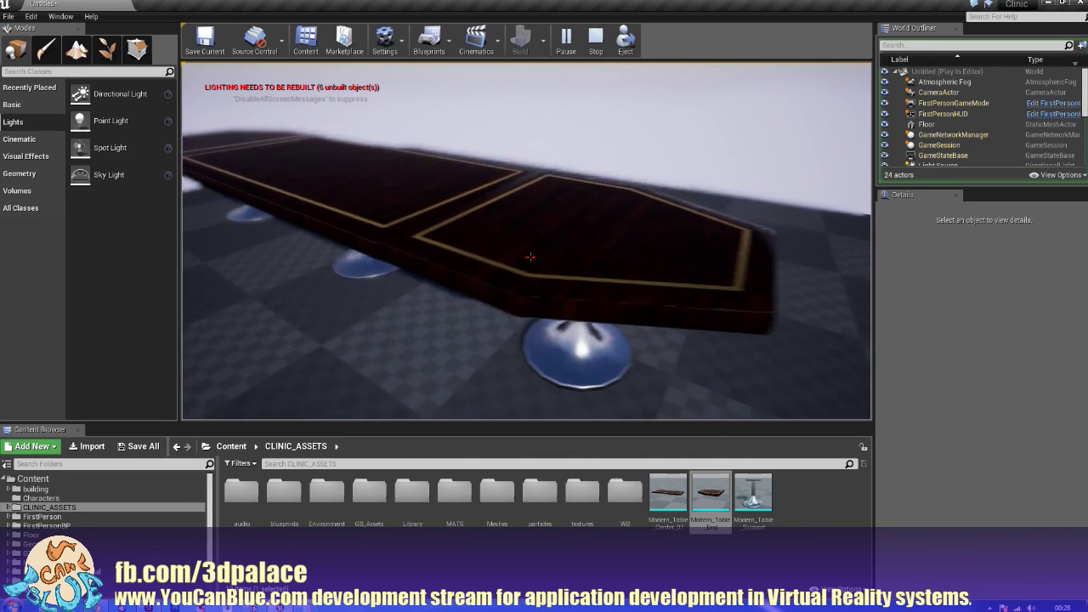
key("d")
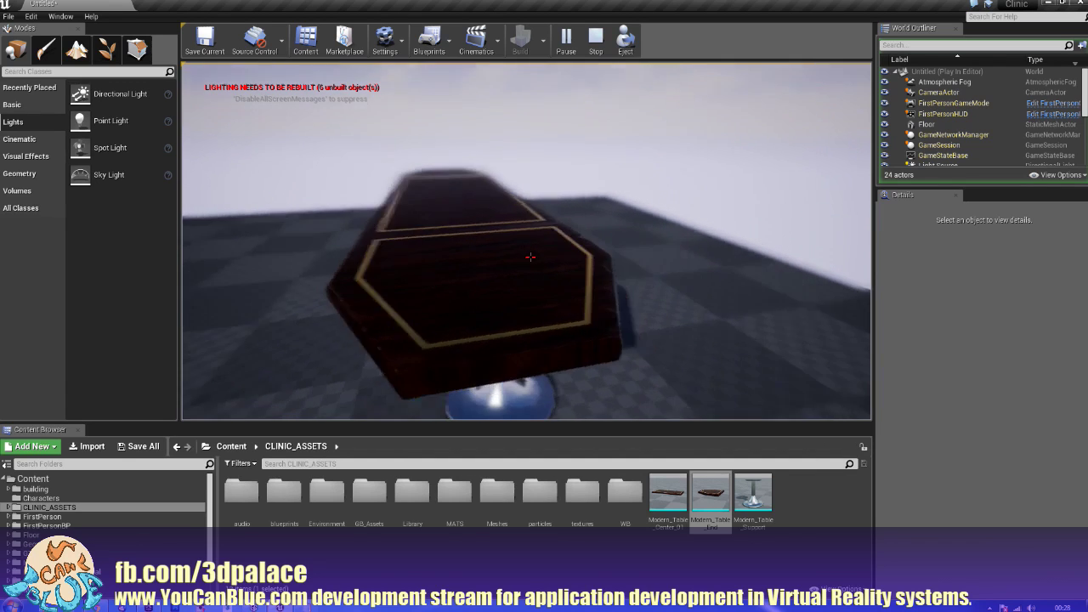
key("w")
key("d")
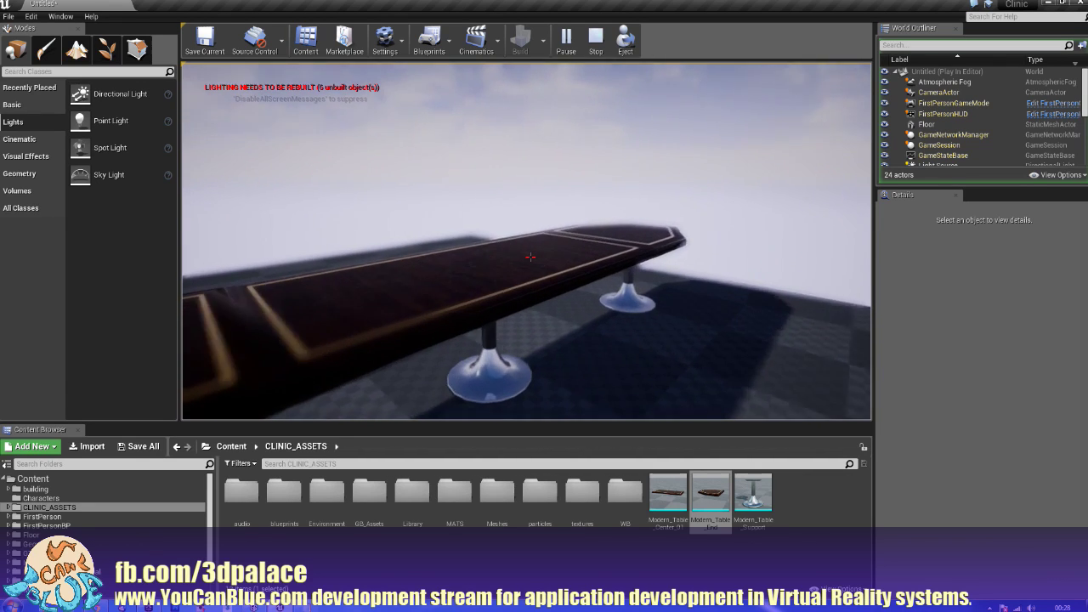
key("s")
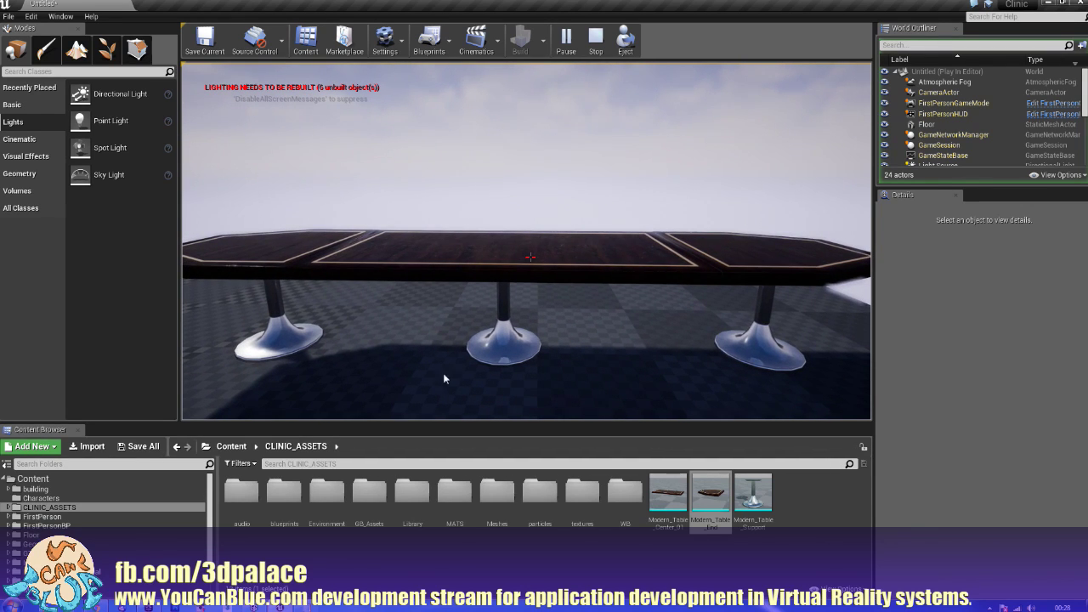
key("Escape")
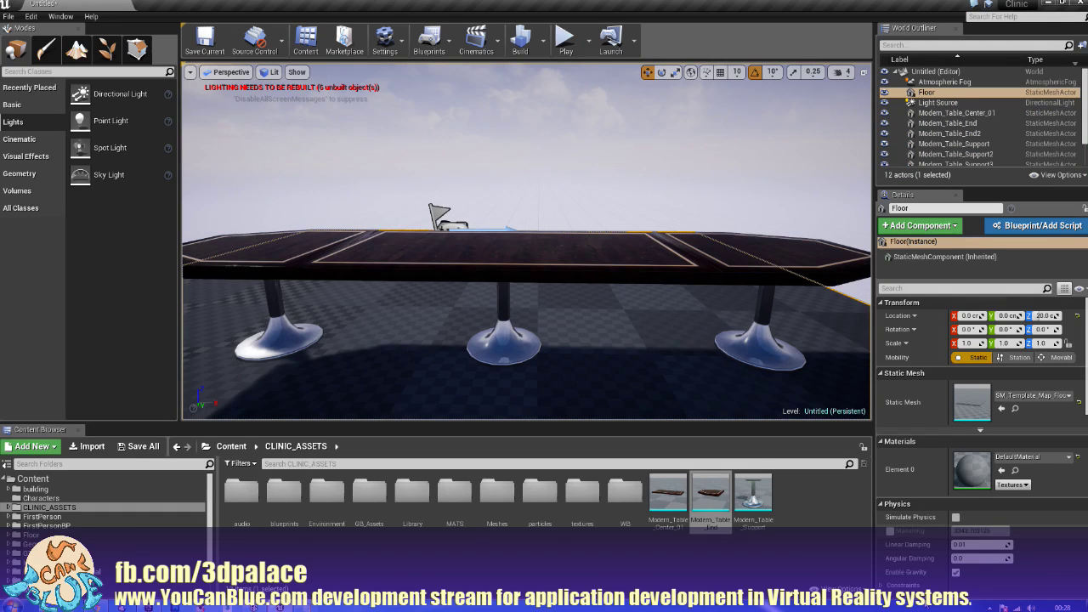